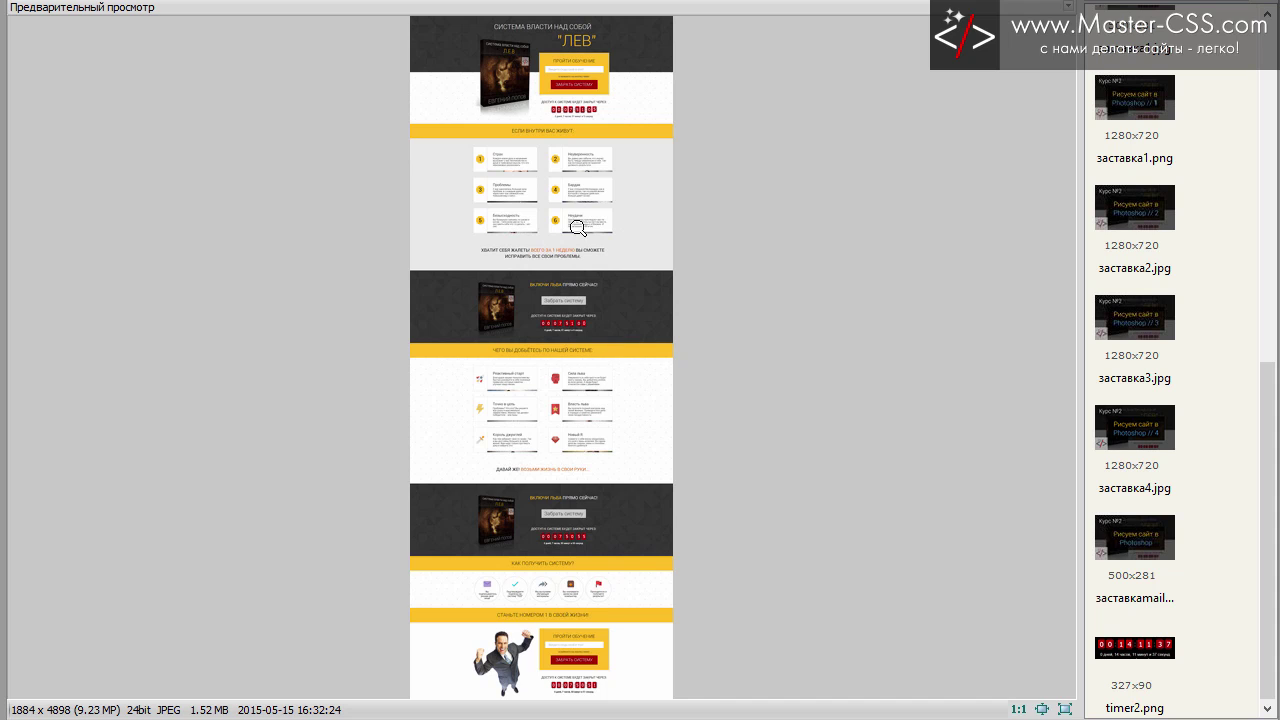
Step: Inspect the ЛЕВ mockup's header and problem cards at actual size, then return to the whole-page view
drag(520, 35, 606, 109)
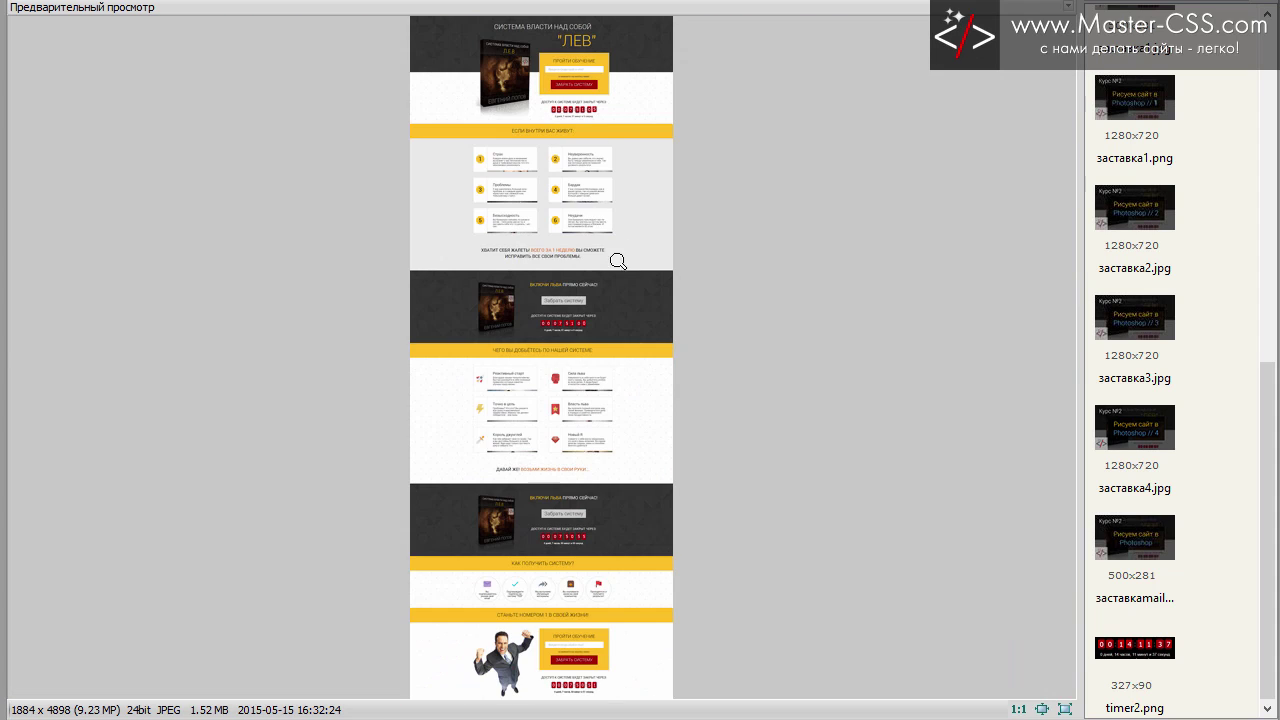
click(655, 183)
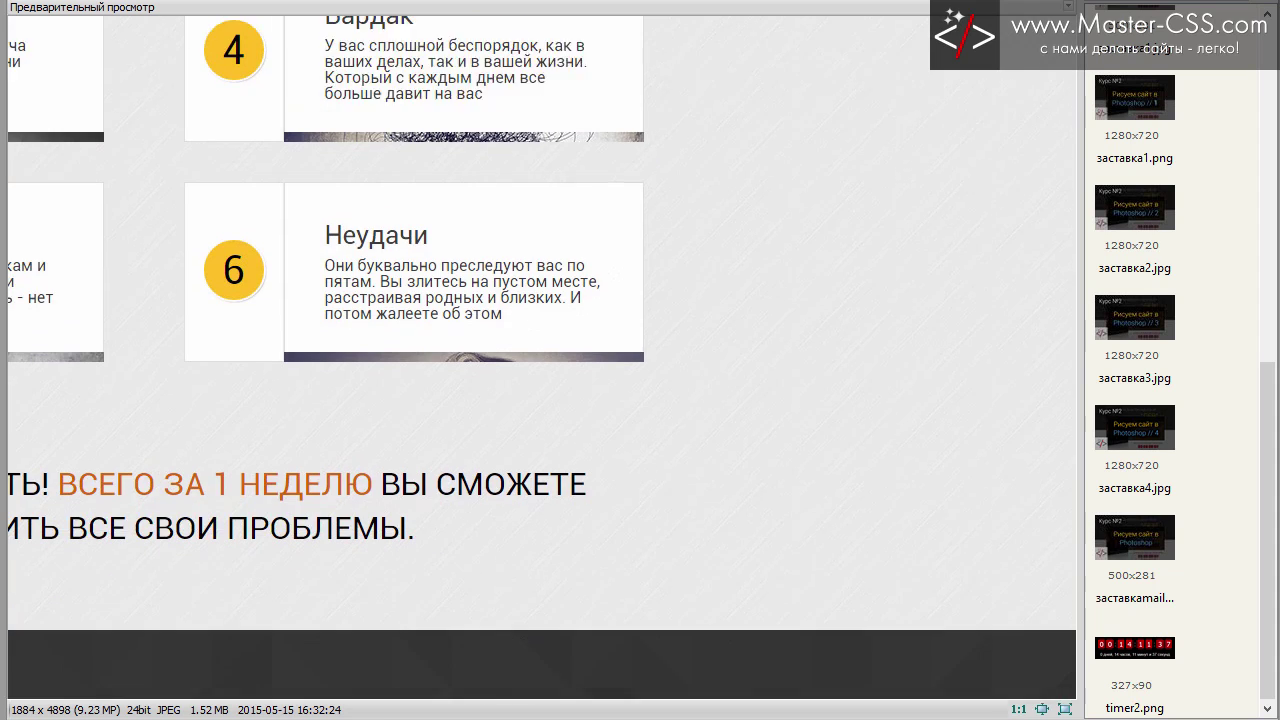
scroll(542, 358, down, 4)
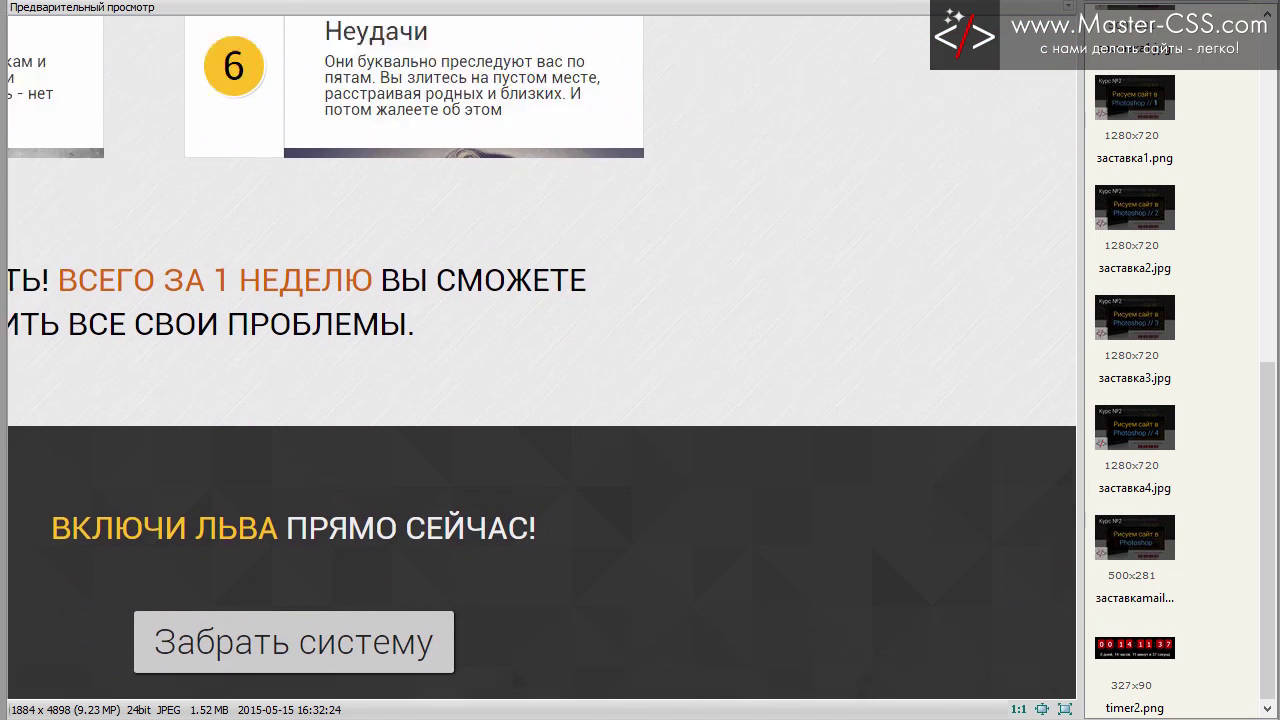
scroll(542, 358, down, 5)
click(549, 325)
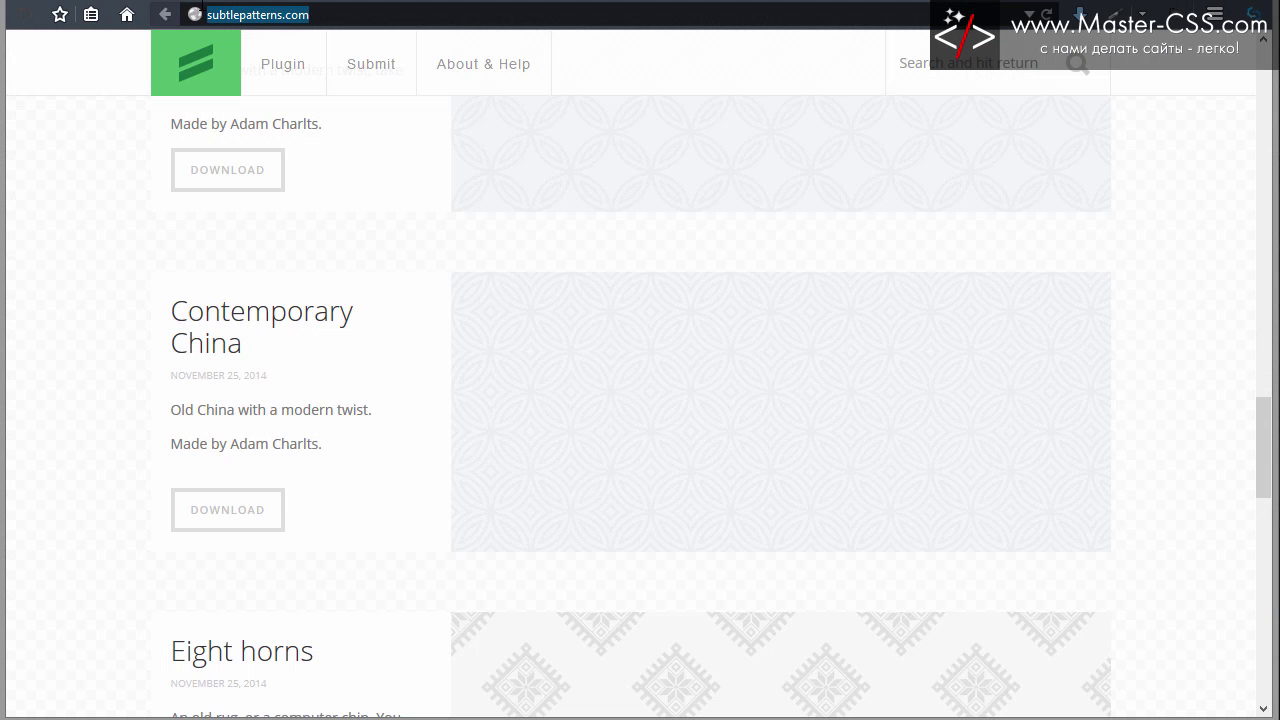
Step: Reload the subtlepatterns.com homepage, skim the patterns and jump to the Top Tags footer
click(230, 60)
scroll(178, 268, down, 1)
scroll(178, 268, down, 4)
scroll(174, 263, down, 2)
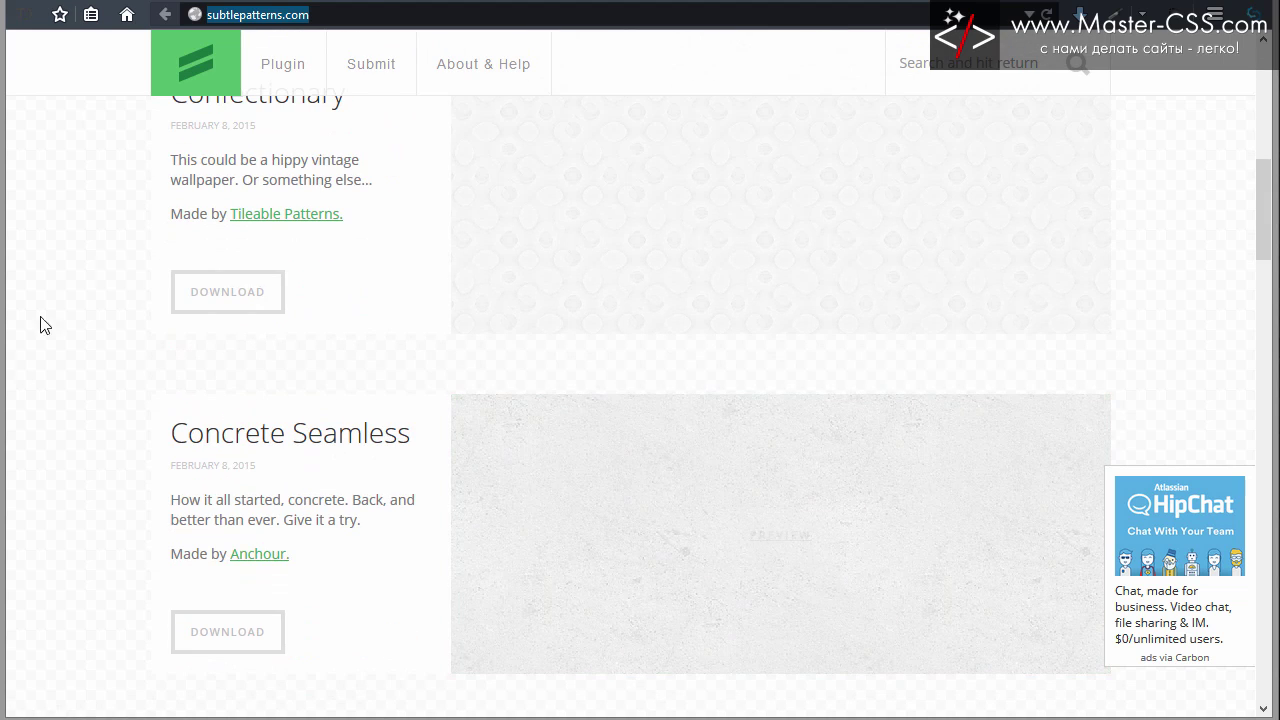
scroll(75, 486, up, 3)
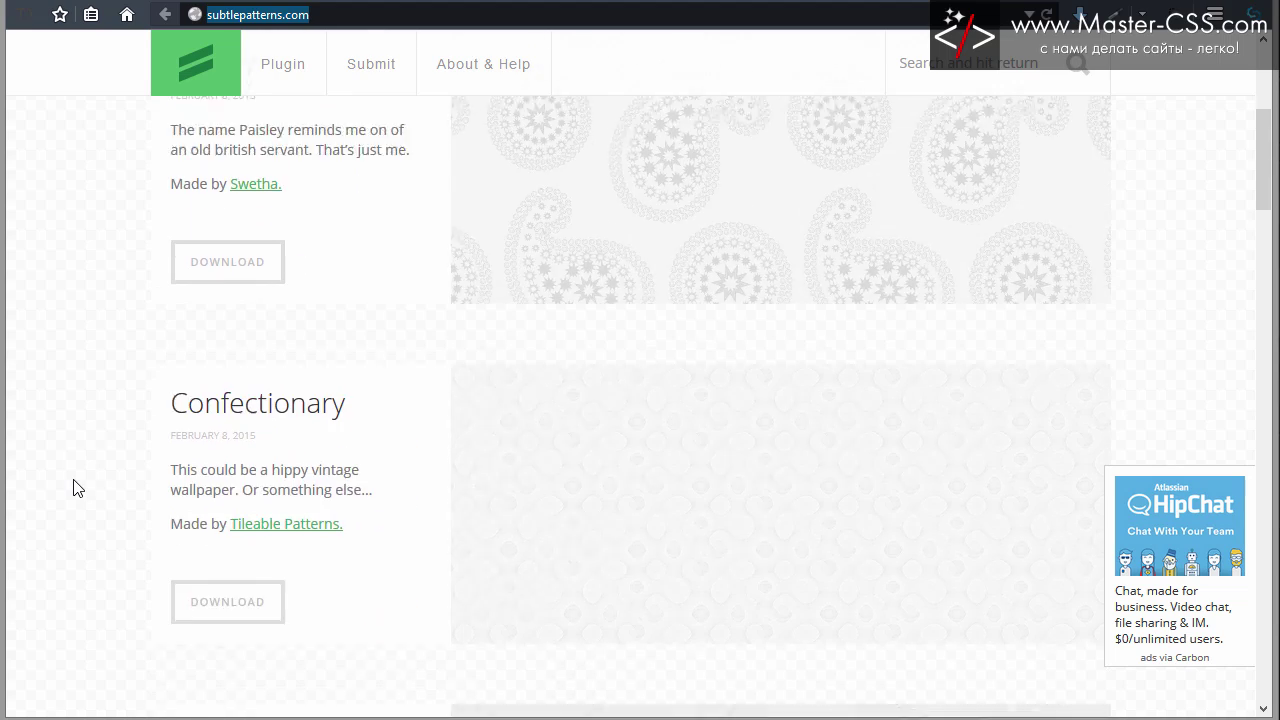
scroll(78, 488, up, 4)
key(End)
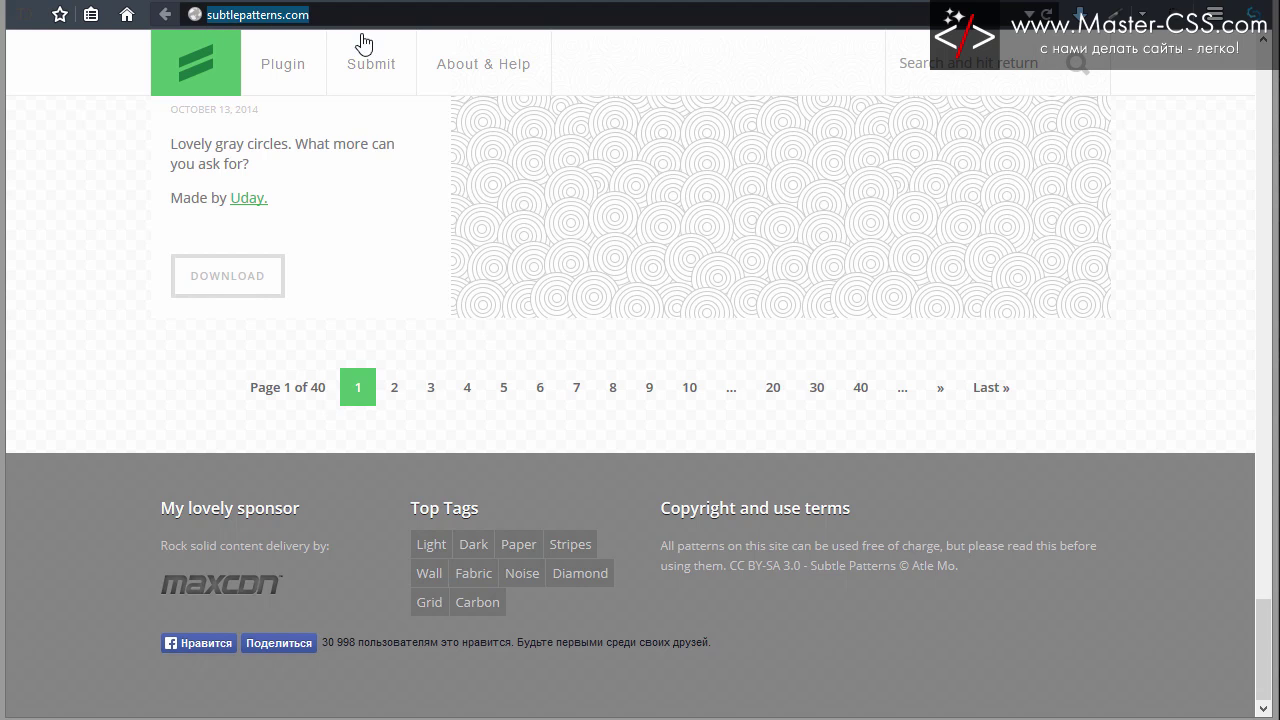
Step: Filter subtlepatterns to the Dark tag and scroll through the dark patterns
click(476, 553)
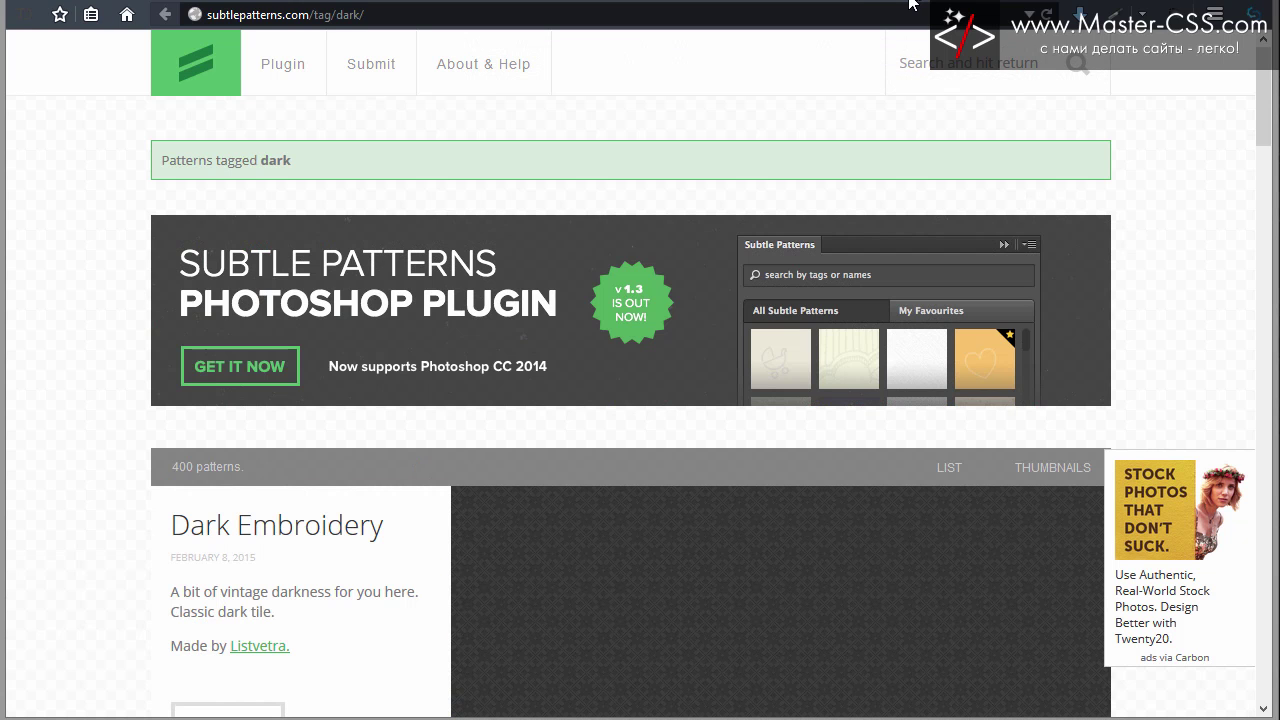
scroll(286, 200, down, 3)
scroll(297, 201, down, 3)
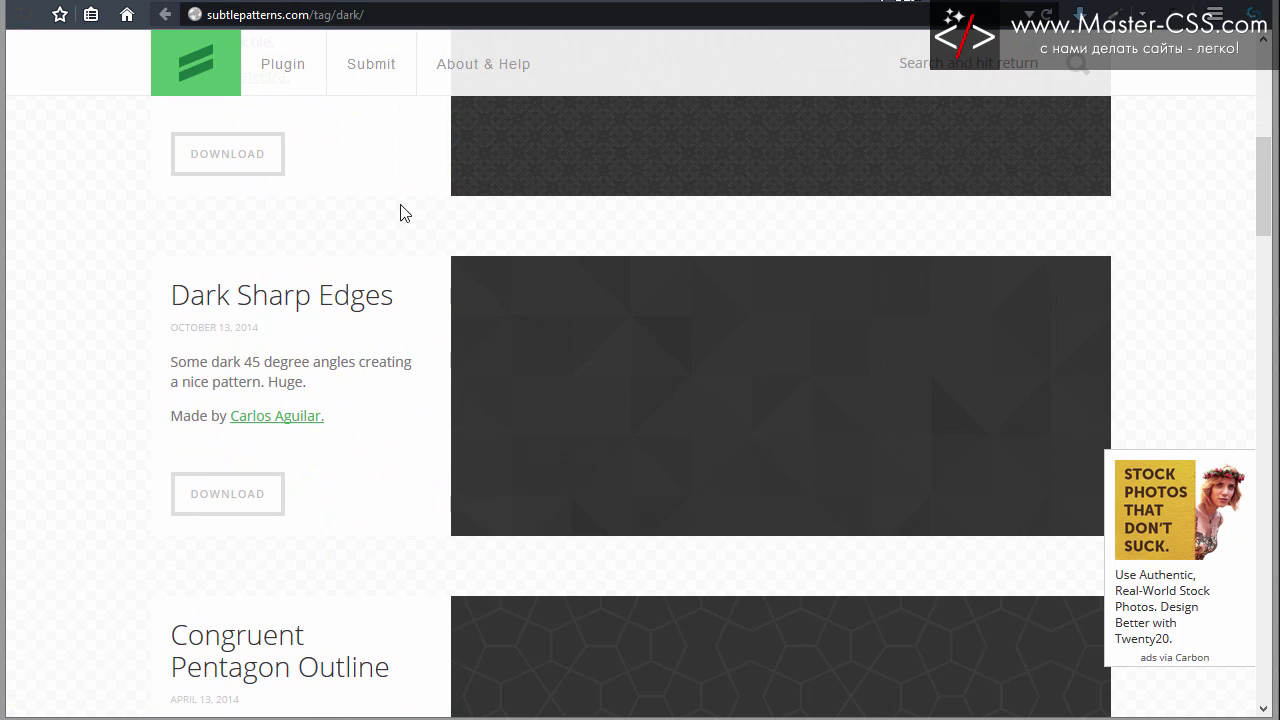
scroll(350, 450, down, 5)
scroll(366, 437, down, 3)
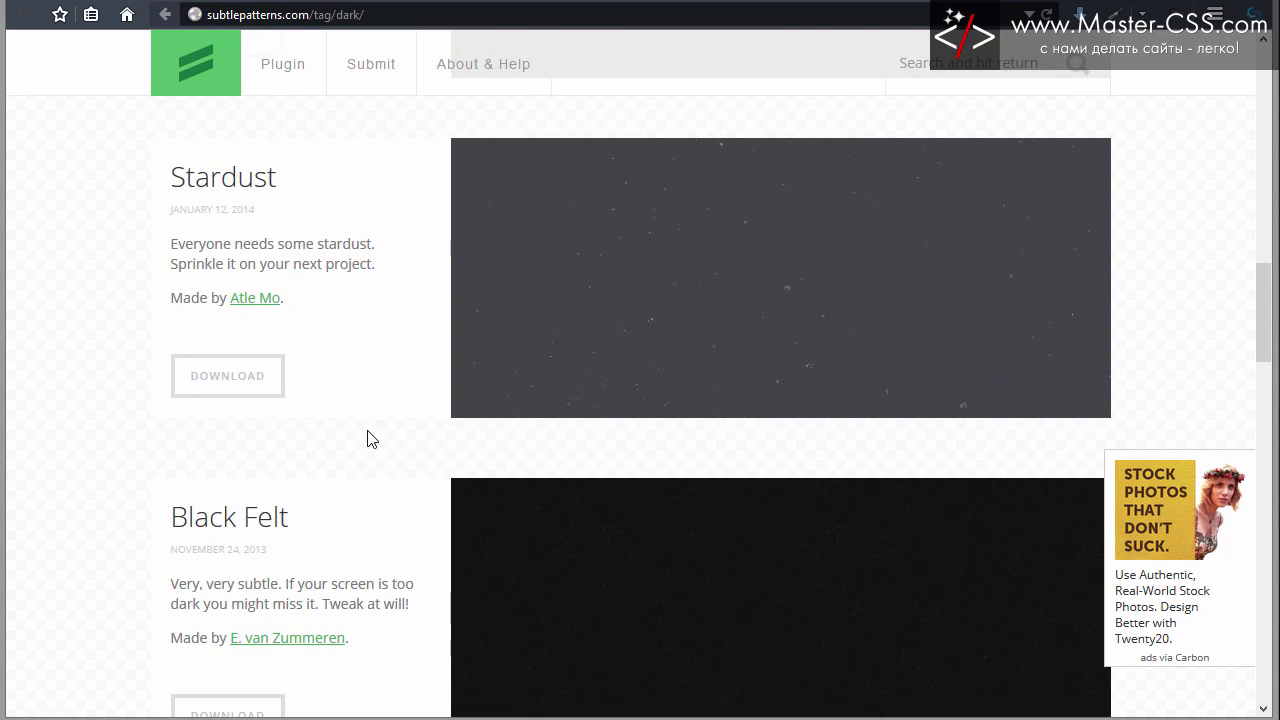
scroll(380, 434, down, 3)
scroll(393, 377, down, 1)
scroll(826, 437, down, 2)
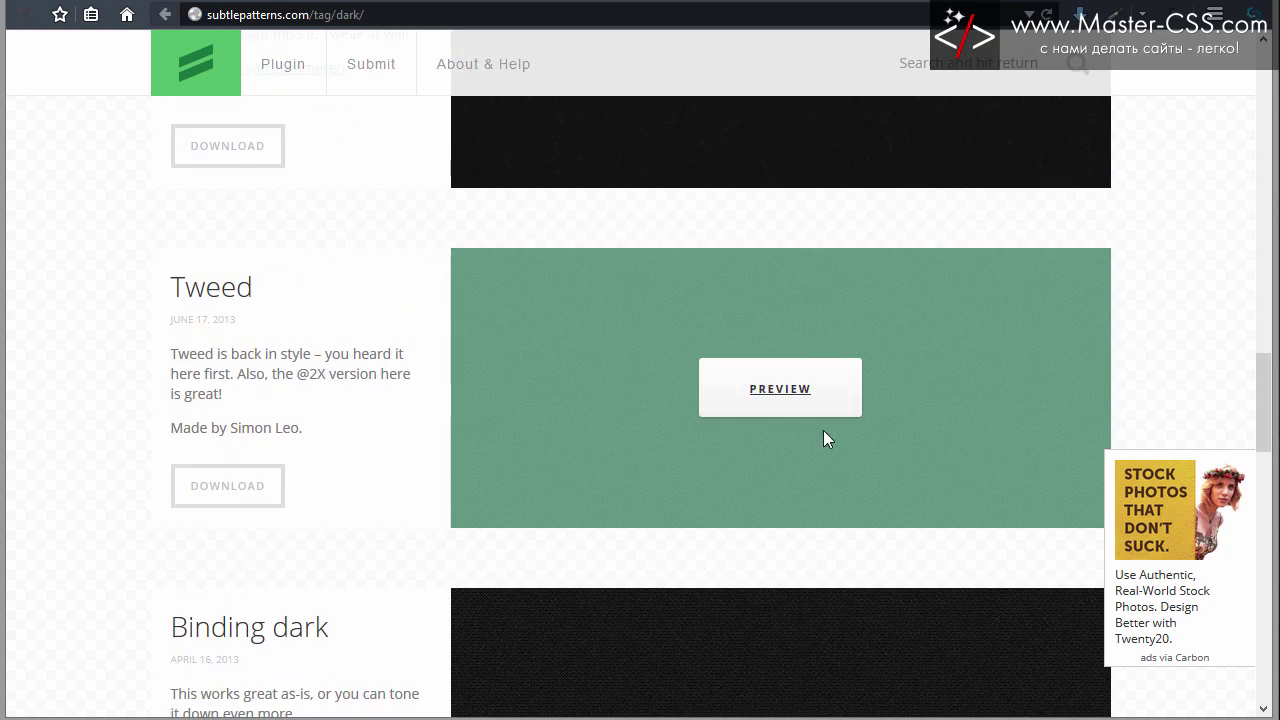
scroll(777, 457, down, 3)
Step: Scroll back to Dark Sharp Edges and preview it as the page background
scroll(583, 420, up, 7)
scroll(583, 417, up, 5)
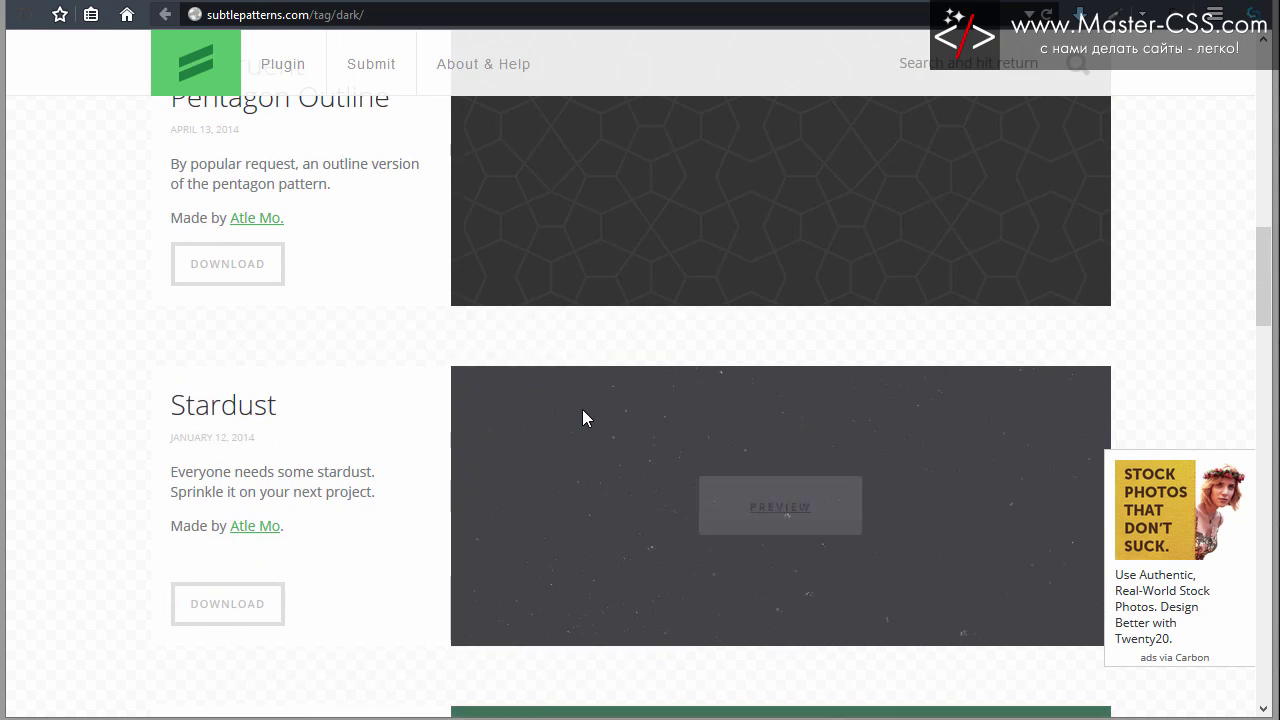
scroll(540, 270, up, 3)
scroll(403, 357, up, 2)
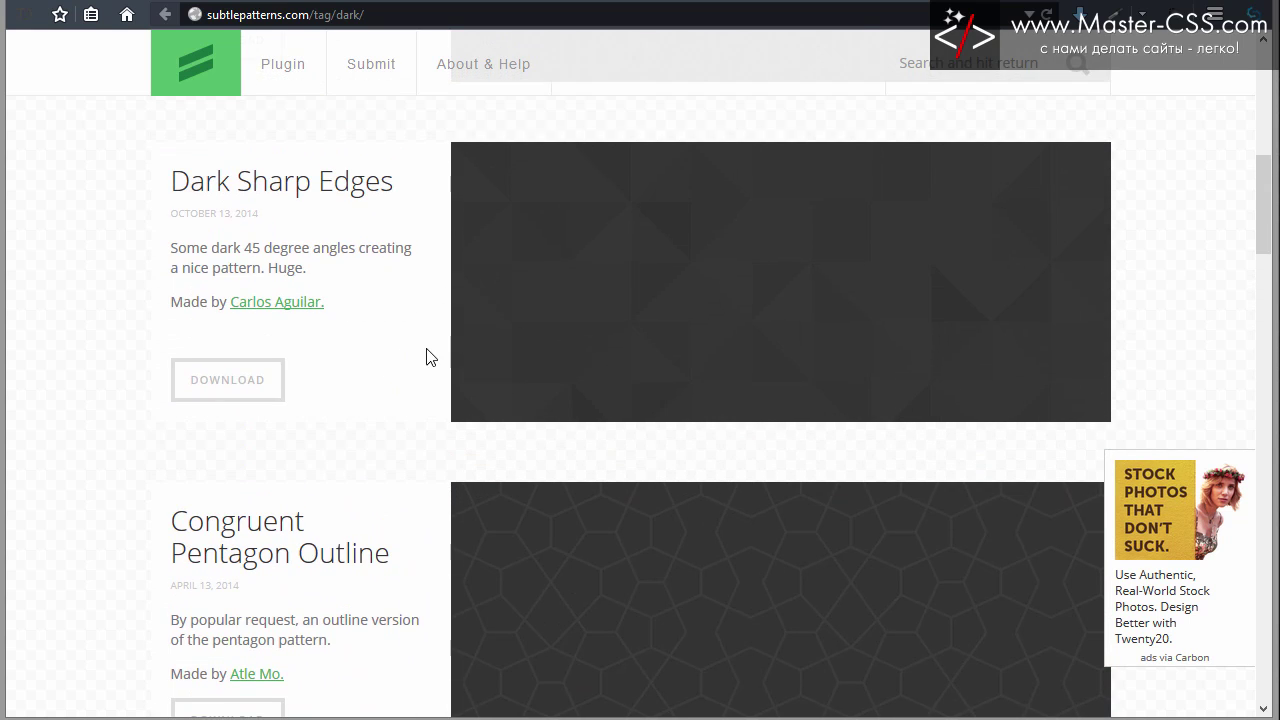
mouse_move(780, 282)
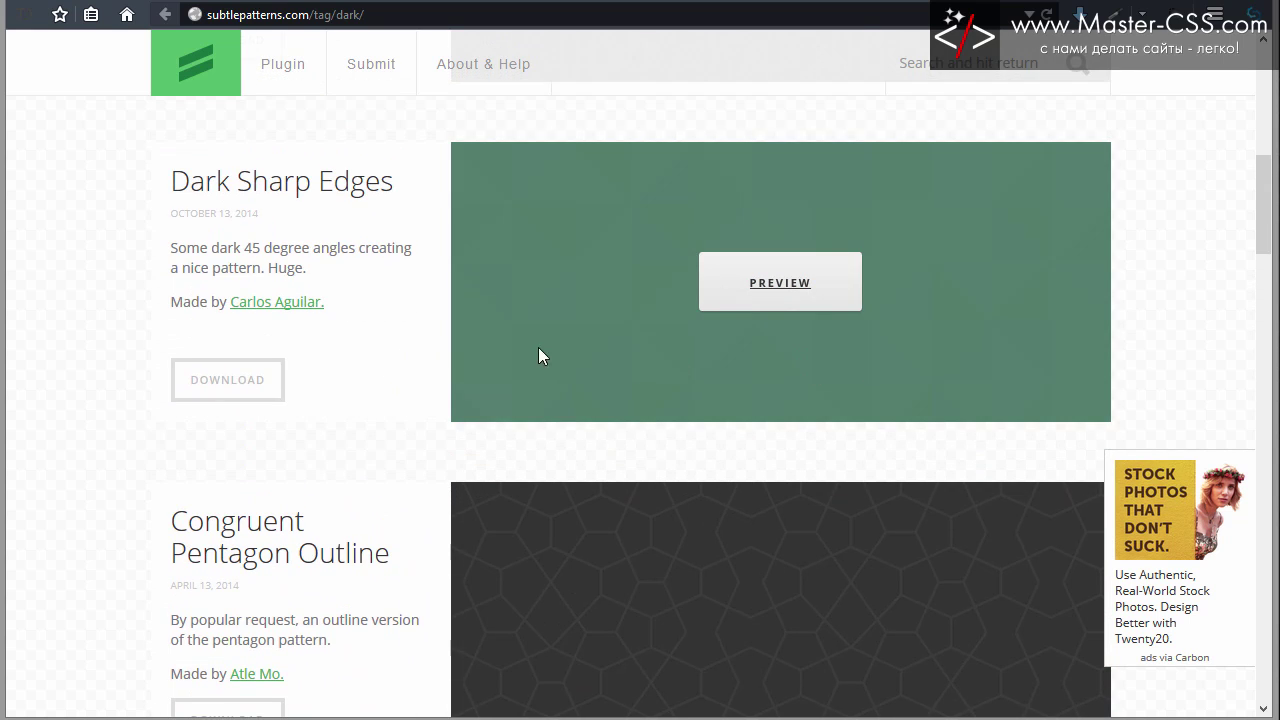
click(775, 287)
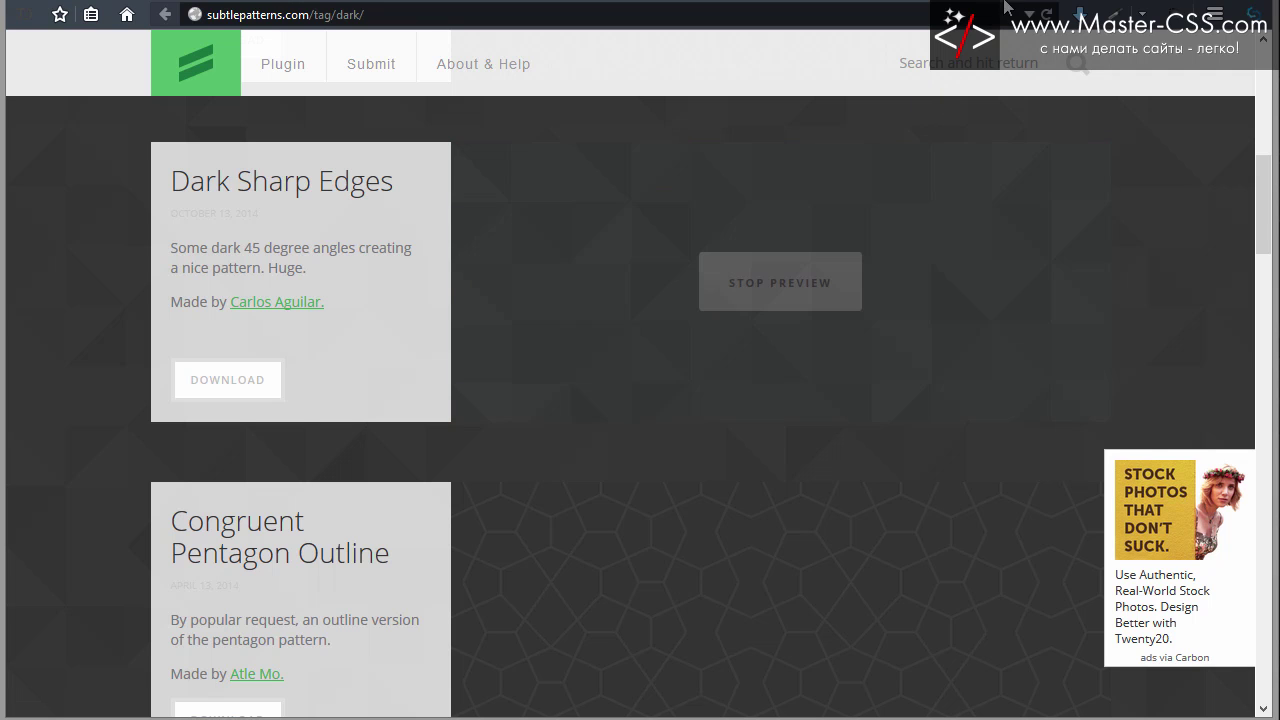
Step: Scroll the light-tagged patterns and go to their last page, 30
scroll(1090, 220, down, 2)
scroll(1109, 274, down, 5)
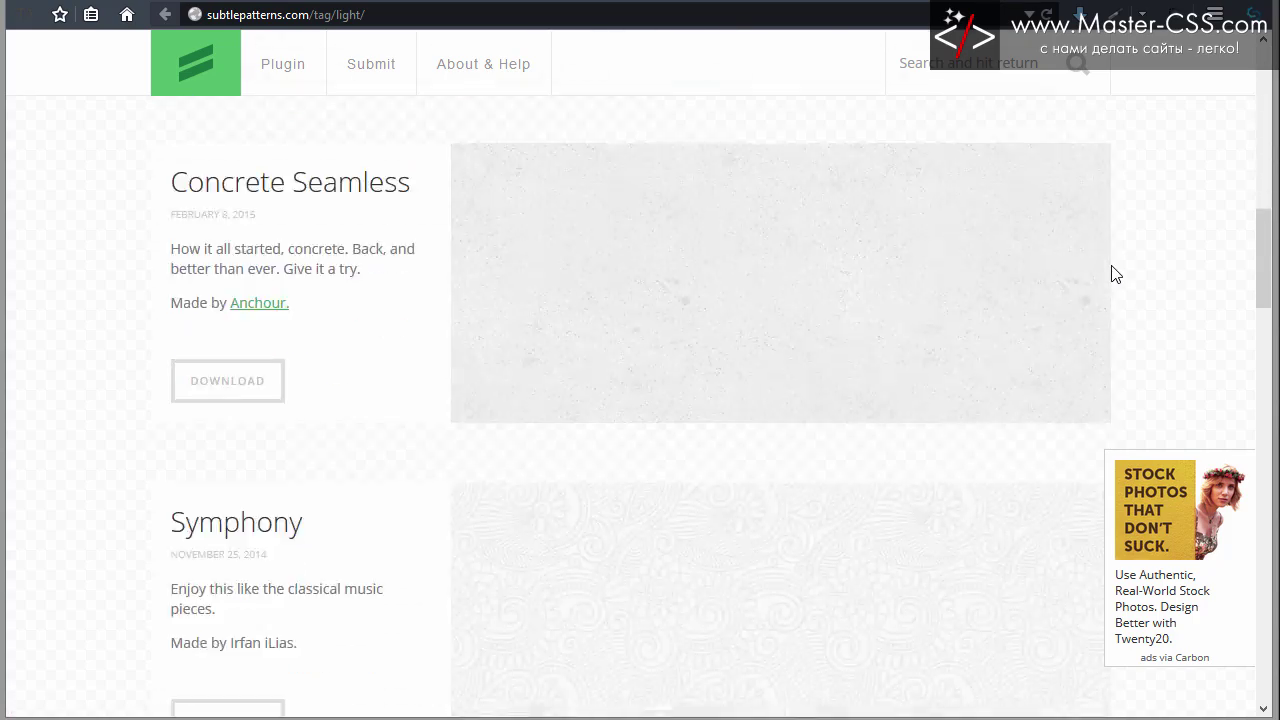
scroll(1110, 272, down, 5)
scroll(1117, 264, down, 5)
scroll(1120, 262, down, 5)
scroll(1120, 262, down, 2)
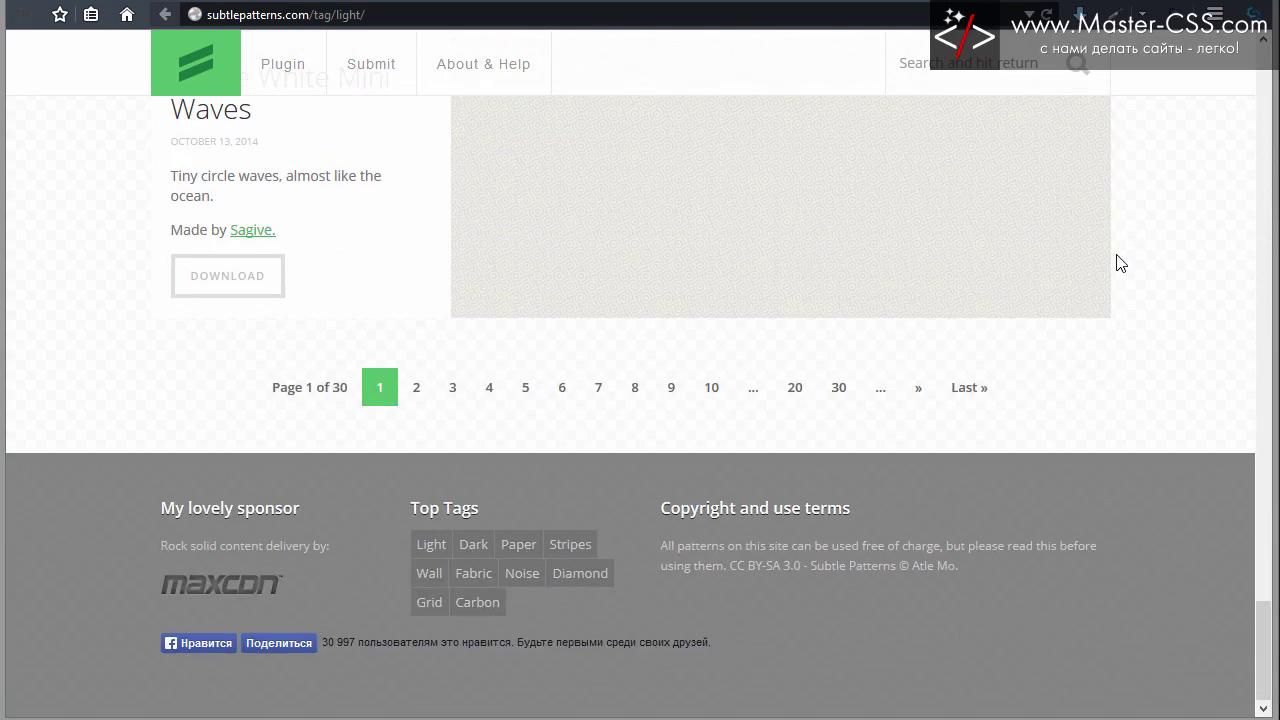
scroll(1118, 263, up, 3)
scroll(1114, 263, down, 3)
click(852, 392)
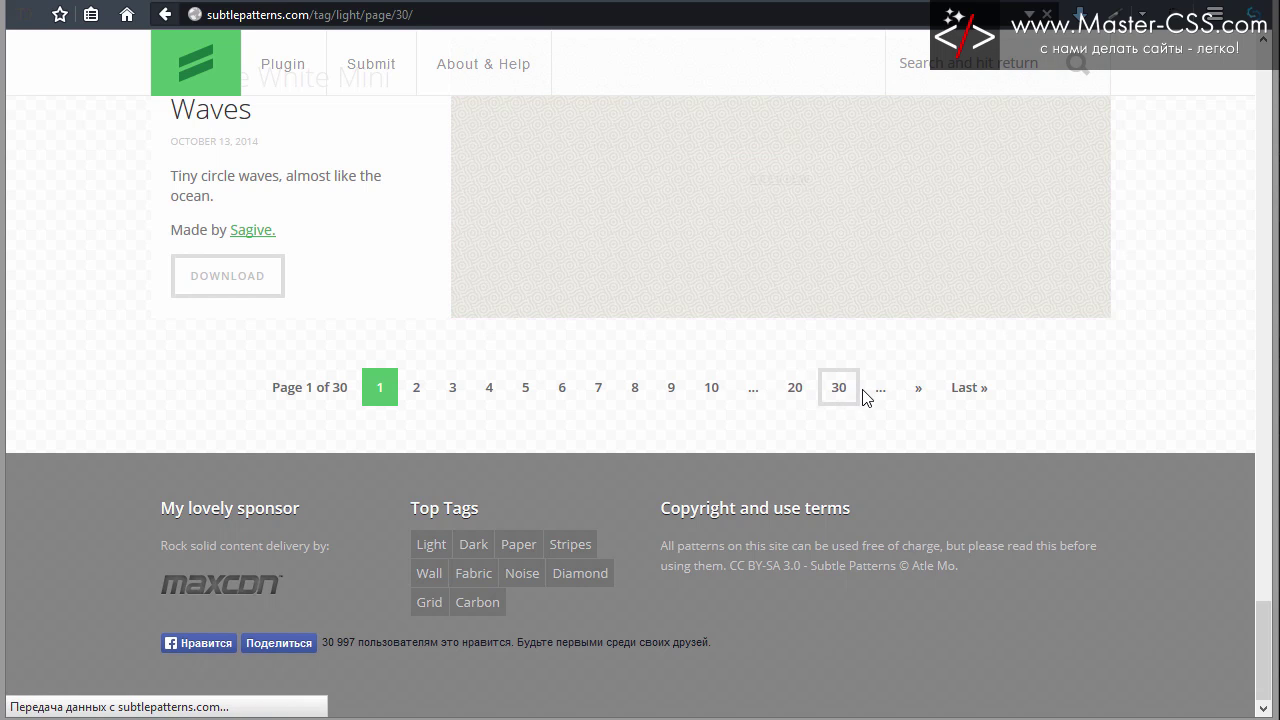
Step: Open page 28 of the light patterns and preview Brushed Alum as the background
scroll(960, 418, down, 5)
scroll(958, 418, down, 3)
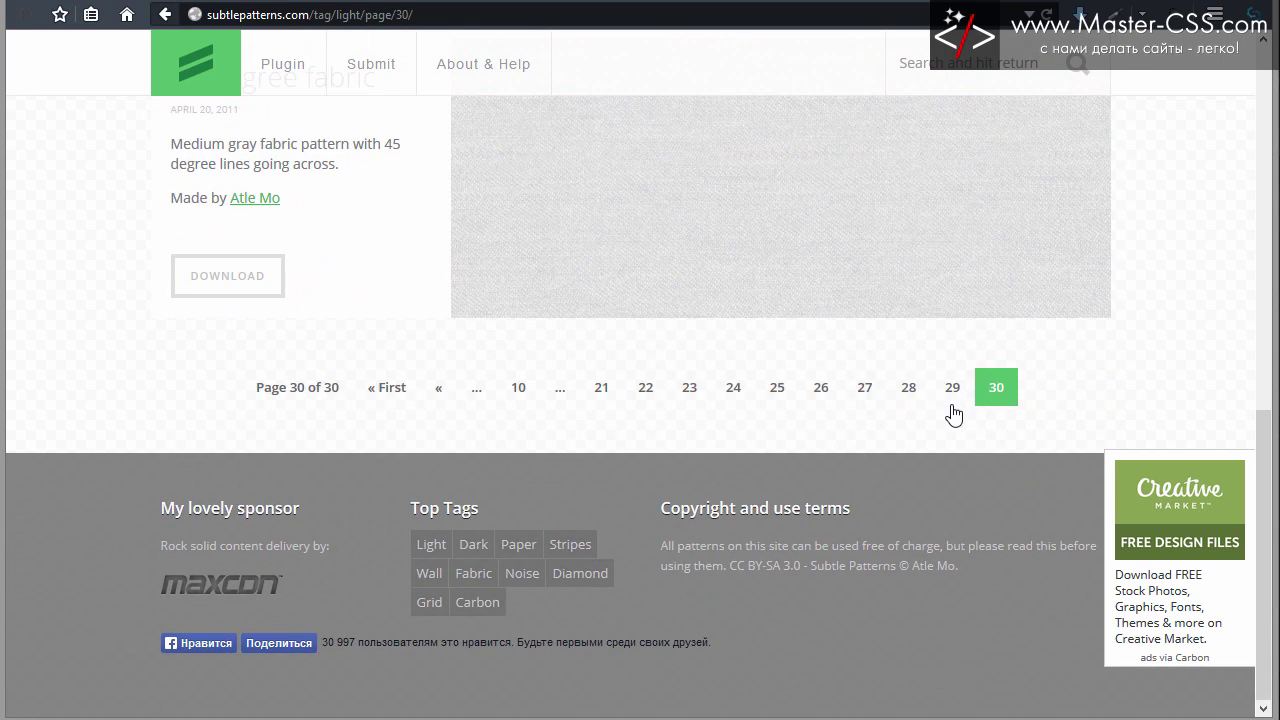
scroll(950, 410, up, 3)
scroll(928, 401, down, 3)
click(909, 386)
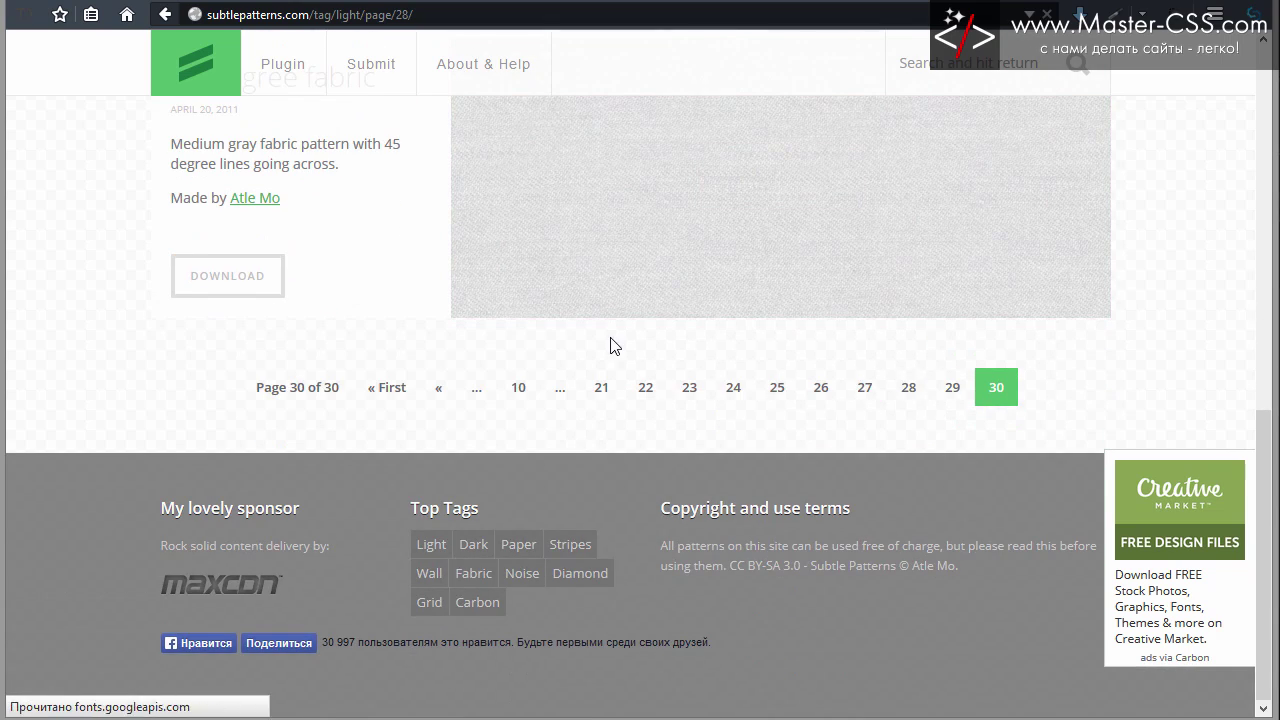
scroll(530, 325, down, 4)
scroll(251, 266, down, 2)
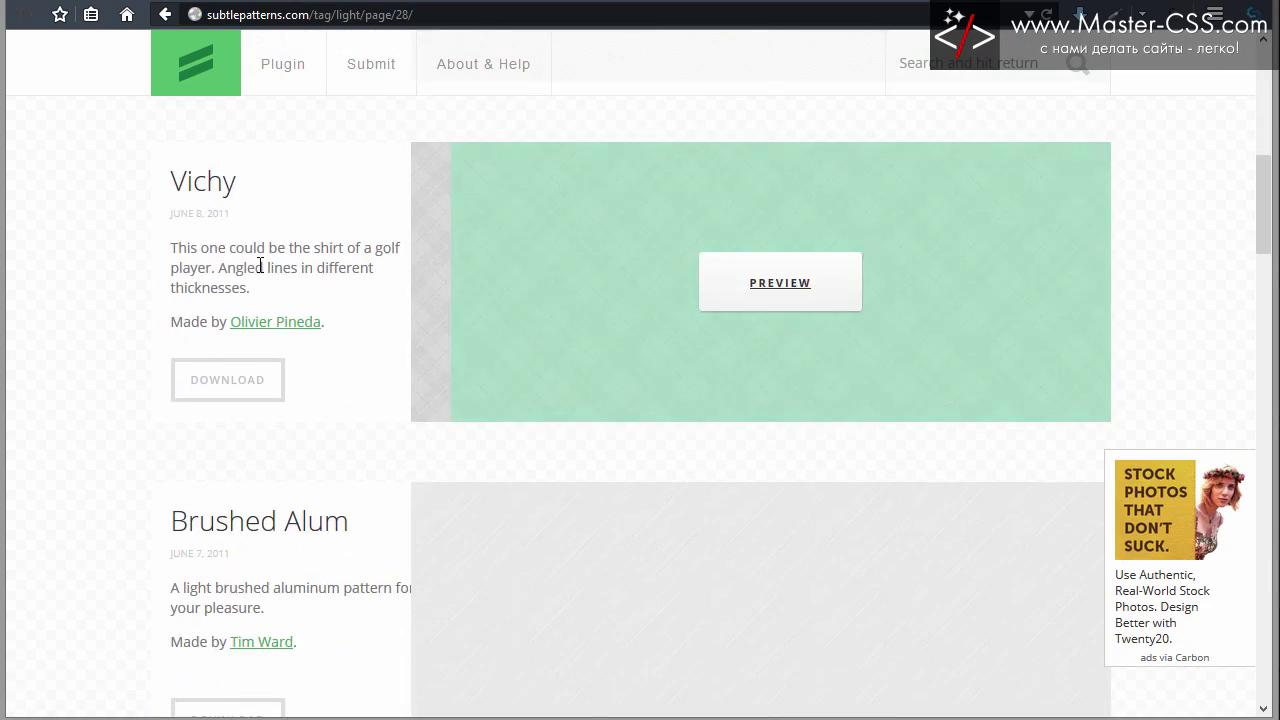
scroll(243, 263, down, 2)
scroll(323, 270, down, 2)
scroll(503, 260, up, 2)
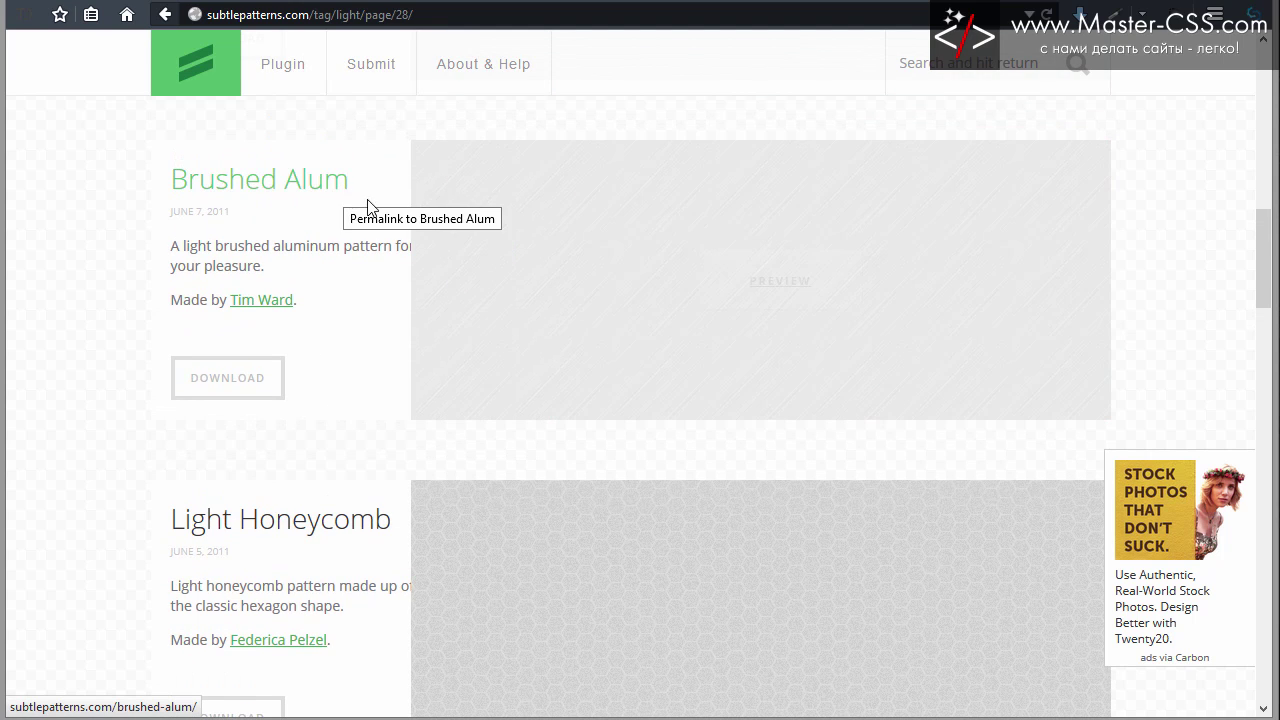
click(764, 290)
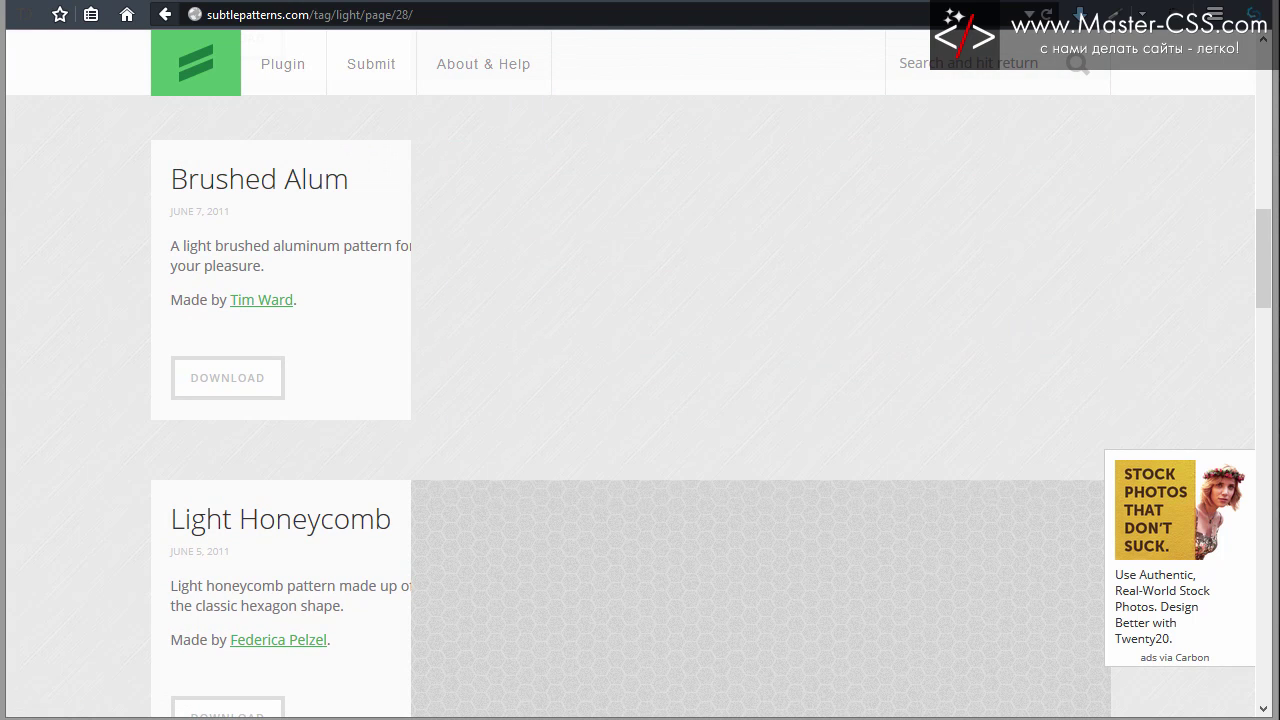
Step: Compare Brushed Alum with the dark pattern page, then toggle the Brushed Alum preview again
key(alt+Left)
scroll(265, 215, down, 2)
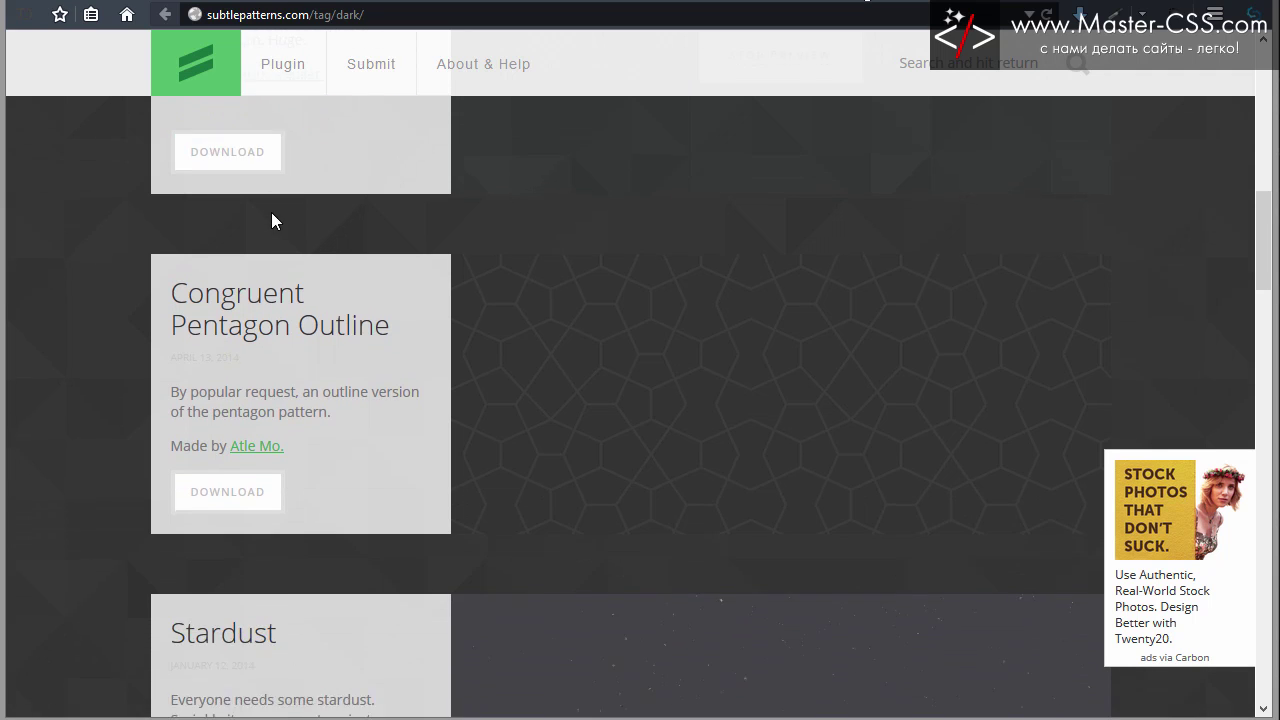
scroll(300, 225, up, 3)
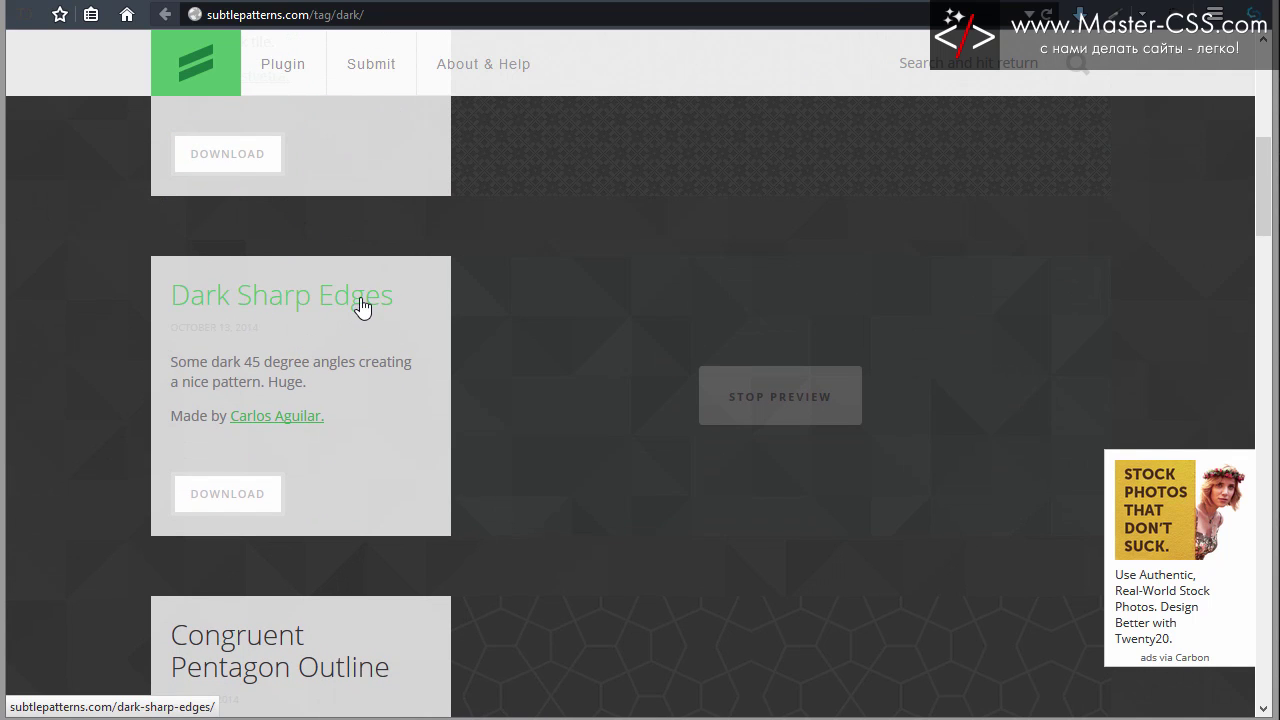
key(alt+Left)
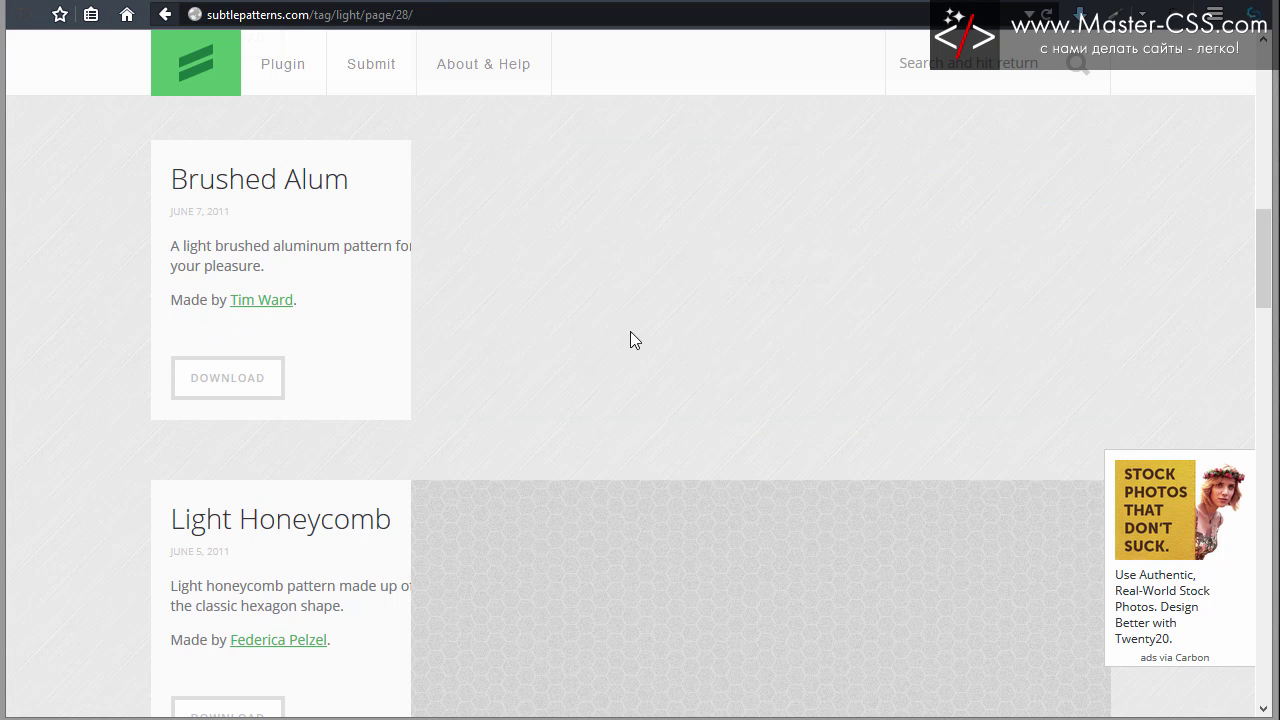
mouse_move(760, 280)
click(751, 294)
Step: Open the Brushed Alum background image on its own and drag it into Photoshop
right_click(57, 145)
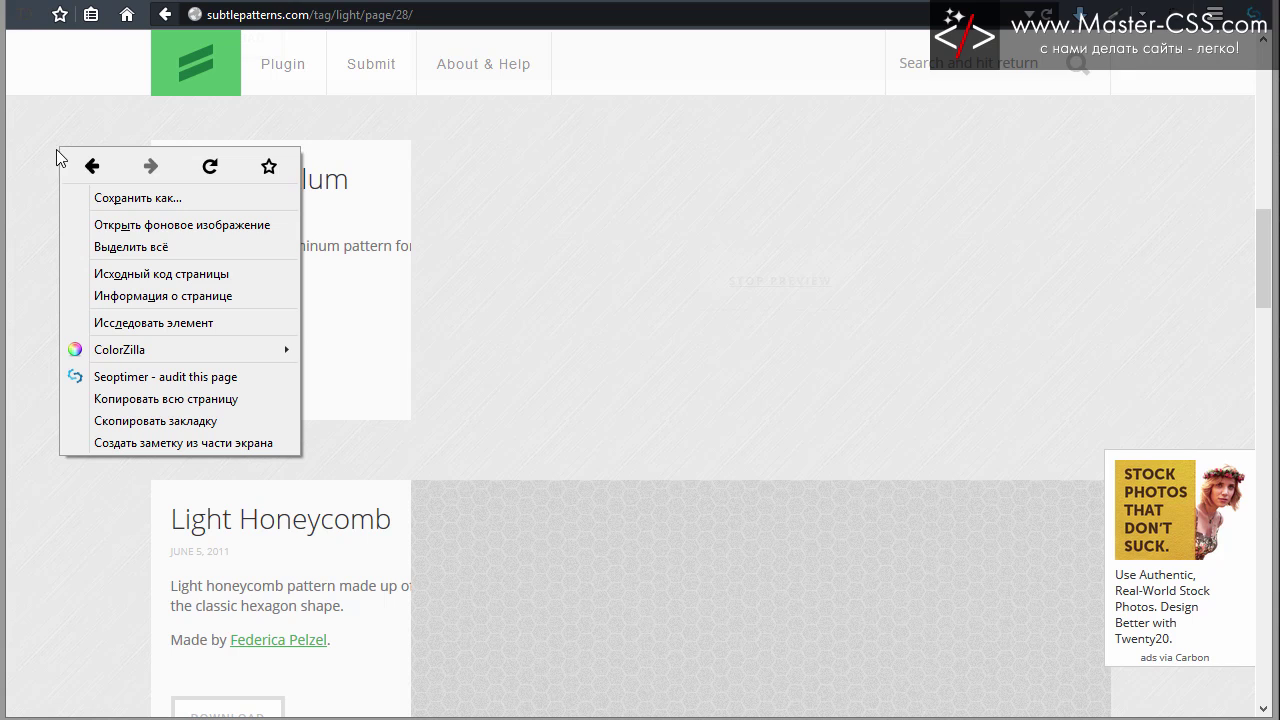
click(128, 230)
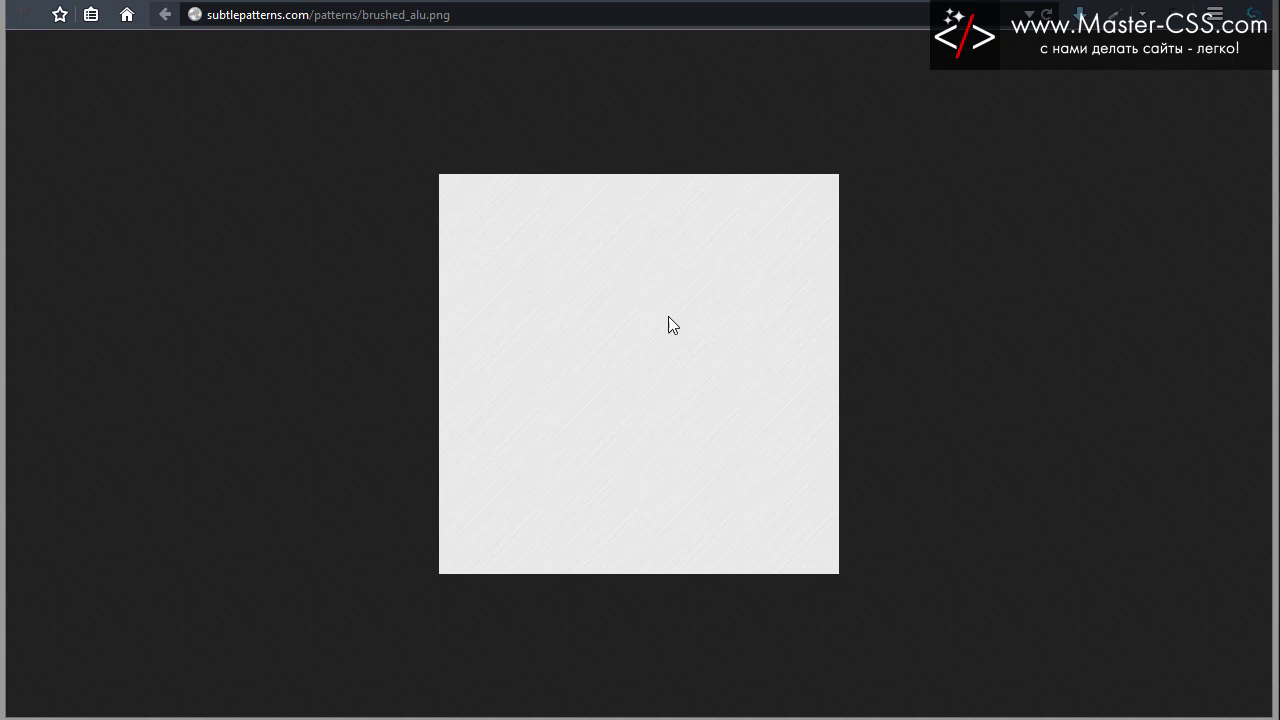
drag(669, 323, 757, 439)
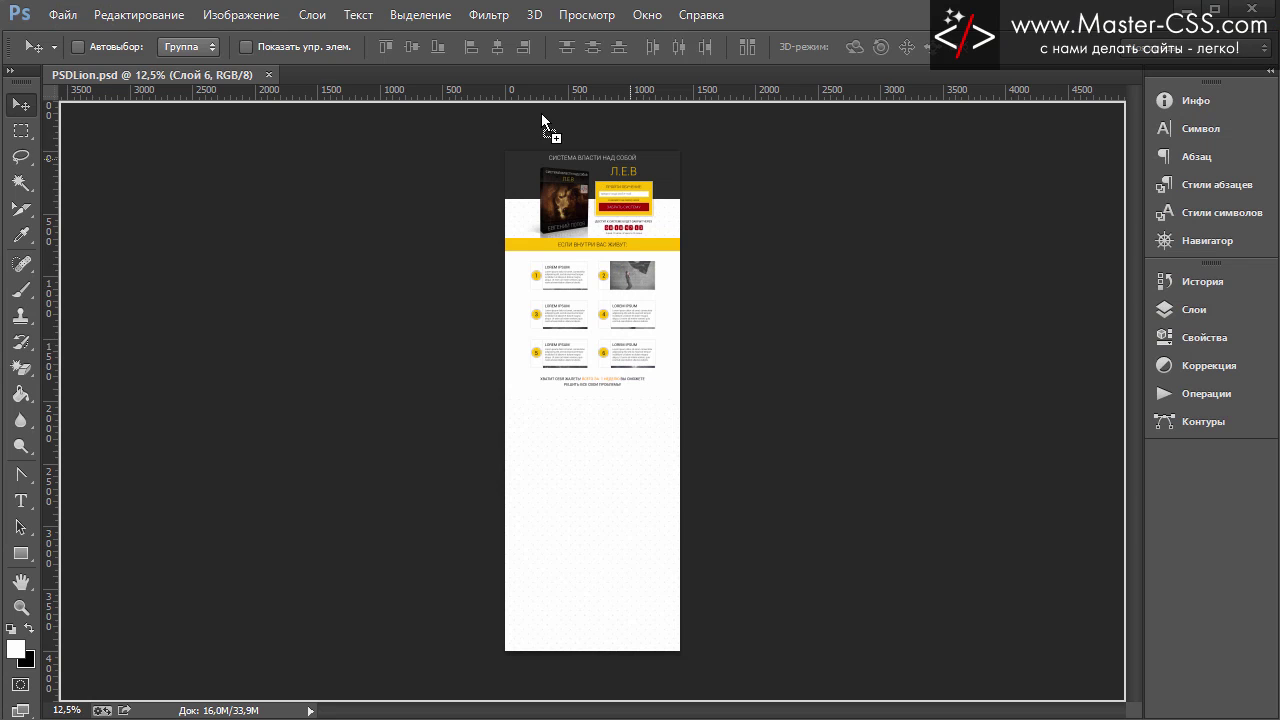
mouse_move(757, 439)
mouse_down()
mouse_move(415, 75)
mouse_move(394, 84)
mouse_up()
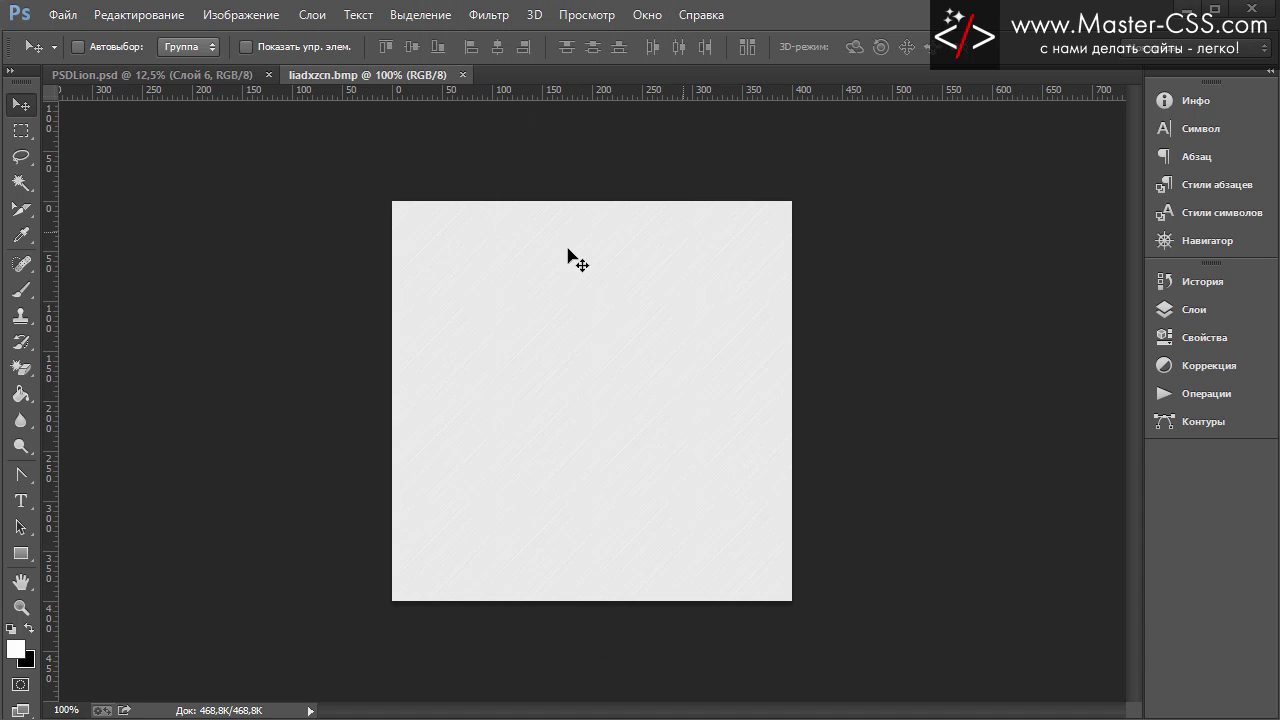
Step: Save the brushed_alu.png texture to disk and return to the dark patterns listing
key(alt+Tab)
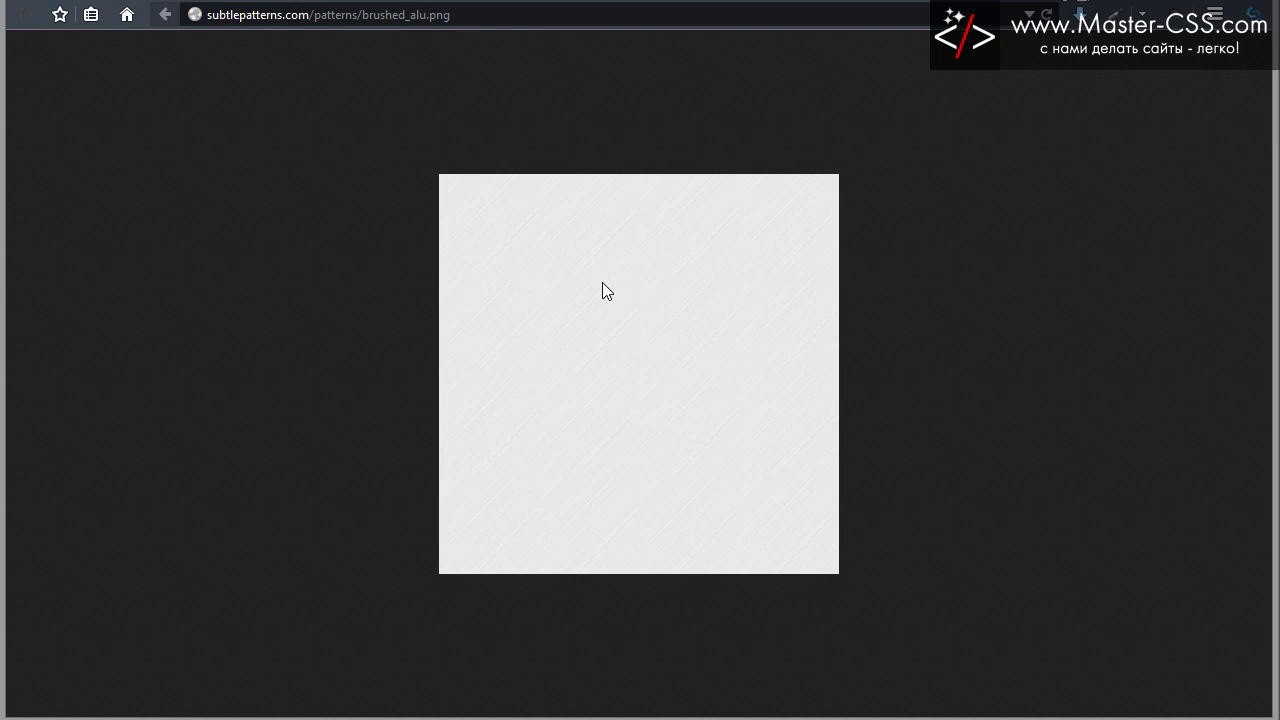
right_click(643, 246)
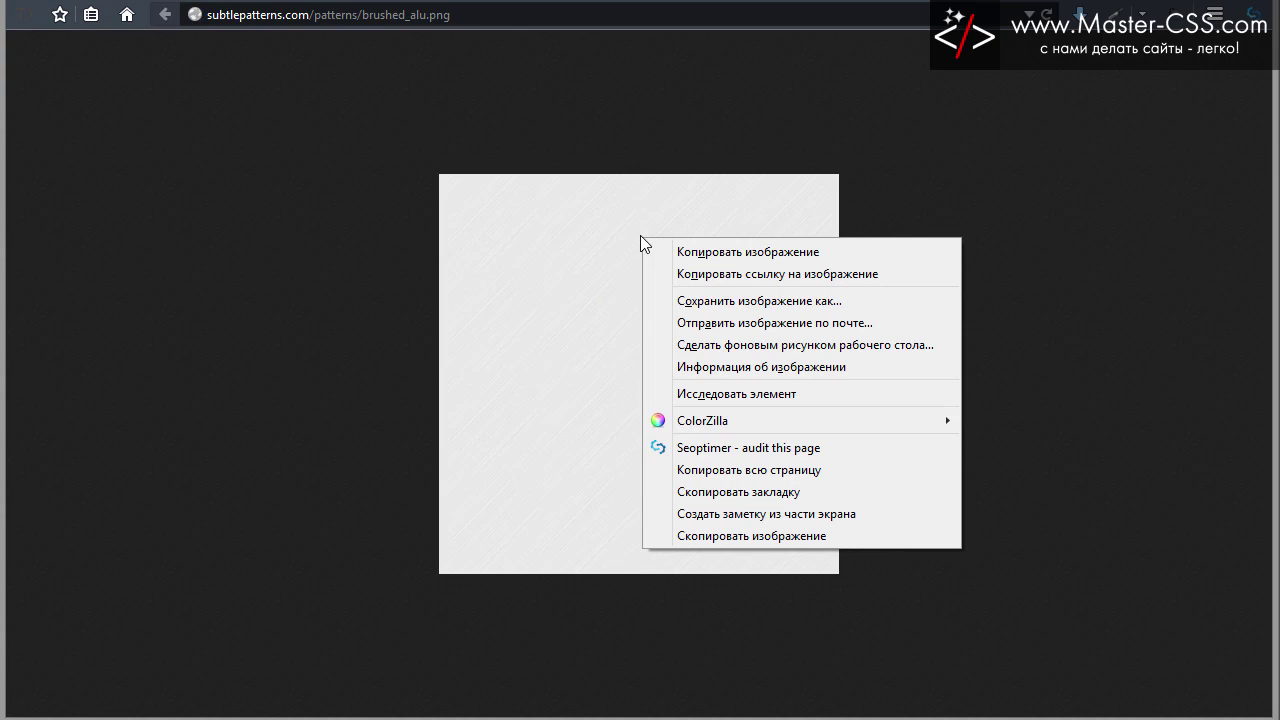
click(759, 302)
click(1134, 691)
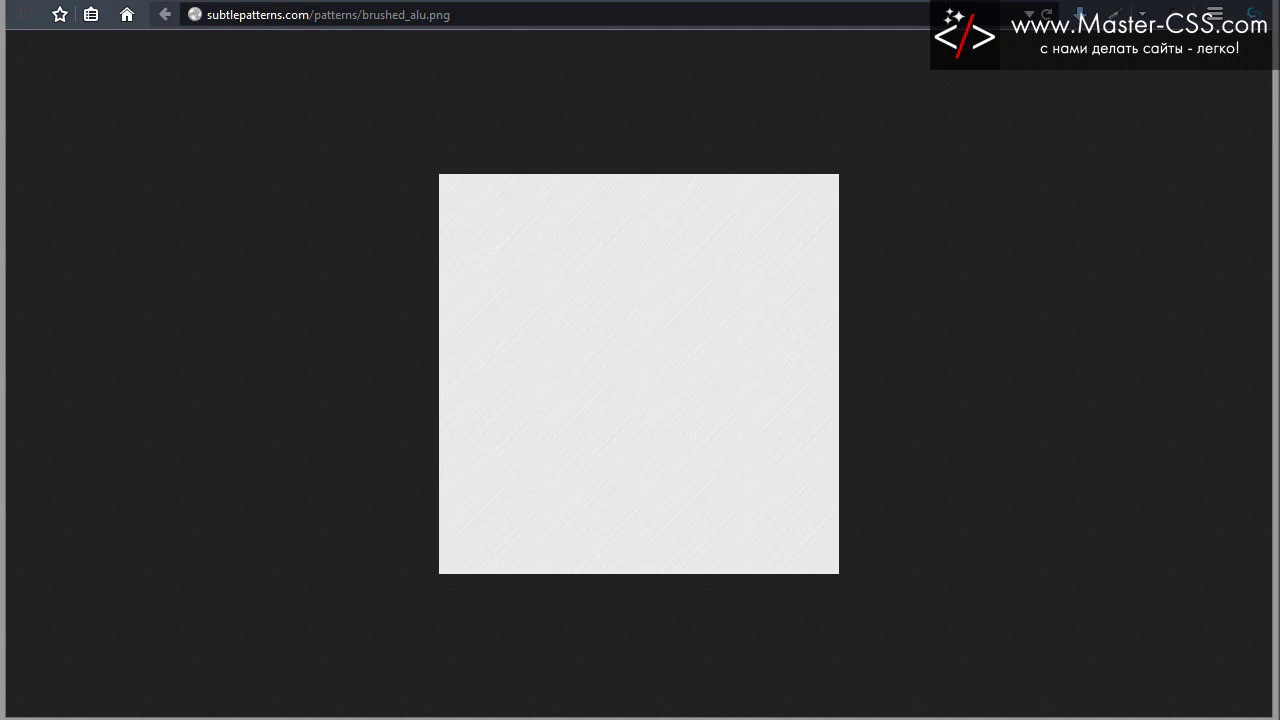
key(alt+Left)
key(alt+Left)
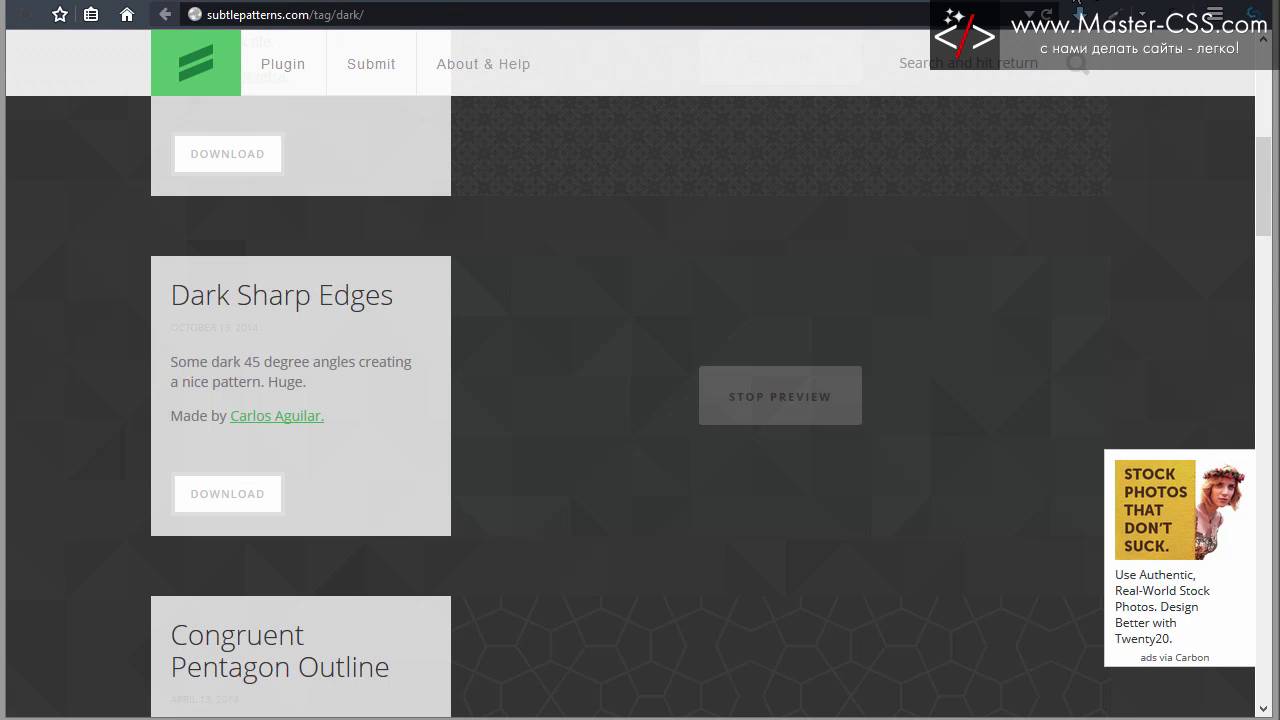
Step: Open the page's footer_lodyas background image on its own
scroll(300, 310, up, 3)
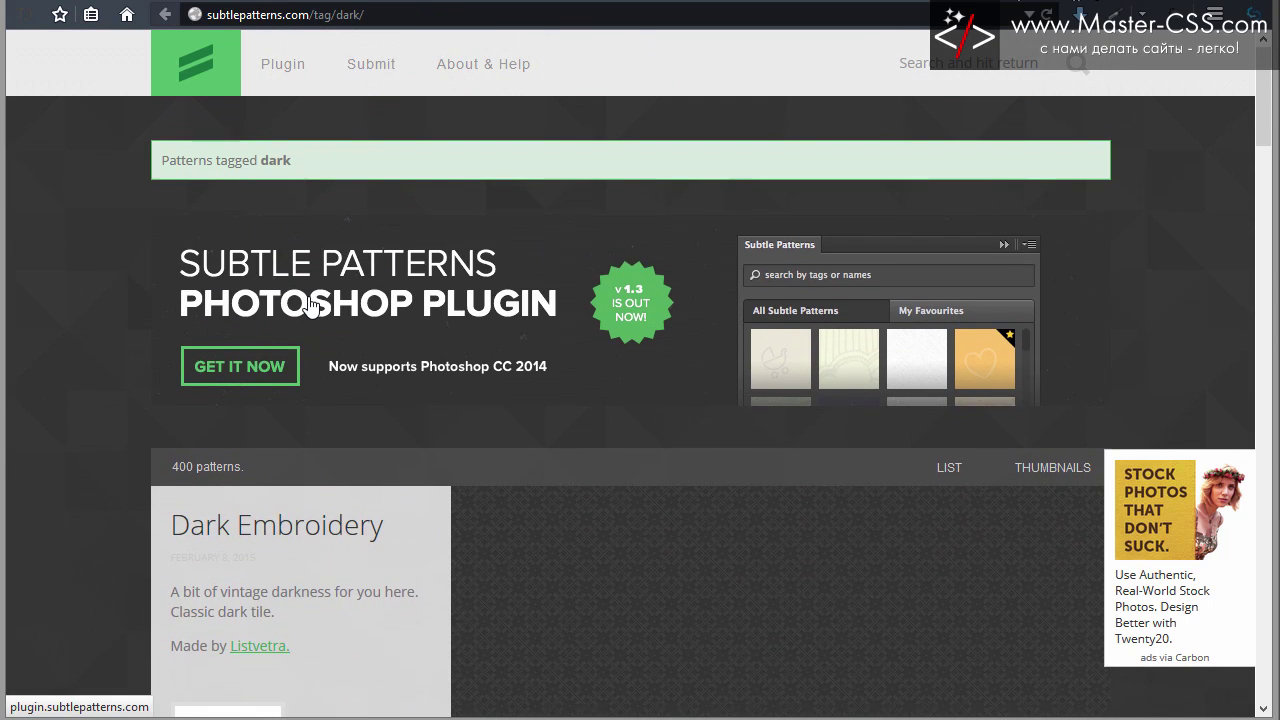
scroll(309, 305, down, 2)
scroll(303, 283, up, 2)
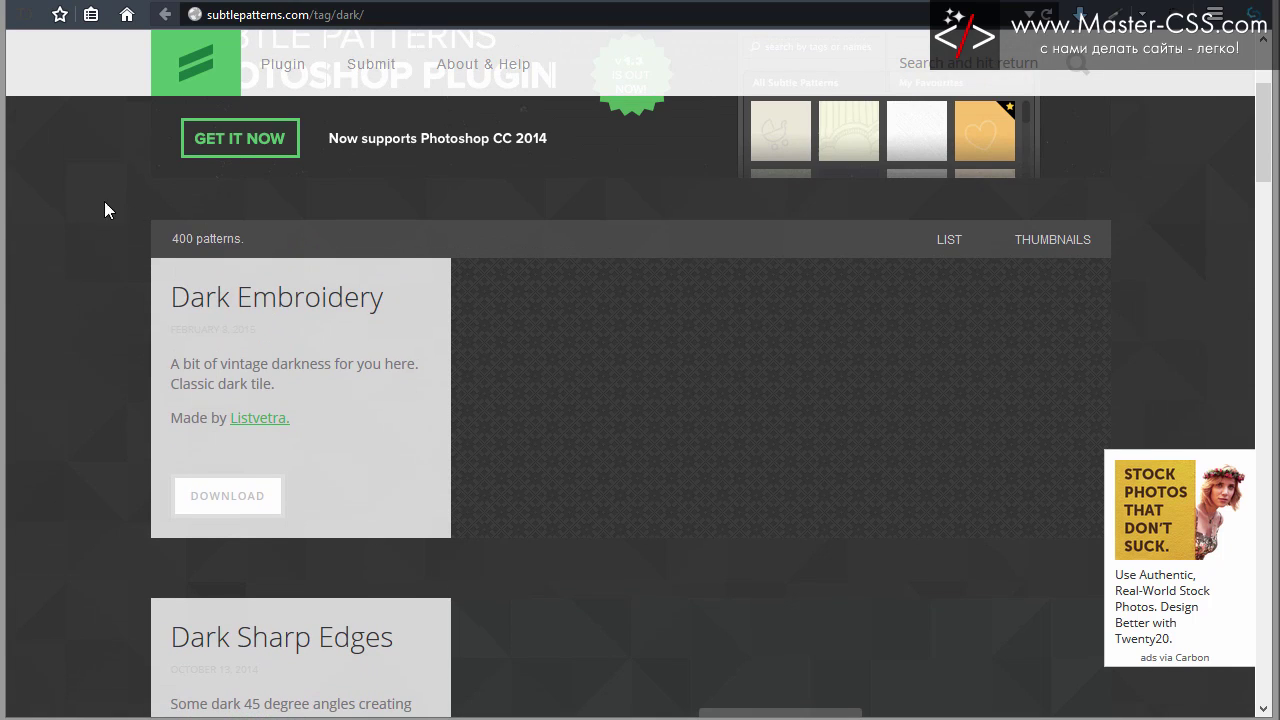
right_click(42, 198)
click(156, 279)
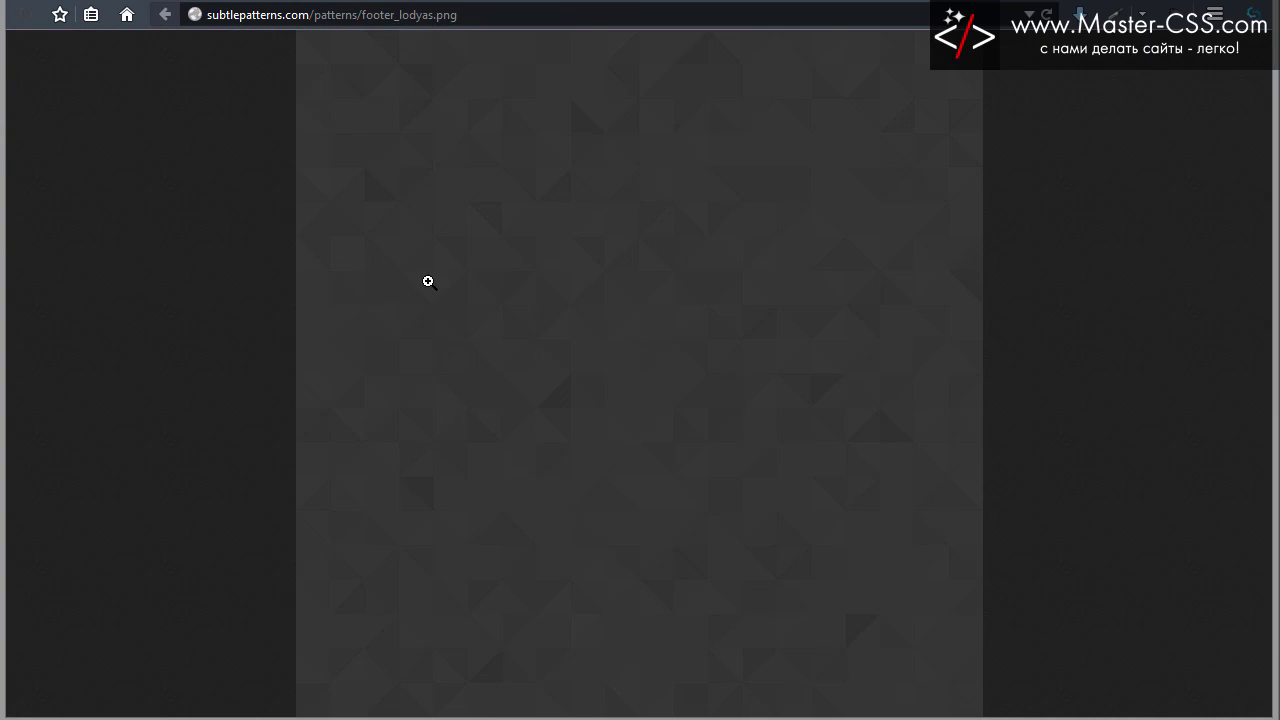
Step: Try saving footer_lodyas to disk, declining the overwrite and cancelling the save
right_click(594, 134)
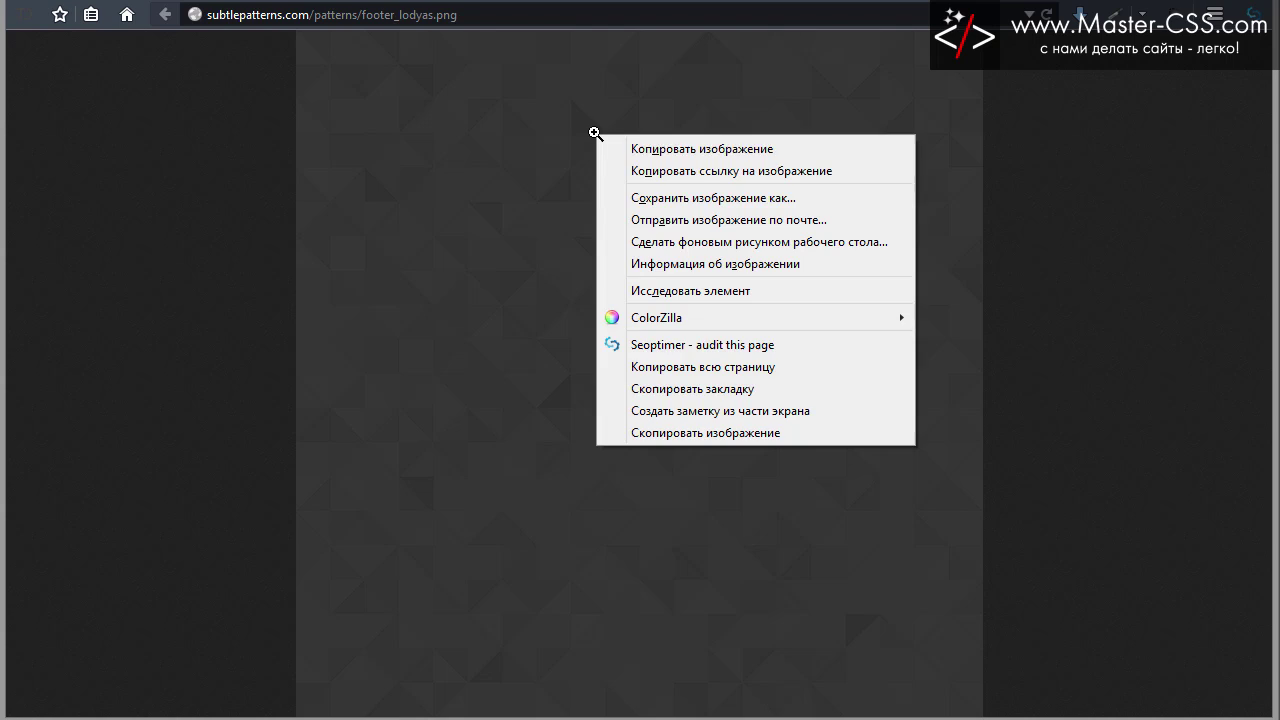
click(692, 197)
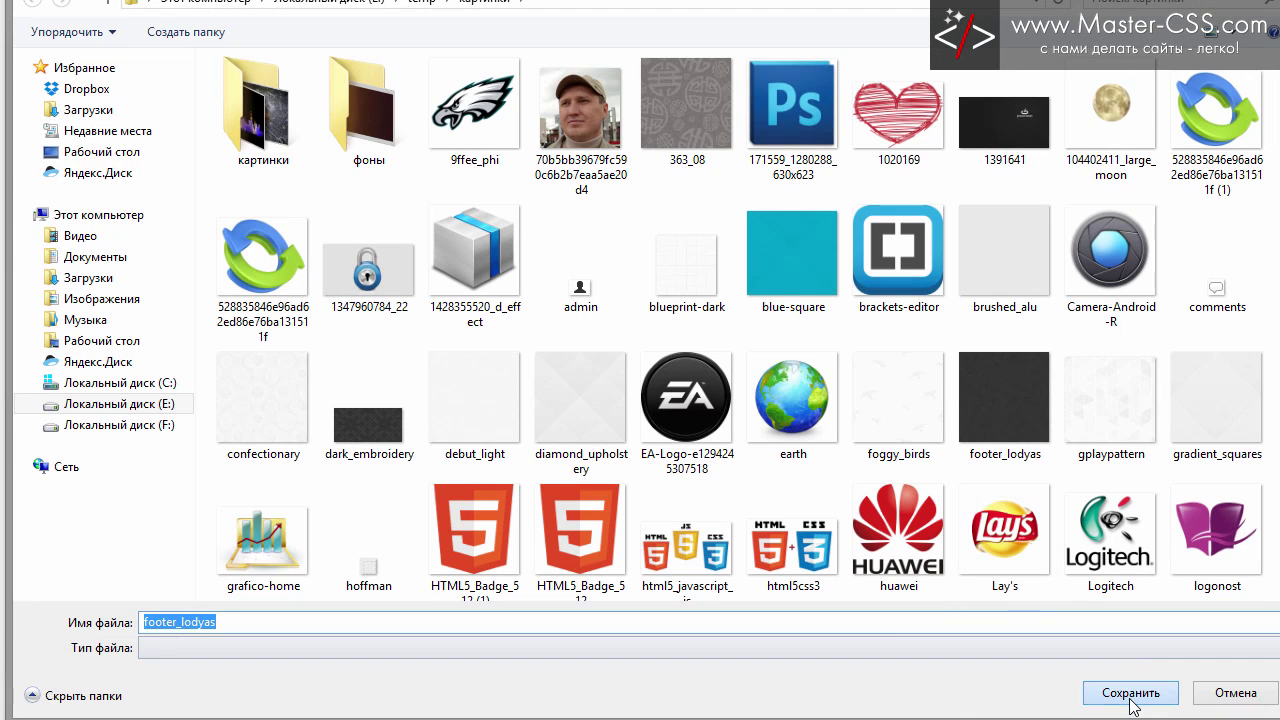
click(1130, 694)
click(1090, 368)
click(1216, 697)
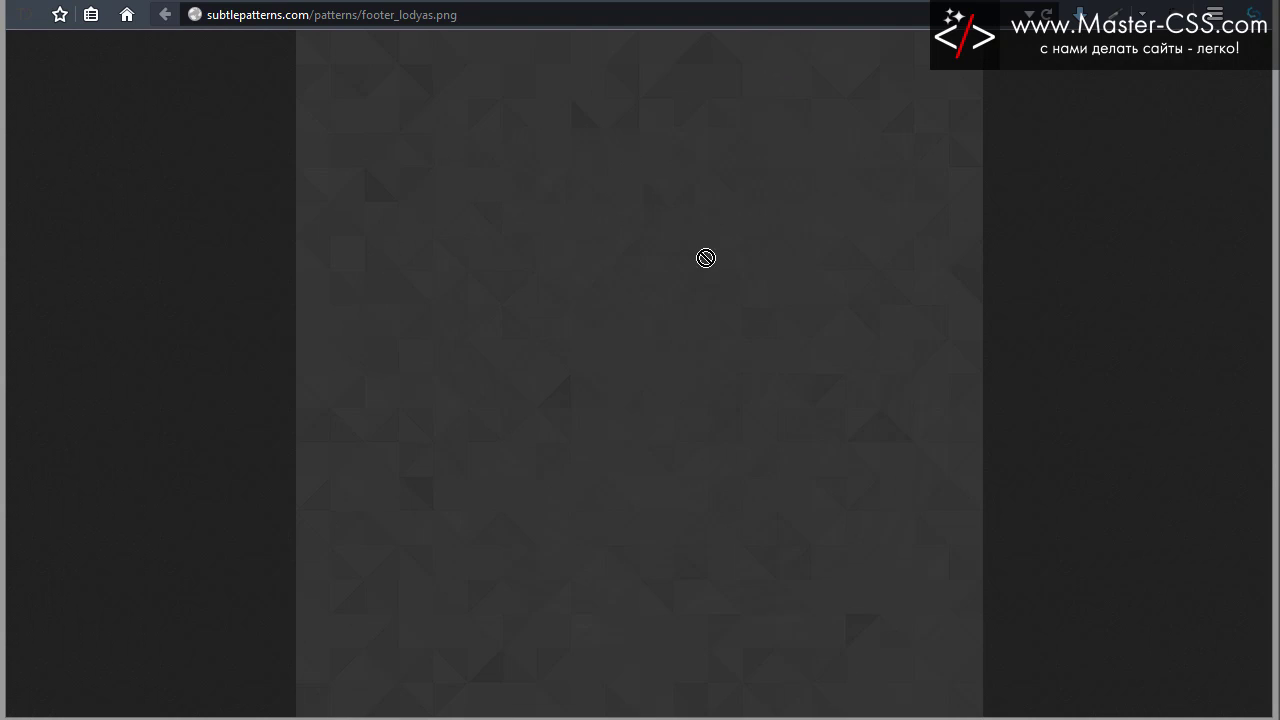
Step: Drag the dark triangle pattern into Photoshop as a new document, then return to the patterns listing
key(alt+Tab)
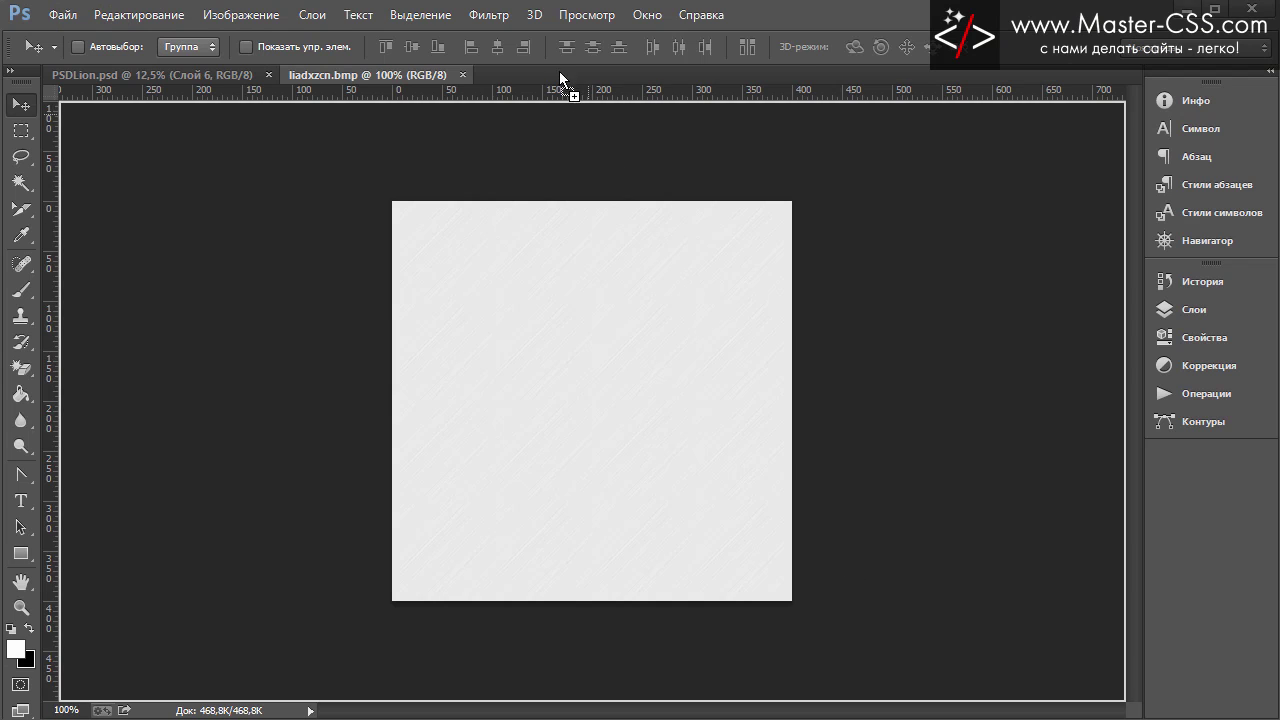
drag(556, 80, 560, 86)
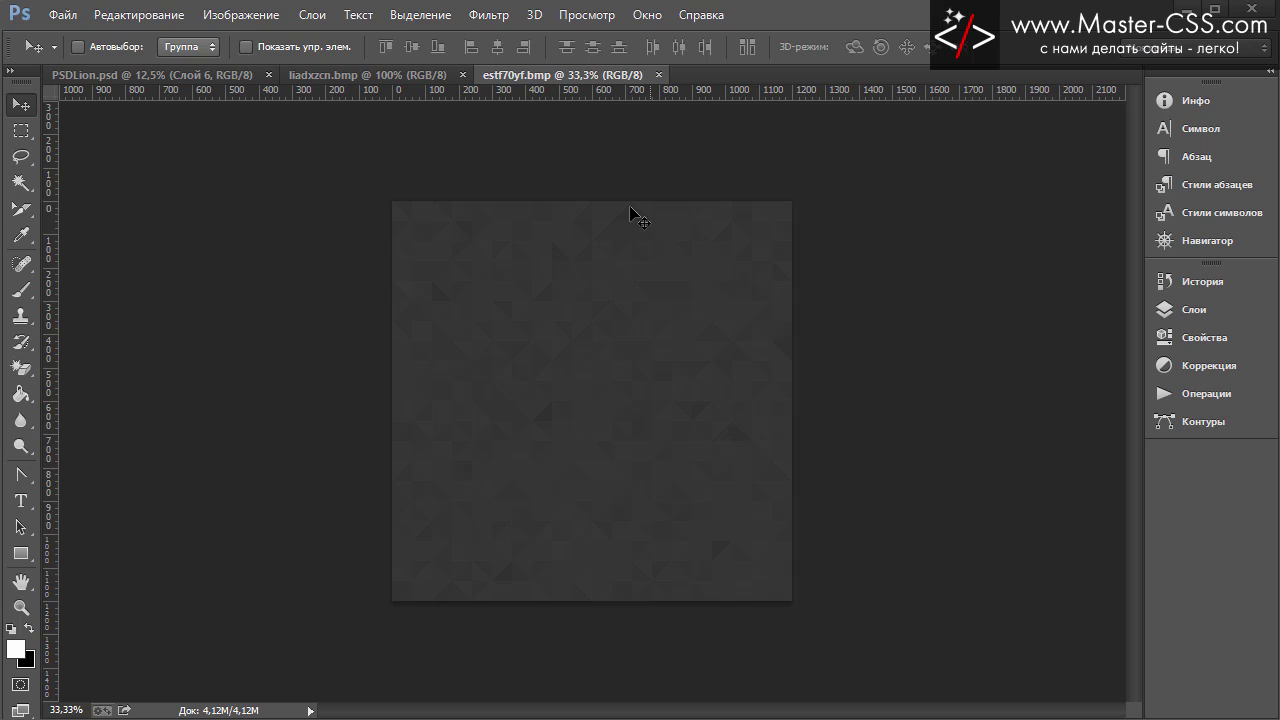
key(alt+Tab)
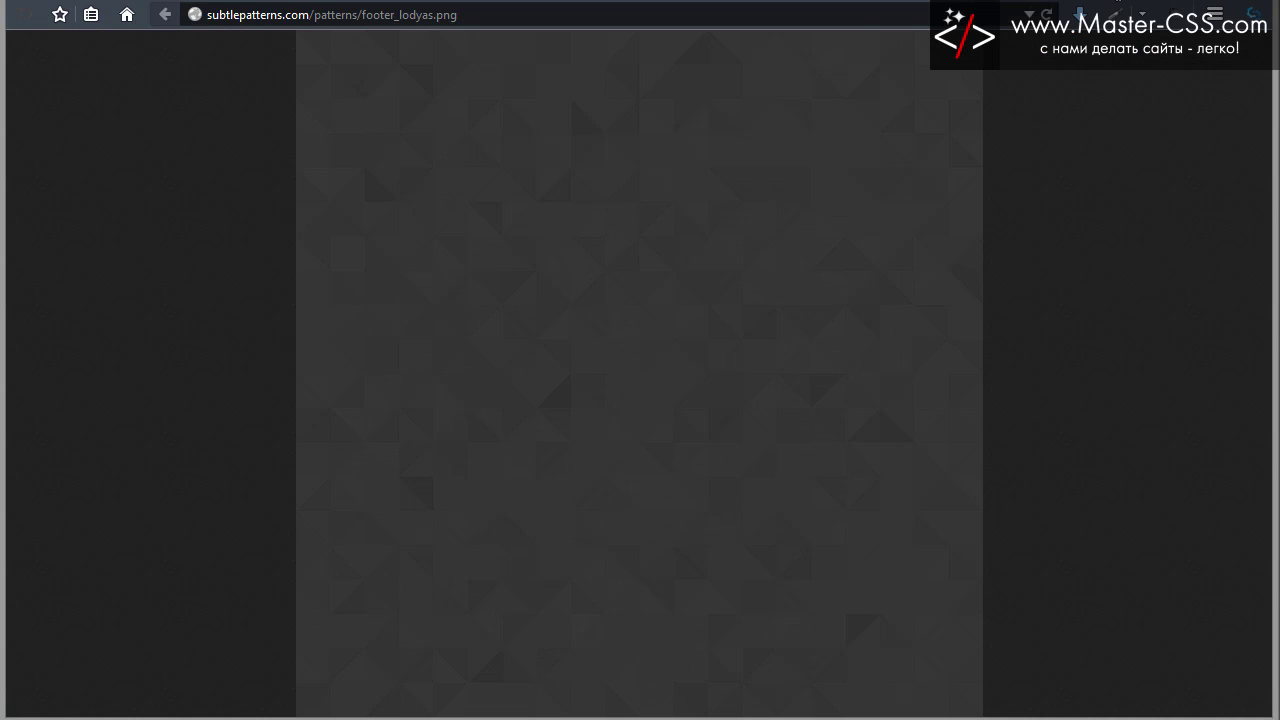
key(alt+Left)
key(alt+Left)
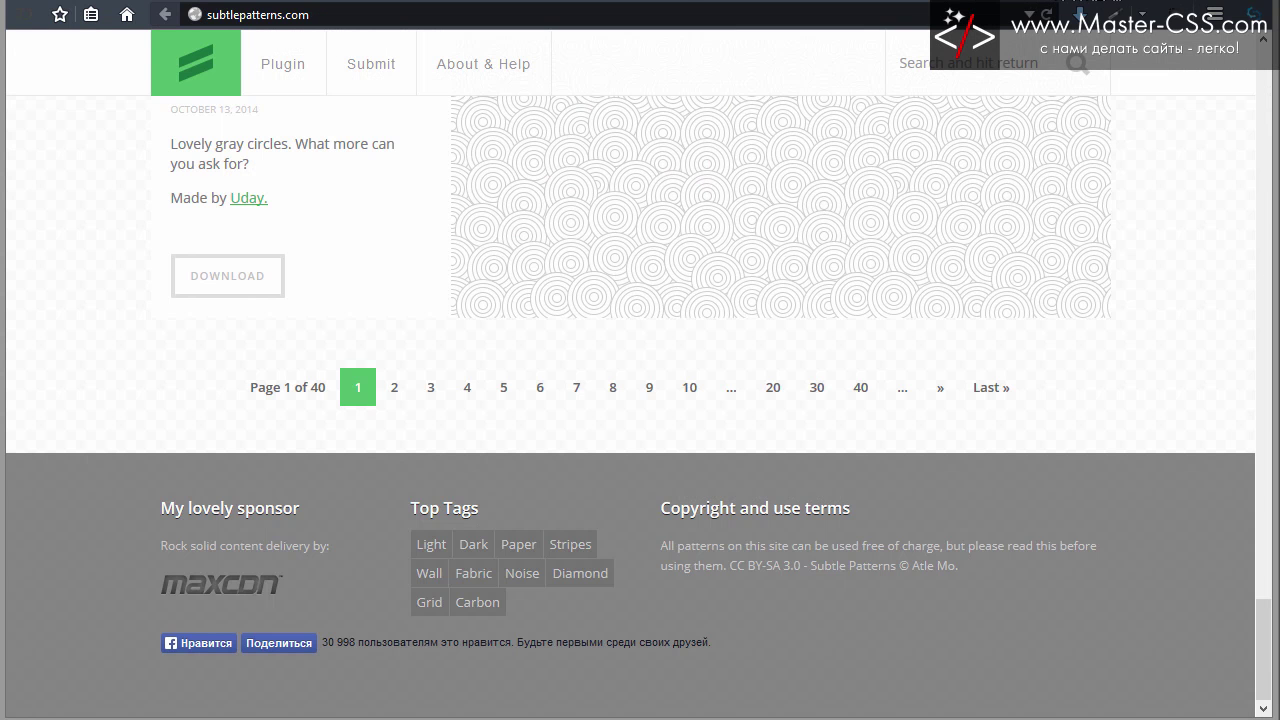
drag(325, 19, 188, 18)
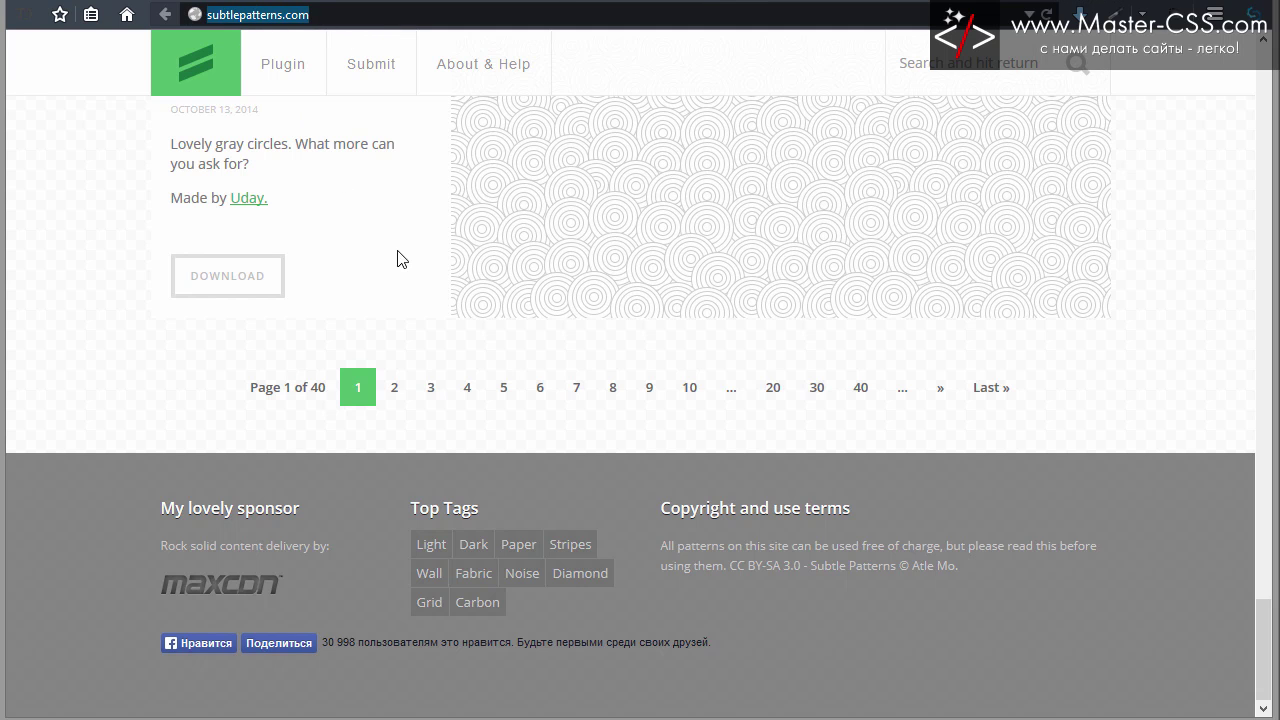
drag(656, 293, 665, 588)
drag(617, 487, 762, 502)
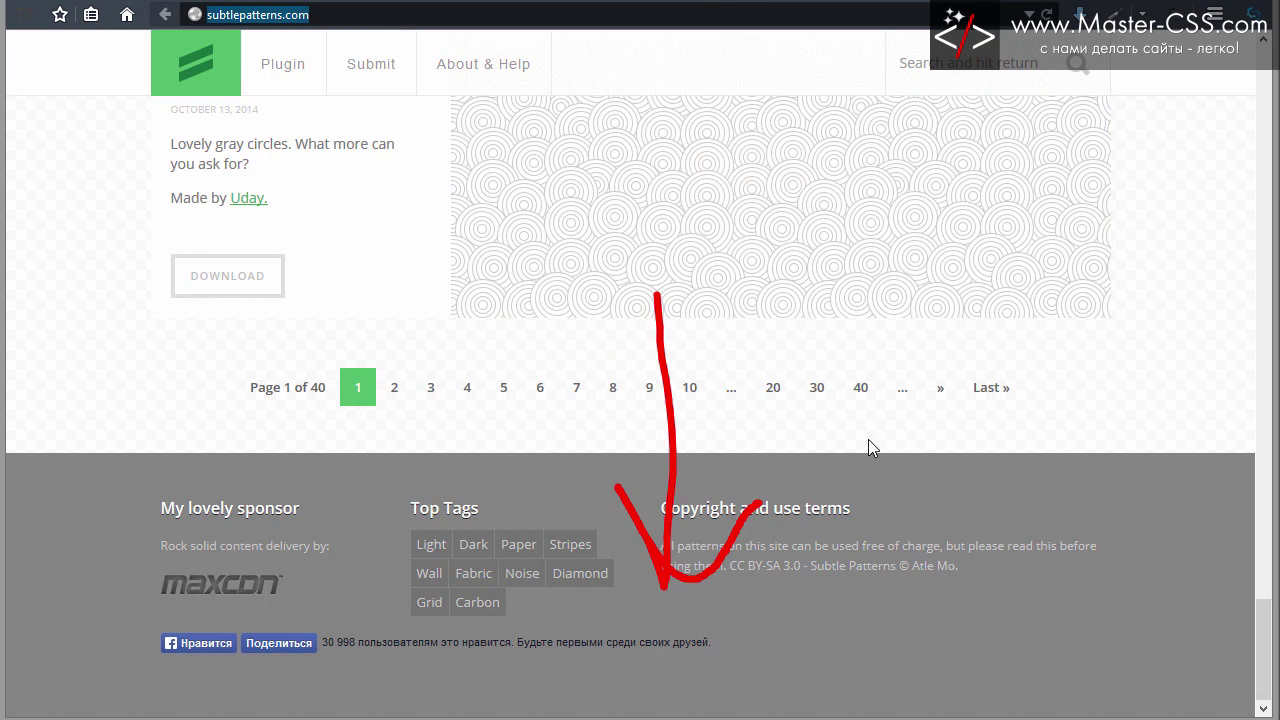
key(Escape)
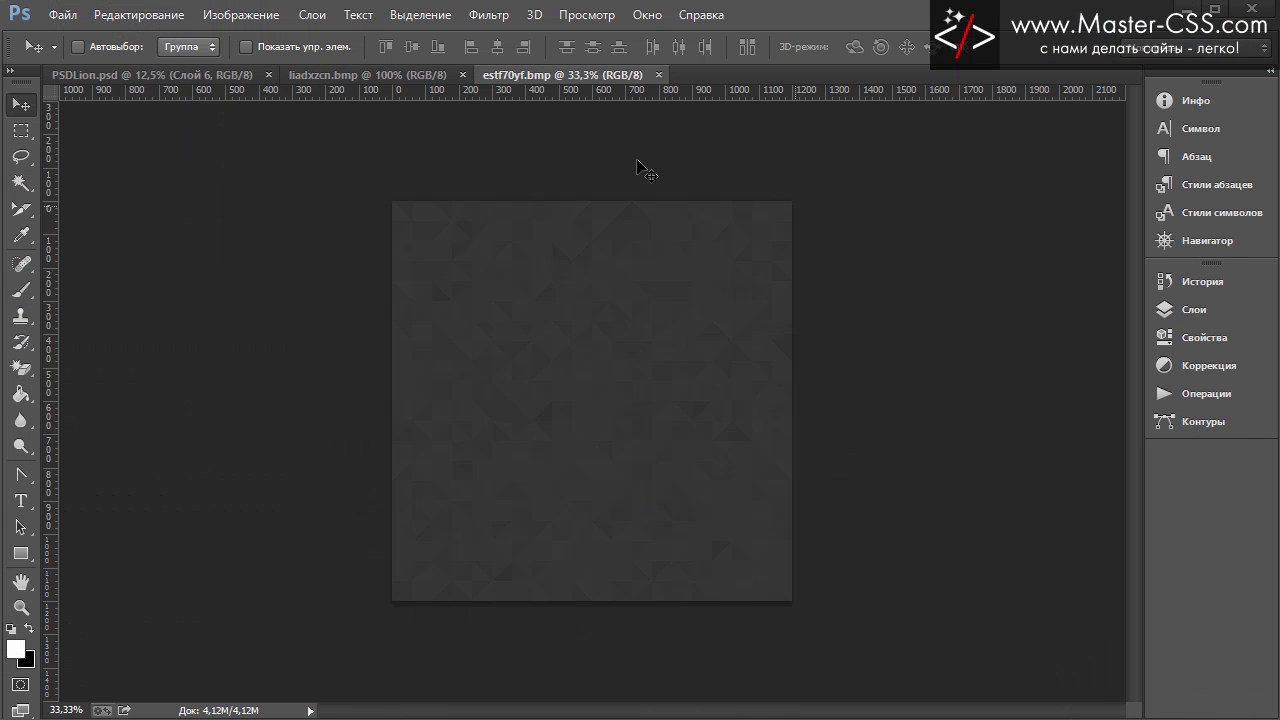
Step: Define the light brushed texture as pattern 'gray.bmp' and close its document
click(409, 77)
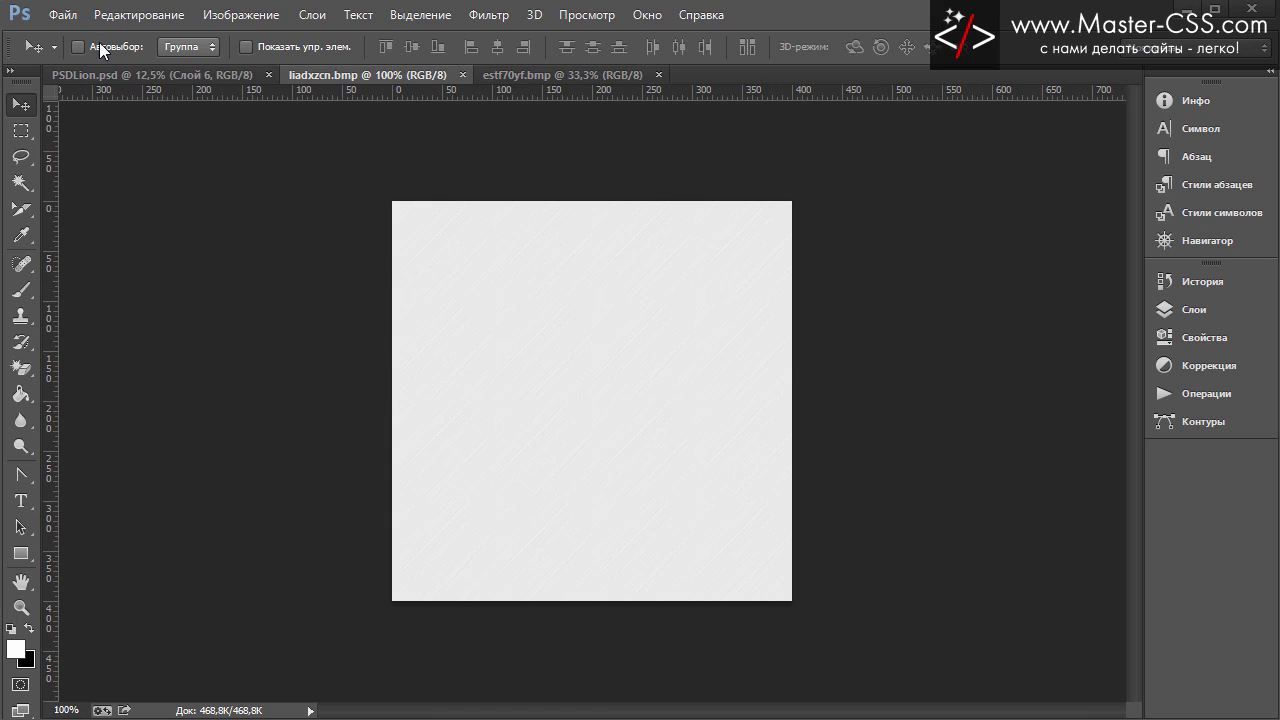
click(57, 16)
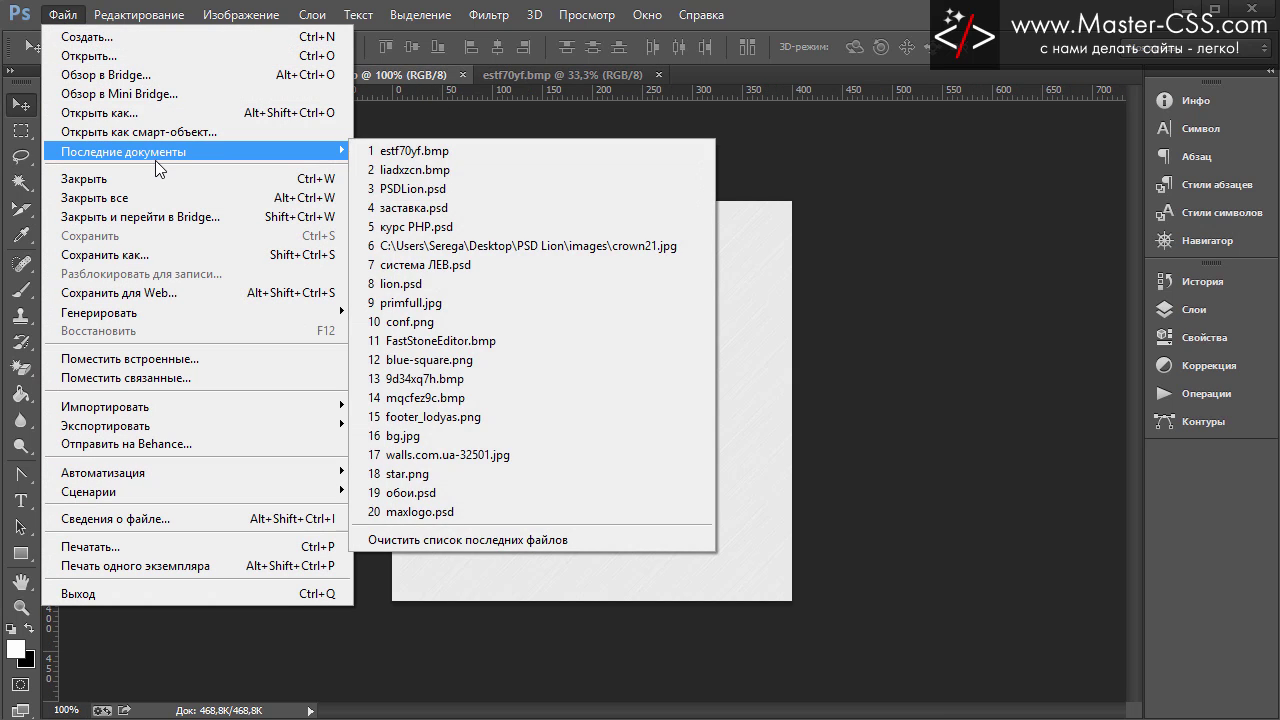
mouse_move(139, 15)
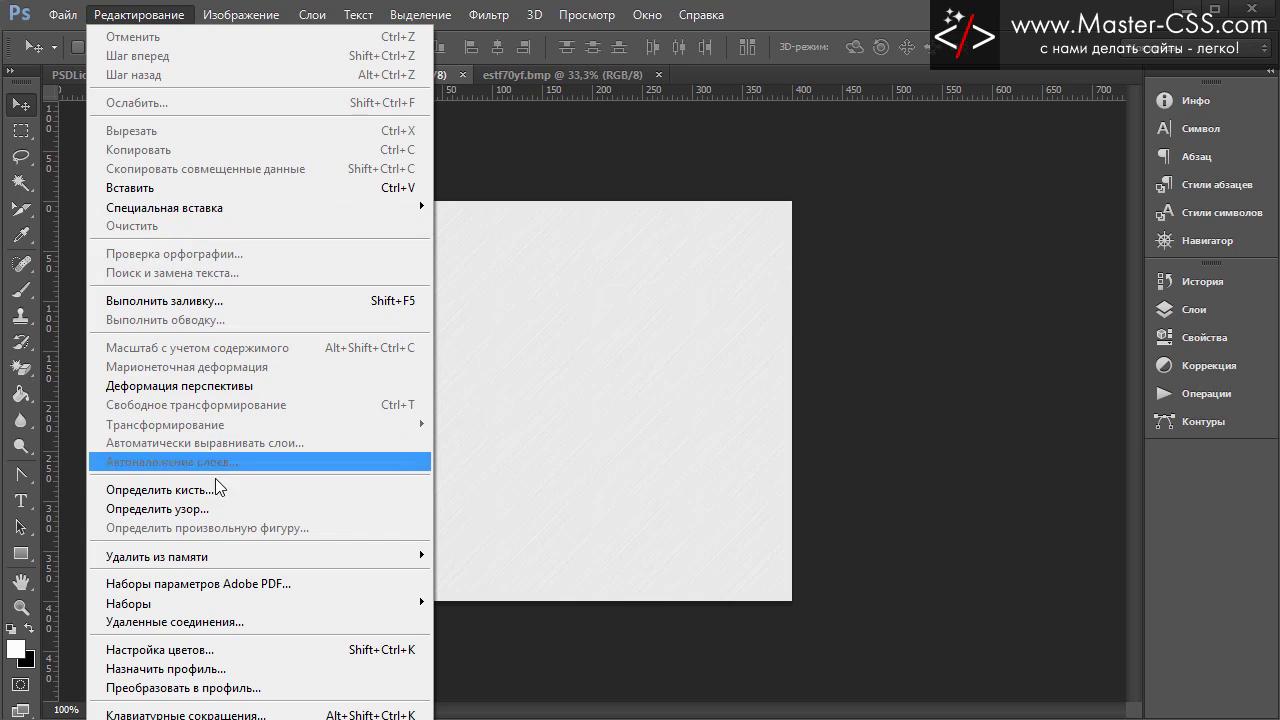
click(157, 508)
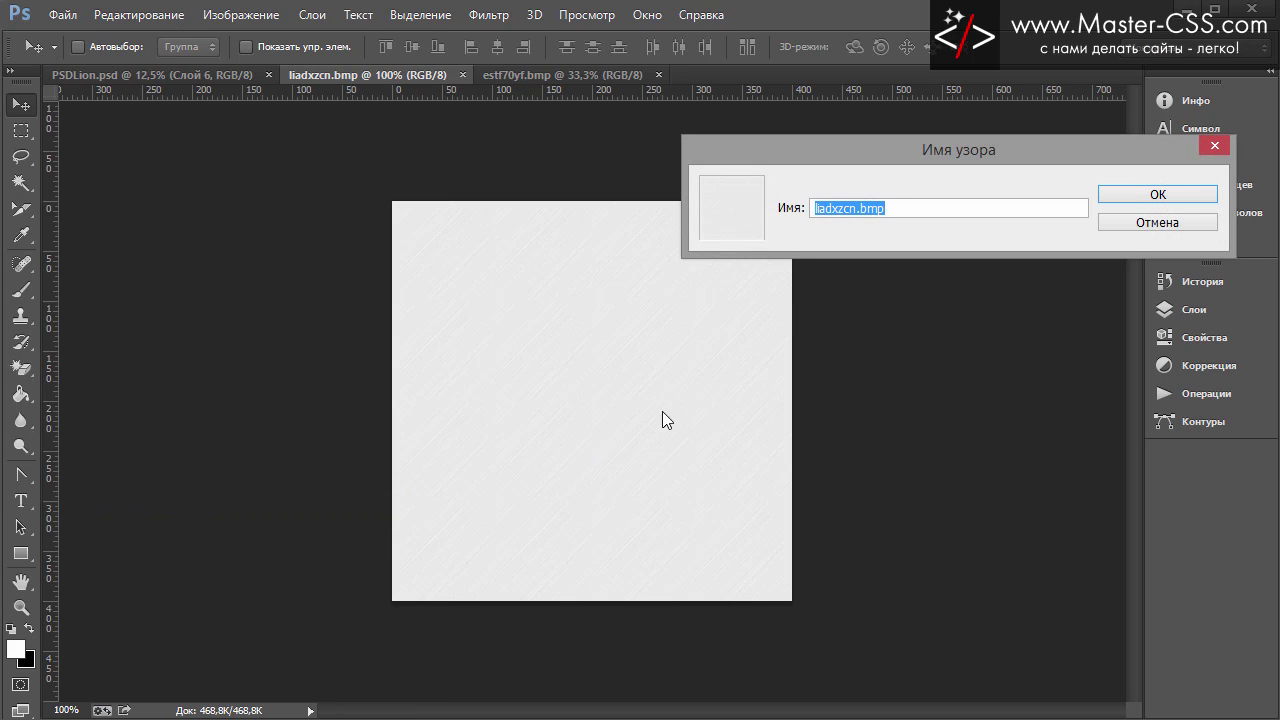
click(838, 209)
drag(858, 213, 795, 211)
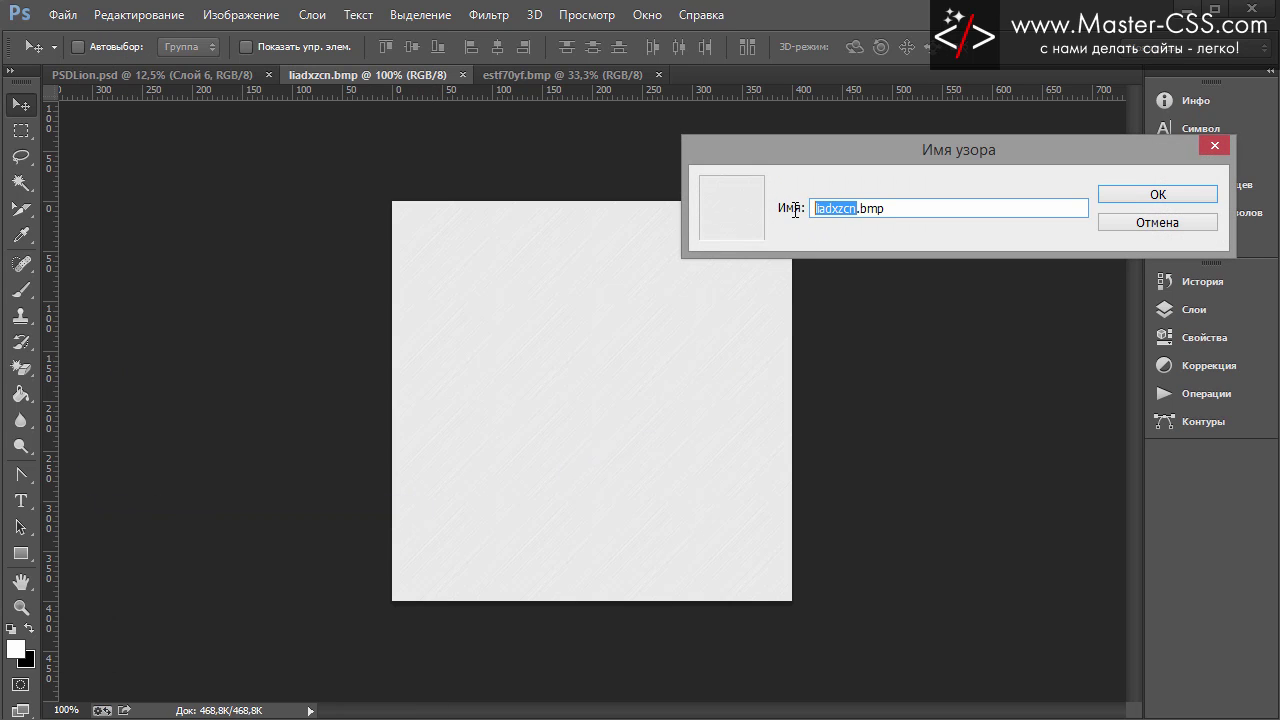
text(gray)
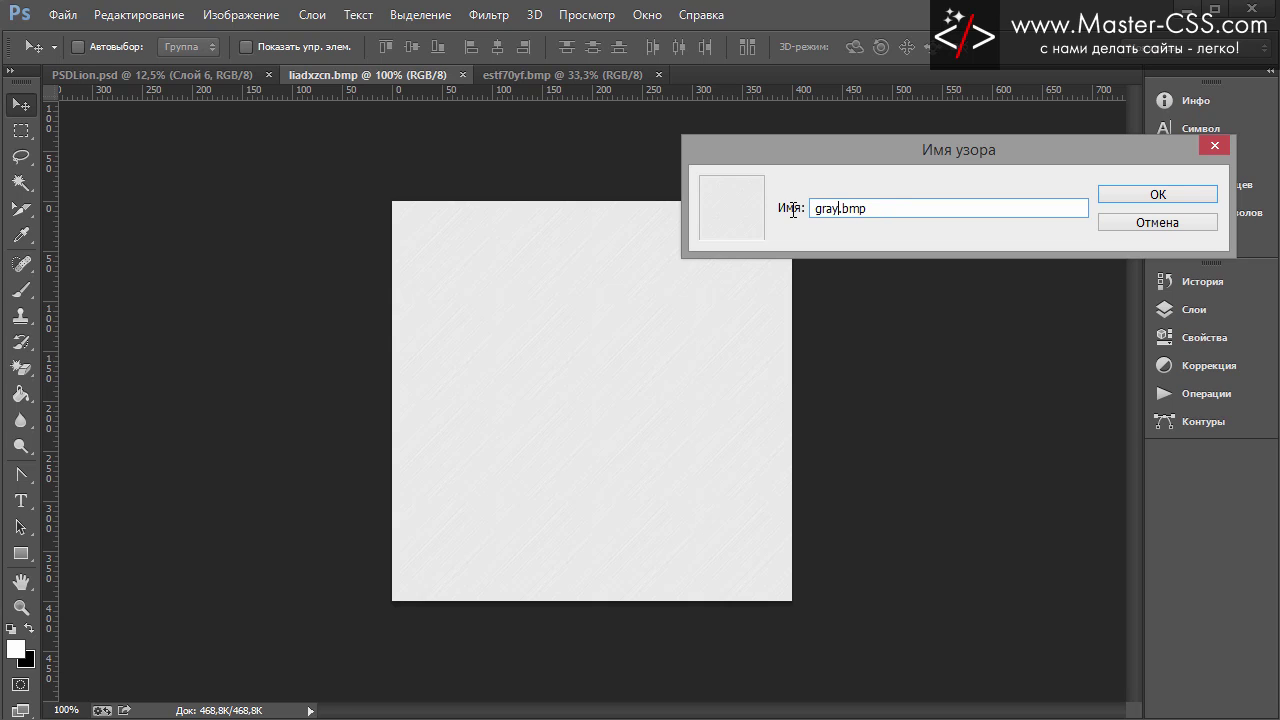
click(1140, 198)
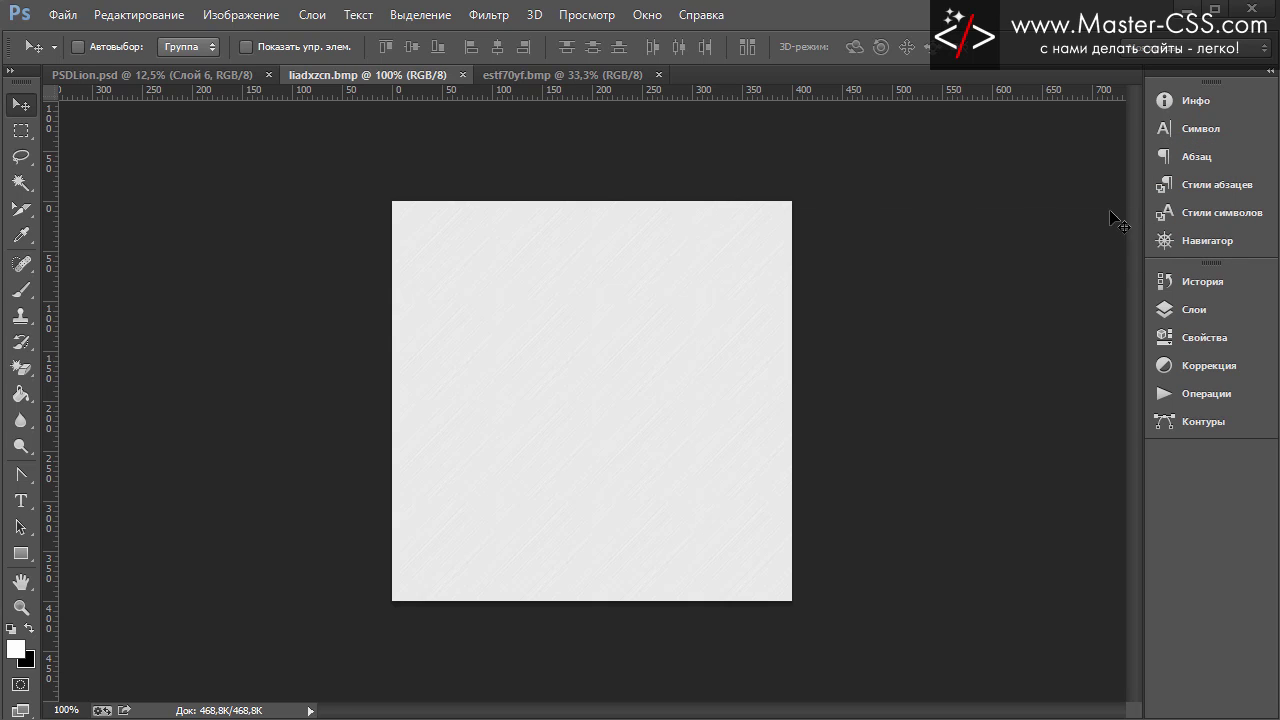
click(463, 75)
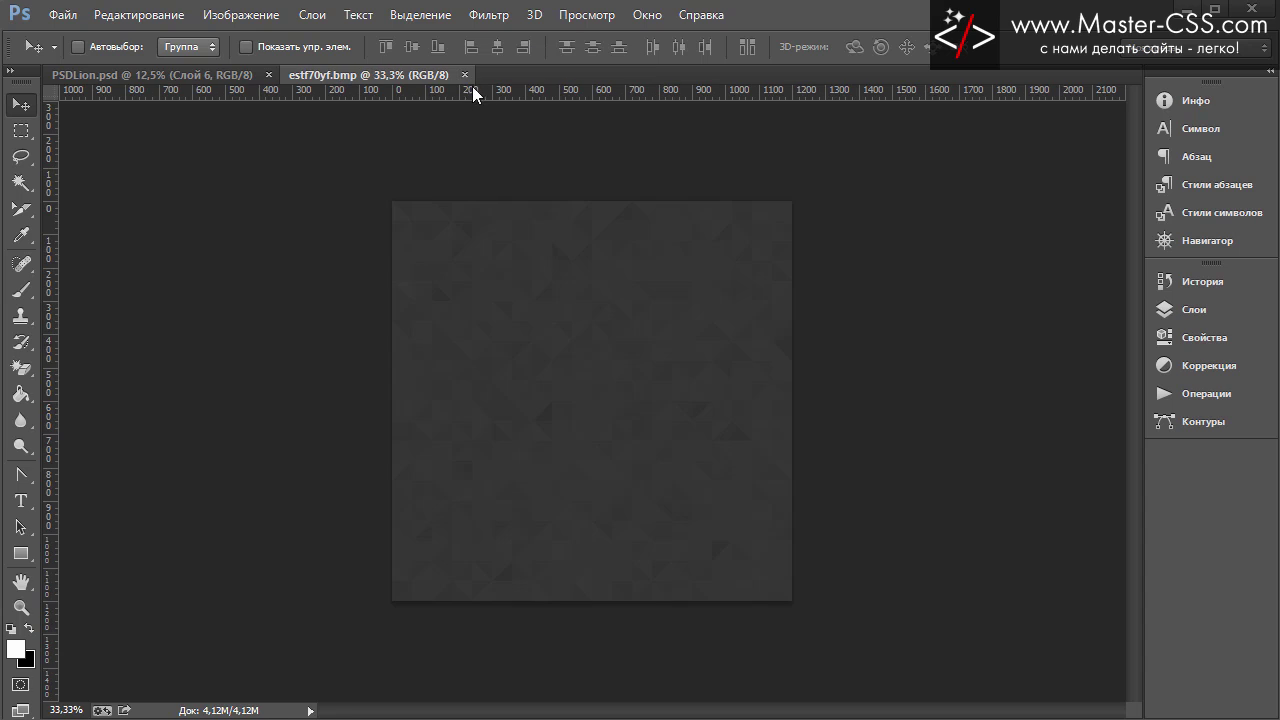
Step: Define the dark triangle texture as a pattern named 'dark'
click(119, 17)
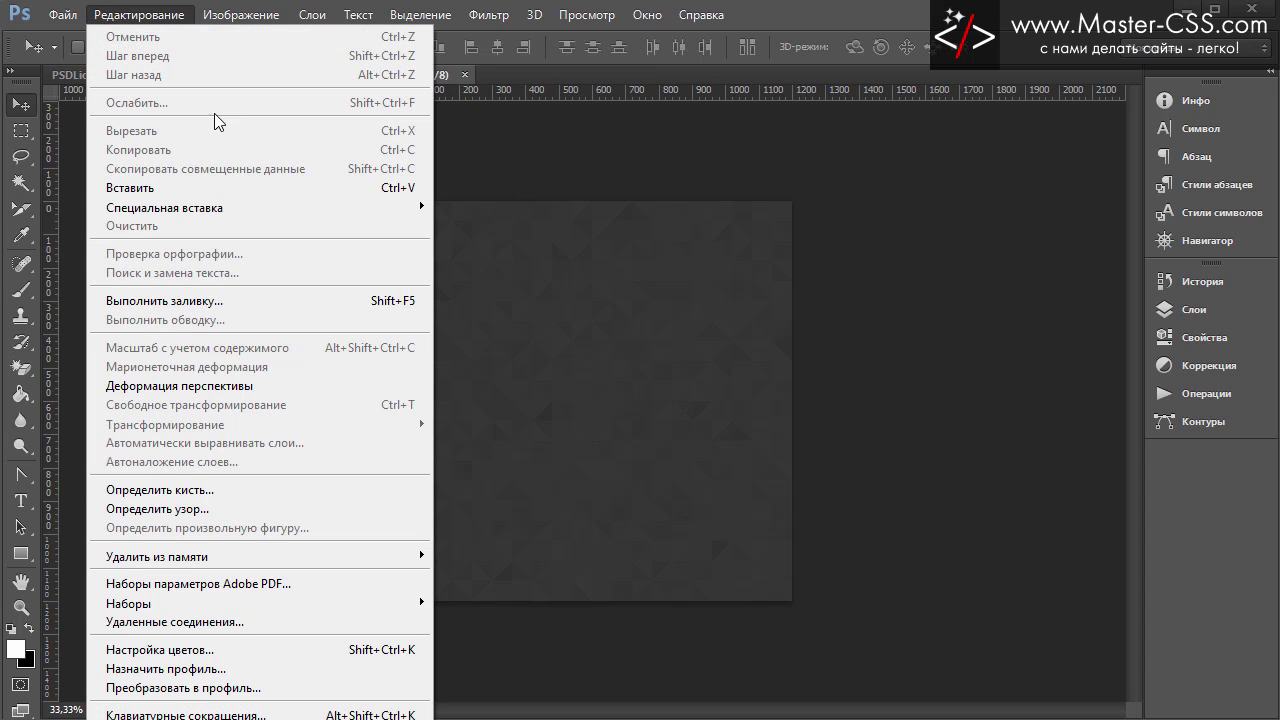
click(220, 510)
double_click(839, 208)
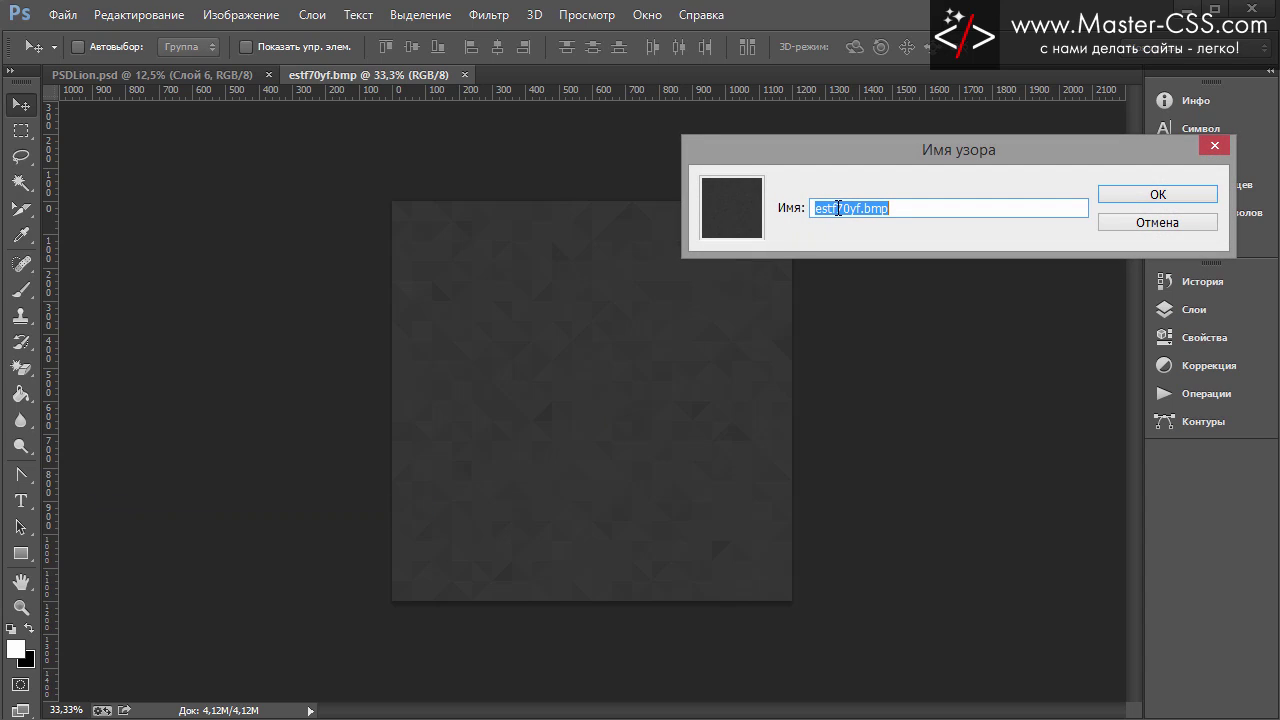
text(dark)
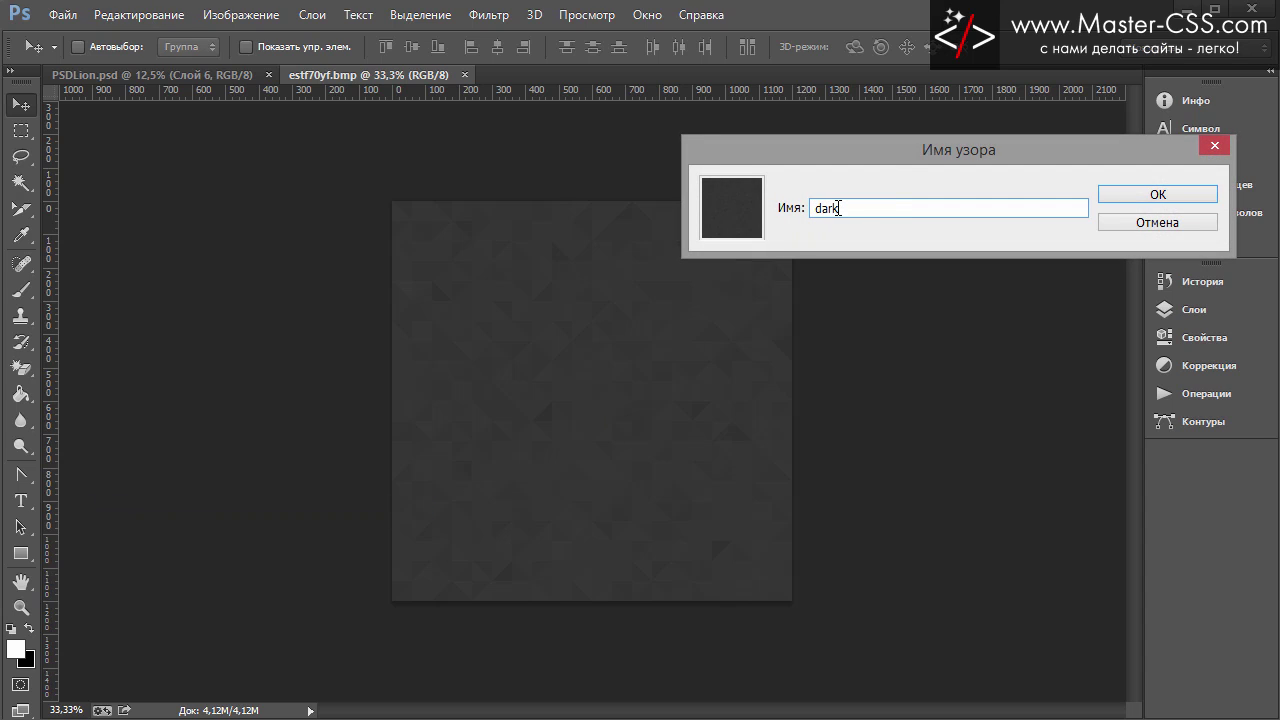
key(Return)
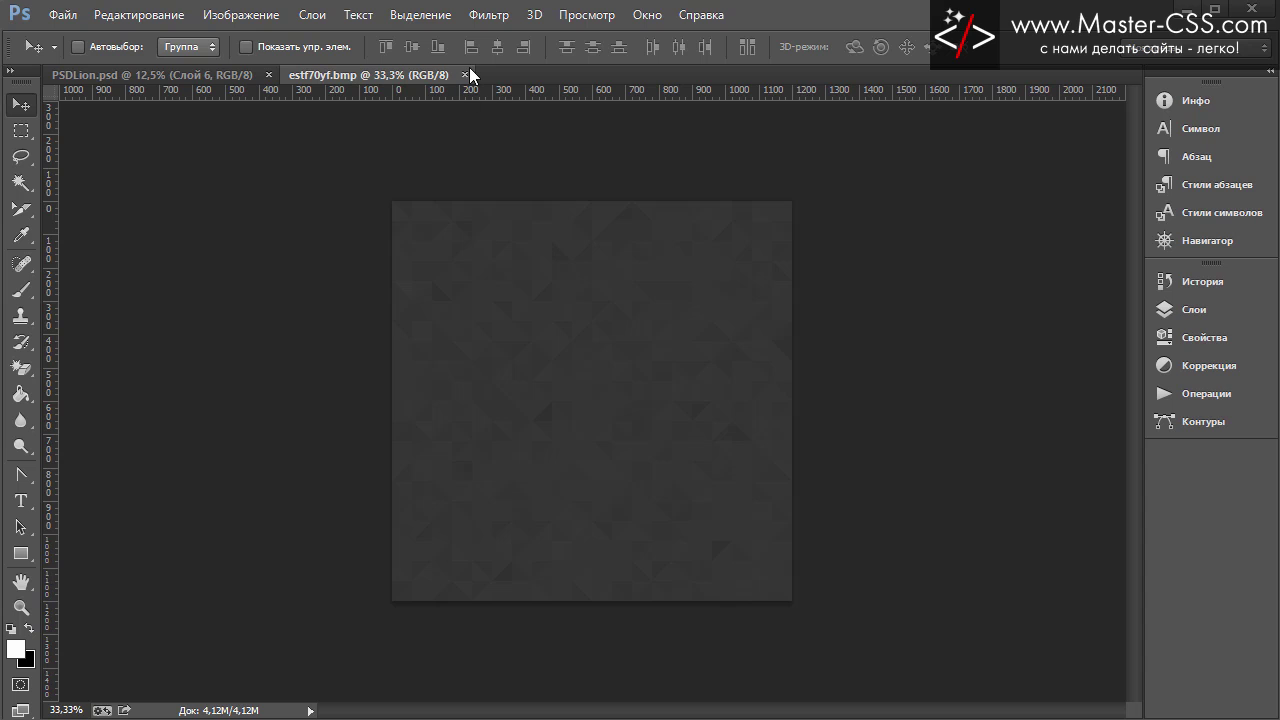
Step: Close the dark texture document and view PSDLion.psd at 100%, scrolled up to the header
click(465, 76)
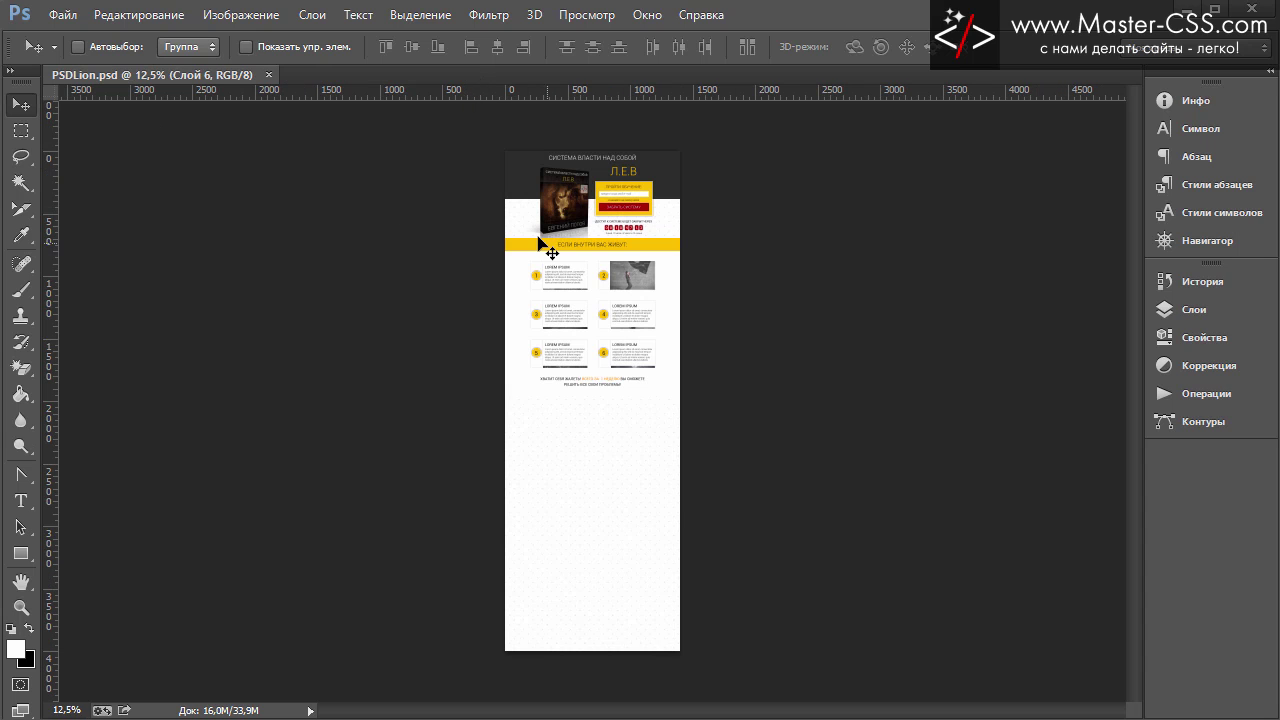
key(ctrl+1)
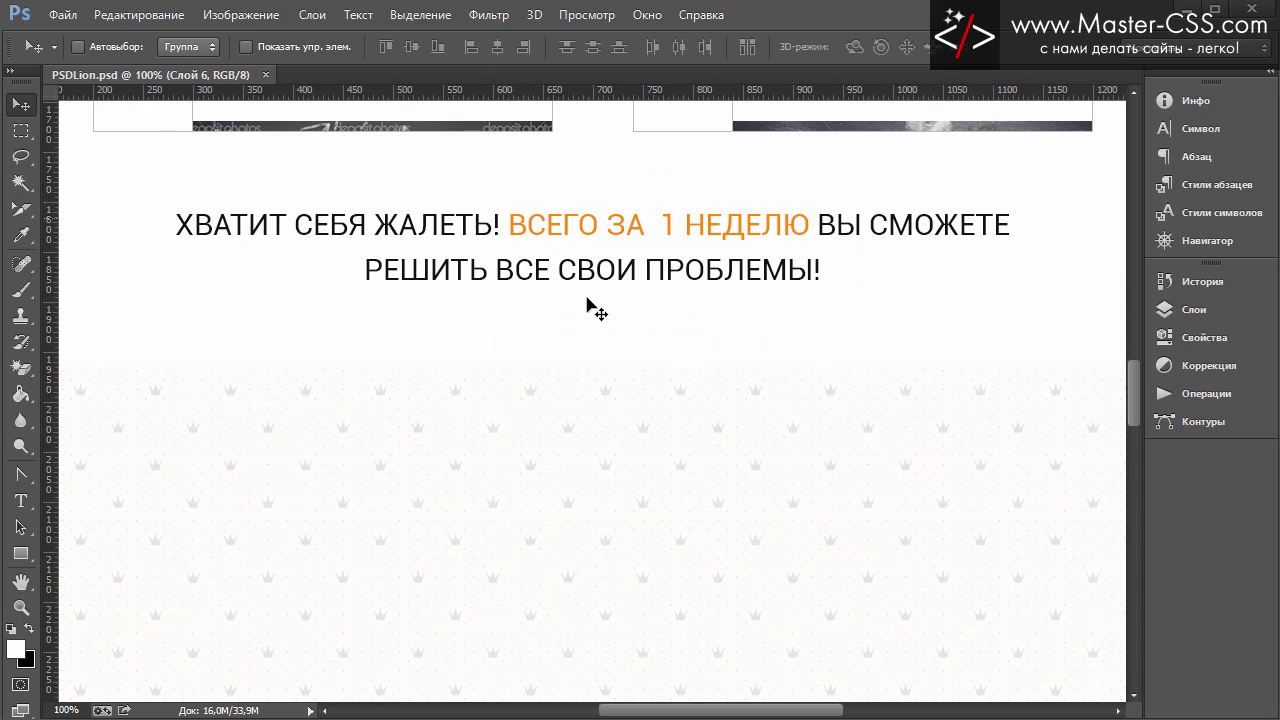
scroll(591, 300, up, 1)
scroll(588, 298, up, 3)
scroll(590, 310, up, 3)
scroll(594, 300, up, 2)
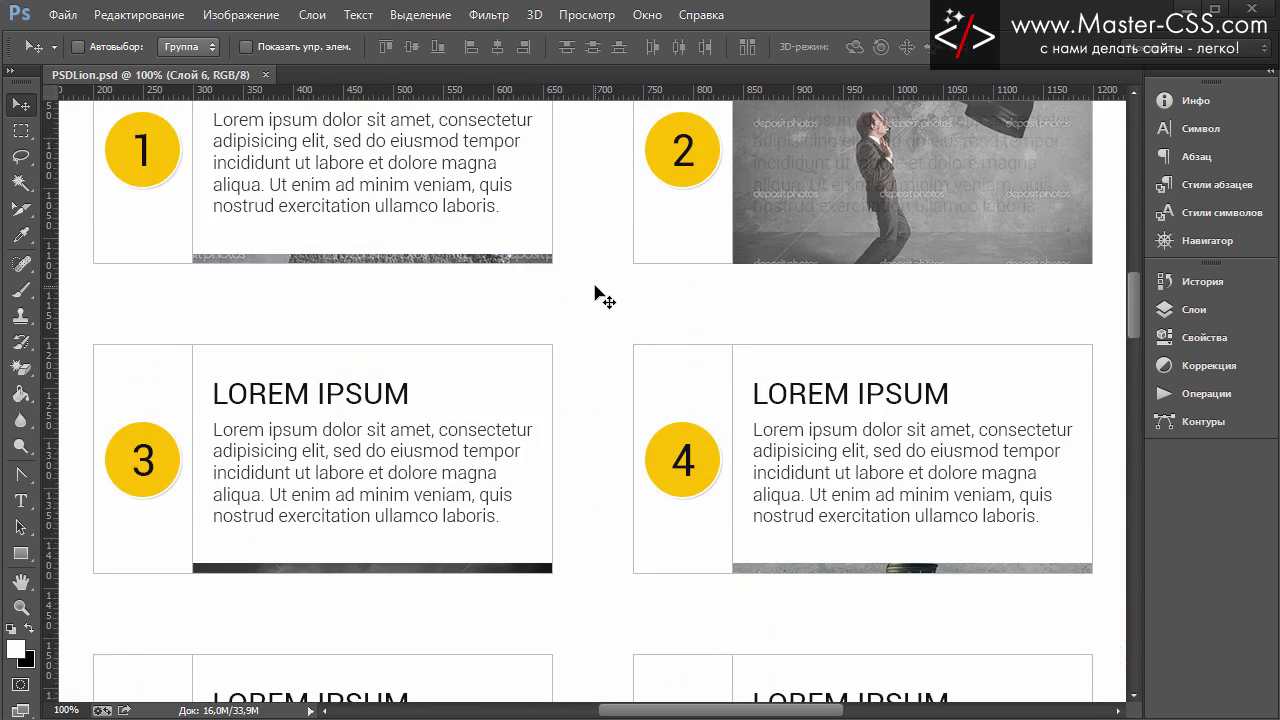
scroll(594, 294, up, 3)
scroll(603, 286, up, 3)
scroll(600, 271, up, 3)
scroll(606, 271, up, 3)
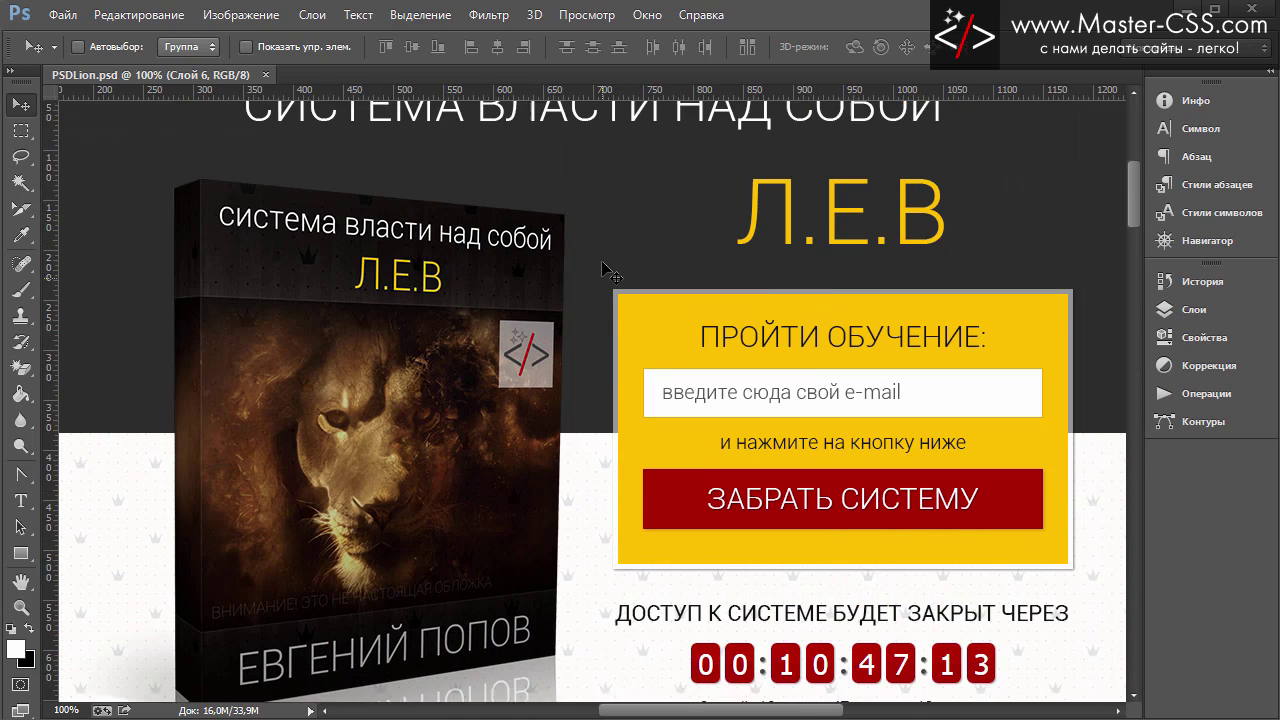
scroll(606, 260, up, 1)
Step: Collapse the Промоблок 6 and Сомнения groups and select the 'фон шапки верх' layer
click(1190, 306)
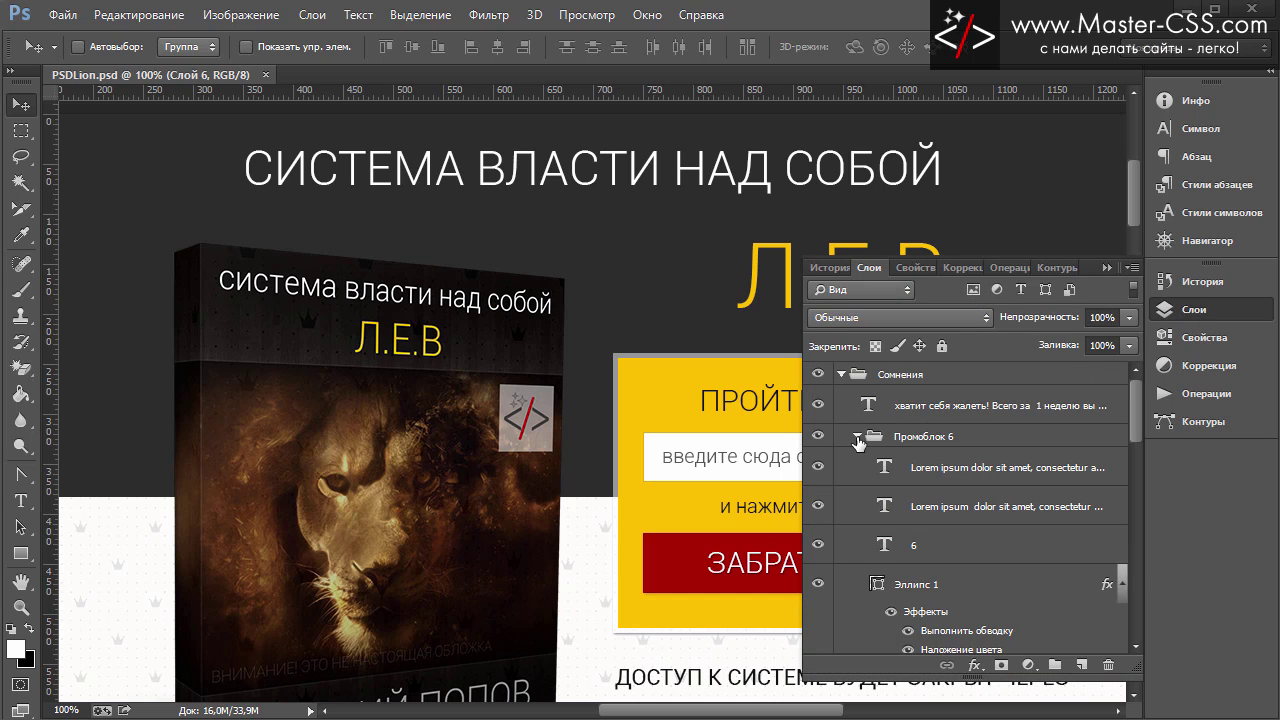
click(856, 437)
click(841, 374)
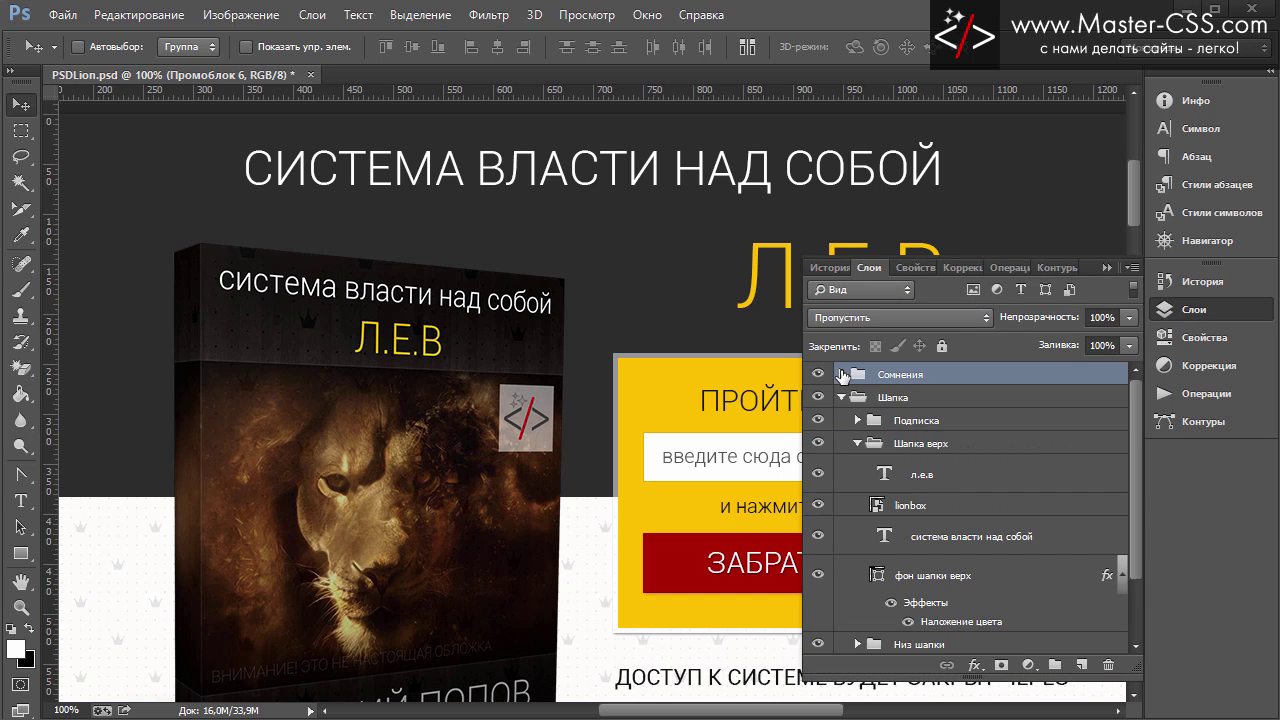
scroll(857, 428, down, 3)
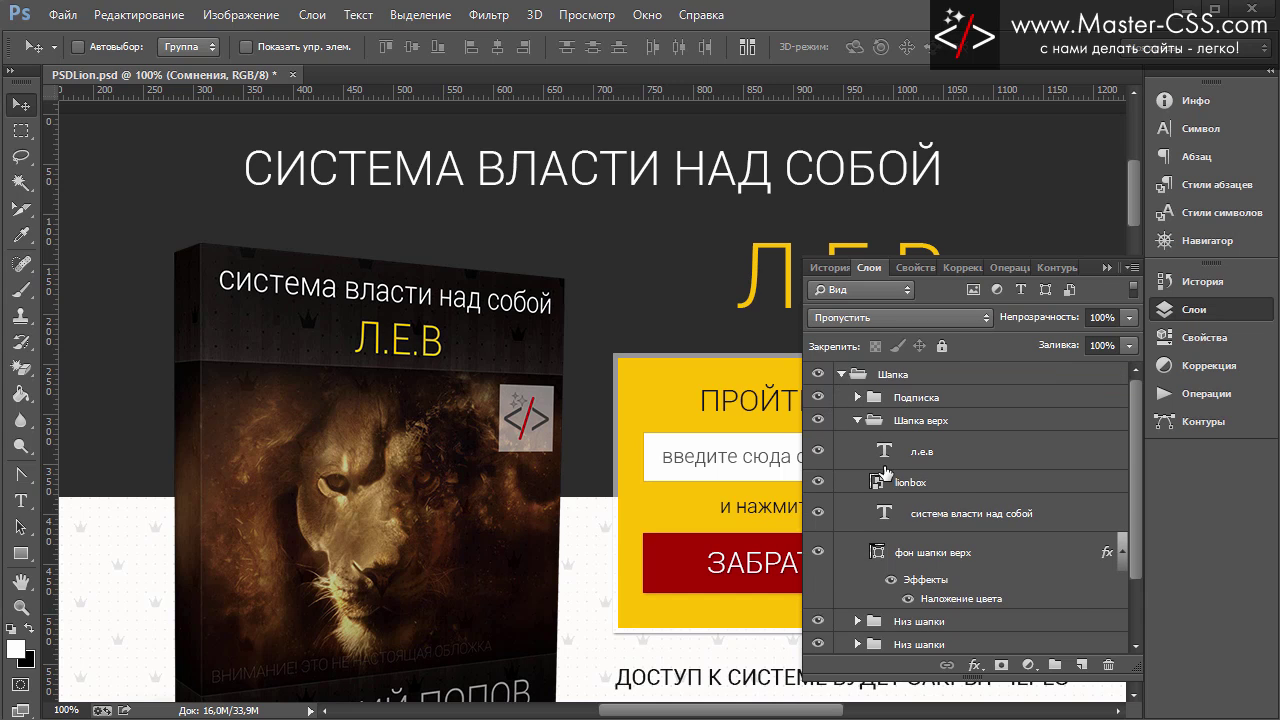
click(1019, 513)
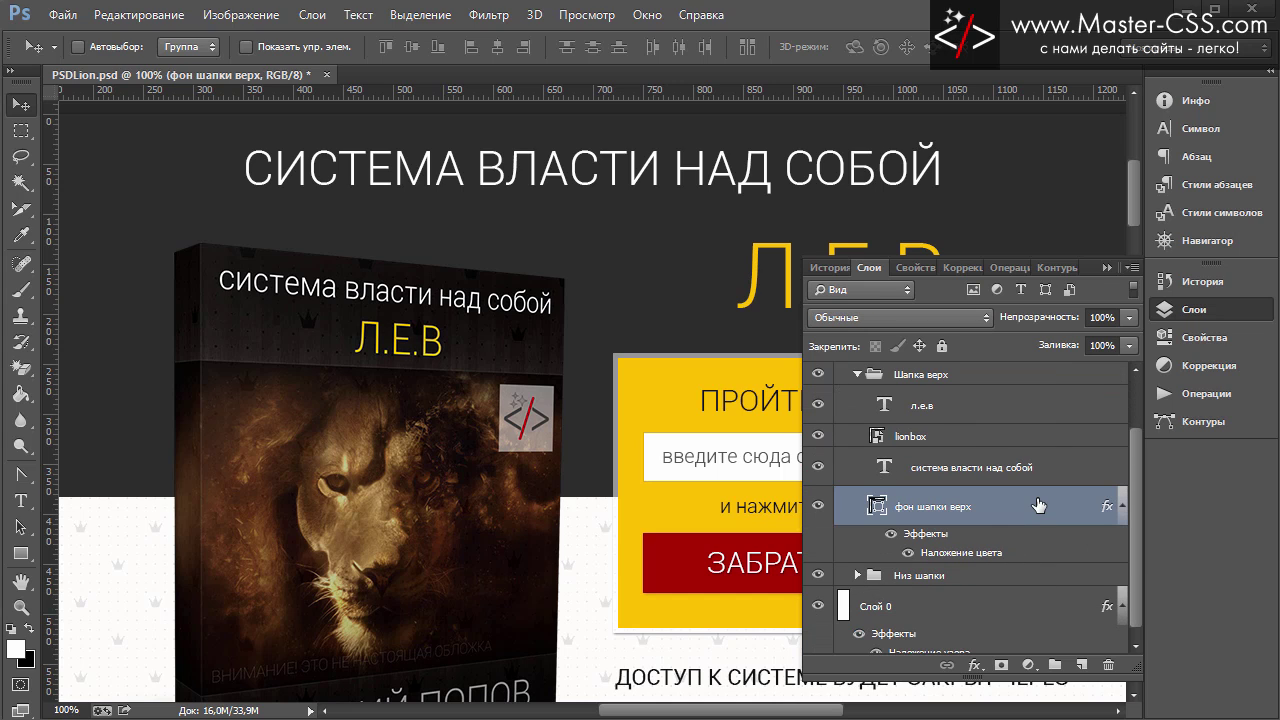
Step: Swap the header's Color Overlay for a Pattern Overlay using the dark pattern at scale 10
double_click(1038, 505)
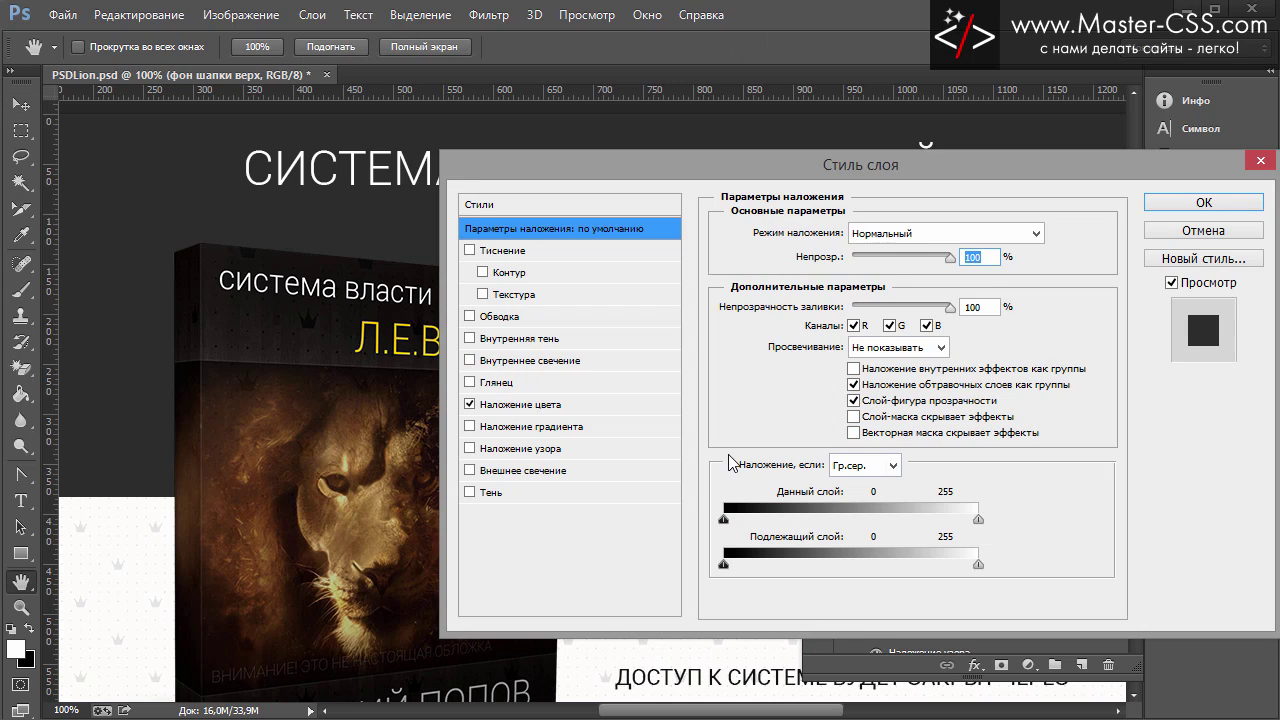
click(470, 405)
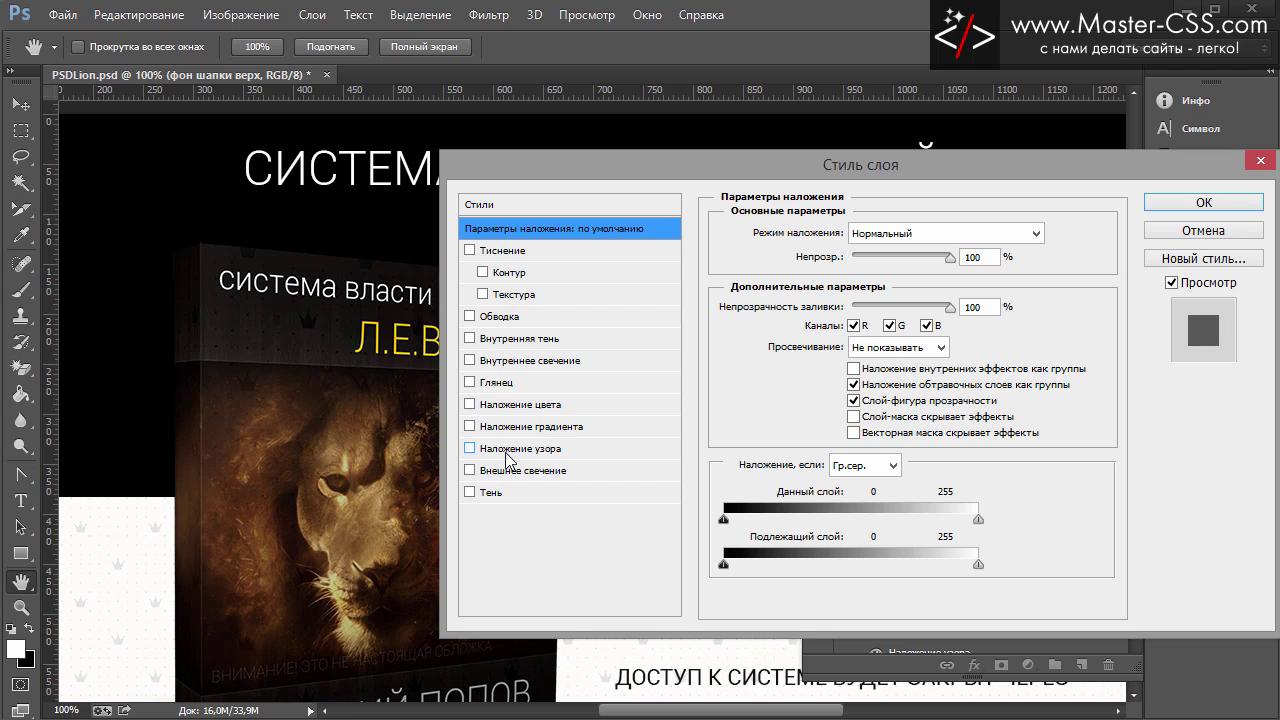
click(500, 450)
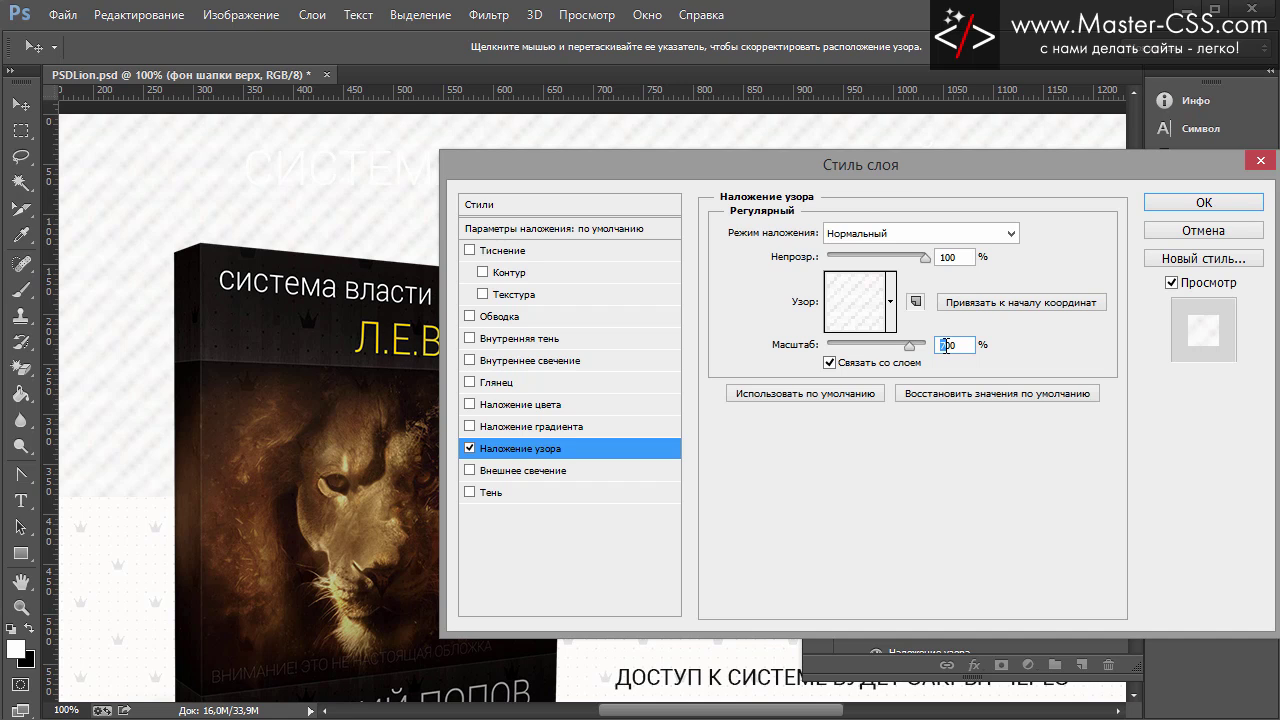
text(10)
click(891, 301)
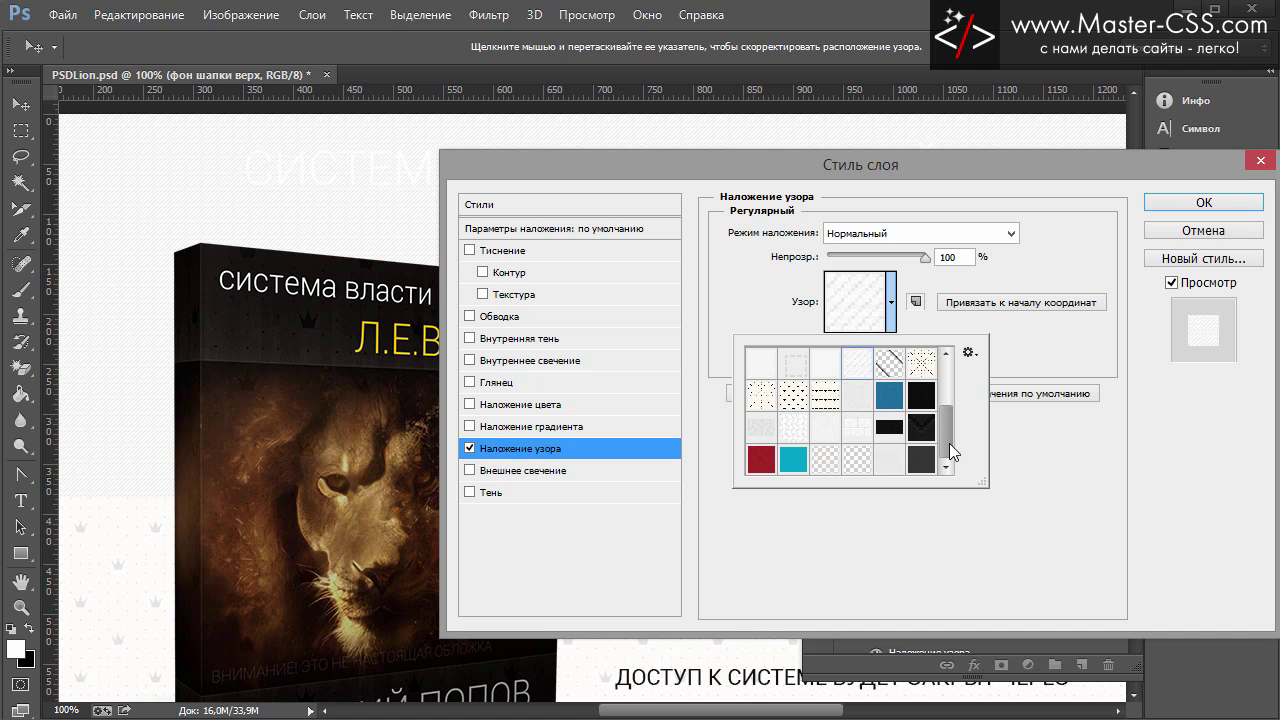
click(919, 463)
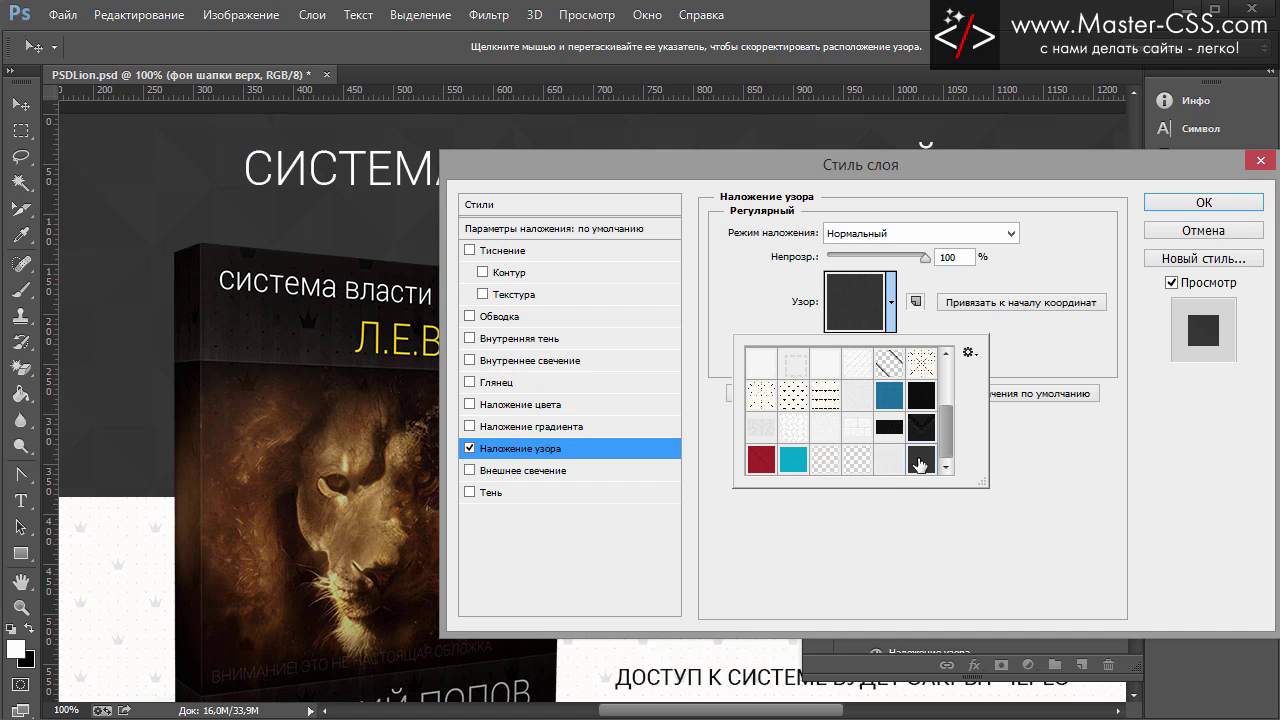
click(1180, 205)
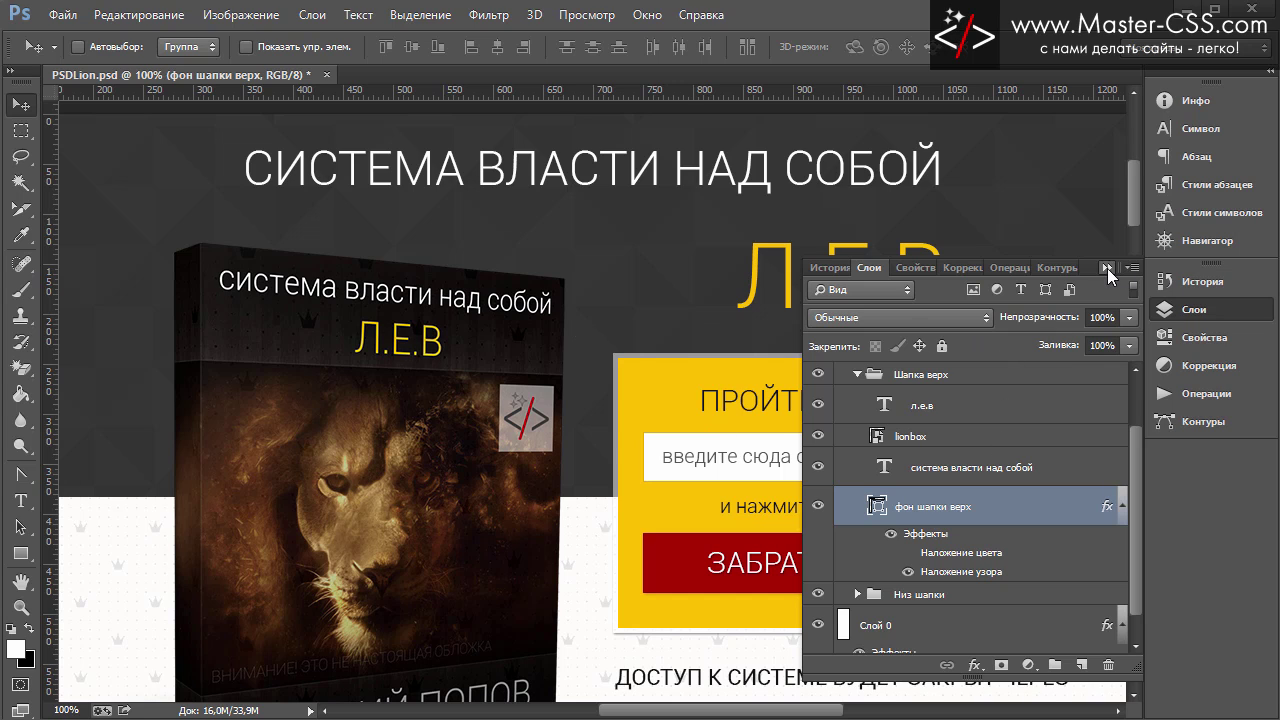
click(1104, 267)
Step: Collapse the Шапка верх and Шапка groups, expand Сомнения, and select the 'фон блока' layer
drag(1134, 205, 1147, 314)
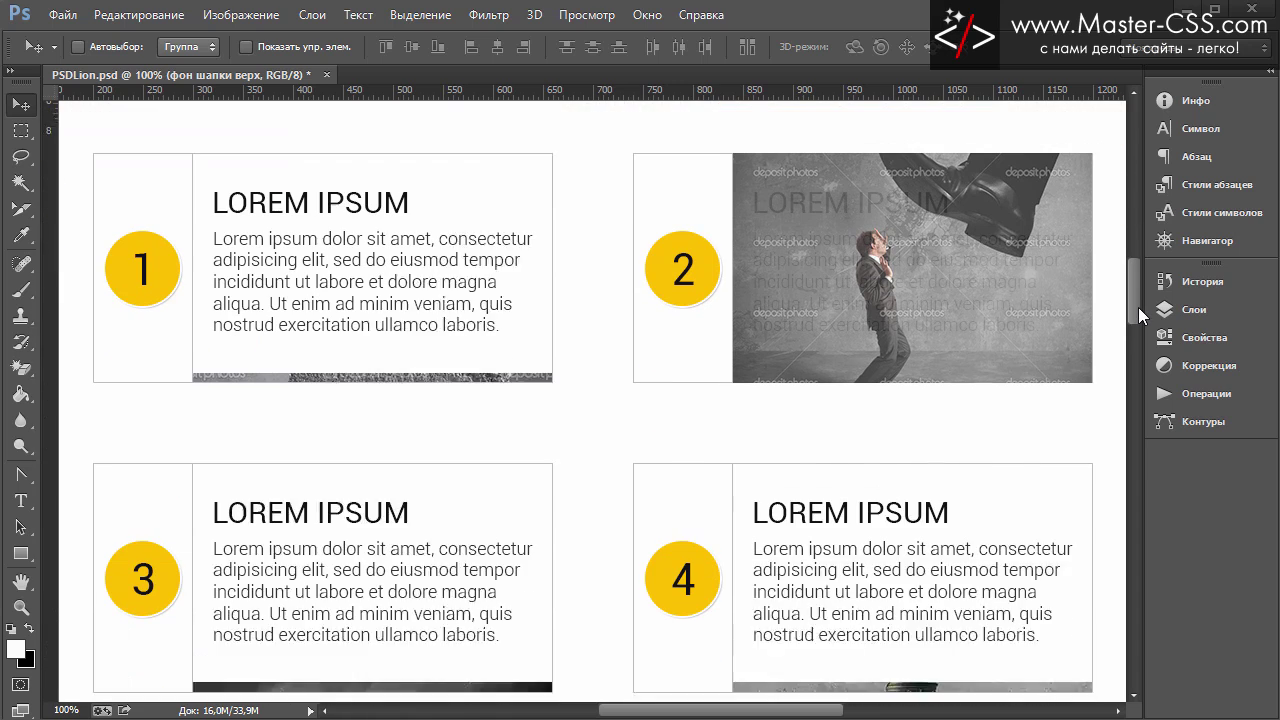
drag(1147, 314, 1138, 302)
click(1166, 312)
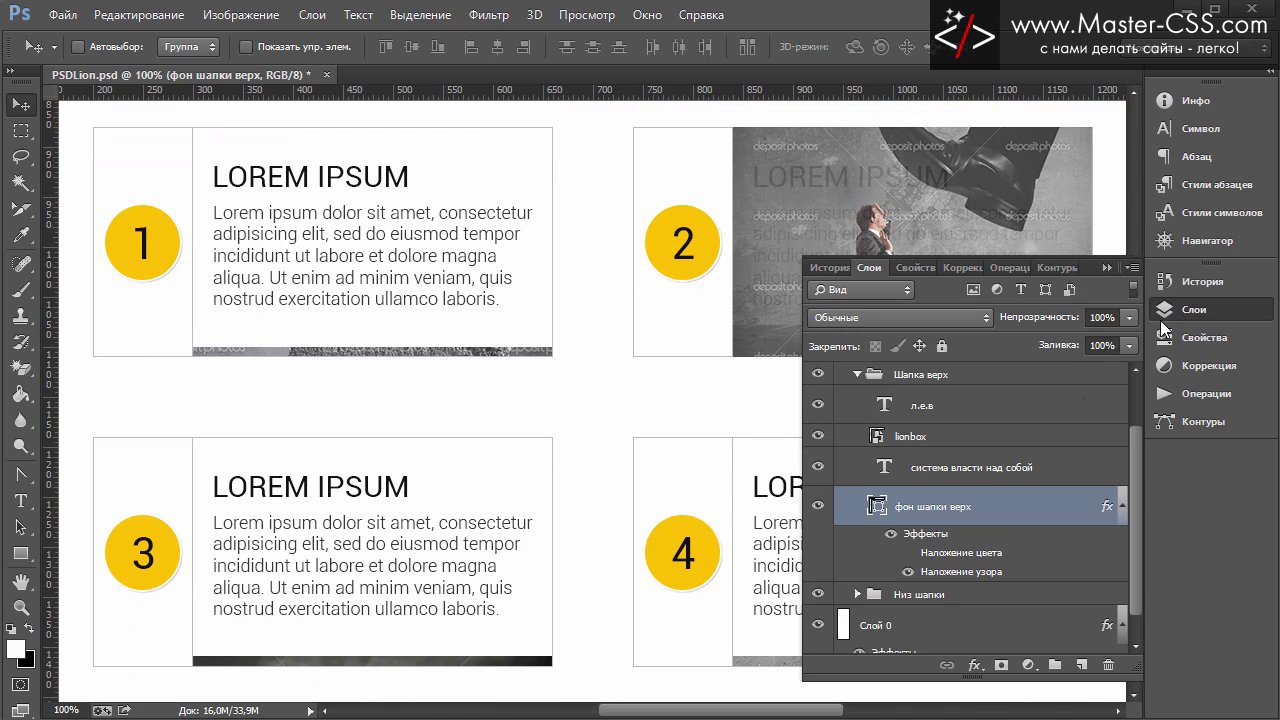
click(857, 374)
click(843, 397)
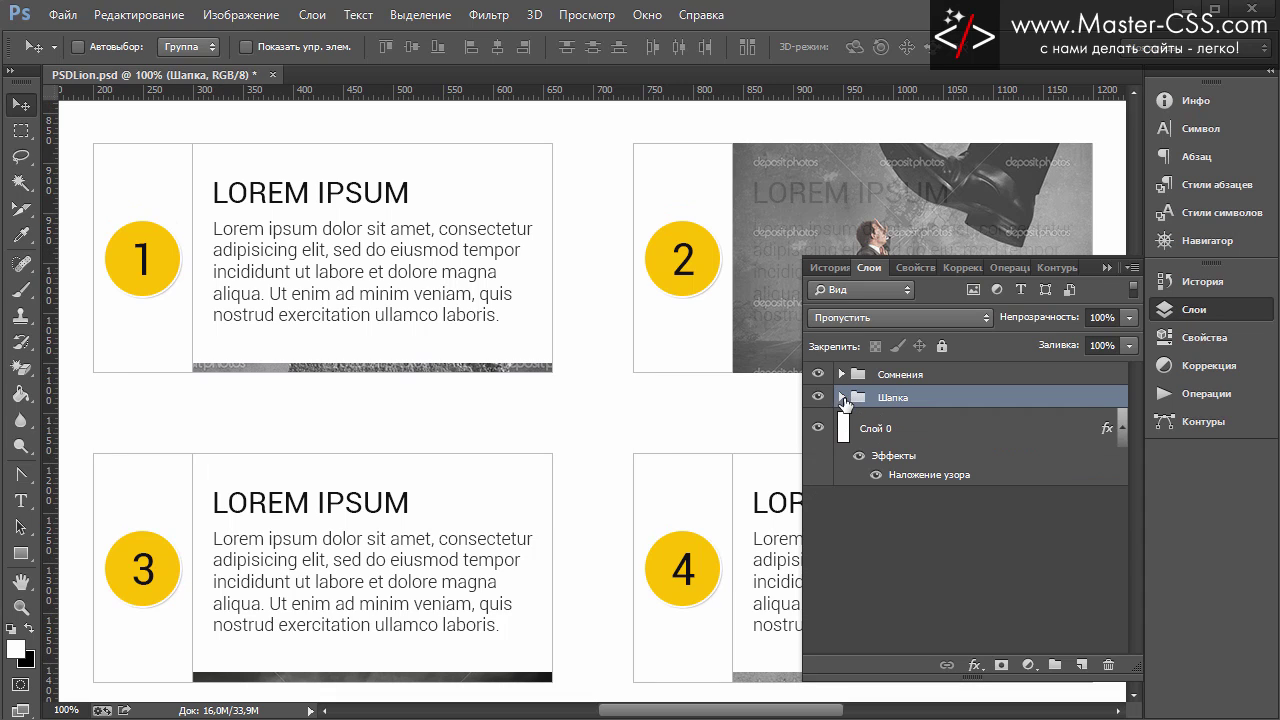
click(855, 375)
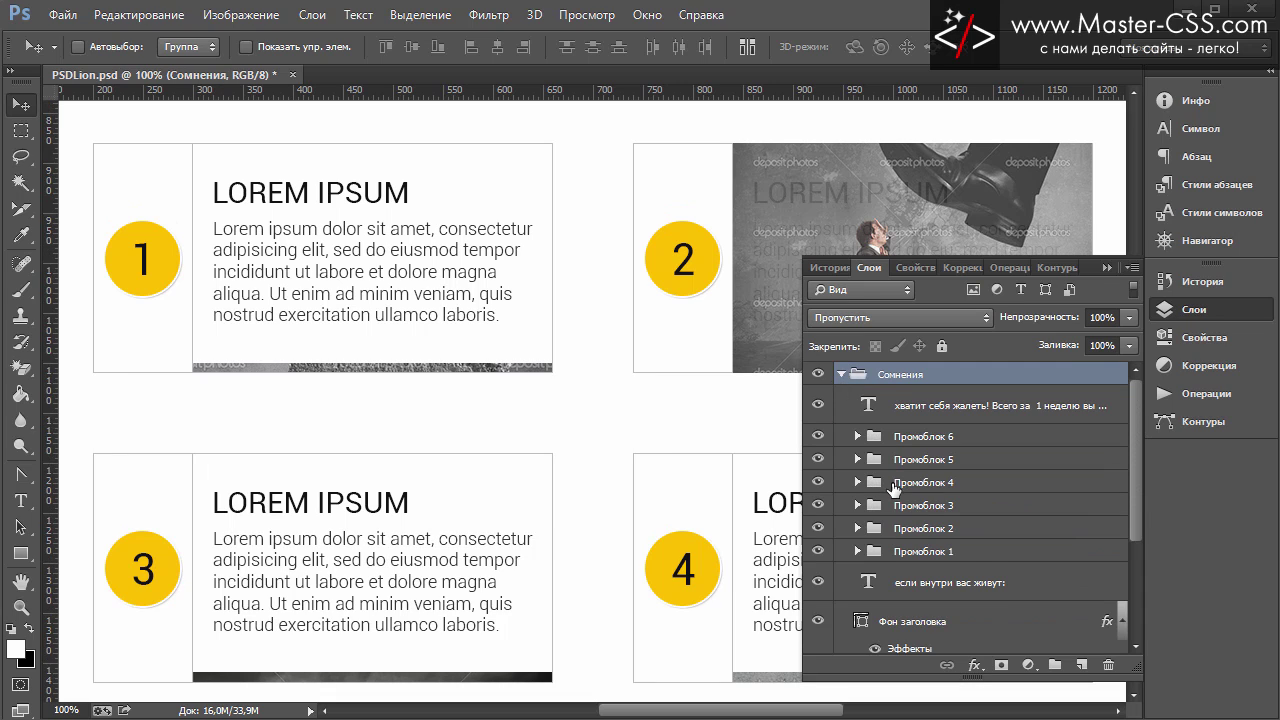
scroll(900, 495, down, 2)
scroll(918, 508, down, 2)
scroll(940, 470, down, 1)
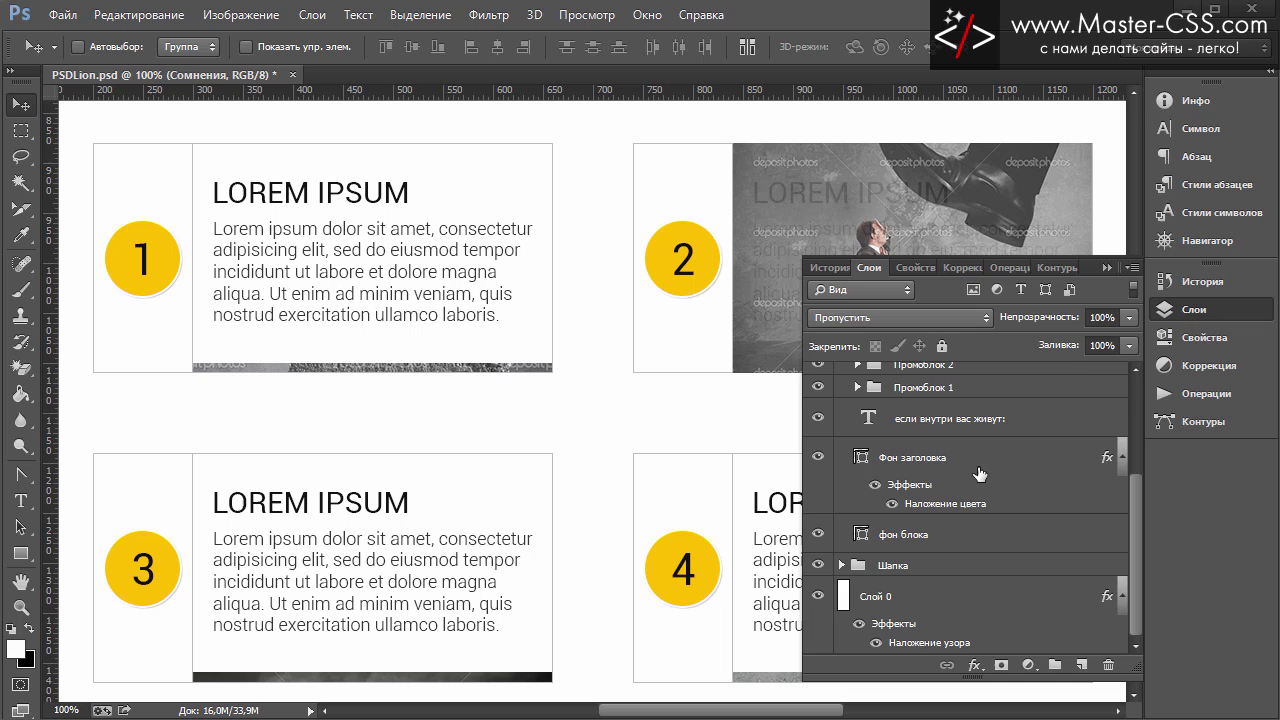
click(975, 545)
Step: Give 'фон блока' a Pattern Overlay using the gray.bmp pattern at 100% scale
double_click(1031, 536)
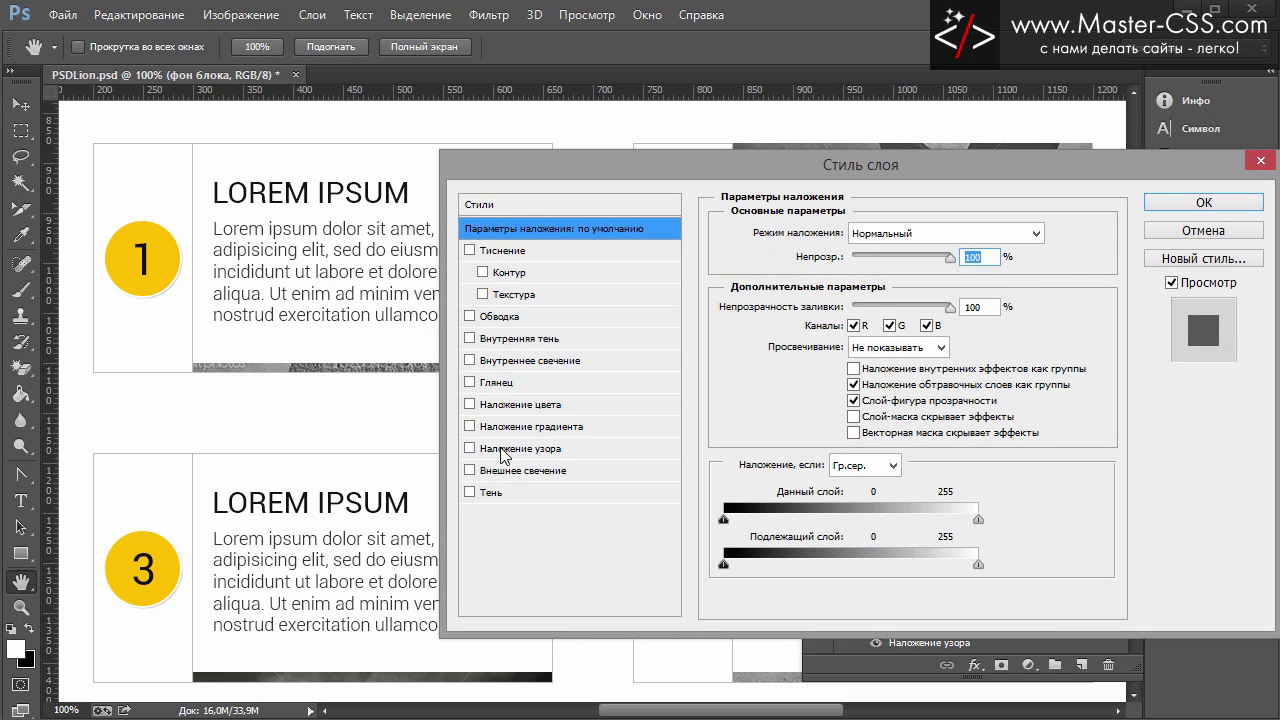
click(490, 449)
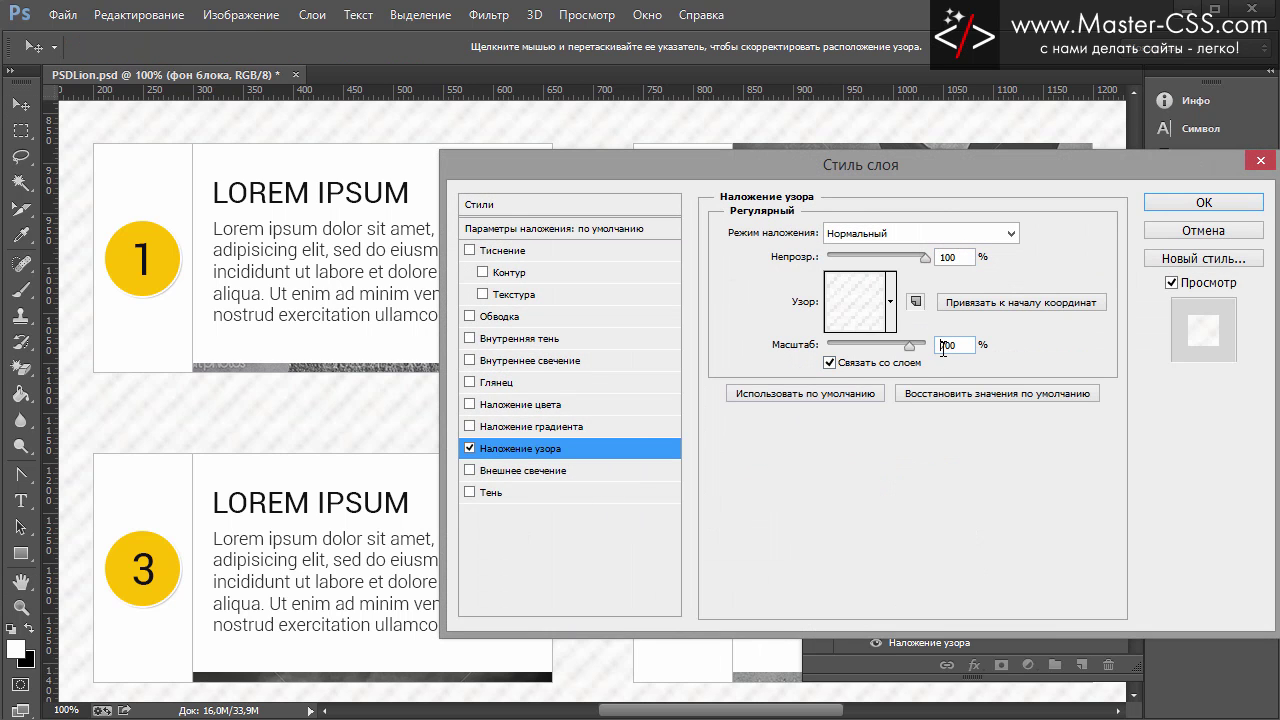
text(1)
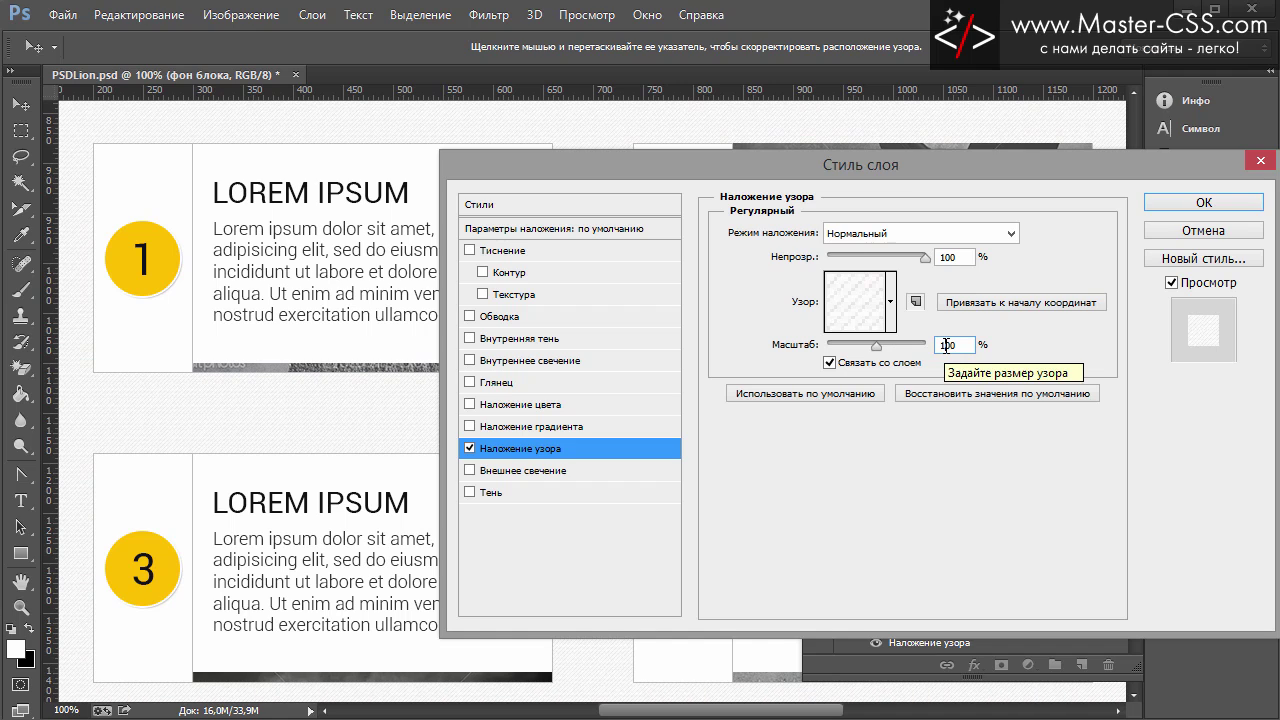
click(891, 301)
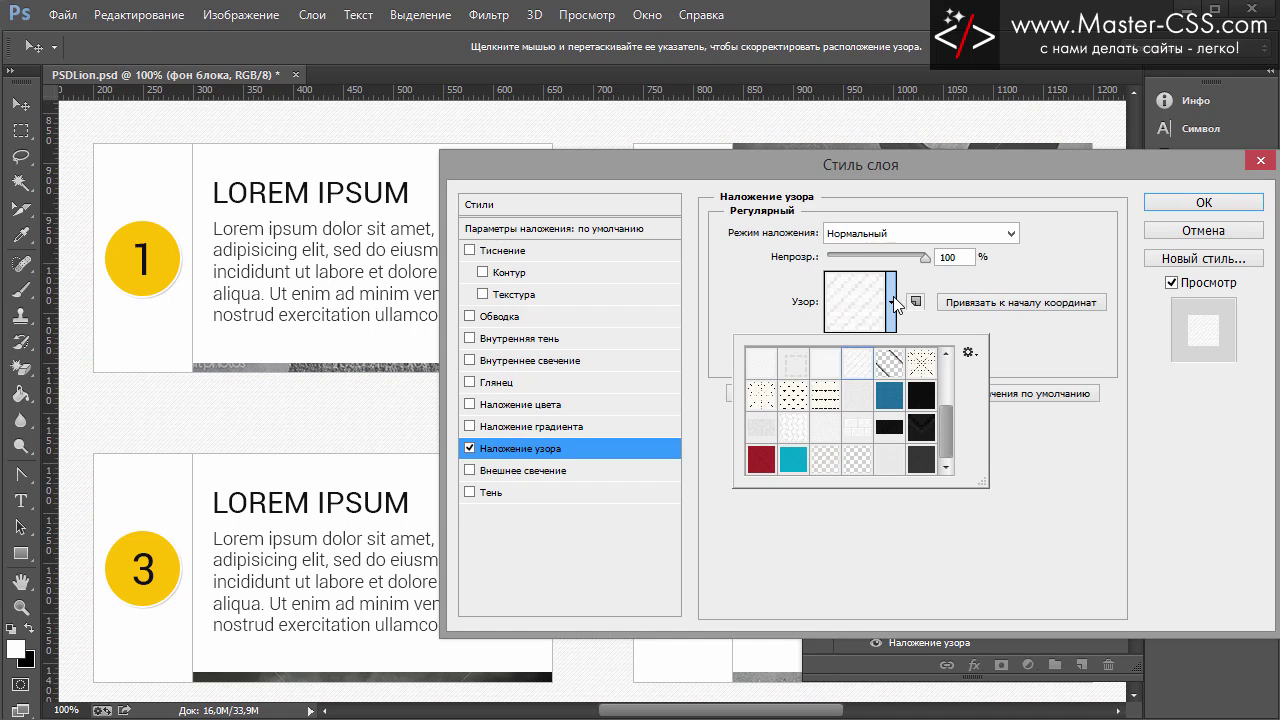
click(896, 468)
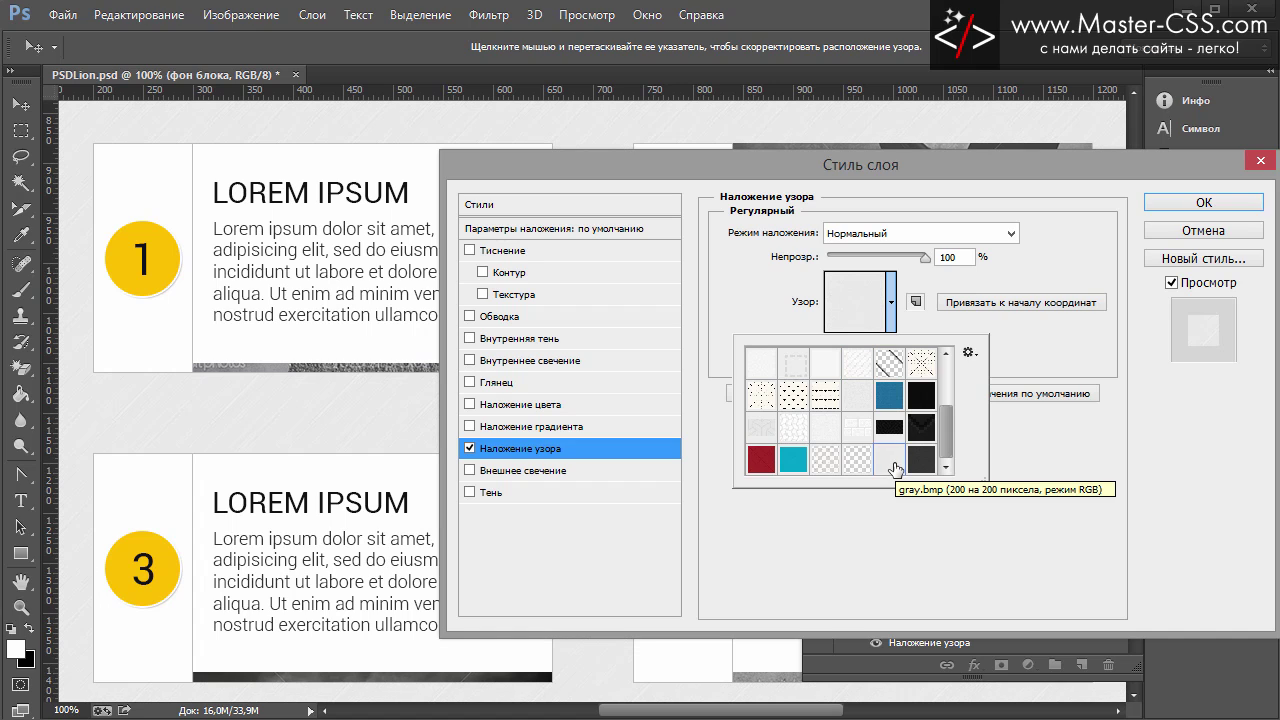
click(1066, 244)
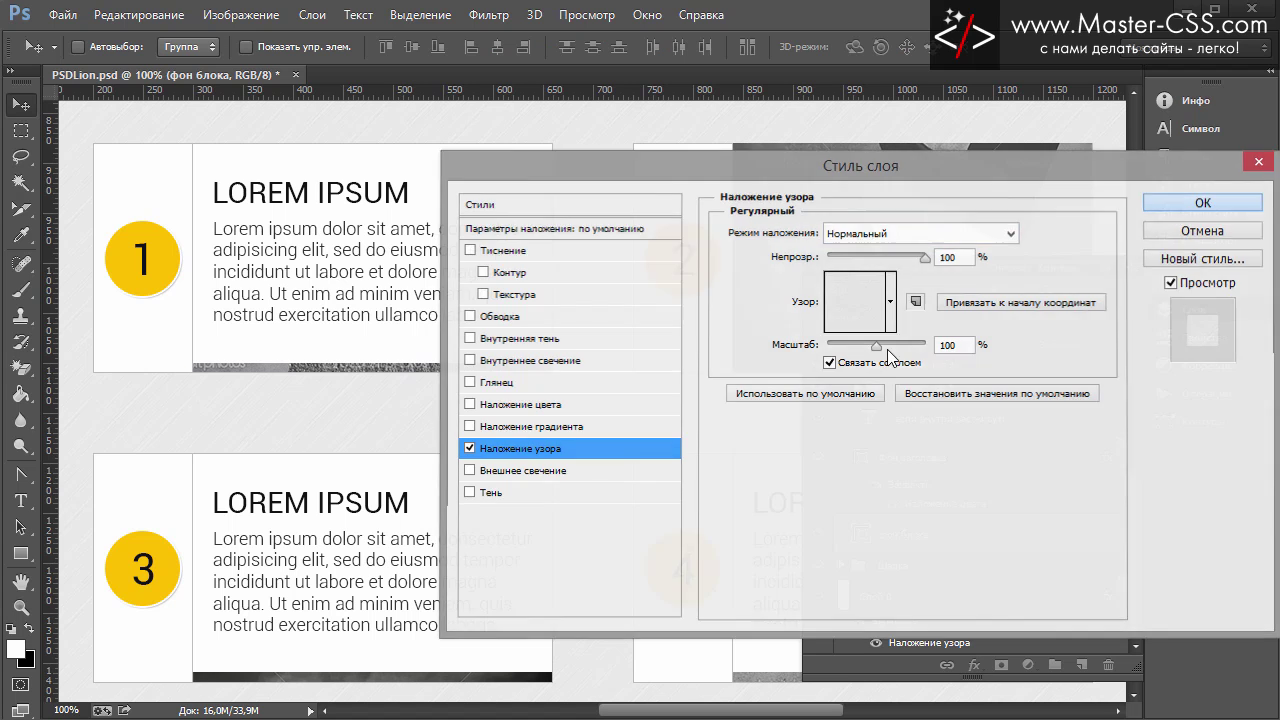
click(1180, 204)
click(1130, 268)
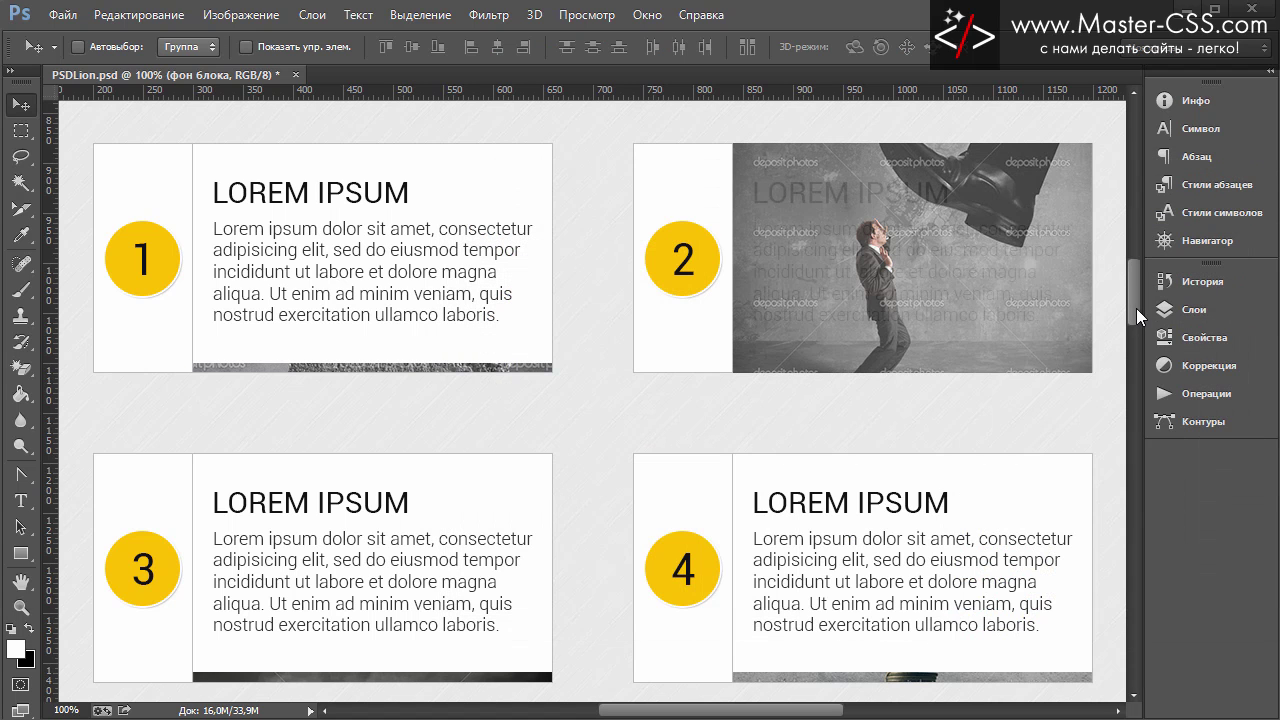
Step: Scroll through the mockup to inspect the brushed texture behind the numbered cards
mouse_move(1136, 308)
mouse_down()
mouse_move(1140, 269)
mouse_move(1134, 426)
mouse_move(1149, 382)
mouse_move(1152, 237)
mouse_move(1131, 198)
mouse_move(1120, 265)
mouse_up()
scroll(1120, 263, up, 1)
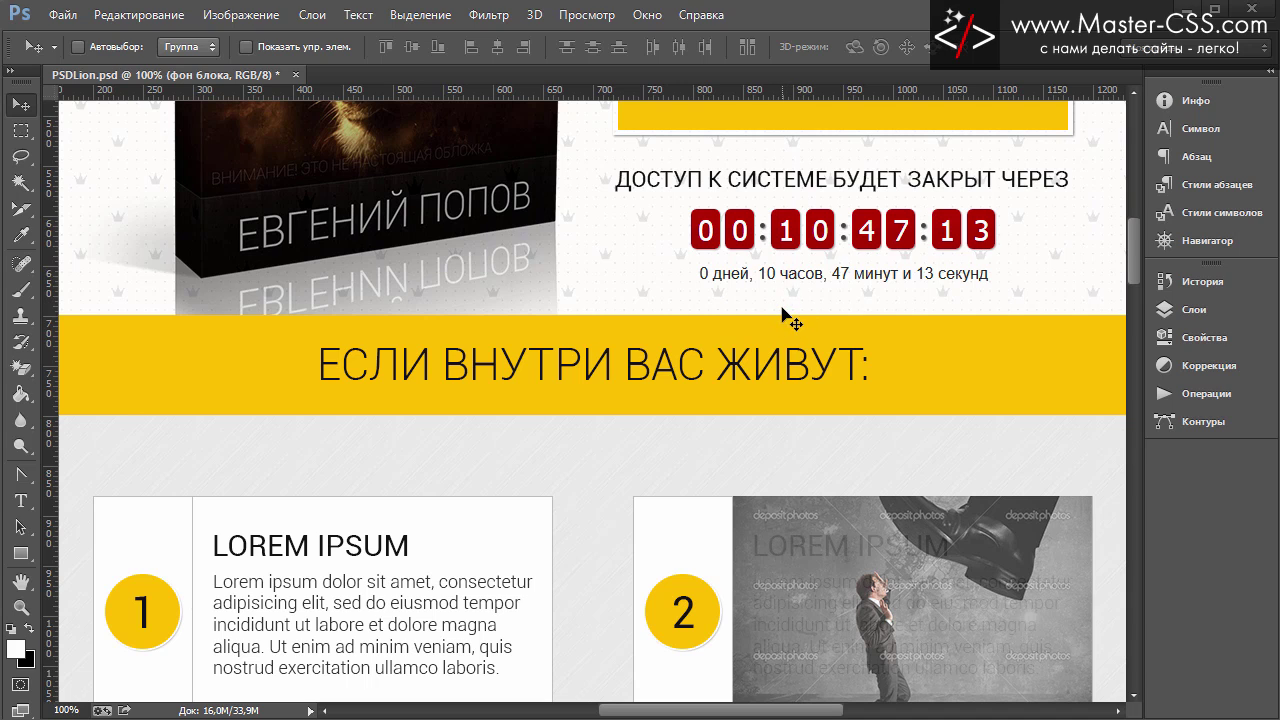
scroll(823, 410, down, 1)
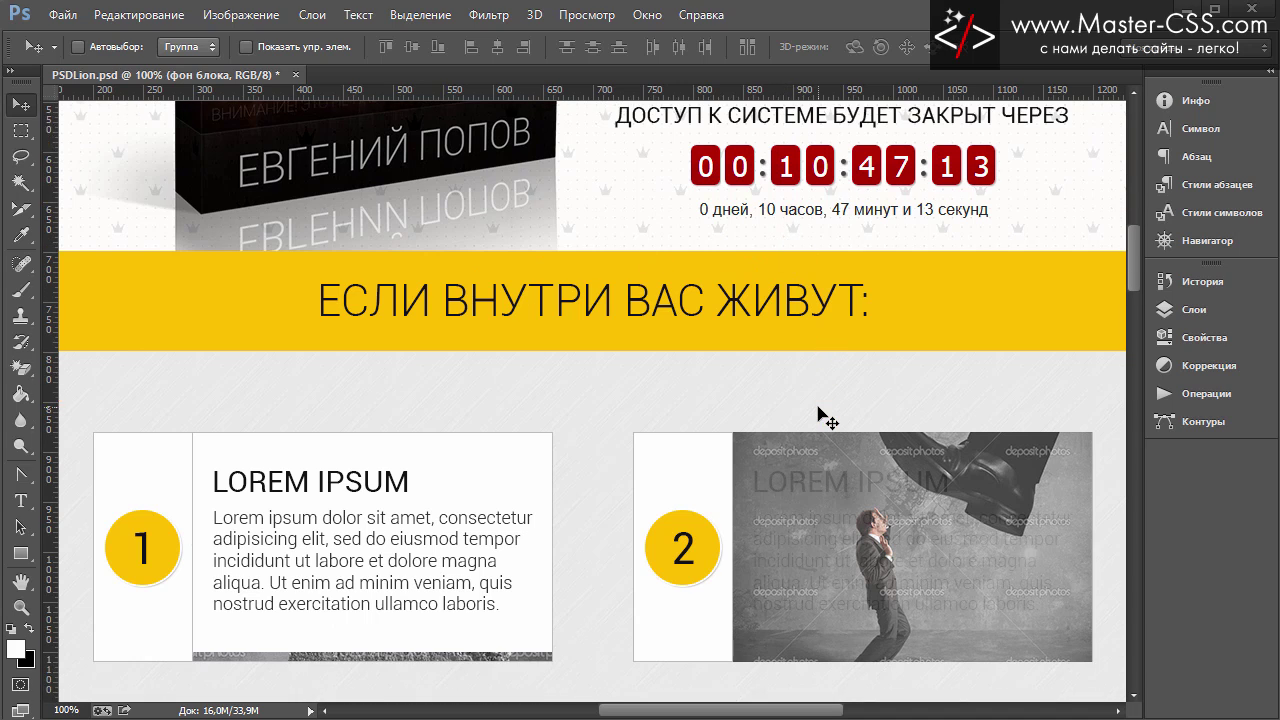
scroll(823, 410, down, 1)
scroll(823, 410, up, 1)
scroll(823, 410, up, 2)
scroll(823, 410, up, 2)
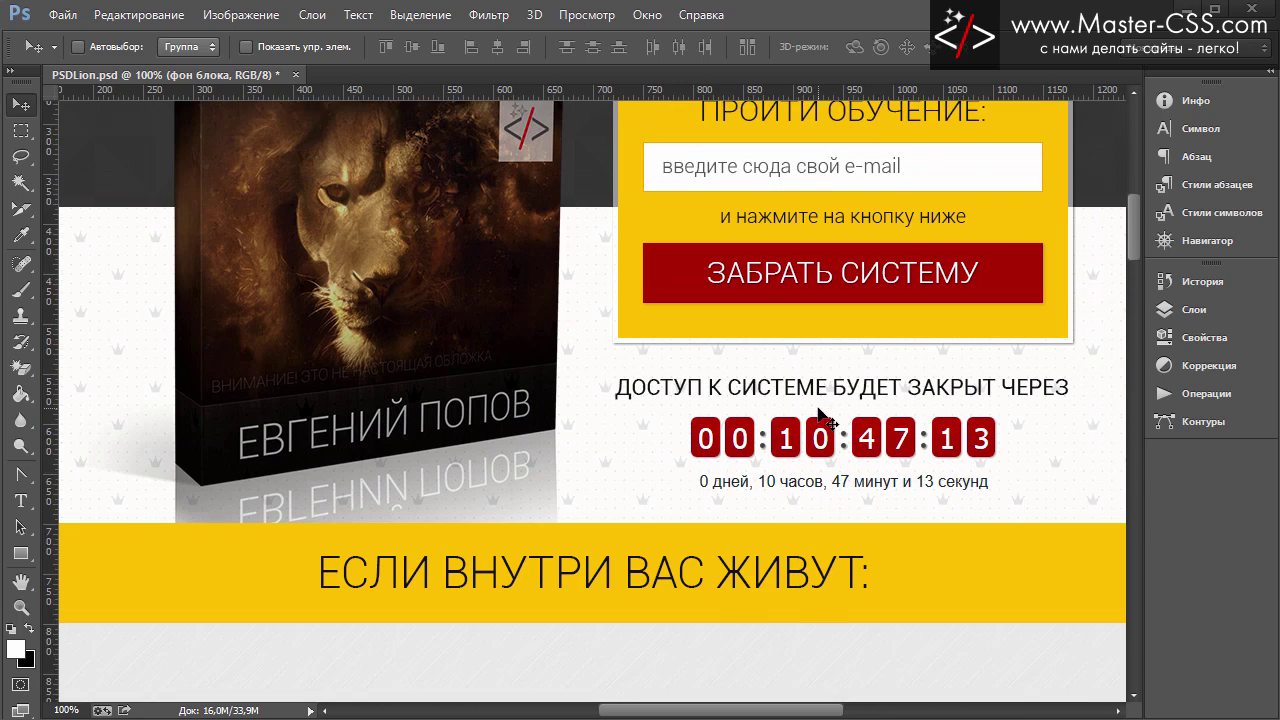
scroll(860, 412, up, 2)
scroll(920, 420, up, 1)
scroll(930, 430, down, 1)
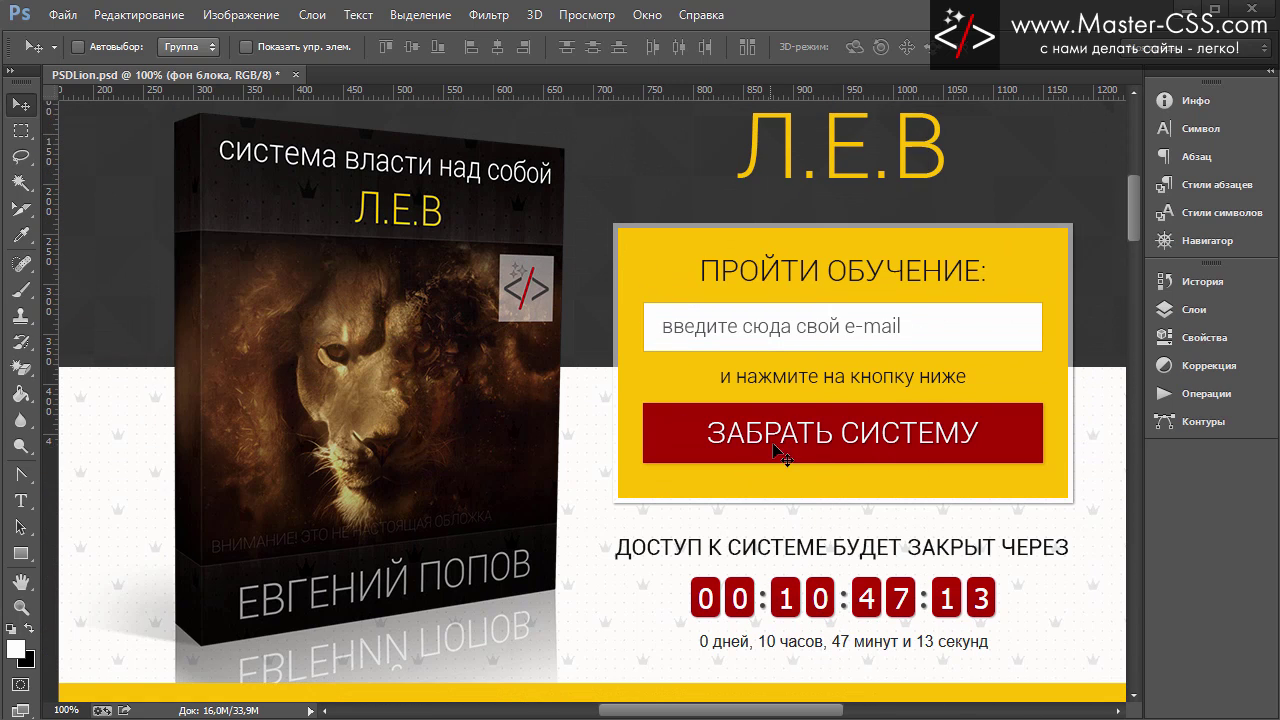
scroll(900, 440, down, 2)
scroll(860, 455, down, 1)
scroll(820, 470, down, 1)
scroll(797, 472, down, 1)
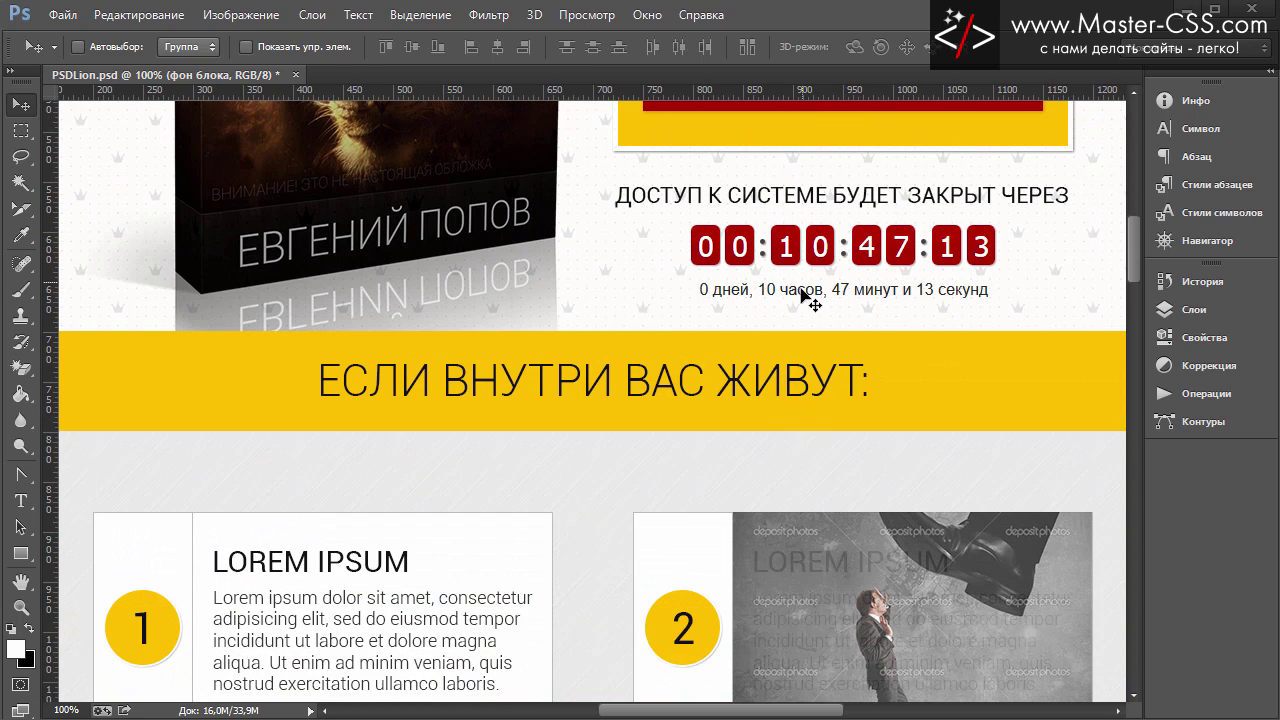
Step: Turn on the layout guides with Ctrl+; and review them across the page
key(ctrl+semicolon)
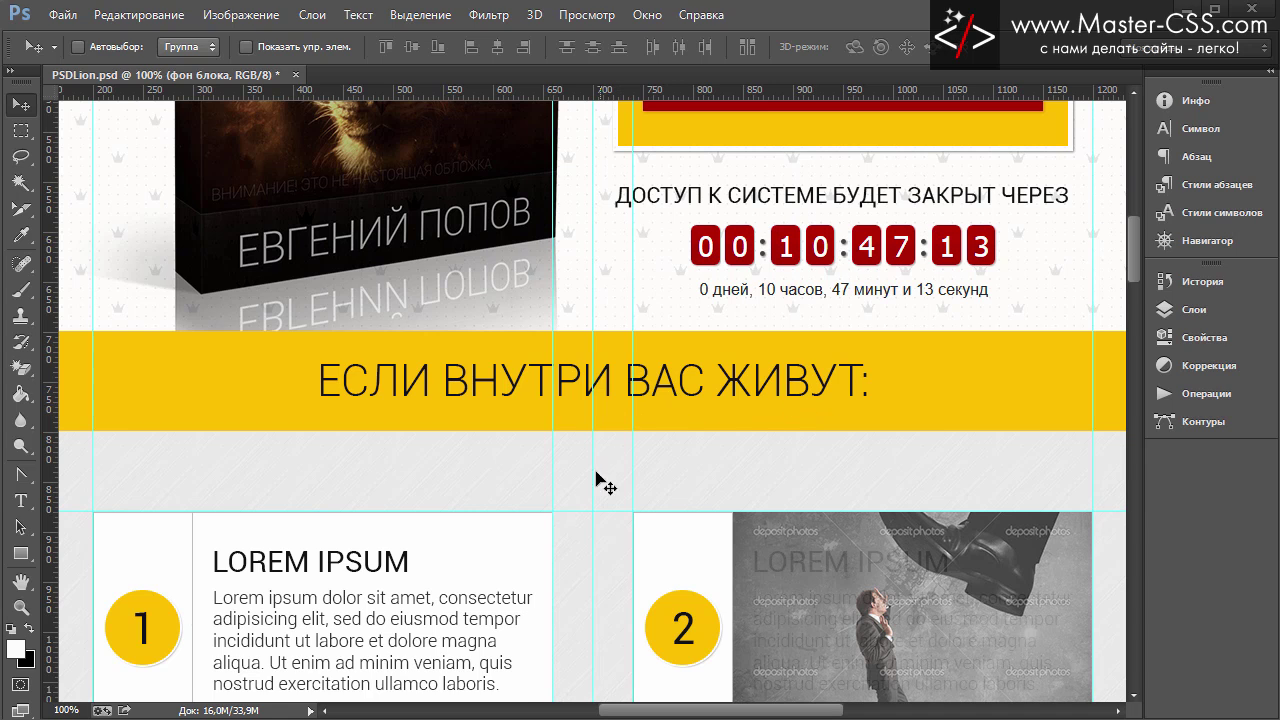
scroll(580, 530, up, 5)
scroll(575, 540, up, 1)
scroll(575, 540, up, 5)
scroll(575, 540, up, 3)
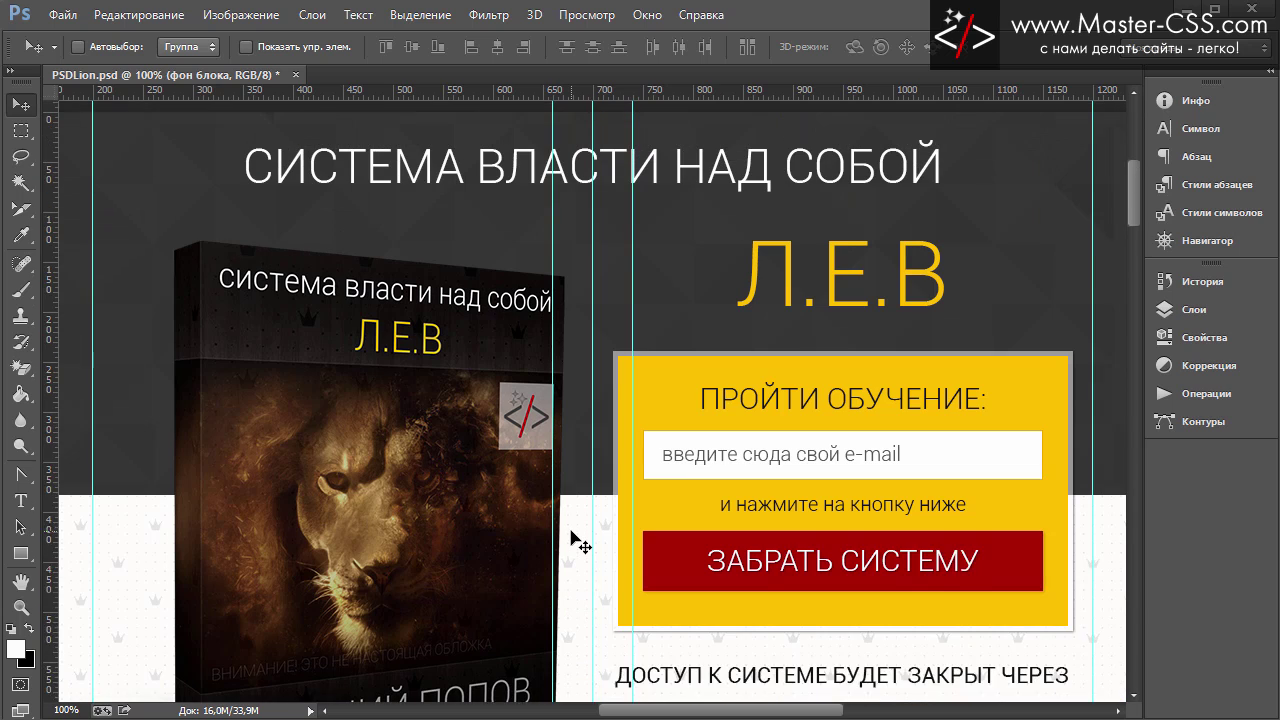
scroll(575, 545, down, 6)
scroll(572, 560, down, 4)
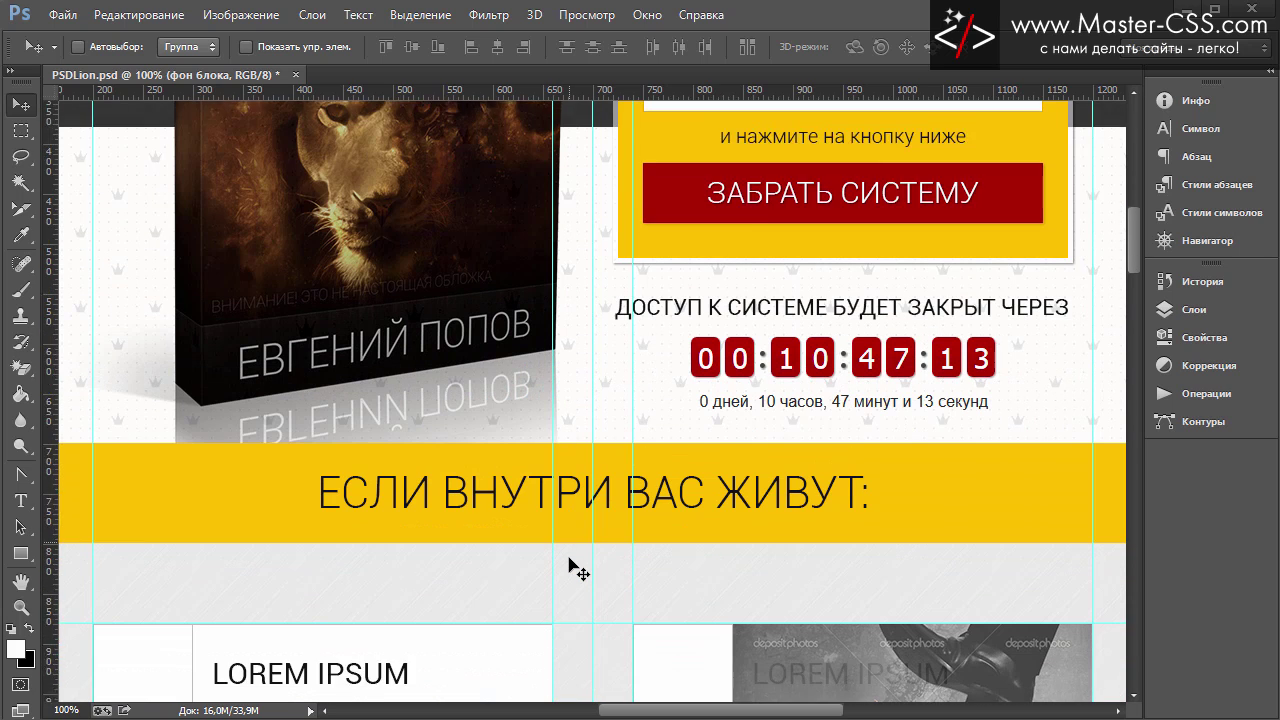
scroll(572, 565, down, 5)
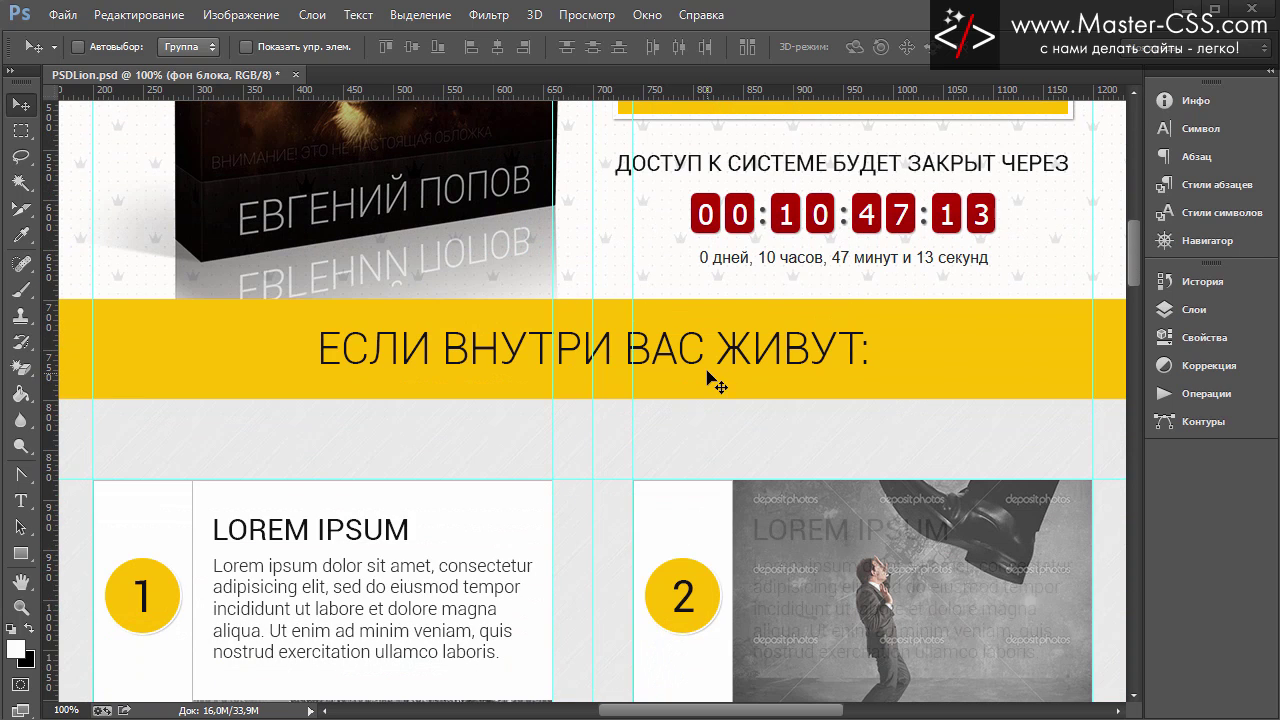
click(233, 16)
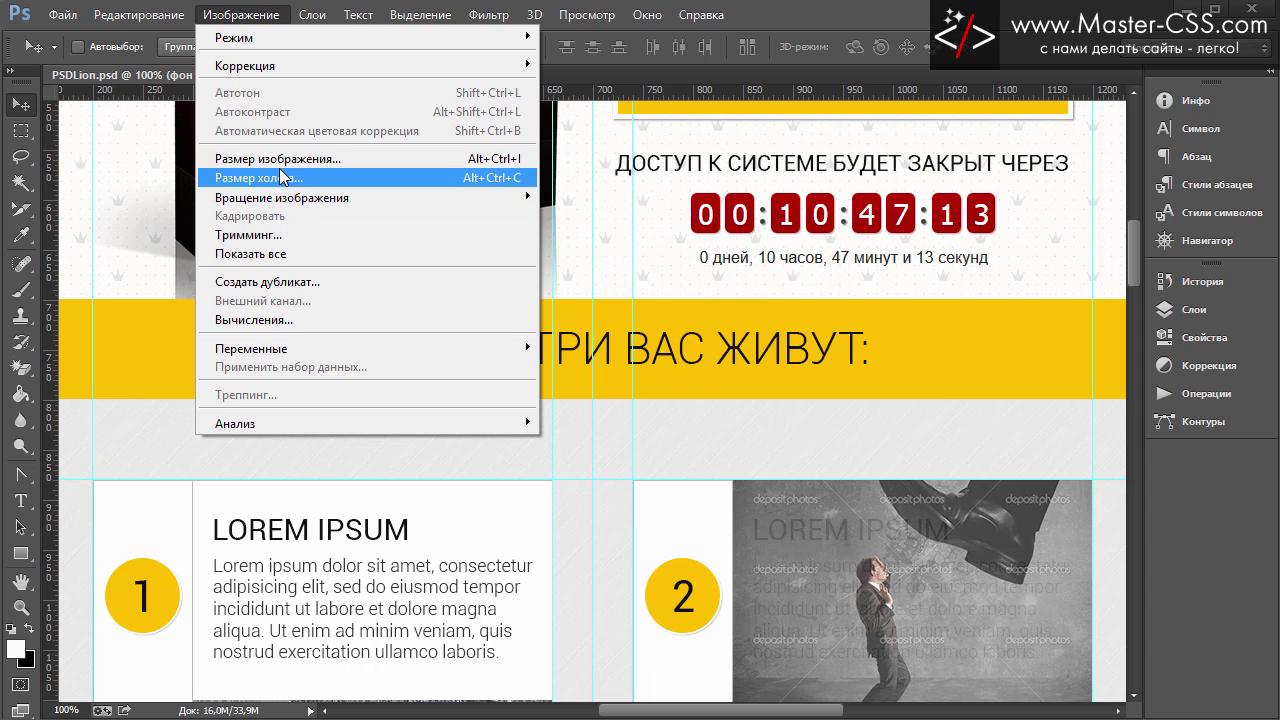
click(282, 178)
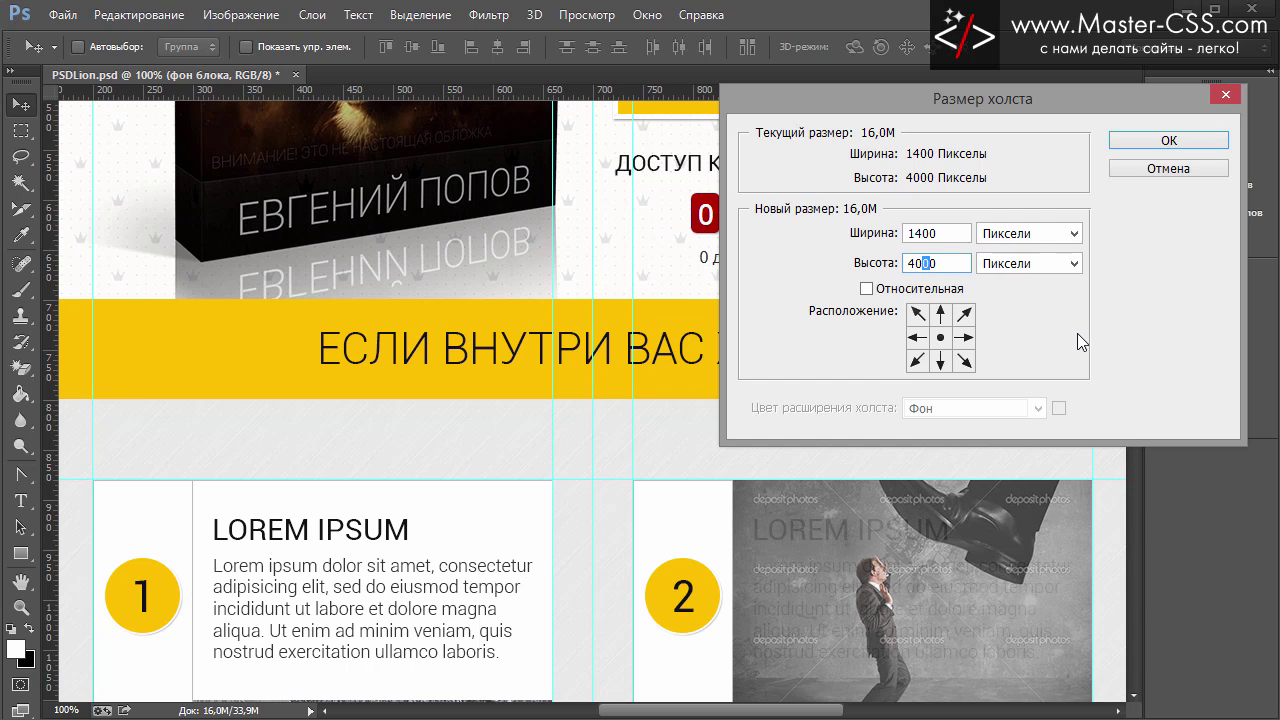
text(4)
click(940, 362)
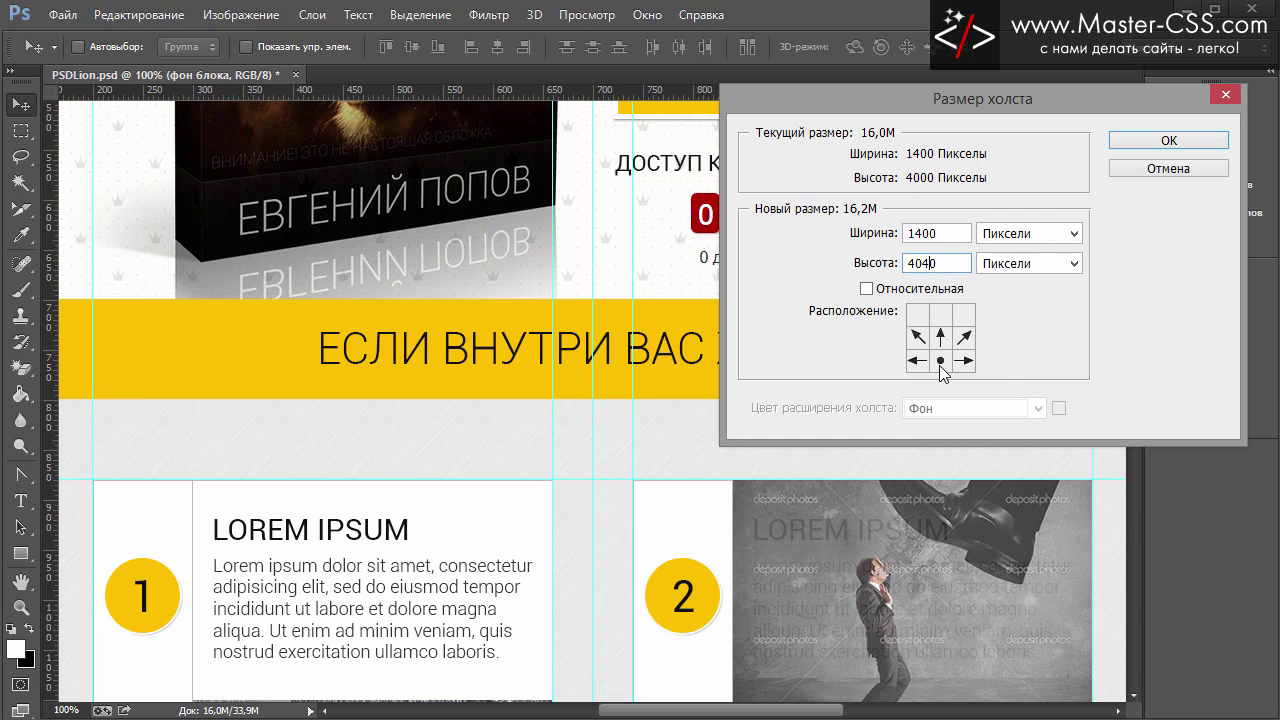
click(1172, 140)
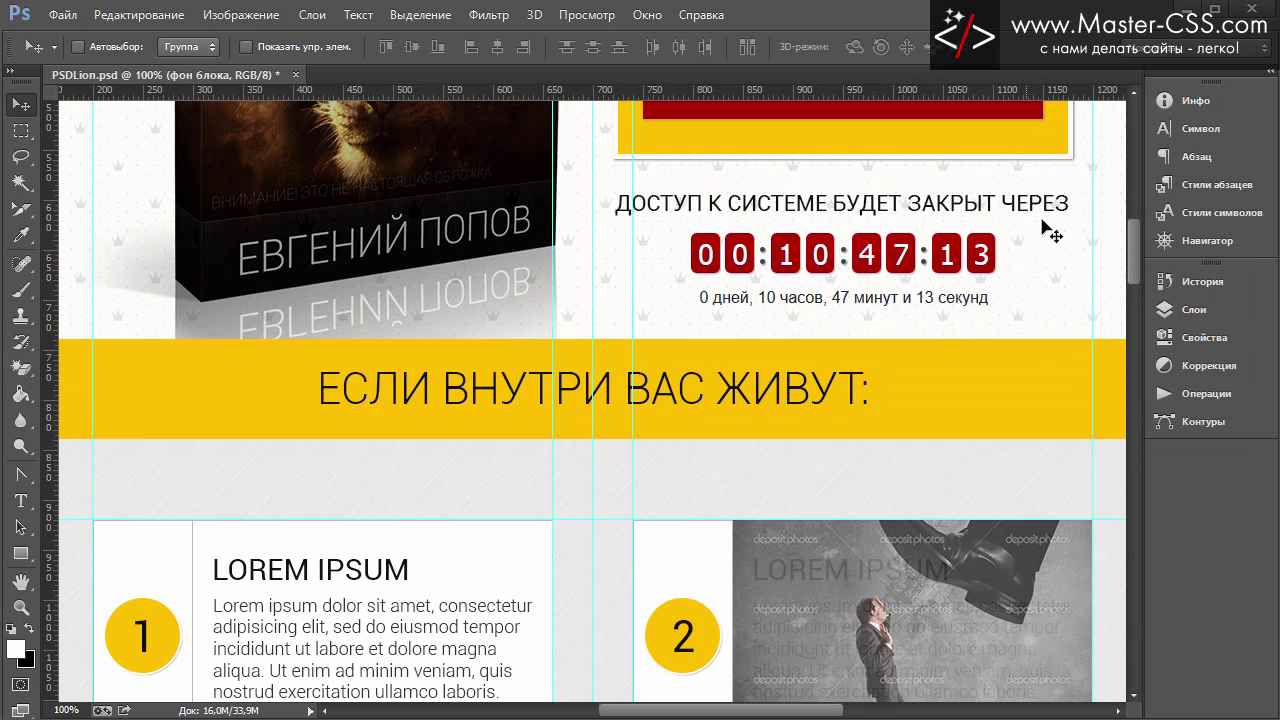
mouse_move(1133, 250)
mouse_down()
mouse_move(1137, 170)
mouse_move(1131, 278)
mouse_move(1144, 205)
mouse_up()
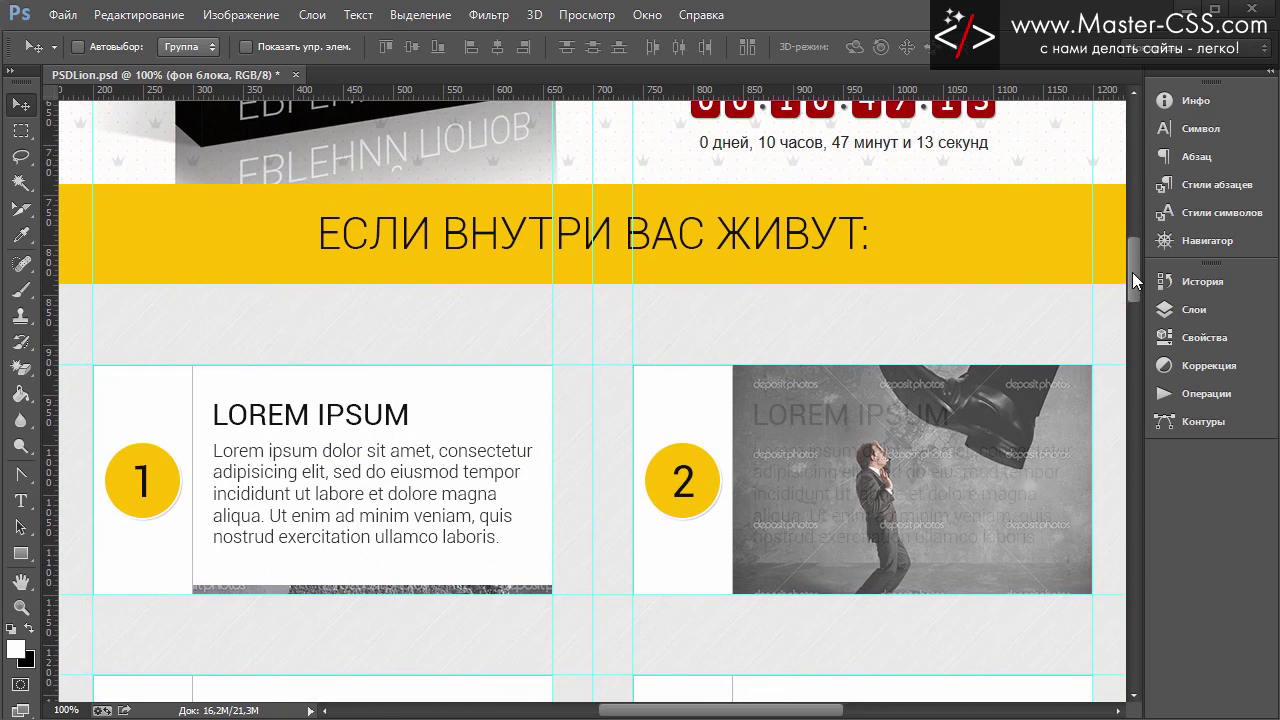
Step: In the Layers panel, collapse the Сомнения group and expand the Шапка header group
scroll(1147, 213, down, 3)
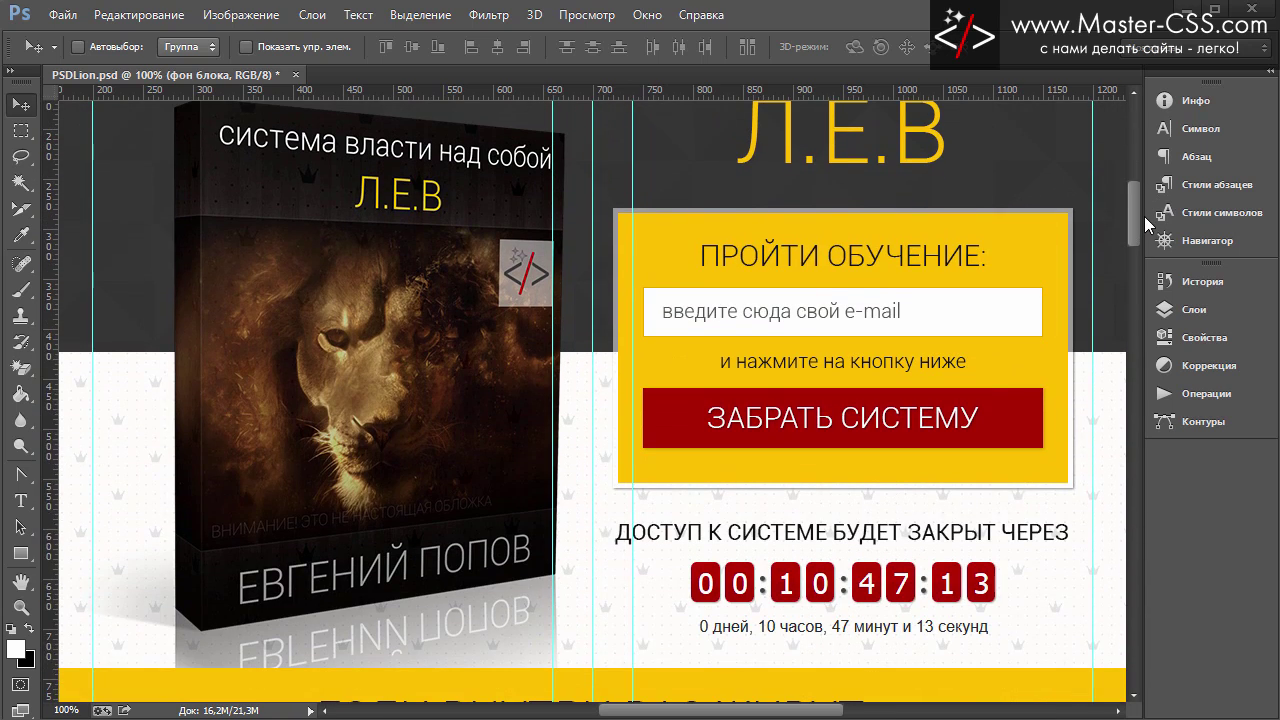
click(1187, 311)
scroll(1050, 460, up, 3)
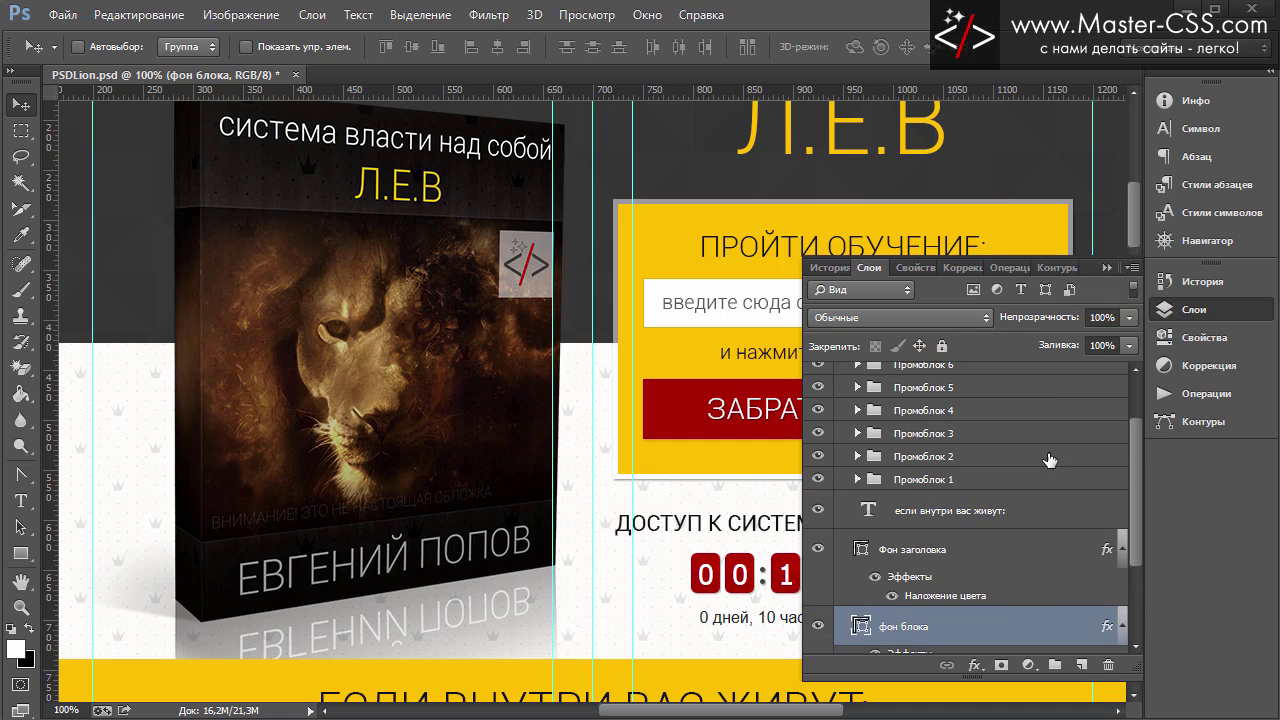
scroll(900, 420, up, 2)
click(842, 373)
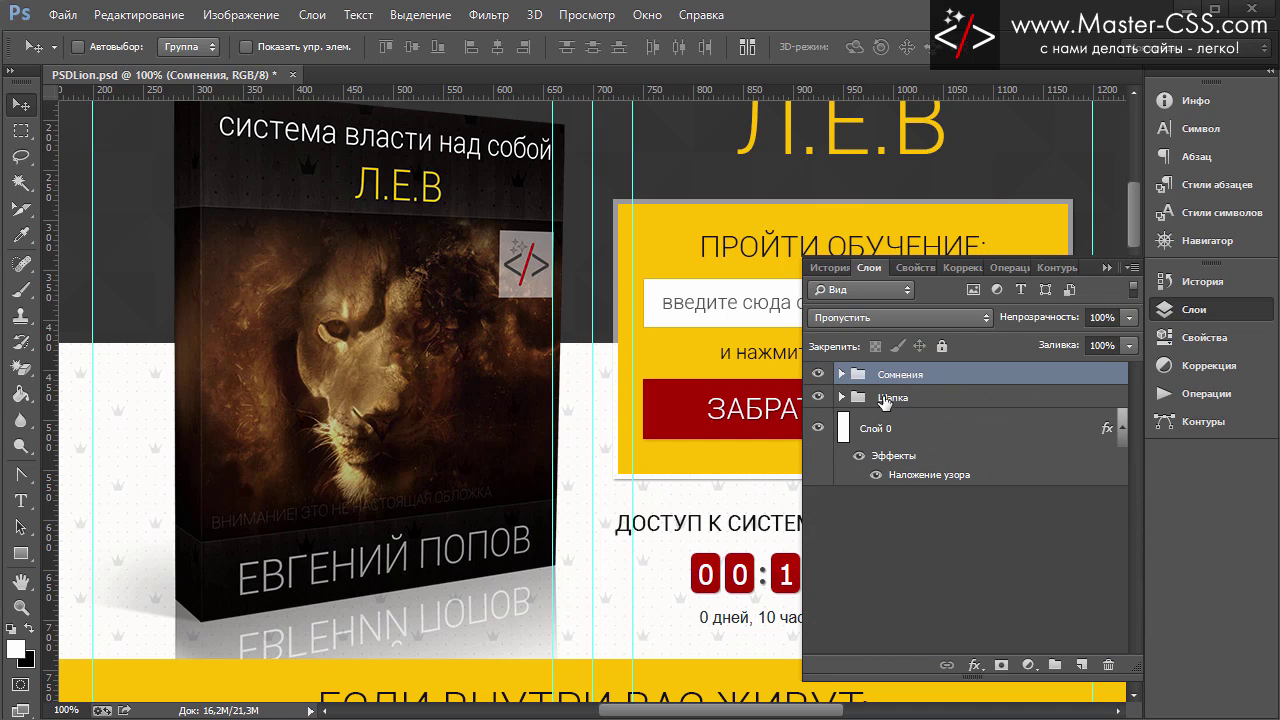
click(851, 400)
click(842, 397)
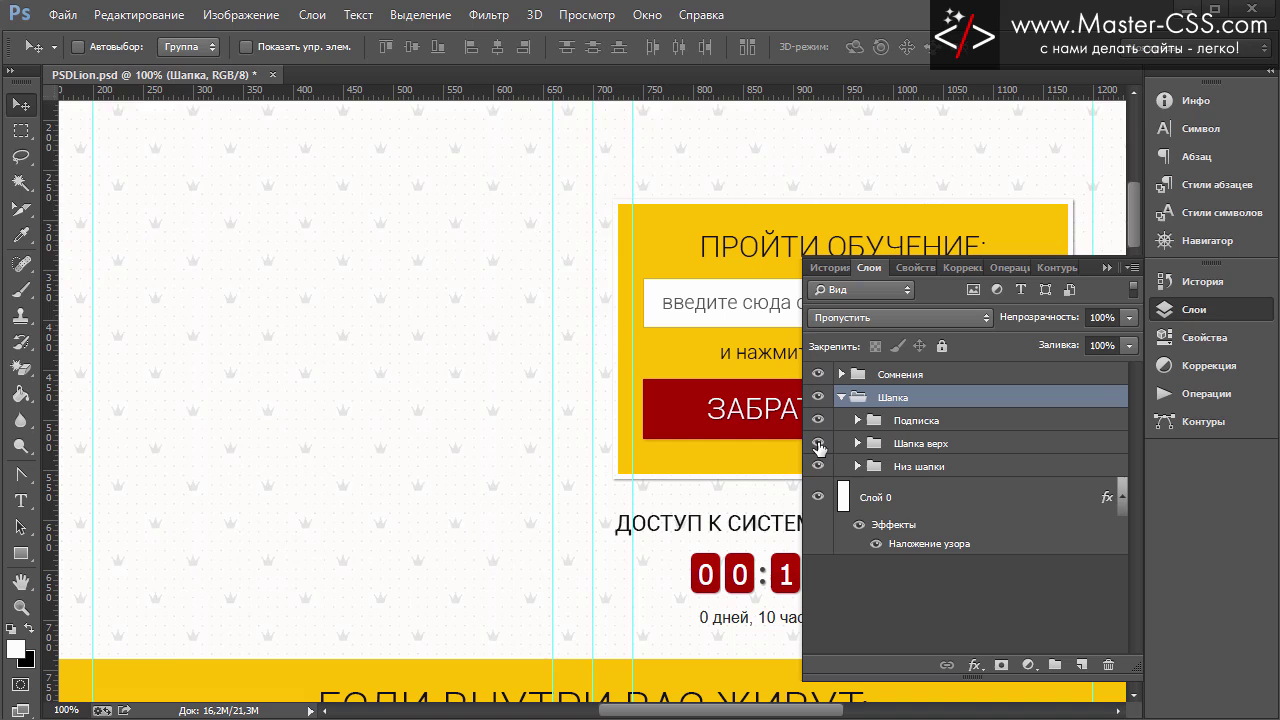
Step: Make Шапка верх, Подписка and Низ шапки visible, then expand Шапка верх
click(818, 444)
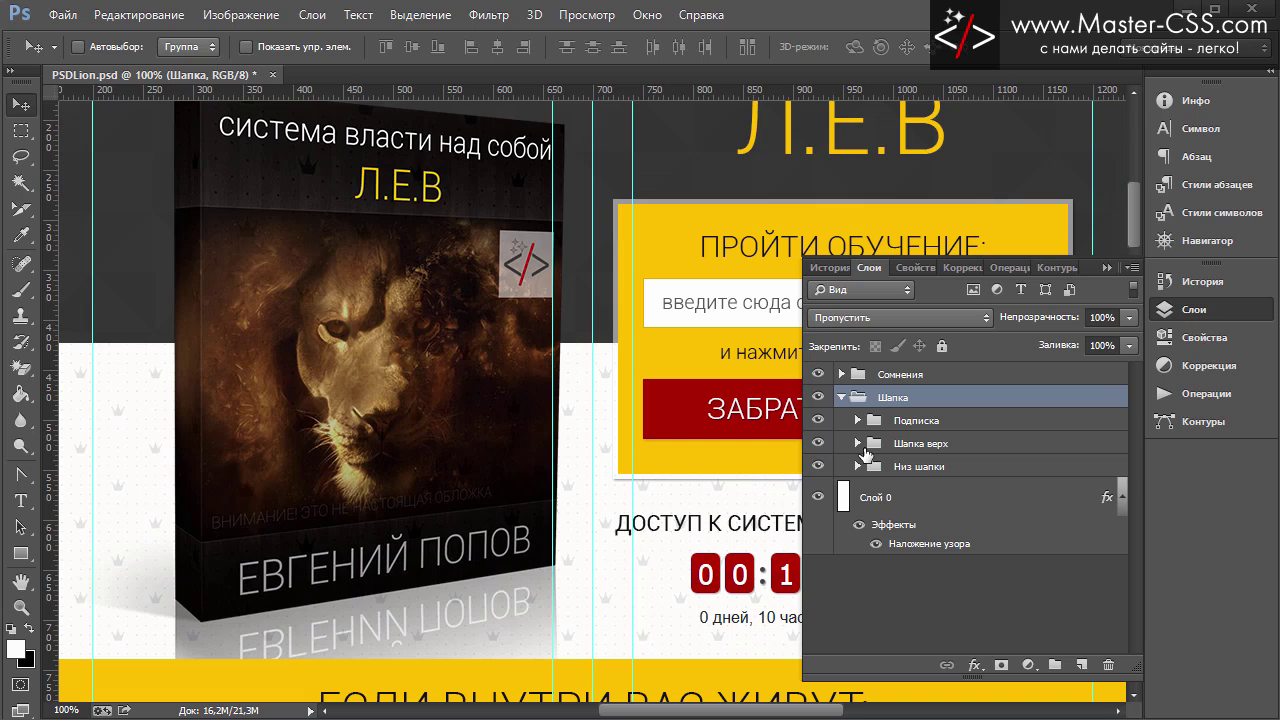
click(819, 421)
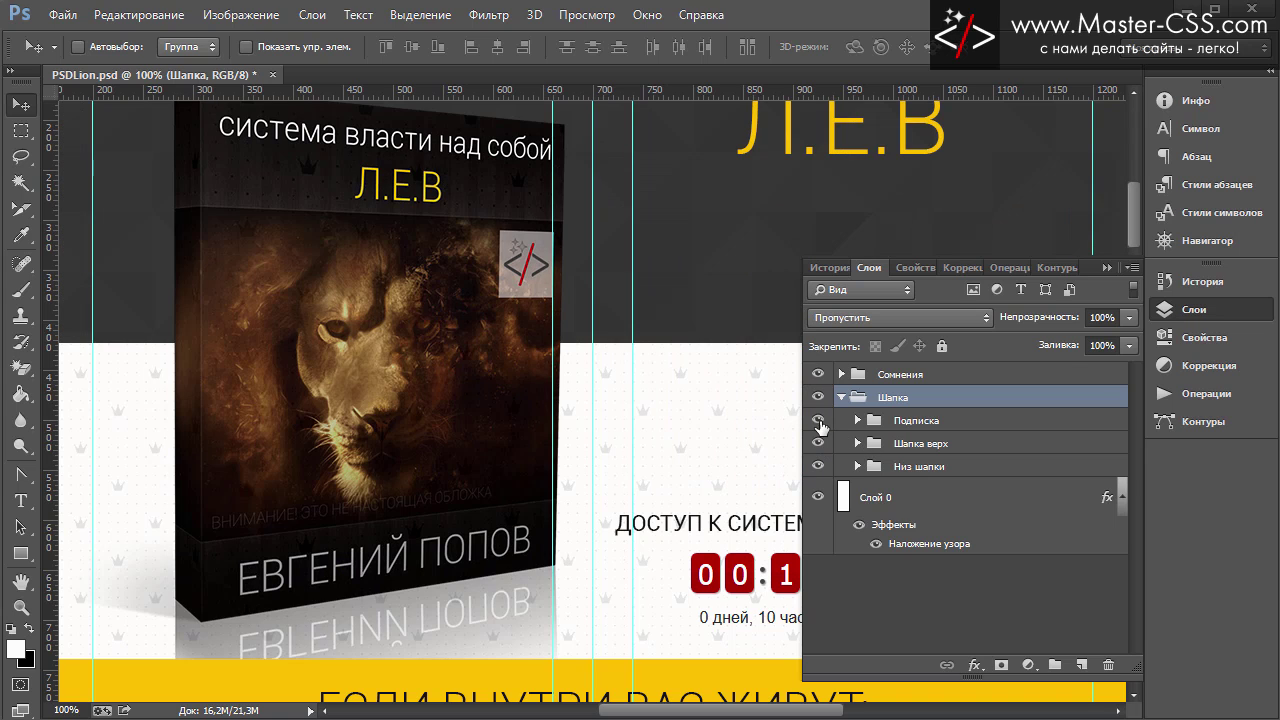
click(819, 421)
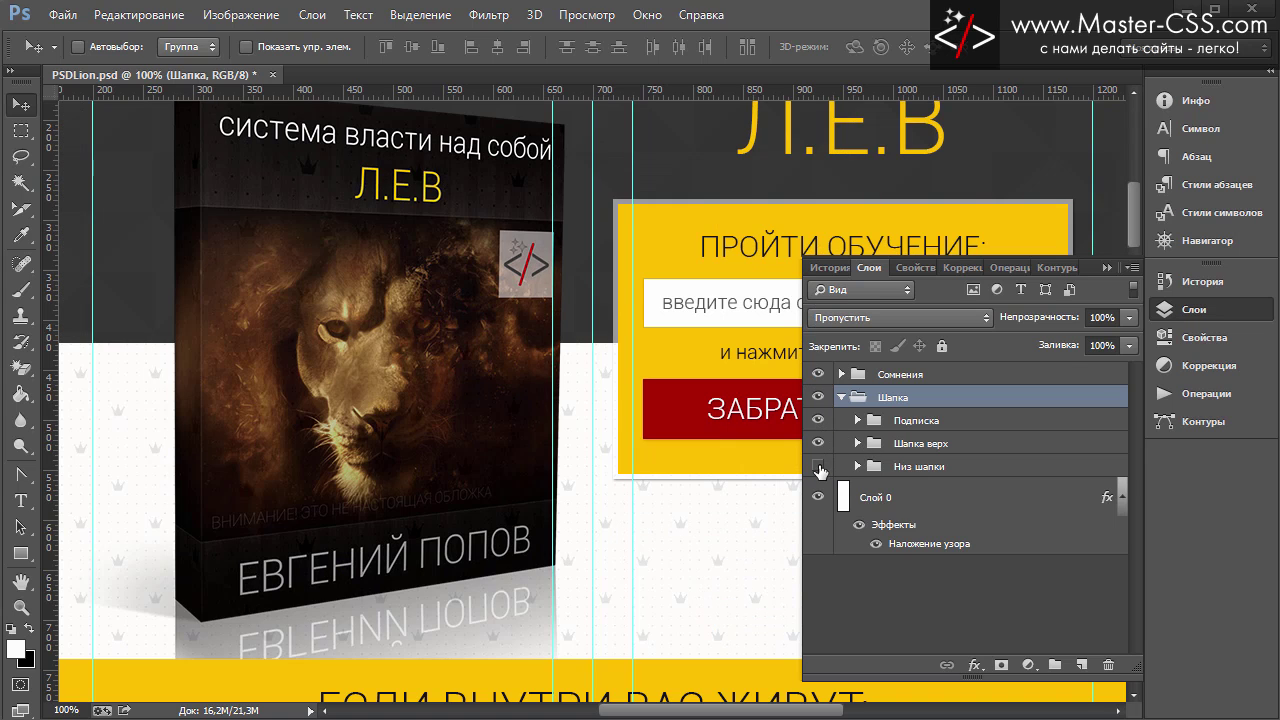
click(819, 468)
click(857, 443)
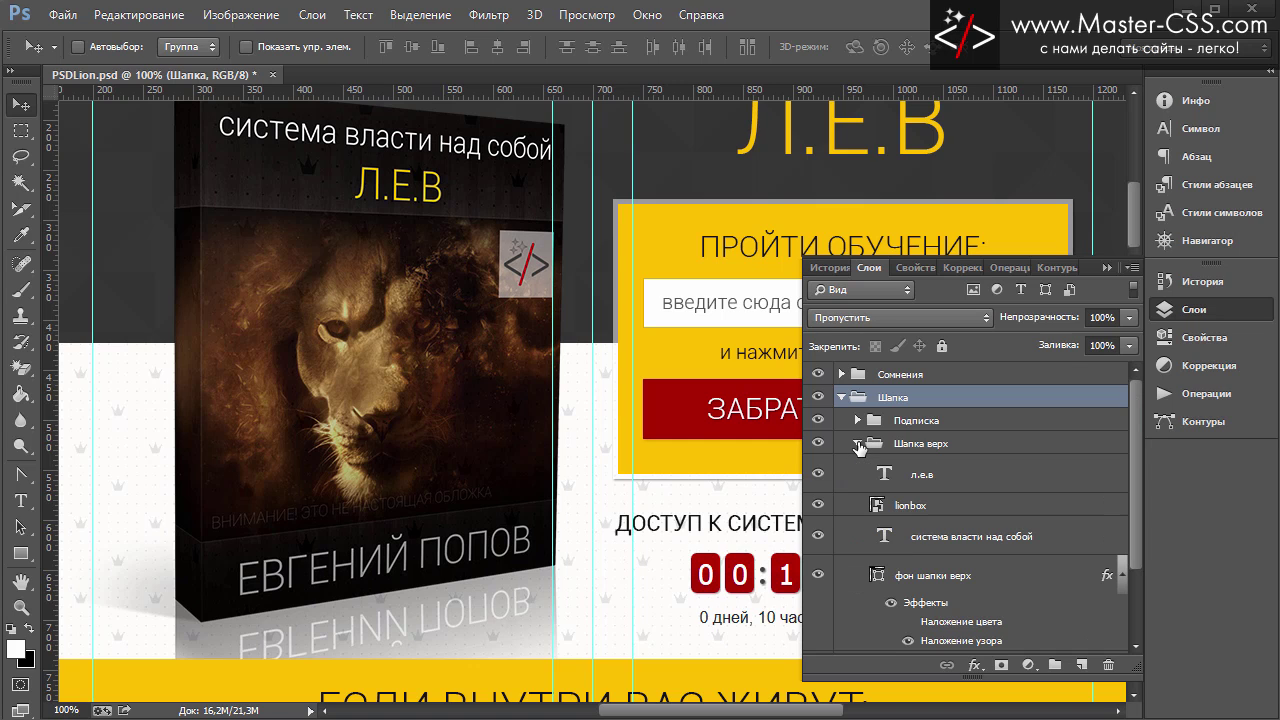
scroll(698, 436, up, 3)
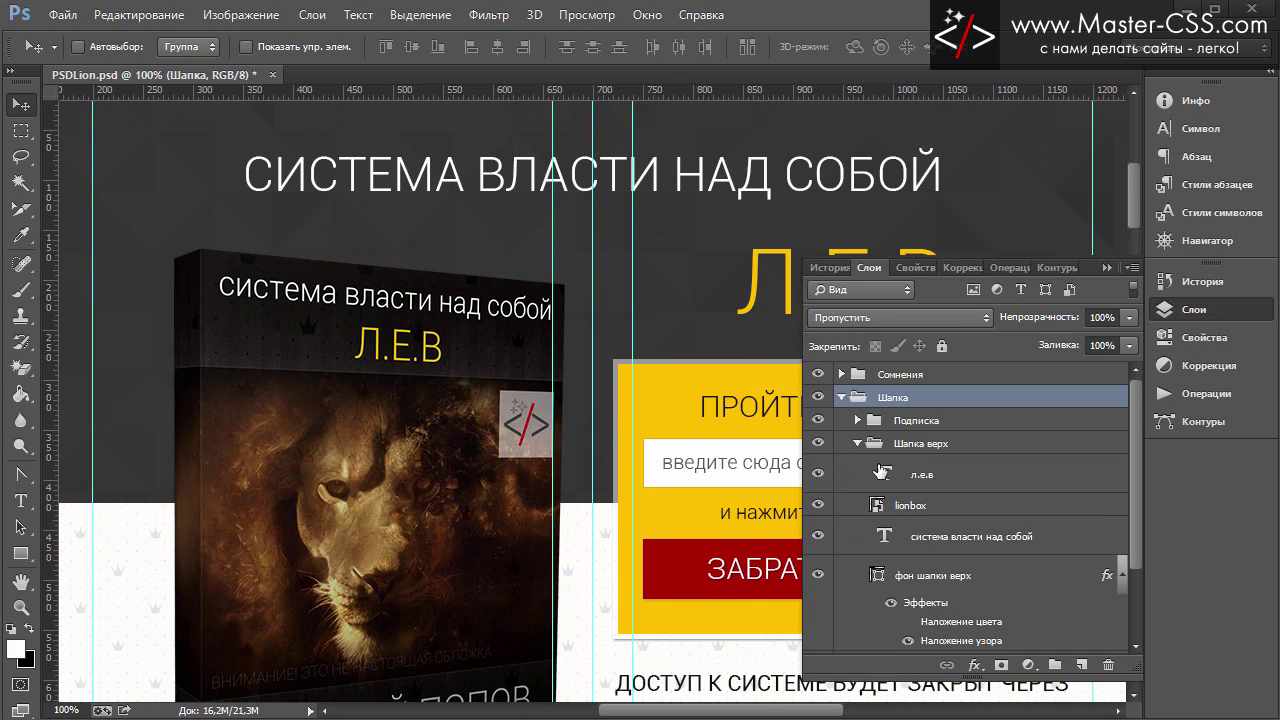
Step: Select л.е.в, lionbox and the title layer together and nudge them slightly upward
click(928, 476)
scroll(968, 498, down, 1)
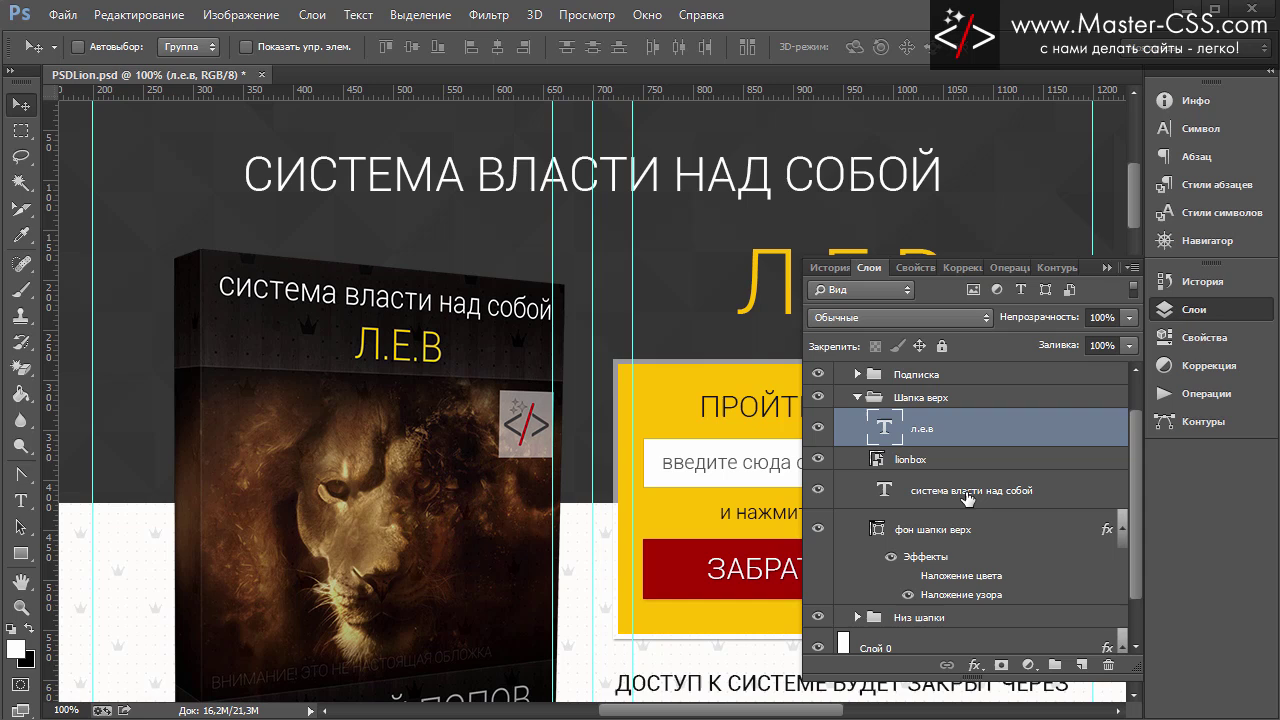
ctrl+click(940, 464)
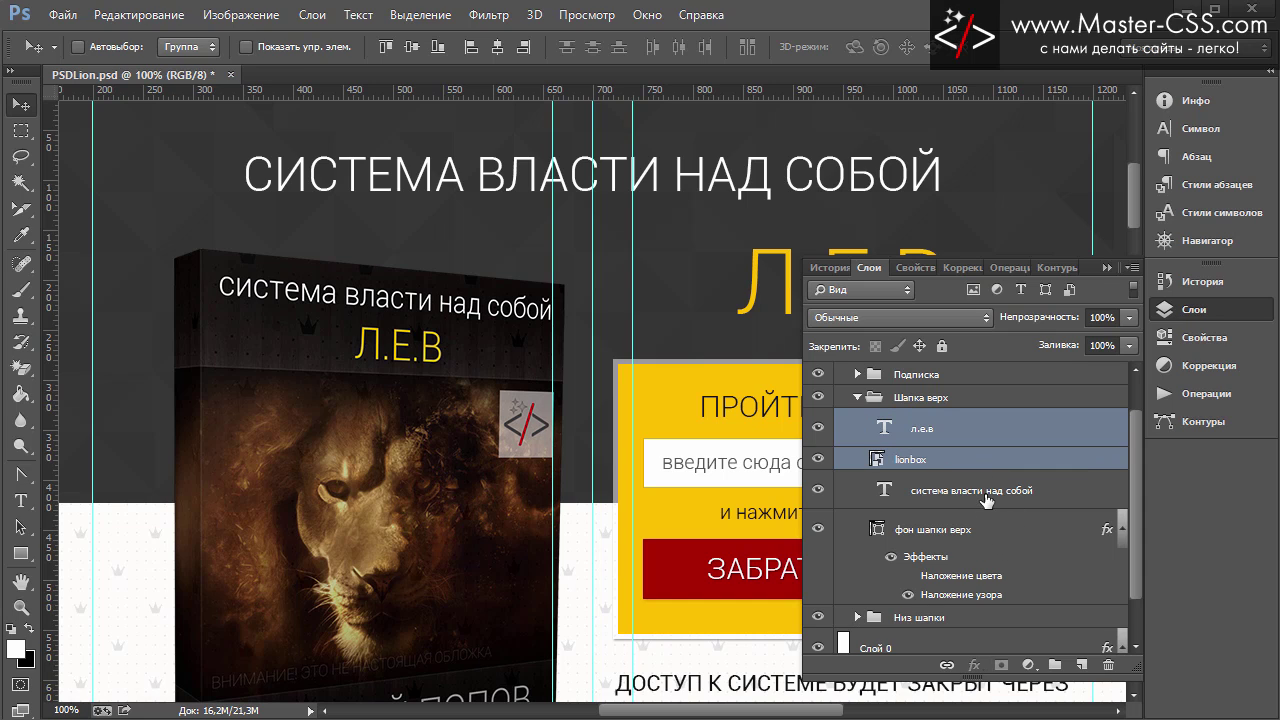
ctrl+click(985, 497)
scroll(676, 440, up, 1)
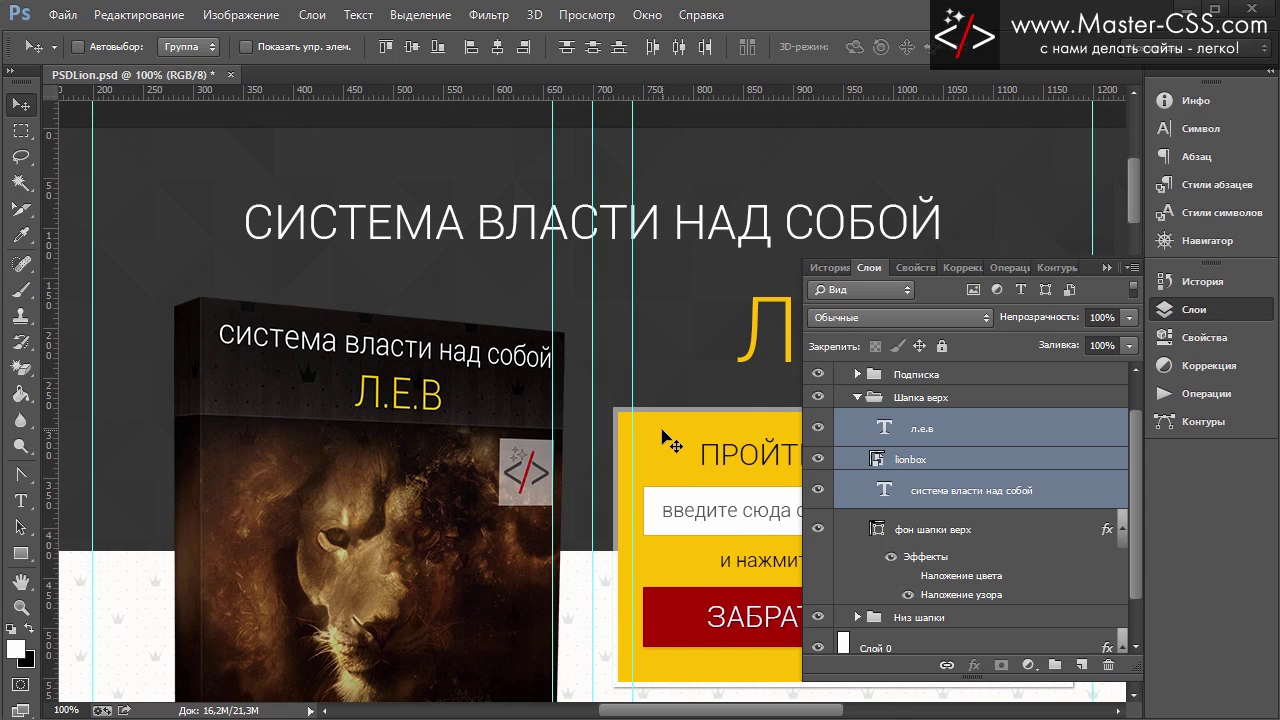
key(Up)
key(Up)
key(Up)
key(Up)
key(Up)
key(Up)
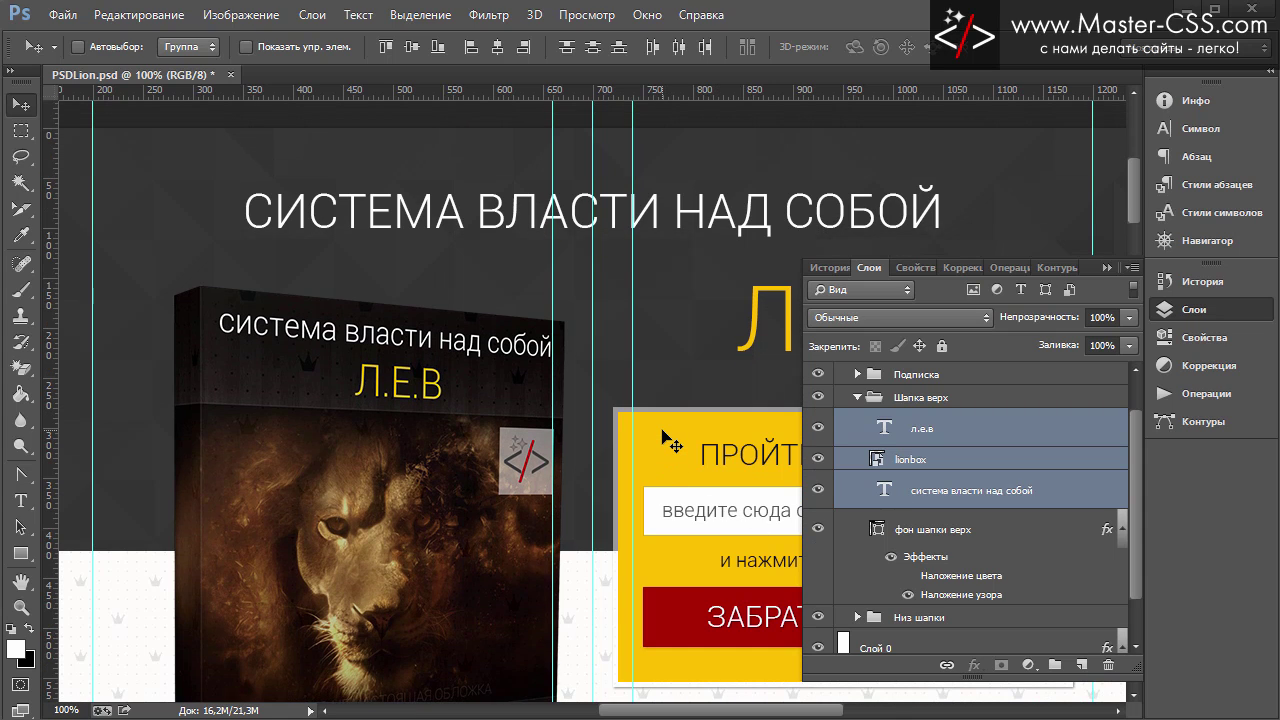
key(Up)
key(Up)
key(Up)
key(Up)
key(Up)
key(Up)
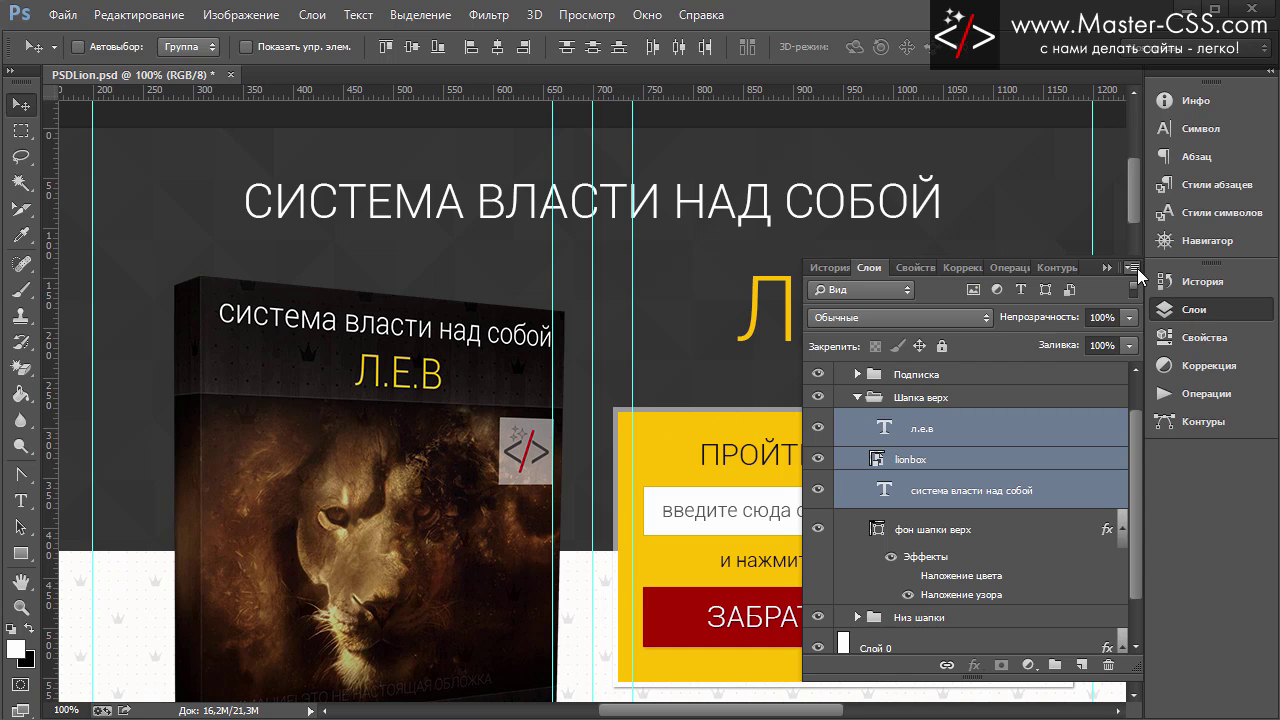
key(ctrl+minus)
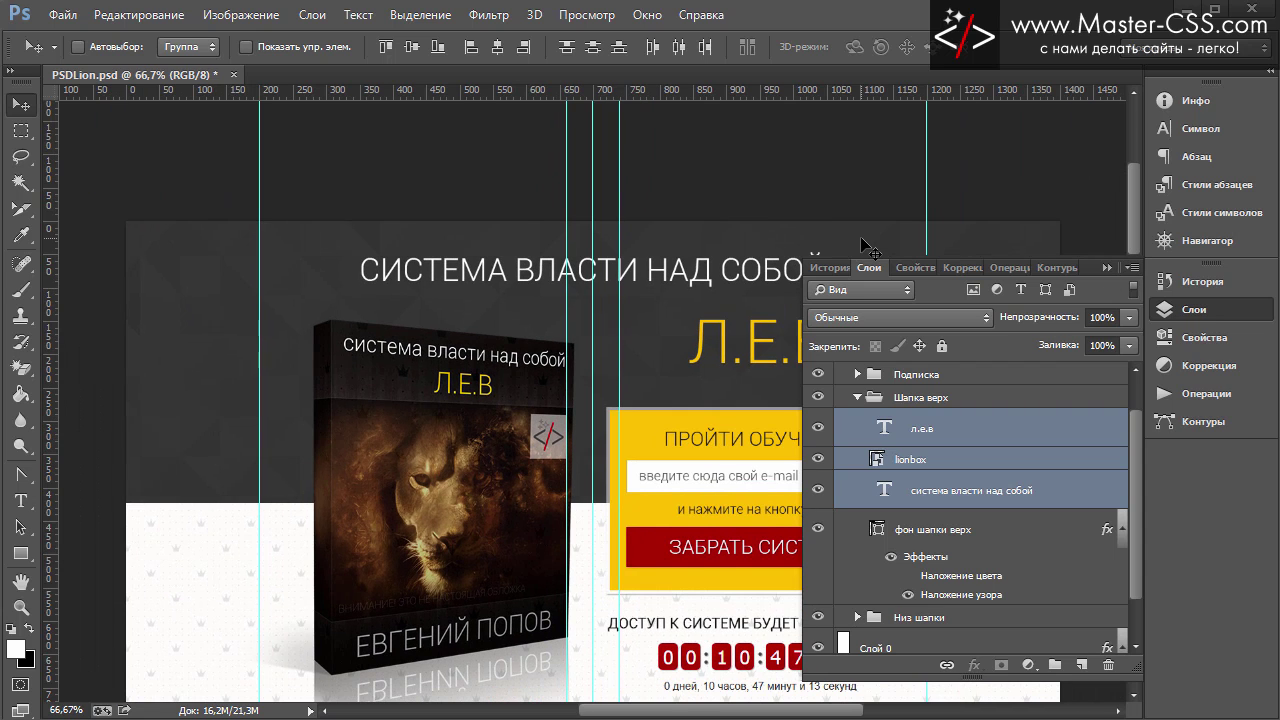
drag(703, 714, 752, 712)
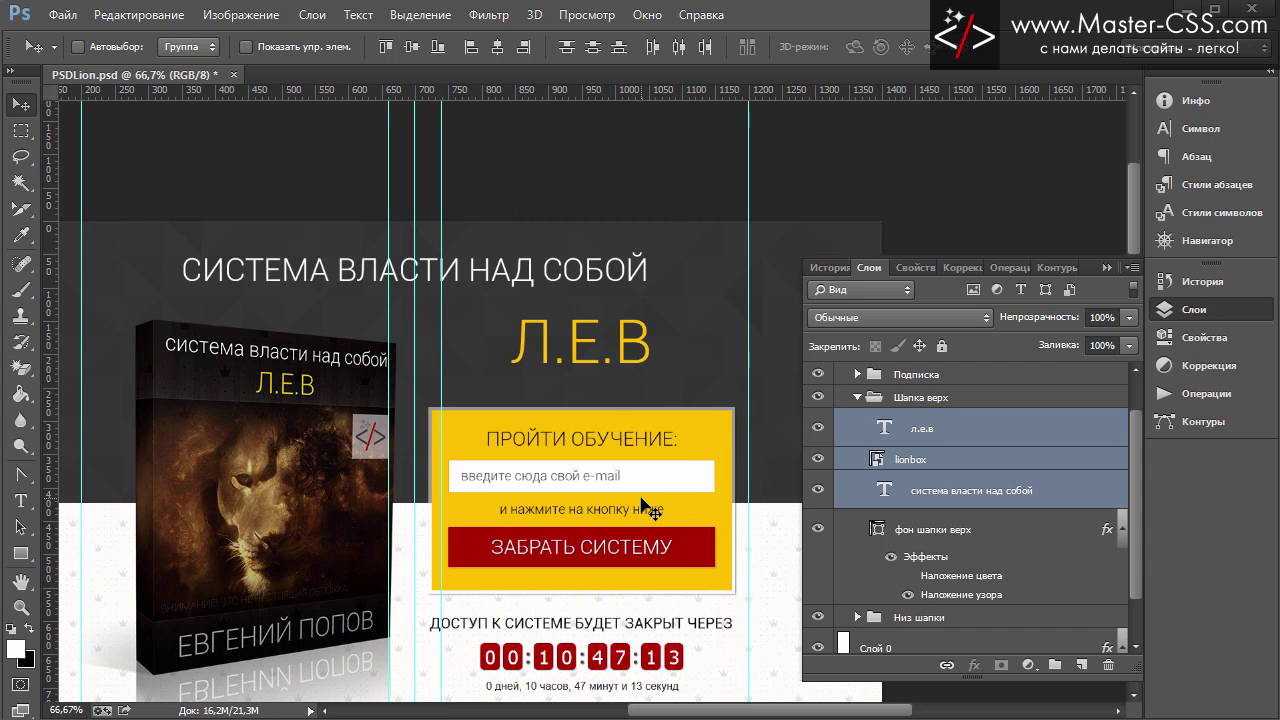
key(shift+Up)
key(shift+Up)
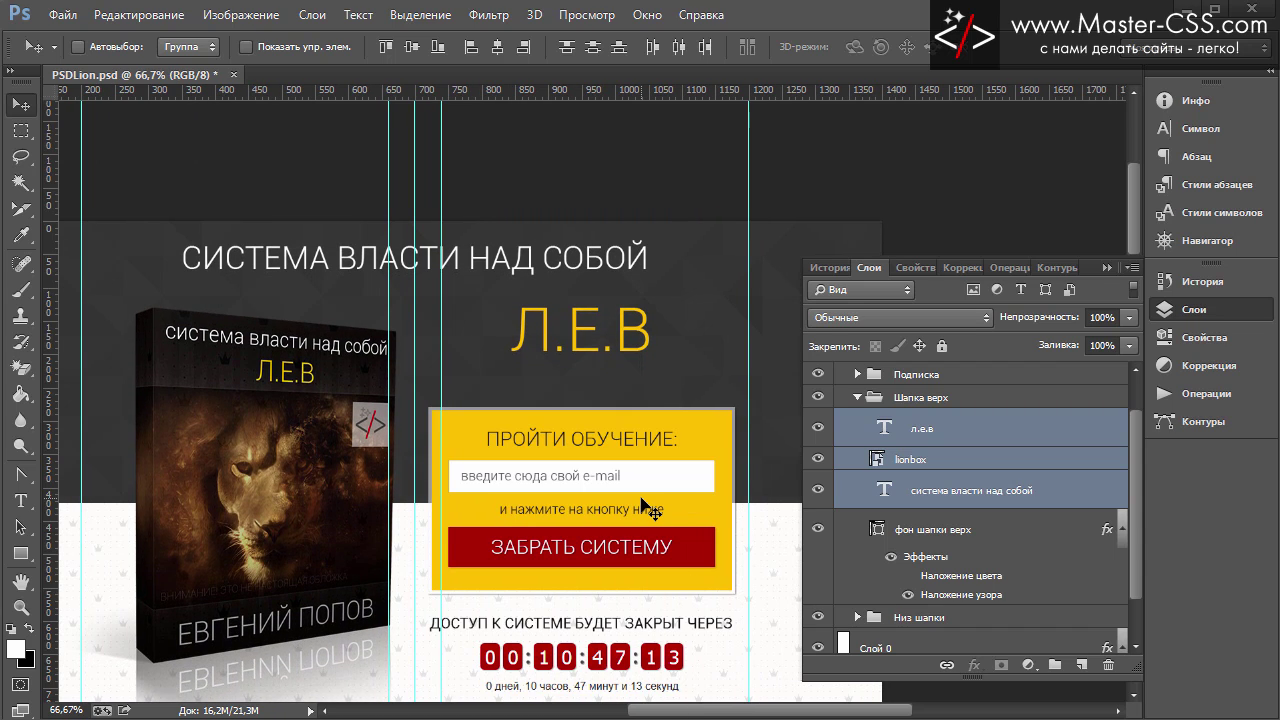
key(Down)
key(Down)
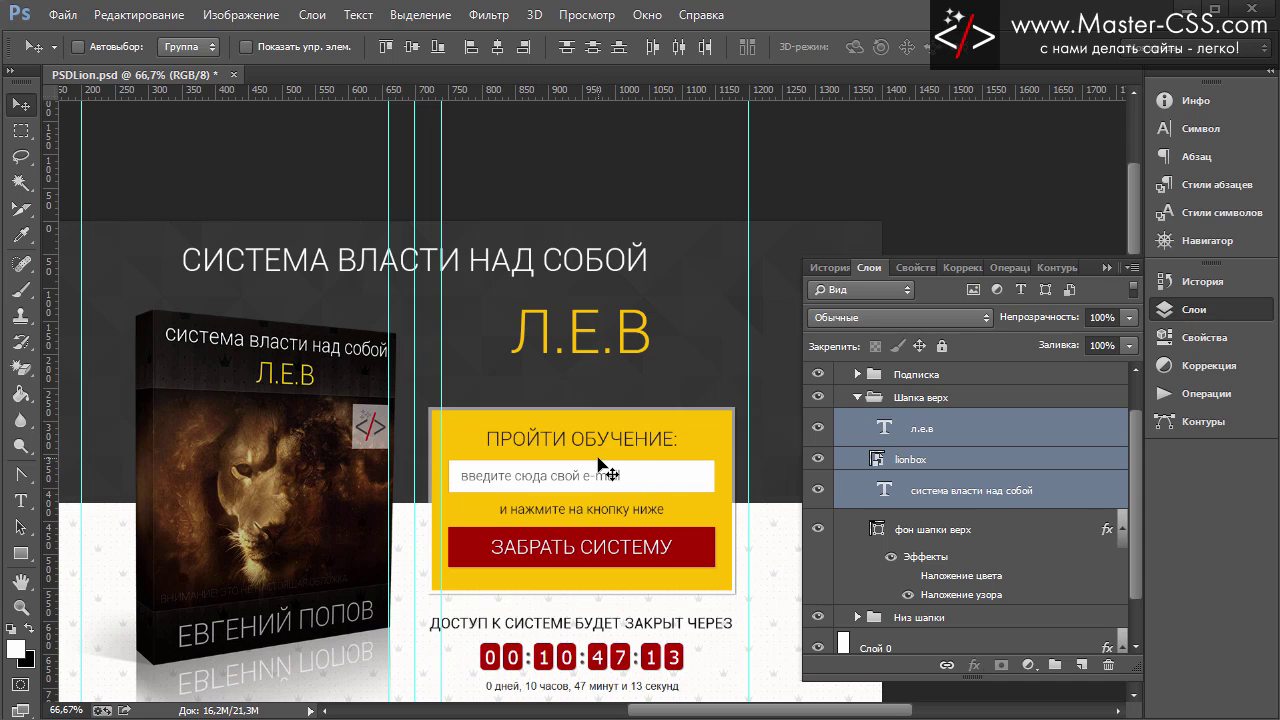
scroll(600, 474, down, 1)
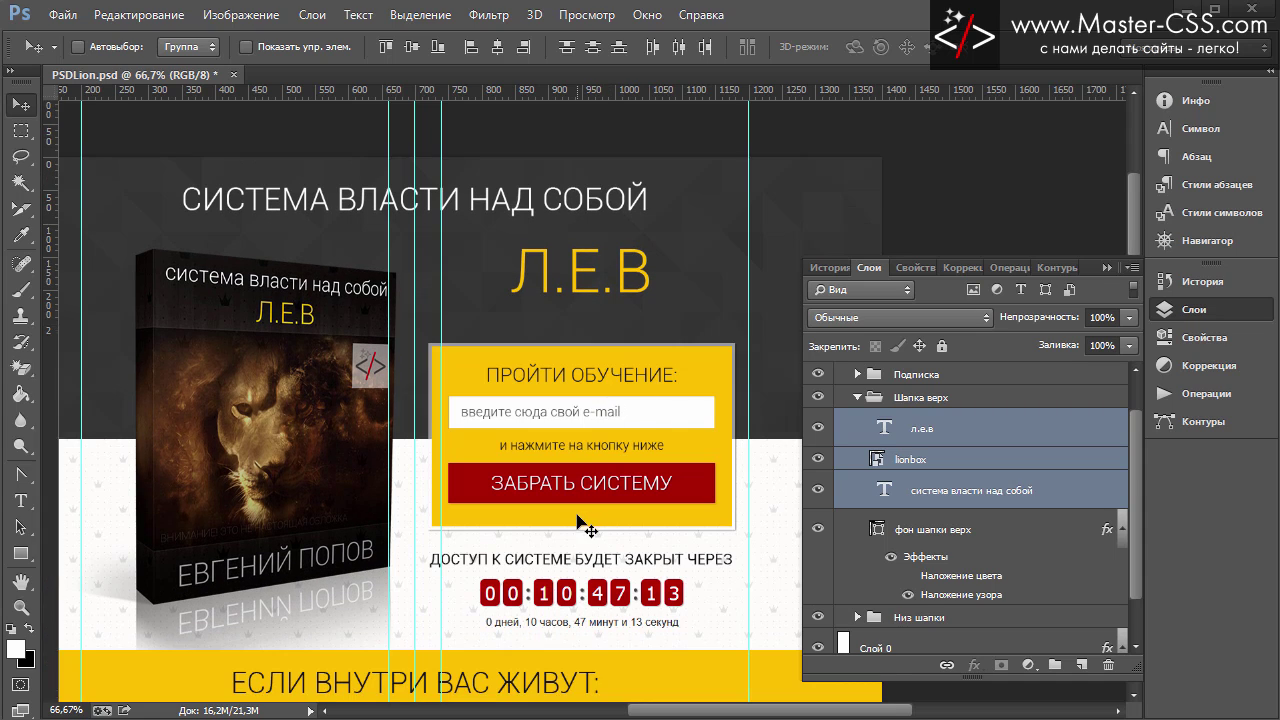
scroll(585, 515, down, 1)
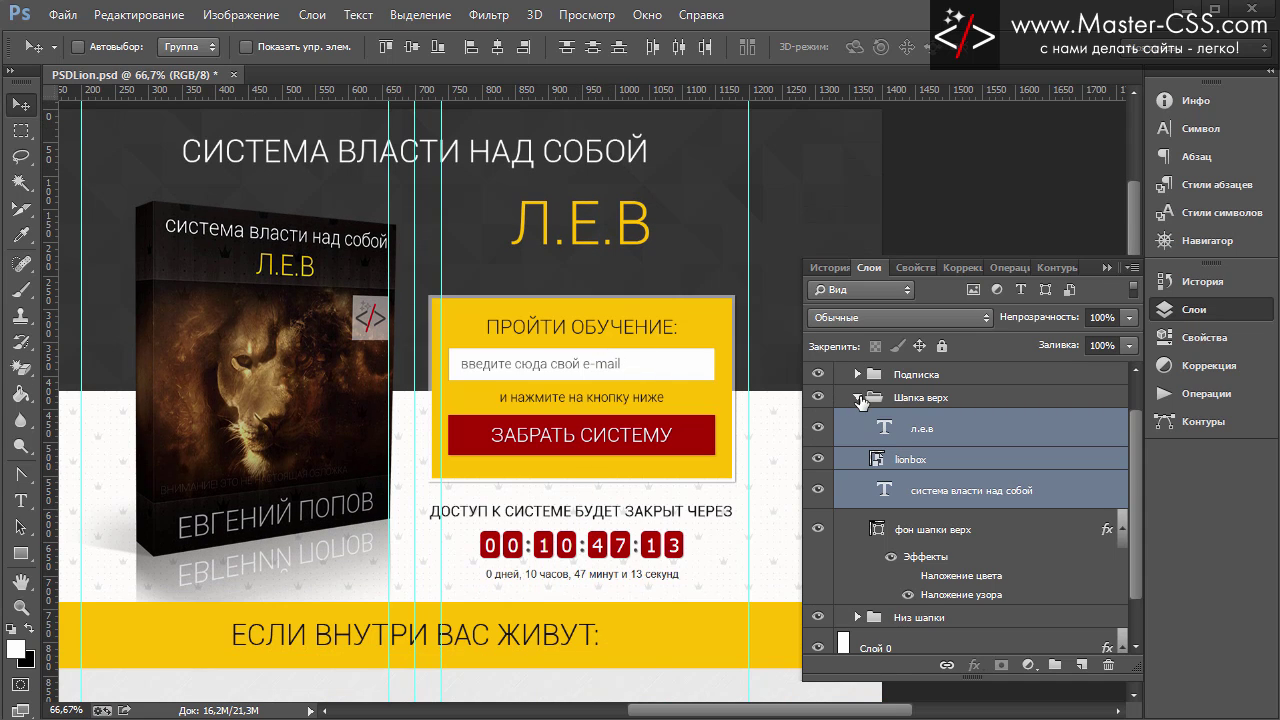
Step: Select the Подписка and Низ шапки groups together and nudge them up three steps
click(858, 398)
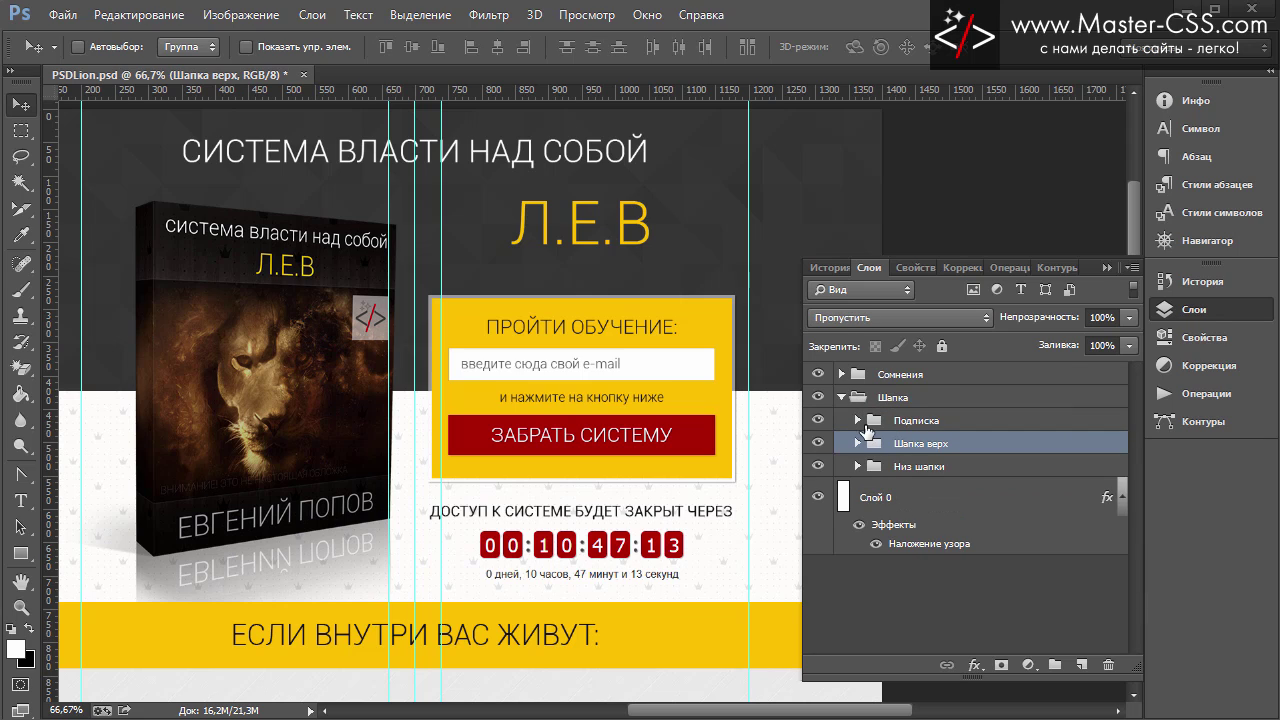
click(860, 421)
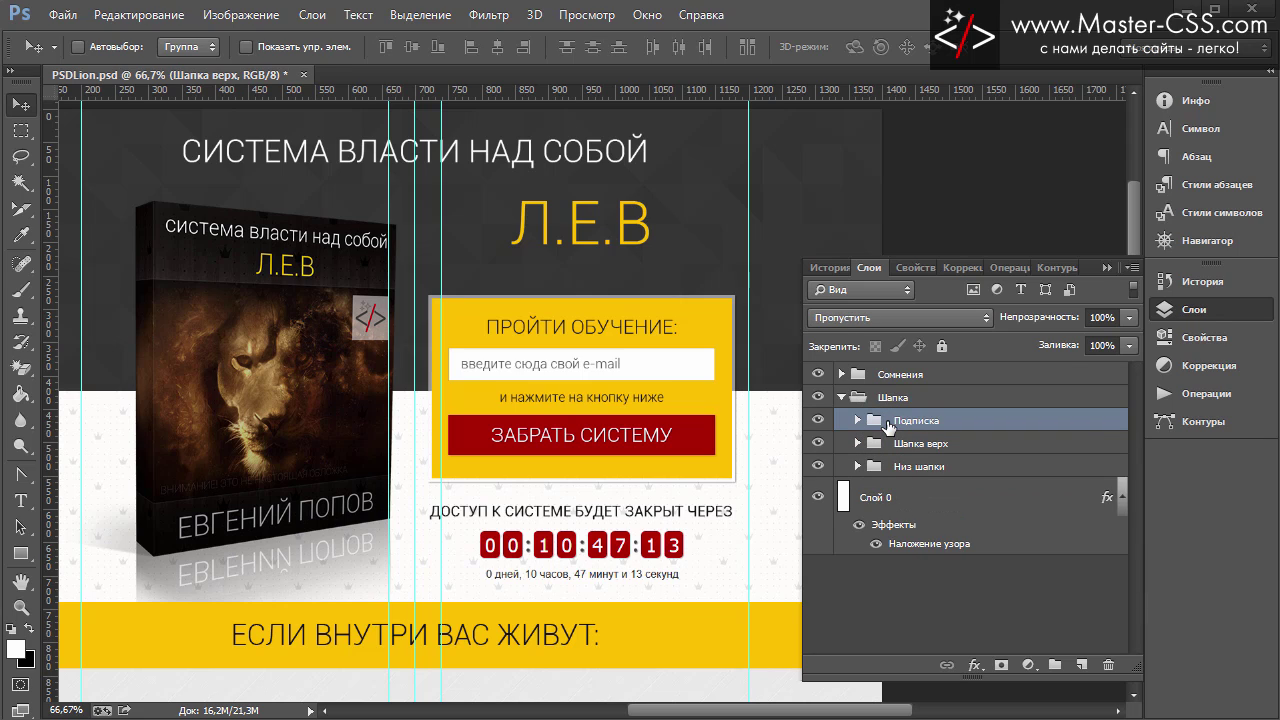
ctrl+click(919, 465)
key(Up)
key(Up)
key(Up)
key(Up)
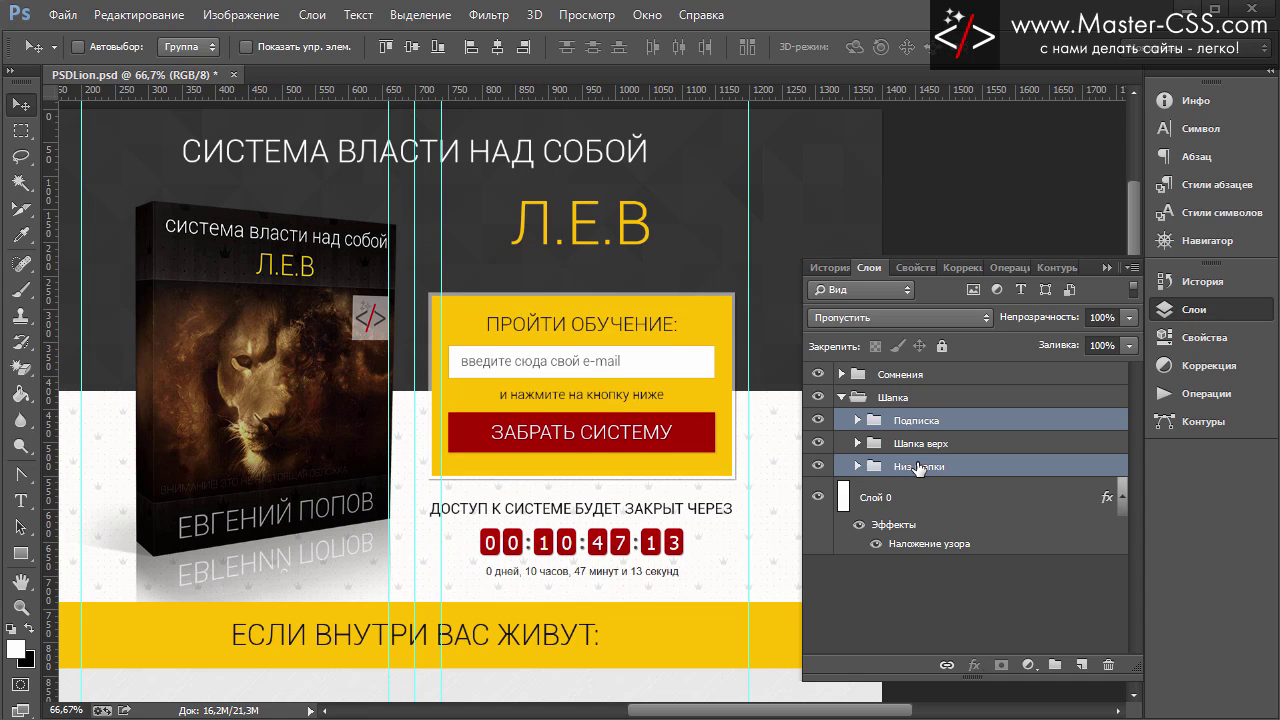
key(Up)
key(Up)
key(Up)
key(Up)
key(Up)
key(Up)
key(Up)
key(Up)
key(Up)
key(Up)
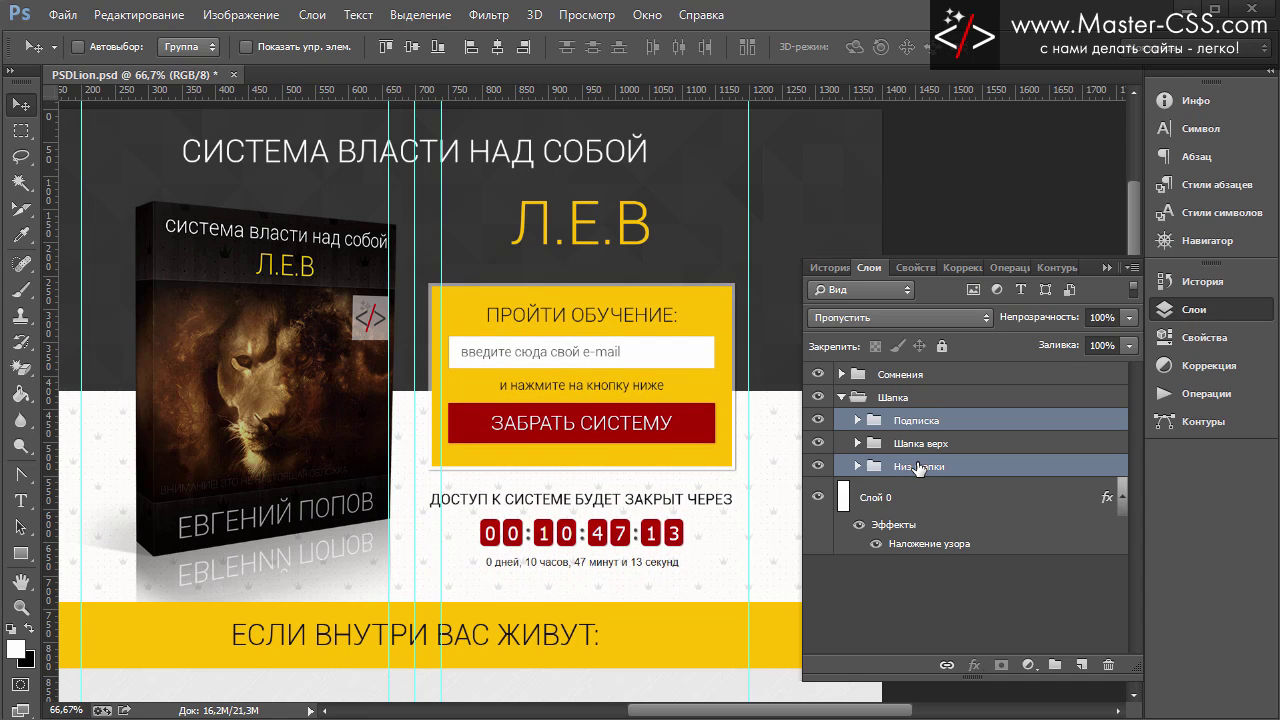
key(Up)
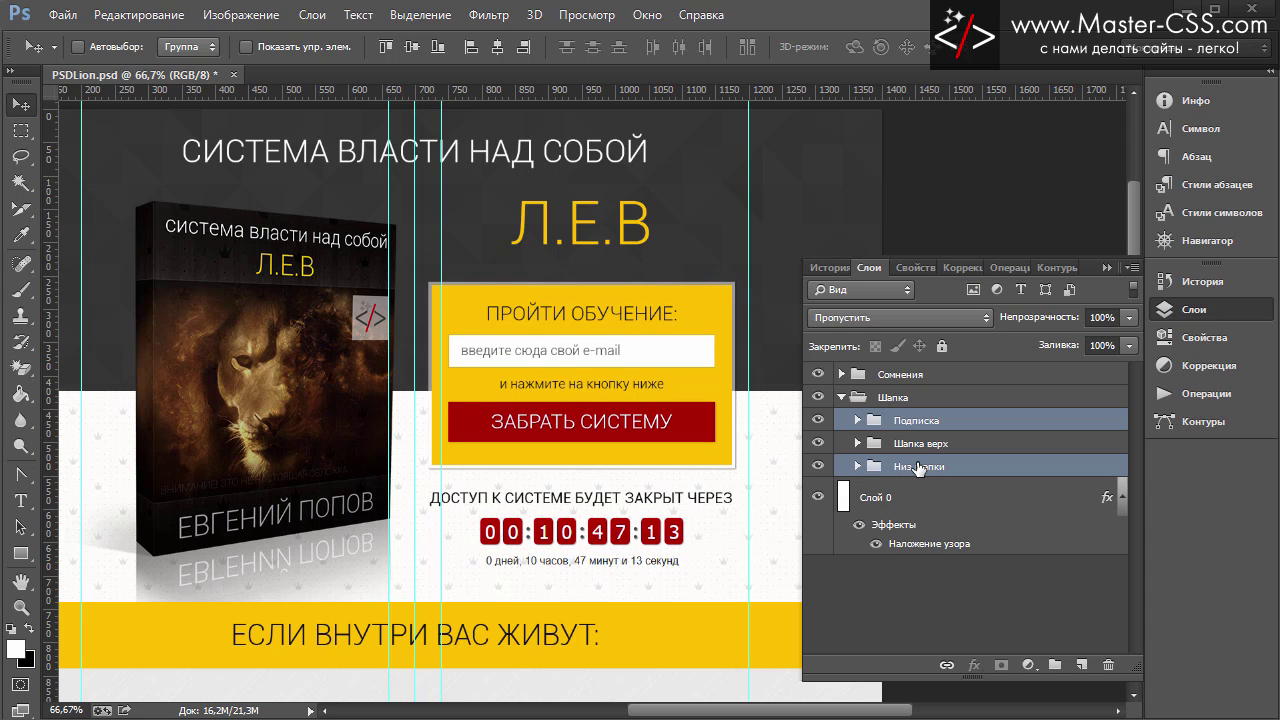
Step: Close the Layers panel and scroll the canvas down past cards 5–6
click(1105, 268)
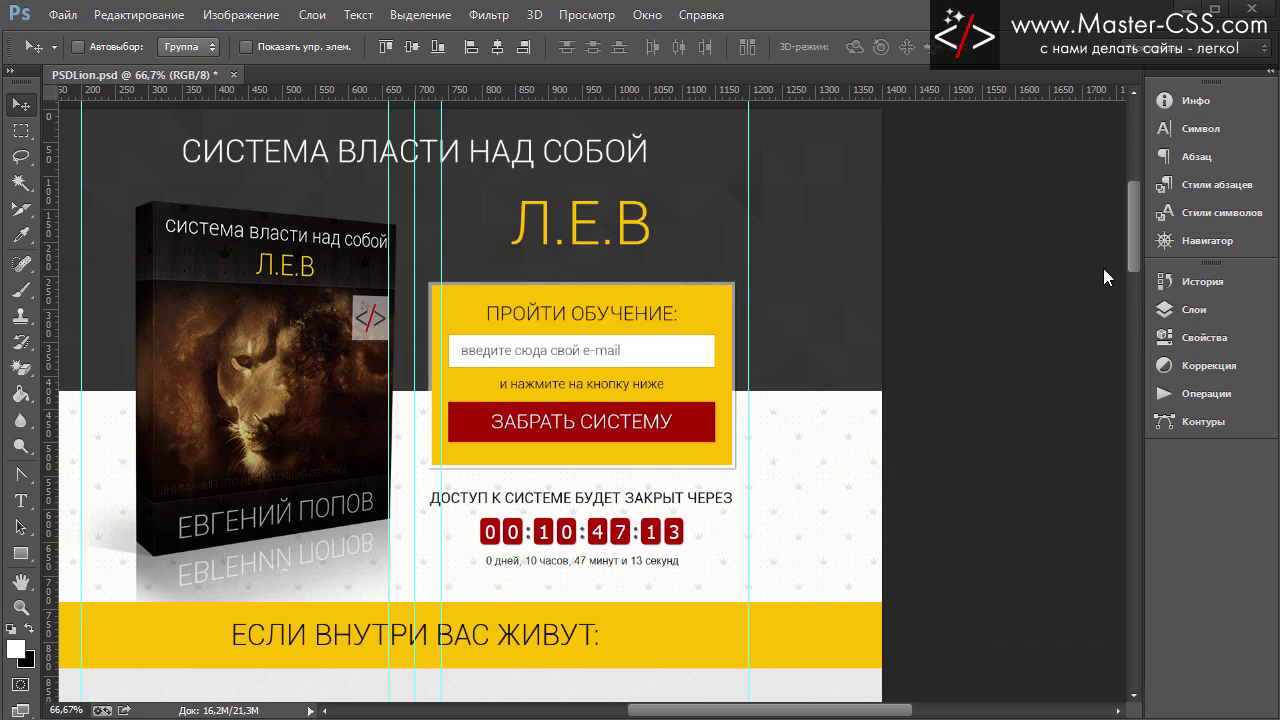
scroll(815, 390, down, 5)
scroll(800, 400, up, 3)
scroll(800, 400, down, 2)
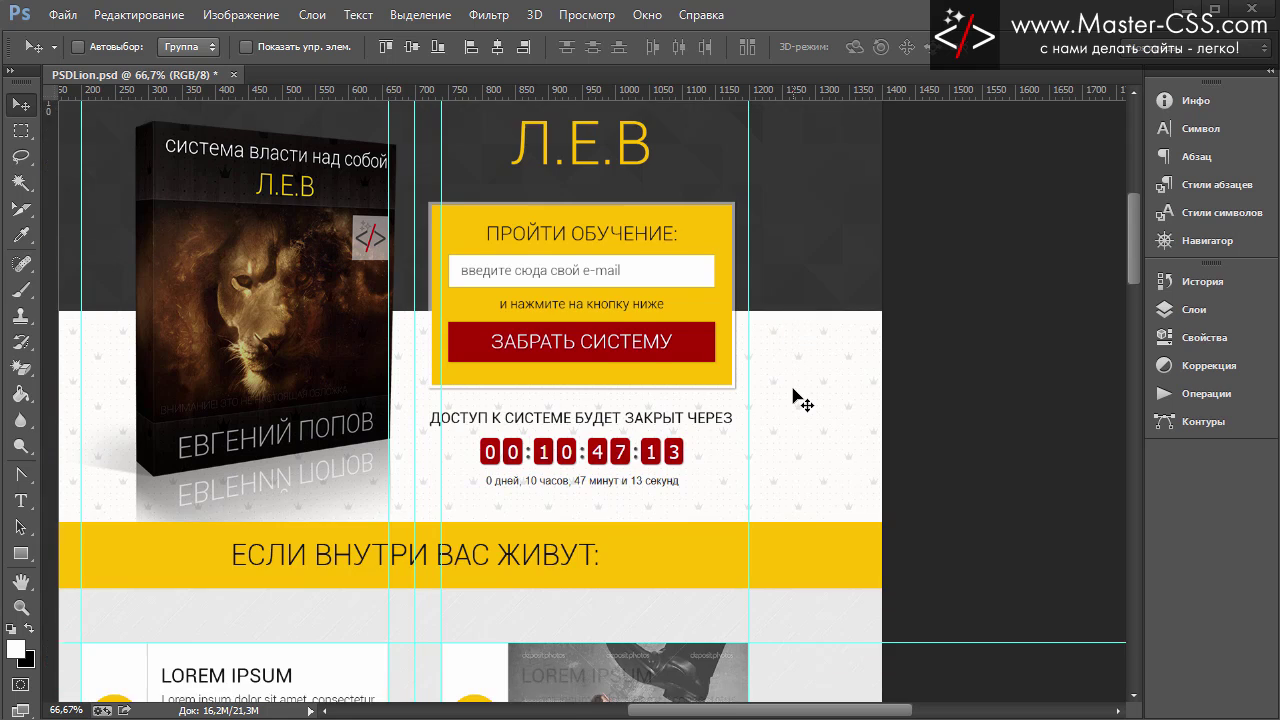
scroll(800, 400, down, 5)
scroll(800, 396, down, 7)
scroll(805, 398, down, 3)
scroll(806, 398, down, 5)
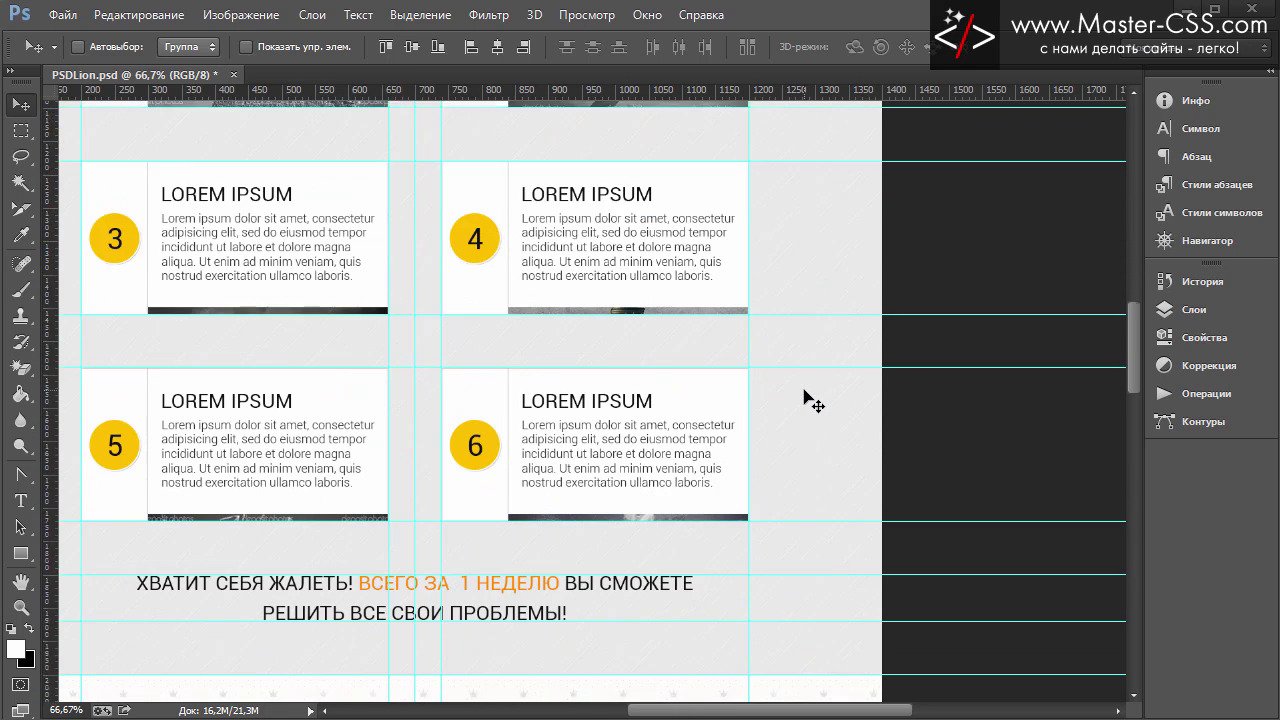
scroll(808, 398, down, 5)
scroll(810, 400, down, 2)
drag(795, 710, 747, 712)
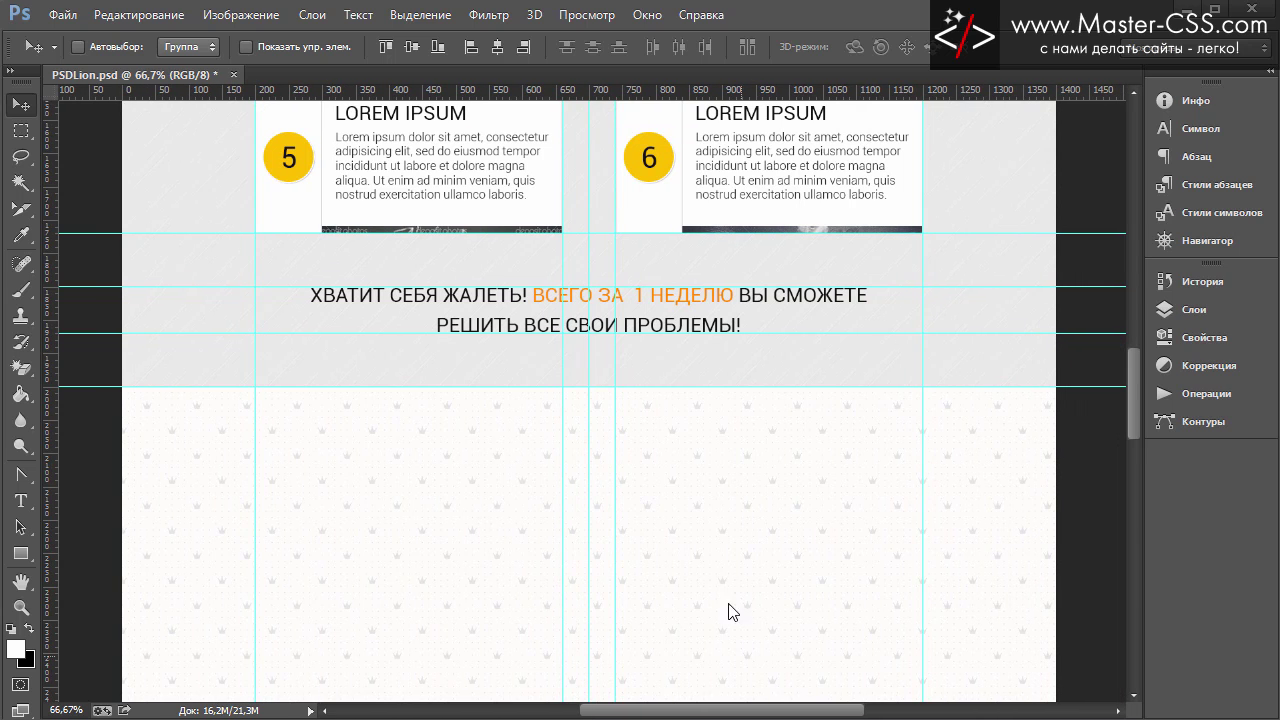
Step: Collapse the Шапка group and scroll to the empty area below ХВАТИТ СЕБЯ ЖАЛЕТЬ!
click(1195, 309)
scroll(629, 454, up, 2)
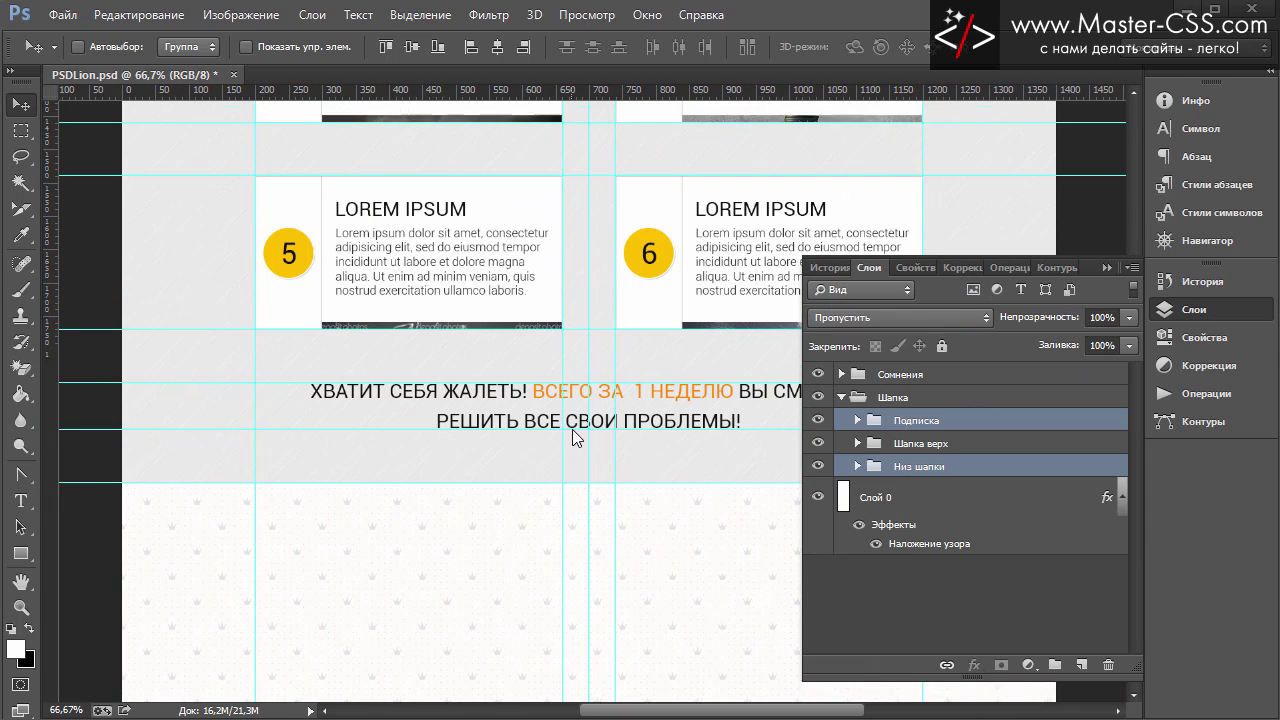
scroll(590, 435, up, 3)
scroll(600, 434, up, 3)
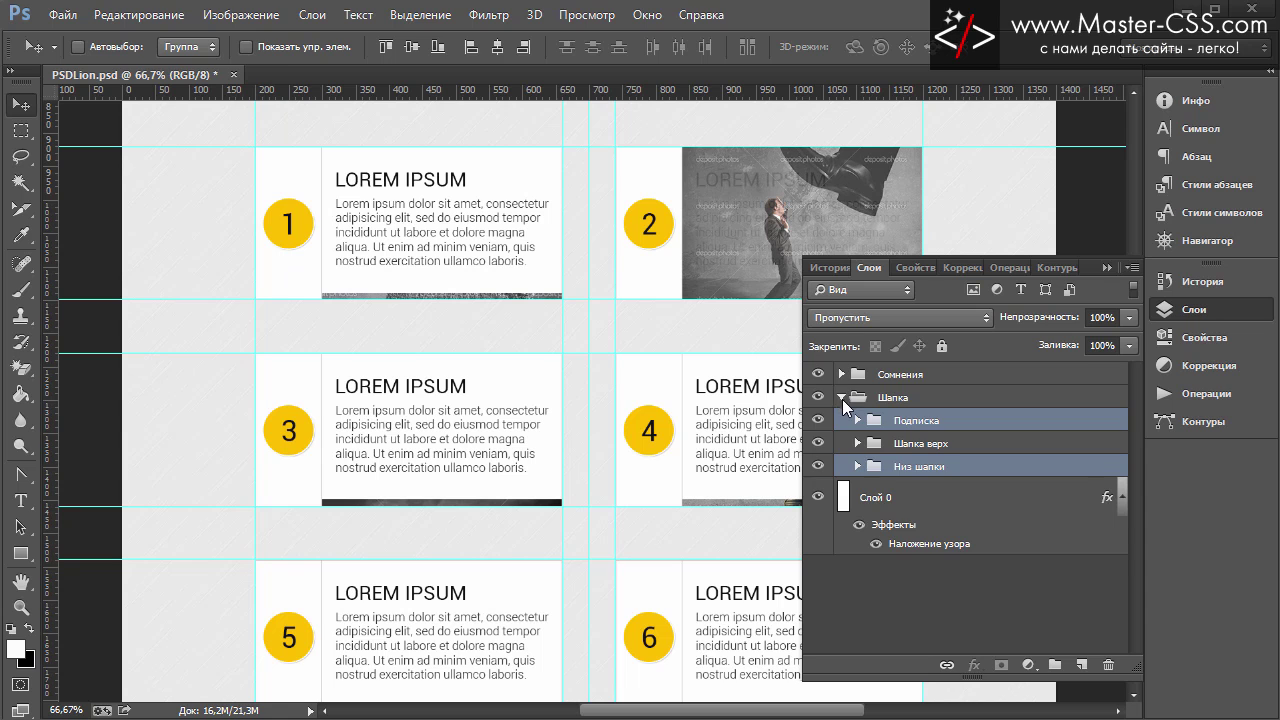
click(842, 397)
scroll(652, 398, up, 3)
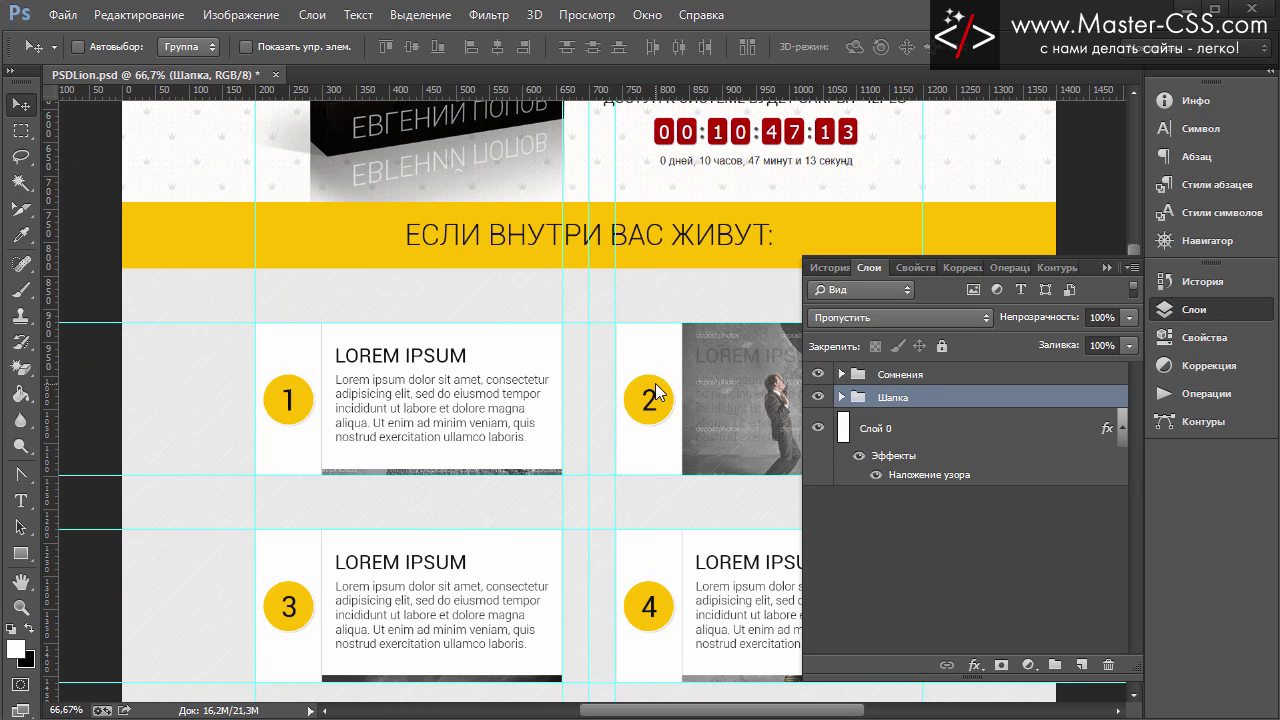
scroll(764, 489, down, 2)
scroll(683, 474, down, 4)
scroll(677, 500, down, 4)
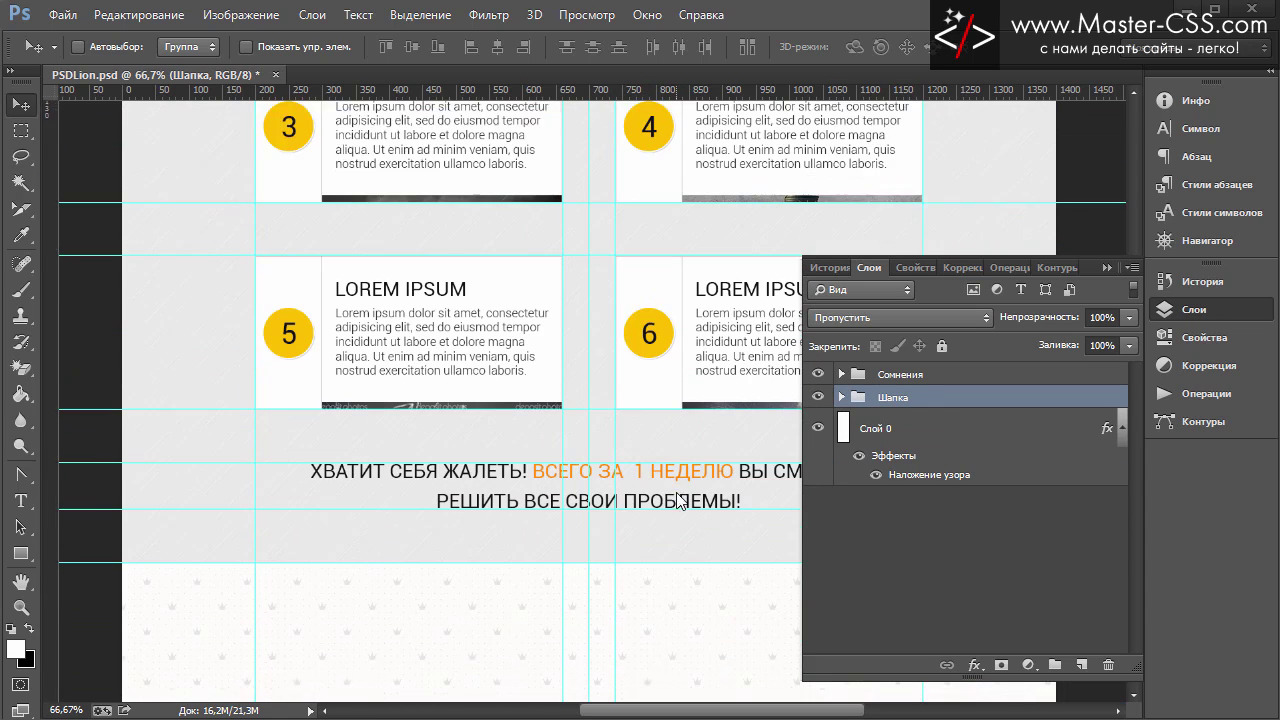
scroll(671, 495, down, 2)
scroll(672, 495, down, 3)
scroll(654, 503, down, 2)
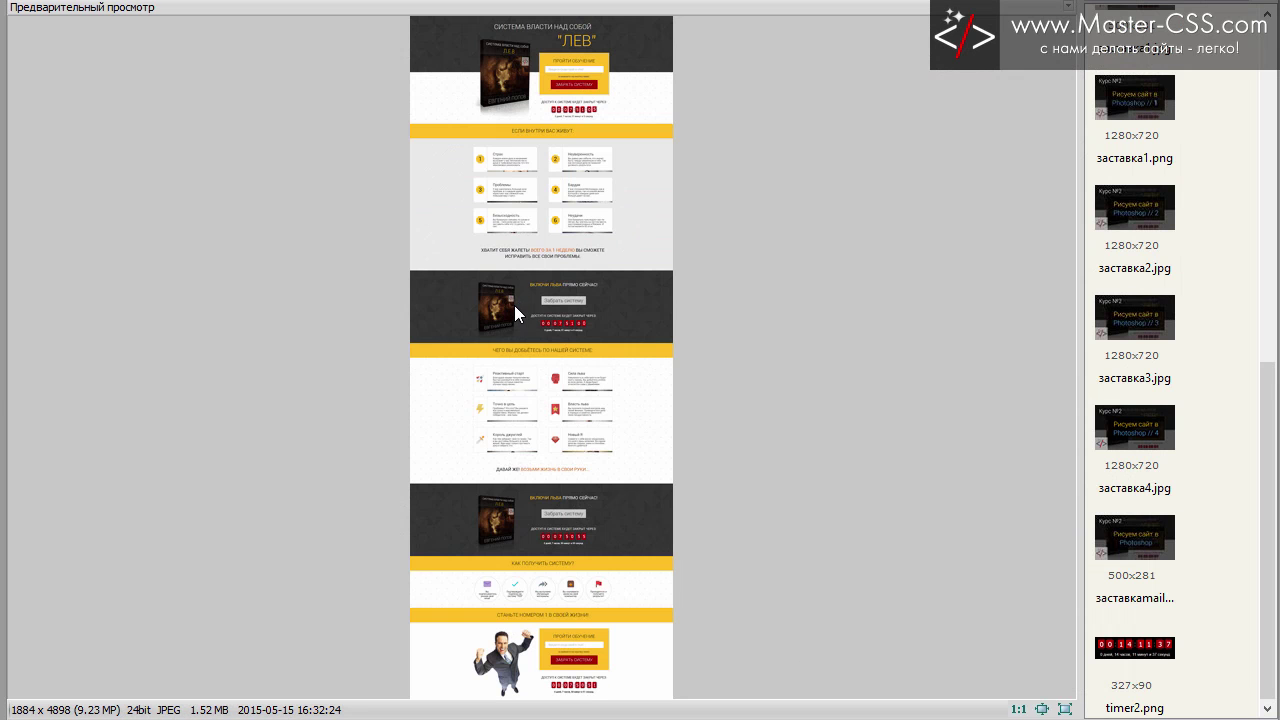
click(513, 305)
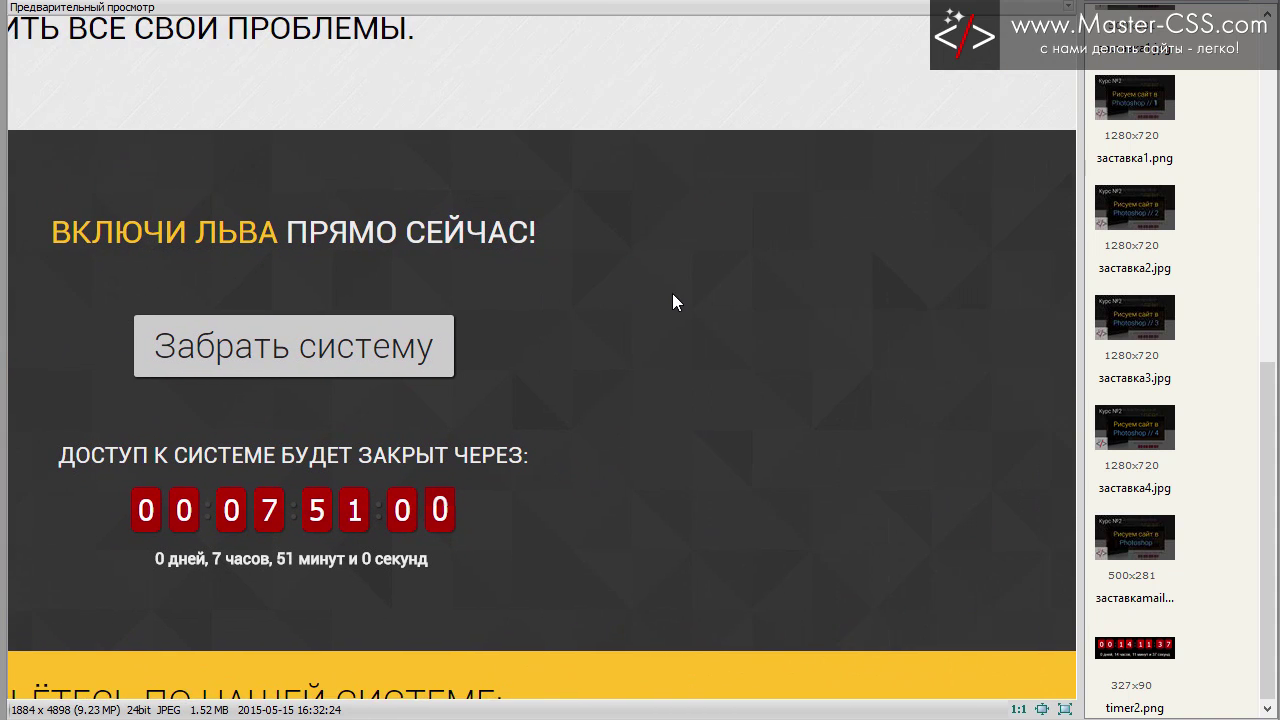
click(555, 300)
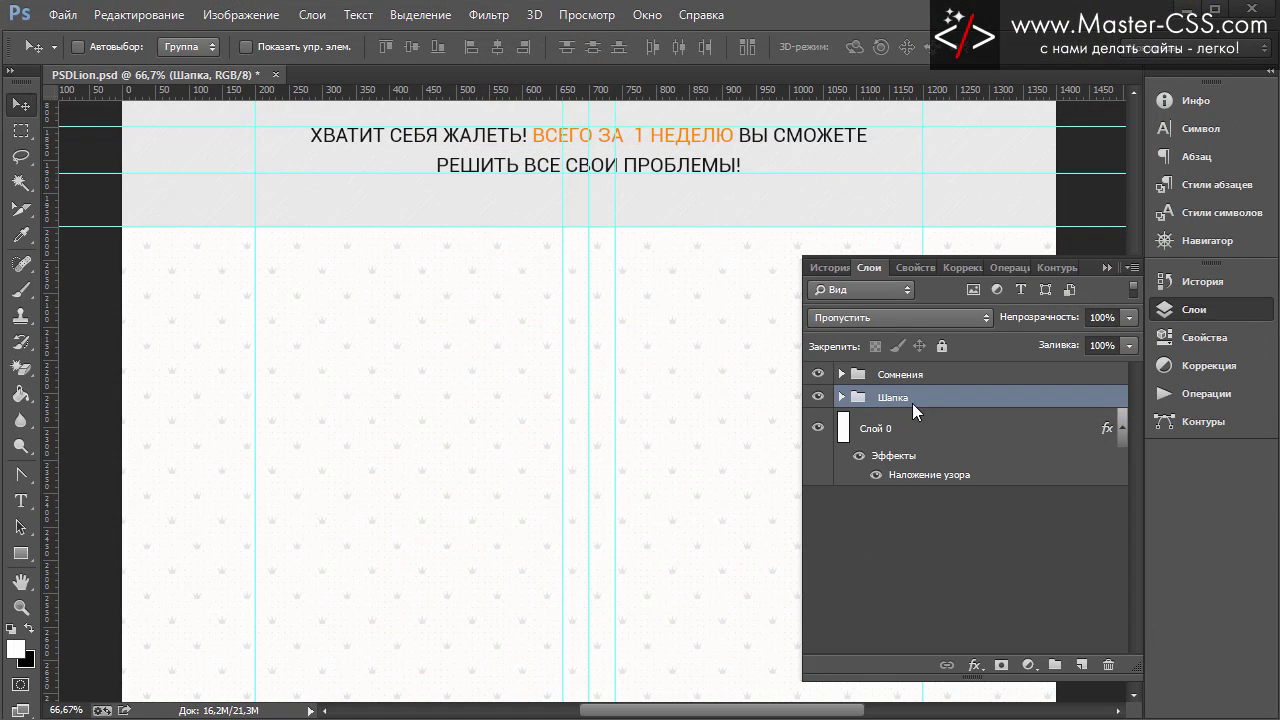
Step: Create a new layer group above Шапка and name it Блок подписки
click(1054, 665)
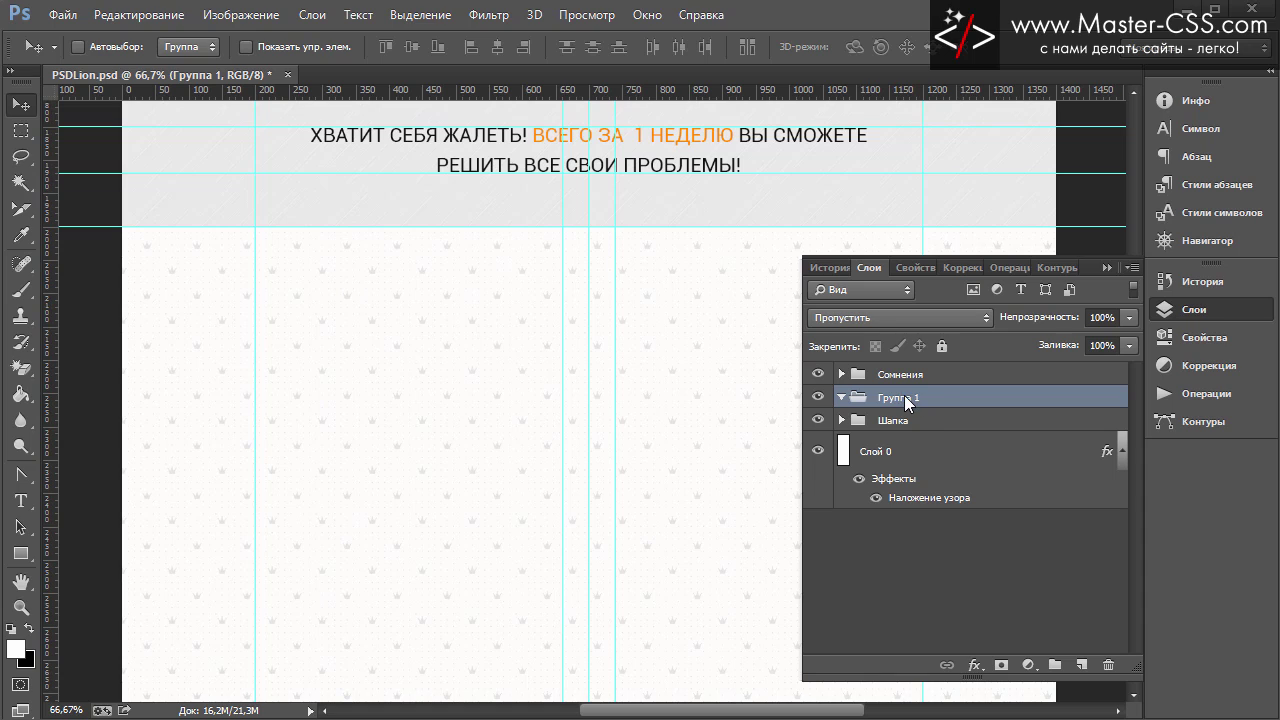
double_click(904, 396)
text(<kjr)
text(иски)
key(Return)
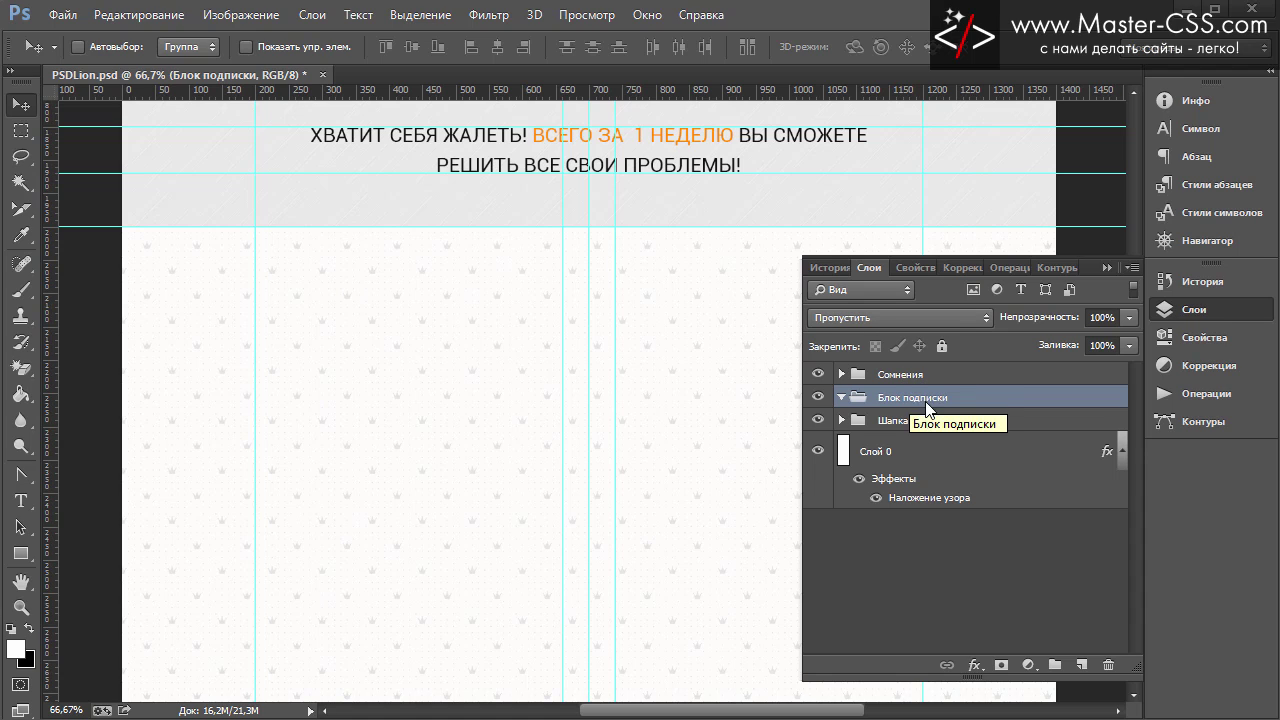
Step: Rename the group from Блок подписки to Блок напоминания
double_click(930, 399)
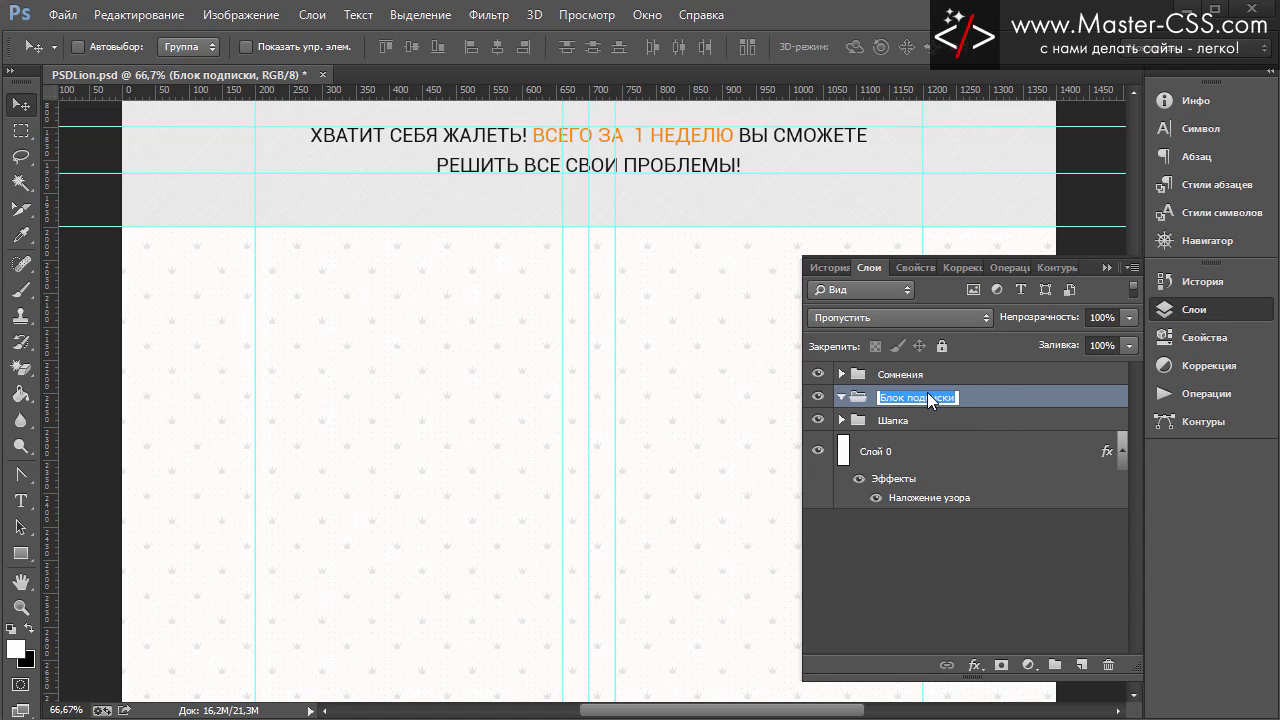
click(930, 399)
key(BackSpace)
key(BackSpace)
key(BackSpace)
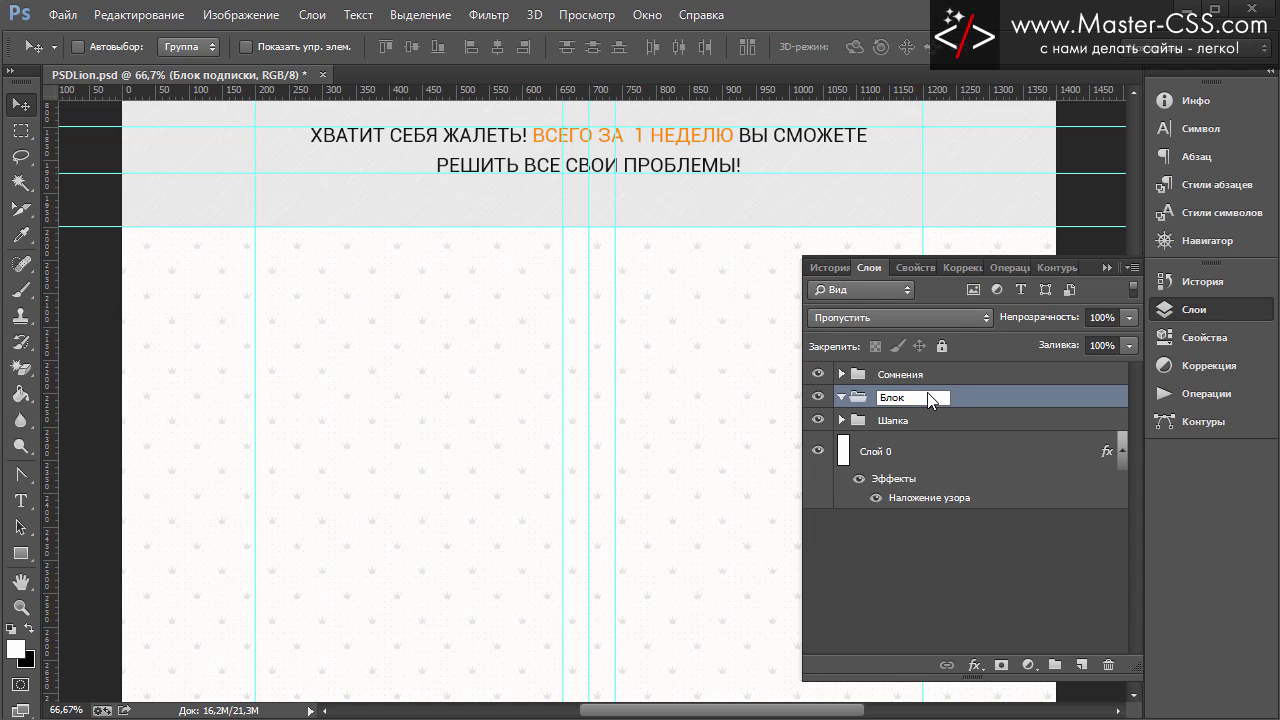
text(напоми)
text(нания)
key(Return)
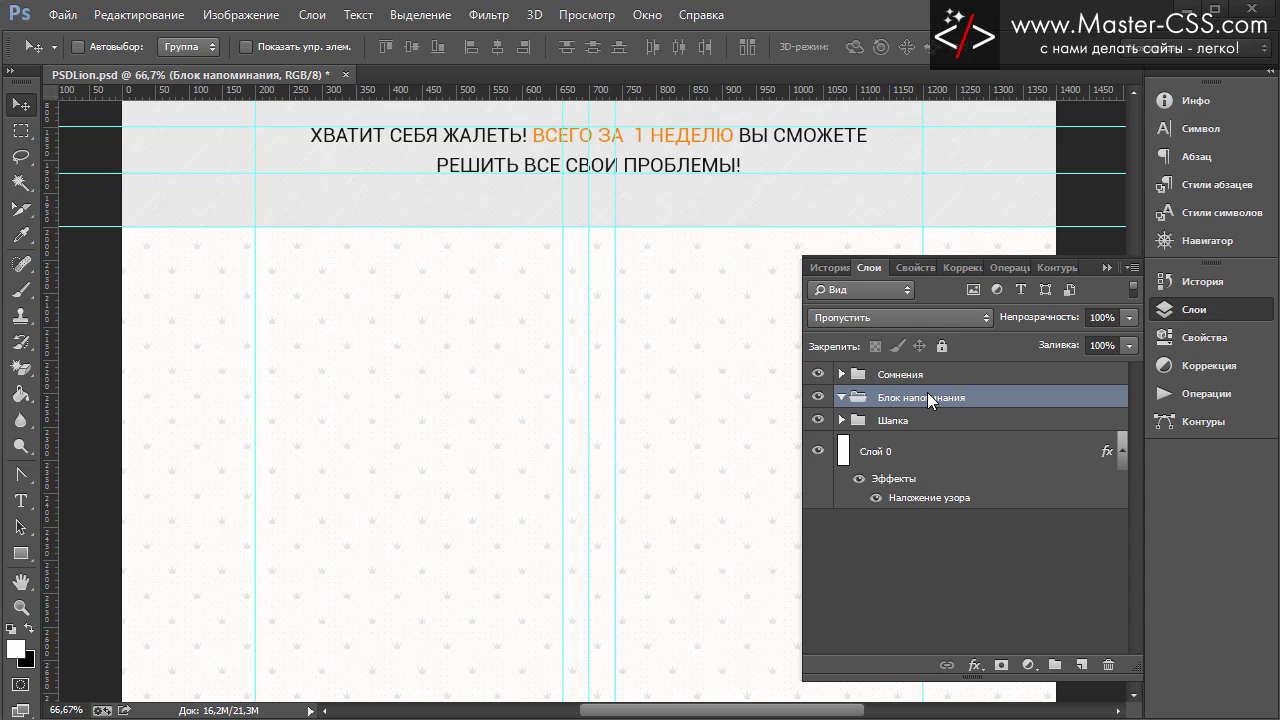
scroll(503, 406, down, 1)
scroll(503, 406, up, 1)
Step: Draw a 1580×925 rectangle in the Блок напоминания group with the Rectangle tool
click(12, 556)
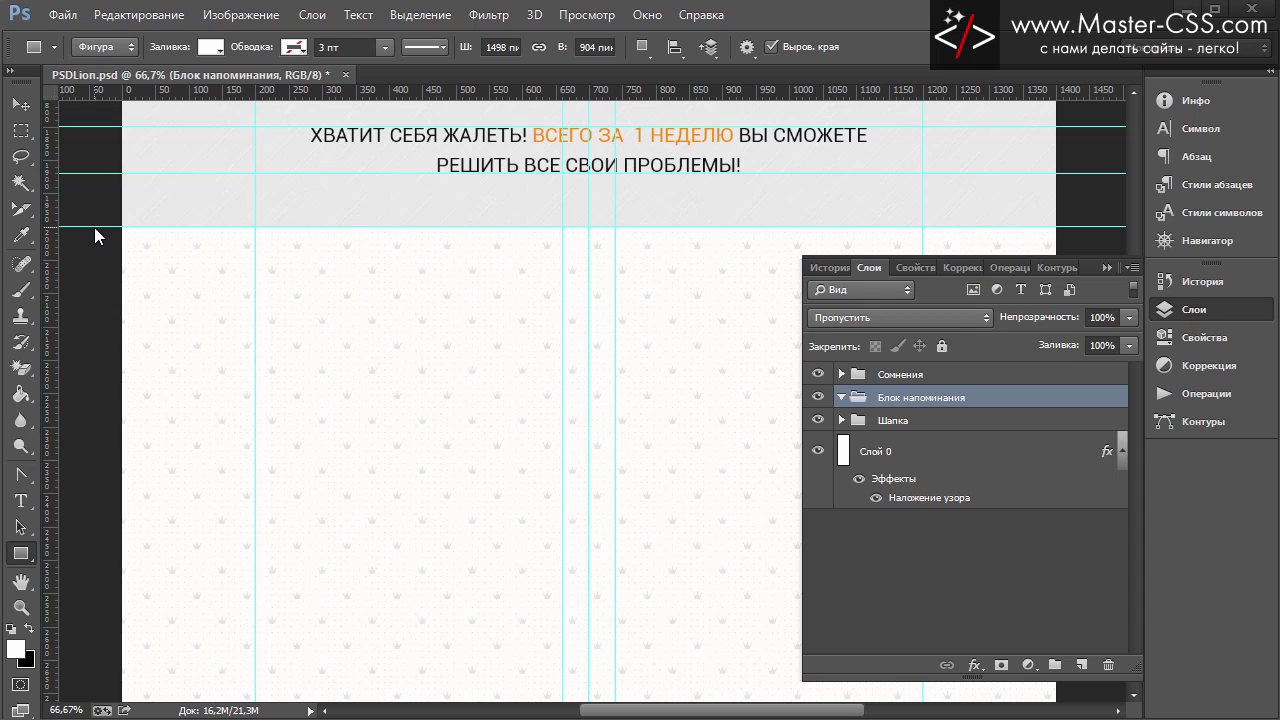
mouse_move(94, 227)
mouse_down()
mouse_move(1013, 665)
mouse_move(1030, 698)
mouse_up()
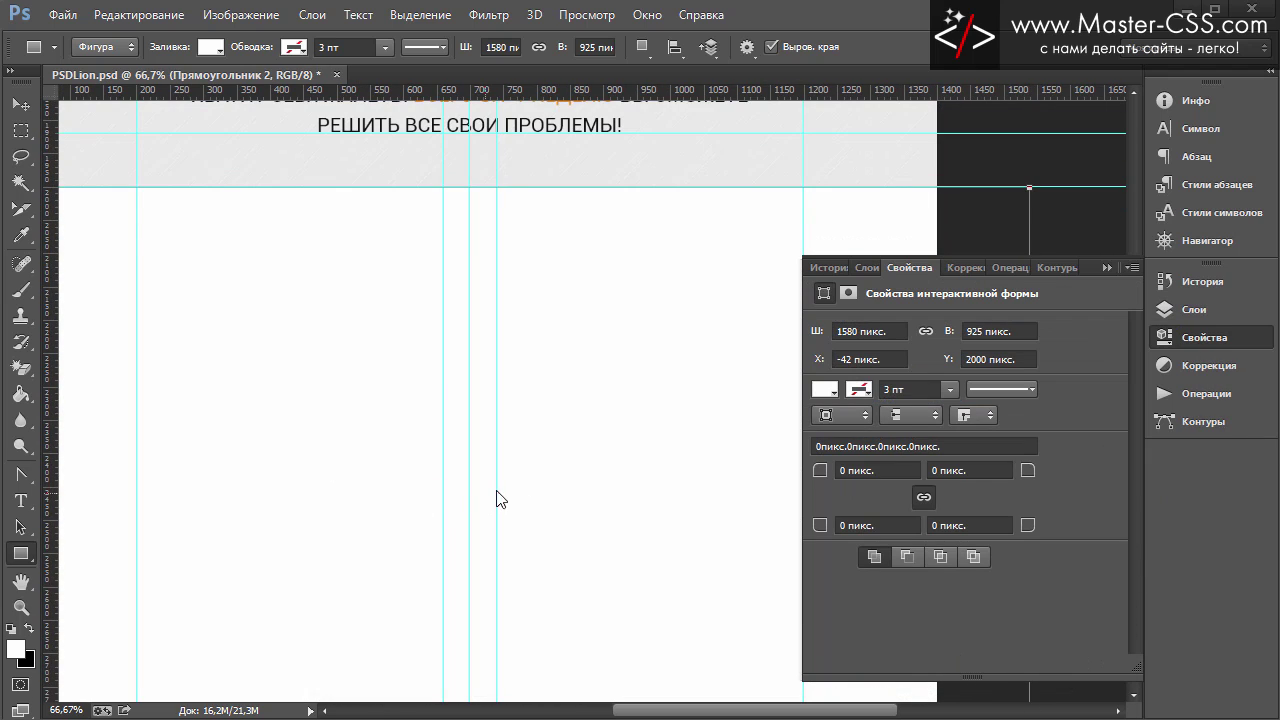
click(1173, 307)
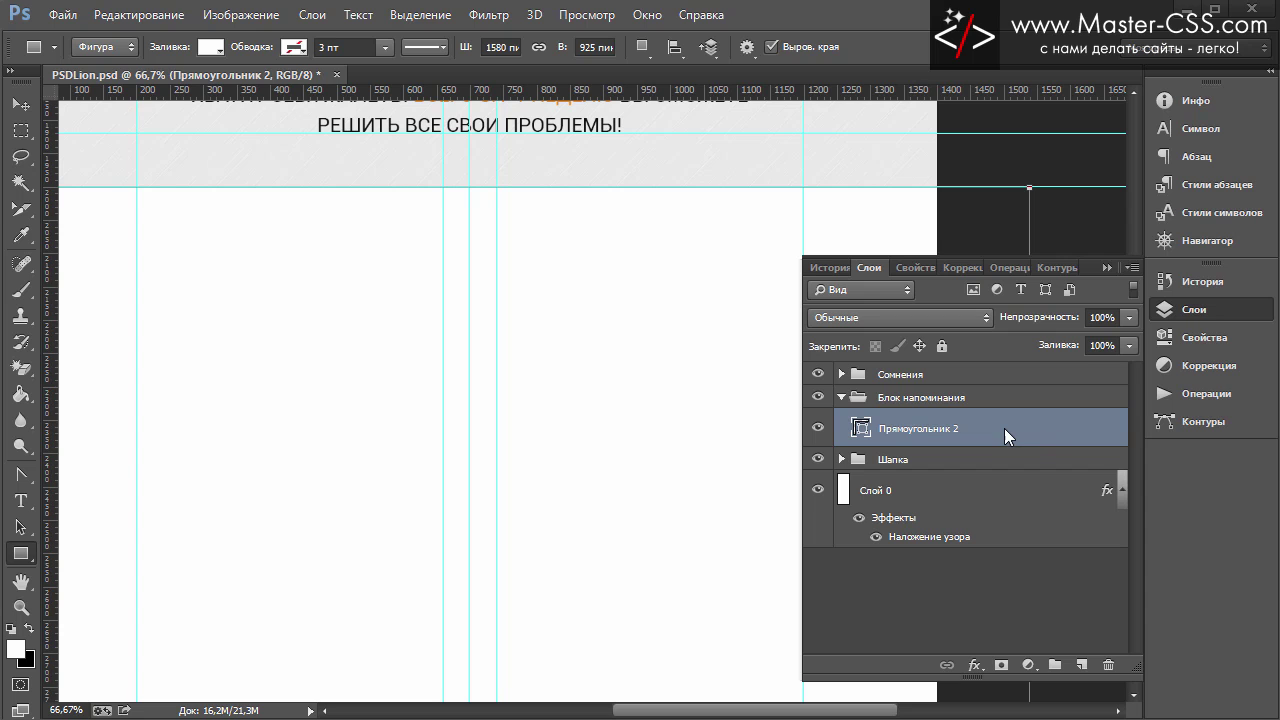
Step: Give the rectangle a dark geometric Pattern Overlay at 100% scale
double_click(1004, 428)
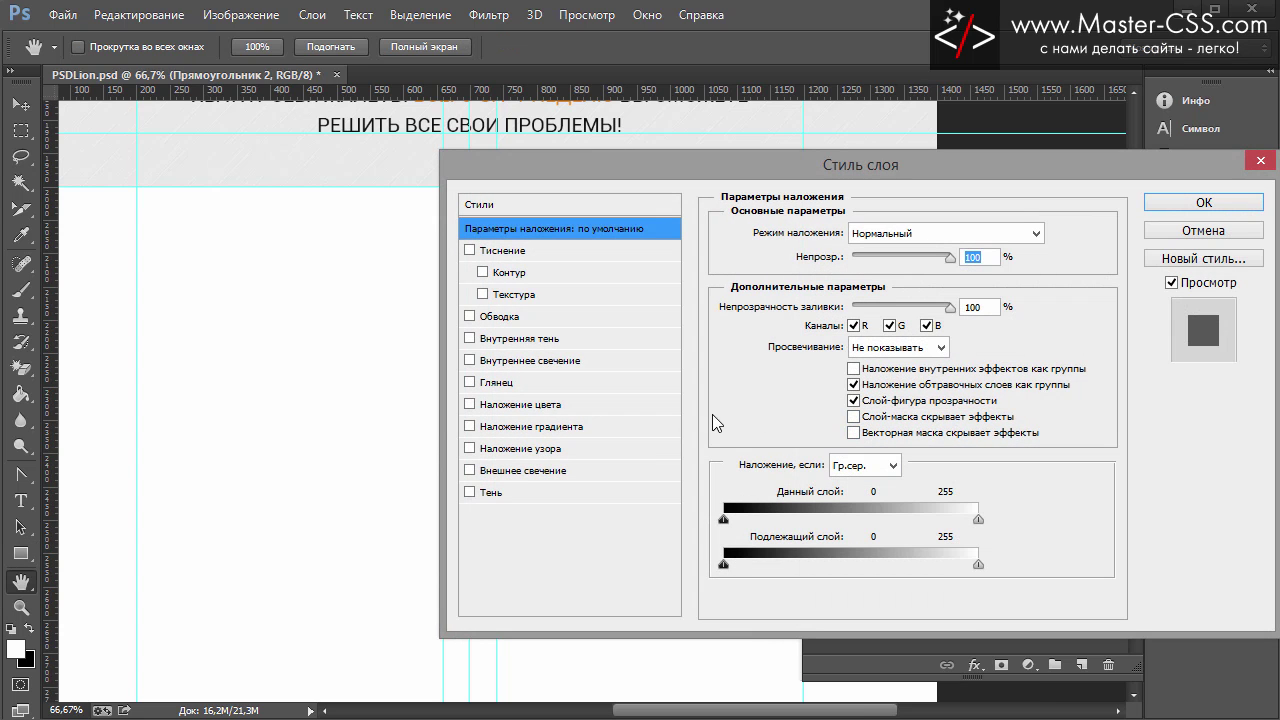
click(469, 448)
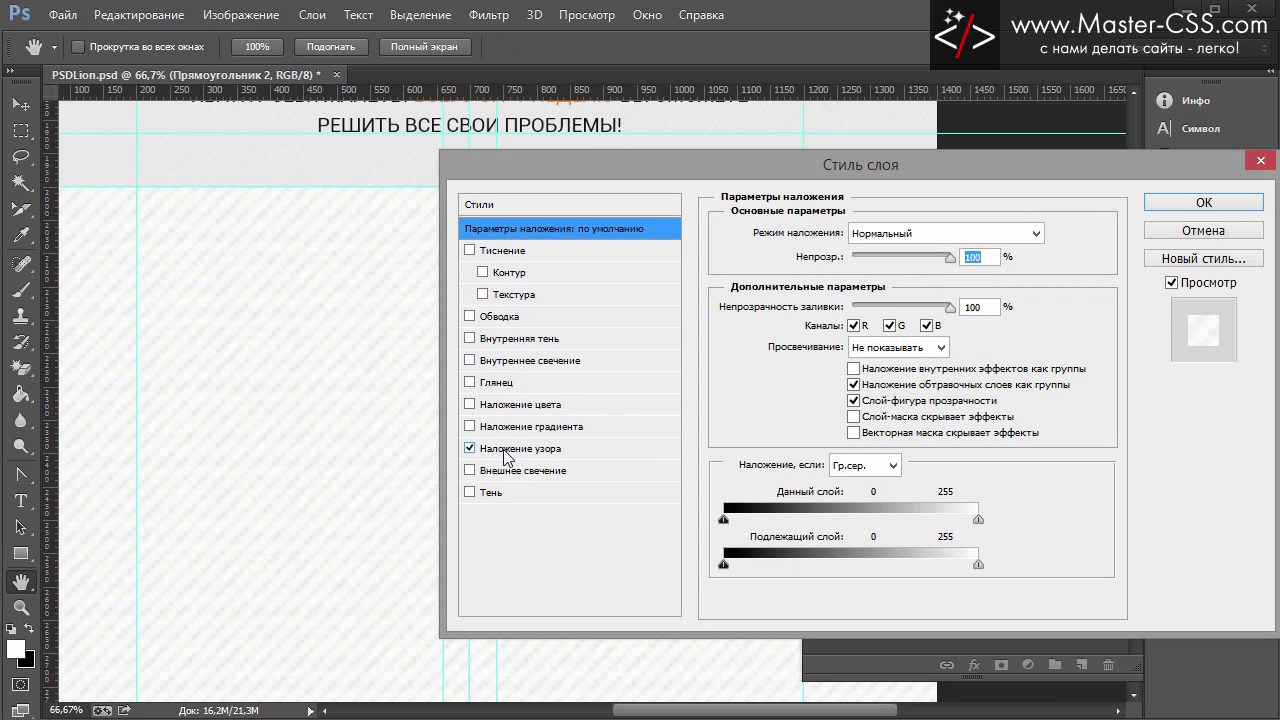
click(510, 448)
double_click(948, 345)
text(100)
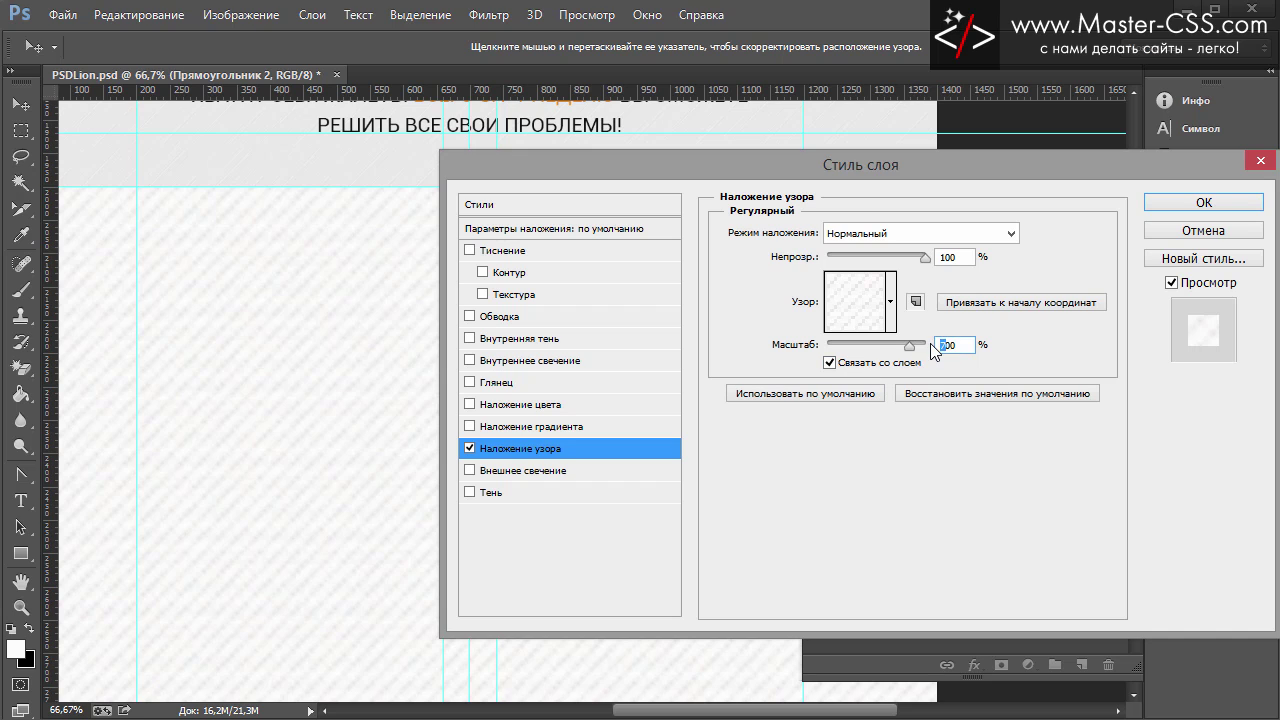
click(890, 301)
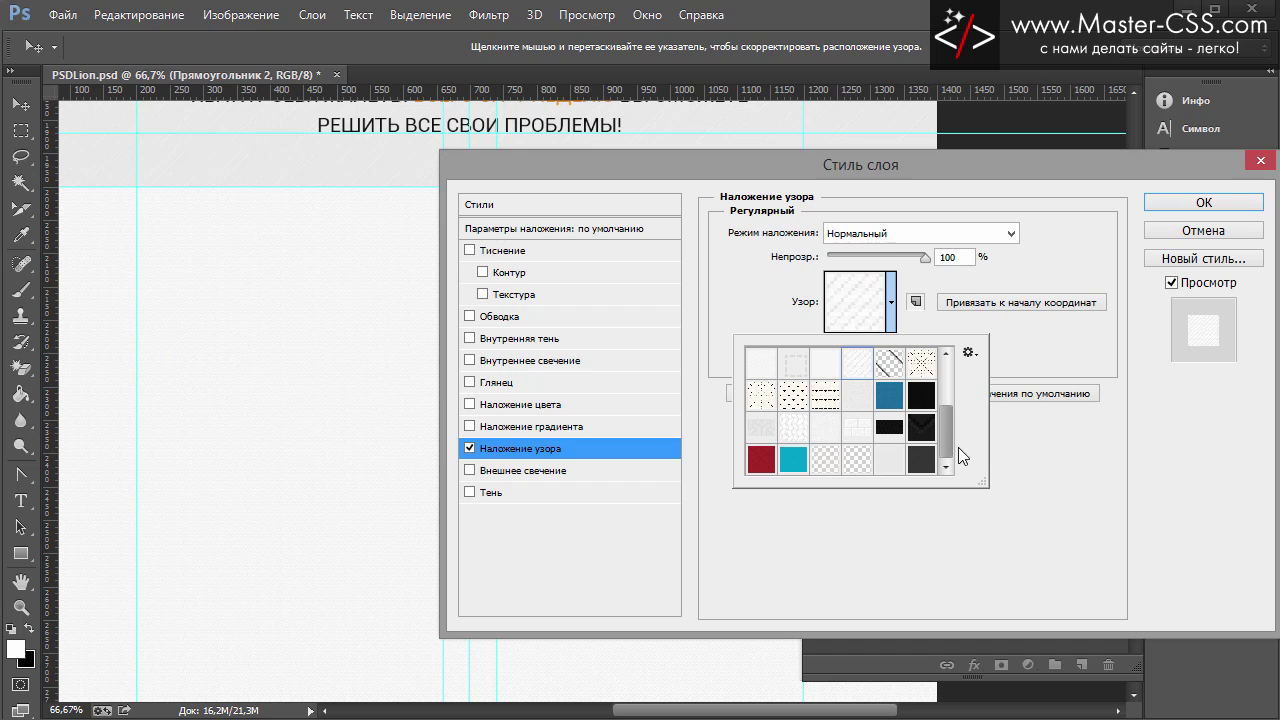
click(920, 466)
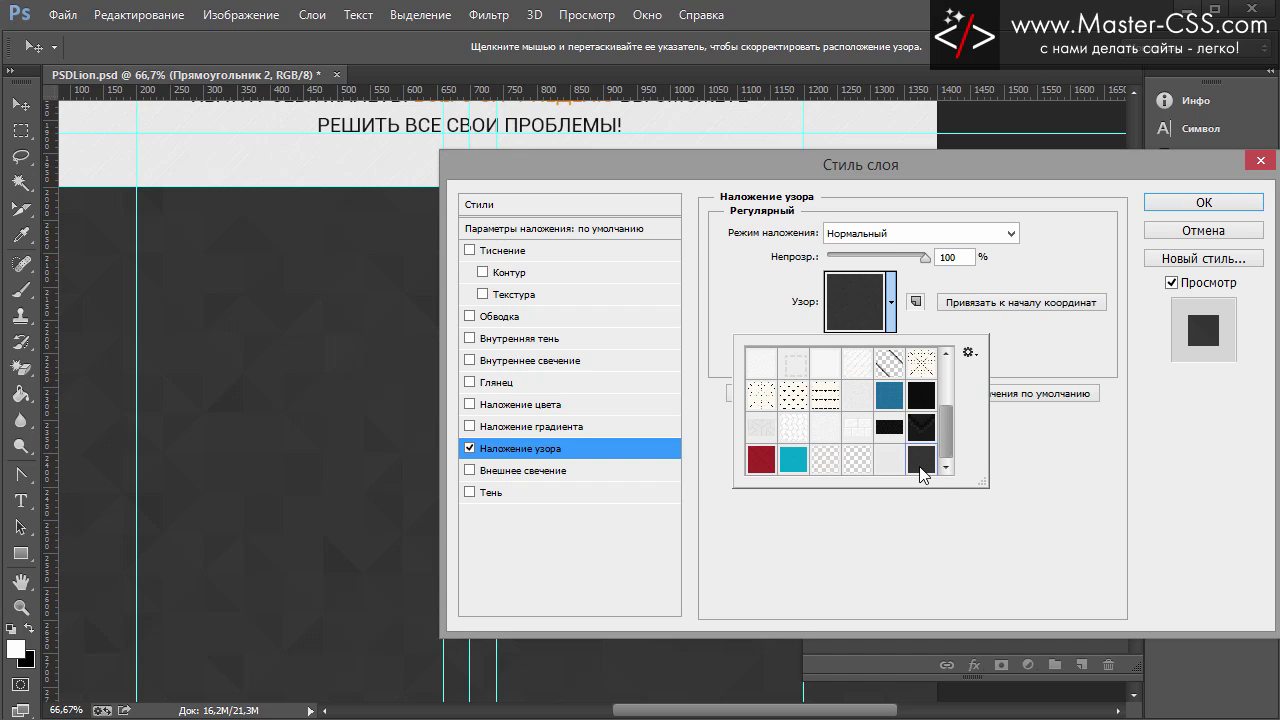
click(1088, 342)
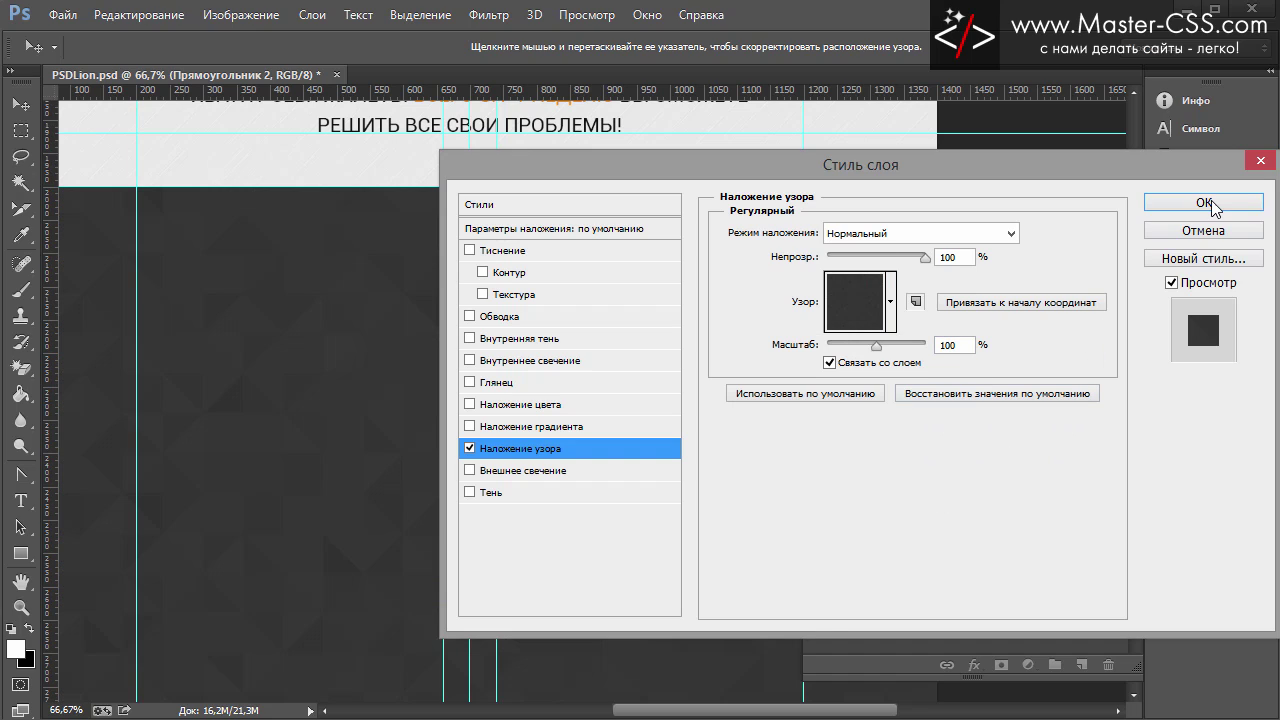
click(1203, 203)
Step: Expand the Шапка group and its Шапка верх subgroup in the Layers panel
mouse_move(710, 712)
mouse_down()
mouse_move(652, 712)
mouse_move(702, 712)
mouse_up()
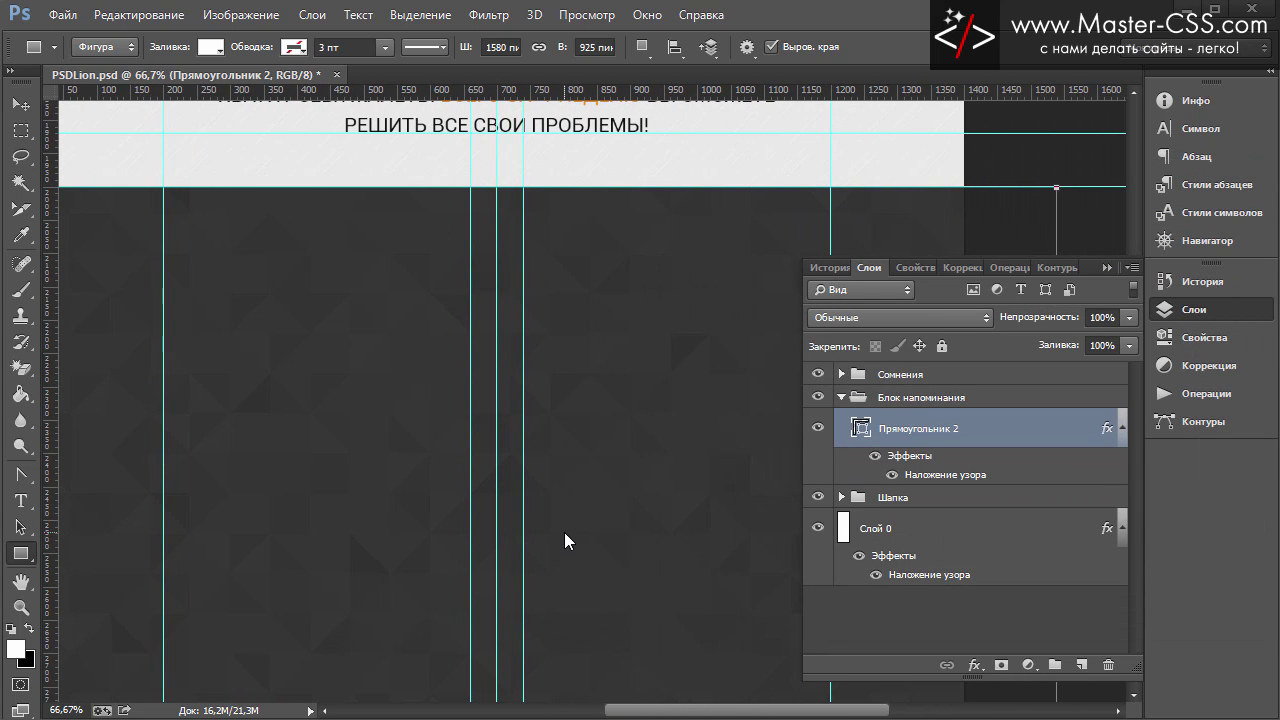
scroll(716, 511, up, 2)
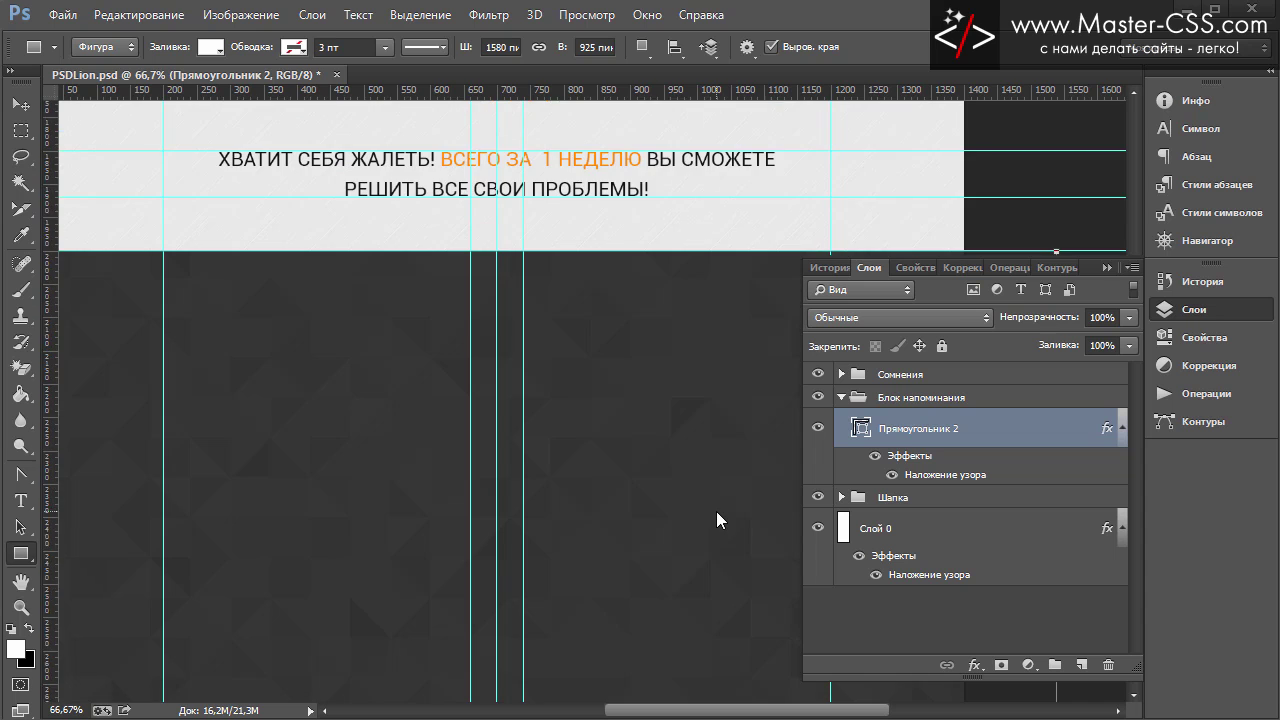
scroll(721, 510, up, 3)
scroll(729, 507, up, 4)
scroll(793, 515, up, 6)
scroll(793, 515, up, 6)
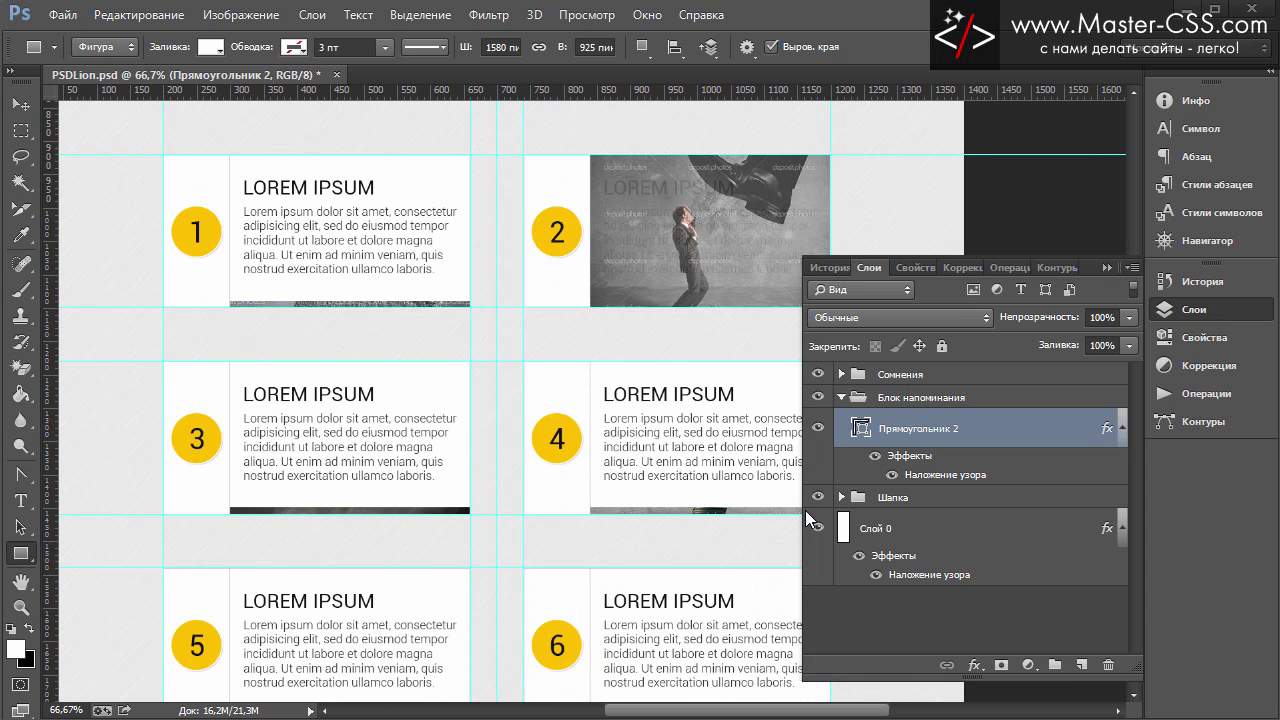
scroll(720, 465, up, 1)
scroll(718, 453, up, 7)
scroll(720, 447, up, 7)
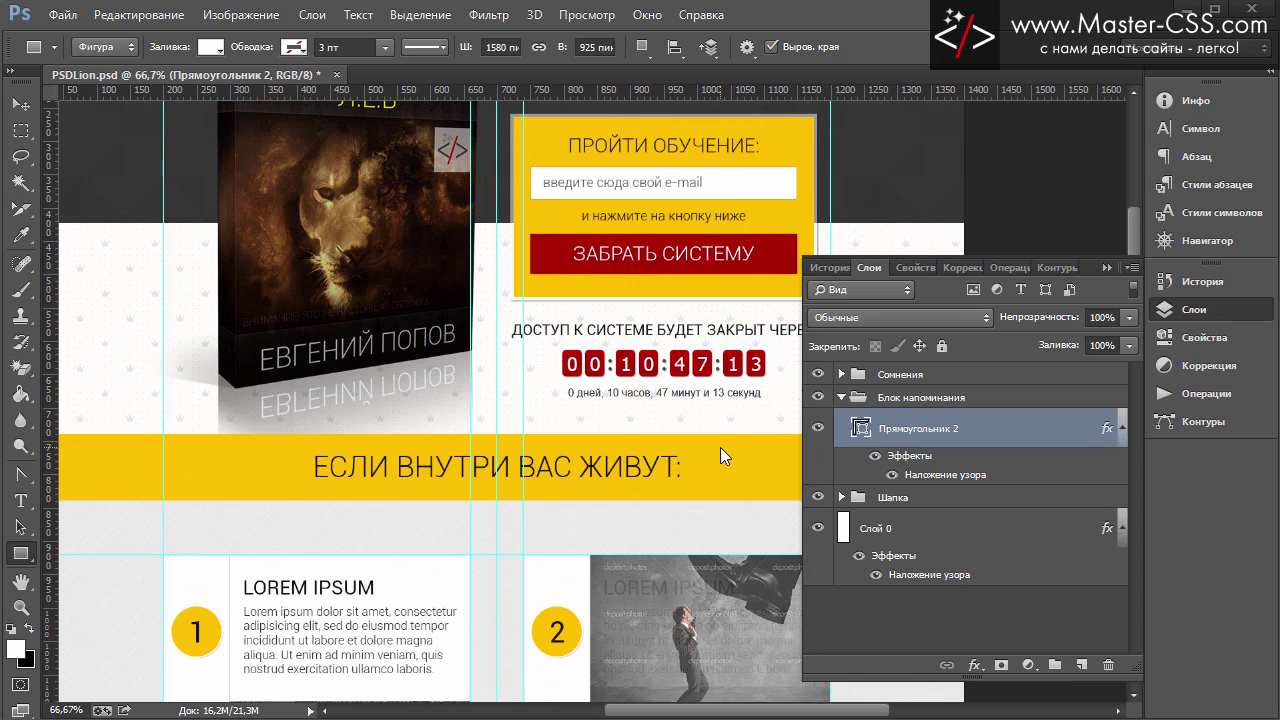
scroll(722, 450, up, 4)
scroll(724, 452, up, 1)
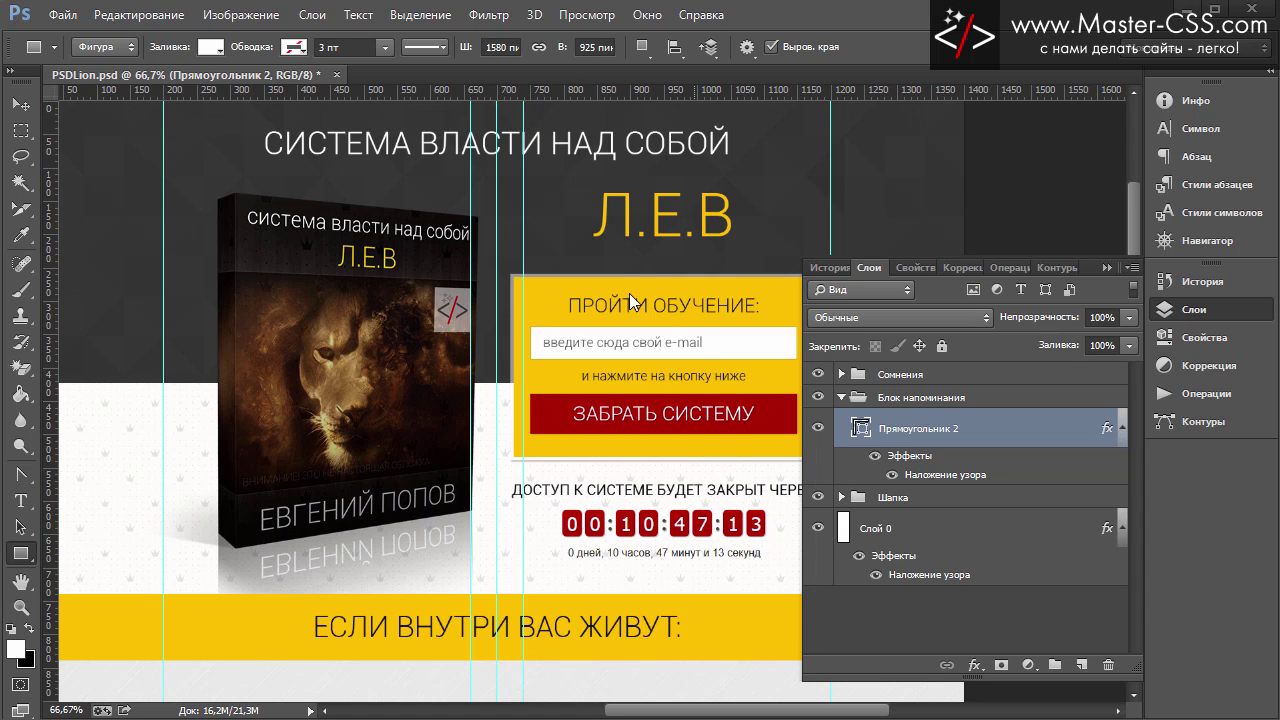
click(842, 497)
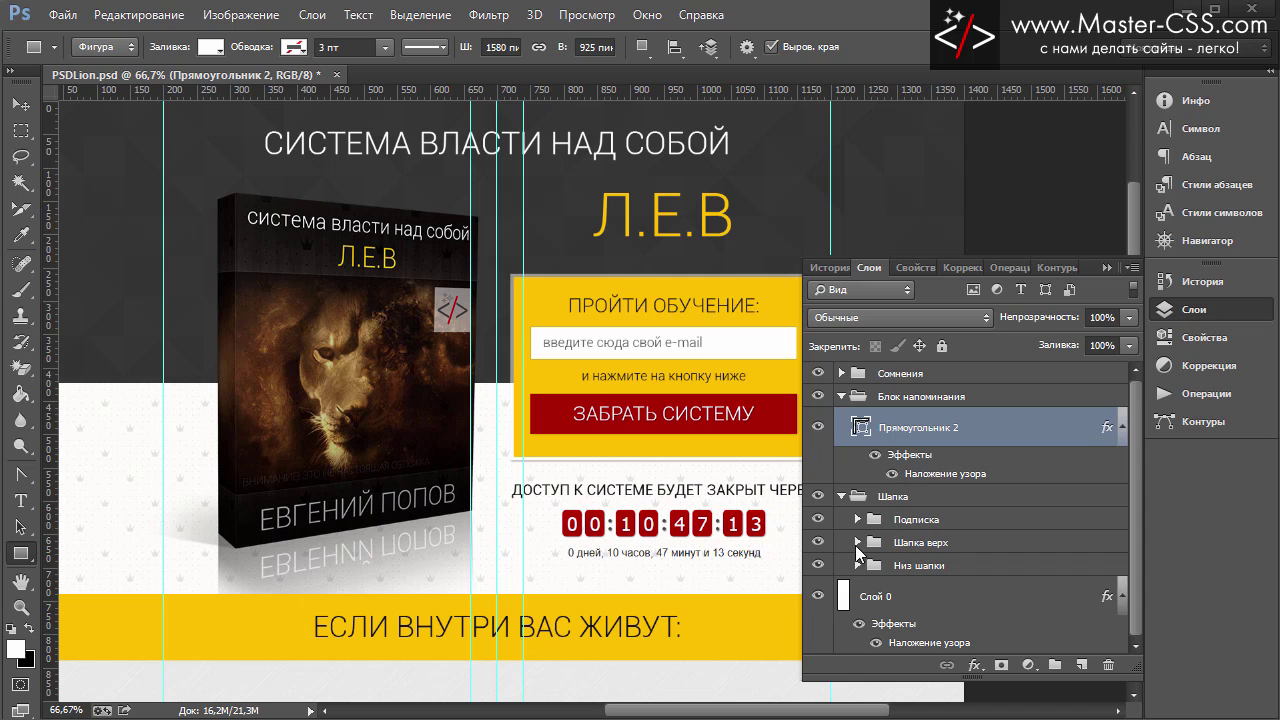
click(857, 542)
Step: Duplicate the lionbox layer and move the copy into Блок напоминания above the rectangle
click(943, 602)
scroll(970, 590, down, 2)
scroll(966, 588, down, 2)
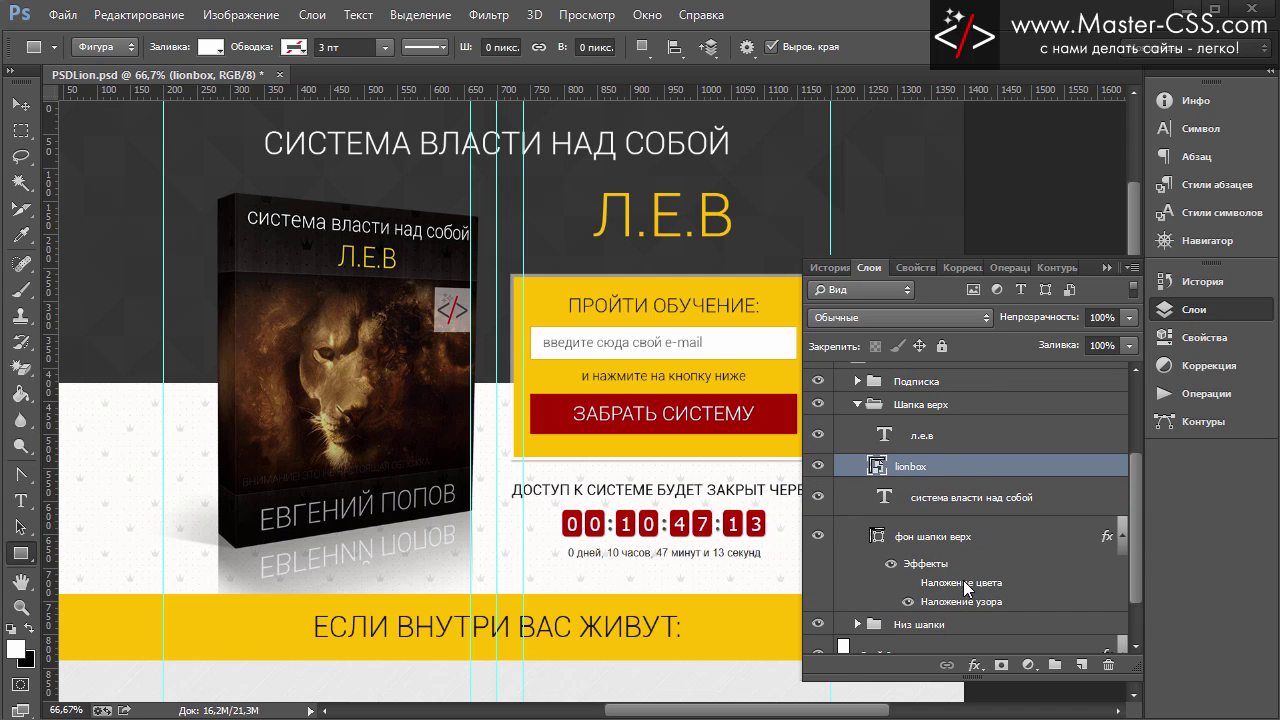
drag(964, 468, 1081, 670)
scroll(958, 560, up, 3)
scroll(960, 586, up, 1)
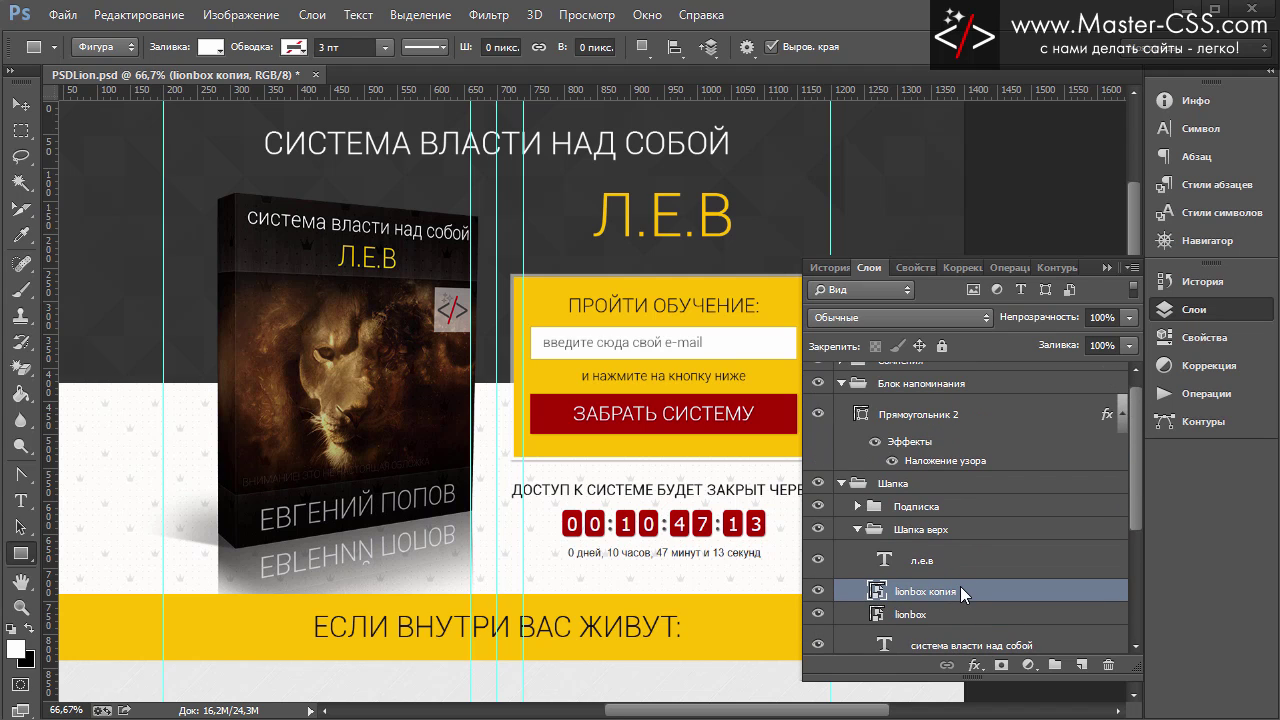
drag(960, 588, 975, 412)
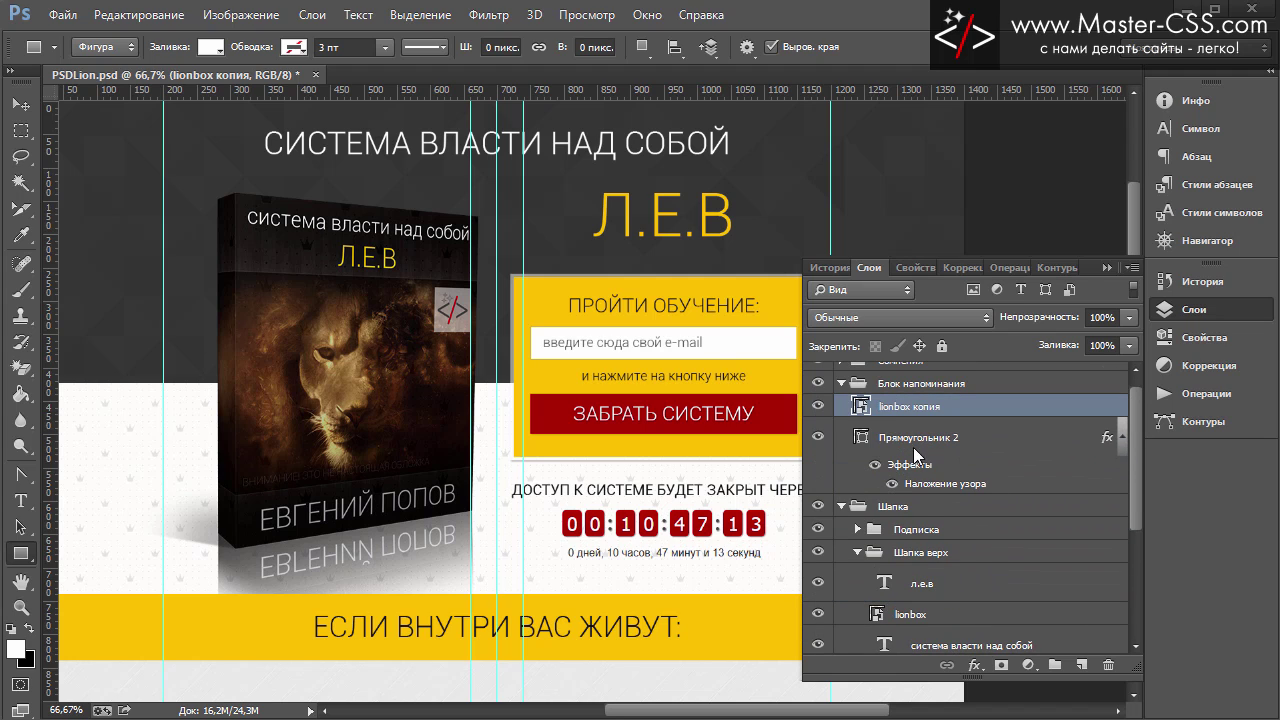
Step: Rename Прямоугольник 2 to фон and the lionbox copy to lionbox
double_click(915, 442)
text(фон)
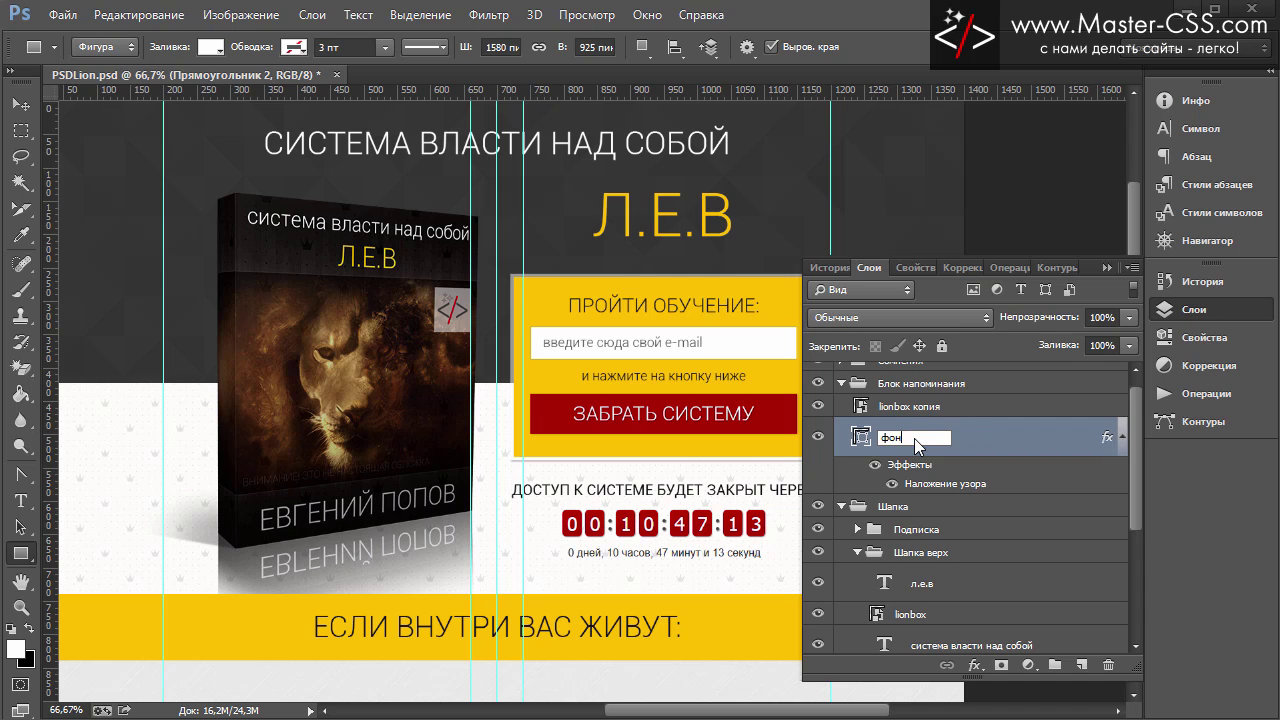
key(Return)
double_click(920, 408)
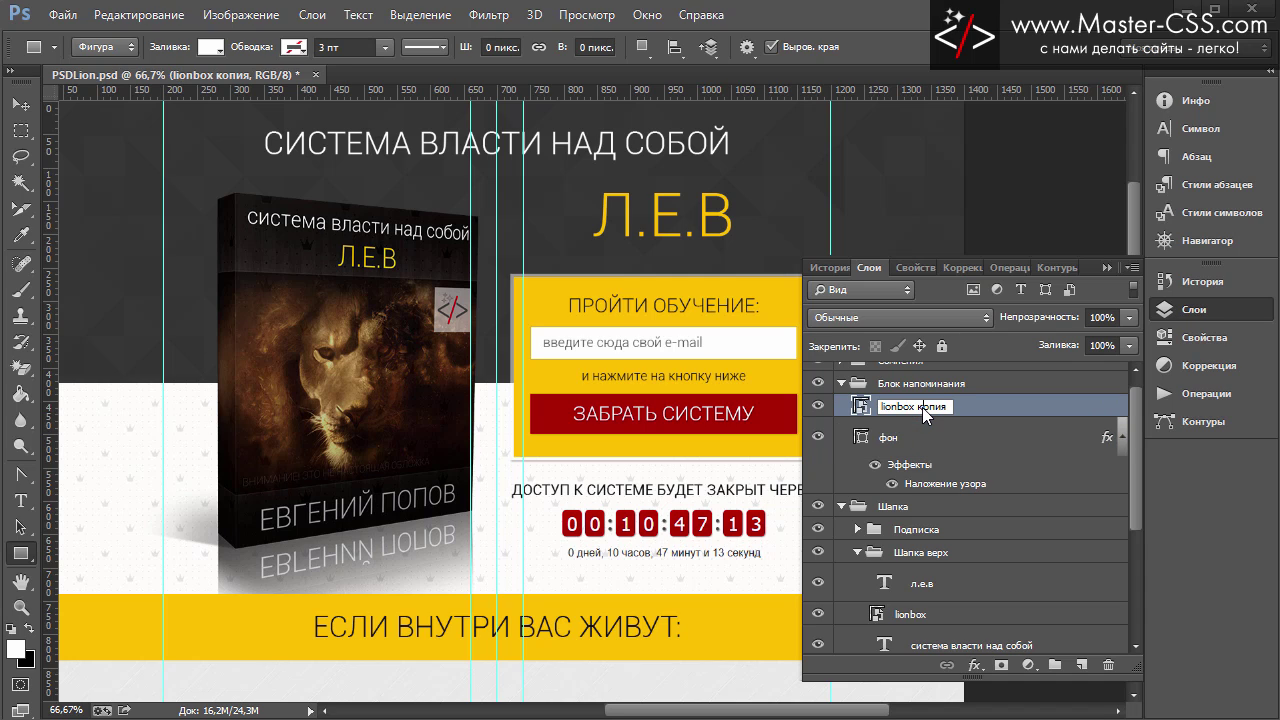
drag(918, 408, 982, 407)
key(BackSpace)
key(Return)
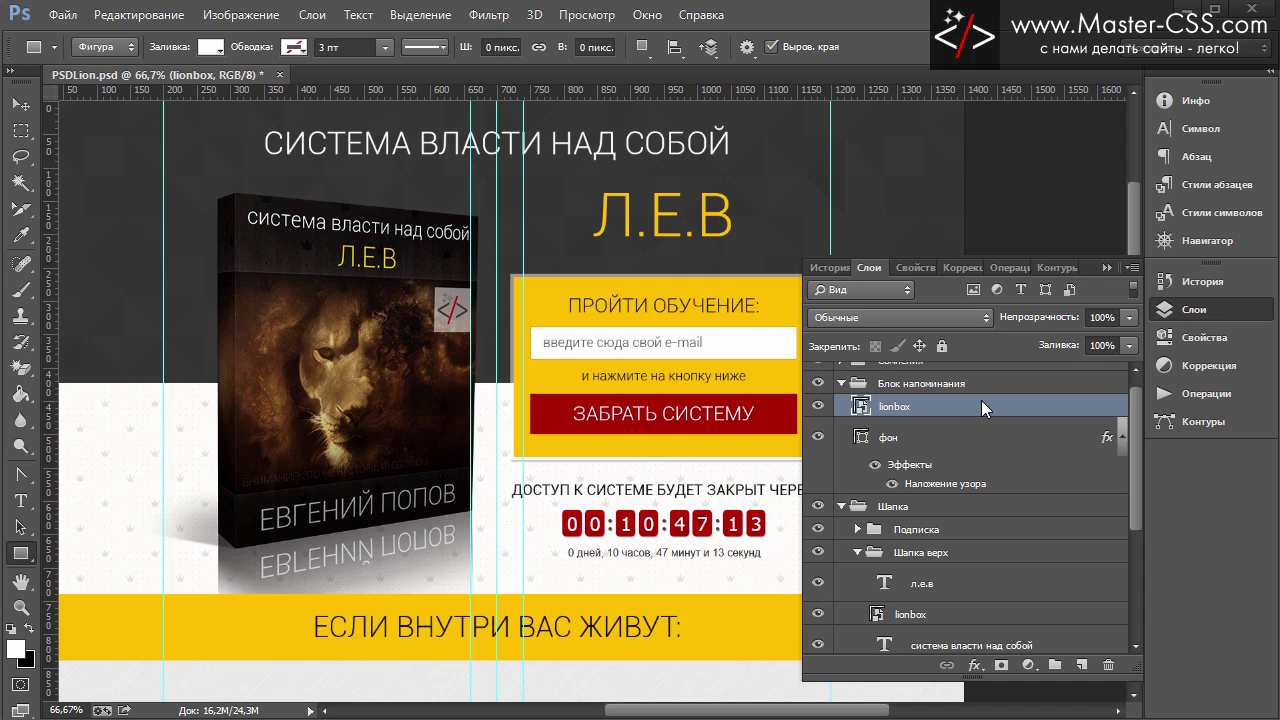
Step: Drag the lionbox copy down the page into the dark patterned block below 'ХВАТИТ СЕБЯ ЖАЛЕТЬ!'
click(1107, 267)
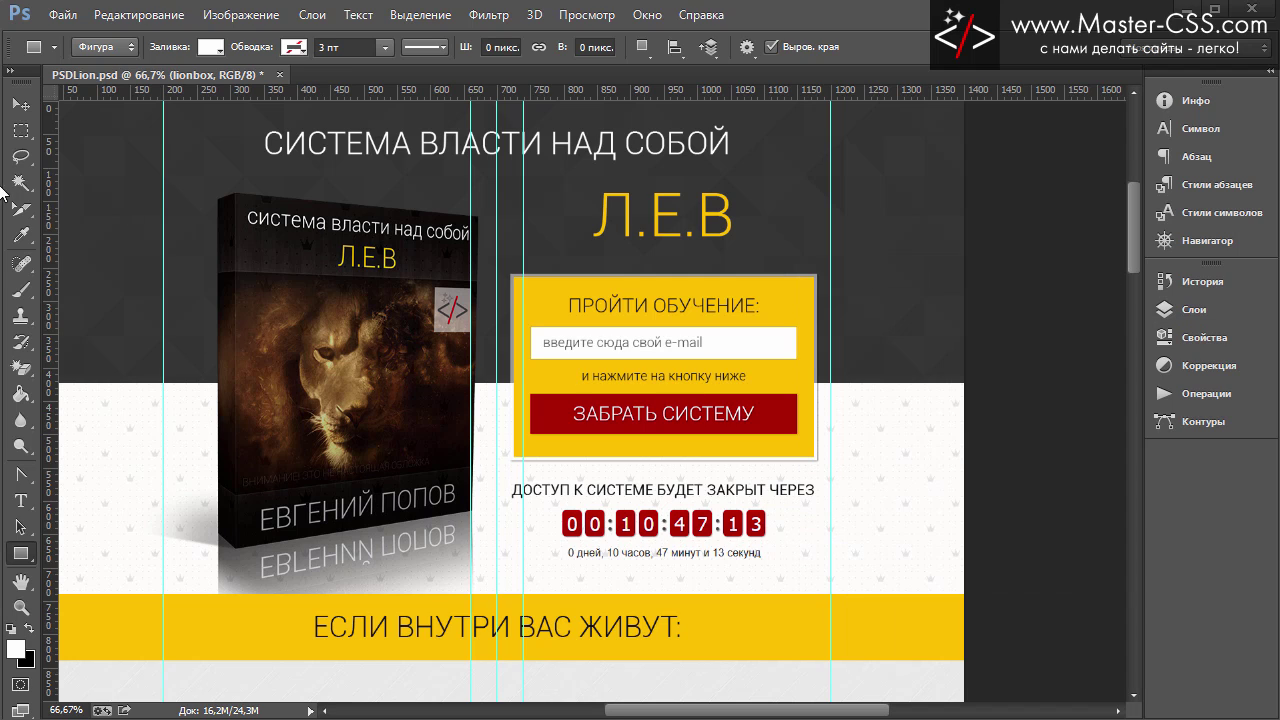
key(v)
mouse_move(339, 346)
mouse_down()
mouse_move(335, 452)
mouse_move(420, 505)
mouse_up()
scroll(418, 538, down, 3)
scroll(418, 538, down, 2)
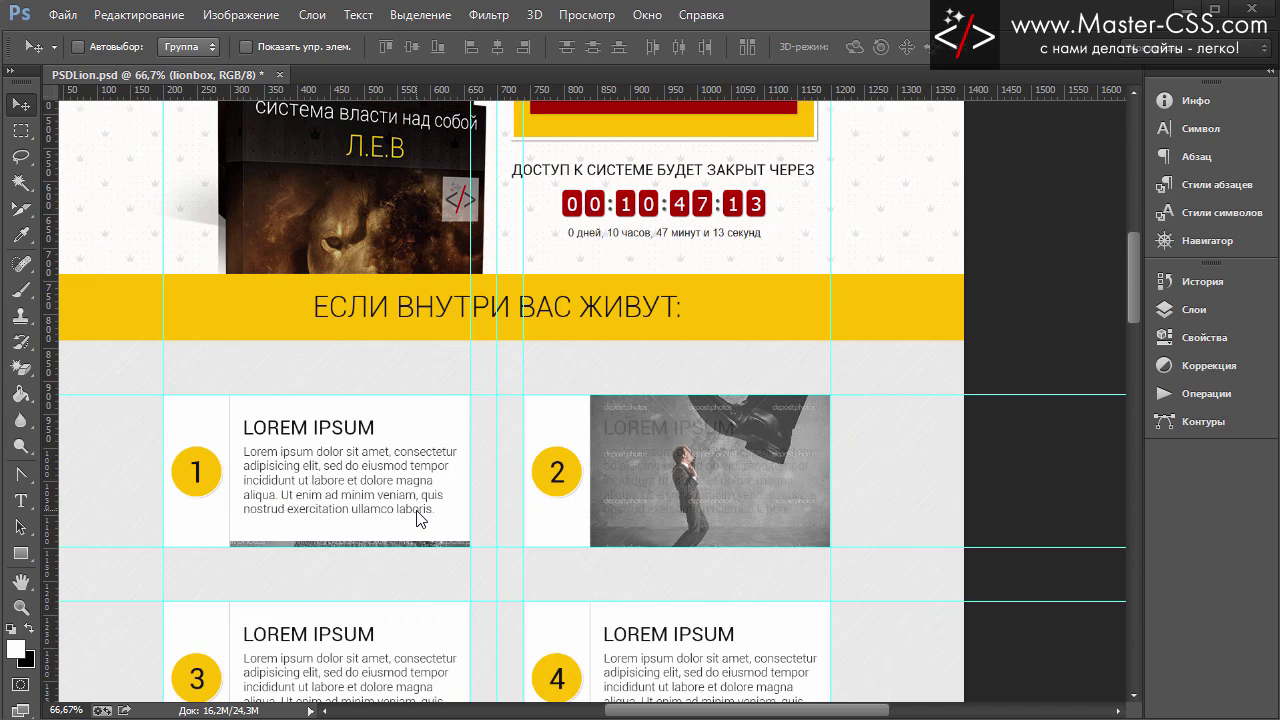
scroll(420, 517, down, 3)
scroll(420, 514, down, 2)
scroll(420, 503, down, 3)
scroll(418, 490, down, 3)
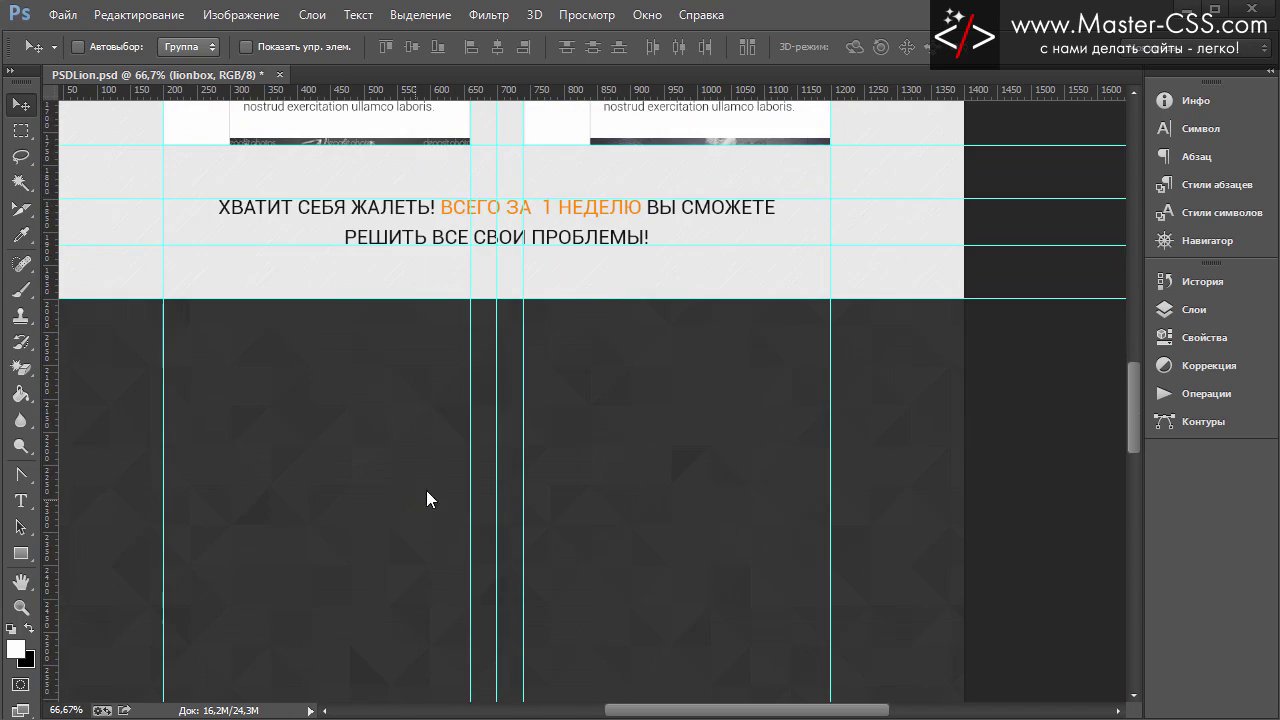
drag(352, 192, 378, 638)
scroll(454, 418, down, 2)
scroll(470, 428, down, 1)
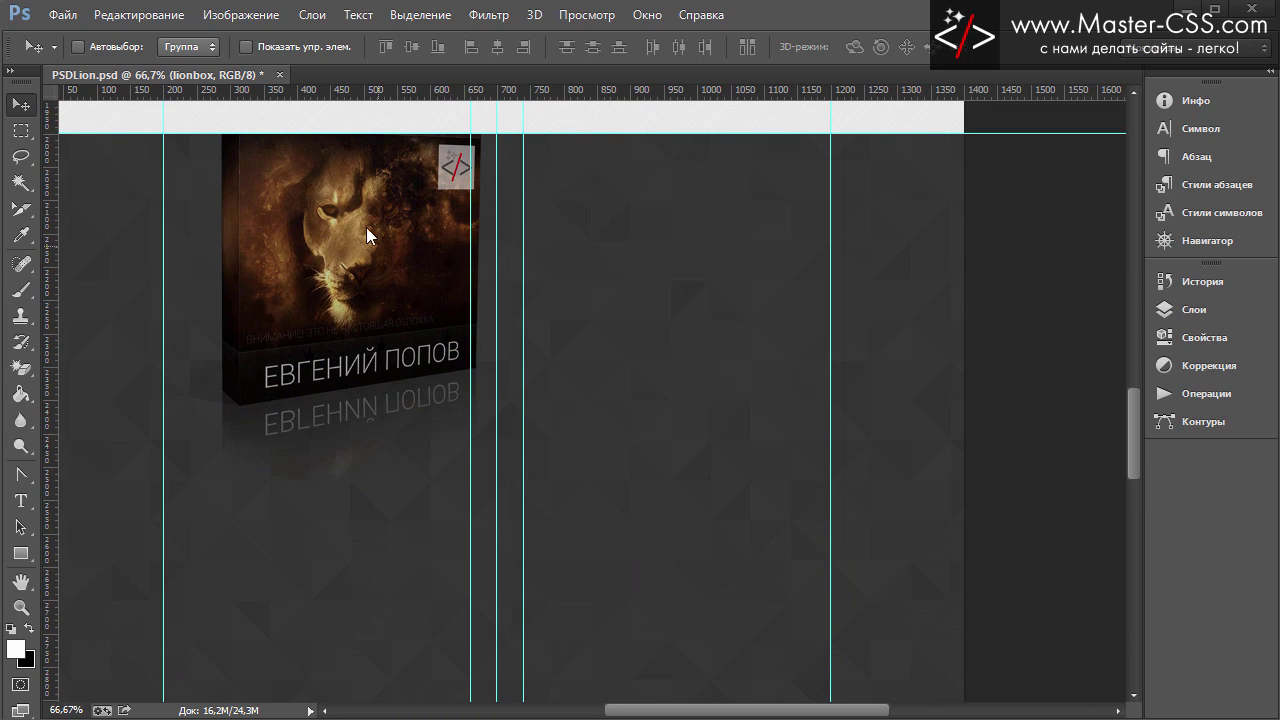
mouse_move(366, 227)
mouse_down()
mouse_move(338, 372)
mouse_move(357, 380)
mouse_move(359, 347)
mouse_up()
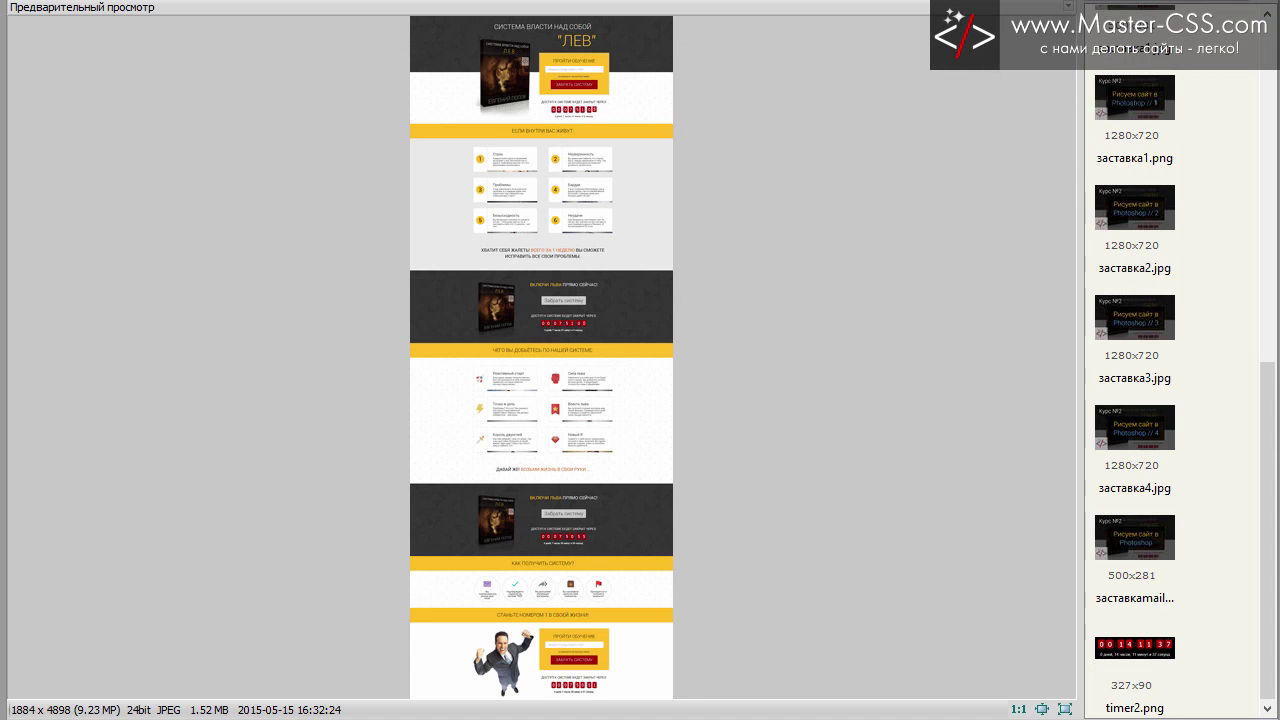
Step: Inspect the reference's lion-and-timer block at 1:1 in XnView, fit the page, then return to Photoshop
click(655, 512)
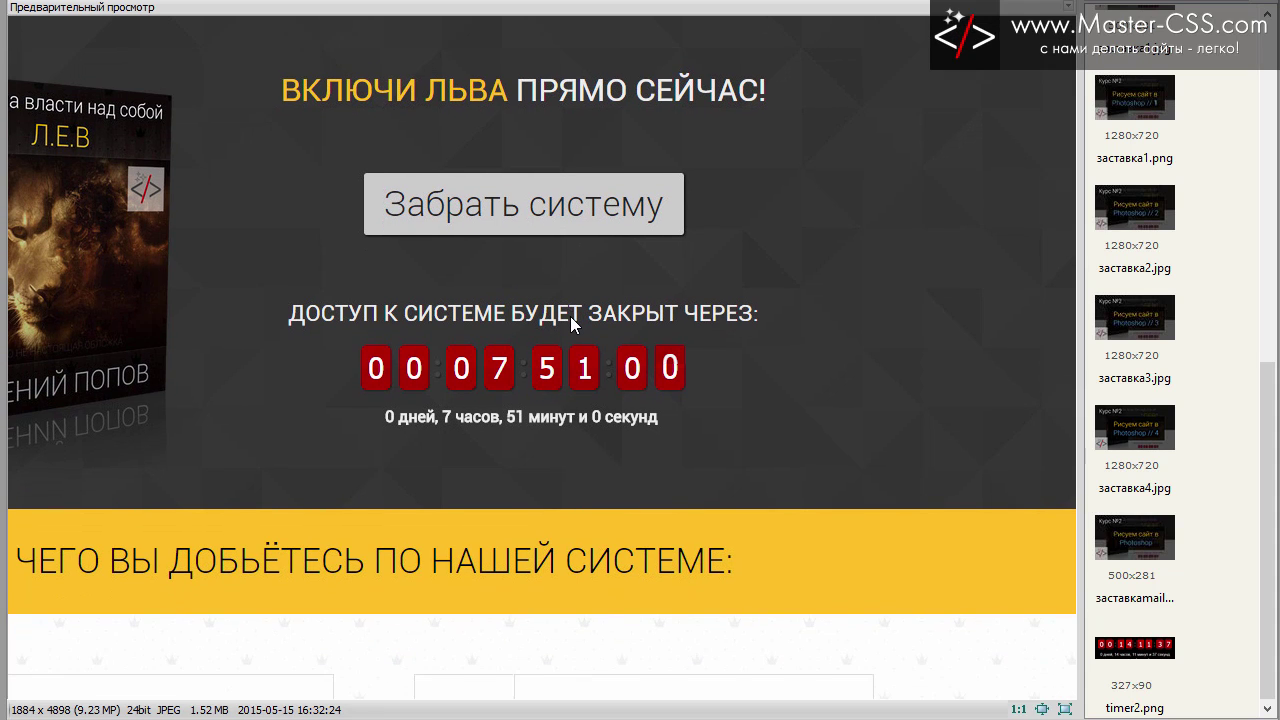
key(slash)
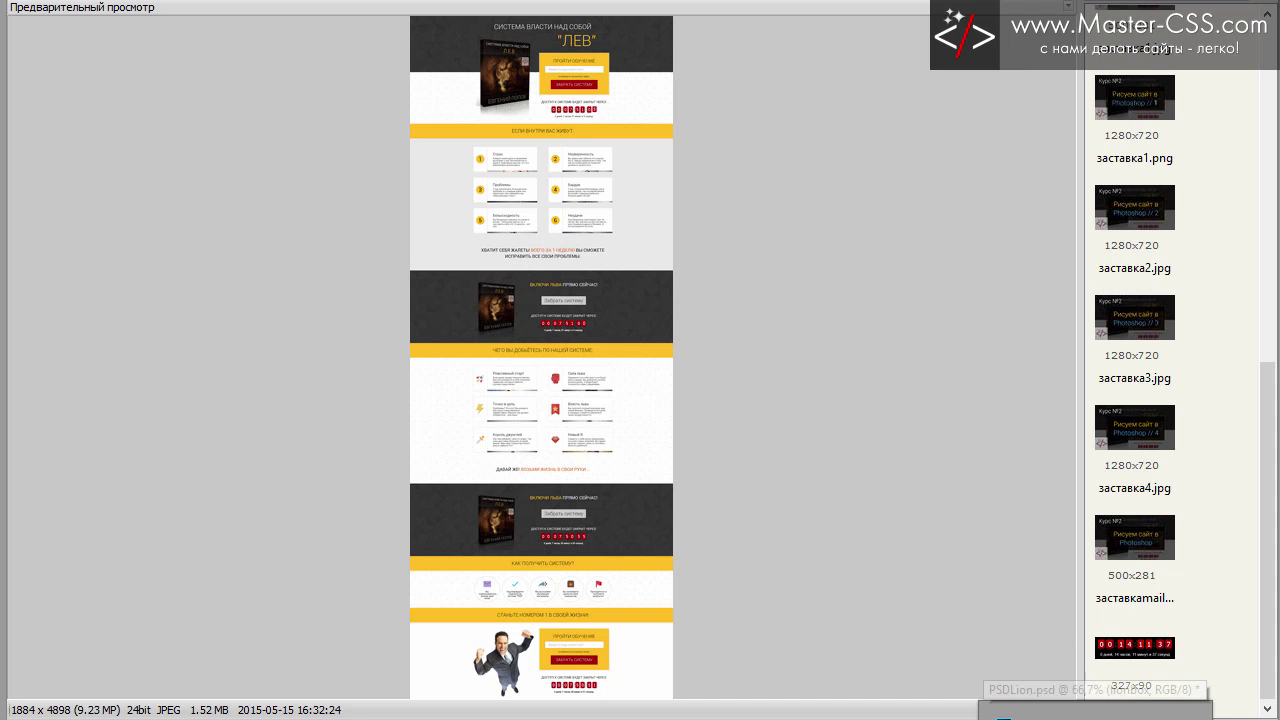
click(1000, 712)
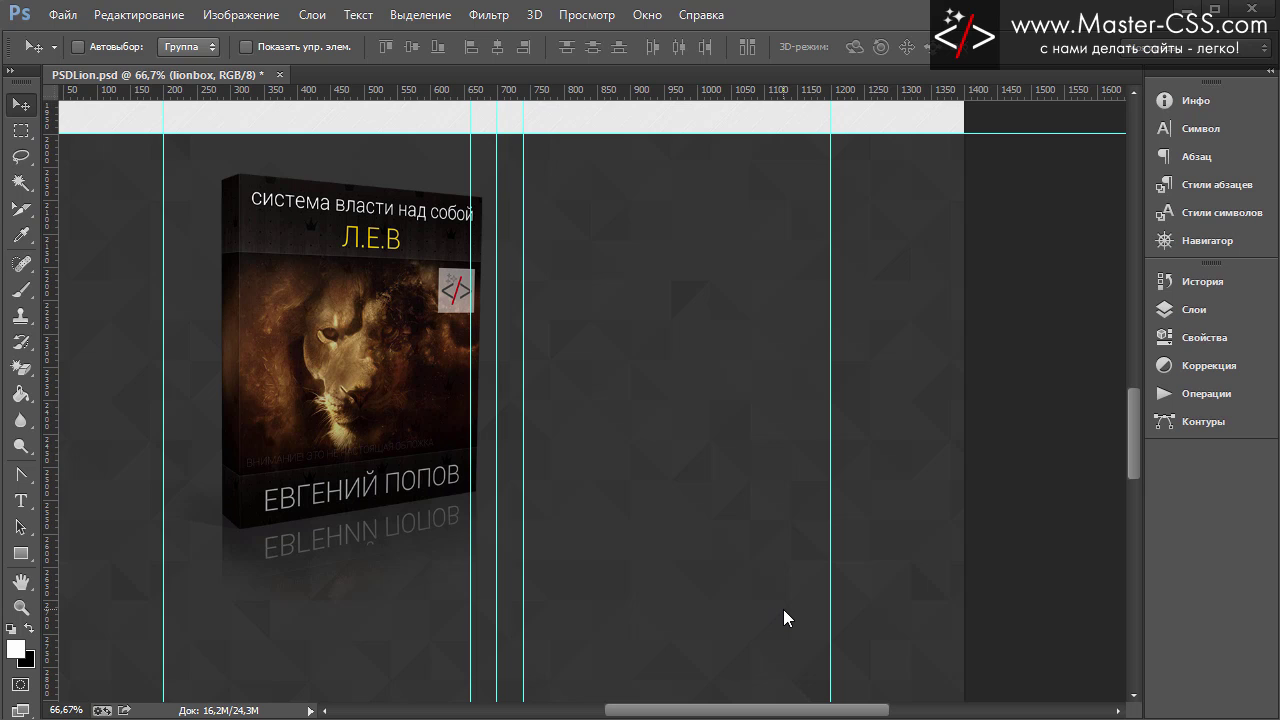
Step: Show the pixel grid and view the canvas at 100%
scroll(783, 609, up, 1)
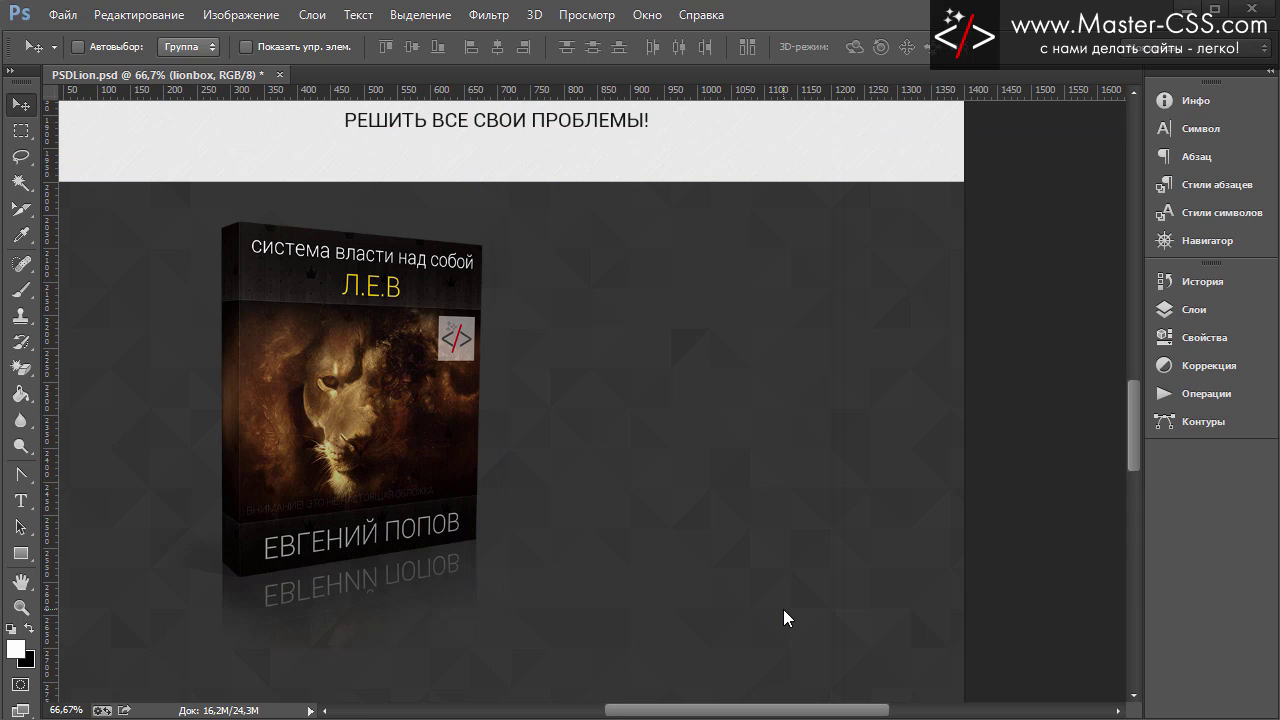
key(ctrl+apostrophe)
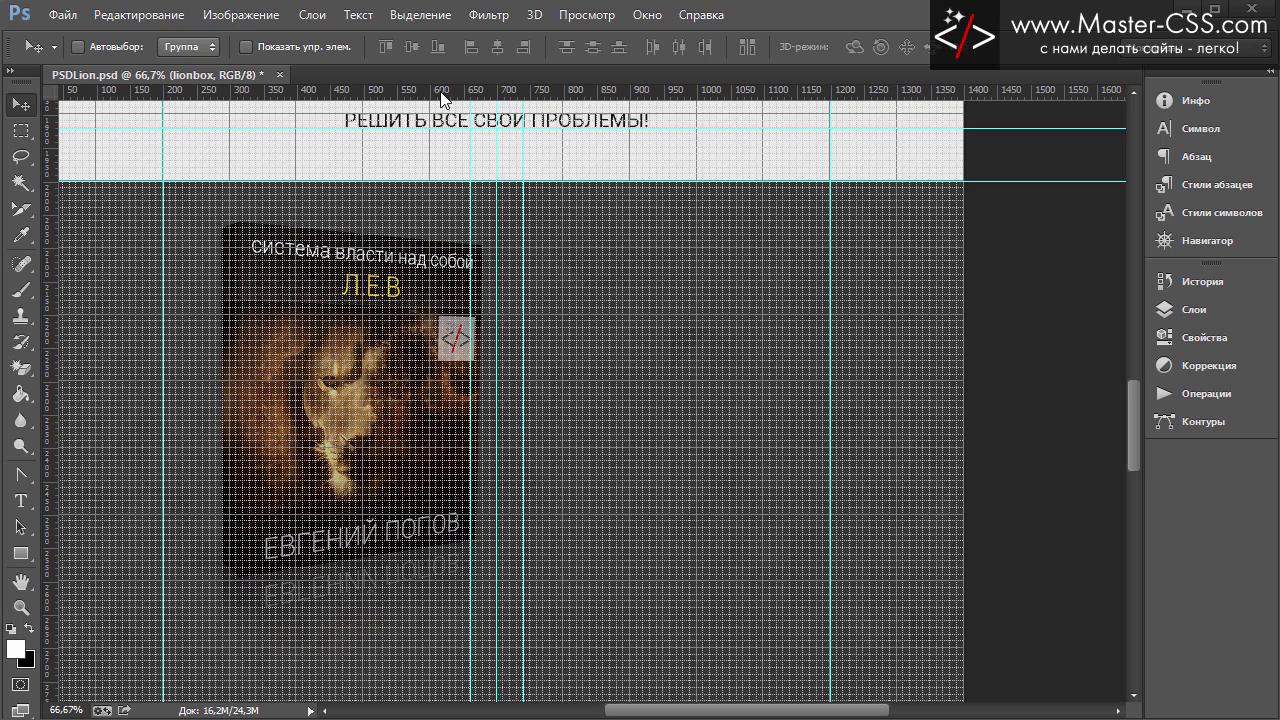
drag(443, 97, 474, 181)
key(ctrl+plus)
Step: Add a horizontal guide at about Y 2040 px, just below the light text band
scroll(780, 277, up, 2)
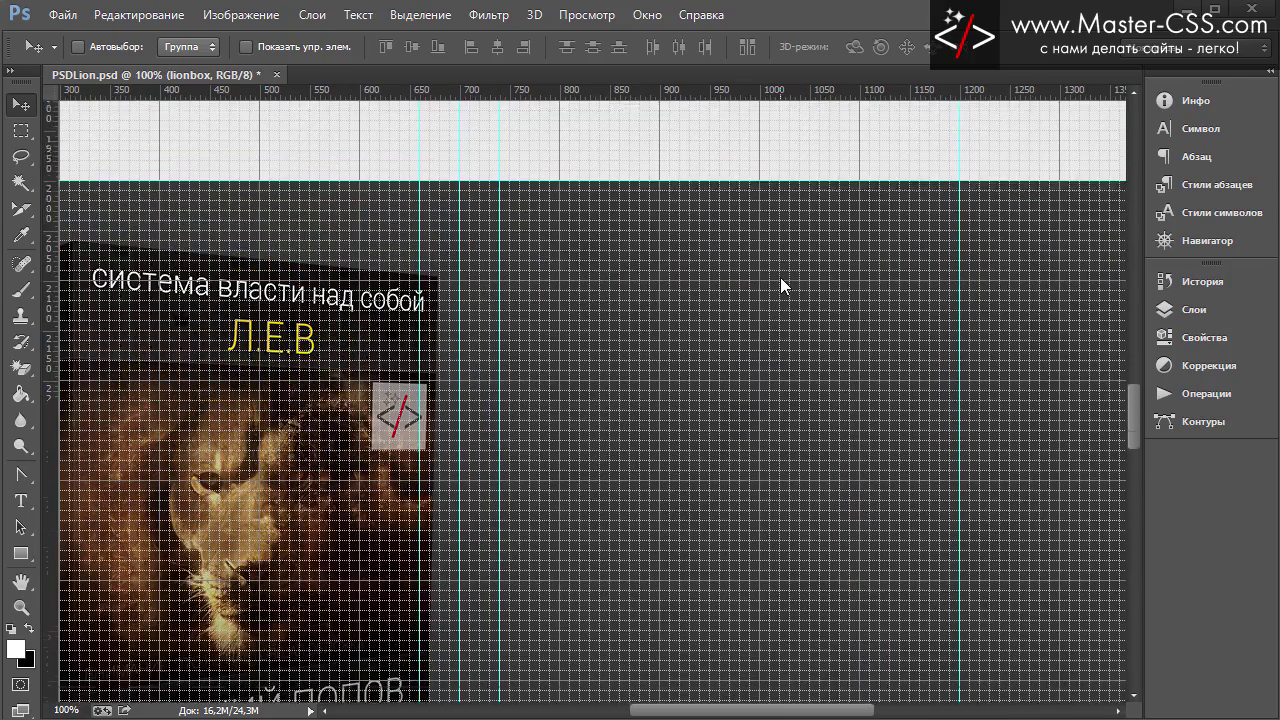
scroll(780, 277, up, 1)
drag(716, 95, 703, 207)
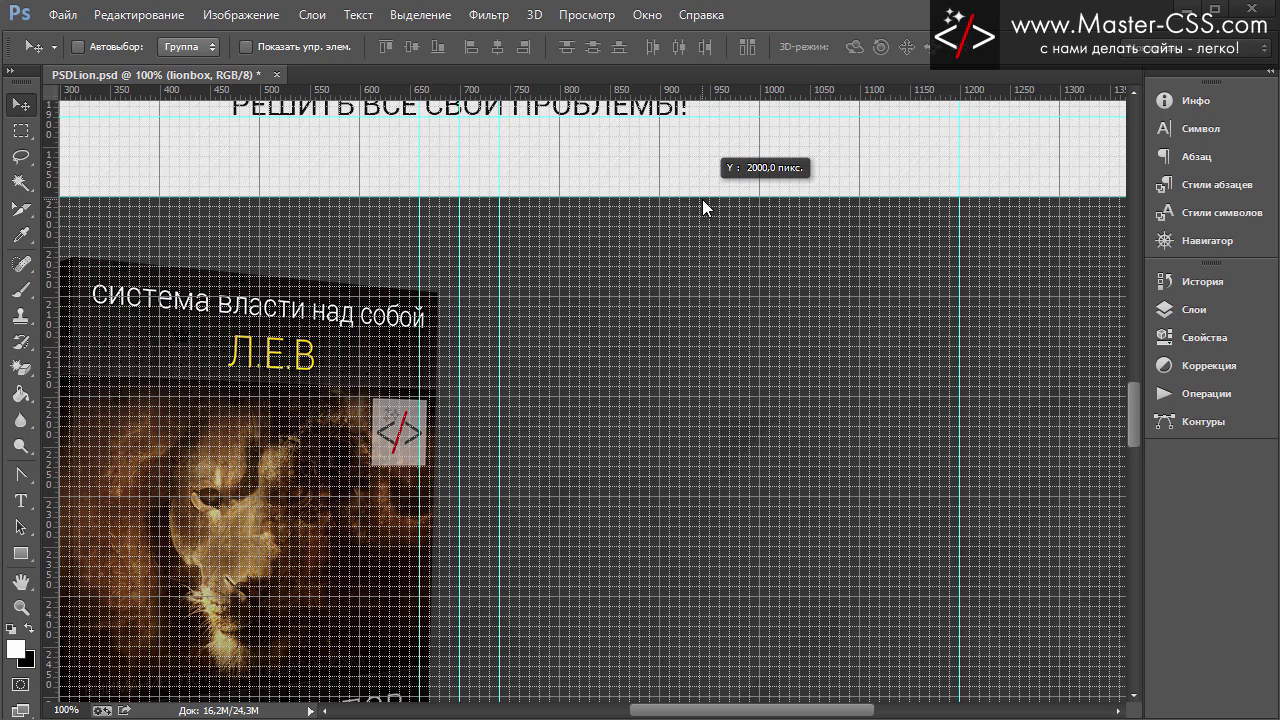
drag(703, 200, 701, 276)
scroll(780, 360, down, 2)
scroll(789, 383, down, 2)
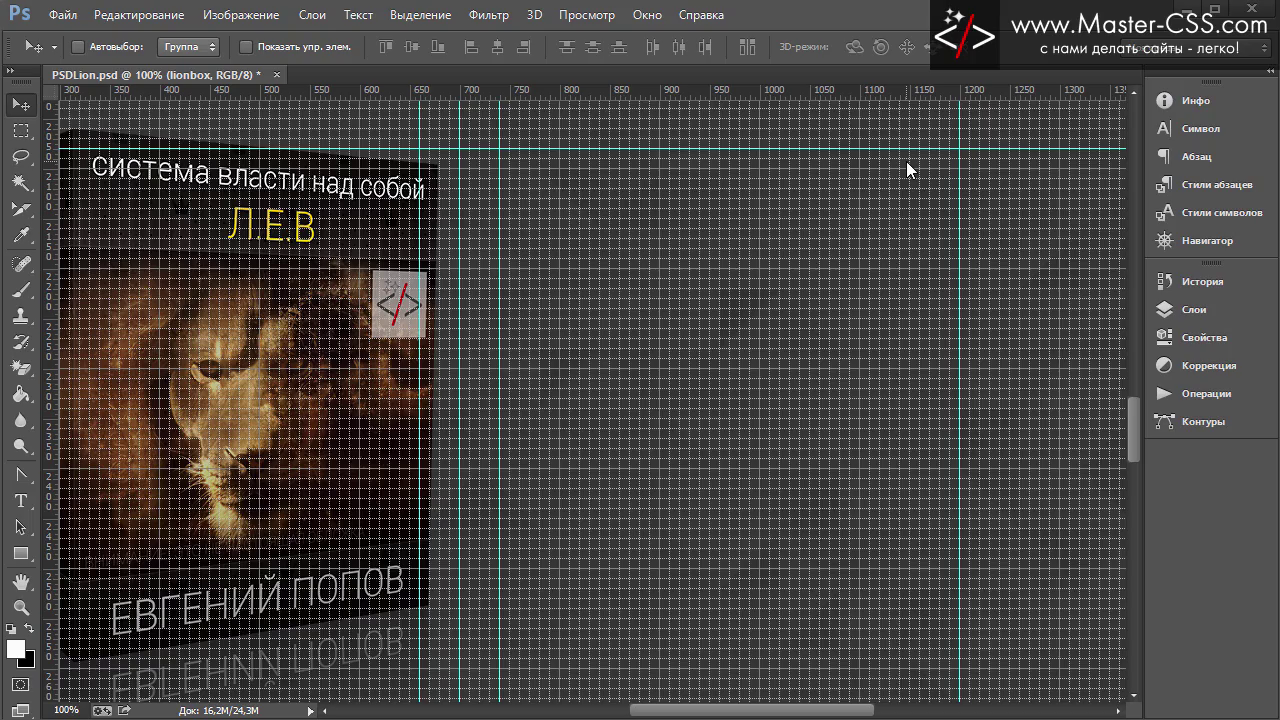
scroll(837, 170, up, 4)
scroll(1000, 300, up, 4)
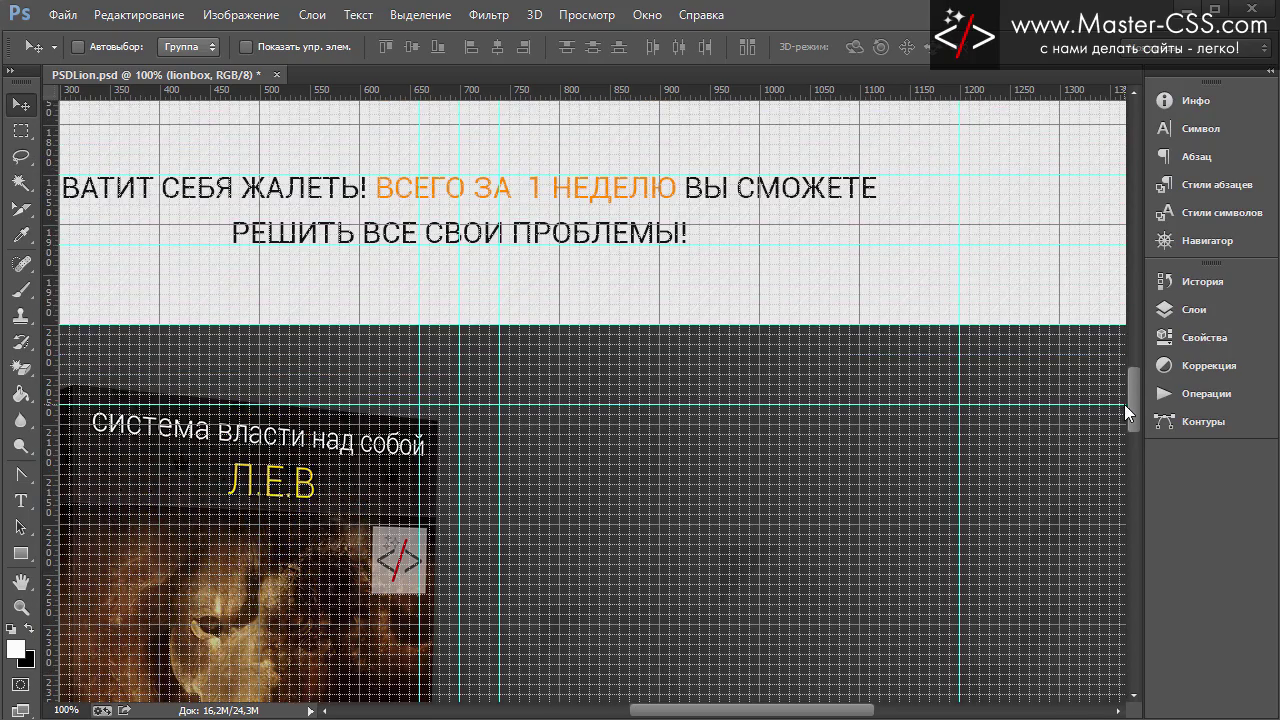
drag(1130, 402, 1129, 225)
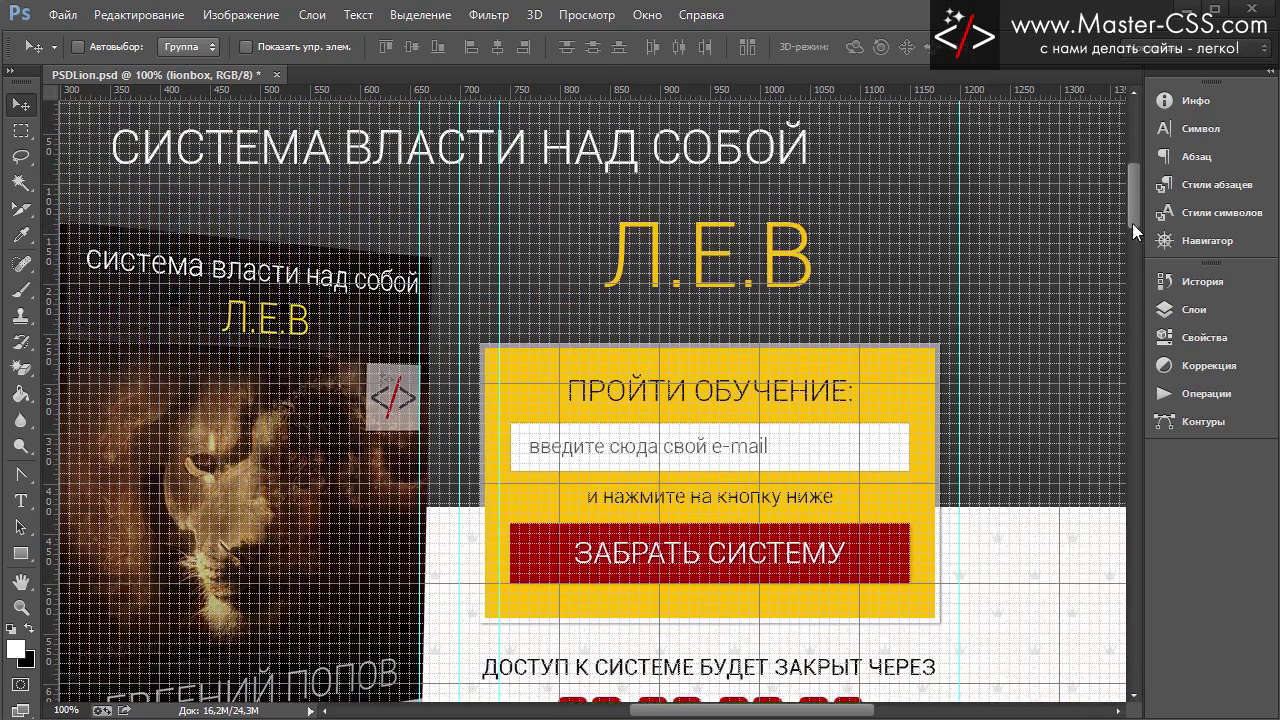
drag(1129, 225, 1135, 394)
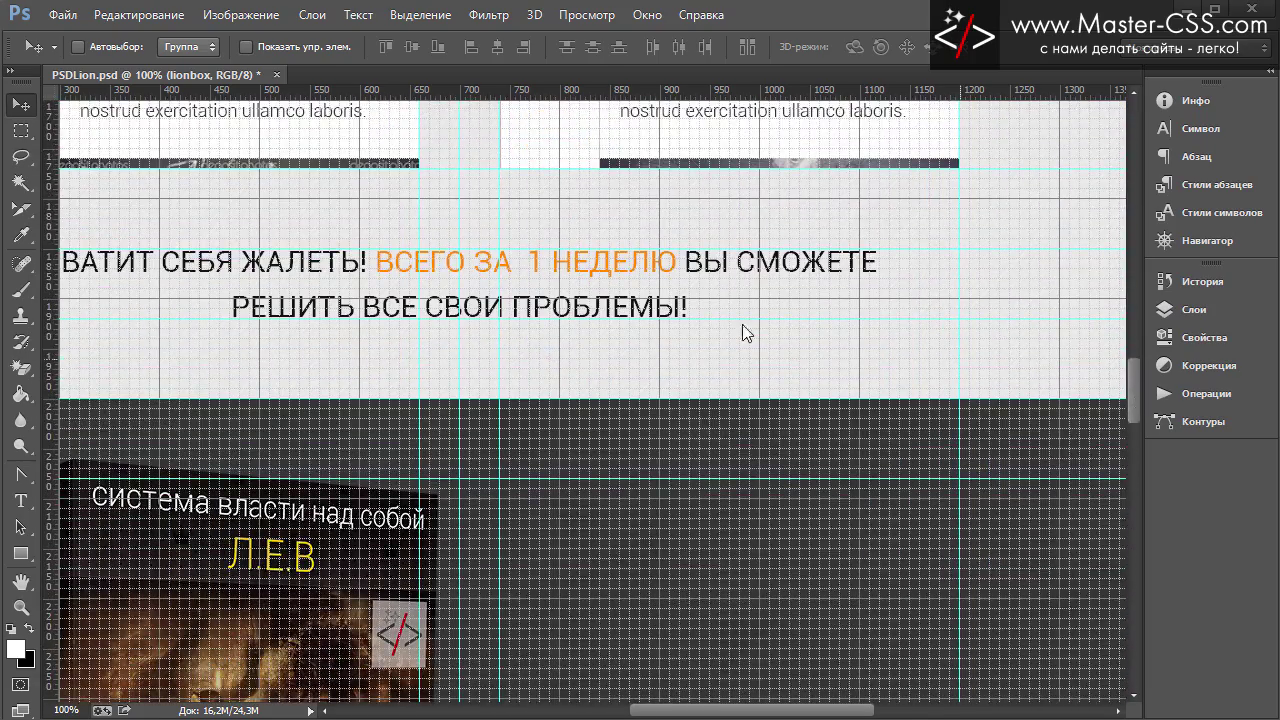
scroll(868, 426, down, 3)
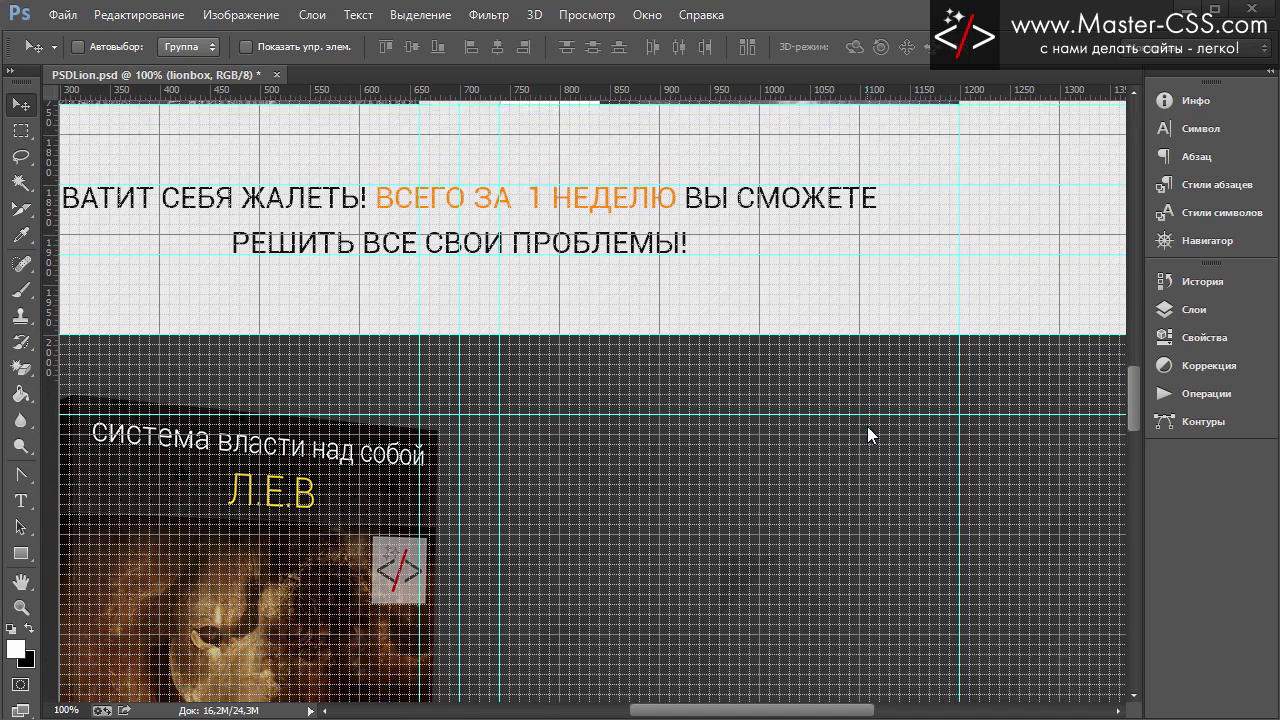
Step: Draw a text box right of the lion box and type 'Включи льва' at 72 px
click(20, 500)
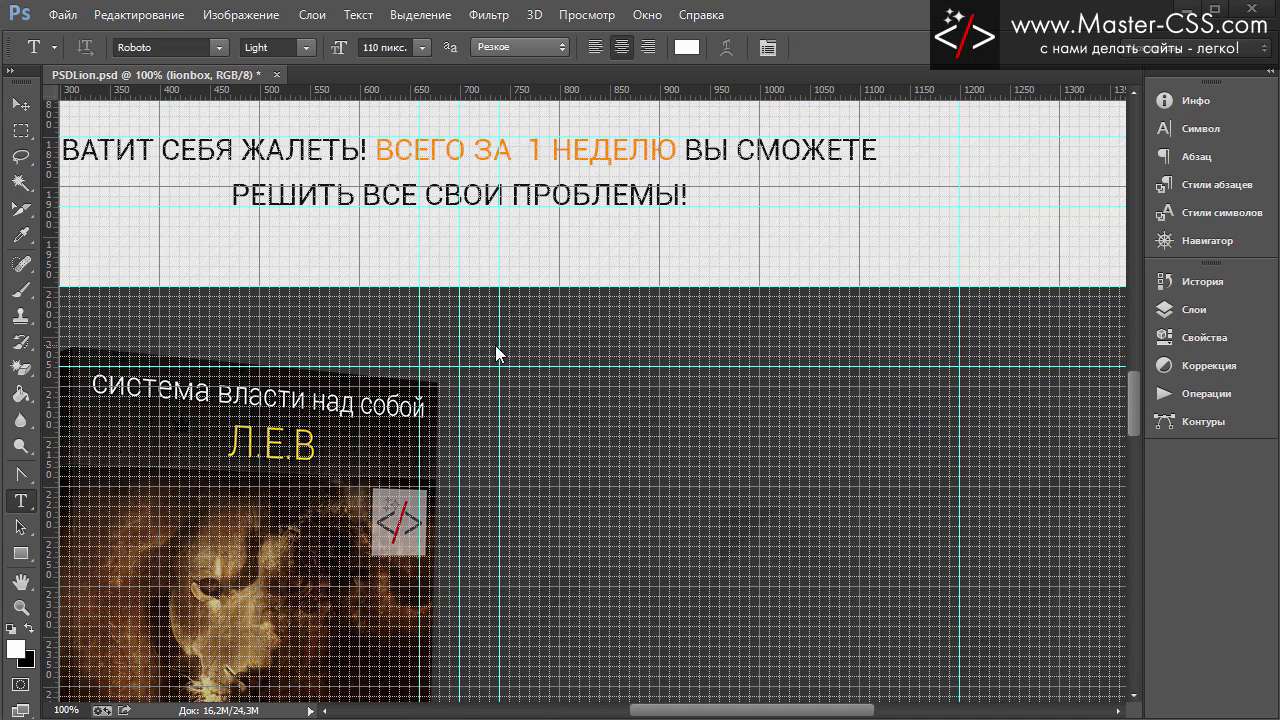
drag(499, 368, 956, 453)
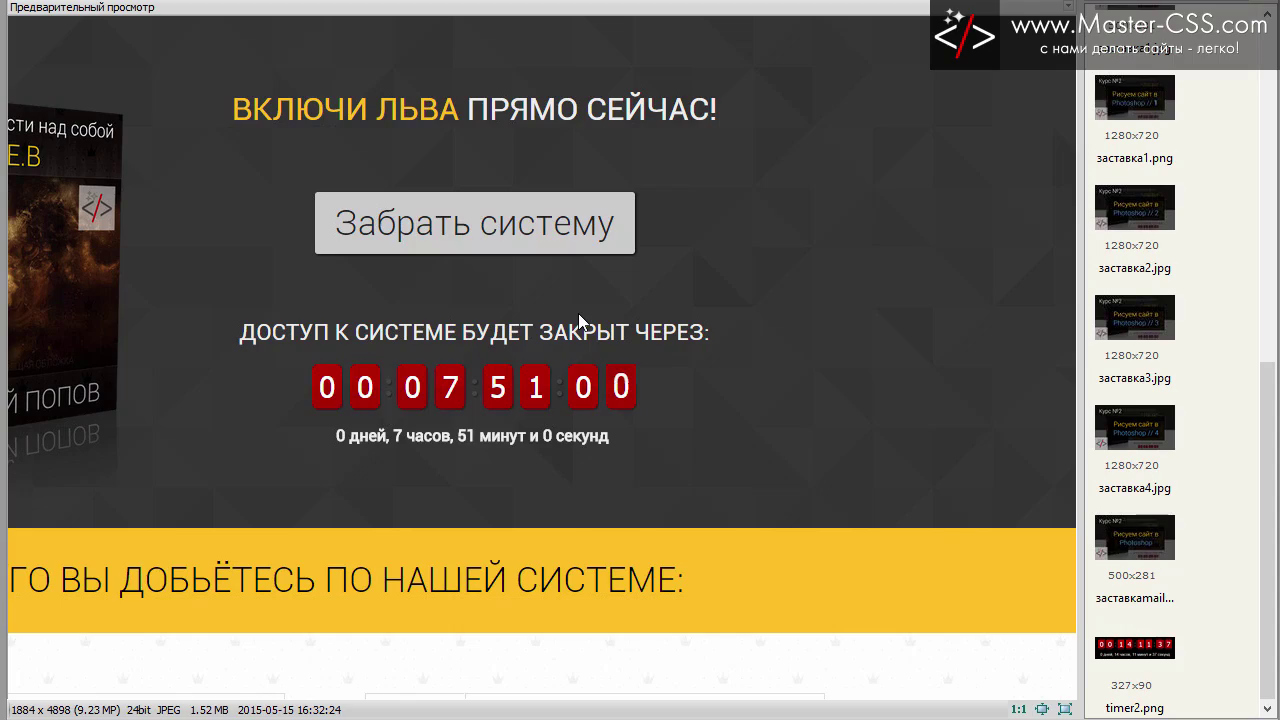
click(579, 320)
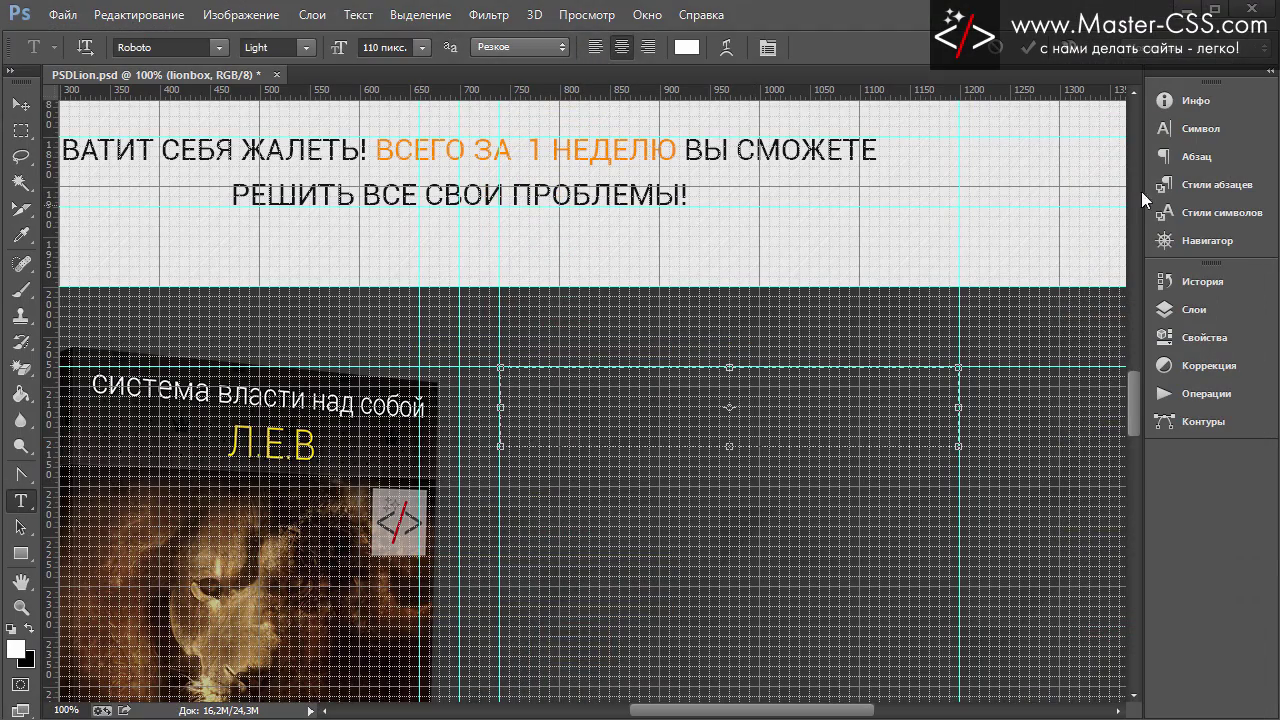
click(1190, 130)
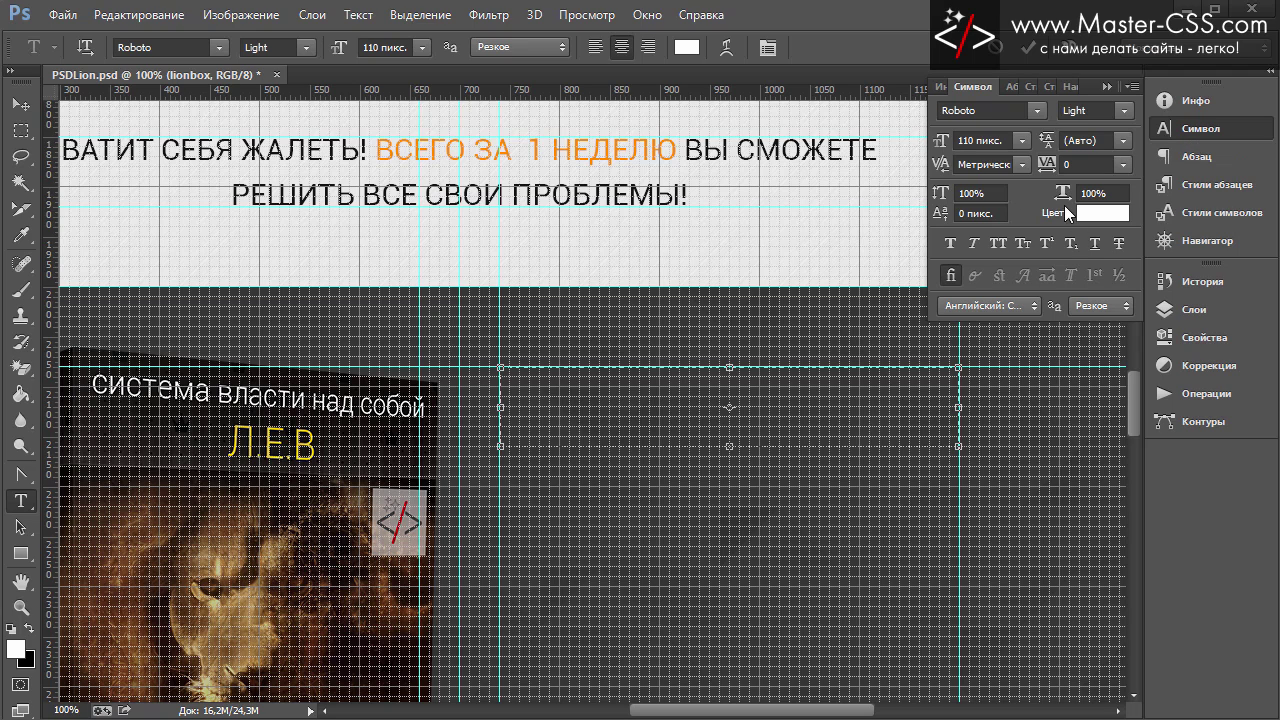
click(1020, 140)
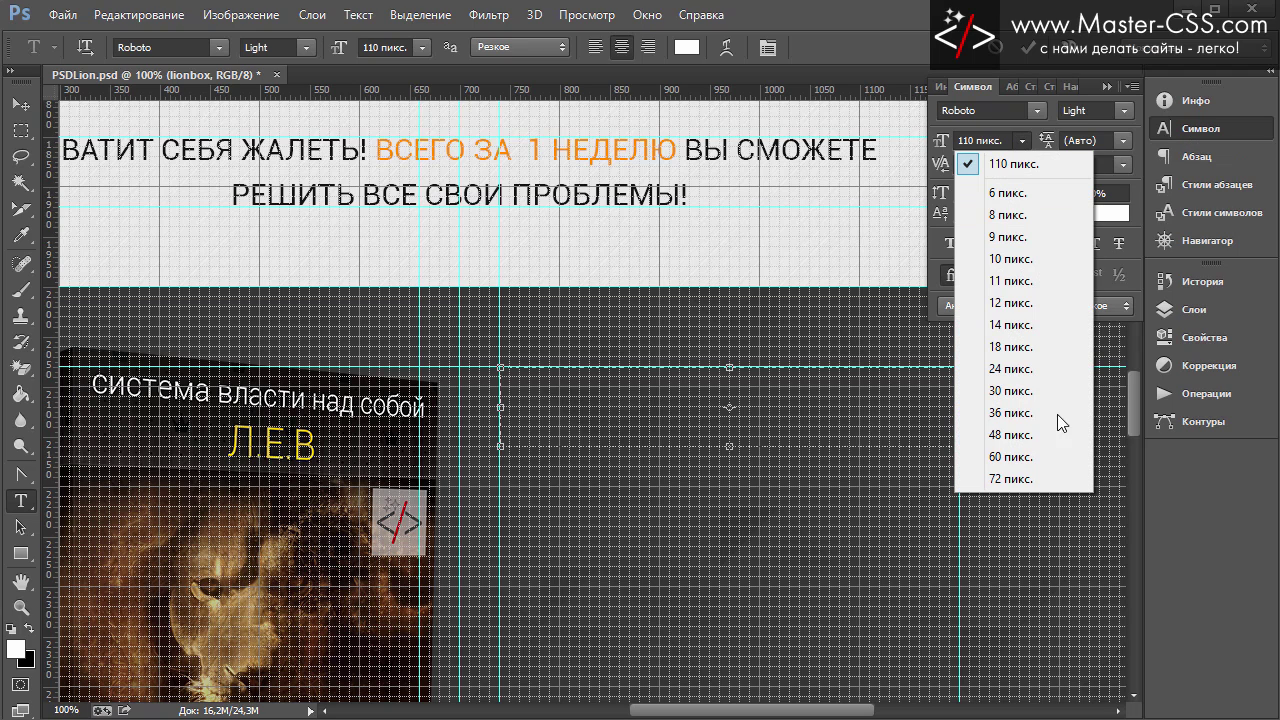
click(1028, 474)
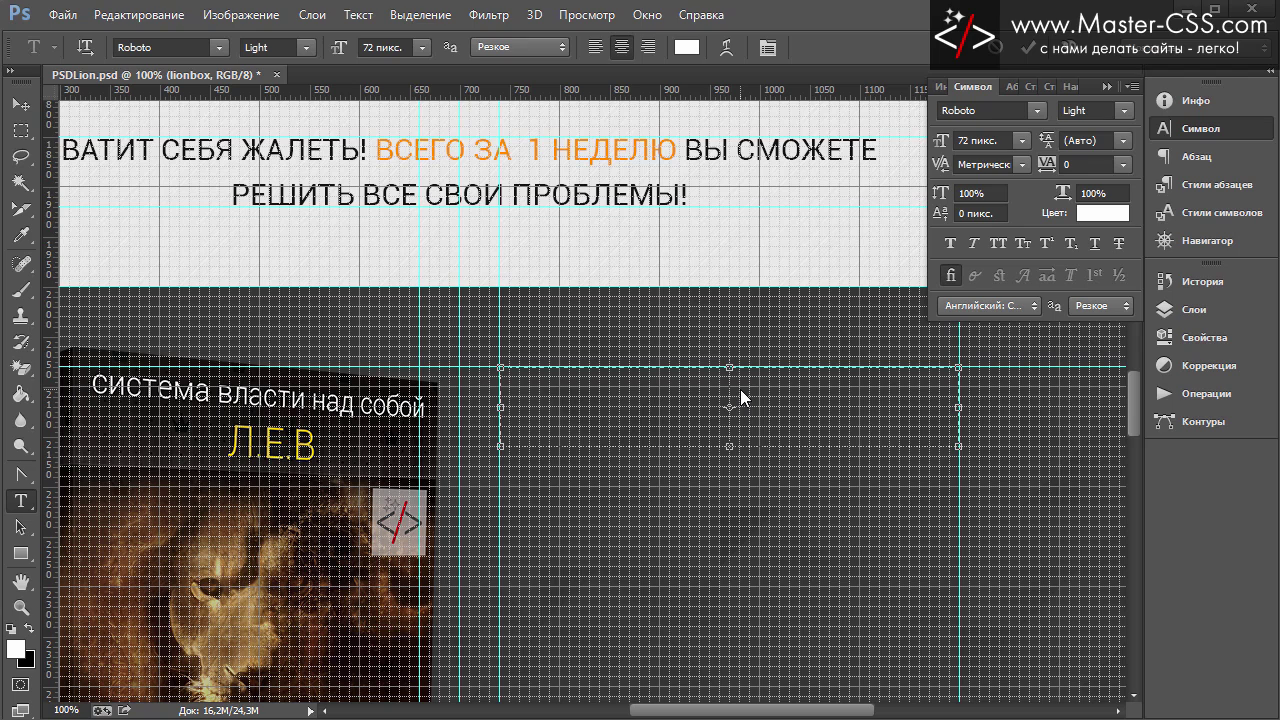
text(Вкл)
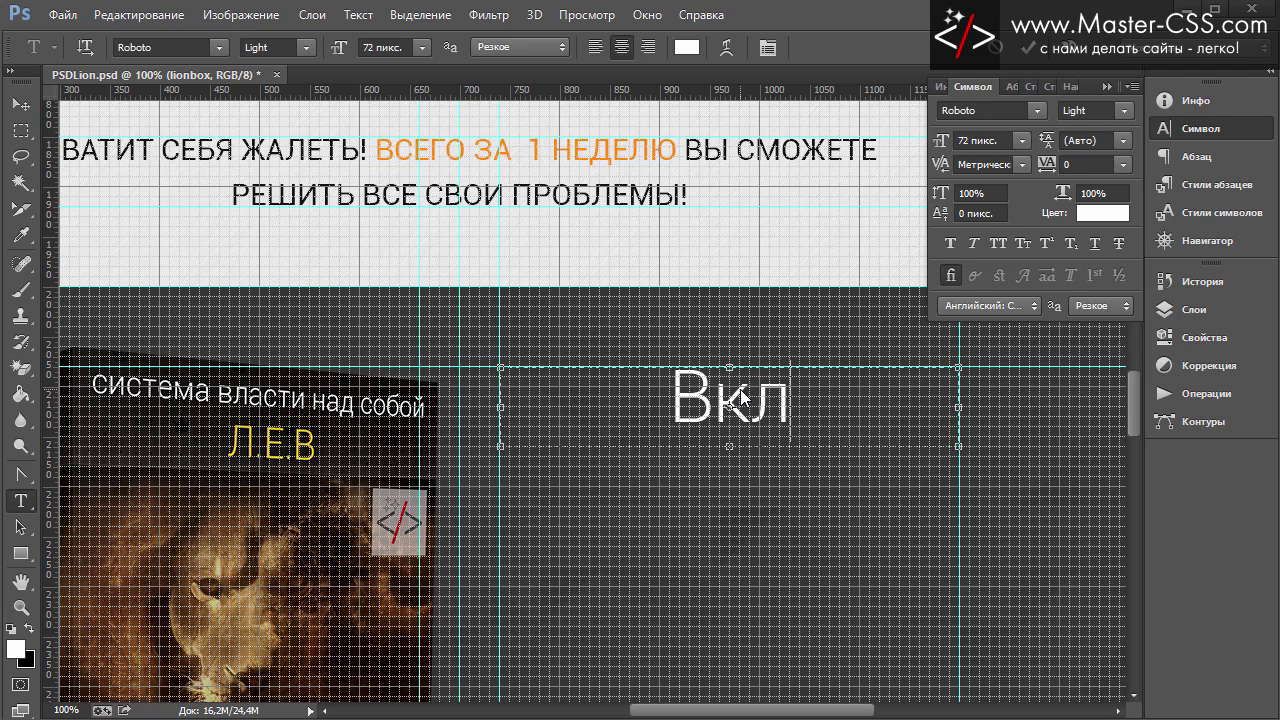
text(ючи)
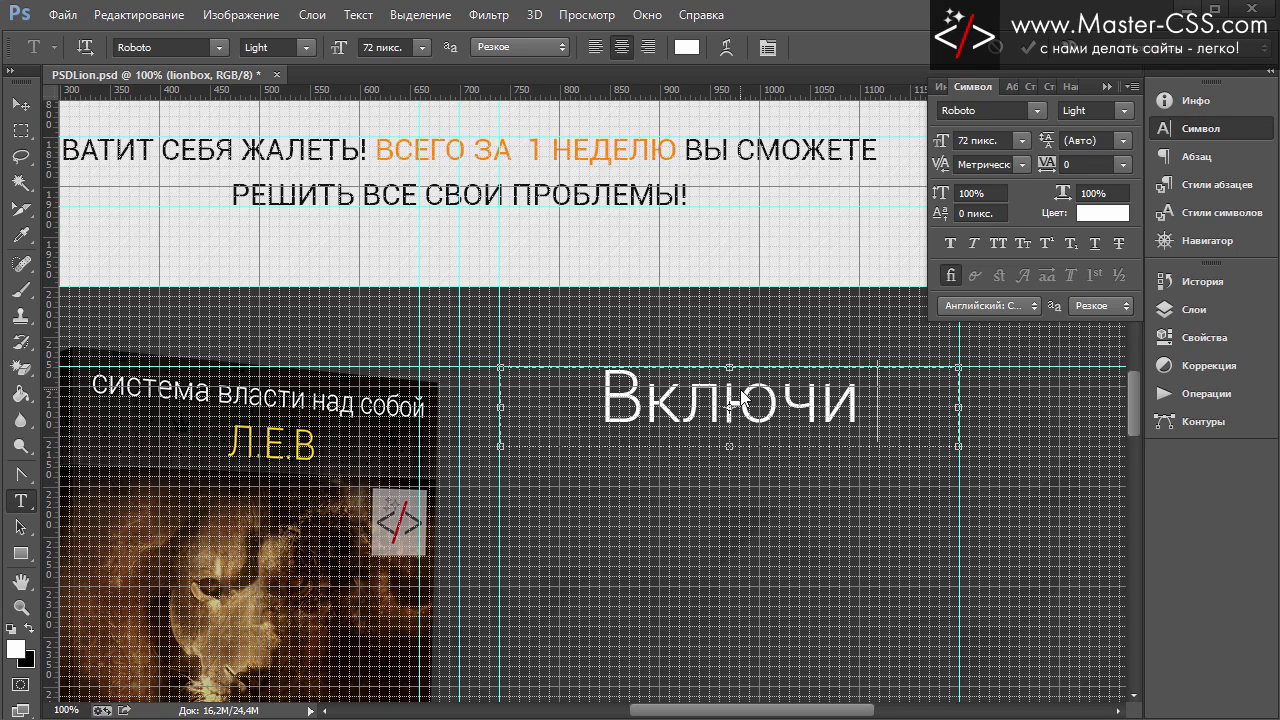
text( льва)
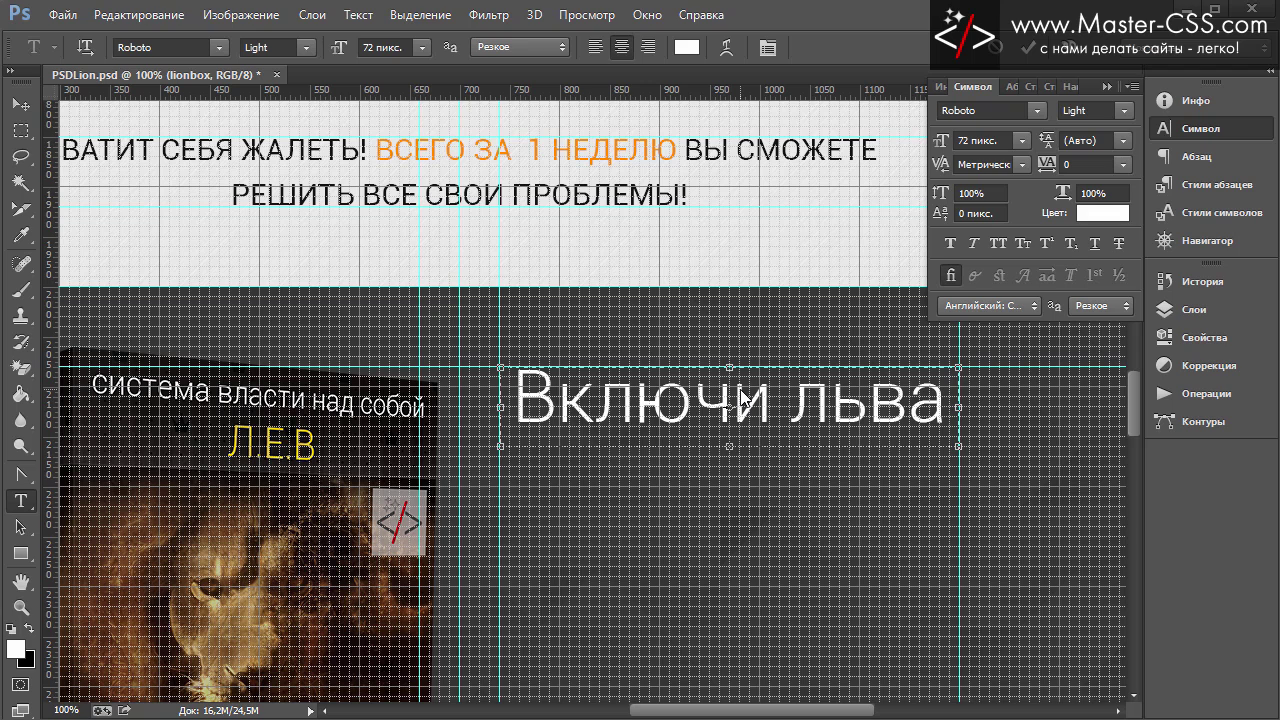
click(20, 104)
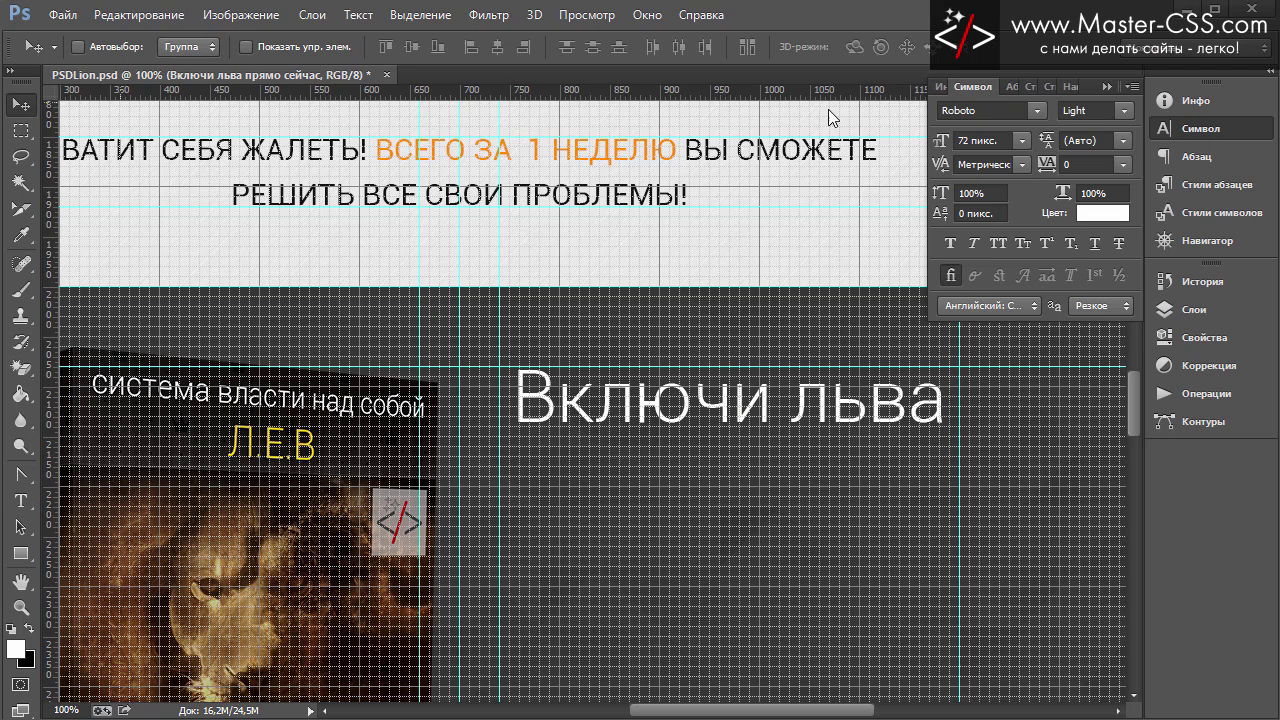
Step: Shrink the headline to 48 px, keeping Roboto after briefly trying a slab-serif font
click(1037, 106)
click(1029, 144)
click(1004, 439)
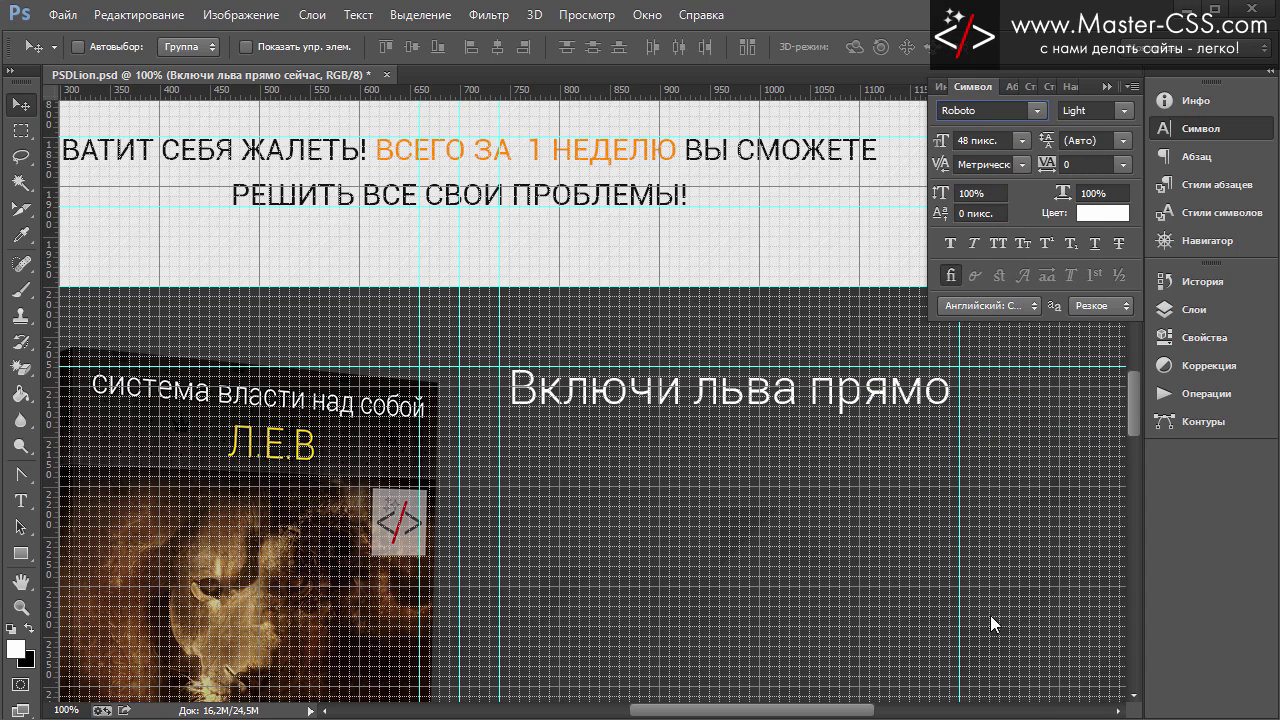
key(Down)
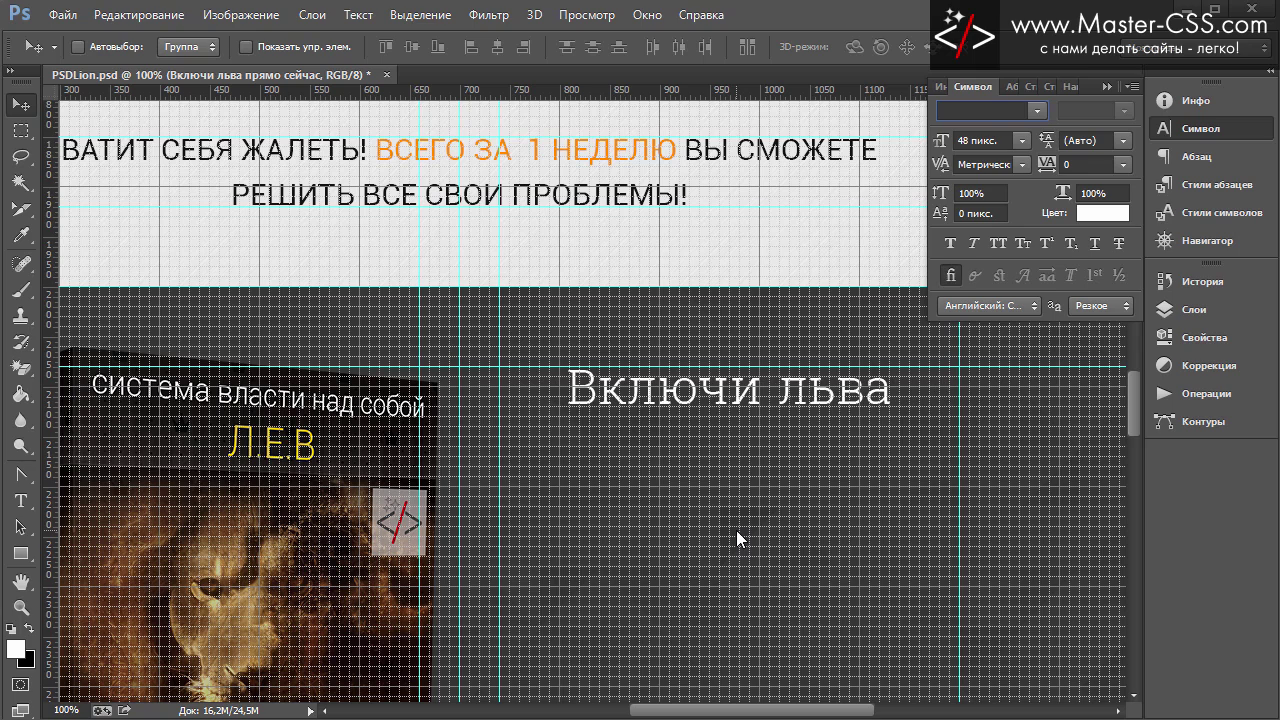
key(Up)
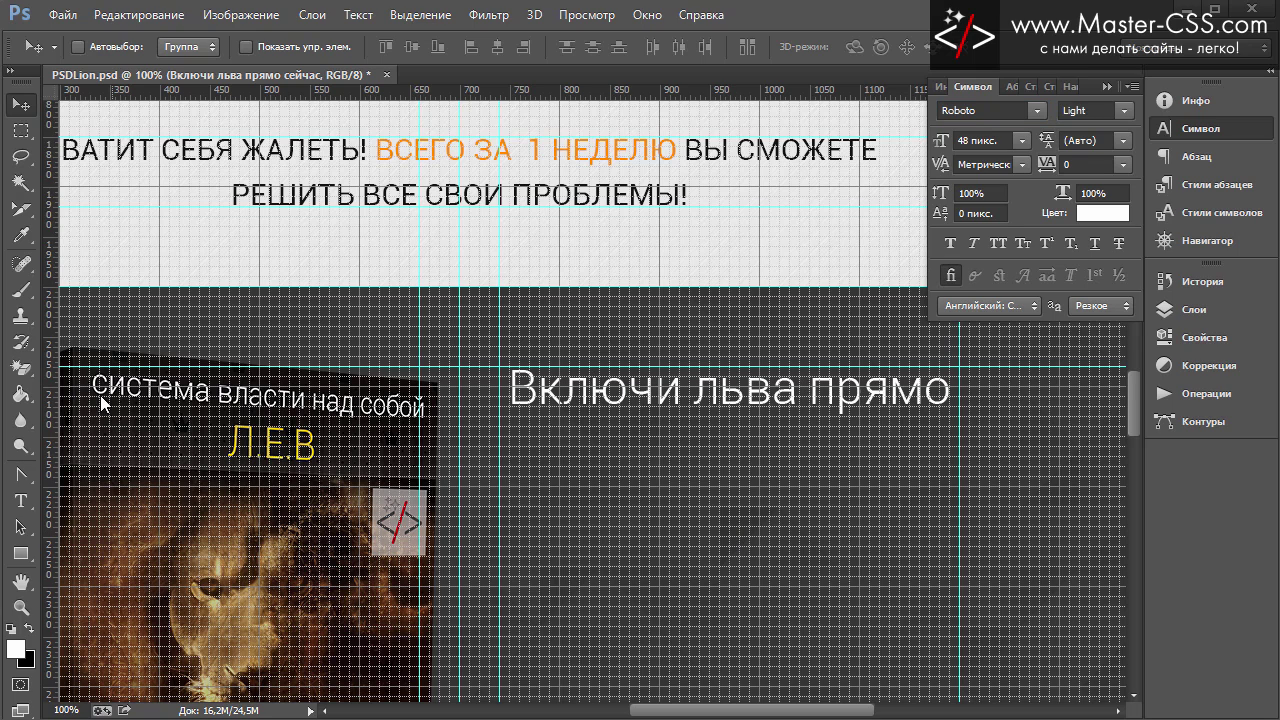
click(25, 502)
click(615, 400)
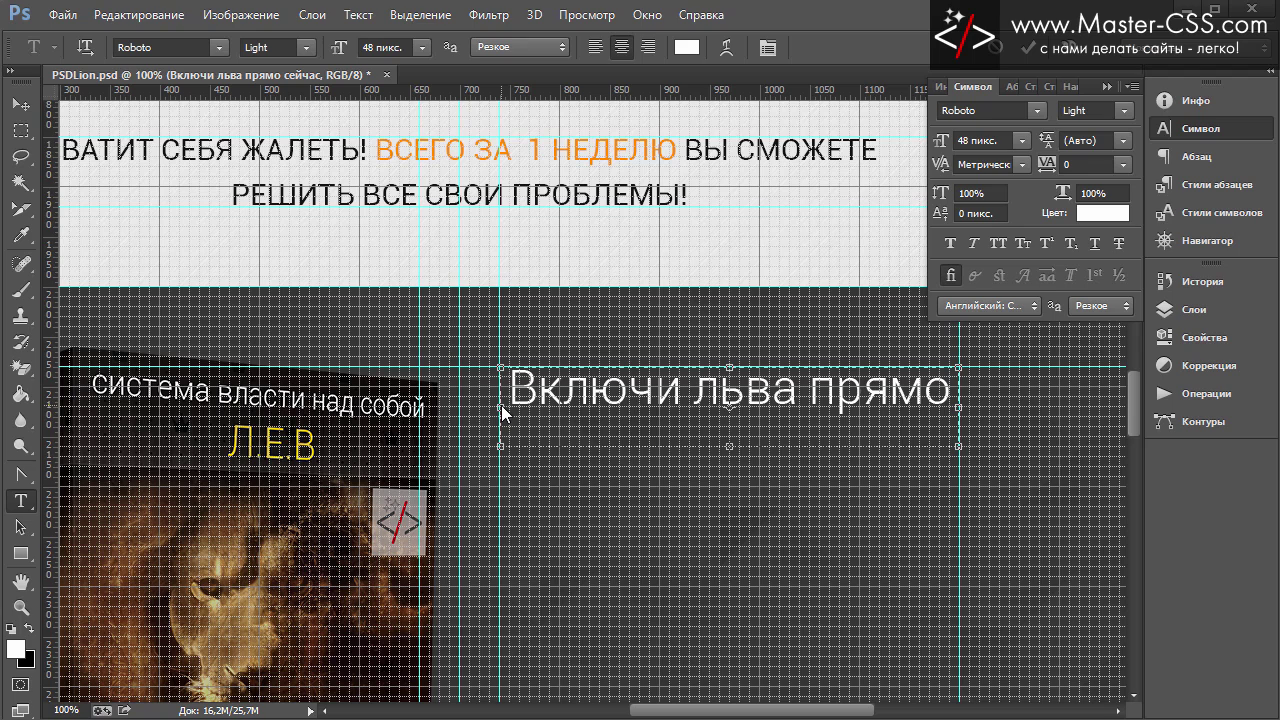
drag(501, 403, 426, 405)
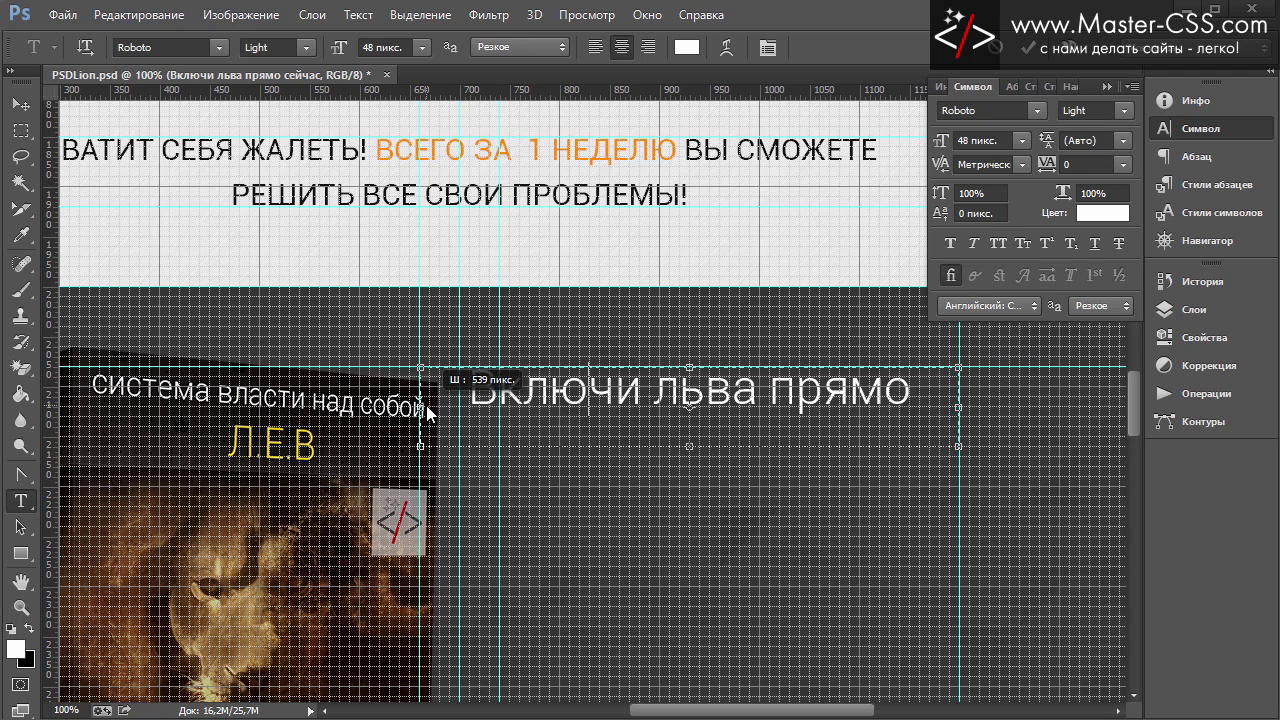
mouse_move(426, 405)
mouse_down()
mouse_move(309, 412)
mouse_move(325, 407)
mouse_up()
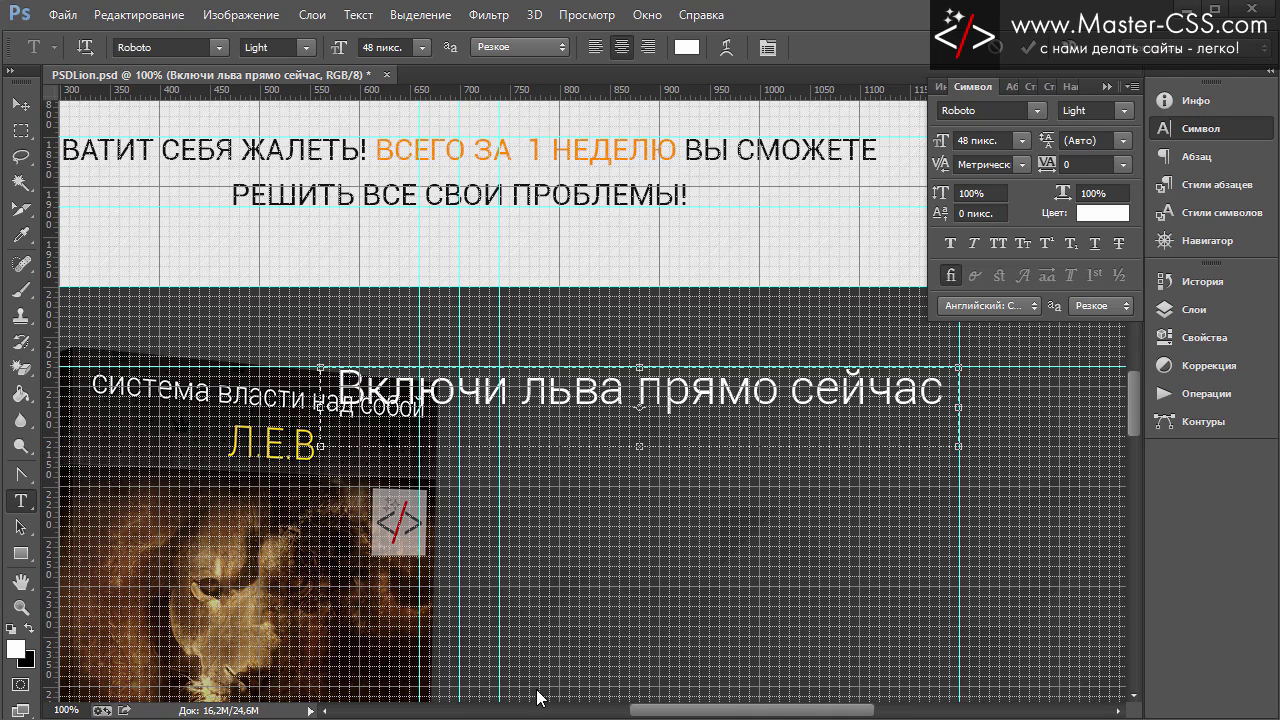
mouse_move(745, 712)
mouse_down()
mouse_move(720, 712)
mouse_move(754, 712)
mouse_up()
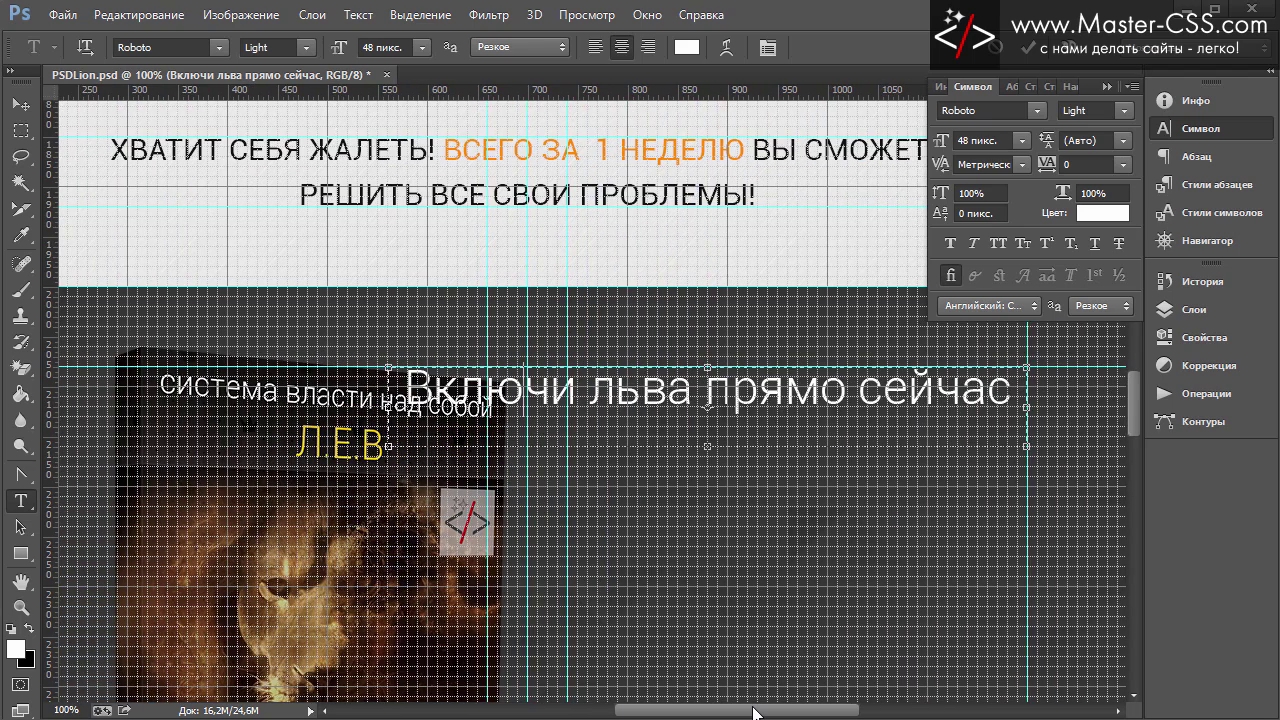
Step: Check the finished mockup's call-to-action block at 1:1 in FastStone, then zoom back out
key(alt+Tab)
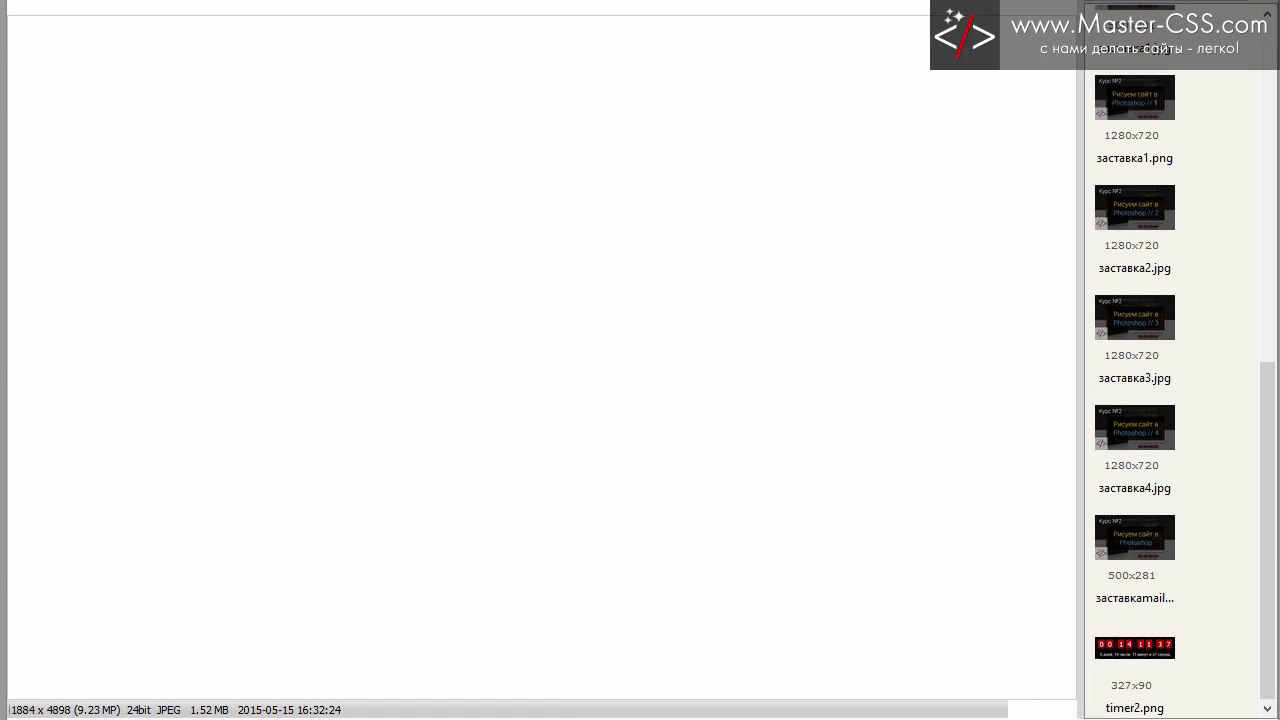
click(541, 292)
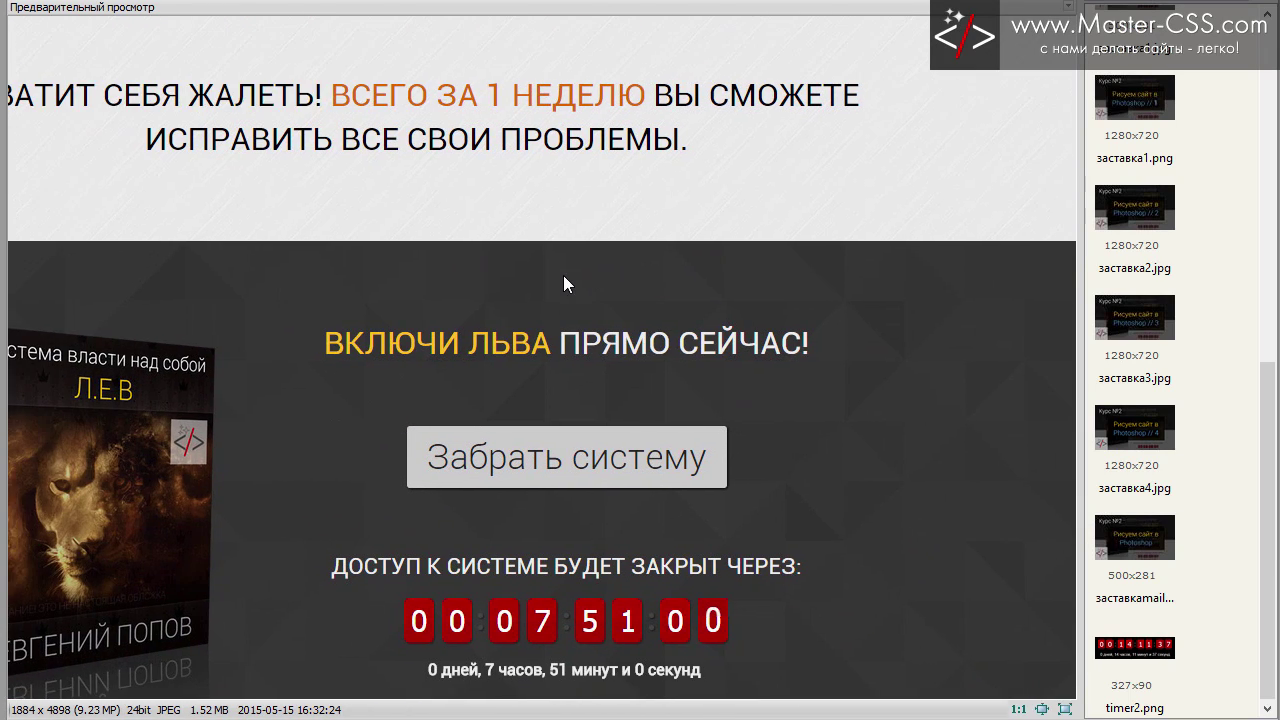
click(563, 277)
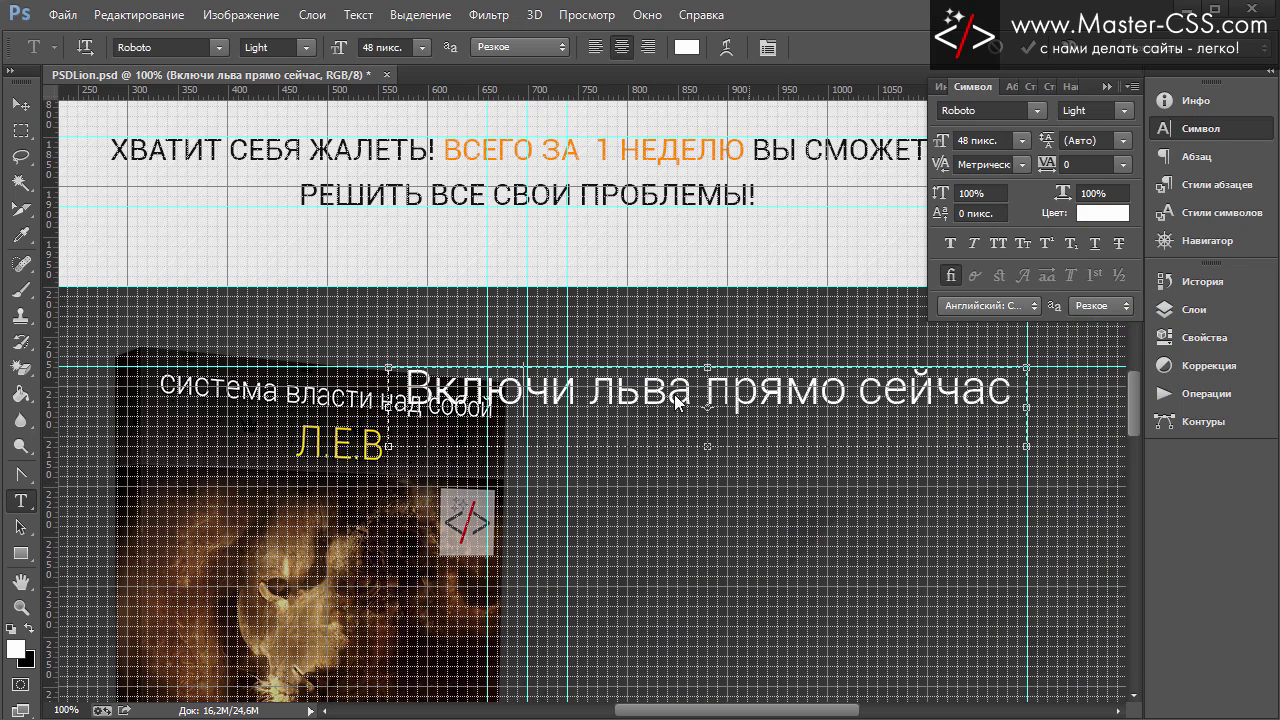
Step: Set the heading to 30 px Light in all caps, after briefly trying the Regular weight
click(21, 106)
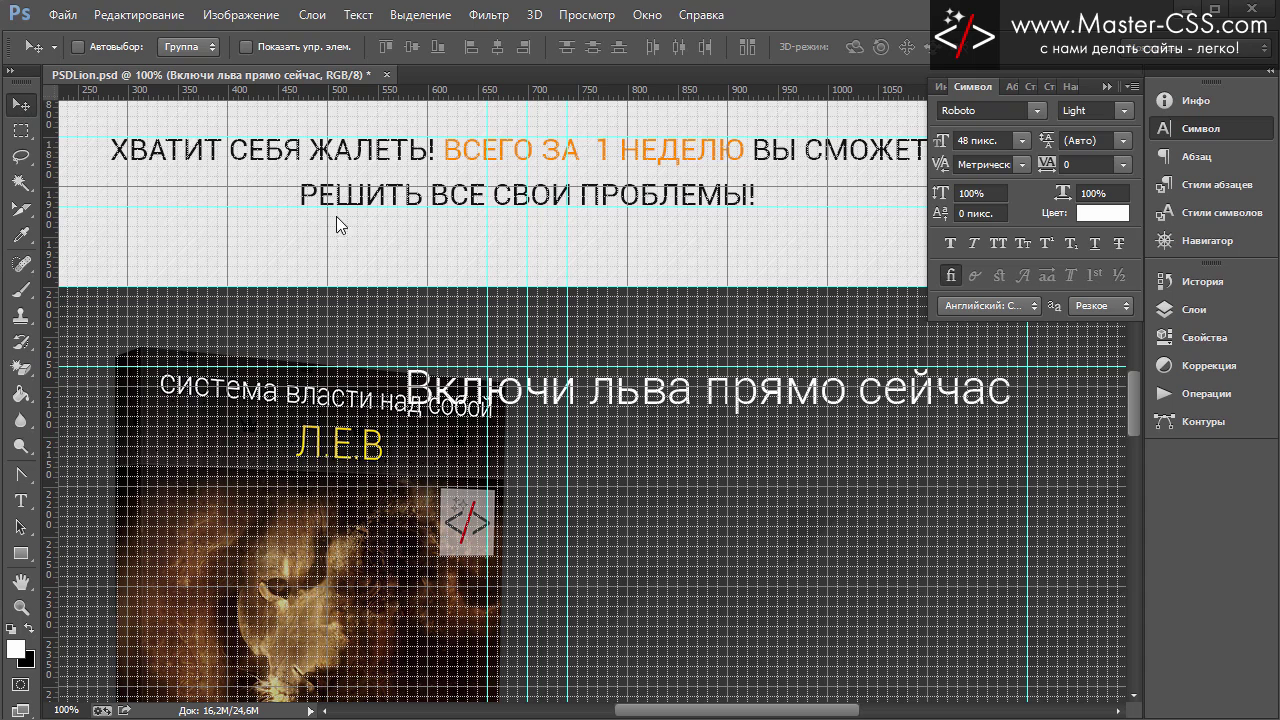
click(1020, 140)
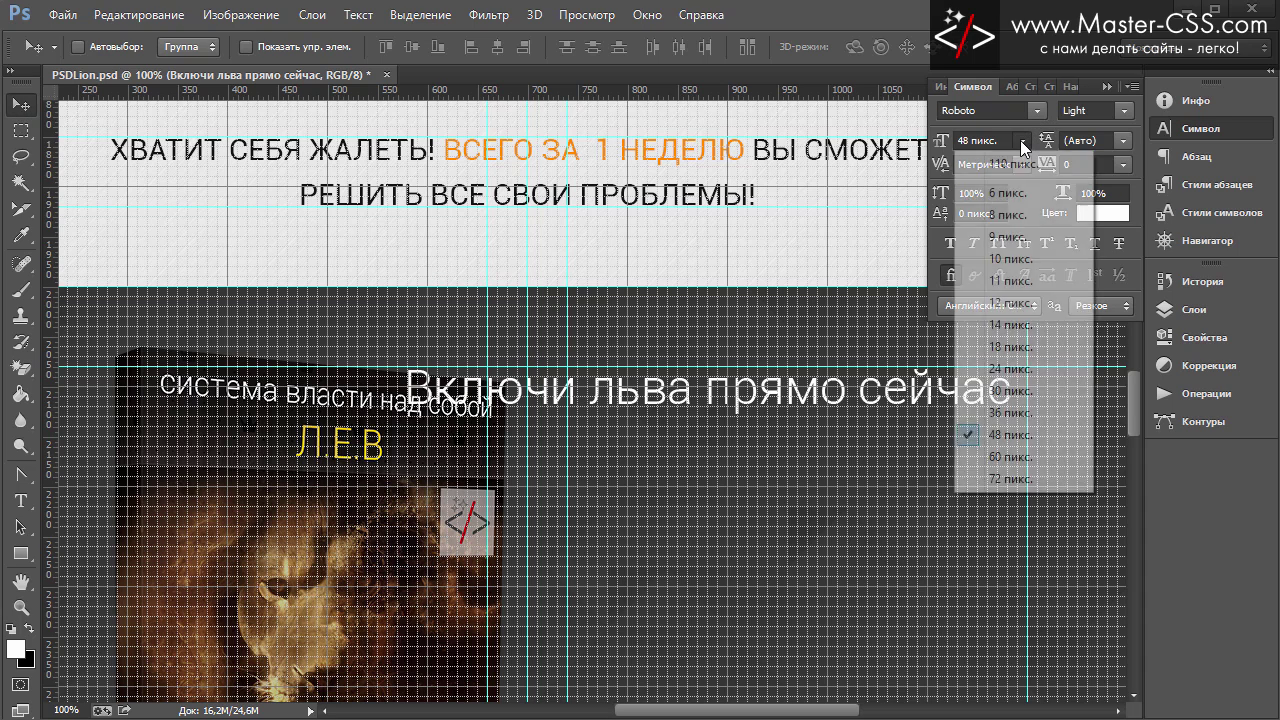
click(1030, 391)
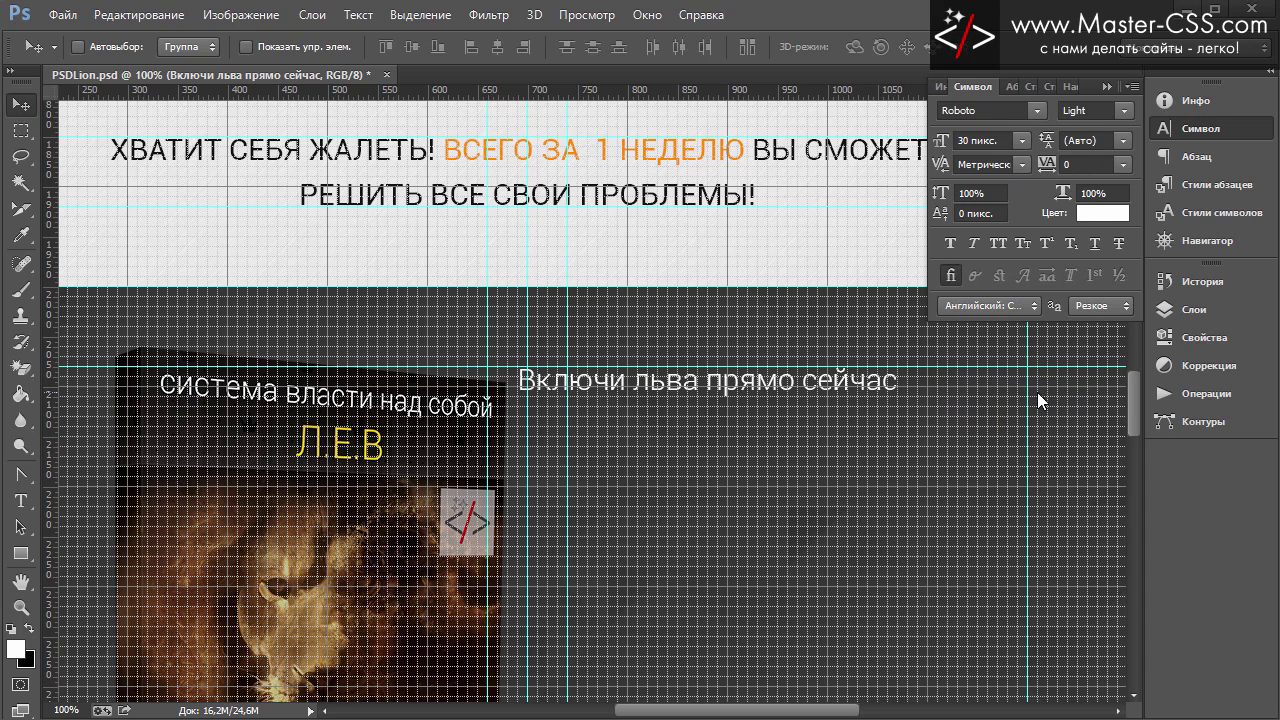
click(1120, 110)
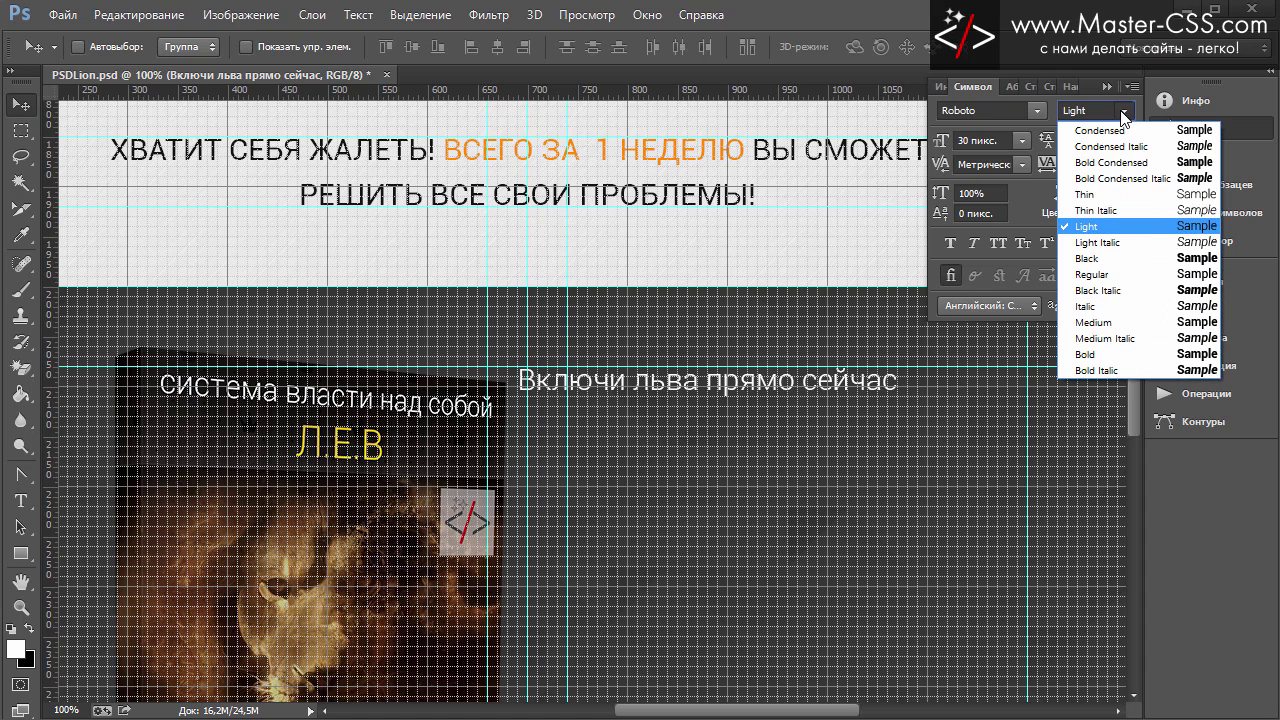
click(1100, 272)
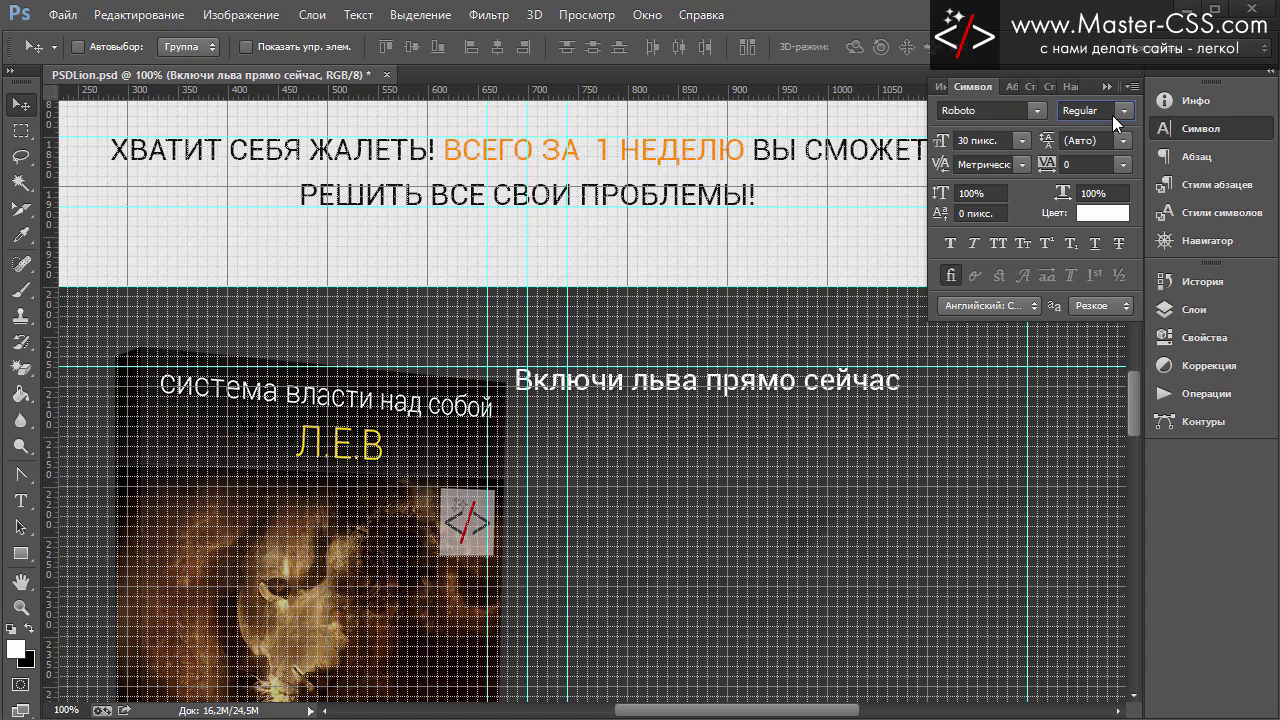
click(1112, 115)
click(1090, 238)
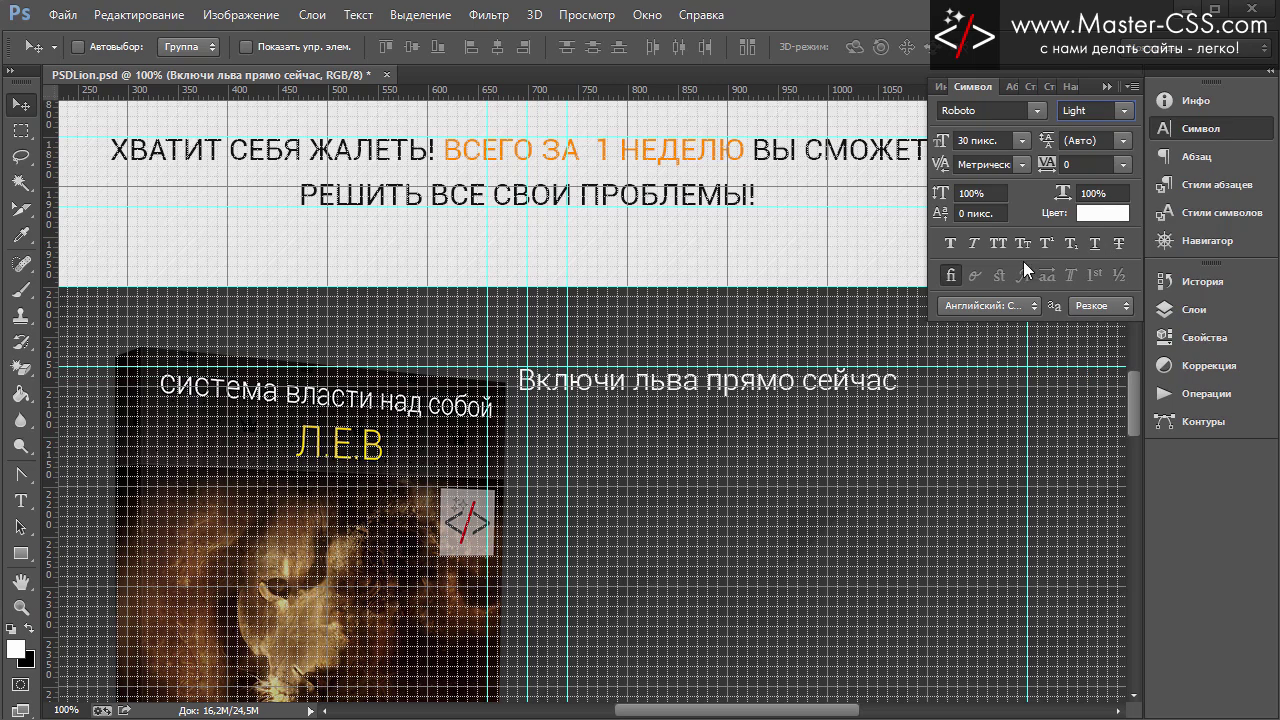
click(1002, 241)
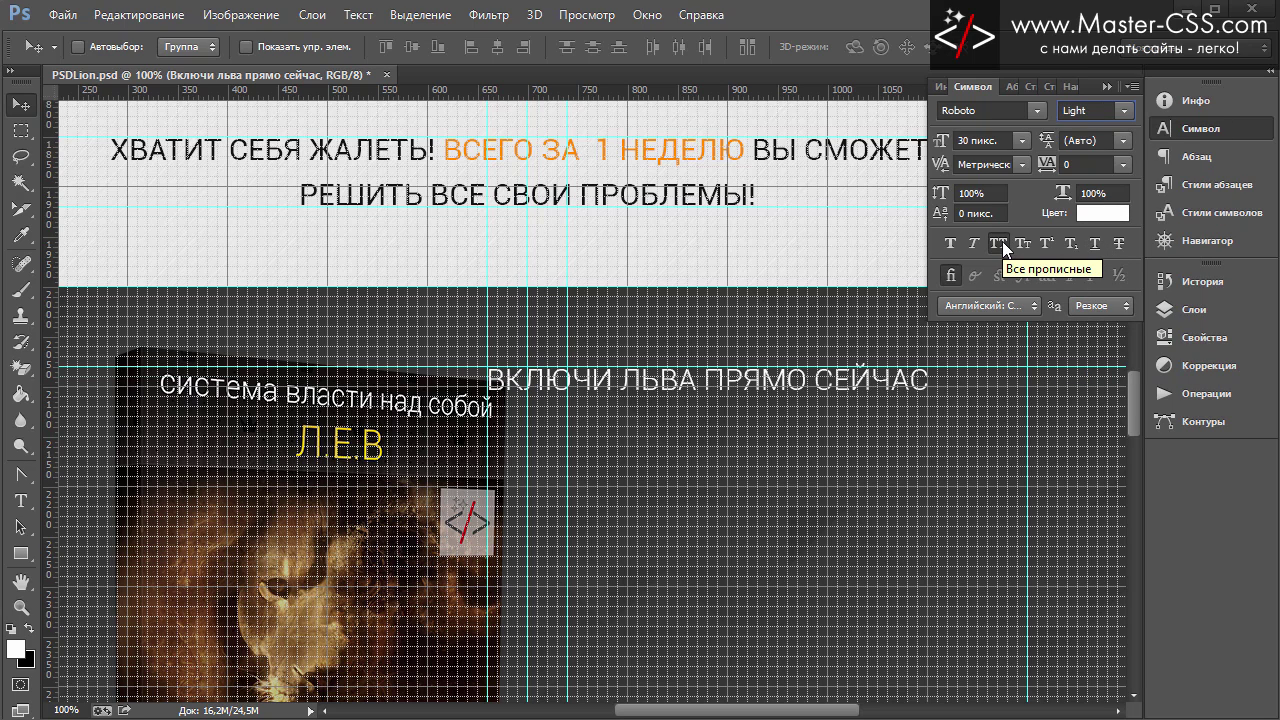
Step: Narrow the heading's text box from the left so it clears the lion box
click(20, 500)
click(508, 380)
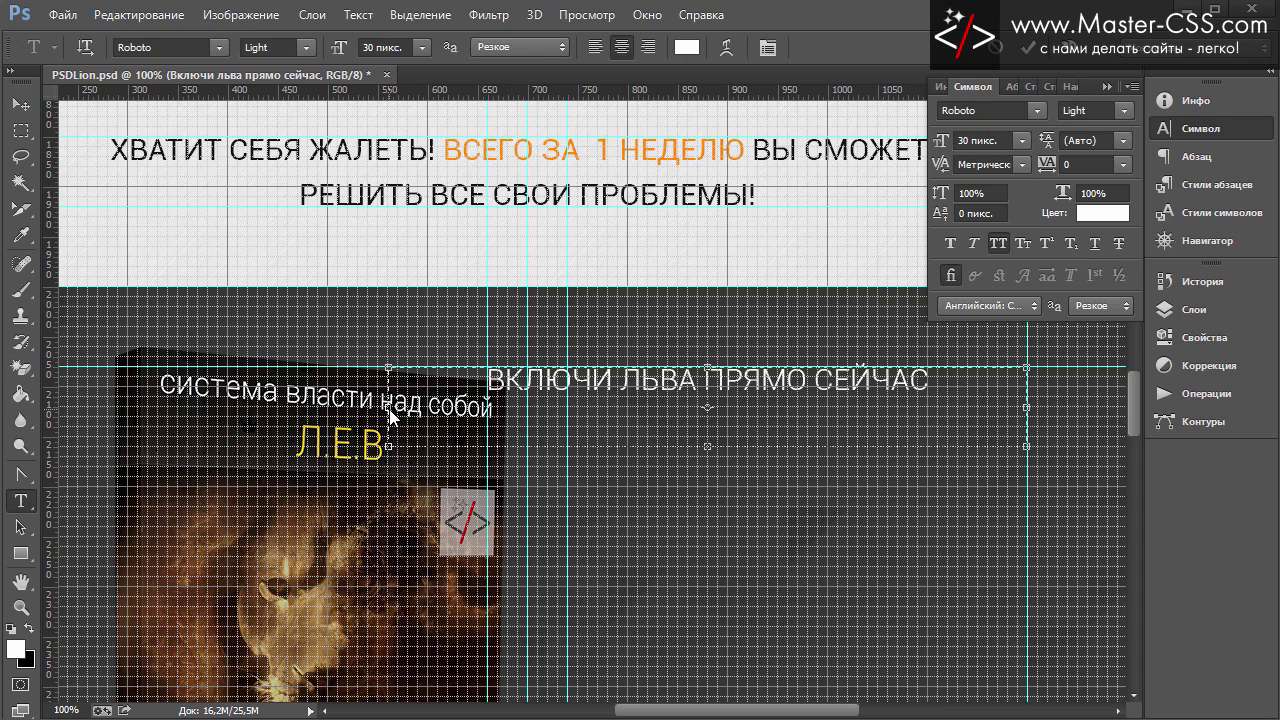
mouse_move(389, 407)
mouse_down()
mouse_move(487, 407)
mouse_move(482, 421)
mouse_up()
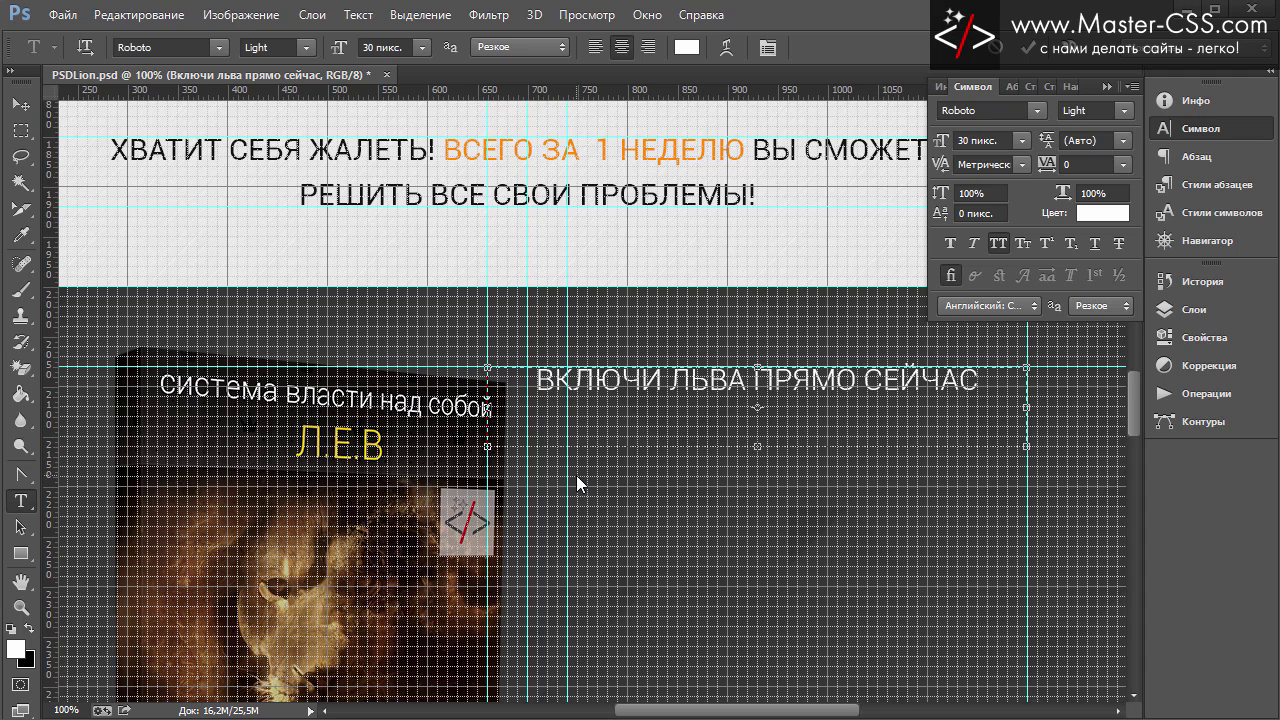
click(20, 104)
scroll(722, 442, down, 1)
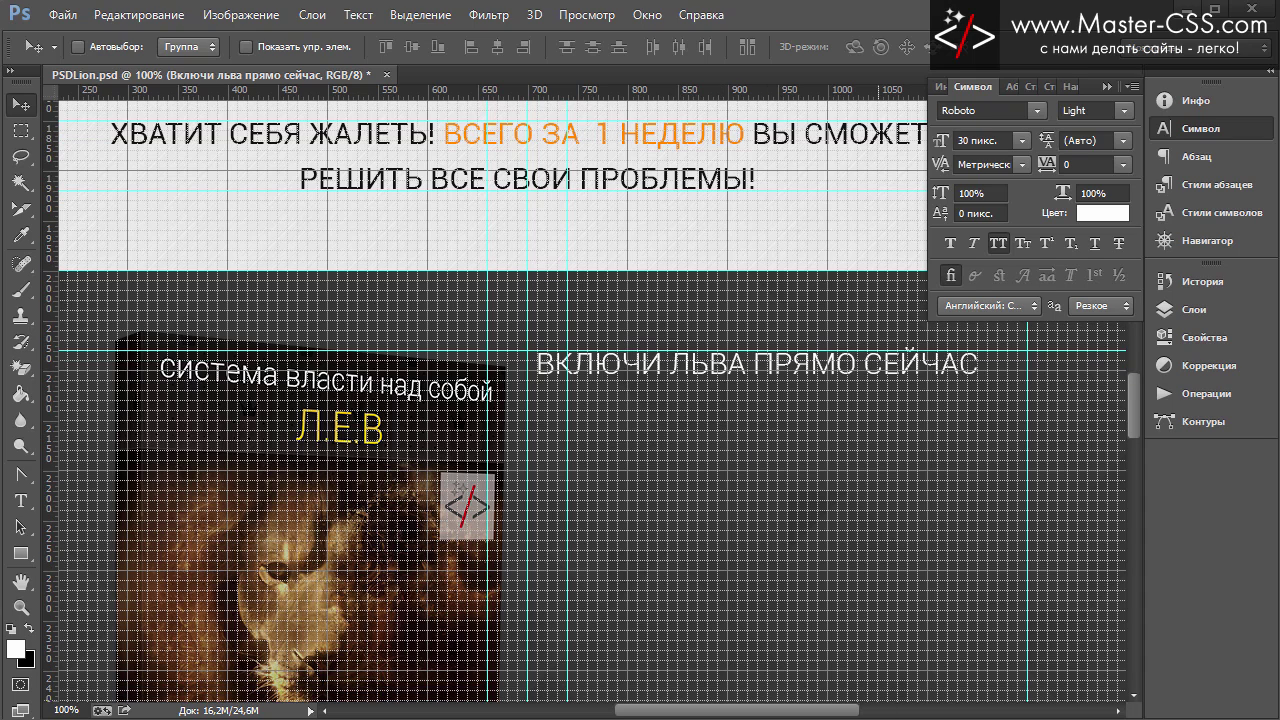
Step: Colour 'ПРЯМО СЕЙЧАС!' orange #ff8a00, sampled from the text above
click(20, 500)
click(972, 365)
text(!)
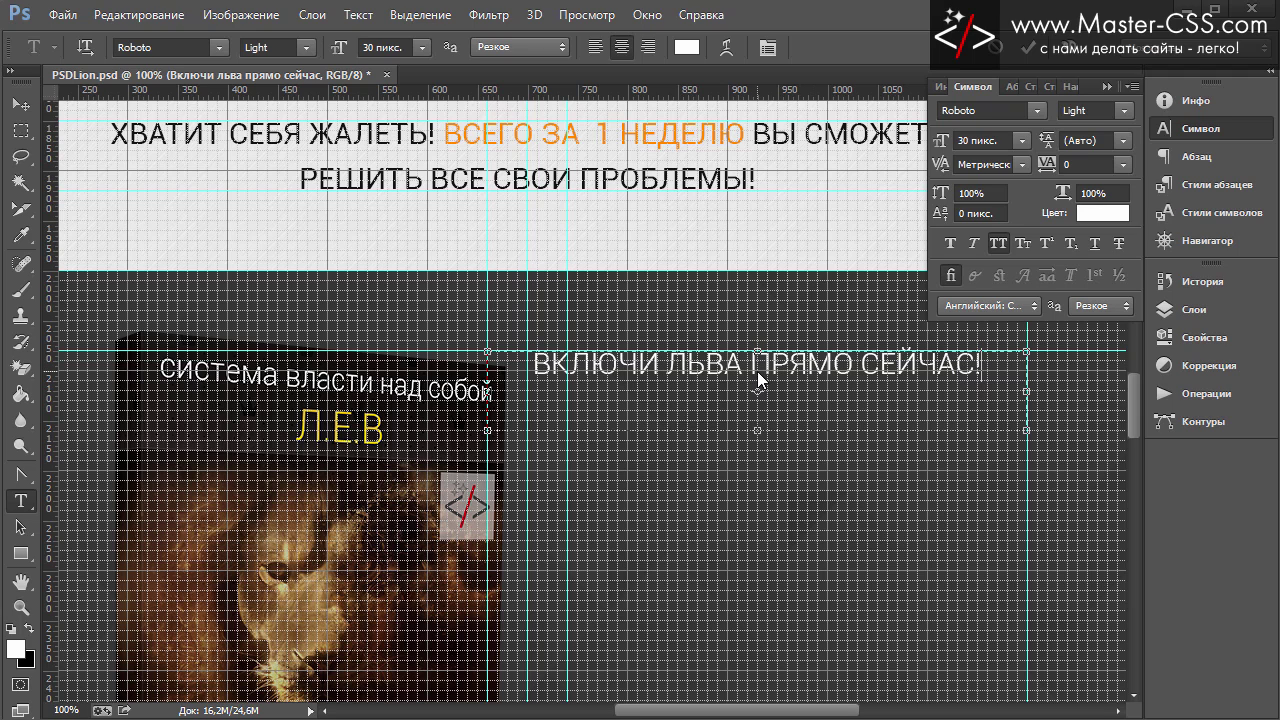
drag(755, 370, 1000, 372)
click(1094, 214)
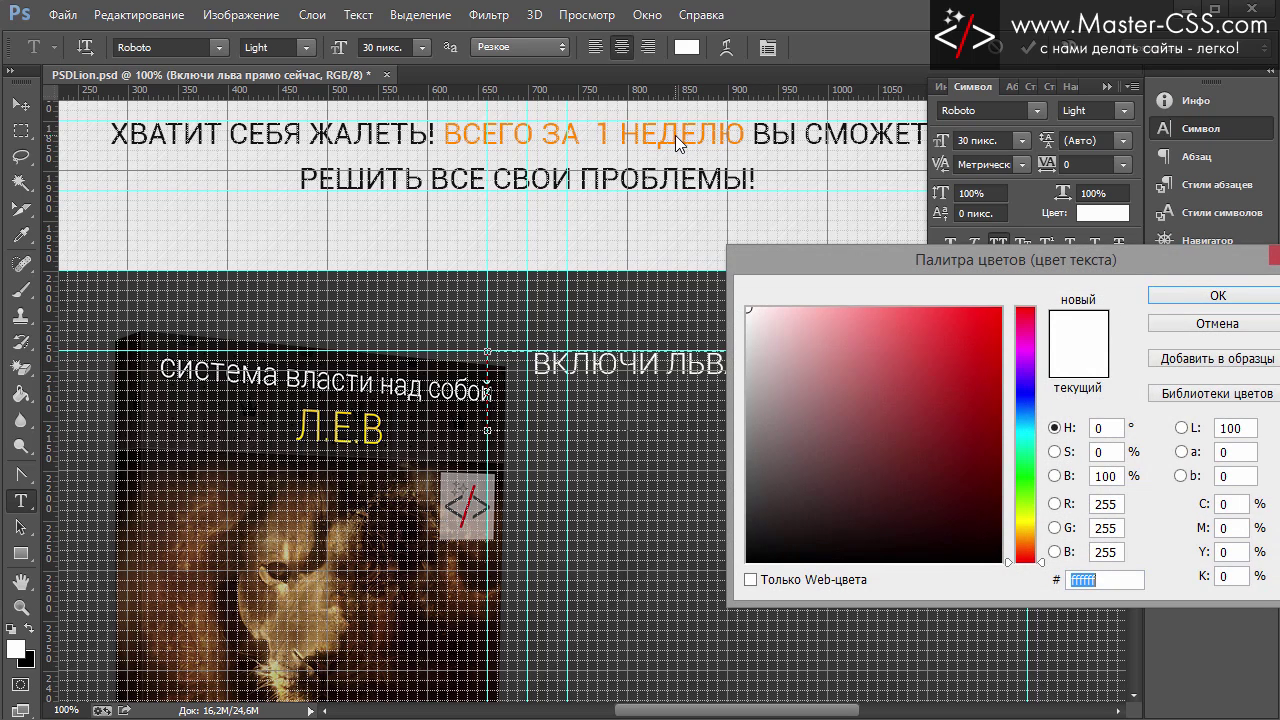
click(675, 135)
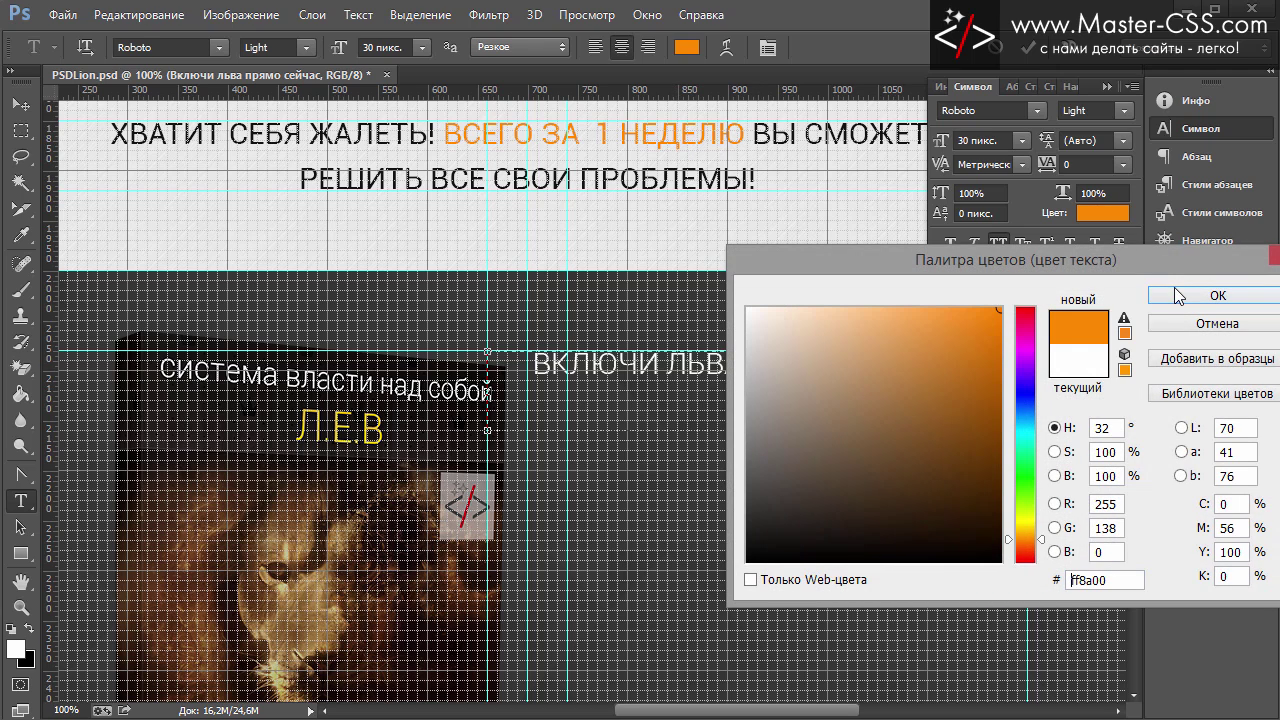
click(1218, 295)
click(13, 107)
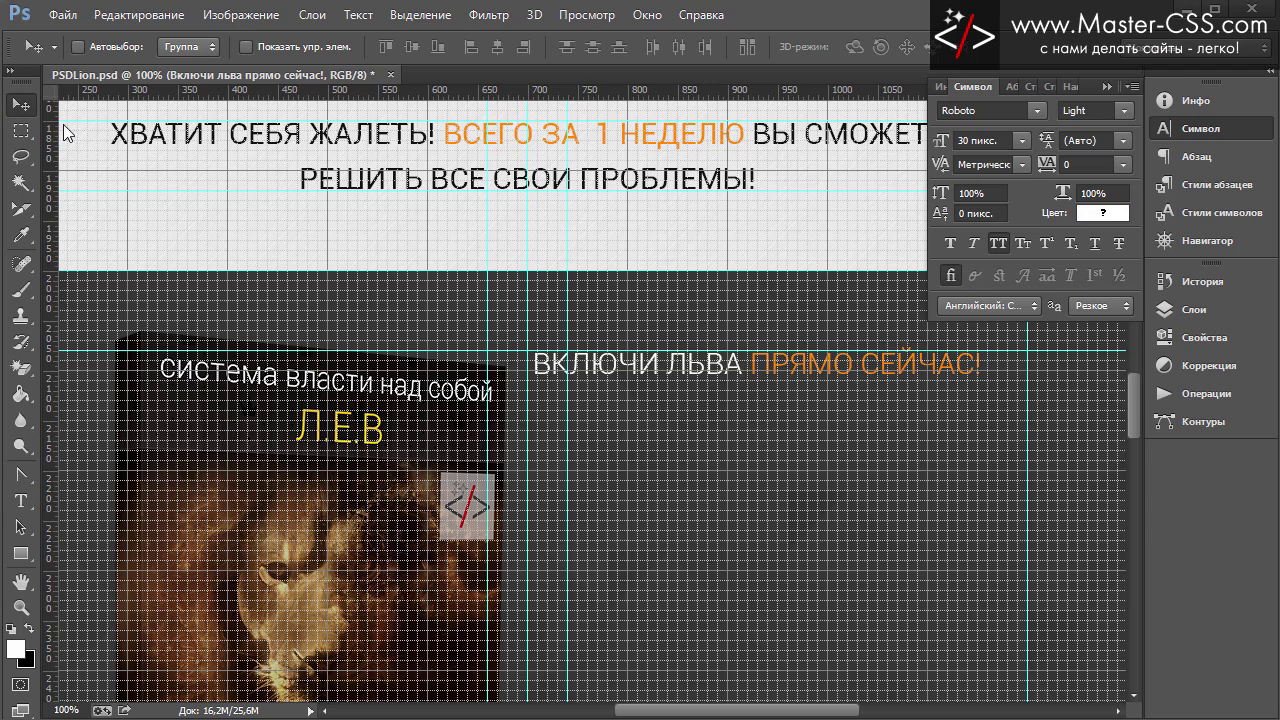
Step: Hide the grid and guides with Ctrl+H
key(ctrl+h)
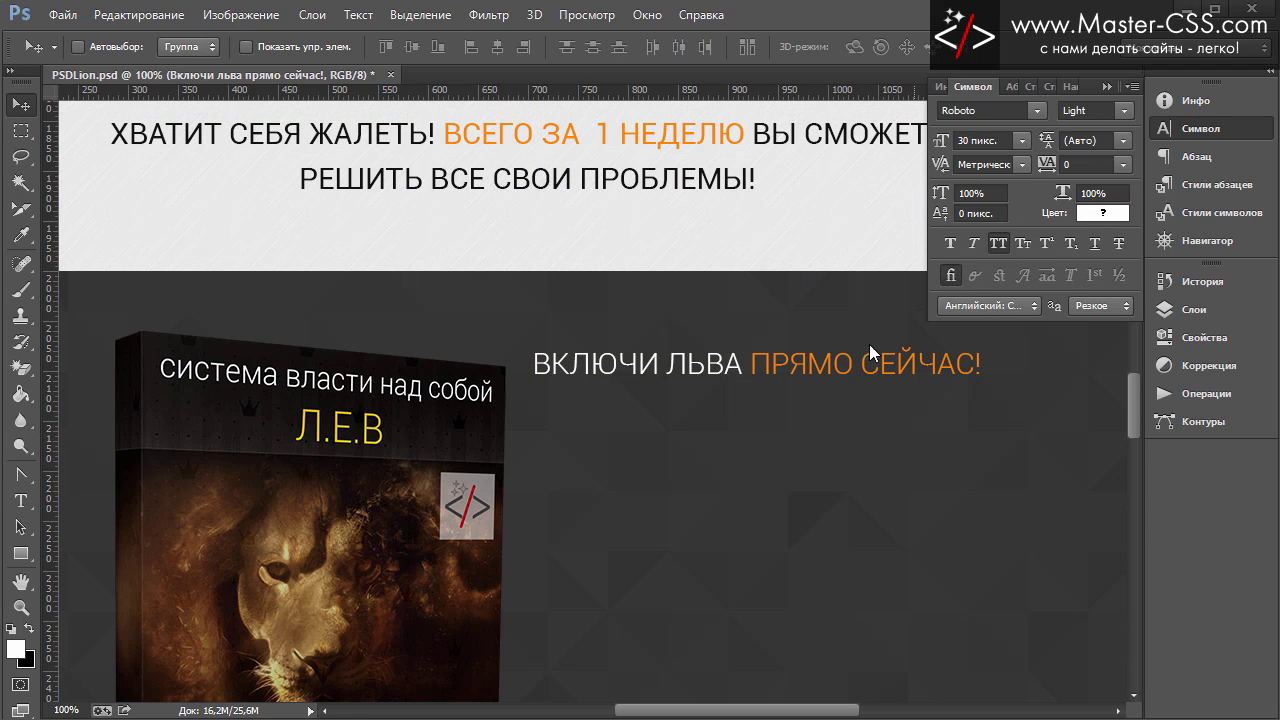
scroll(754, 375, up, 2)
scroll(754, 375, up, 2)
Step: Recolour 'ПРЯМО СЕЙЧАС!' yellow #ffc000
click(20, 500)
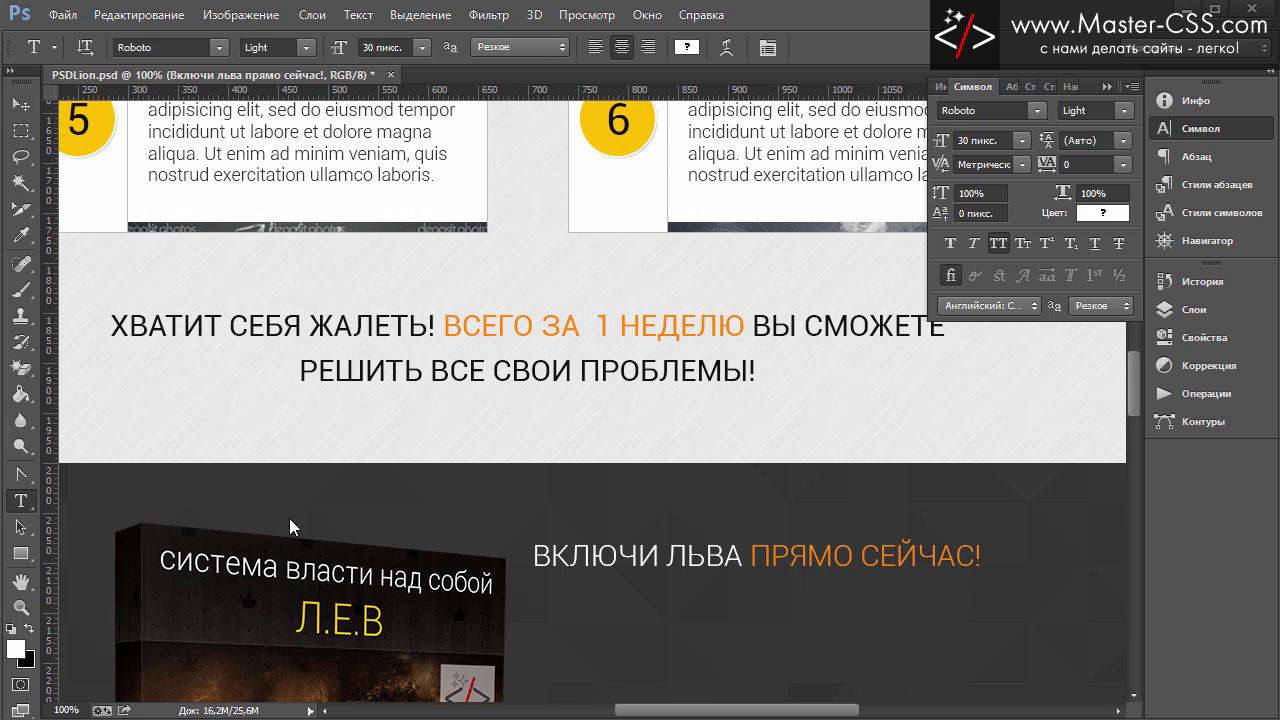
drag(753, 564, 985, 556)
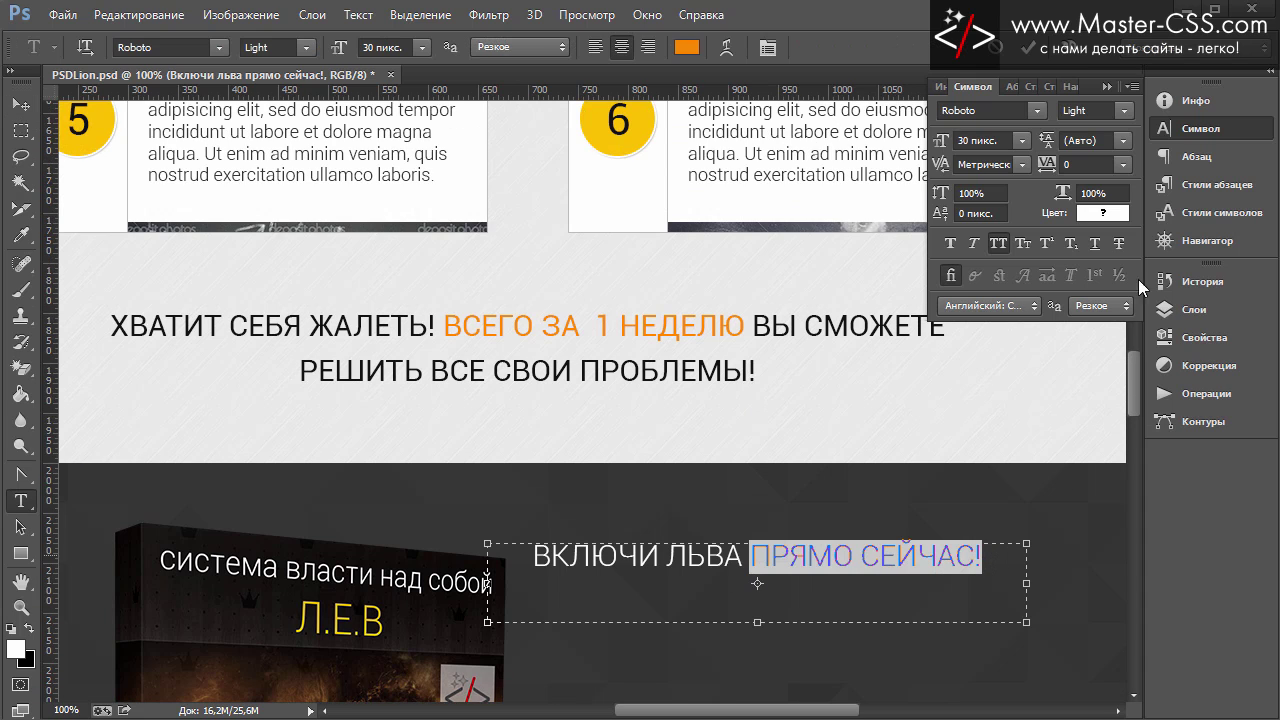
click(1105, 212)
text(ffc000)
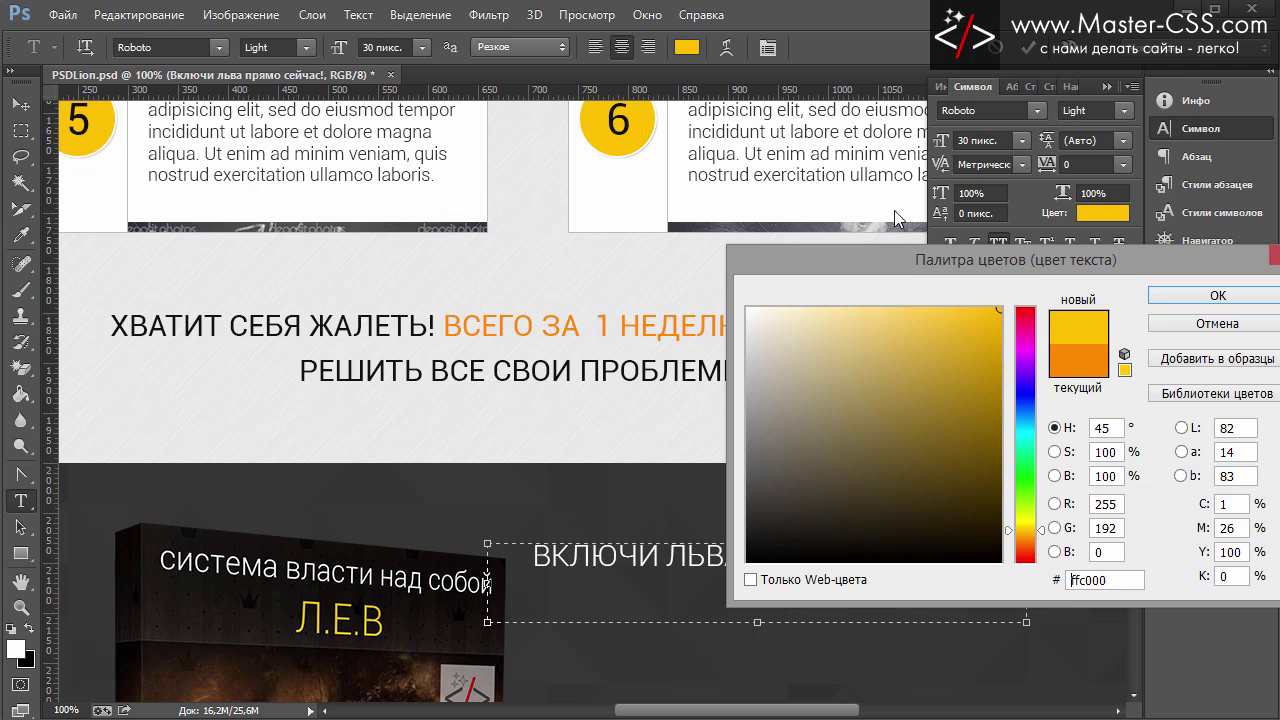
click(1193, 300)
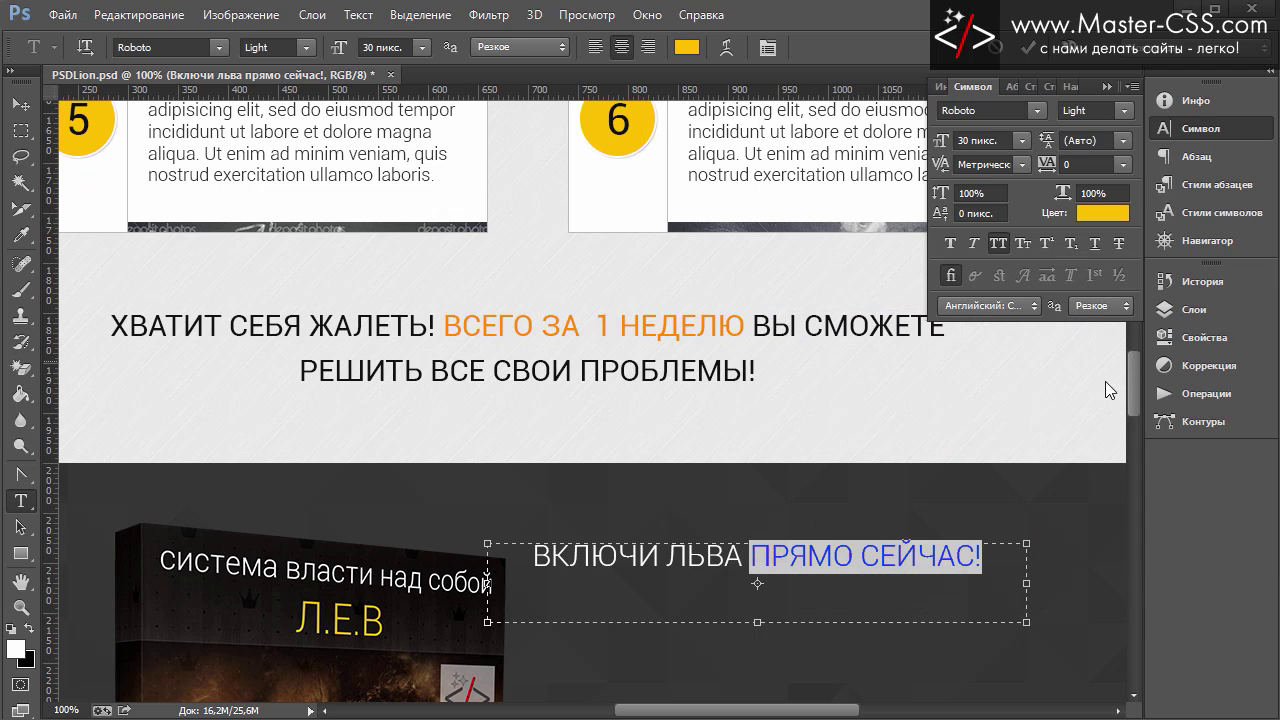
click(20, 104)
Step: Set the whole heading in Roboto Regular after comparing the Medium and Italic styles
scroll(550, 390, down, 2)
scroll(552, 392, down, 2)
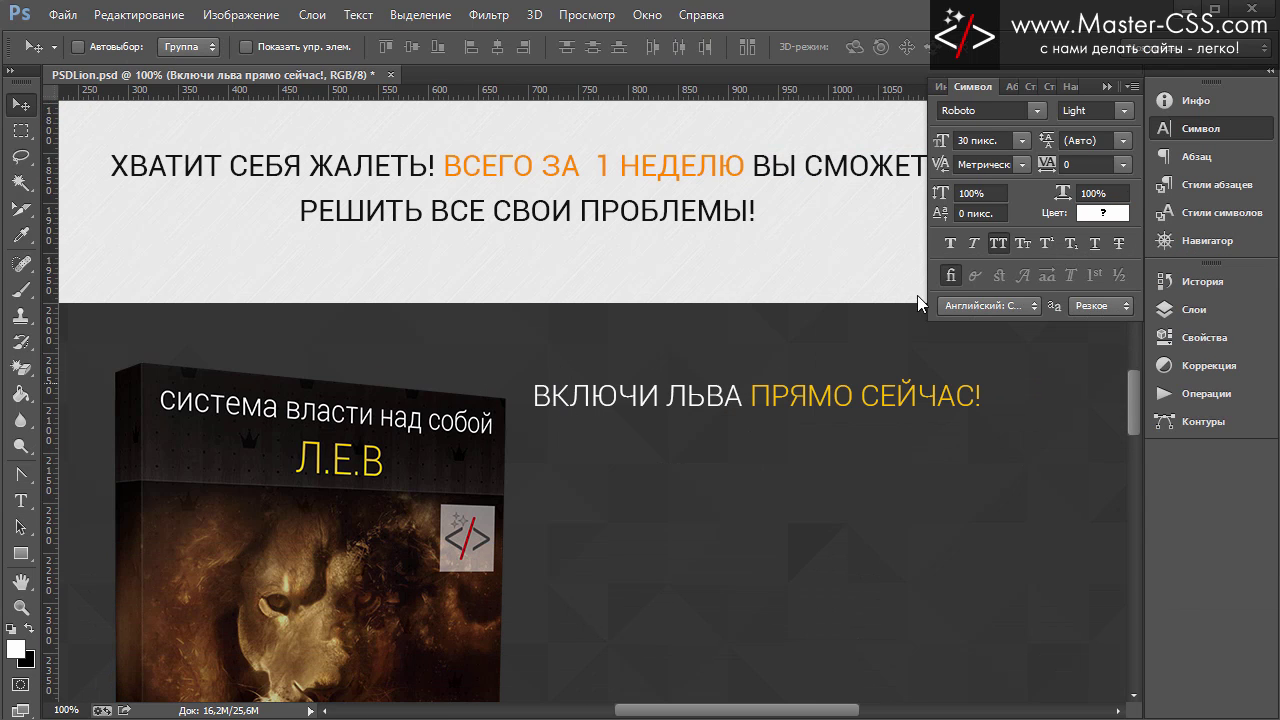
click(1124, 111)
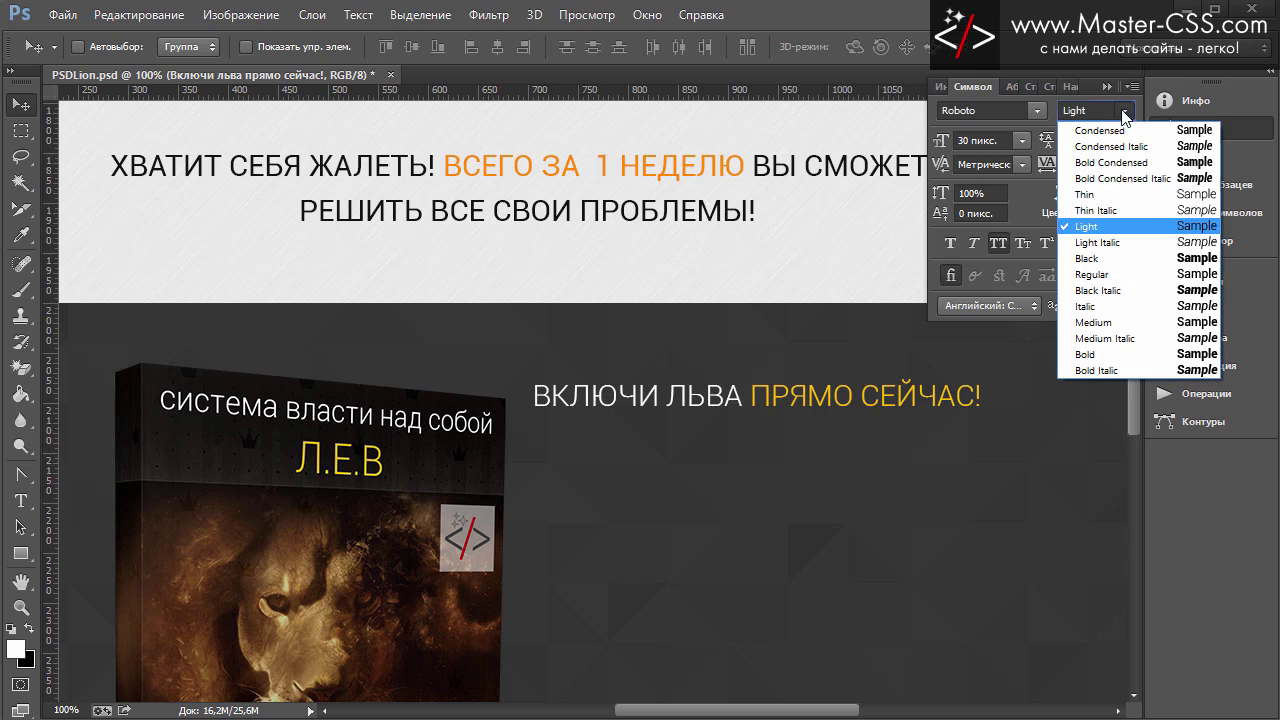
click(1136, 276)
key(Down)
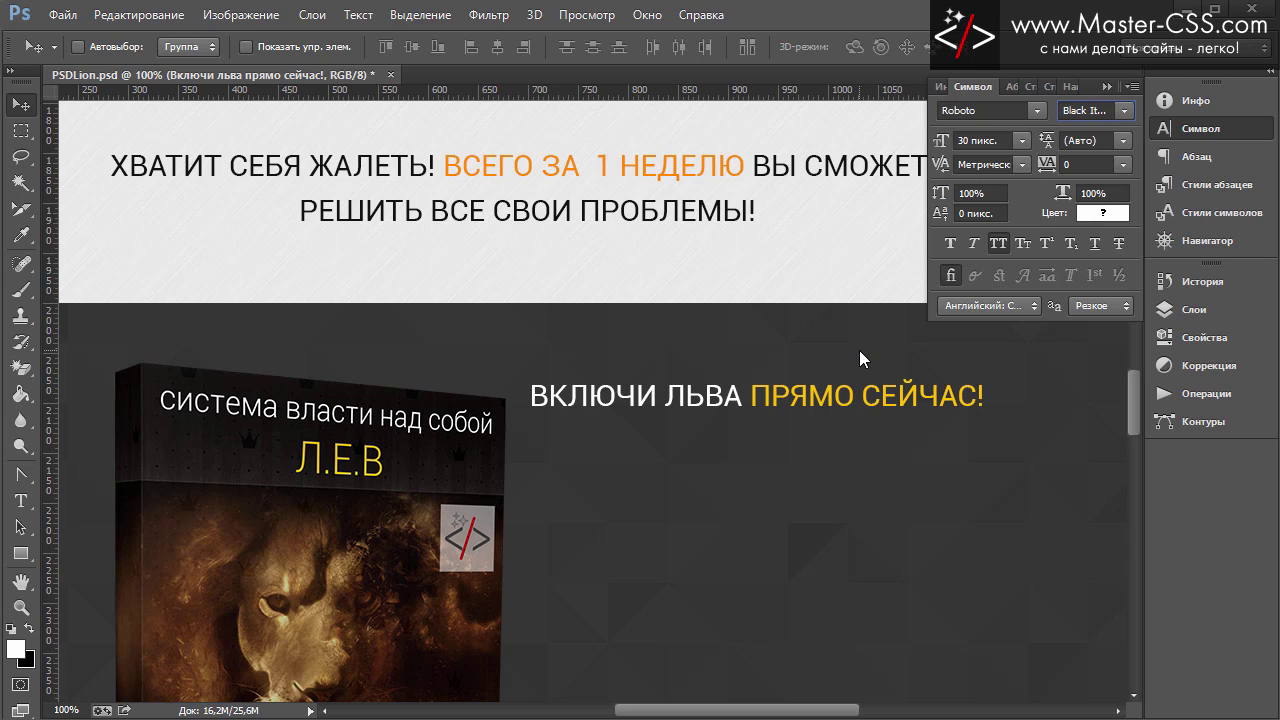
key(Down)
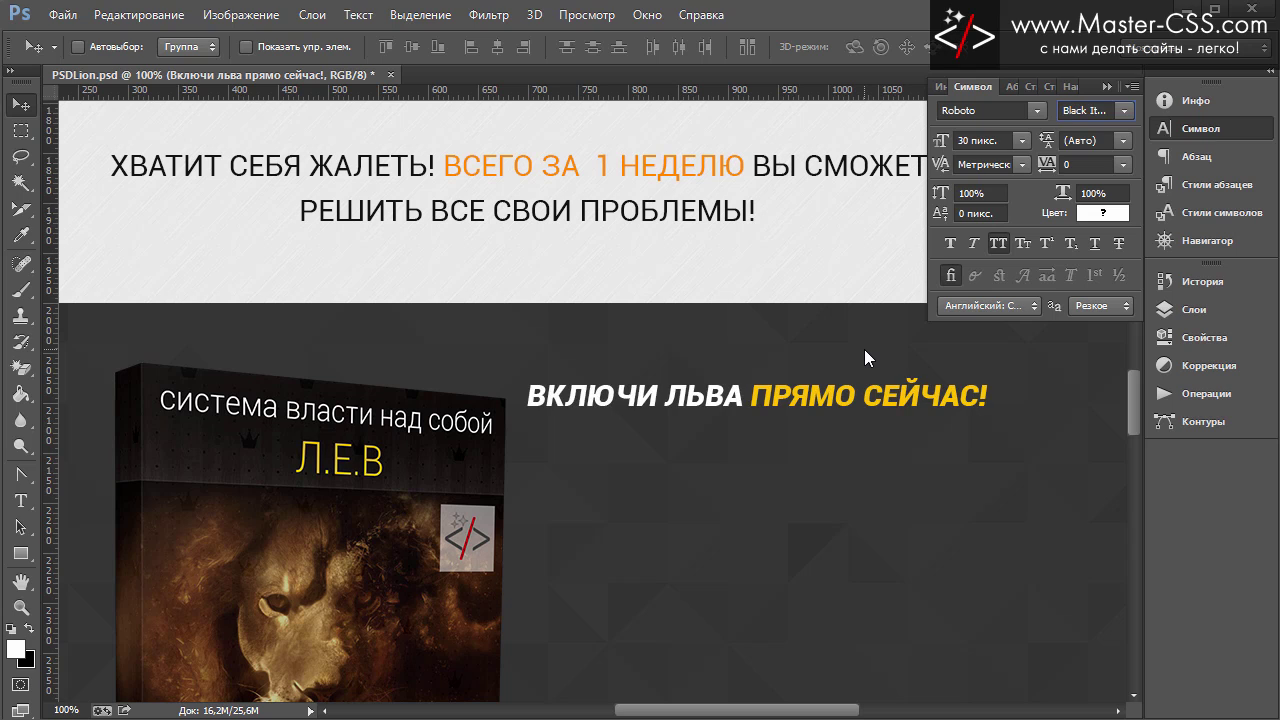
key(Down)
key(Down)
key(Up)
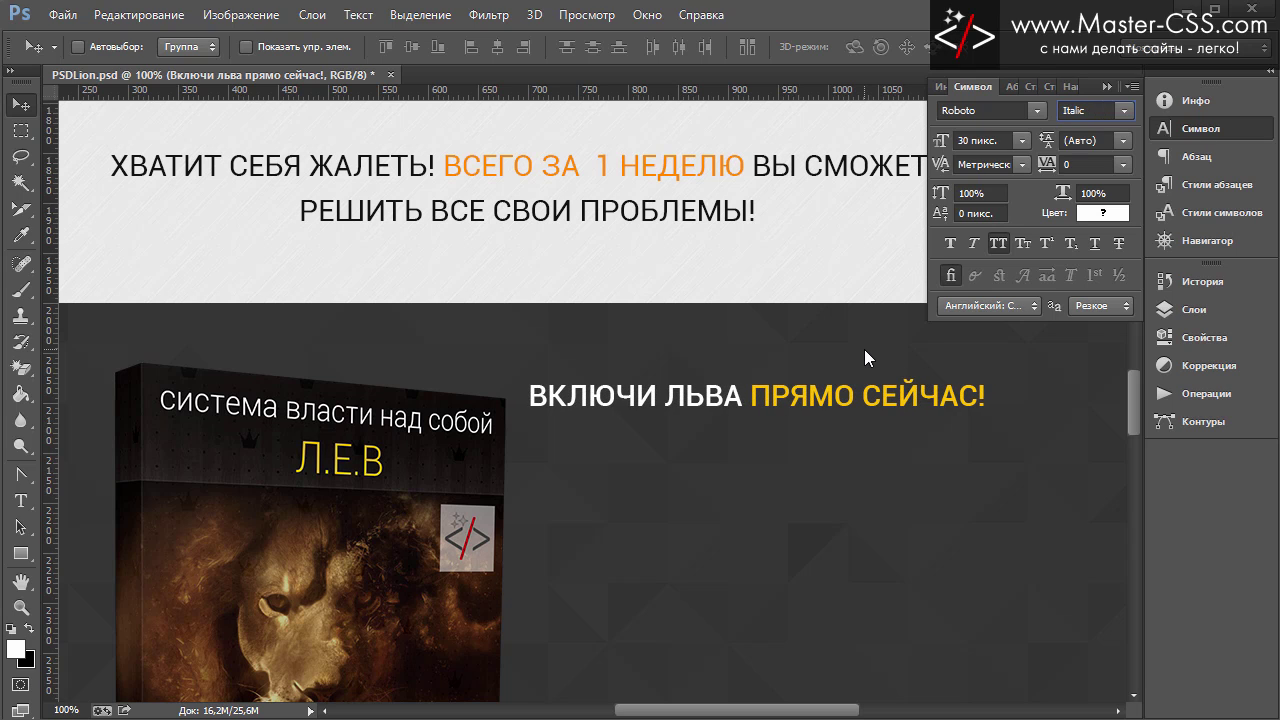
click(1125, 111)
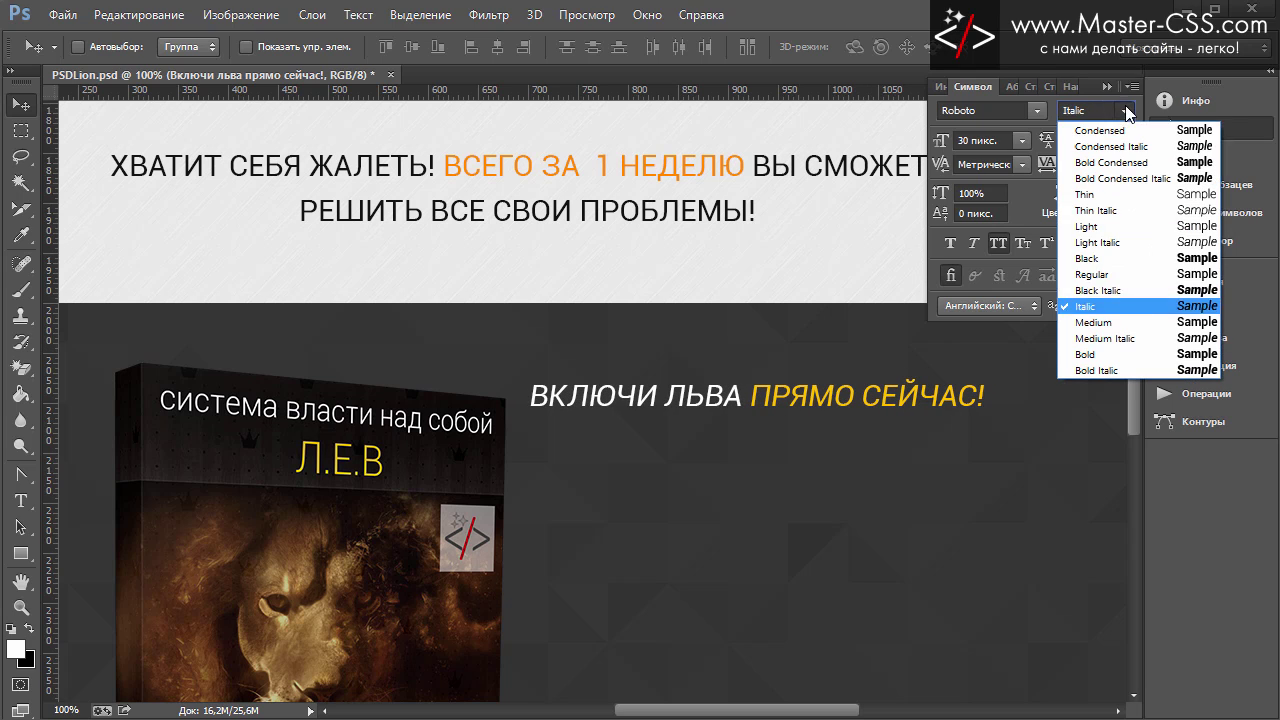
click(1081, 267)
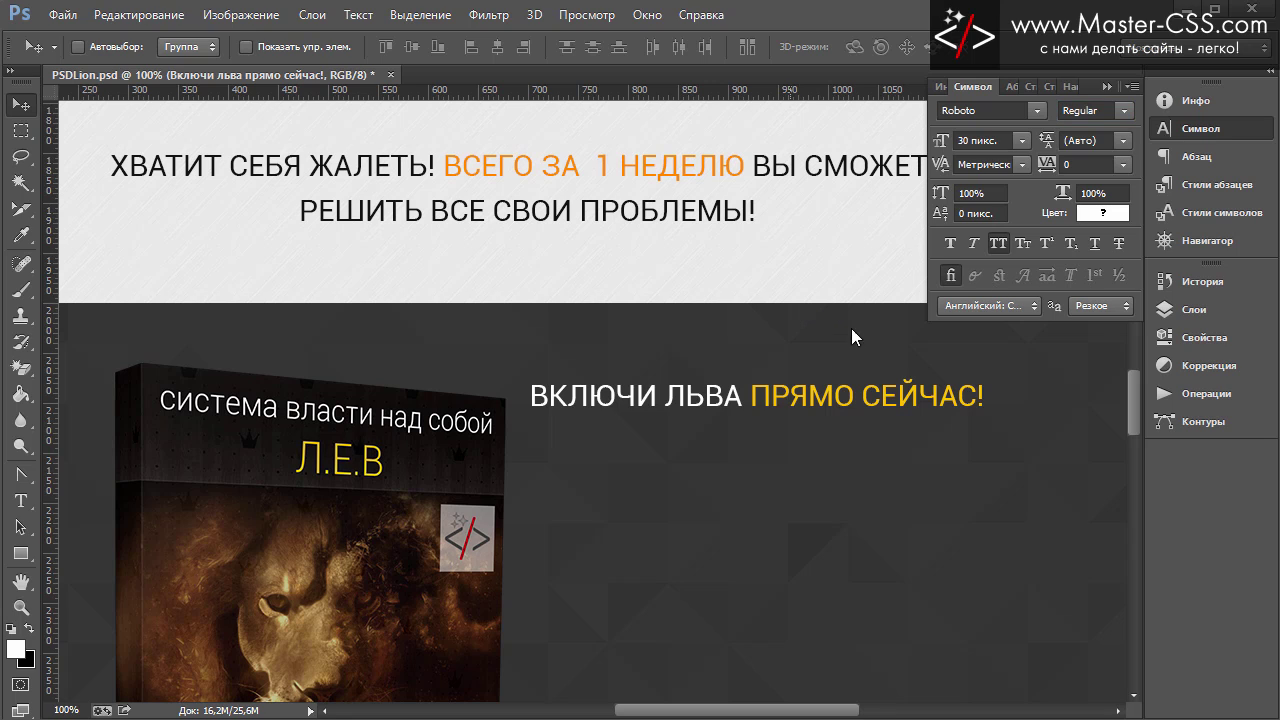
click(1073, 307)
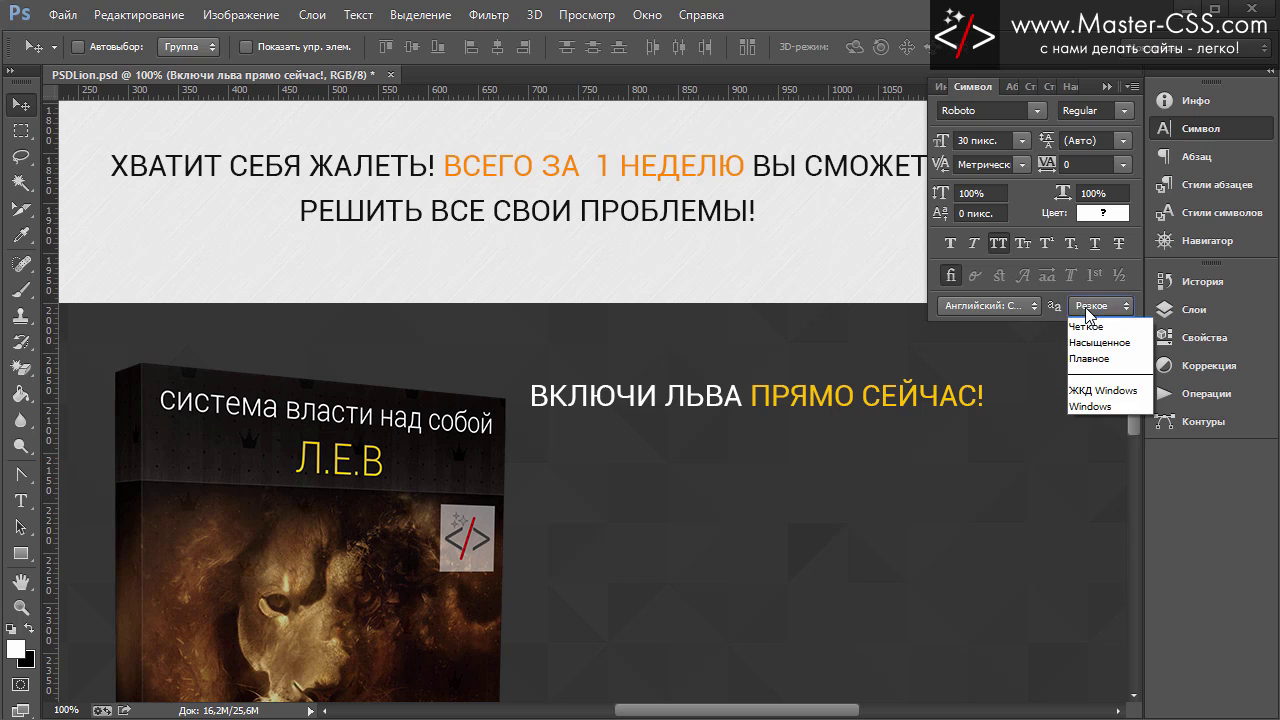
click(1090, 337)
drag(1133, 382, 1136, 405)
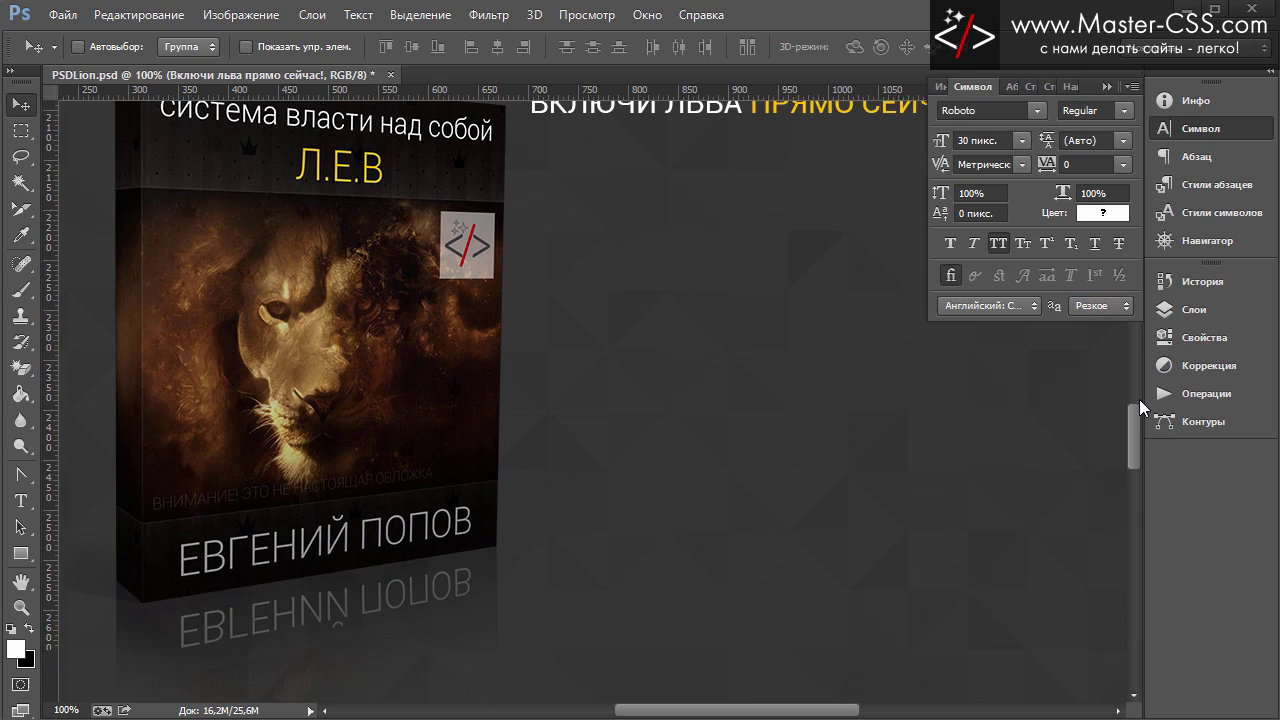
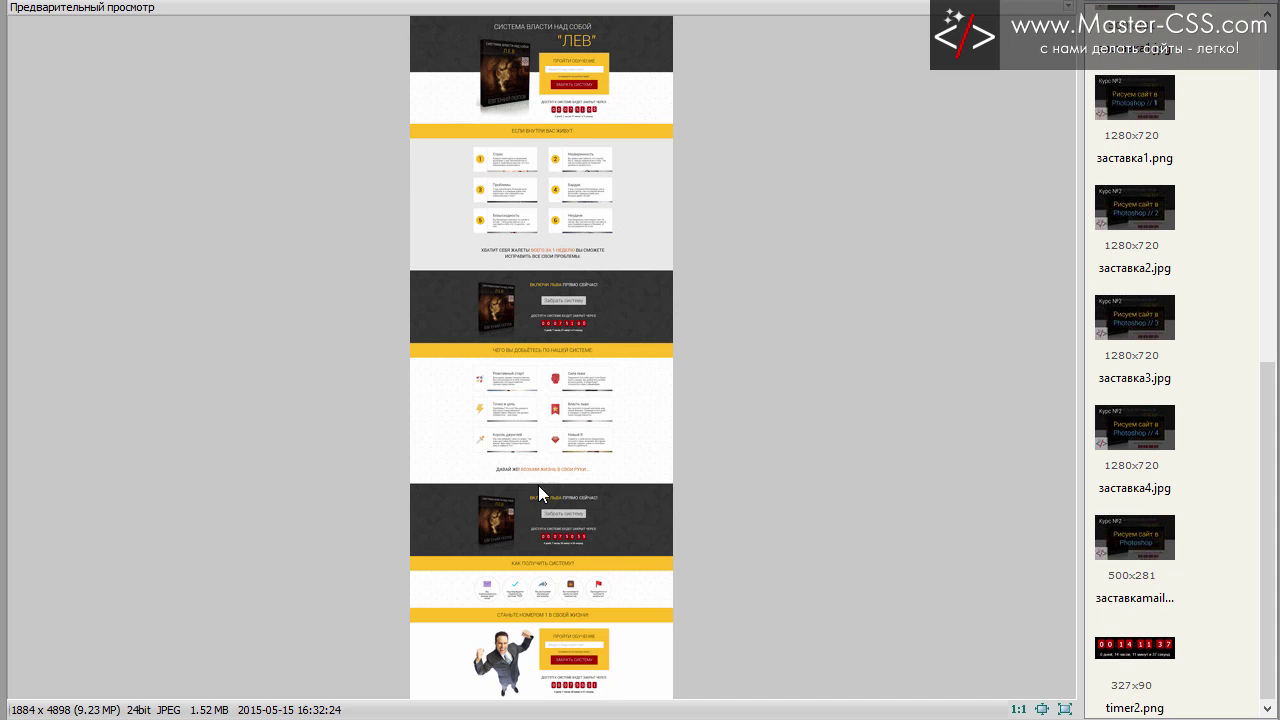
Step: Inspect the landing-page mockup at 1:1 in FastStone, then close the preview
click(557, 308)
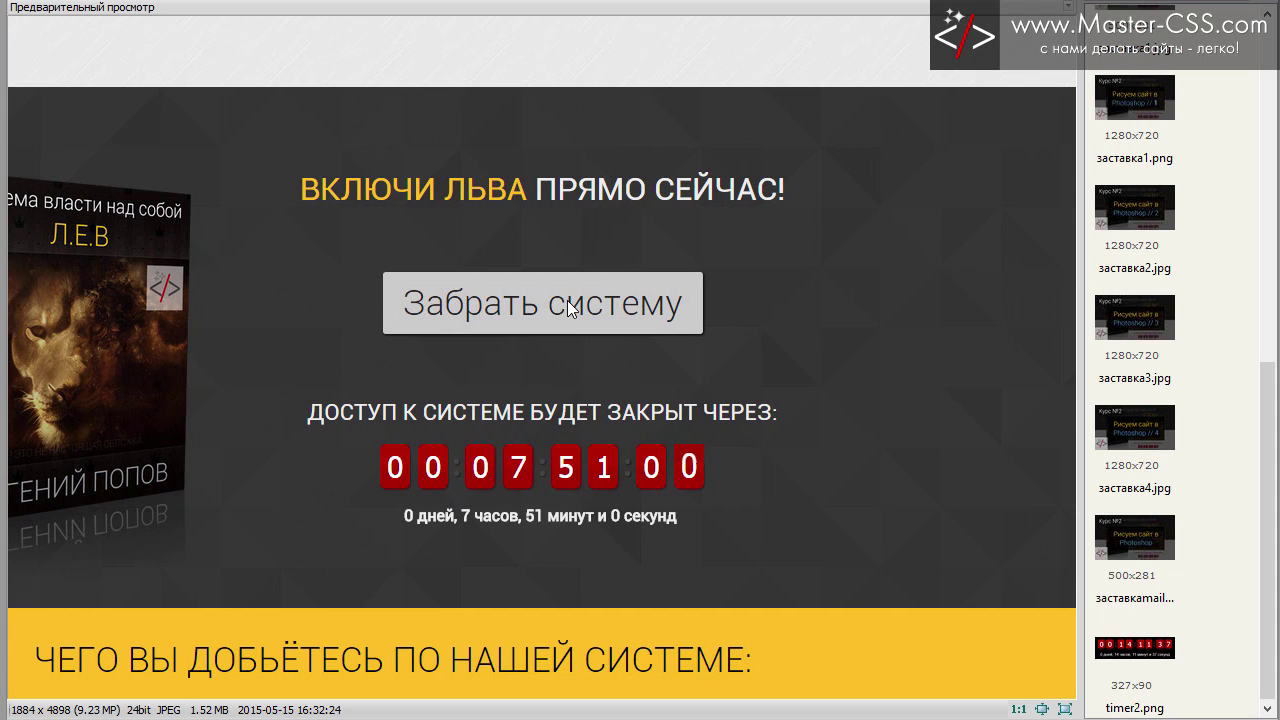
scroll(566, 312, down, 2)
scroll(561, 330, down, 1)
scroll(558, 347, down, 3)
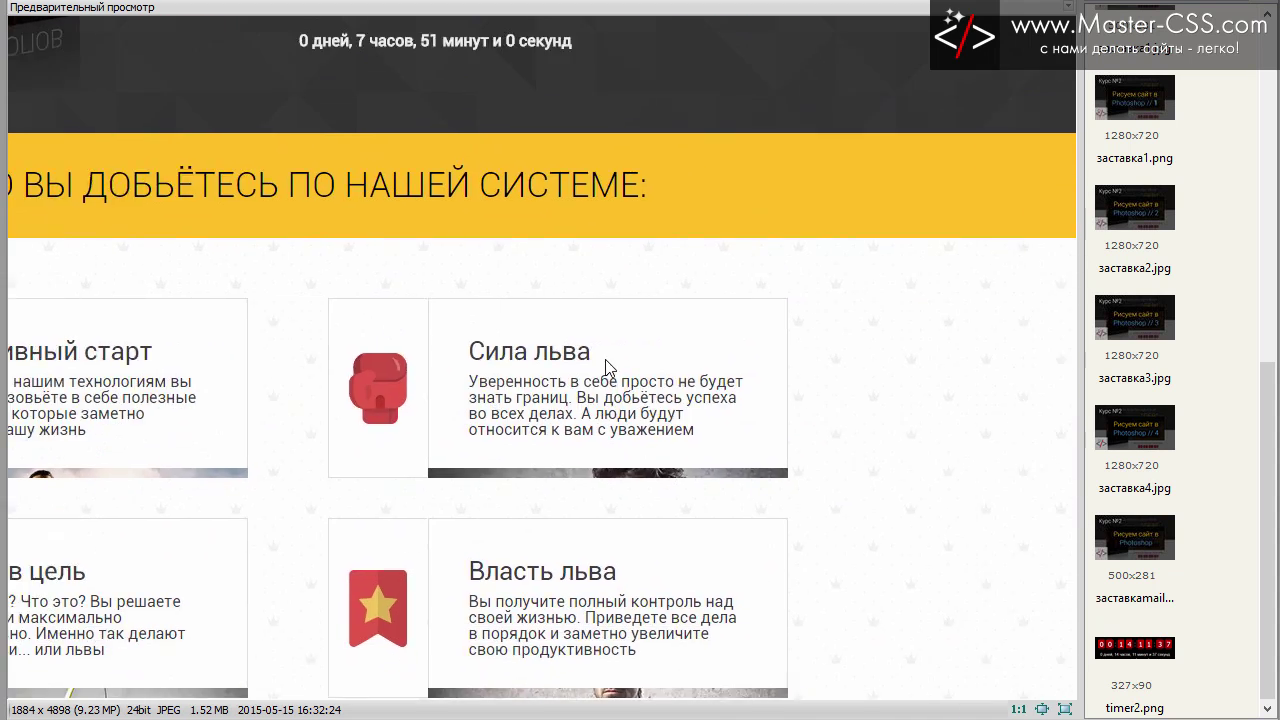
scroll(562, 332, up, 3)
click(562, 330)
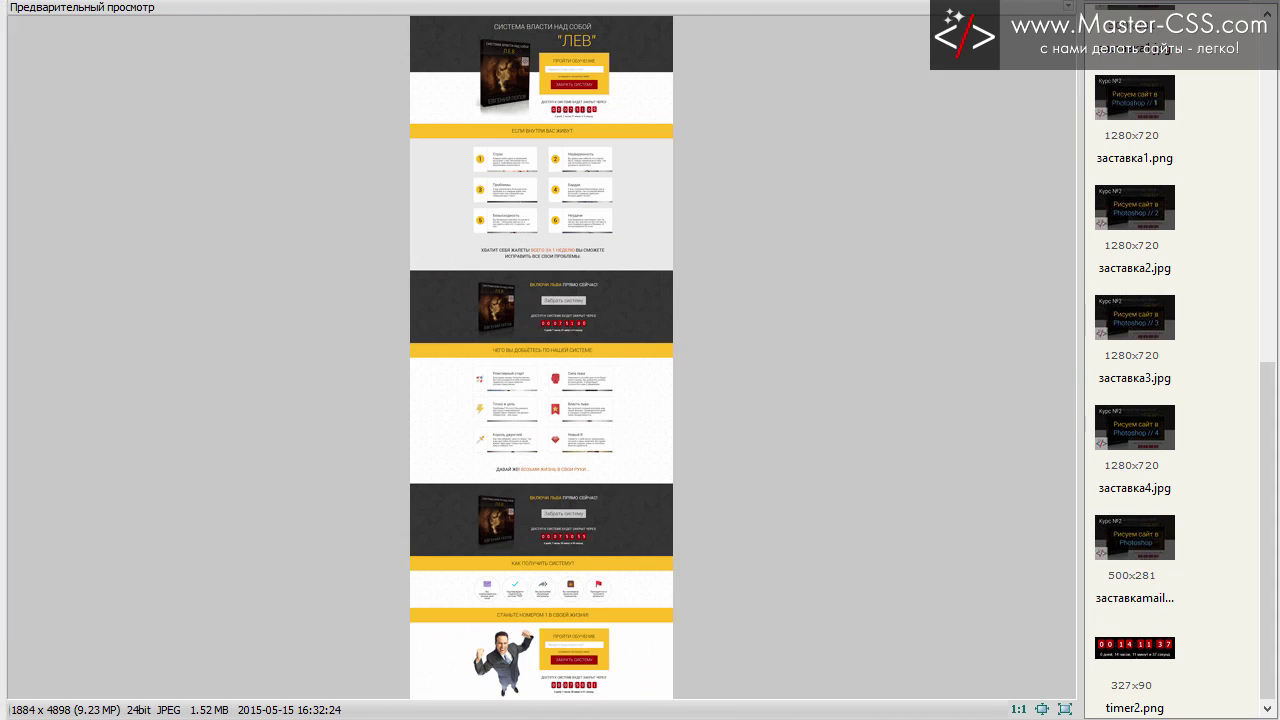
key(Escape)
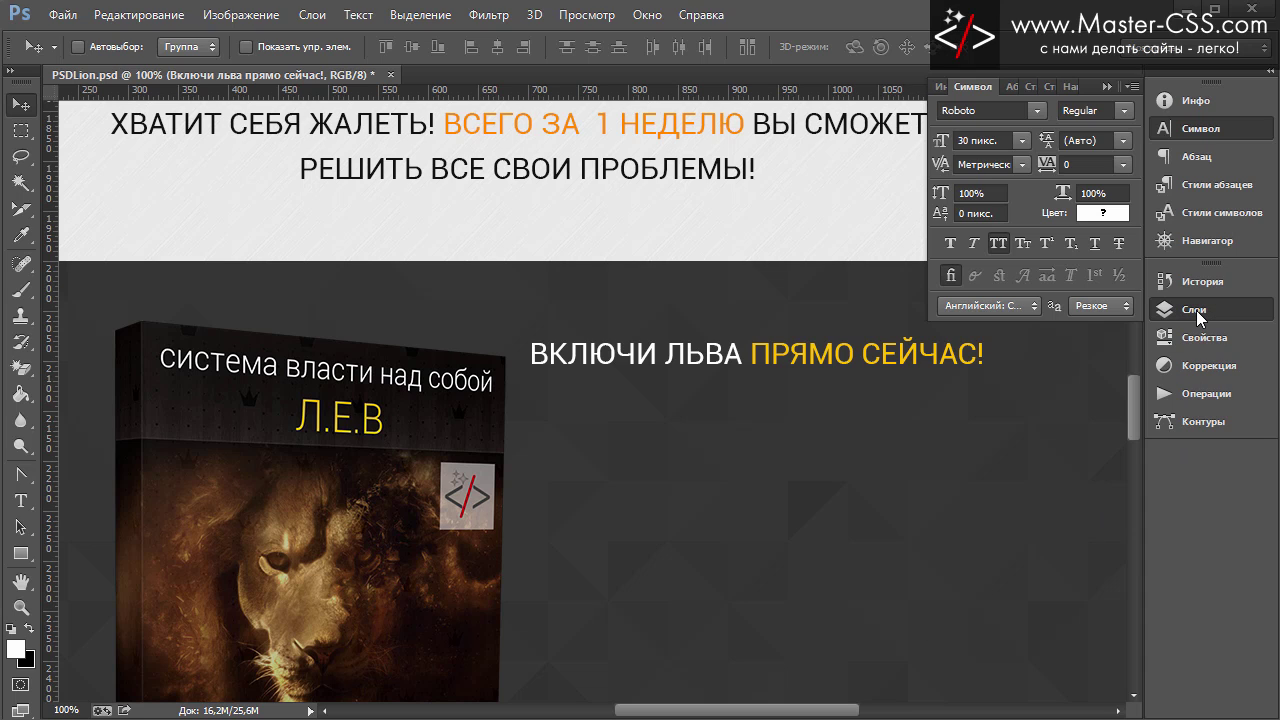
Step: Select the Блок напоминания group and turn on the grid and guides
click(1196, 310)
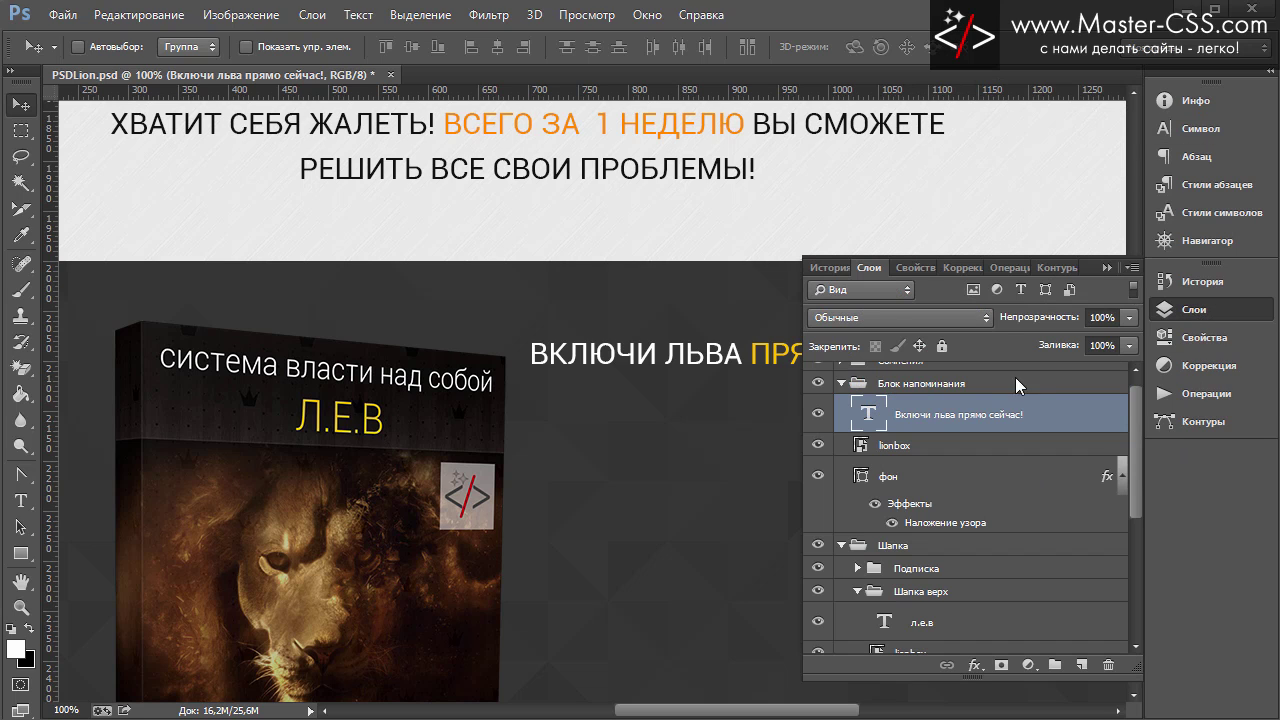
click(947, 385)
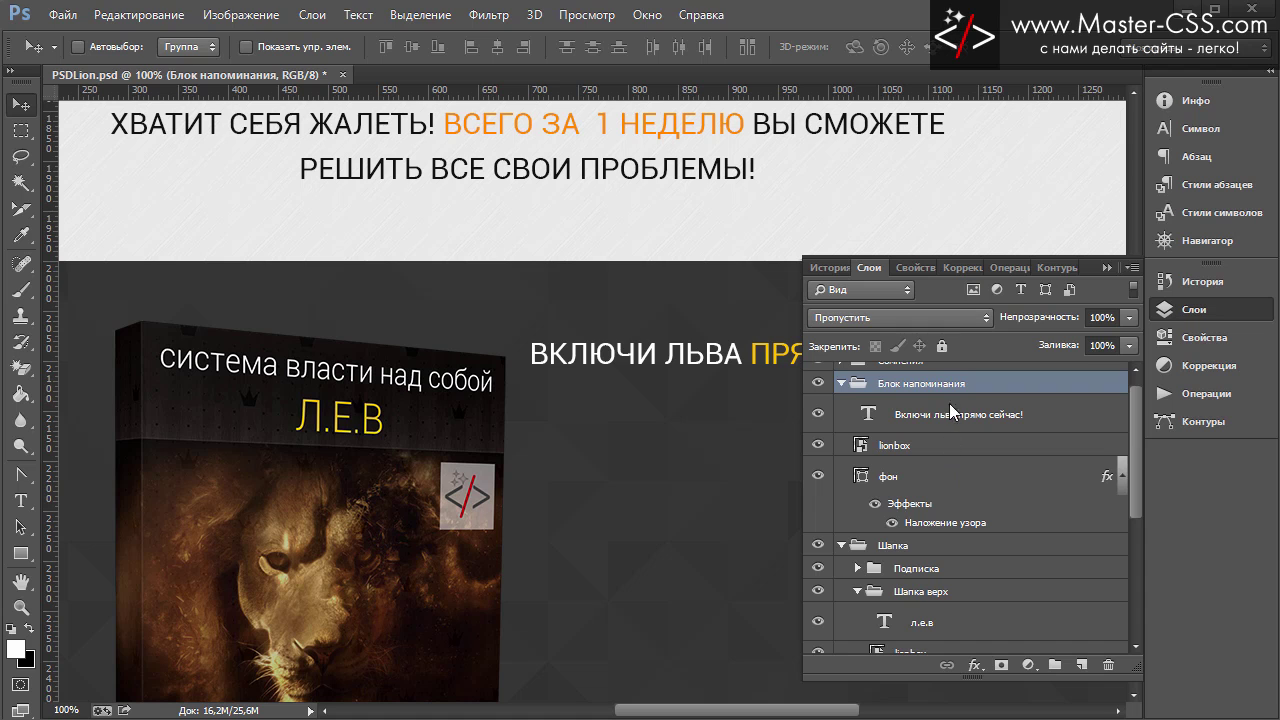
click(20, 553)
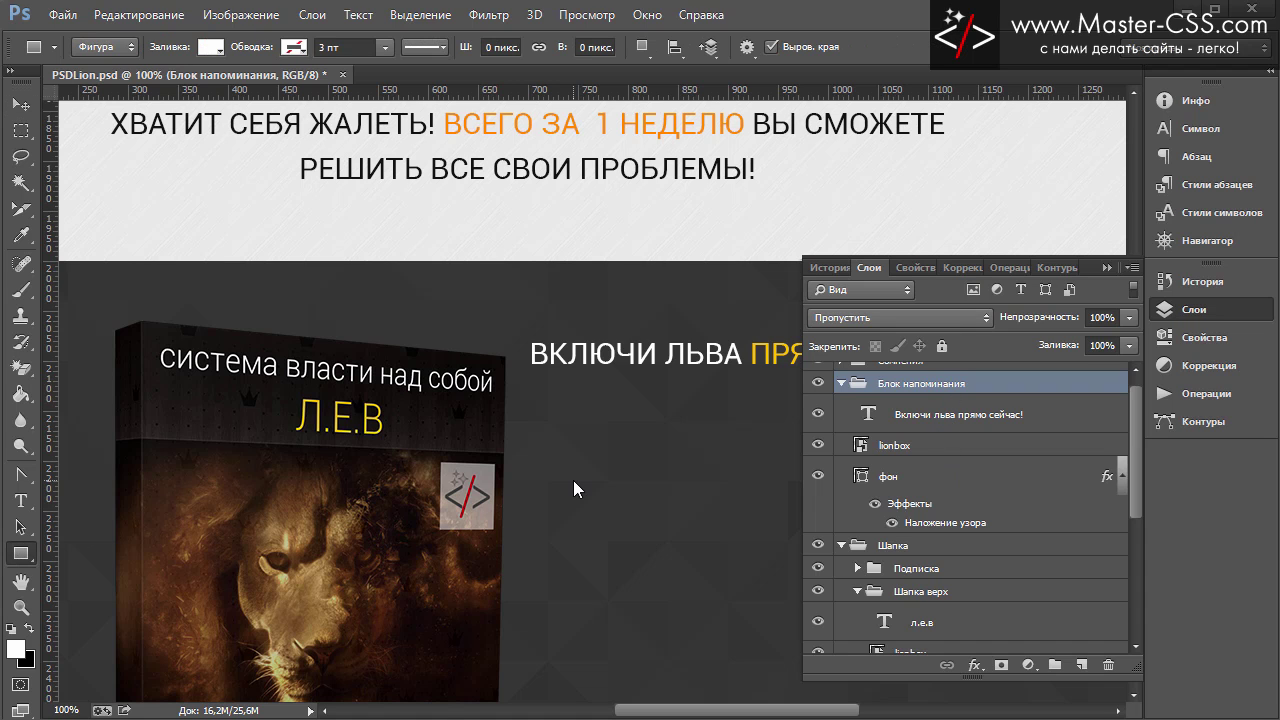
key(ctrl+apostrophe)
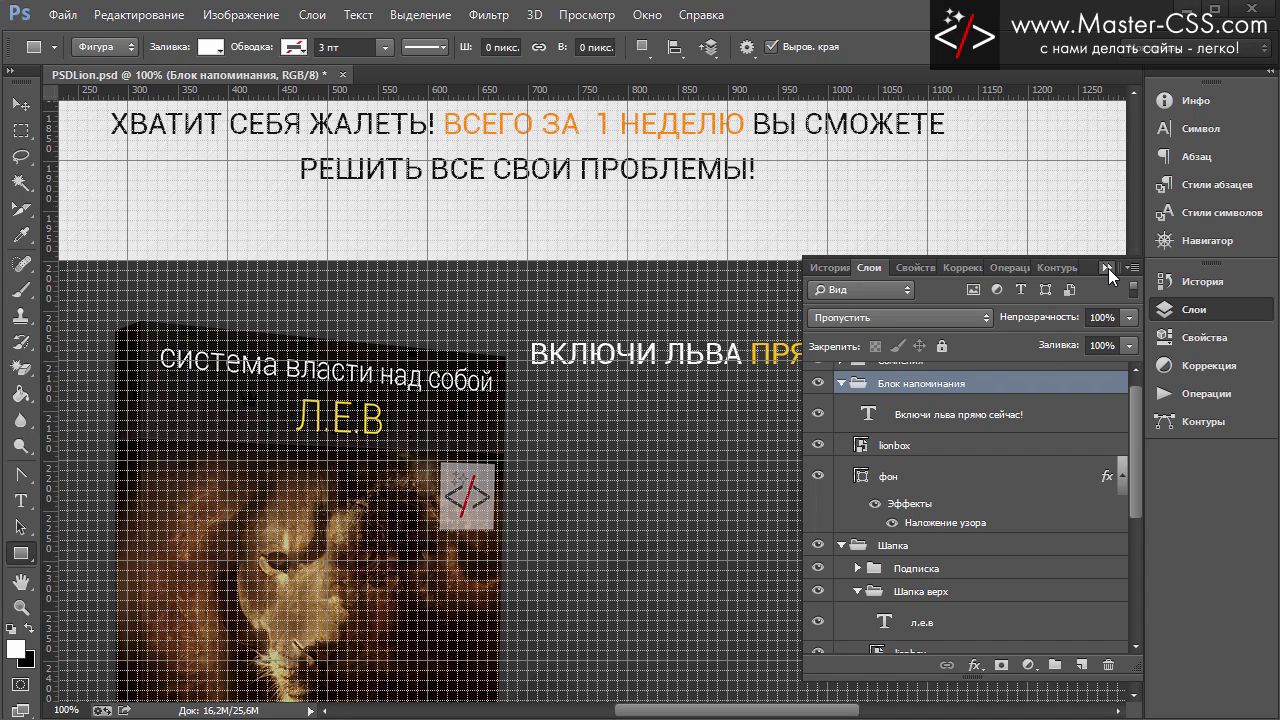
click(1108, 267)
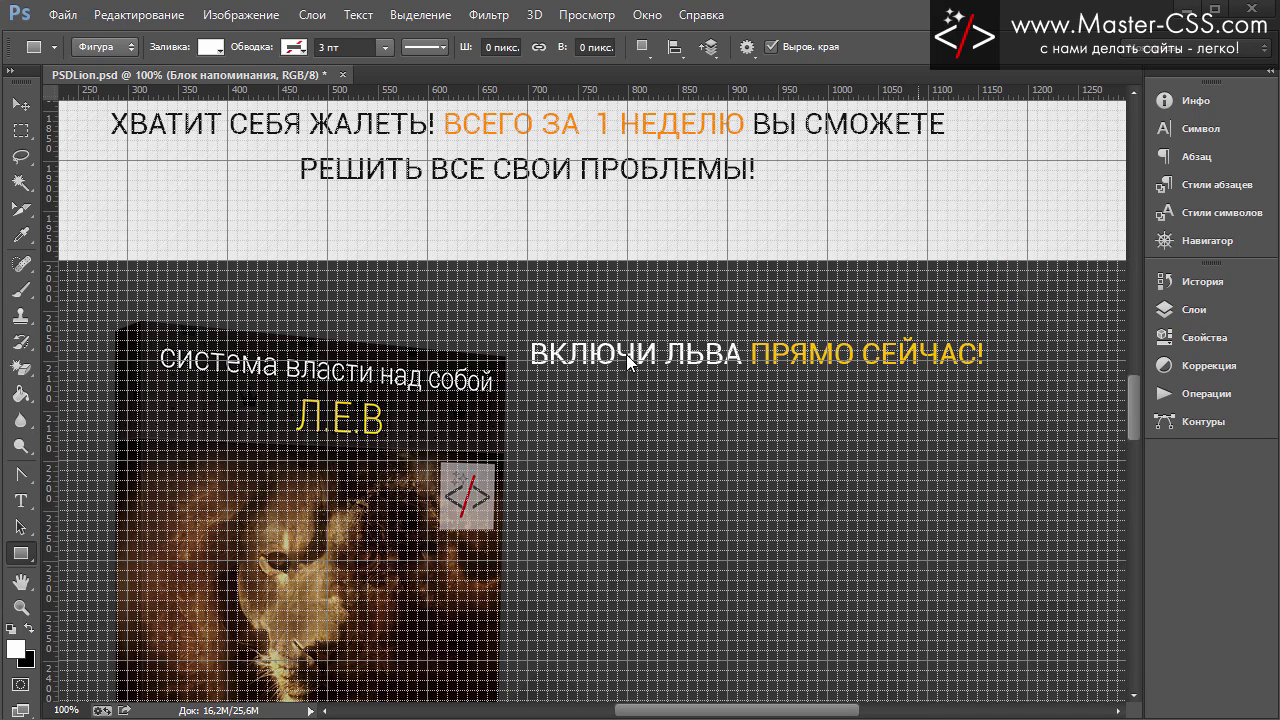
key(ctrl+semicolon)
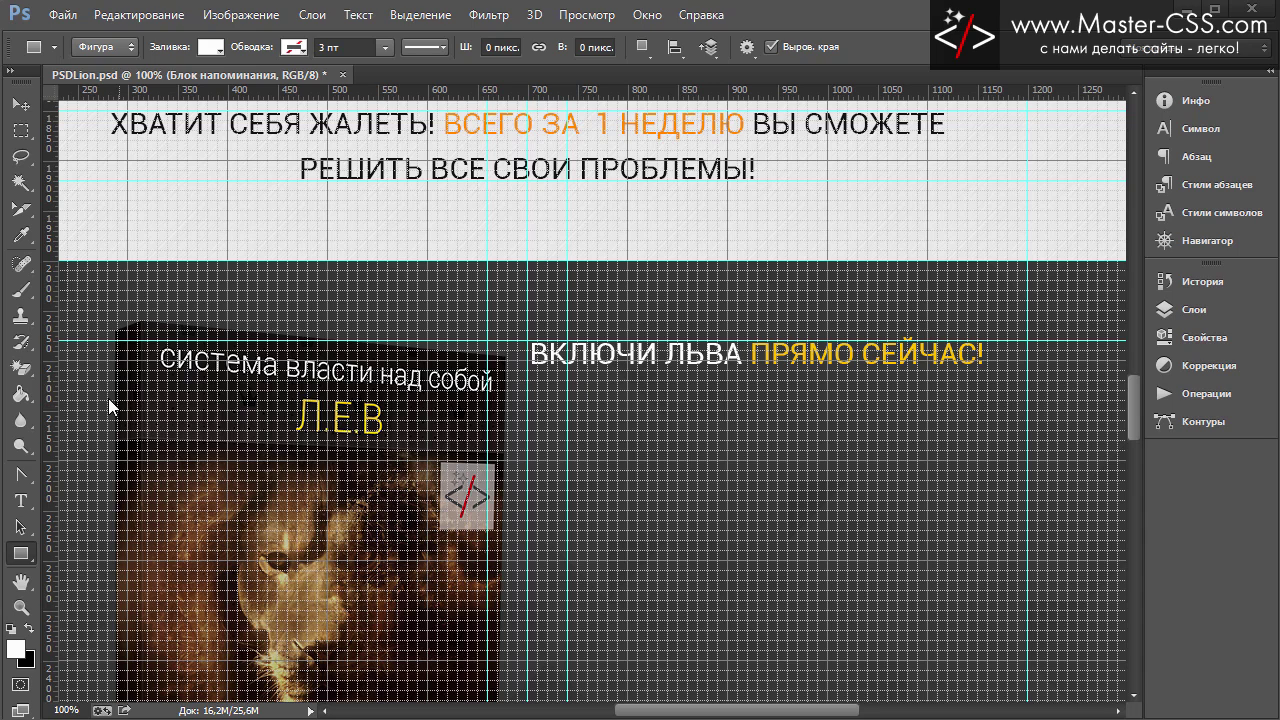
Step: Make the lionbox layer in the reminder group the working layer
click(20, 104)
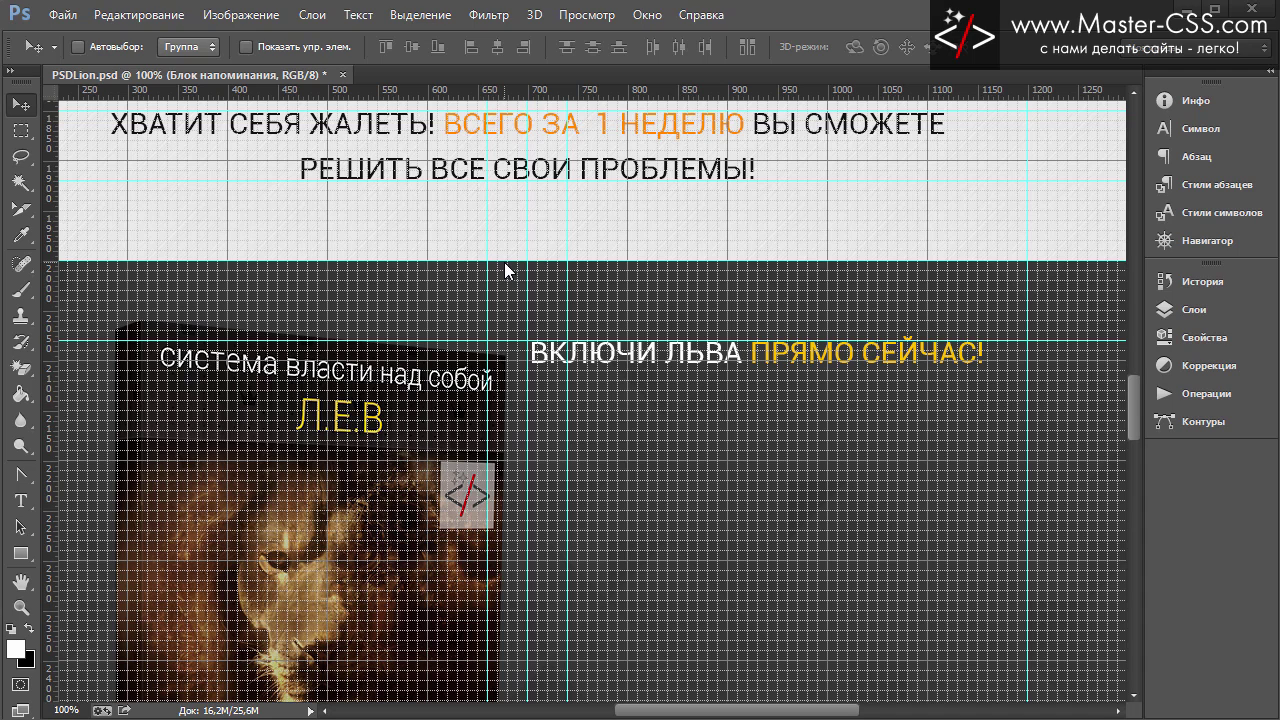
click(1195, 314)
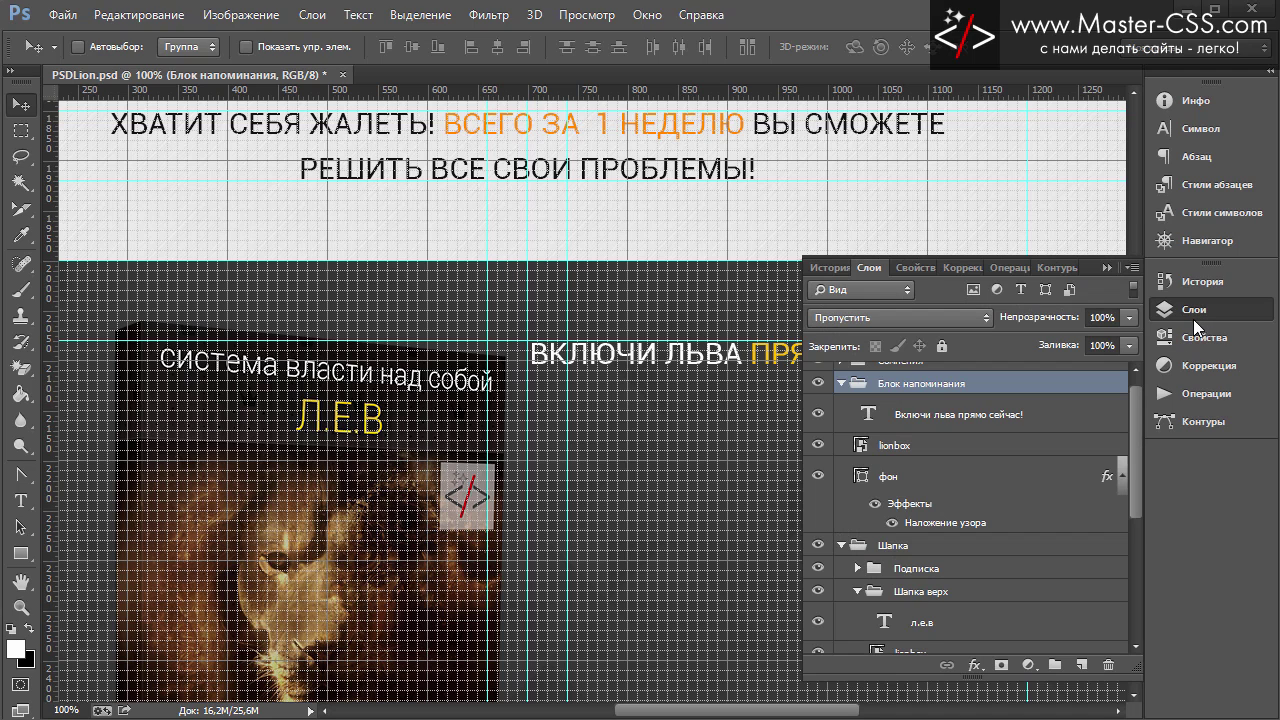
click(929, 419)
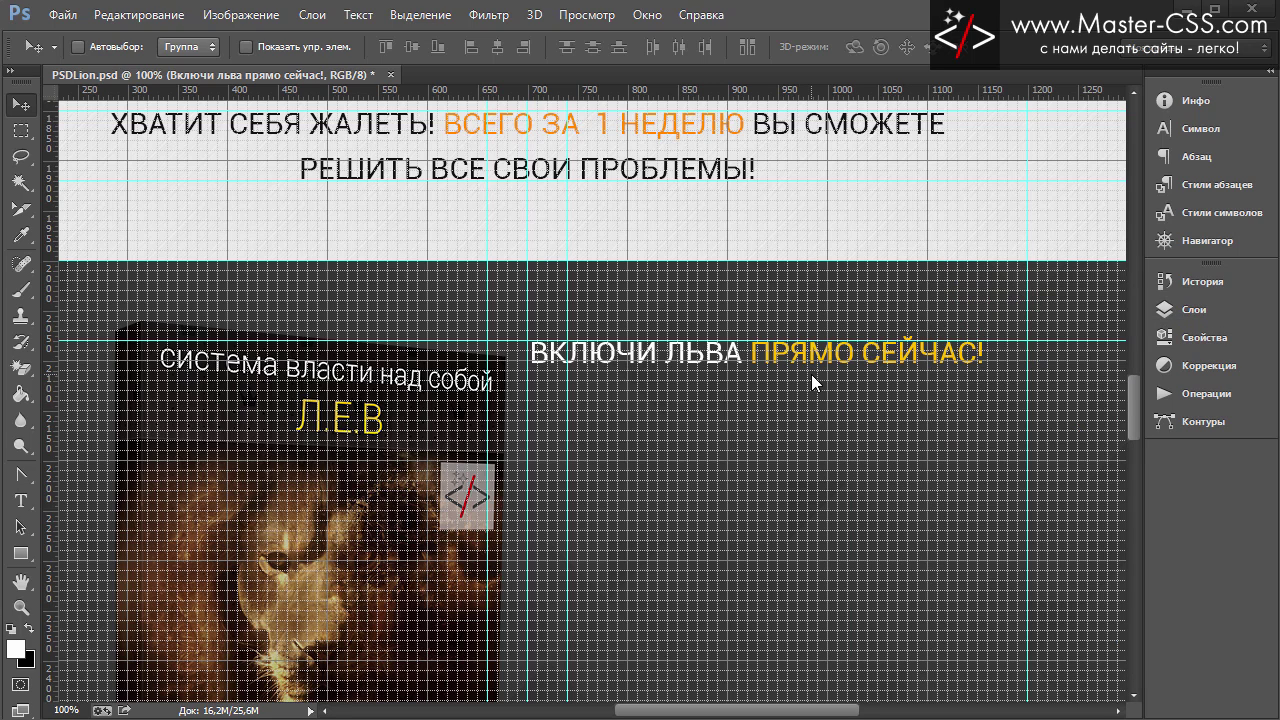
click(1190, 310)
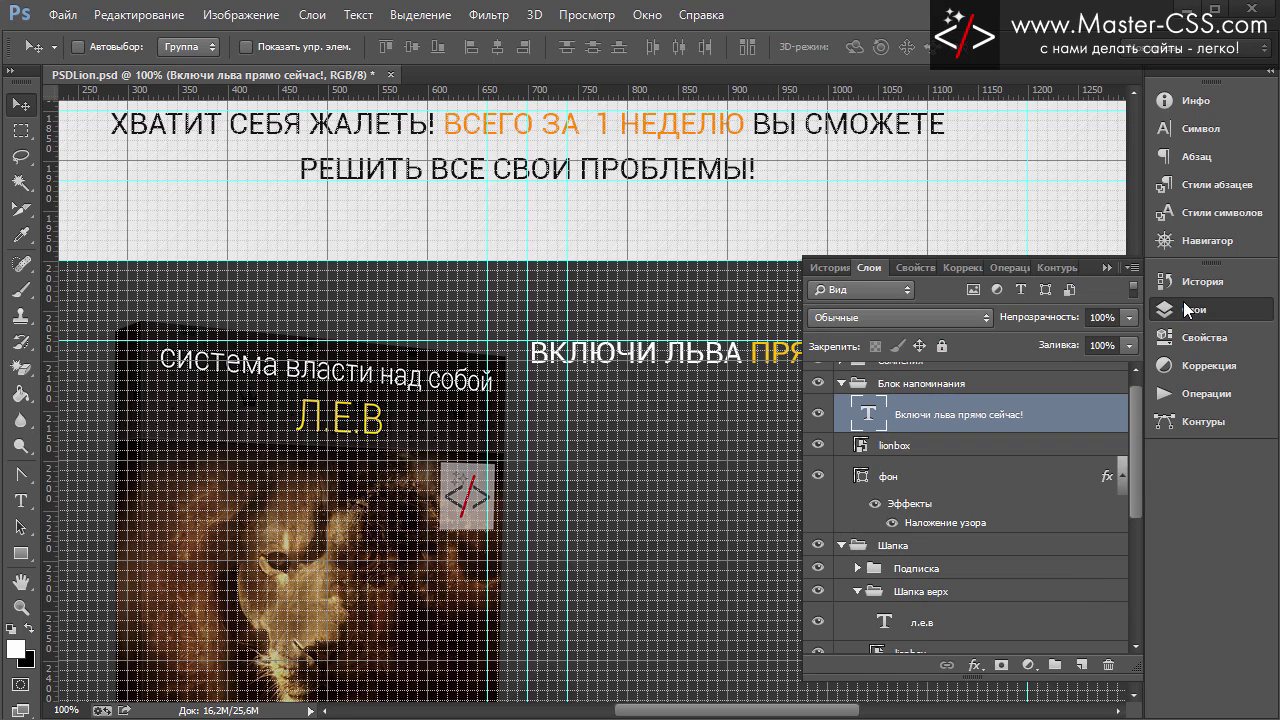
click(884, 443)
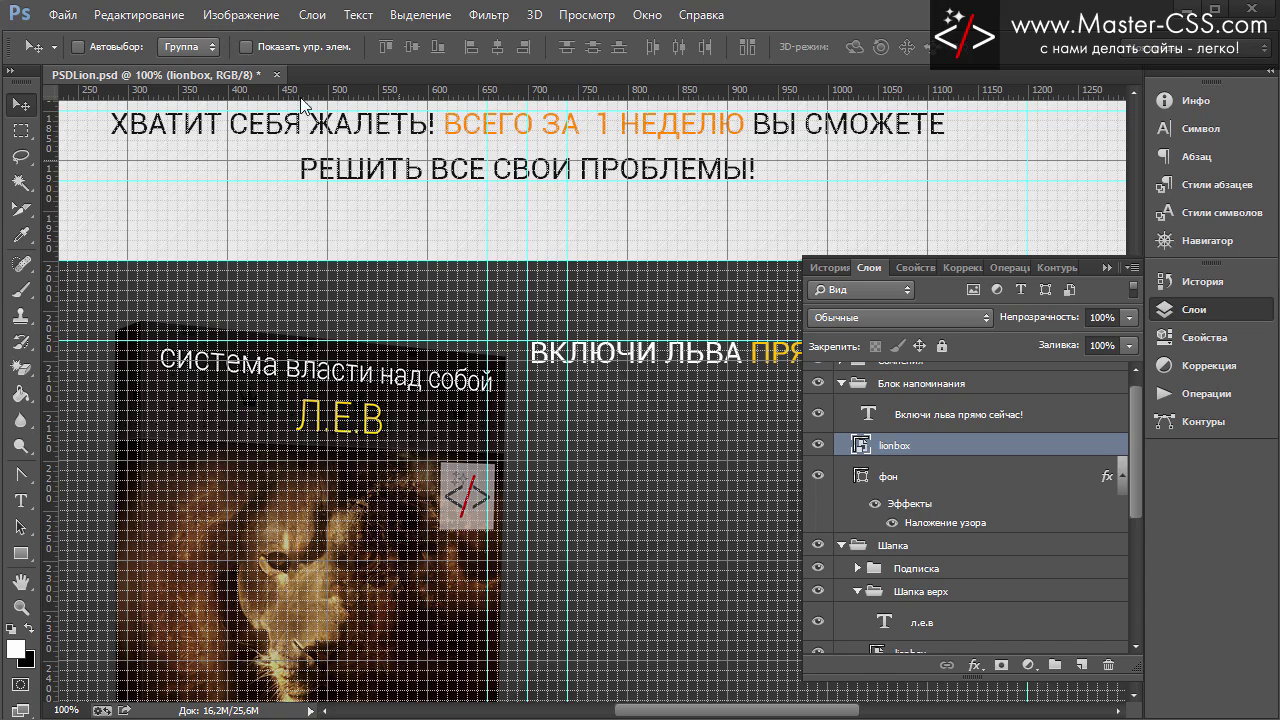
click(140, 15)
mouse_move(165, 424)
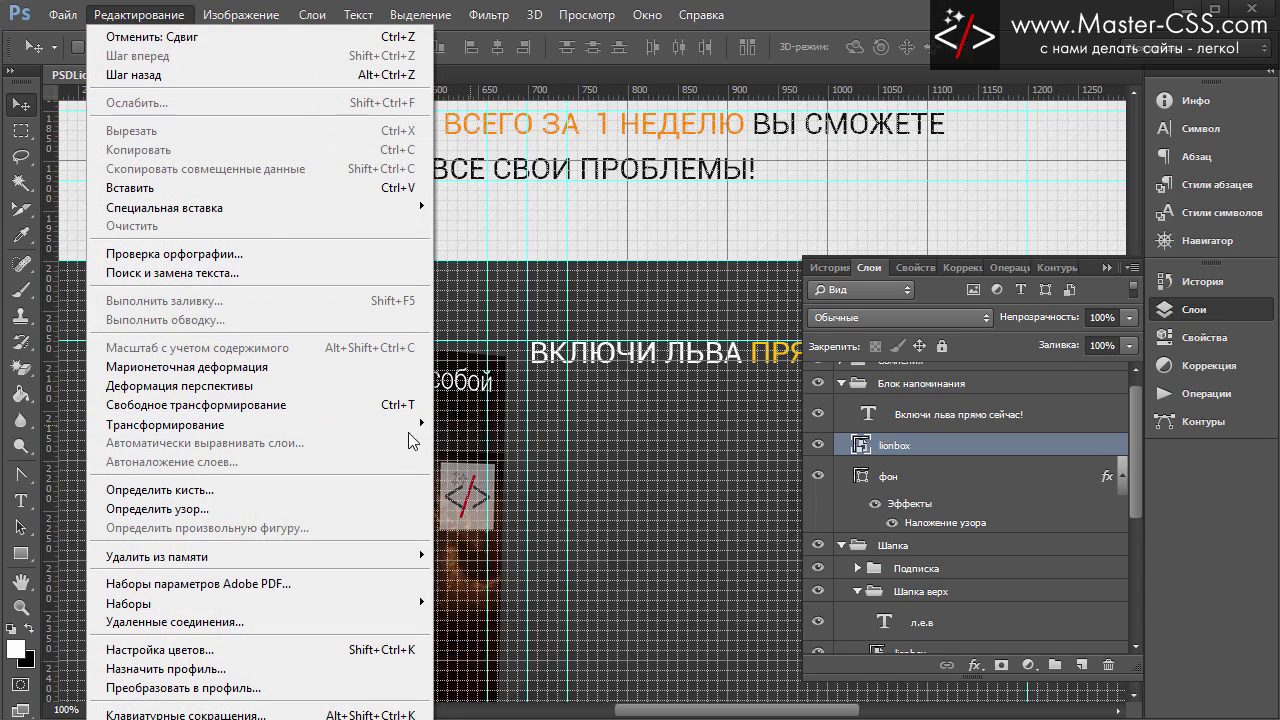
Step: Free-transform the lionbox image to 40% width and height, proportions linked, and apply
click(500, 450)
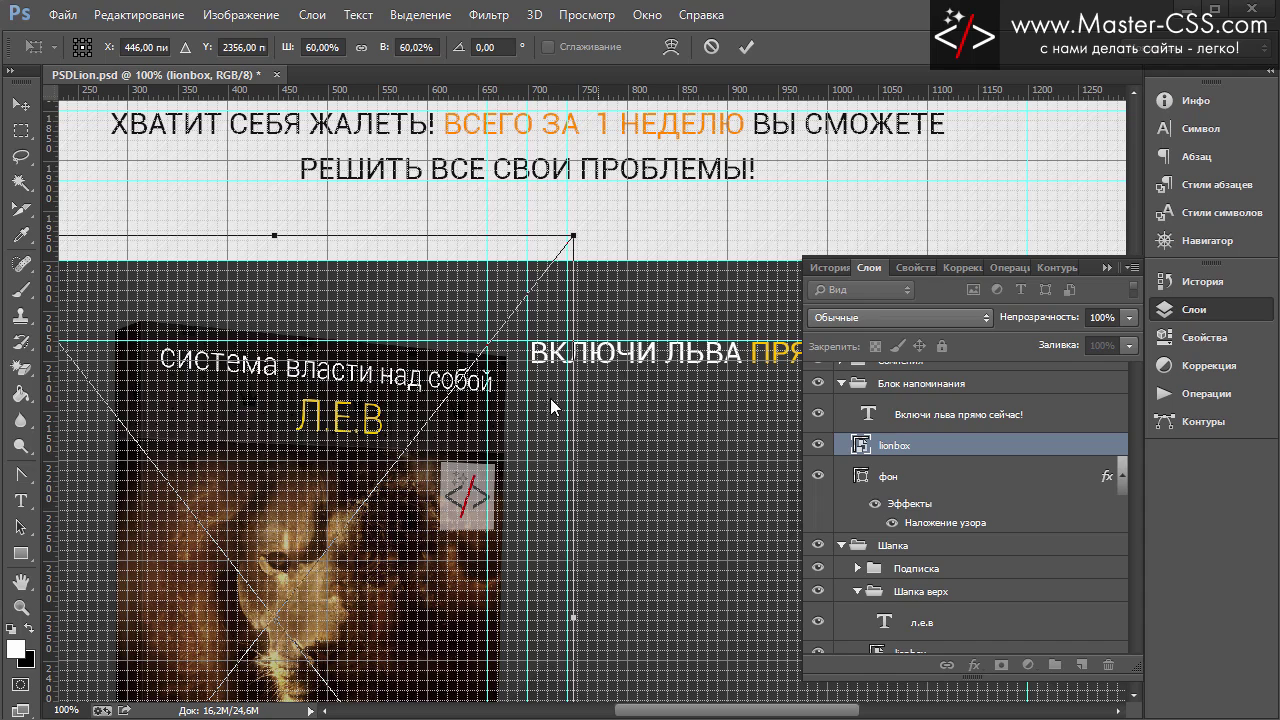
click(306, 47)
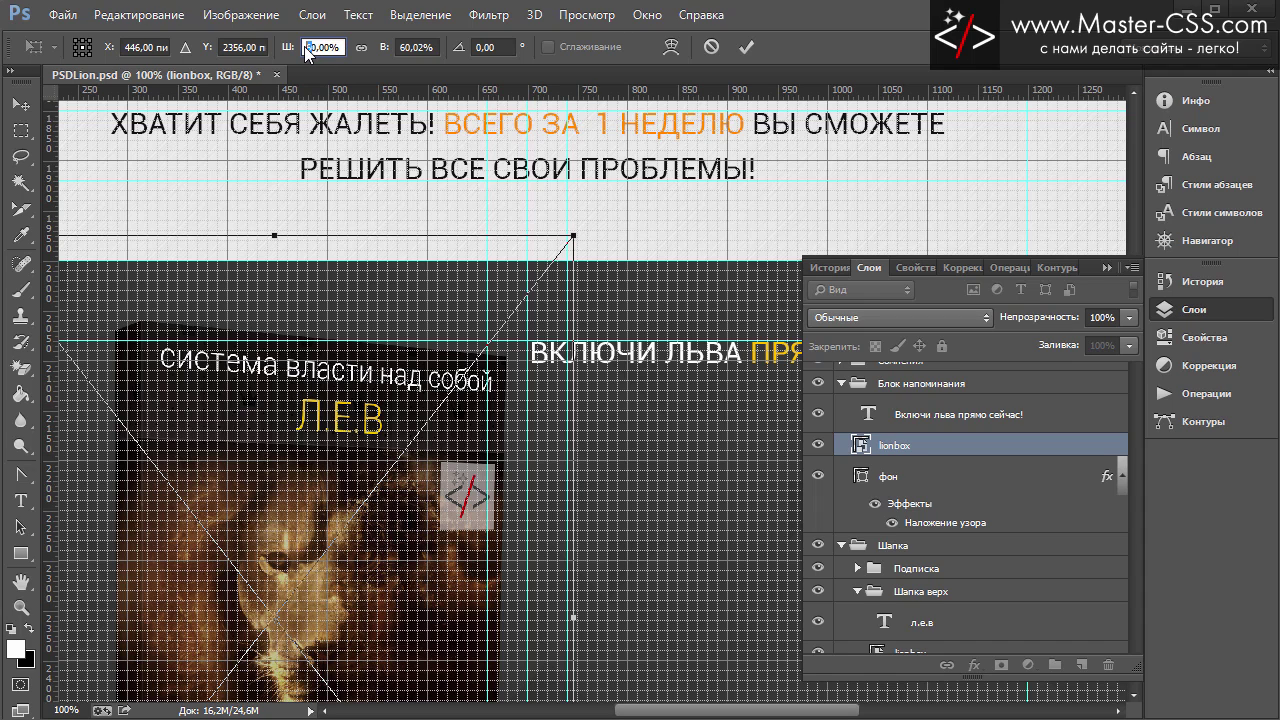
text(4)
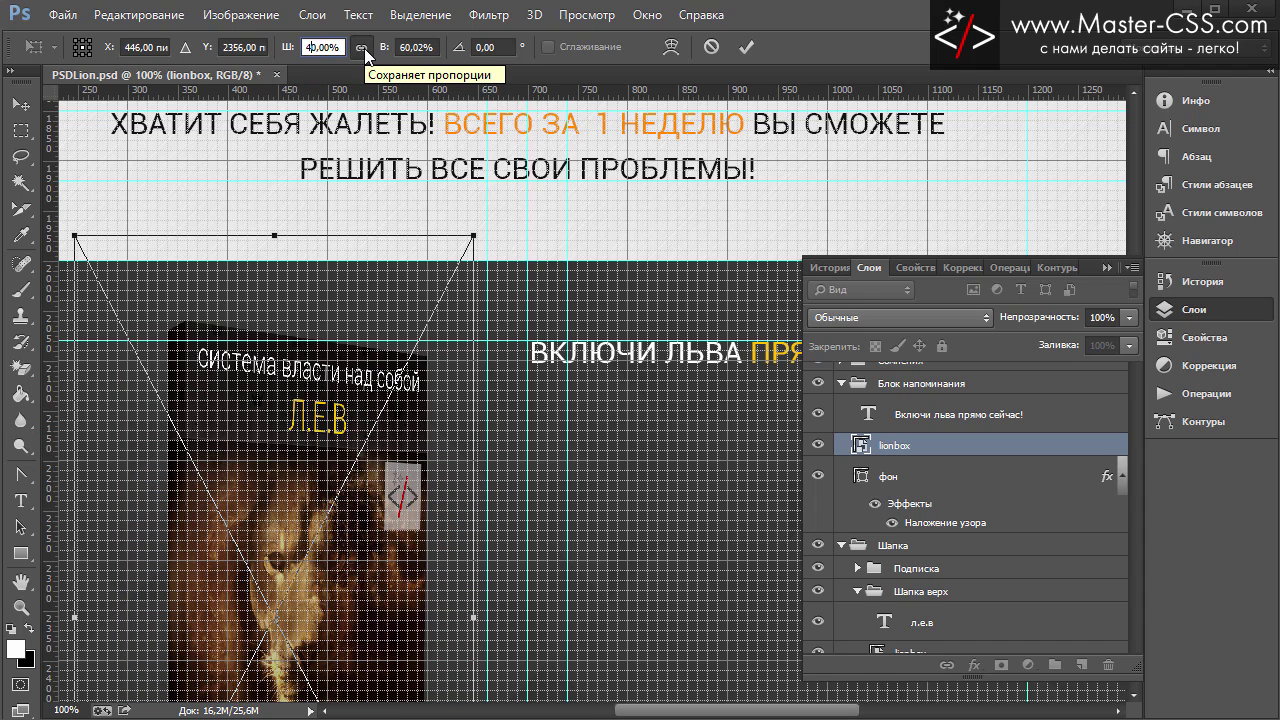
click(362, 47)
click(22, 104)
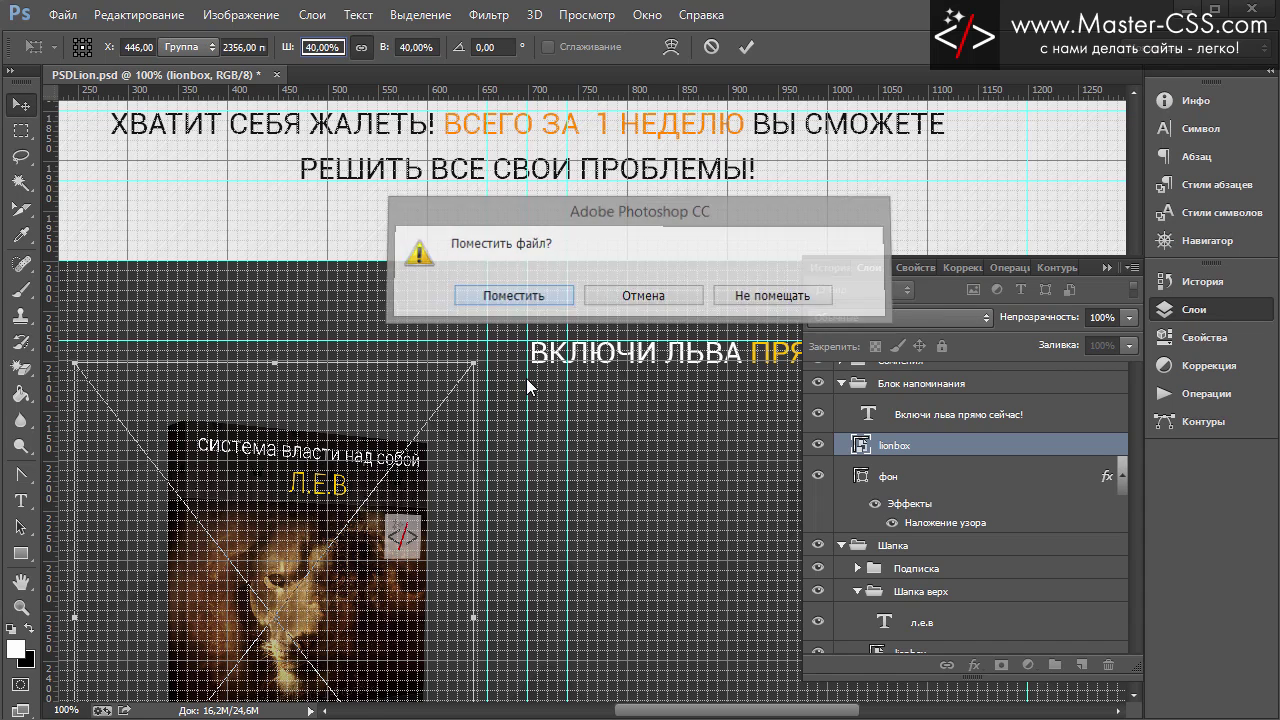
key(Return)
scroll(535, 424, down, 3)
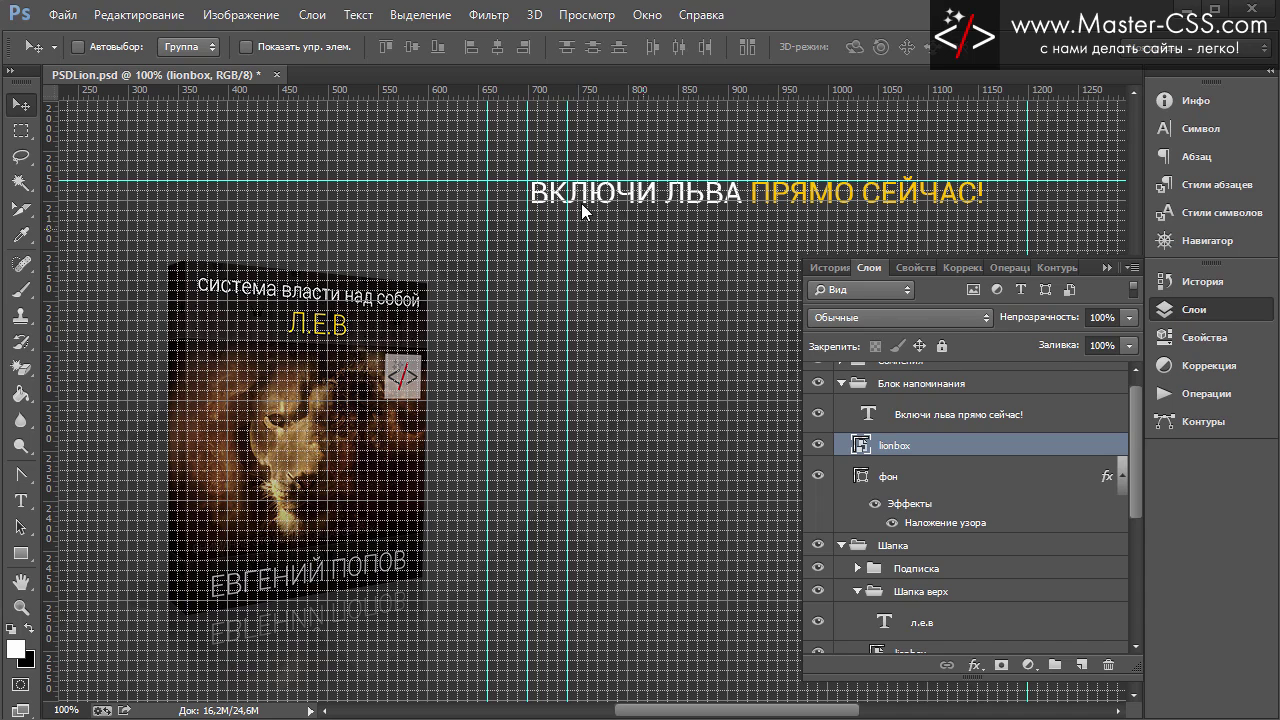
scroll(601, 457, down, 2)
scroll(652, 420, up, 2)
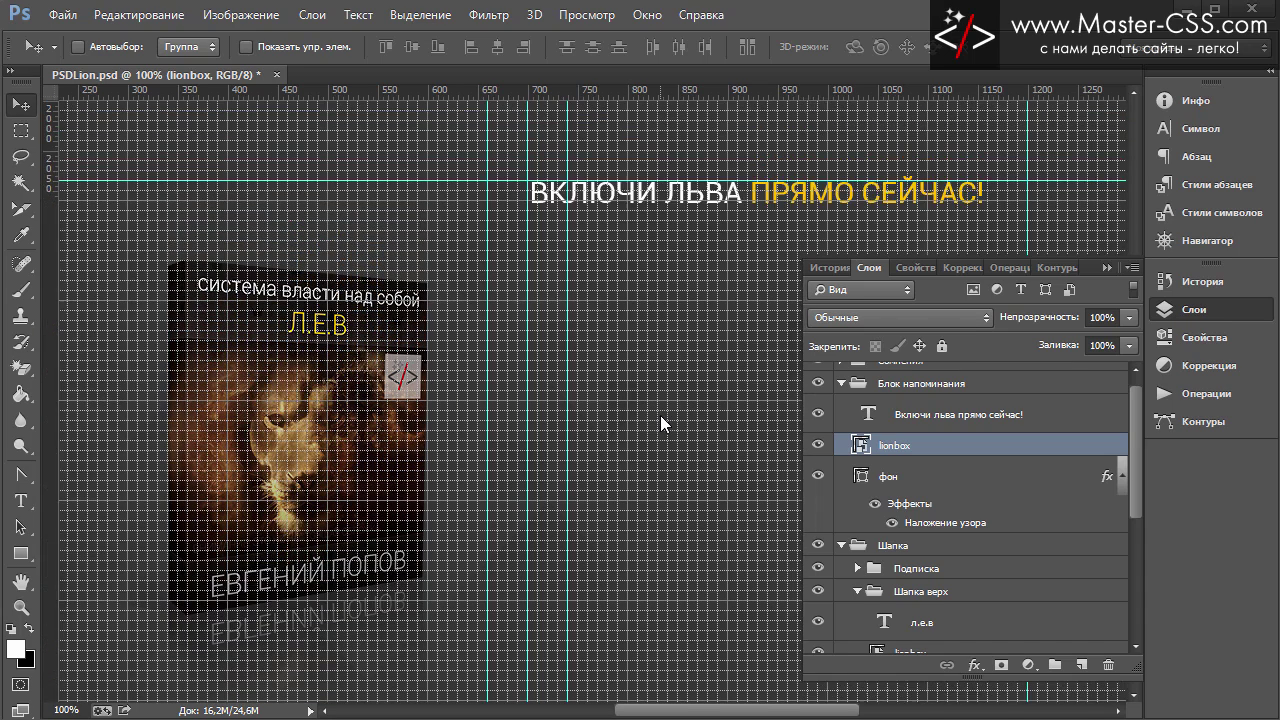
click(1111, 264)
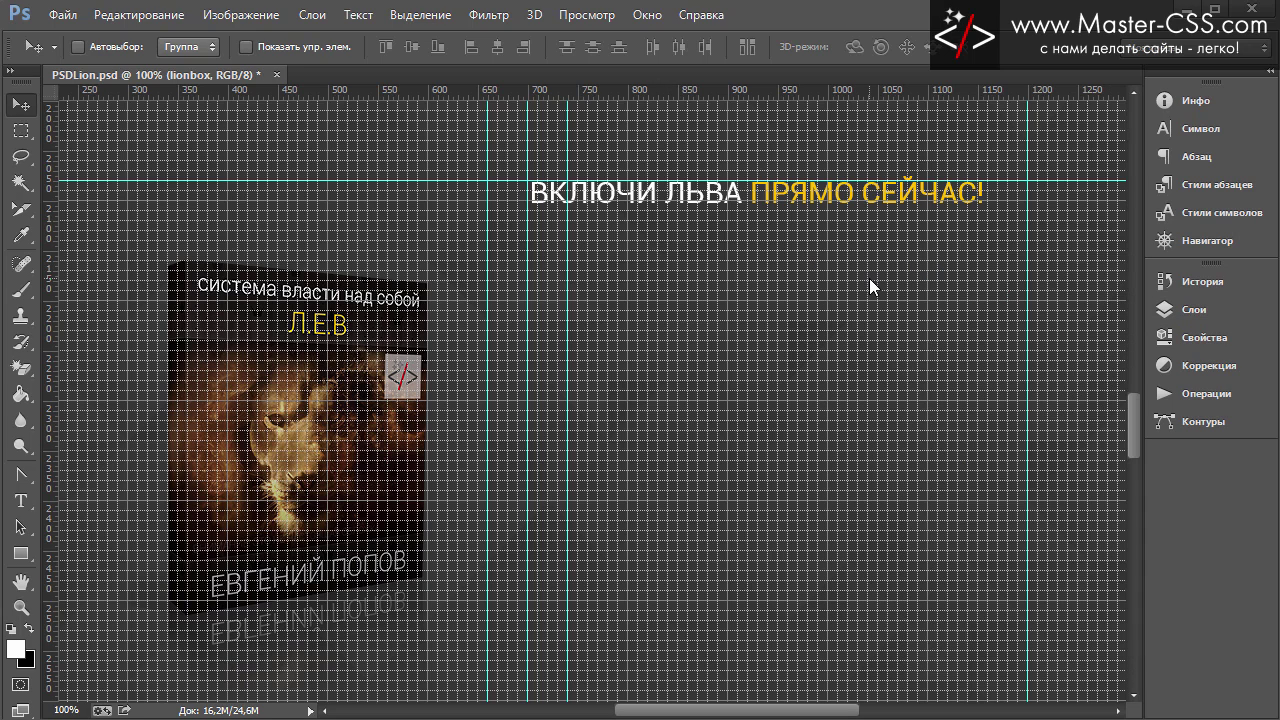
Step: Draw a white 380×70 px rectangle under the headline in the Блок напоминания group
click(21, 556)
click(1196, 310)
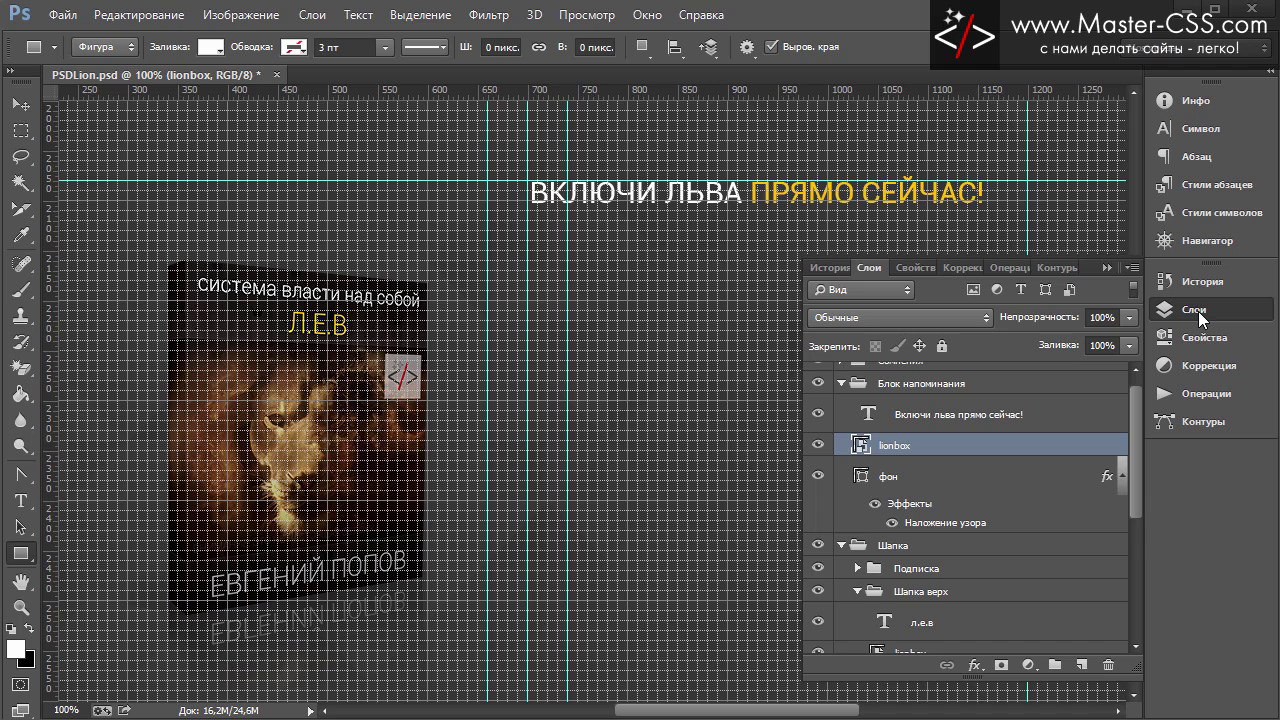
click(930, 386)
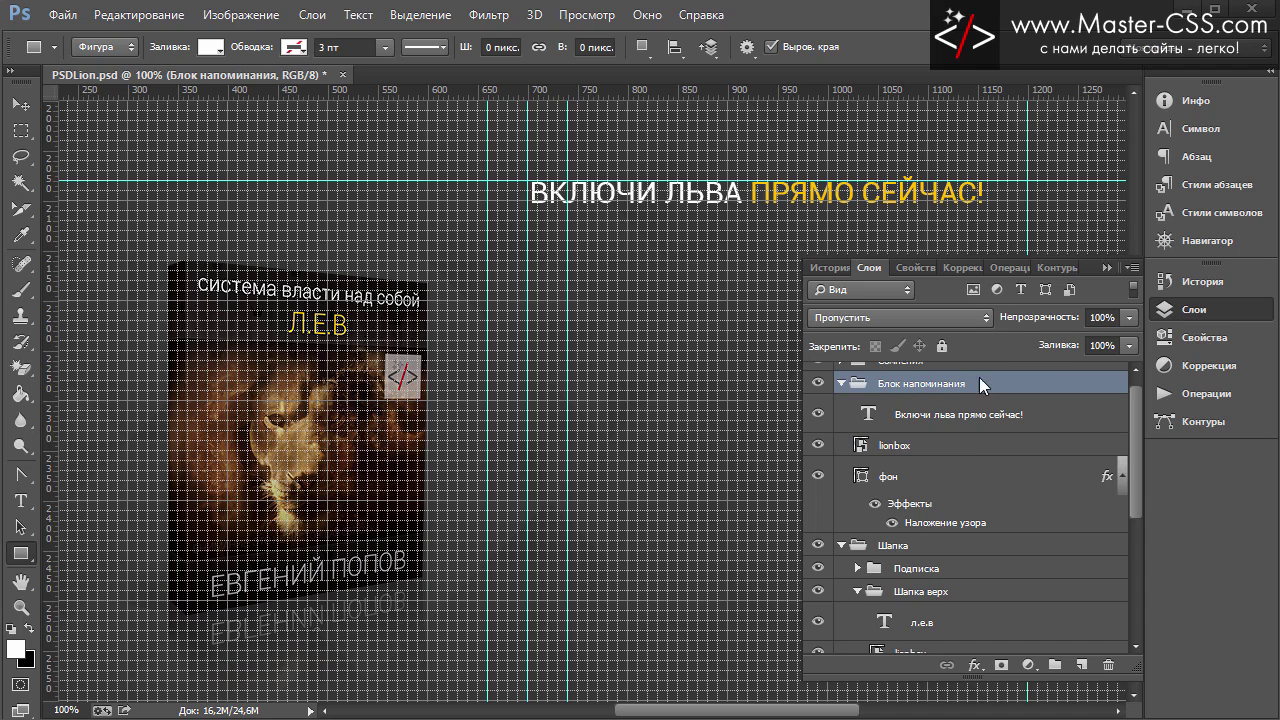
click(1107, 267)
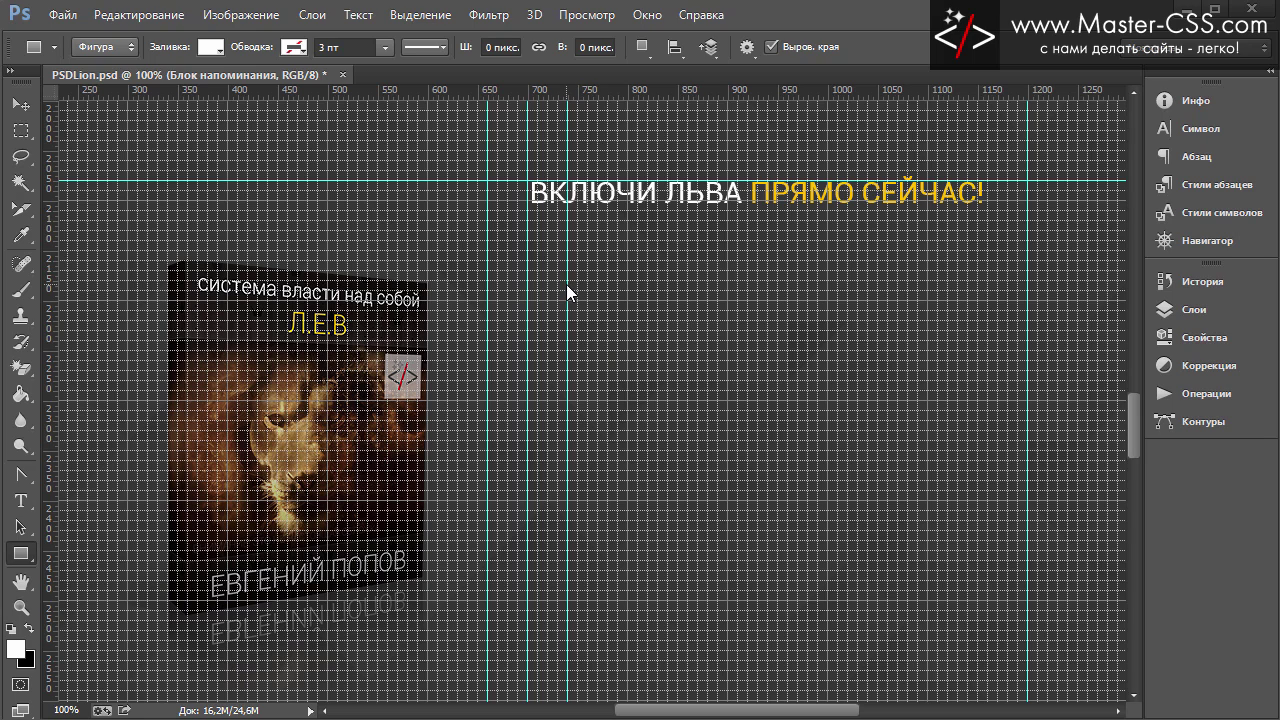
drag(567, 282, 957, 350)
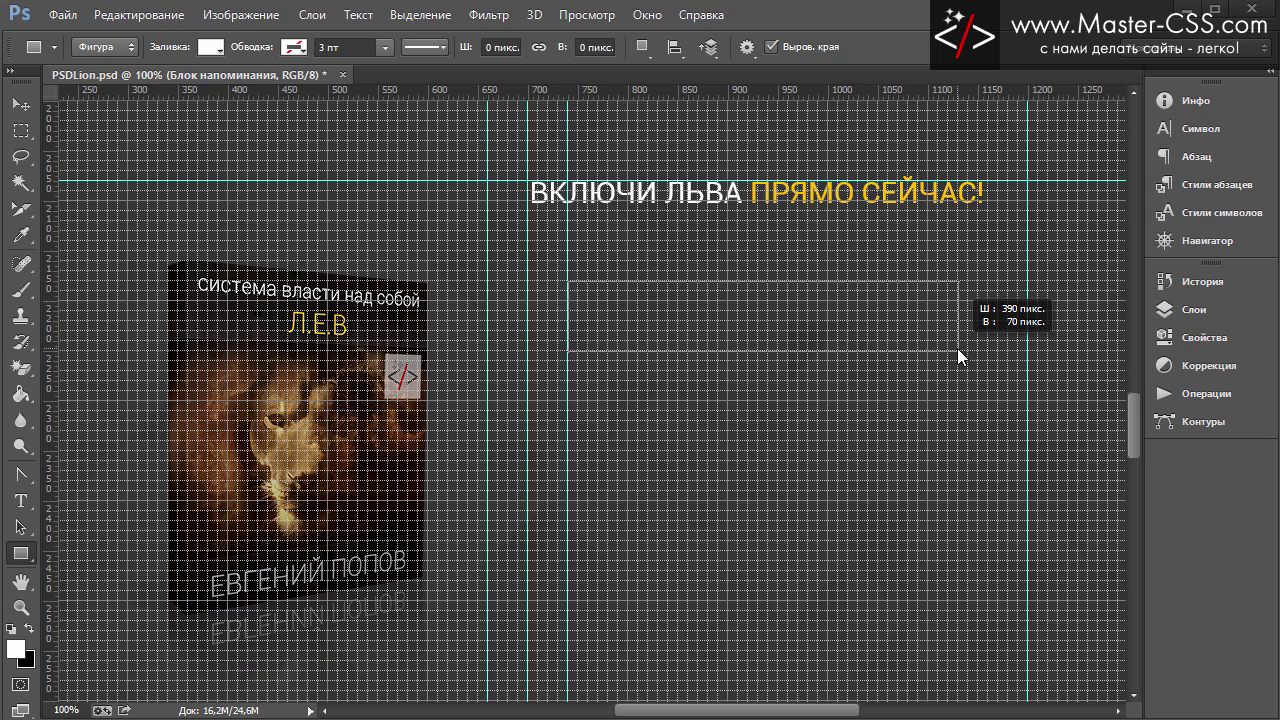
drag(957, 348, 972, 355)
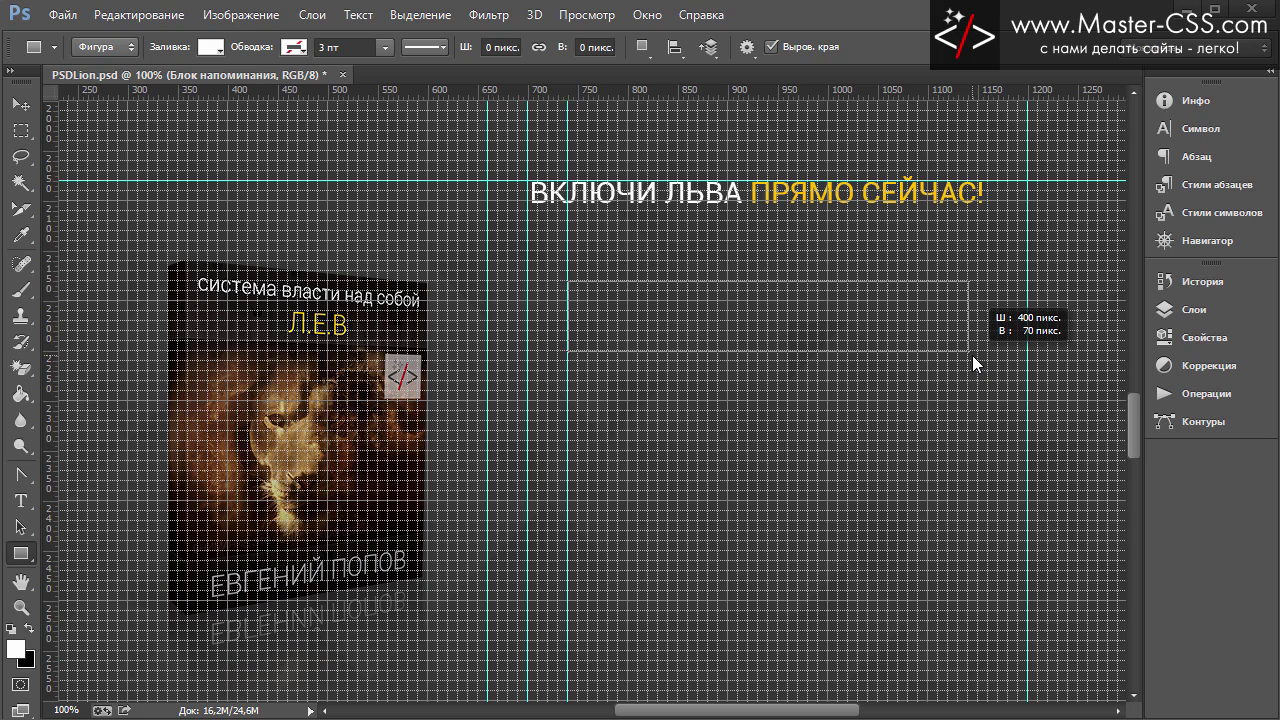
drag(972, 355, 948, 353)
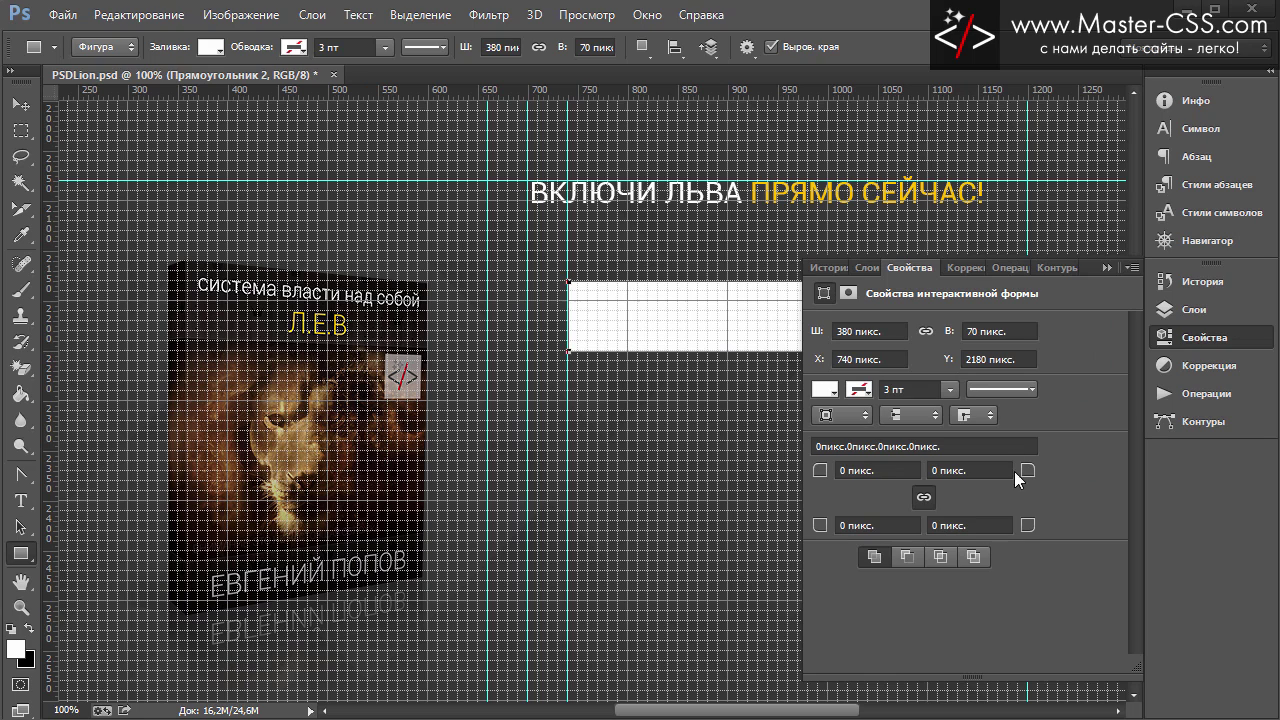
click(1110, 268)
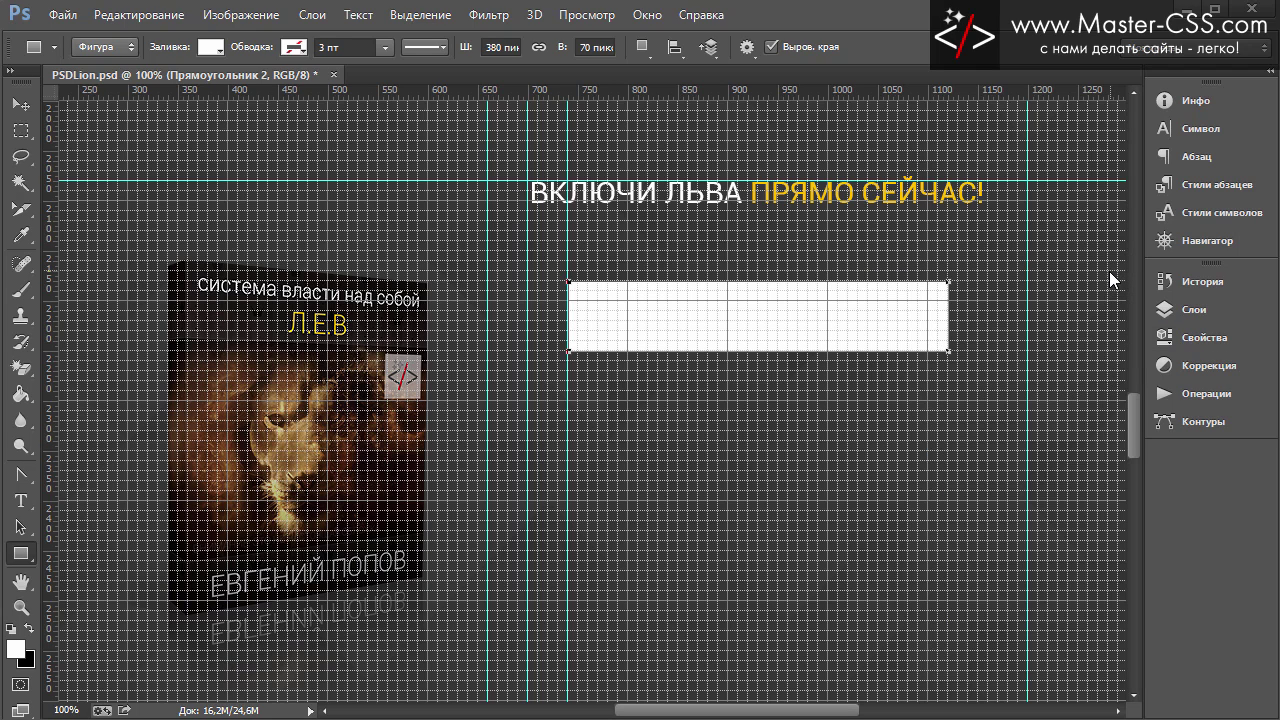
Step: Measure the white rectangle with a marquee and compare it to the reference mockup
key(m)
drag(568, 281, 947, 344)
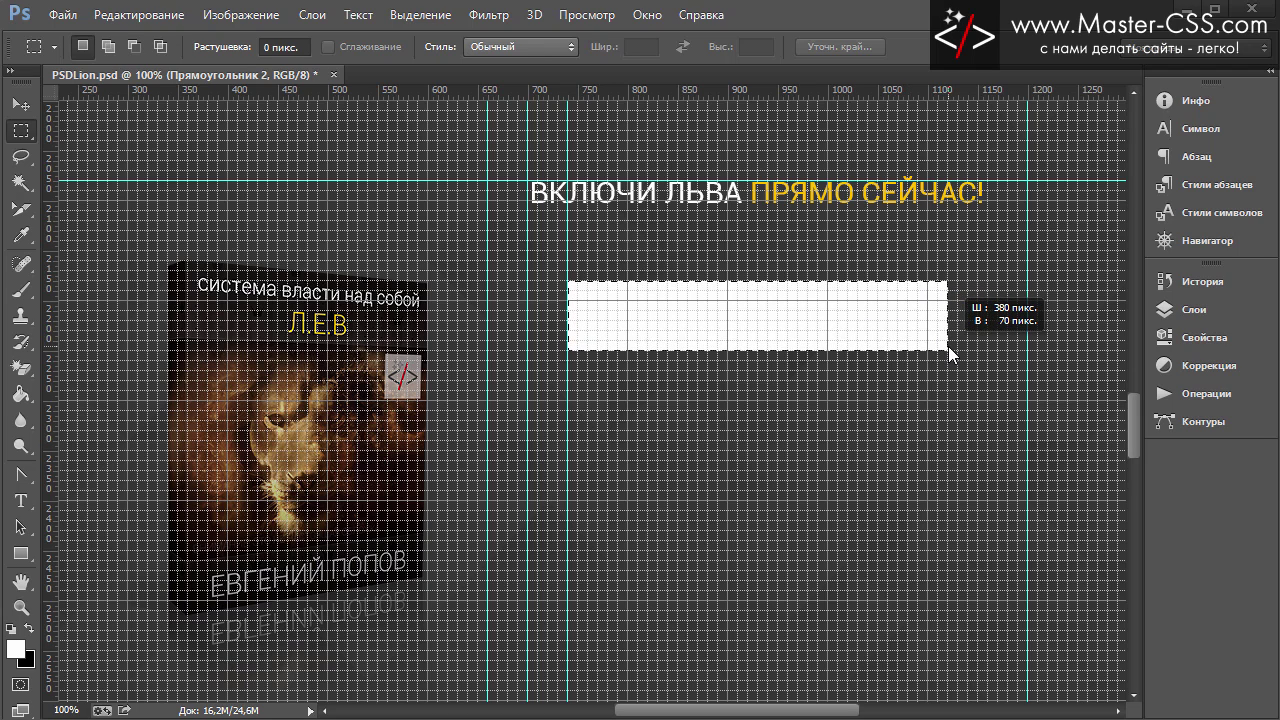
drag(947, 344, 948, 348)
key(ctrl+d)
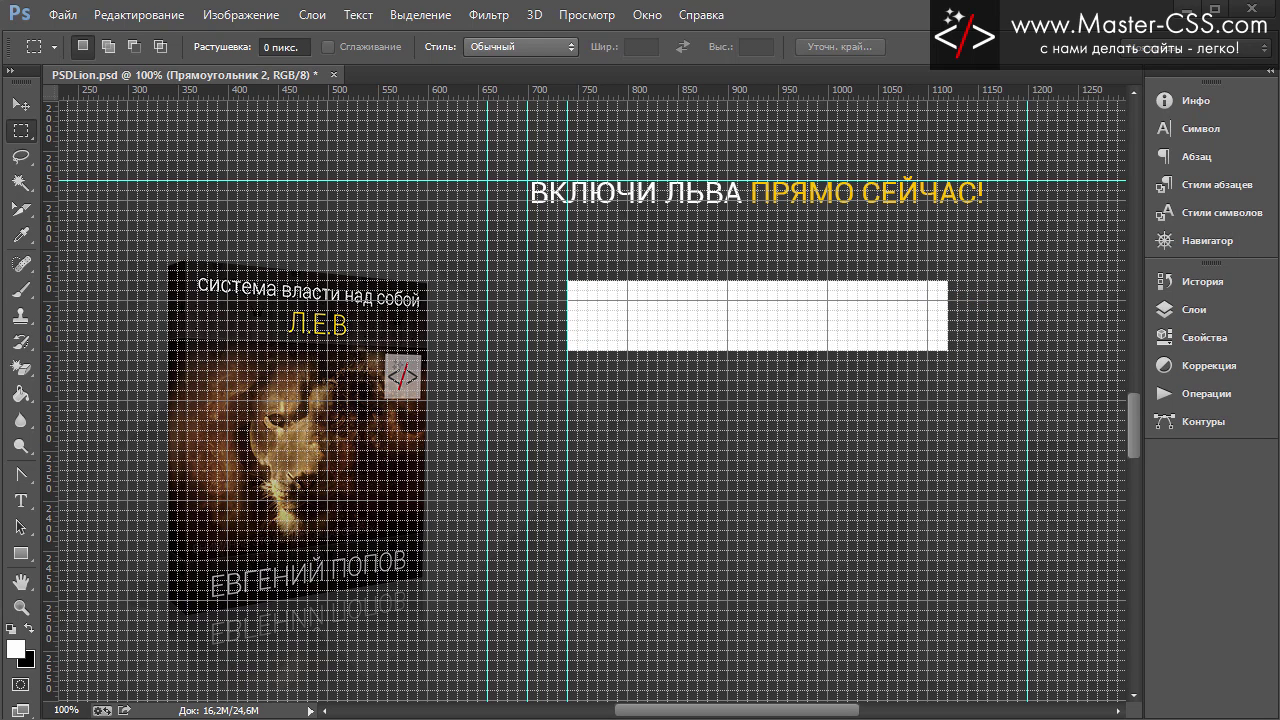
key(alt+Tab)
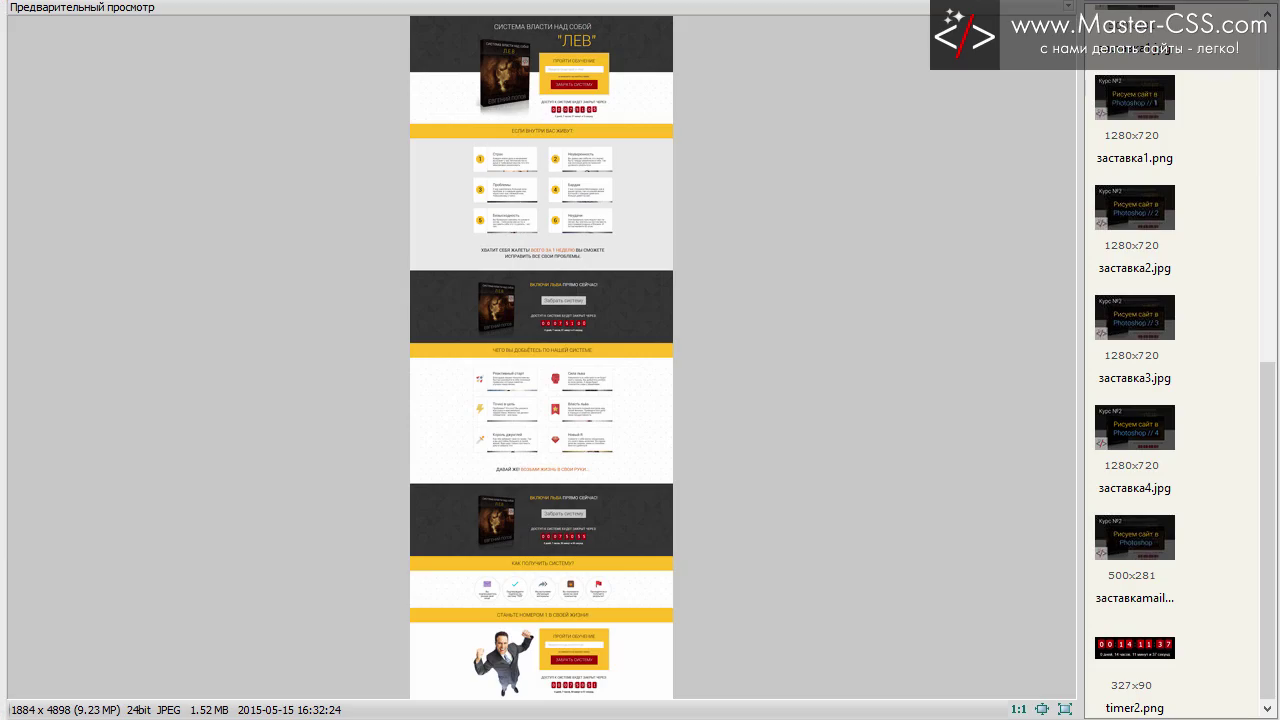
key(alt+Tab)
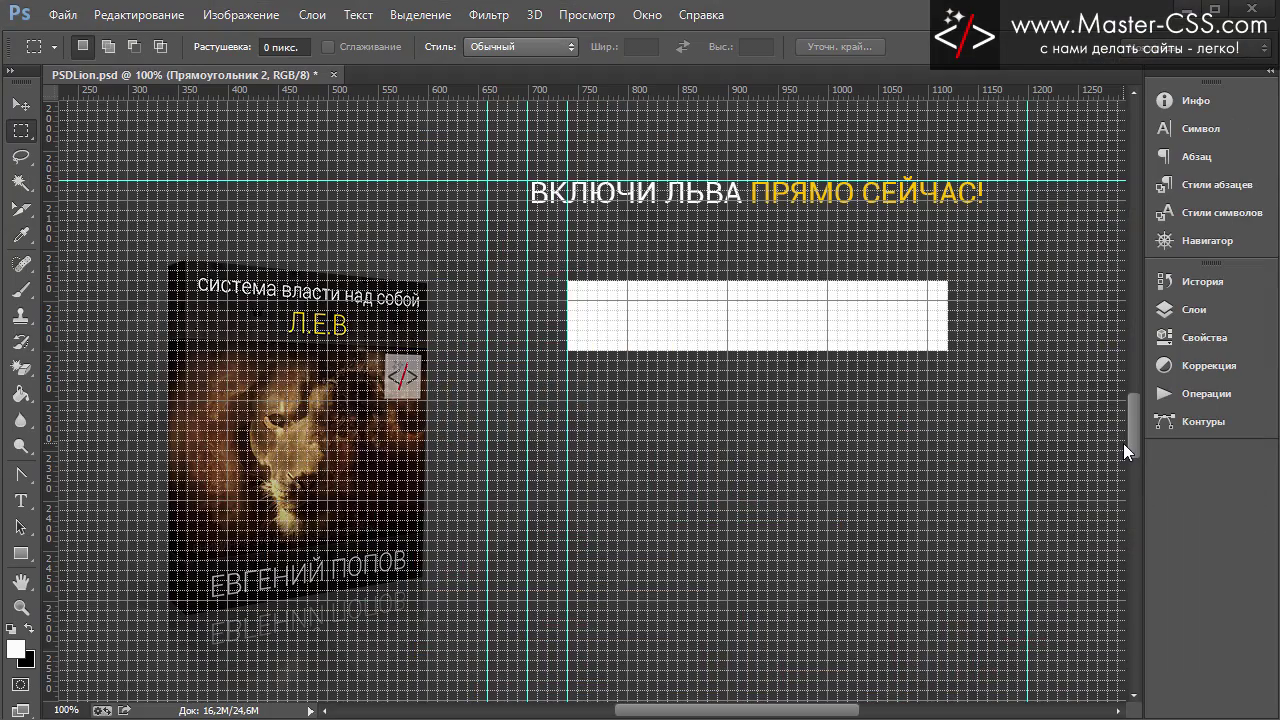
Step: Hide grid and guides, rename the rectangle layer 'Кнопка', and open its Layer Style
key(ctrl+h)
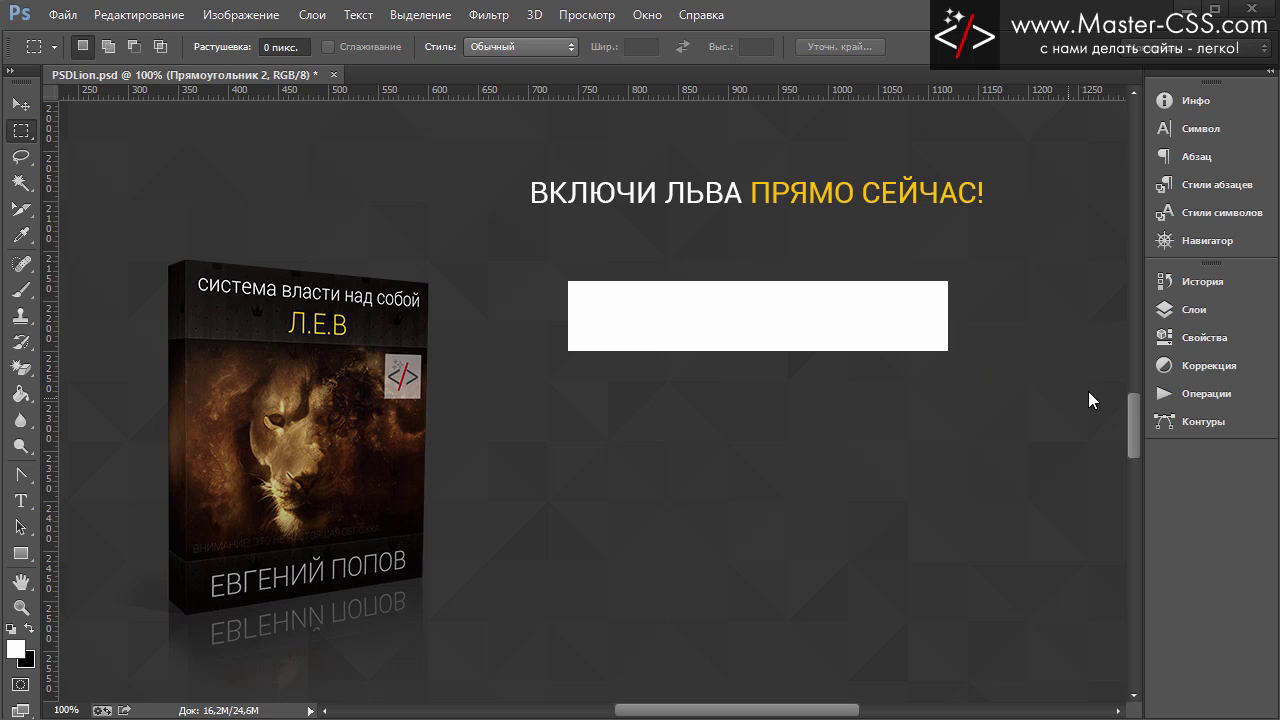
click(1208, 308)
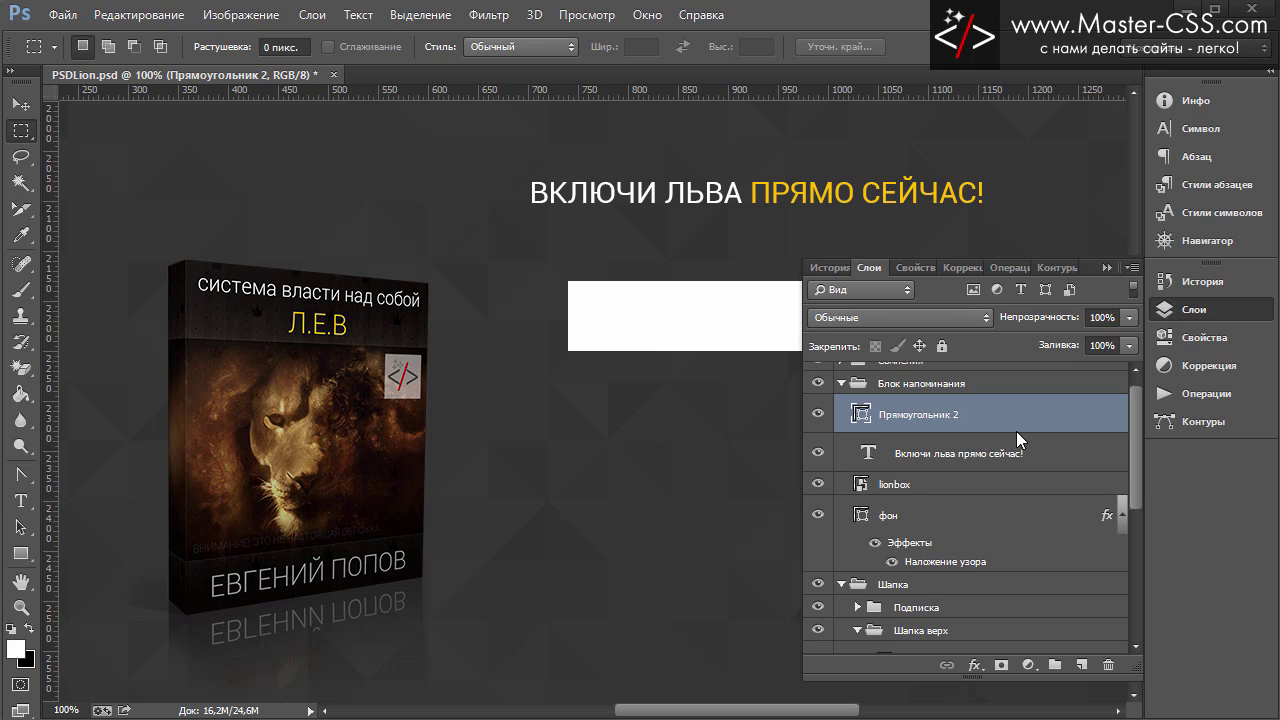
double_click(928, 418)
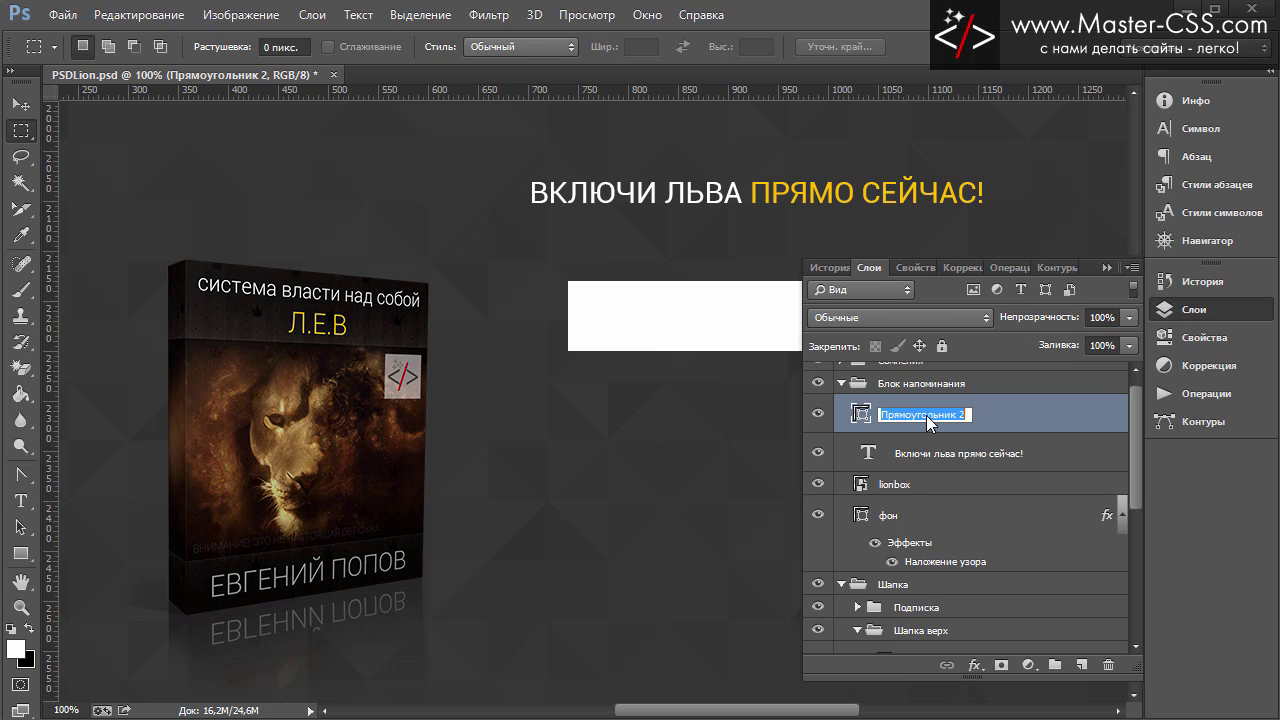
text(Кнопка)
key(Return)
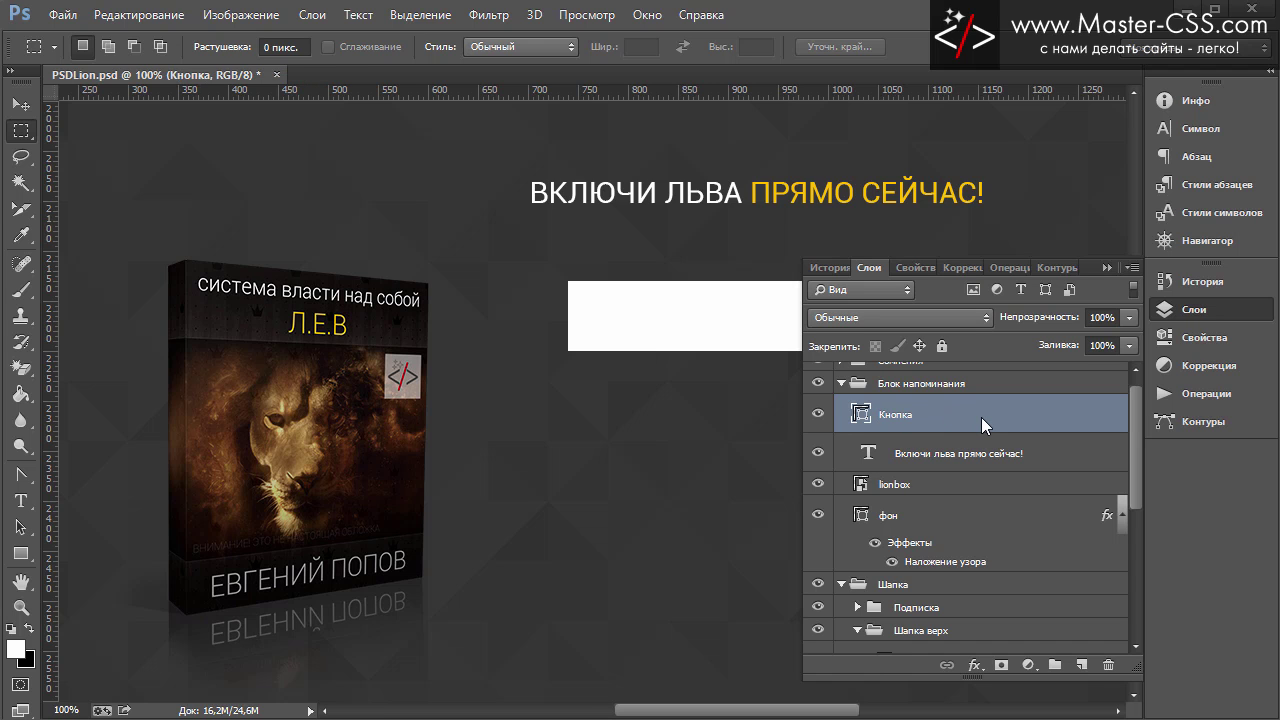
double_click(981, 416)
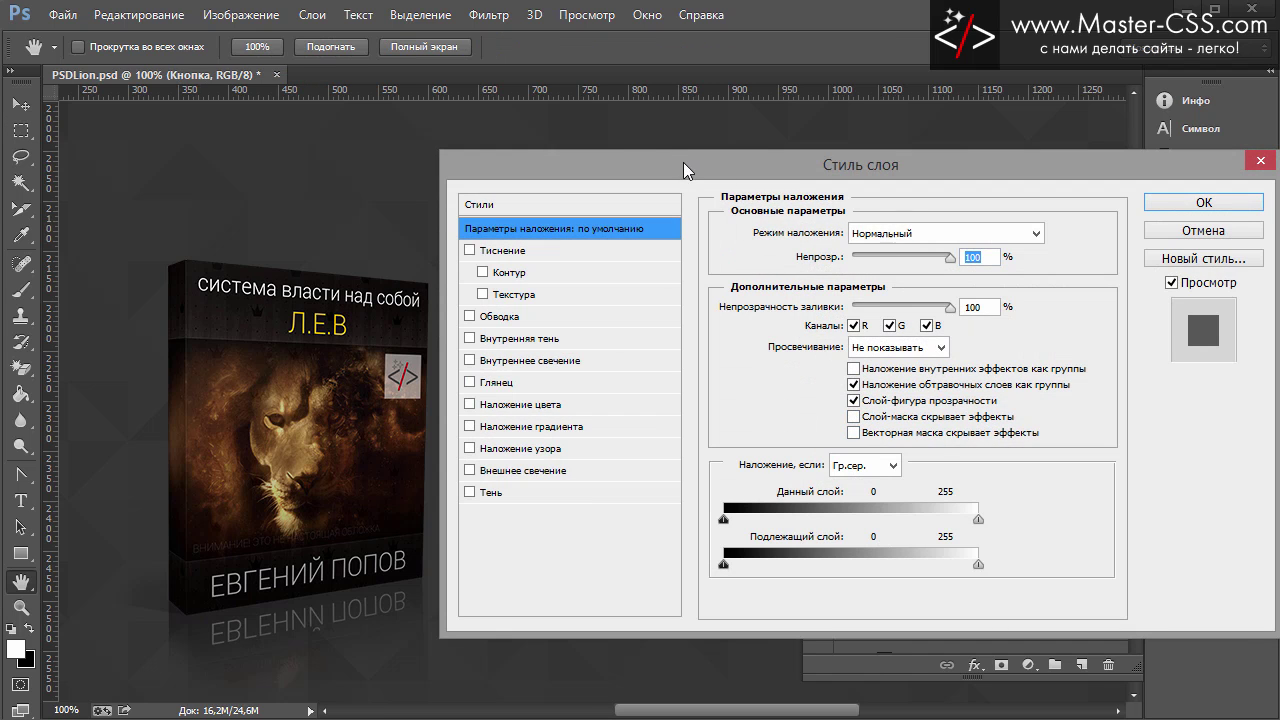
Step: Add a light grey Color Overlay to the Кнопка button
mouse_move(683, 162)
mouse_down()
mouse_move(672, 408)
mouse_move(661, 378)
mouse_up()
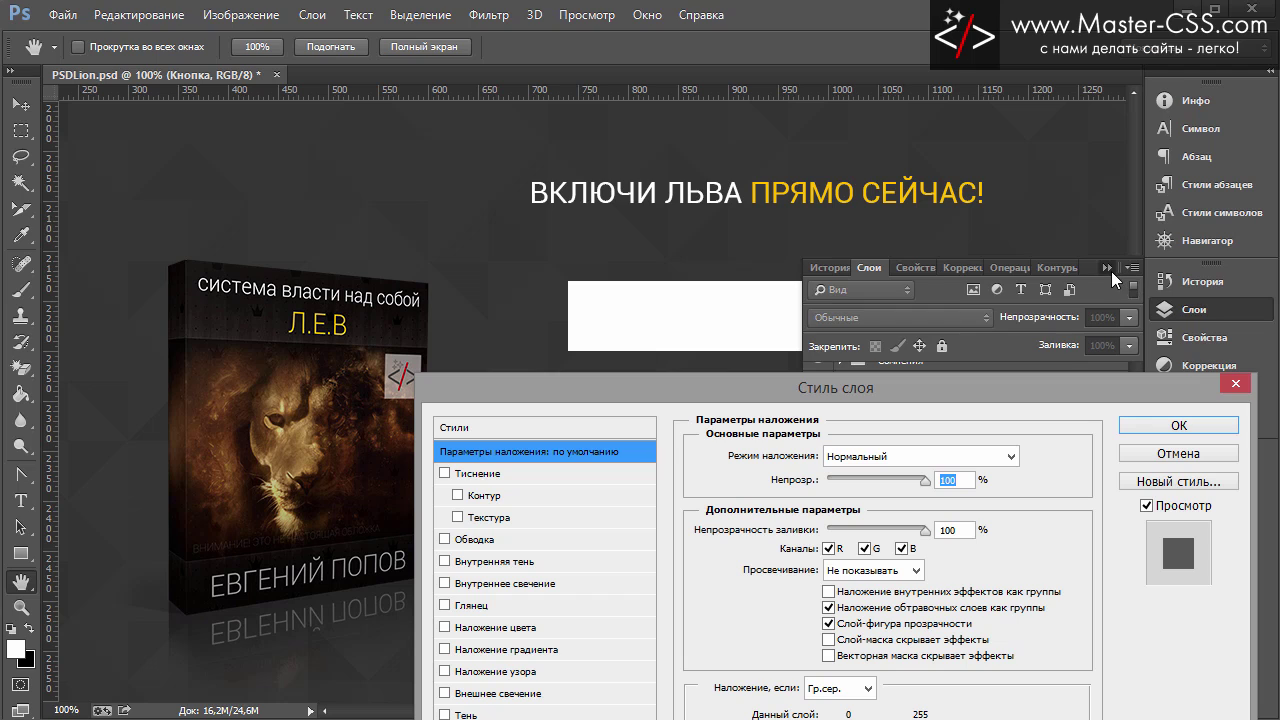
click(1106, 267)
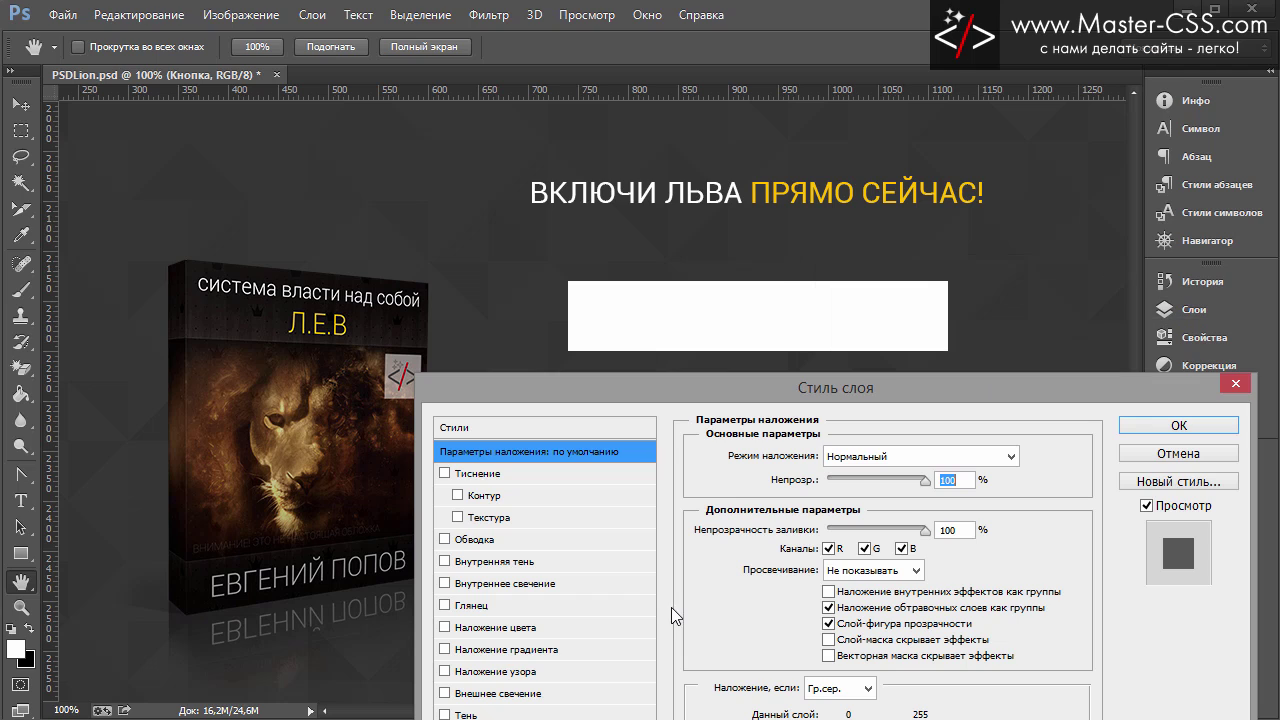
click(444, 627)
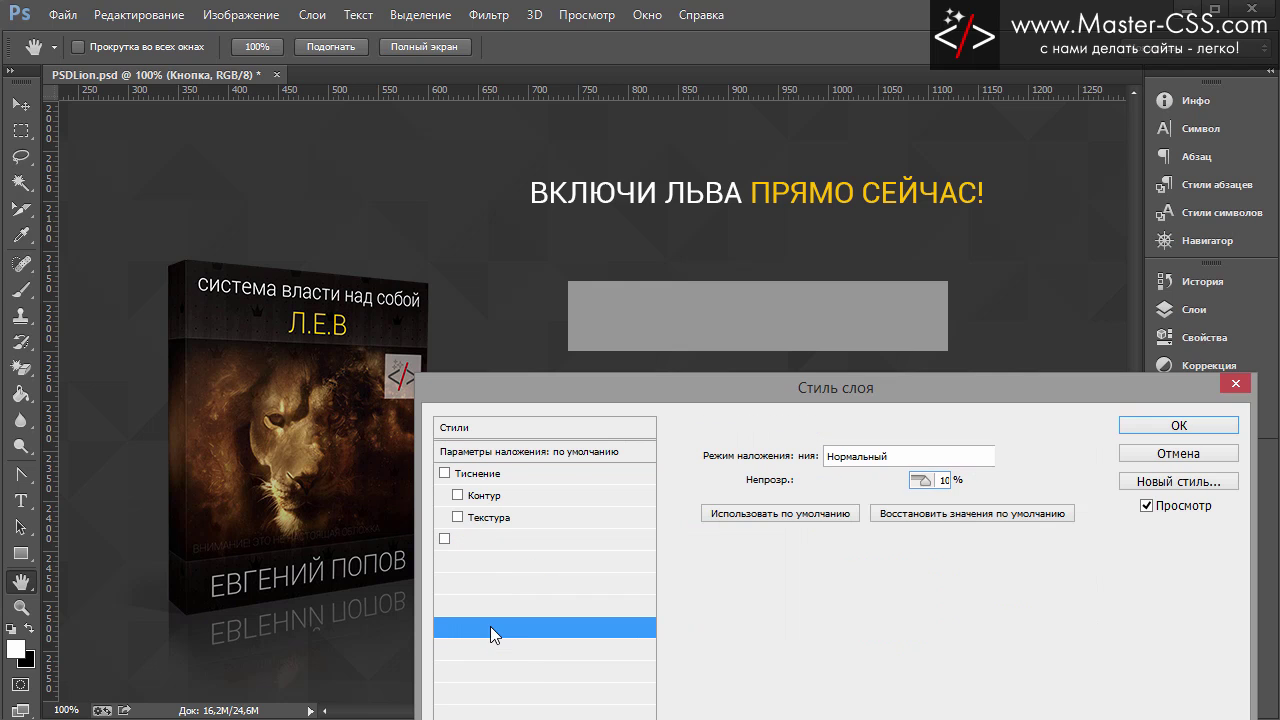
click(1015, 456)
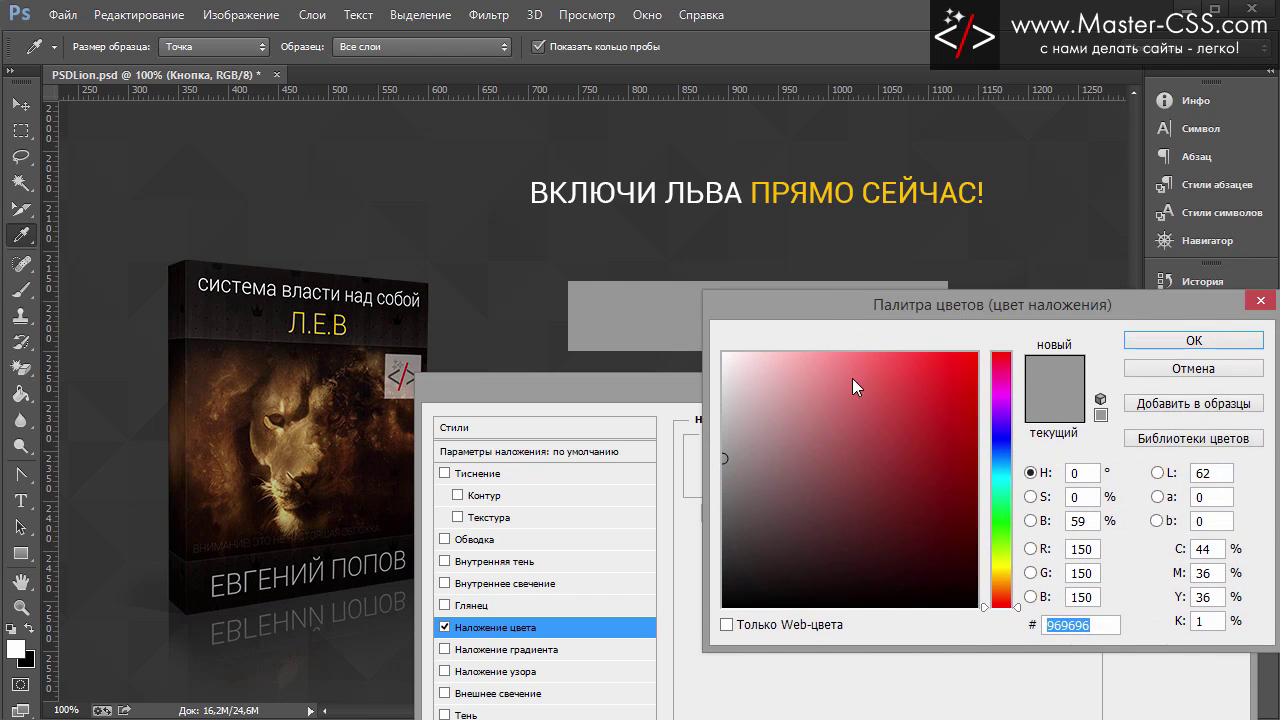
mouse_move(687, 555)
mouse_down()
mouse_move(643, 536)
mouse_move(660, 522)
mouse_up()
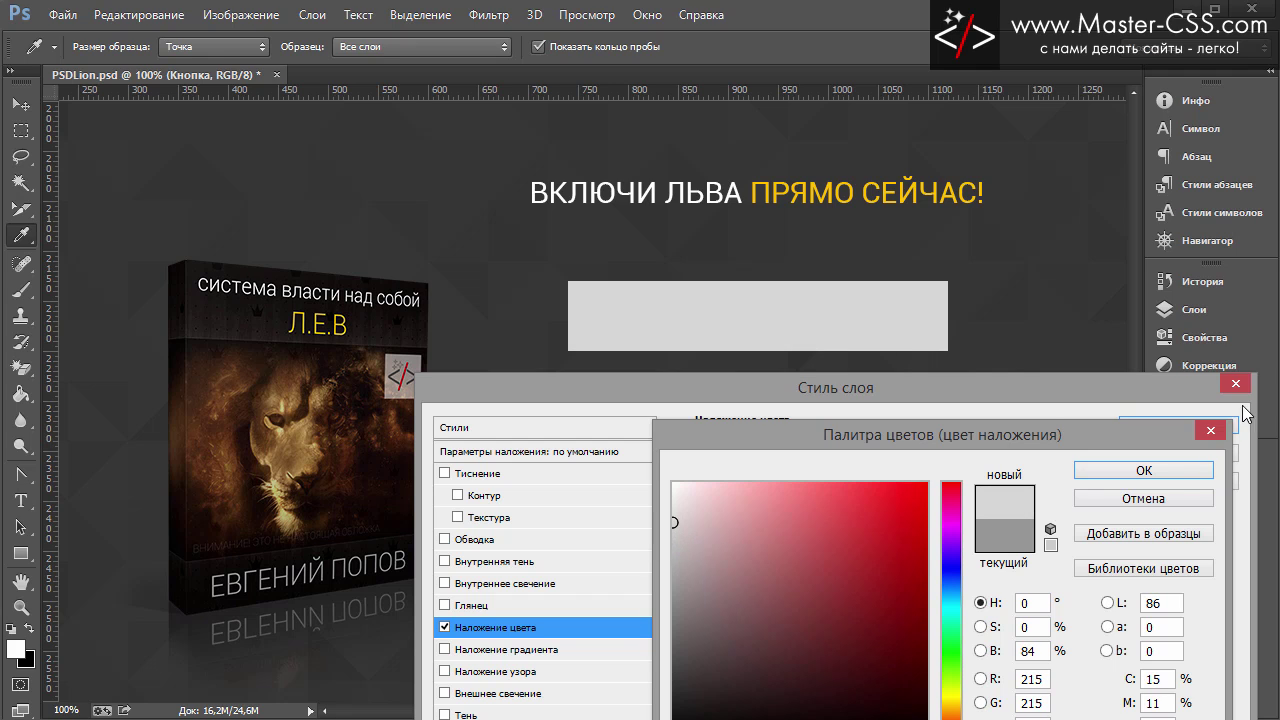
click(1144, 470)
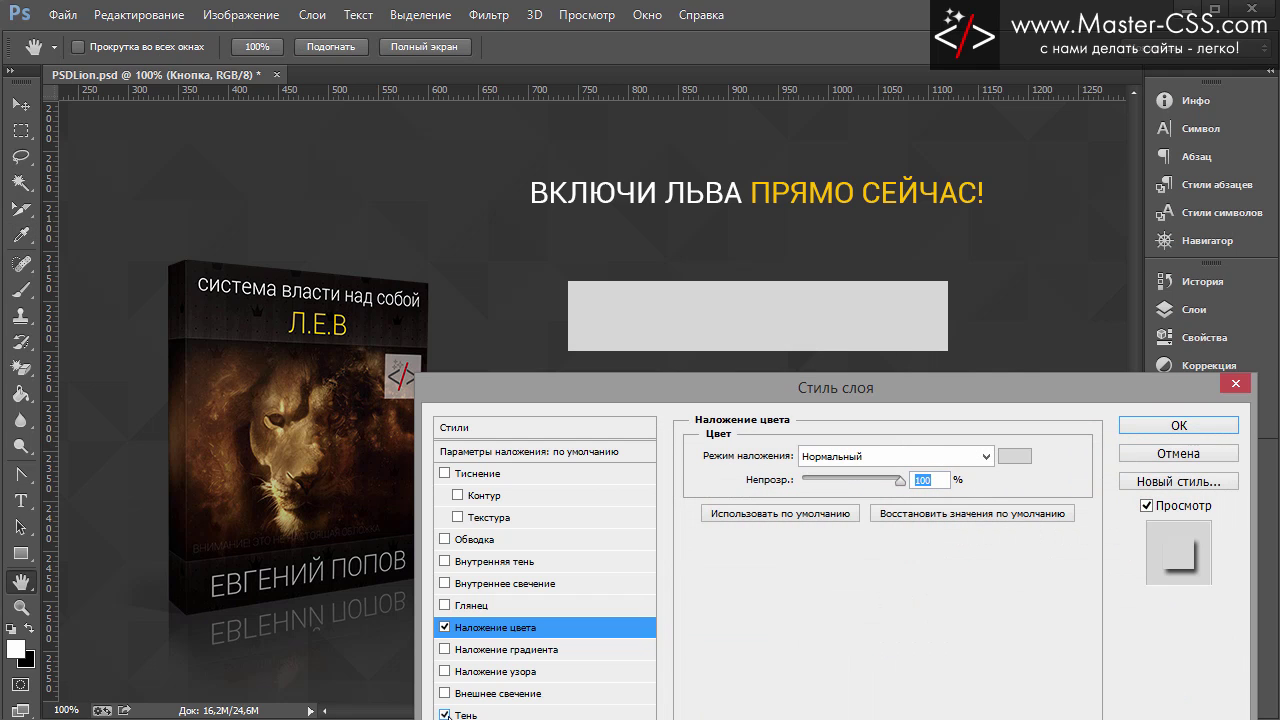
Step: Add a Drop Shadow with 55% opacity, reduced distance and size 5
click(462, 715)
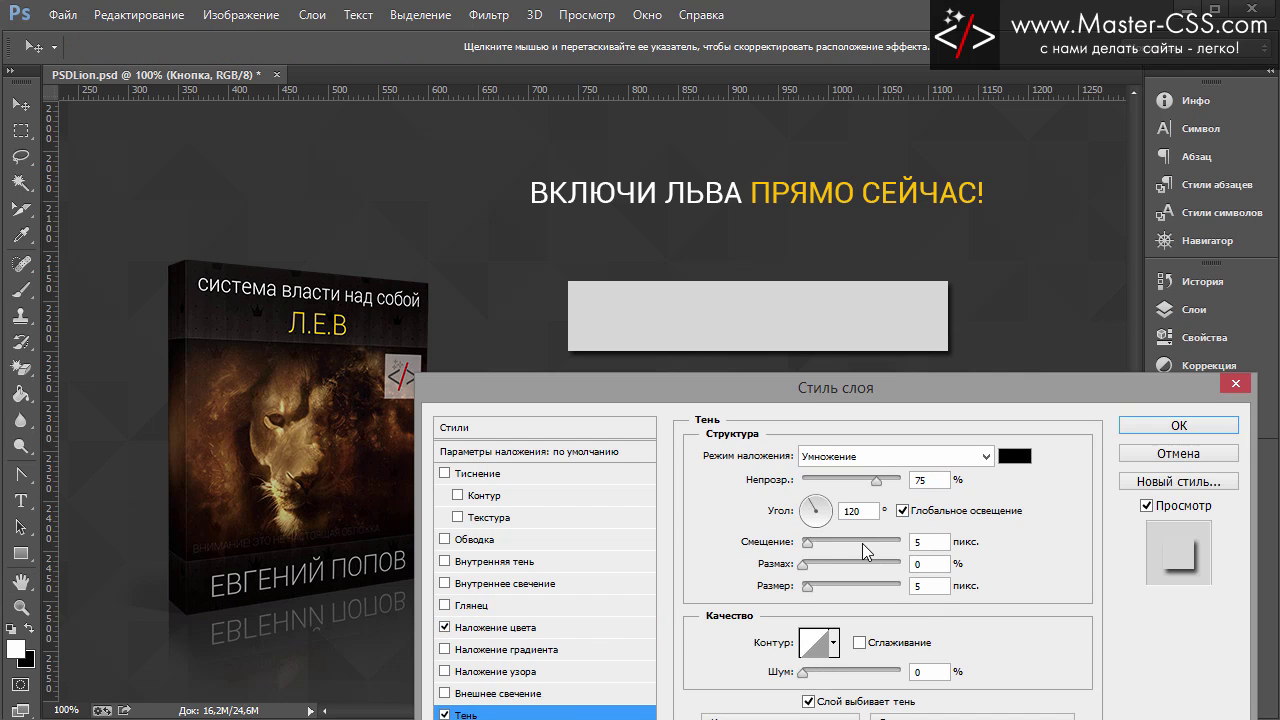
drag(807, 543, 805, 551)
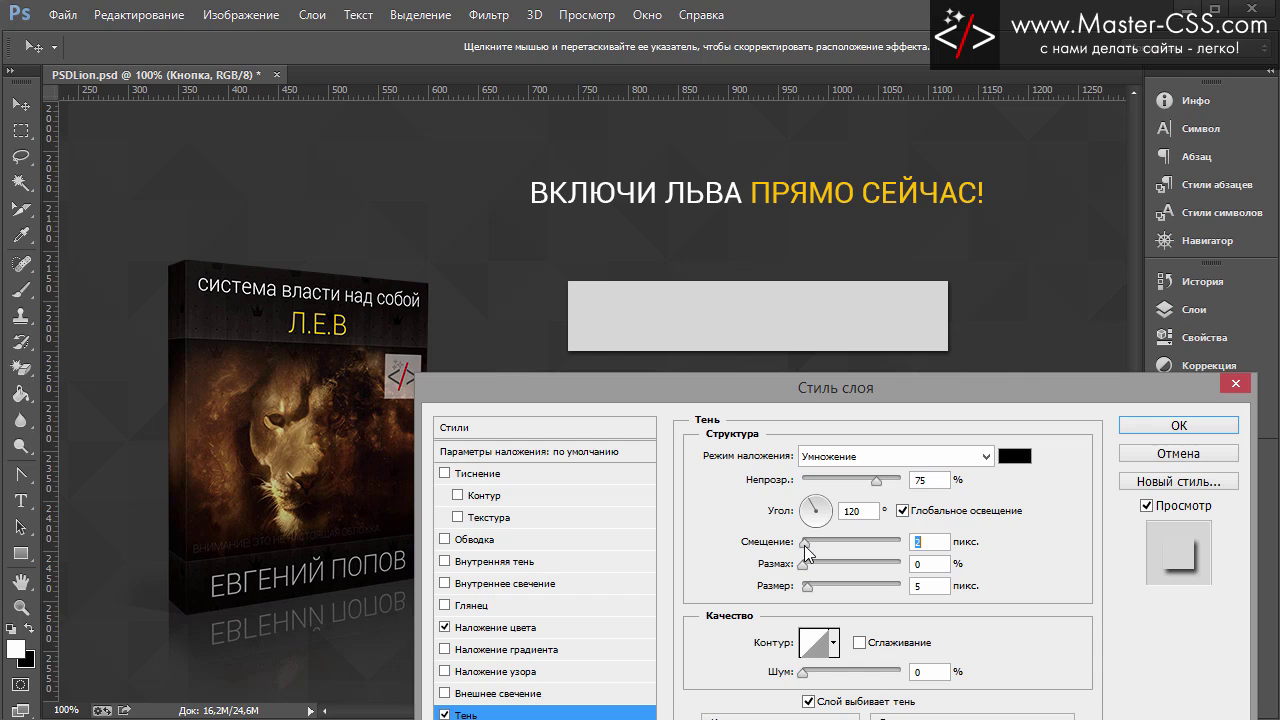
click(944, 588)
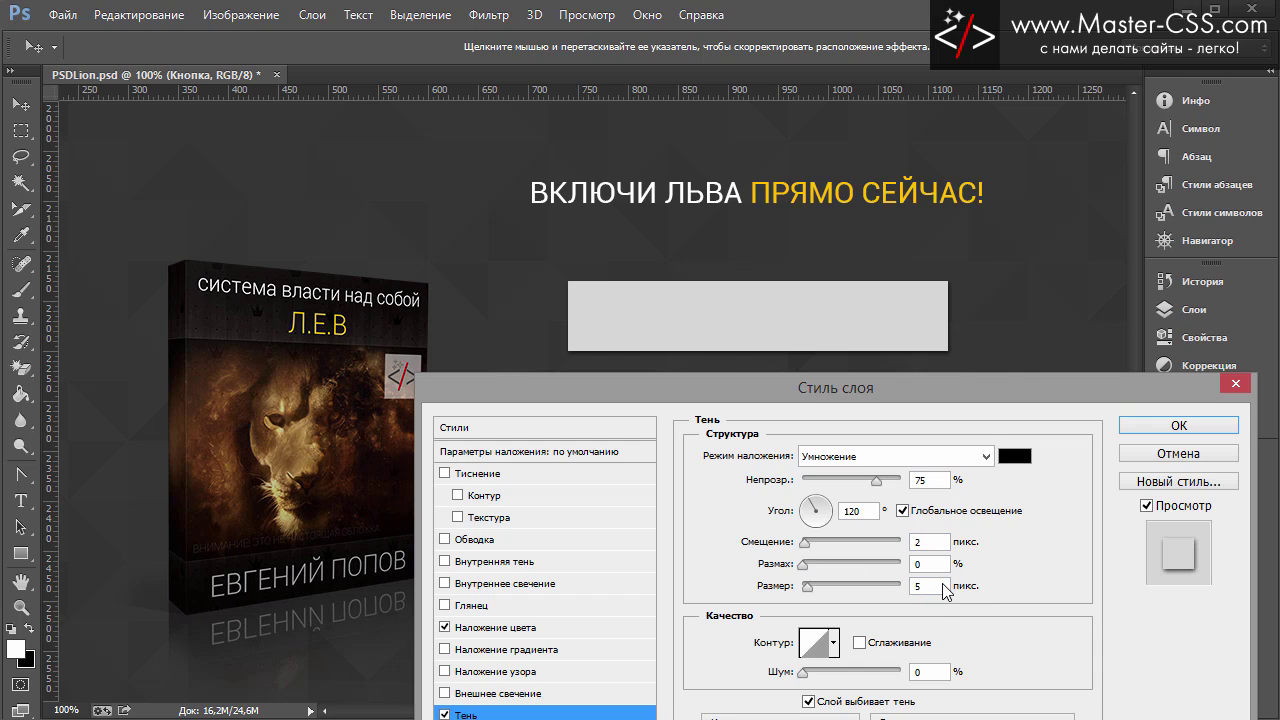
key(Down)
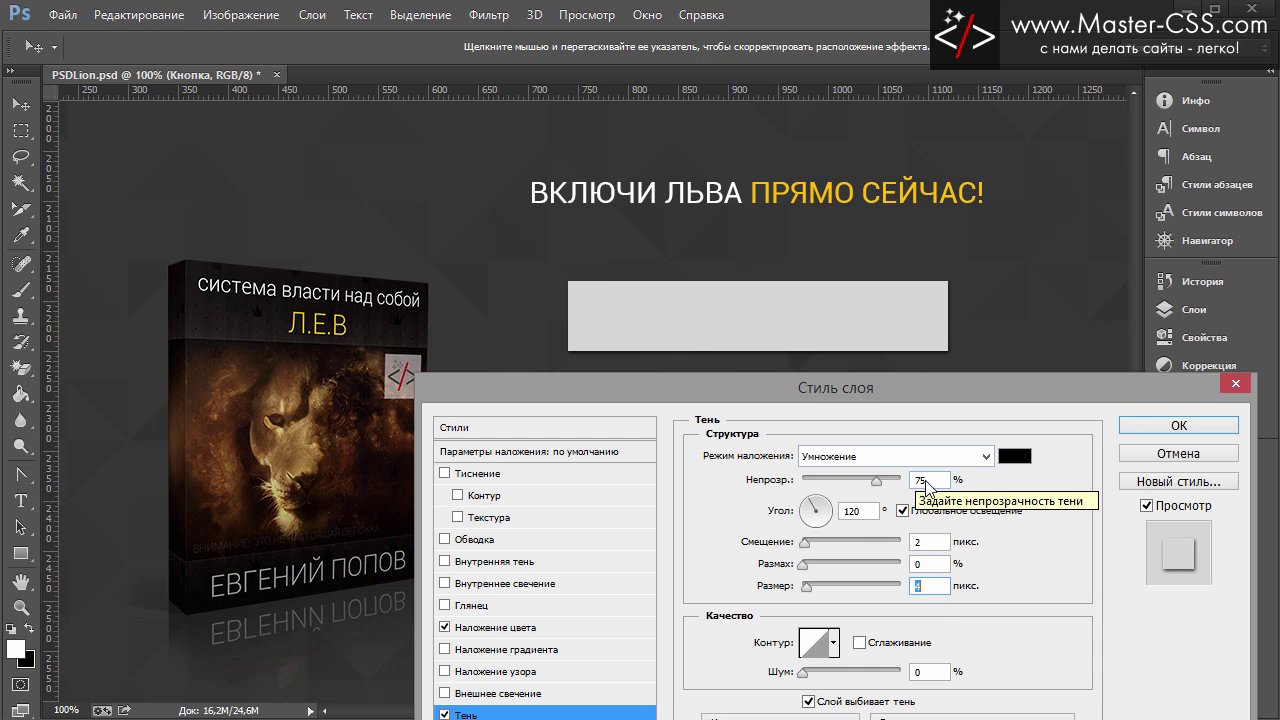
double_click(924, 480)
text(55)
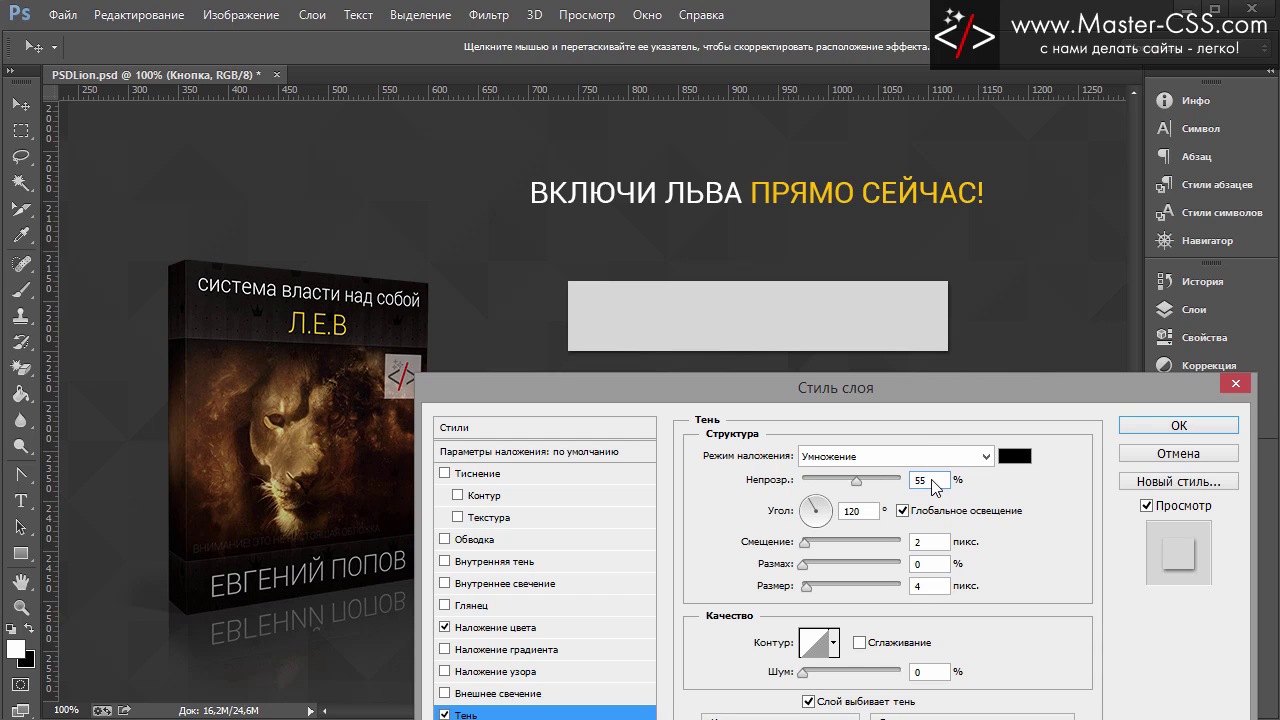
click(934, 587)
key(Up)
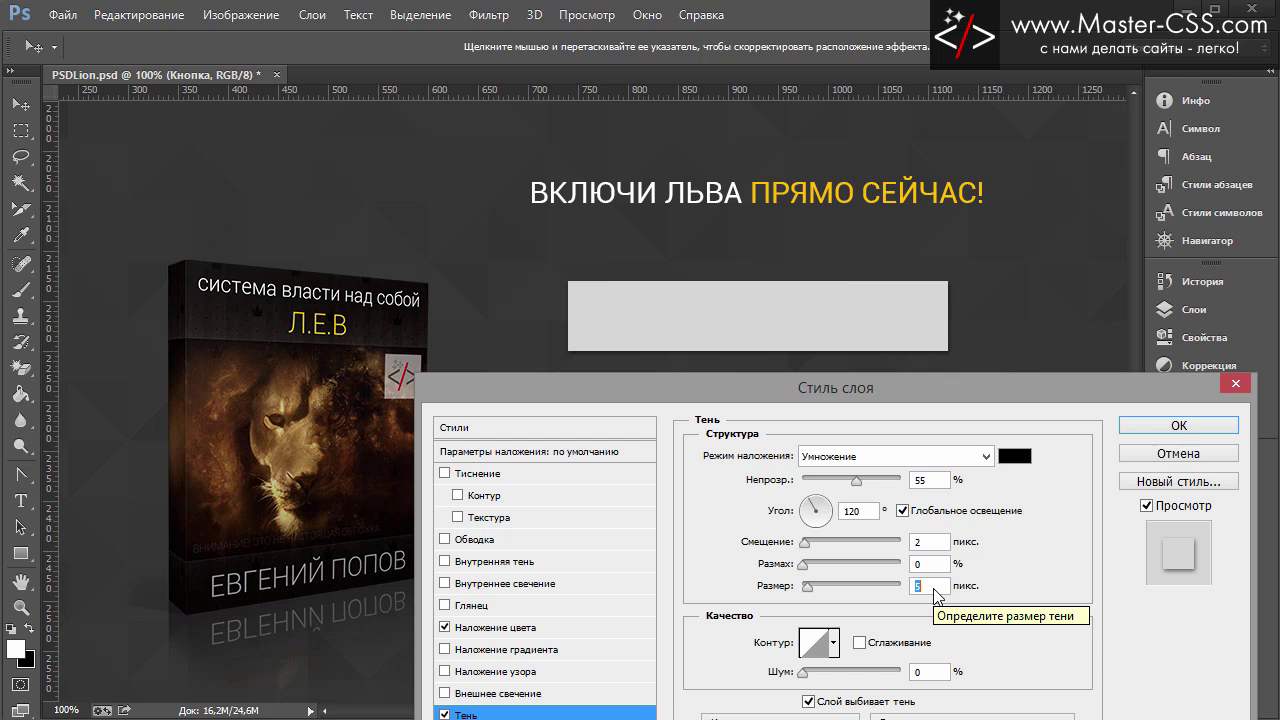
Step: Apply the button style and type 'ЗАБРАТЬ СИСТЕМУ!' in a text box over the button
click(1160, 428)
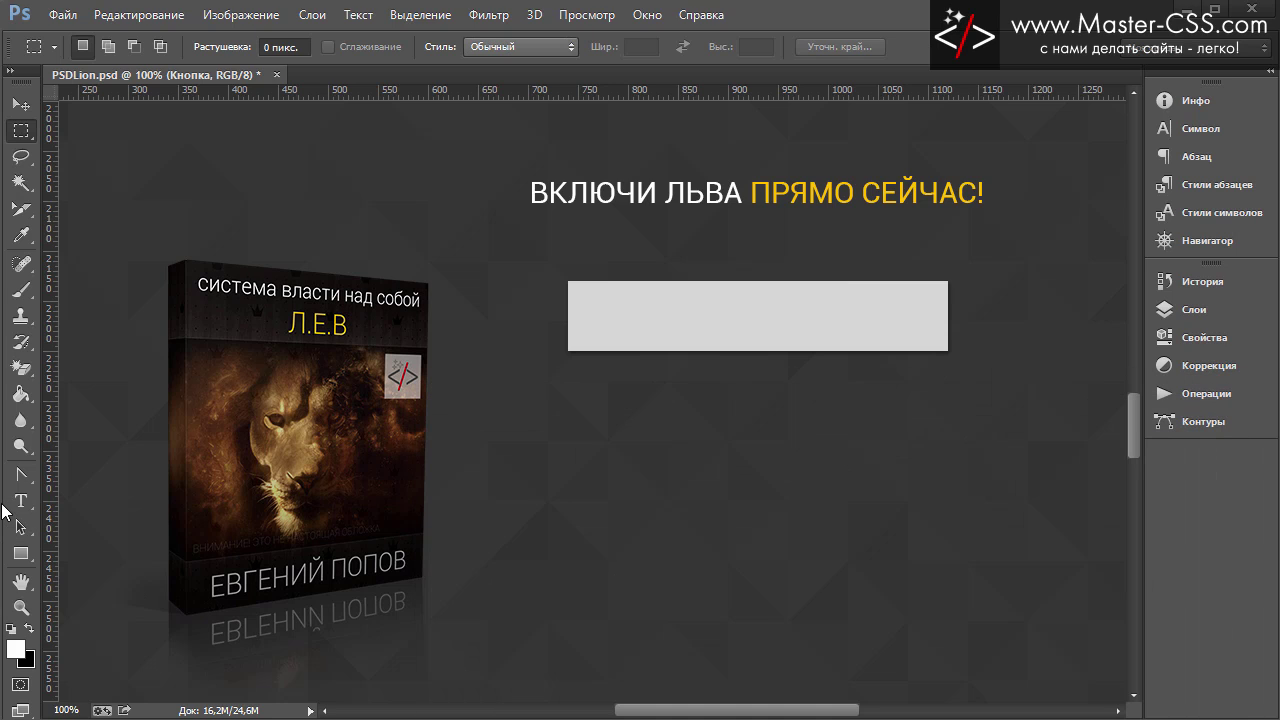
click(20, 500)
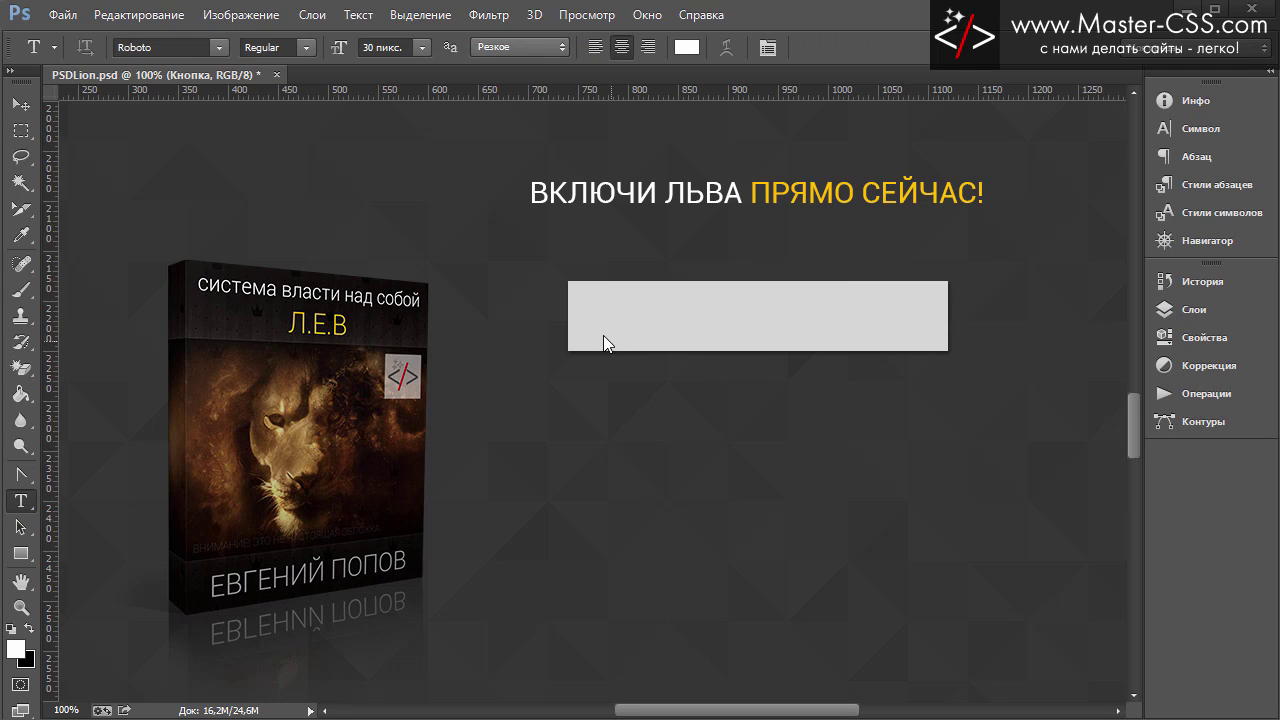
click(1190, 309)
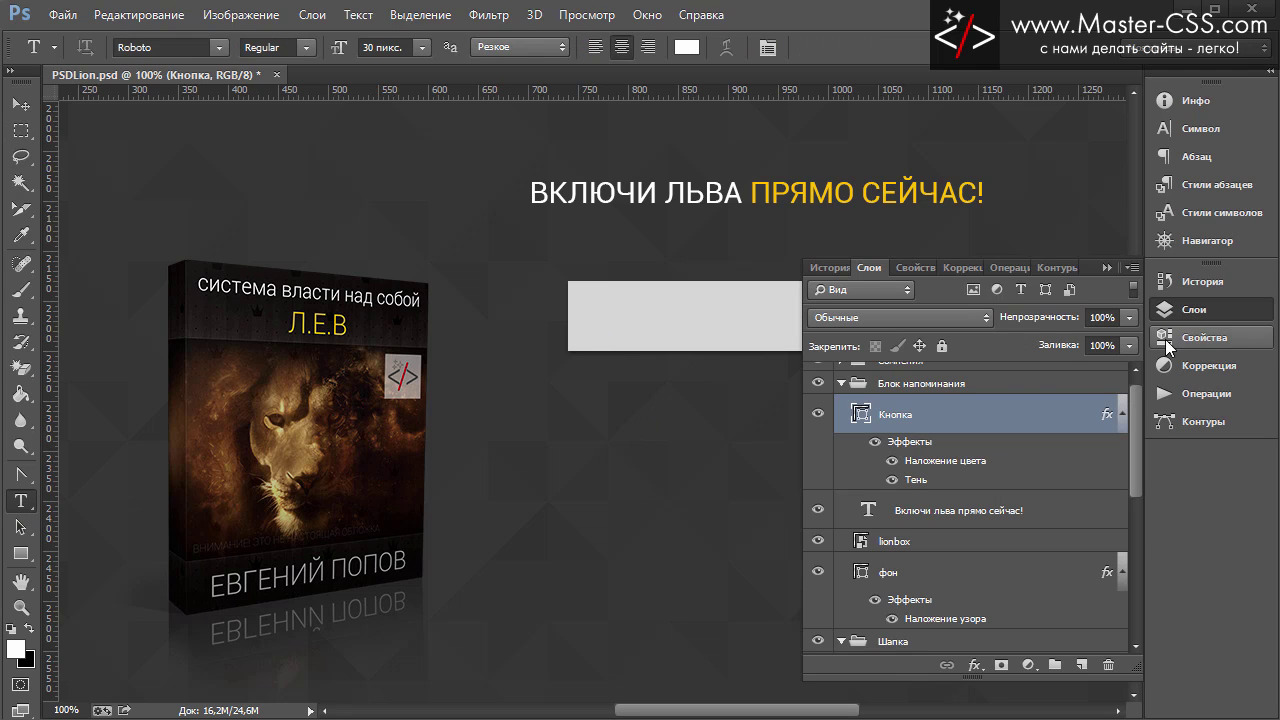
click(916, 388)
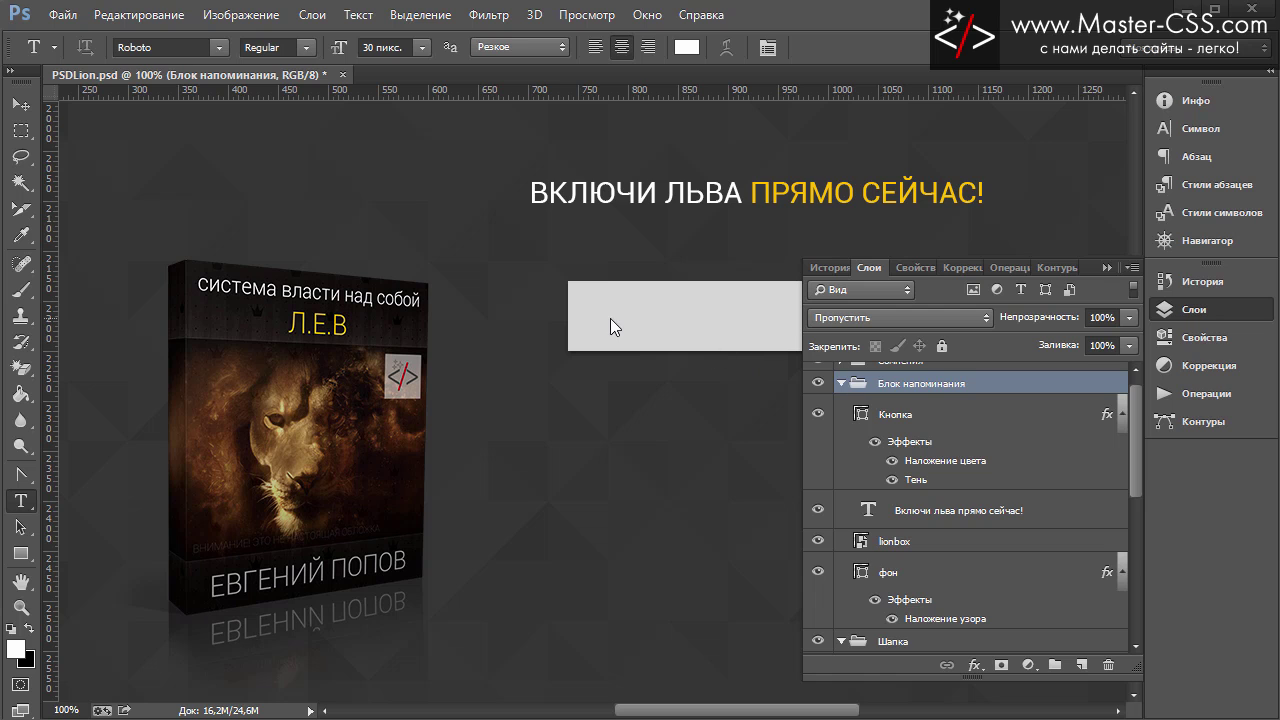
key(ctrl+apostrophe)
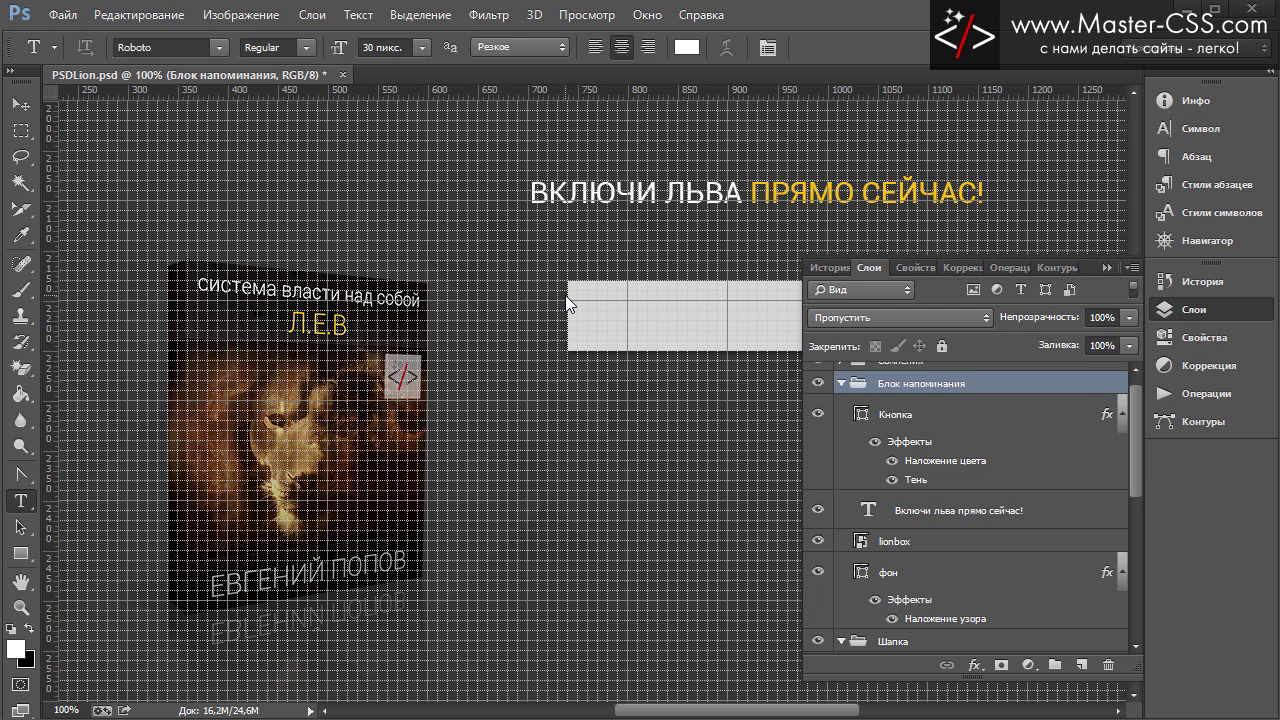
click(1108, 267)
drag(568, 282, 946, 348)
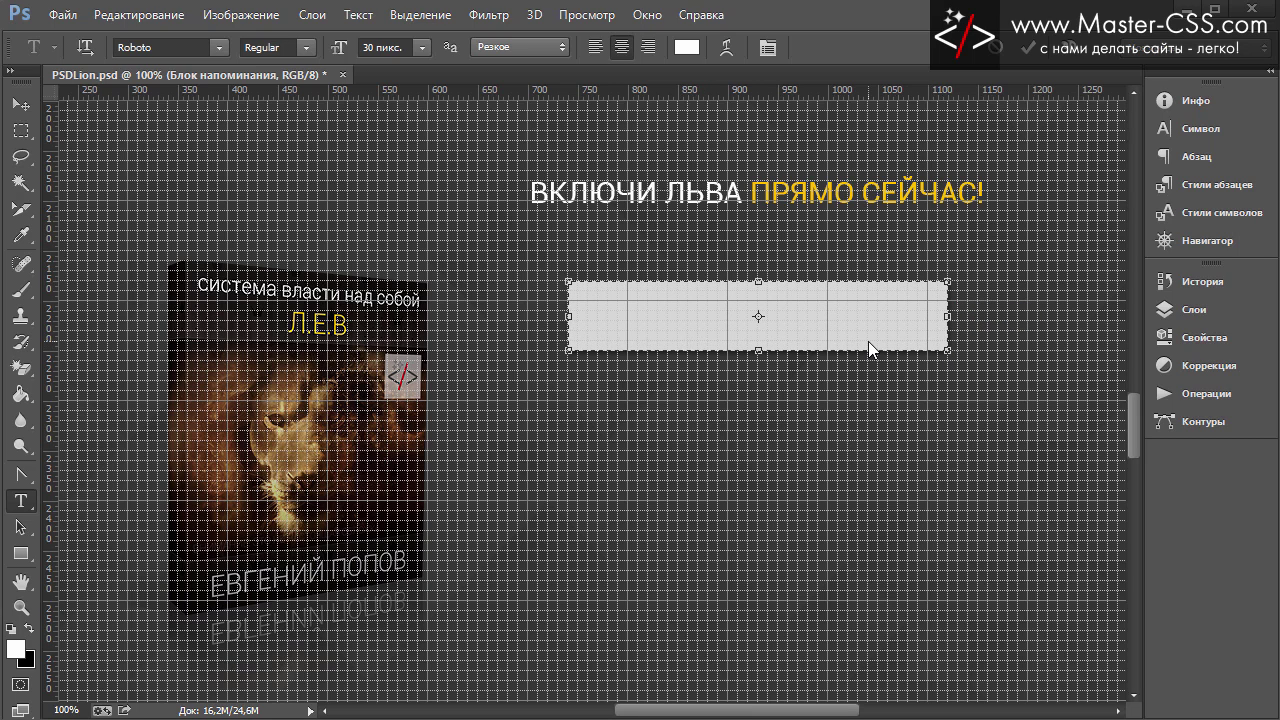
text(ЗАБРА)
text(ТЬ СИСТЕМУ)
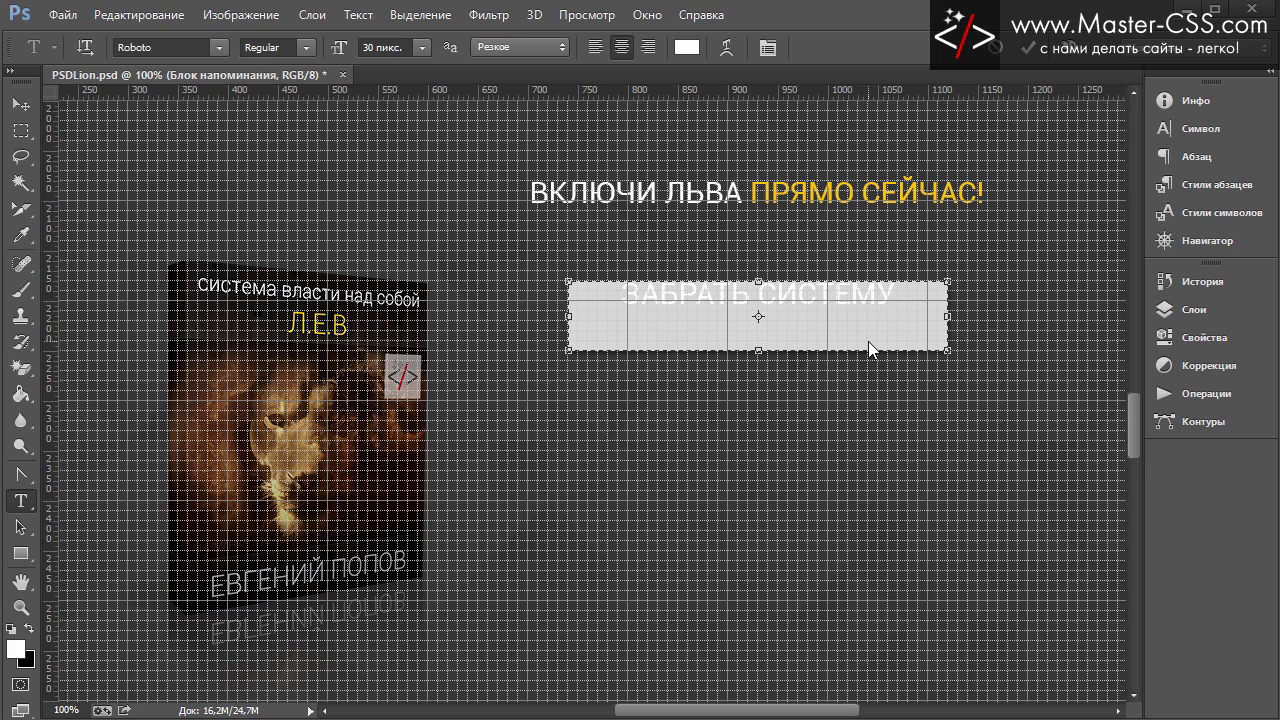
text(!)
key(ctrl+Return)
Step: Set the caption's text colour to near-black 111
key(v)
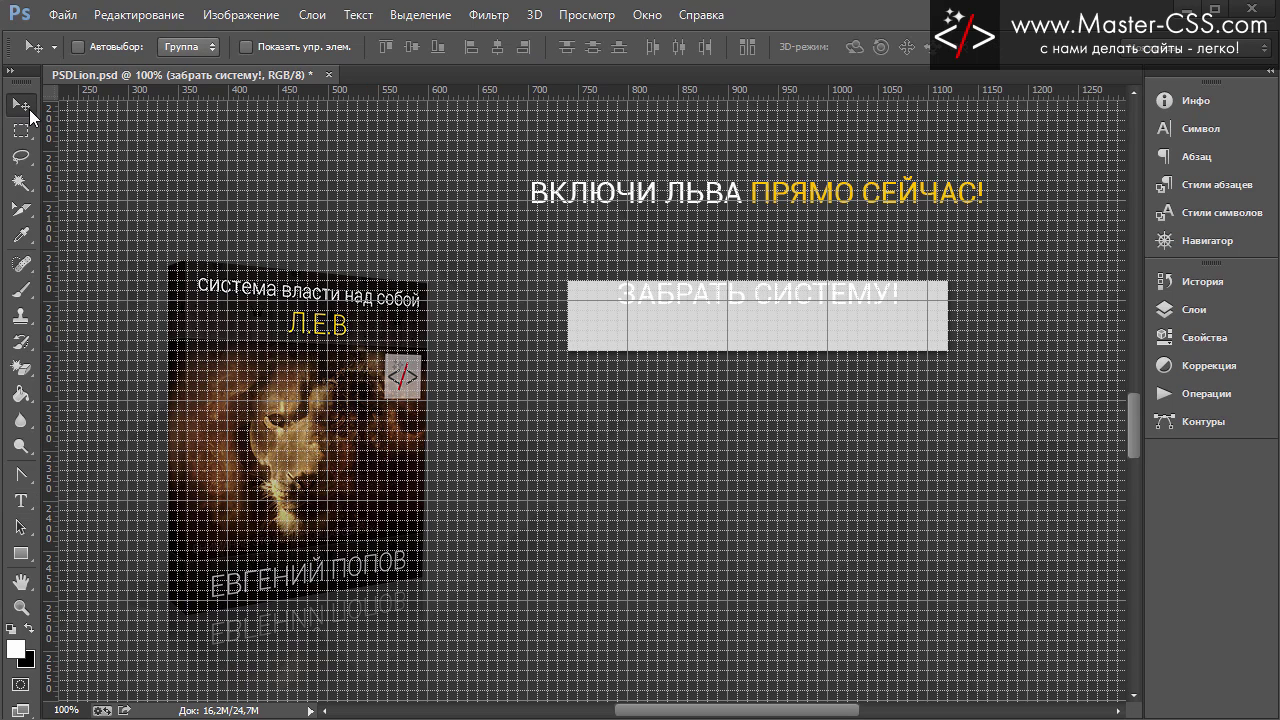
click(1162, 312)
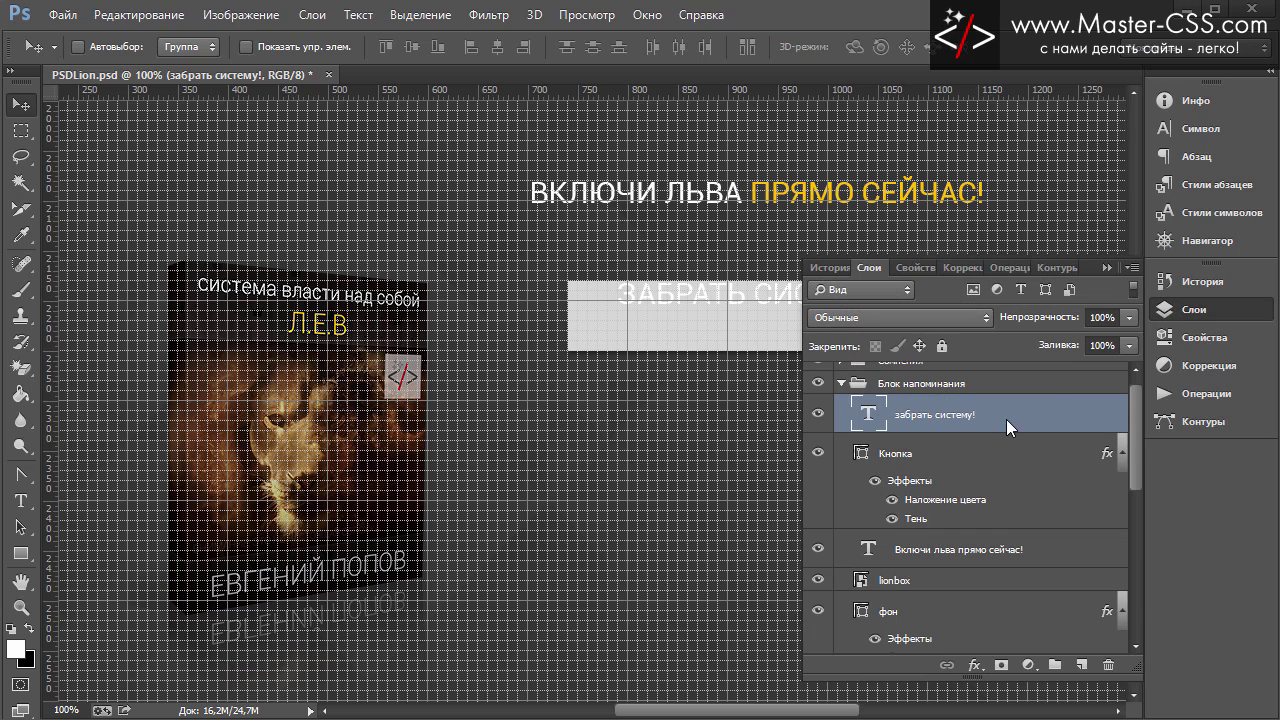
click(1188, 138)
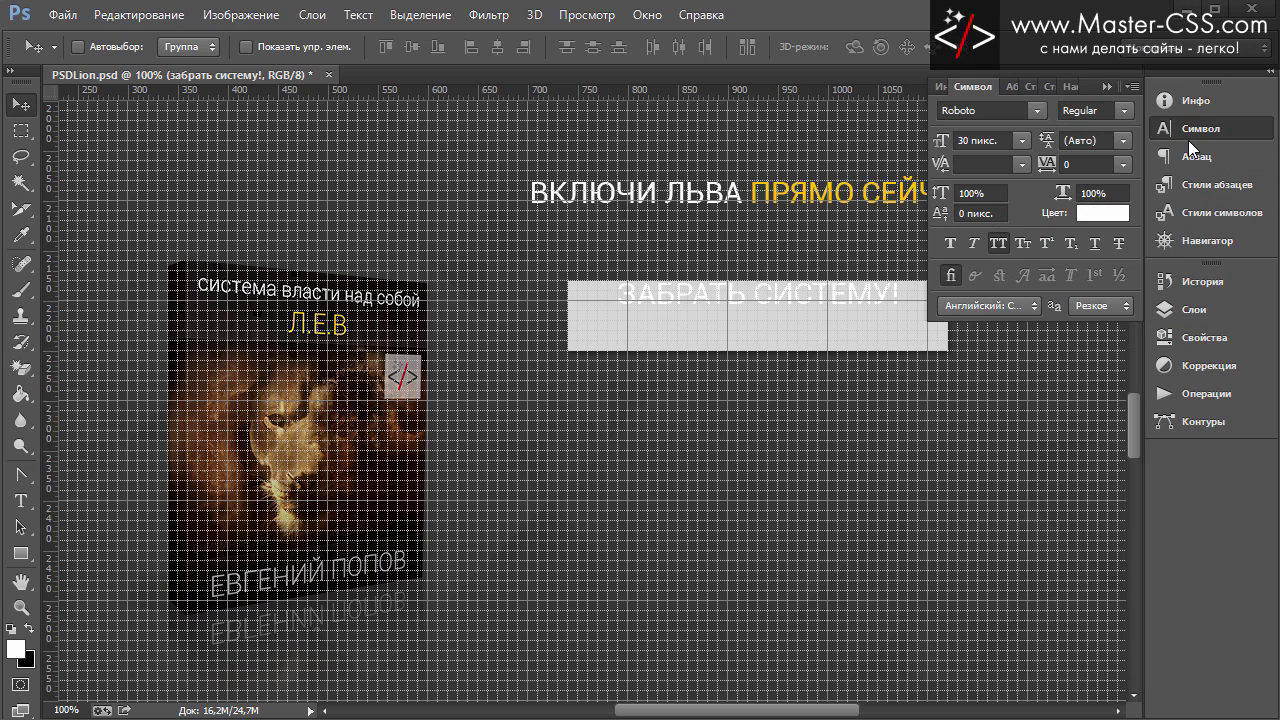
click(1108, 215)
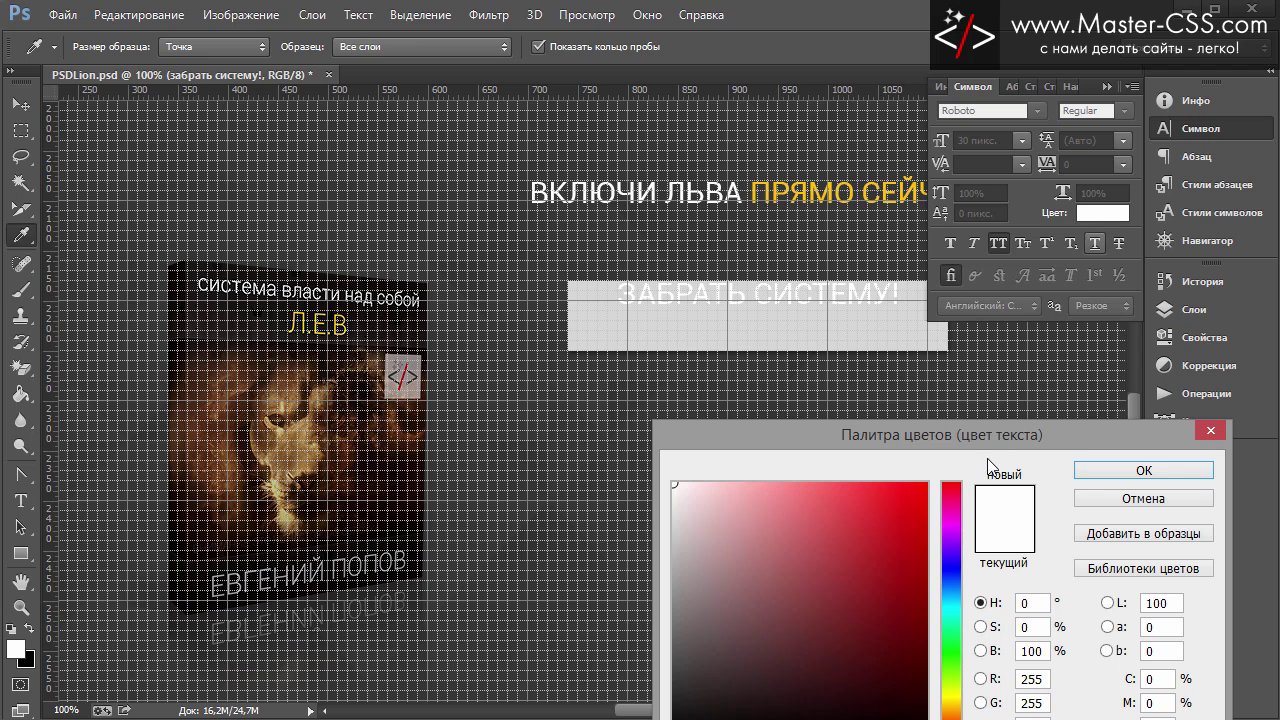
drag(974, 428, 953, 303)
text(11)
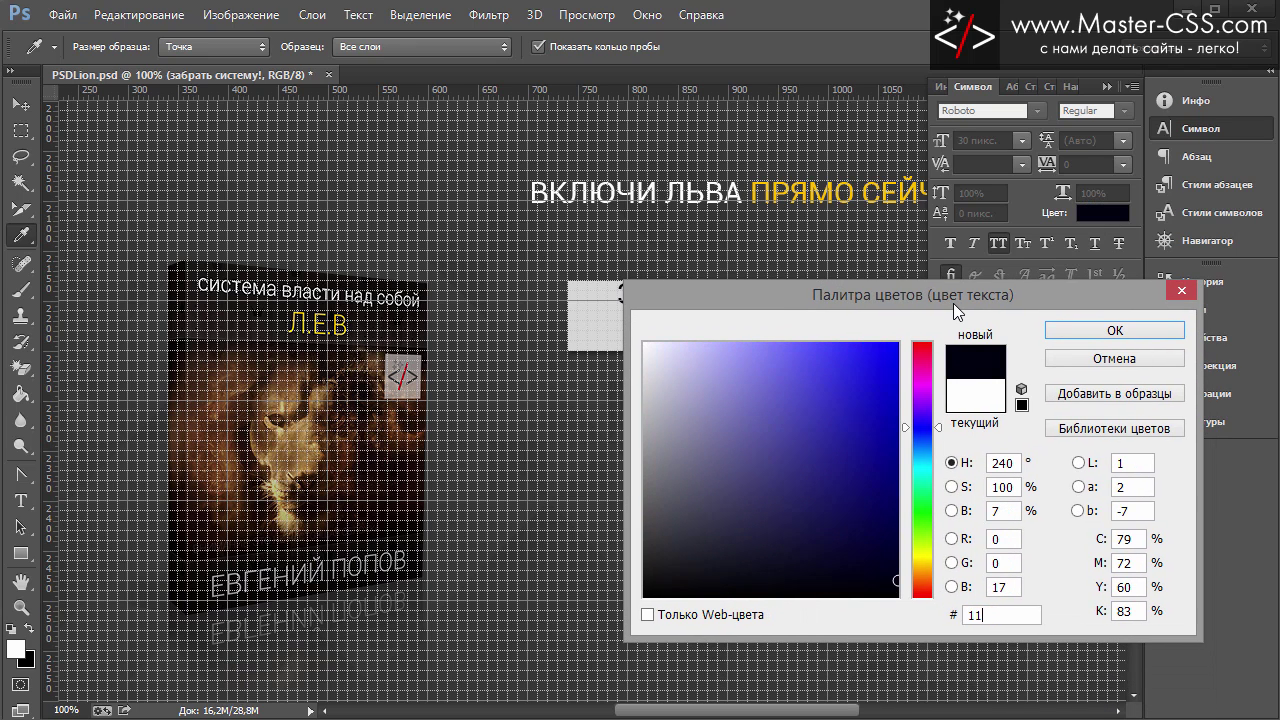
text(1)
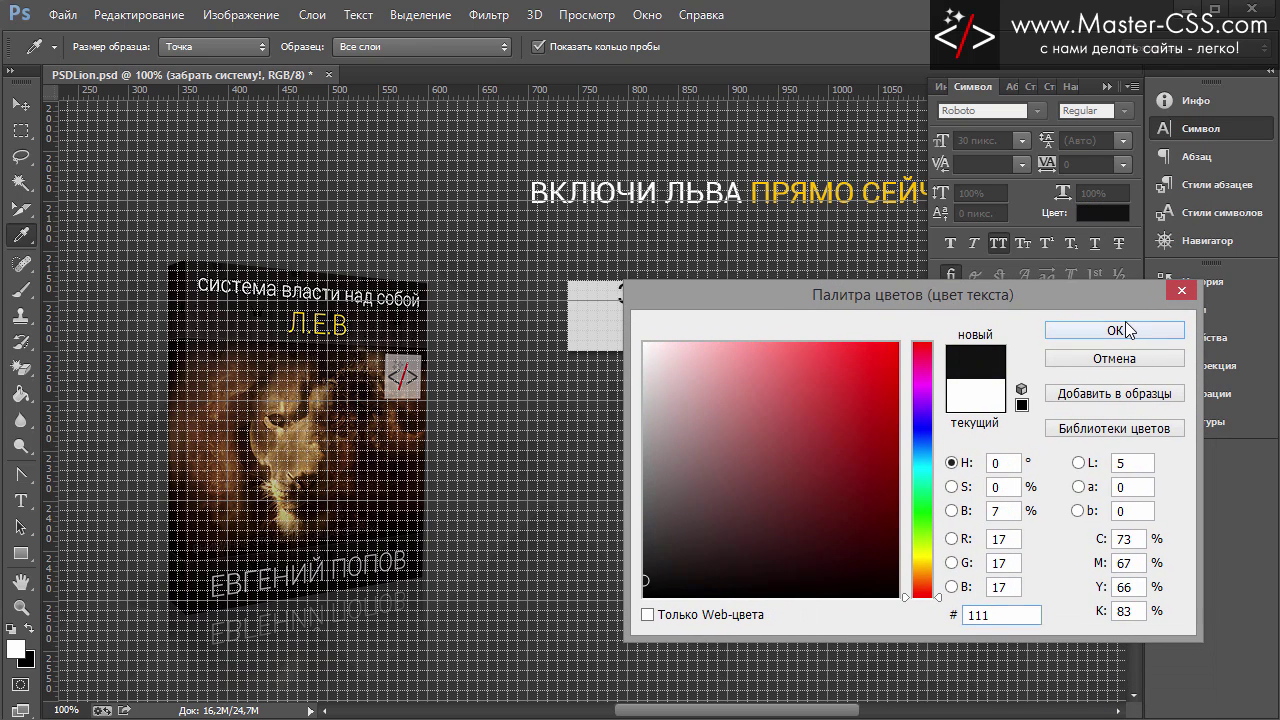
click(1072, 335)
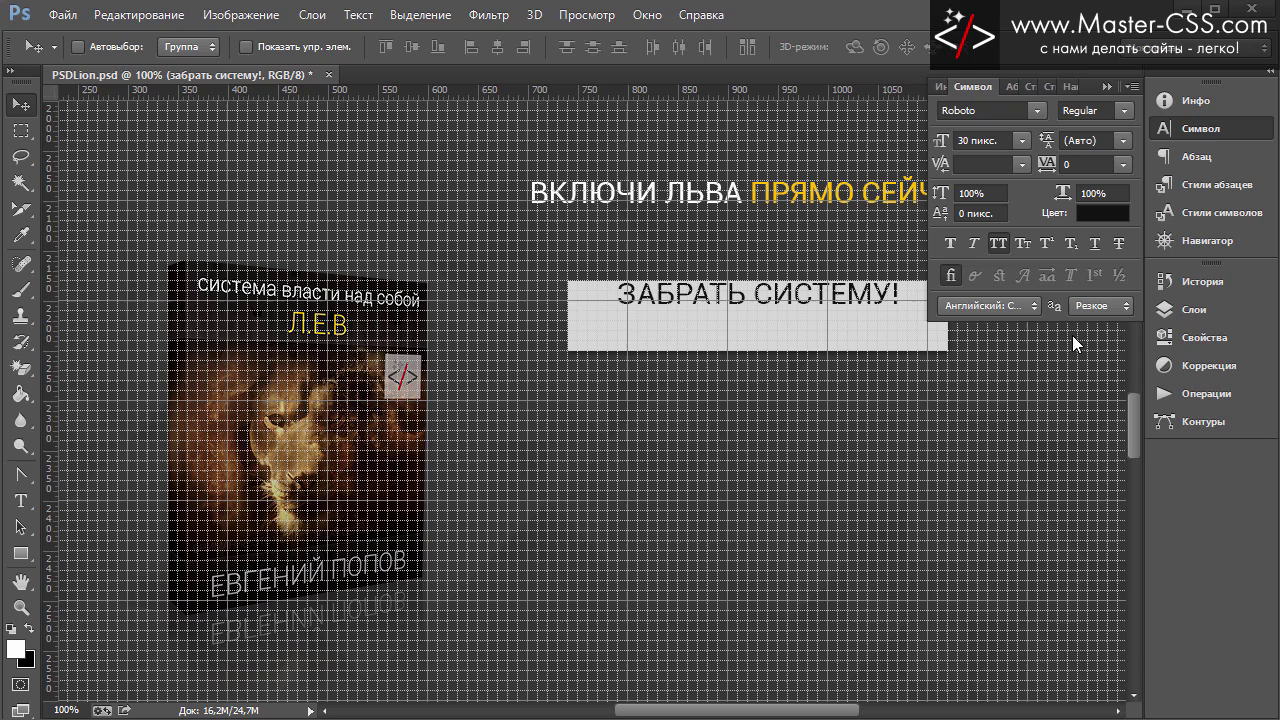
click(1106, 87)
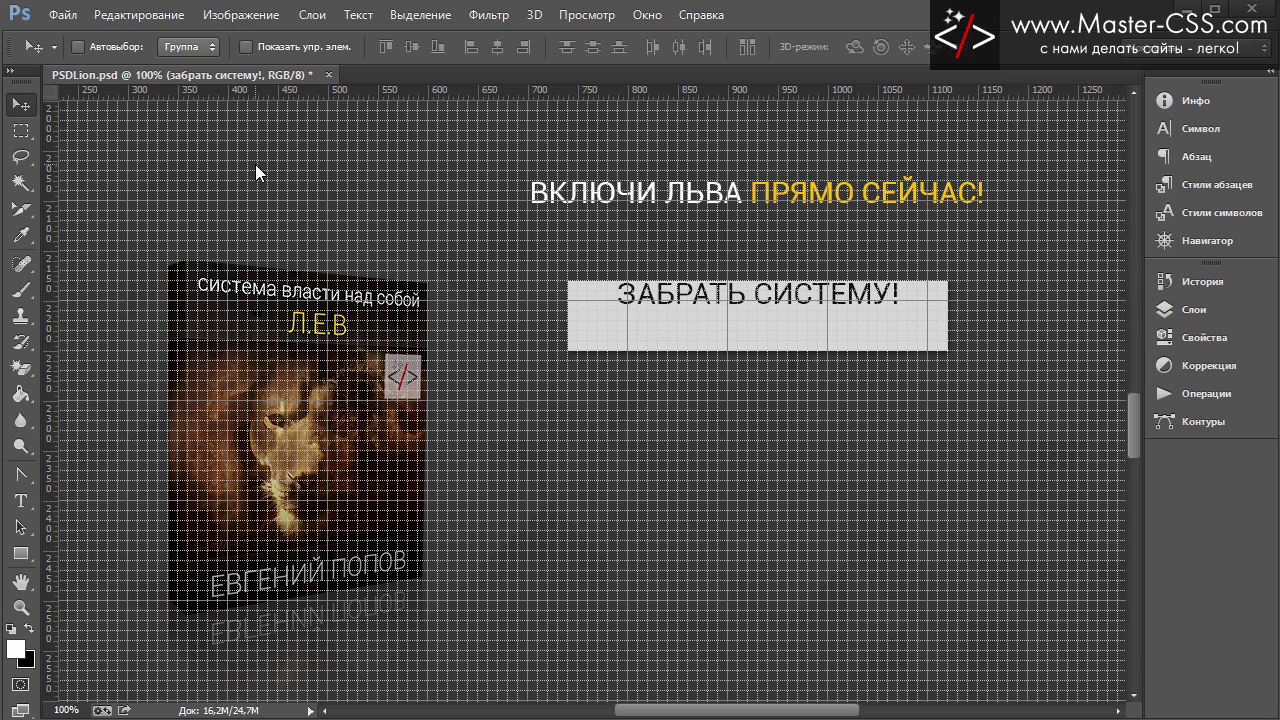
Step: Nudge the caption down to centre it in the button, hiding the grid to check
key(Down)
key(Down)
key(Down)
key(Down)
key(Down)
key(Down)
key(Down)
key(Down)
key(Down)
key(Down)
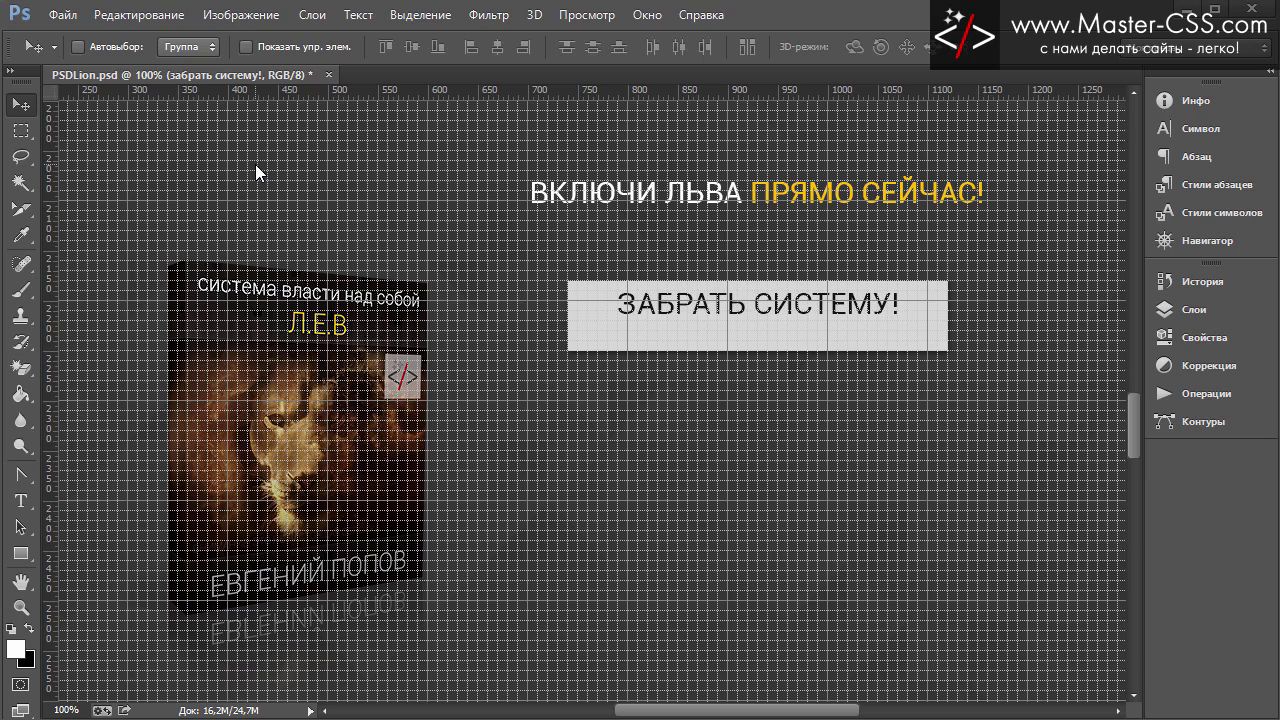
key(Down)
key(Down)
key(Down)
key(Down)
key(Down)
key(Down)
key(Down)
key(Down)
key(Down)
key(Down)
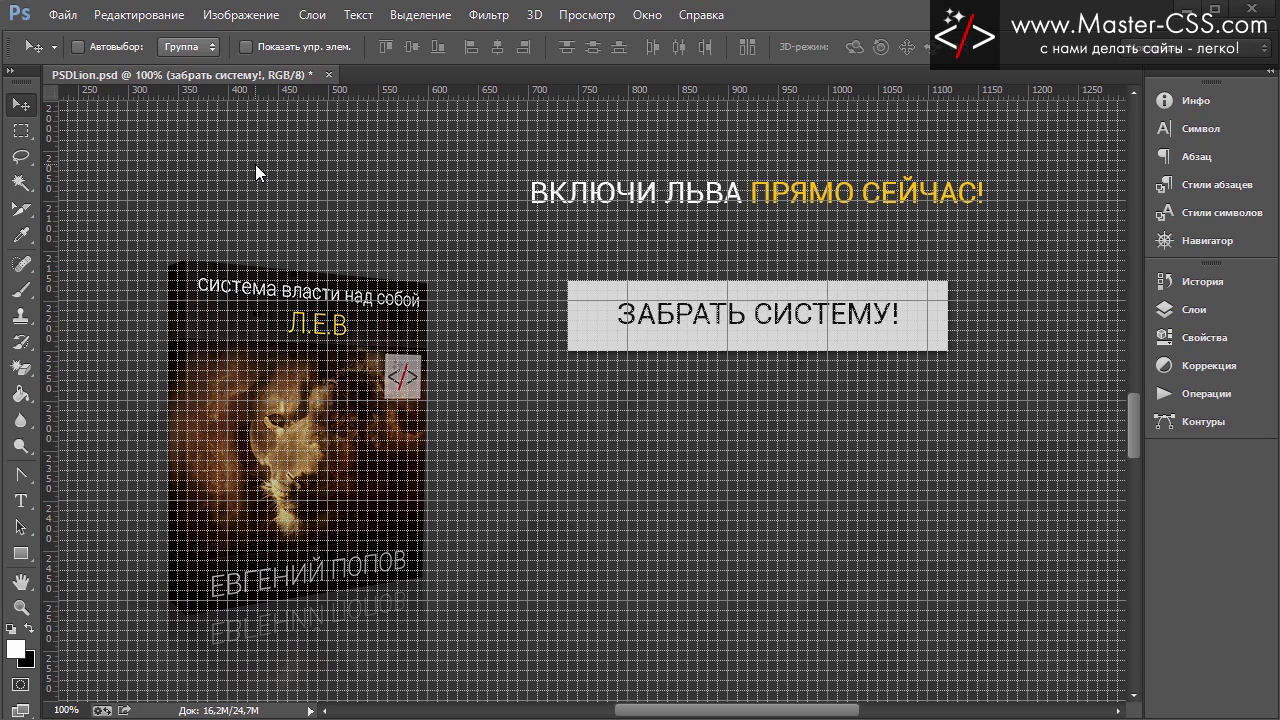
key(Down)
key(Down)
key(Down)
key(Down)
key(Down)
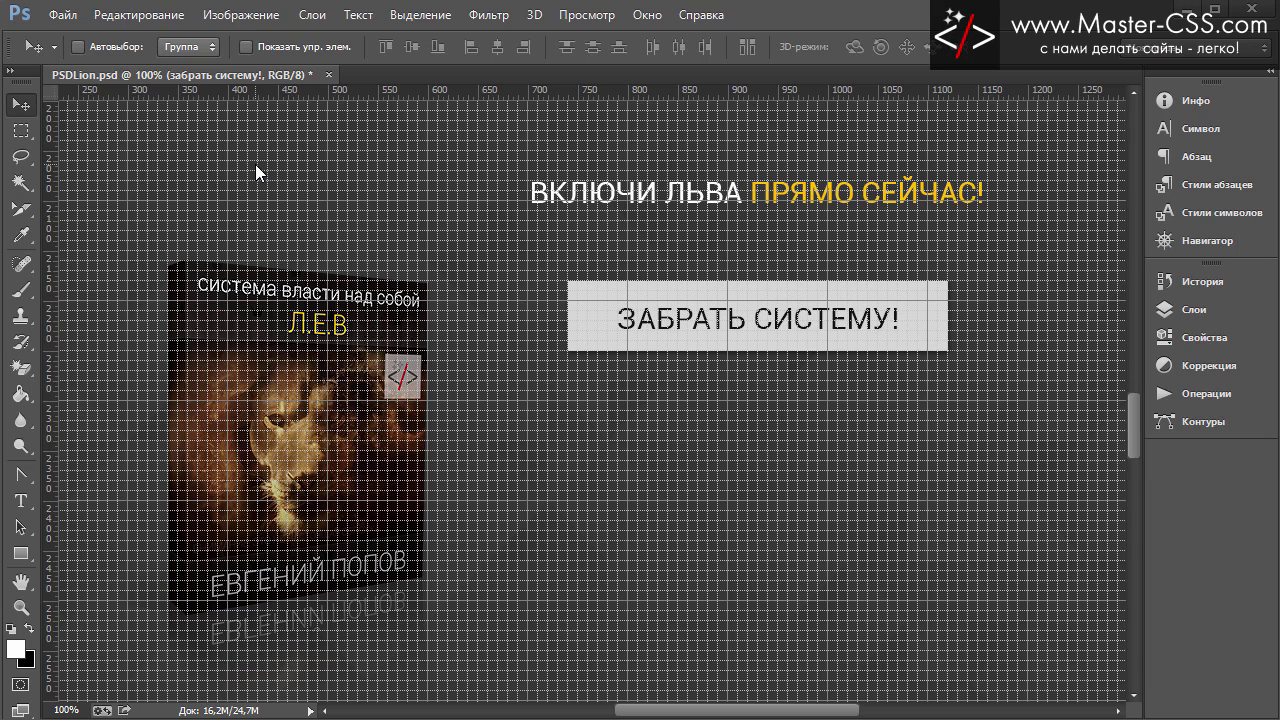
key(Down)
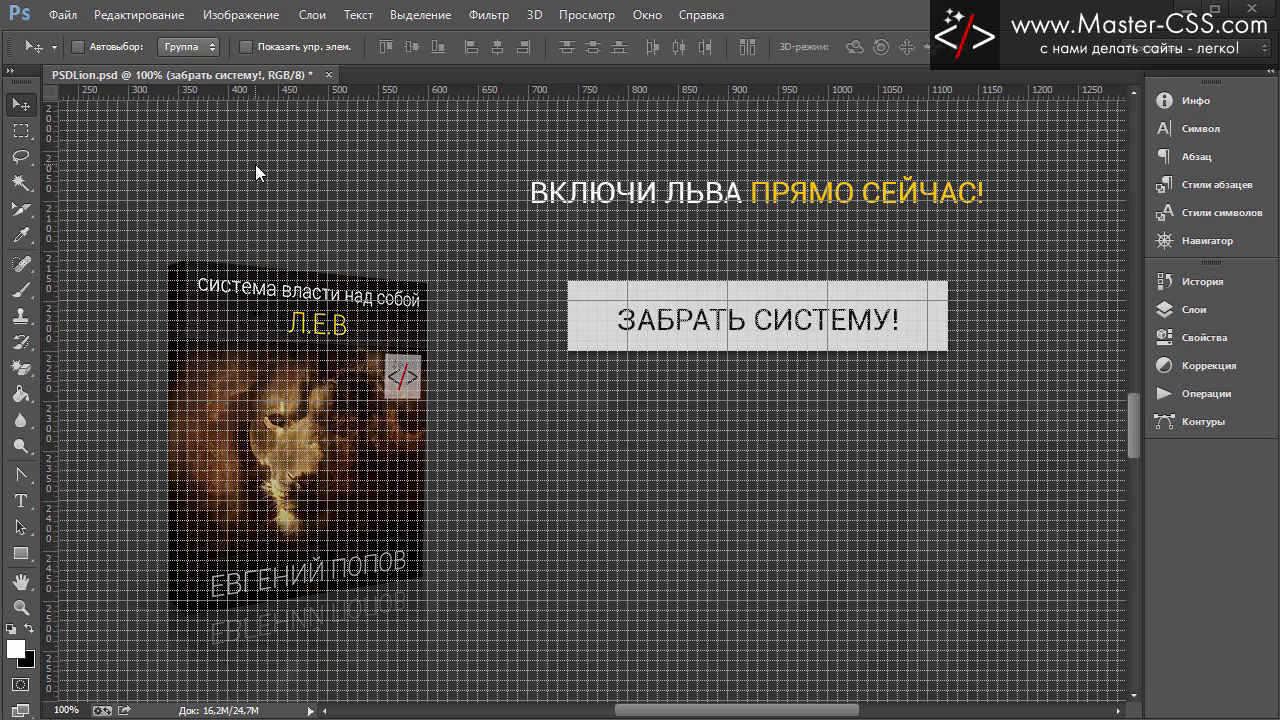
key(Down)
key(ctrl+apostrophe)
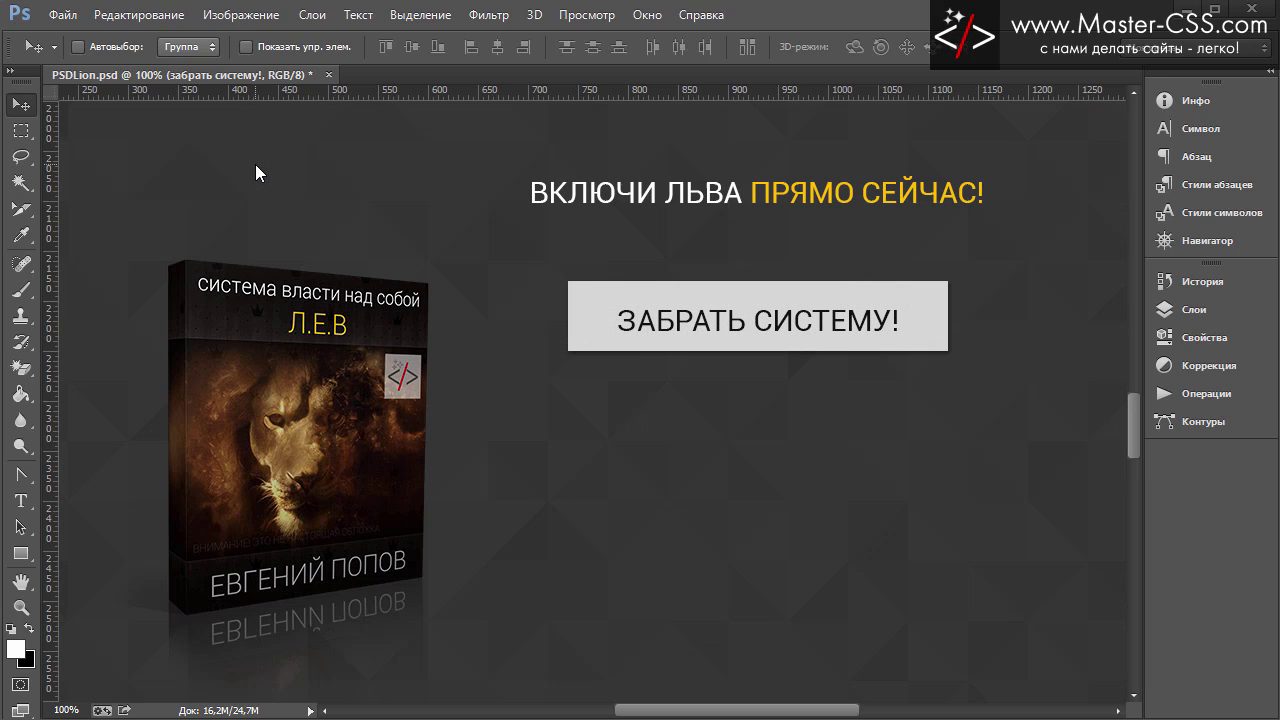
key(Up)
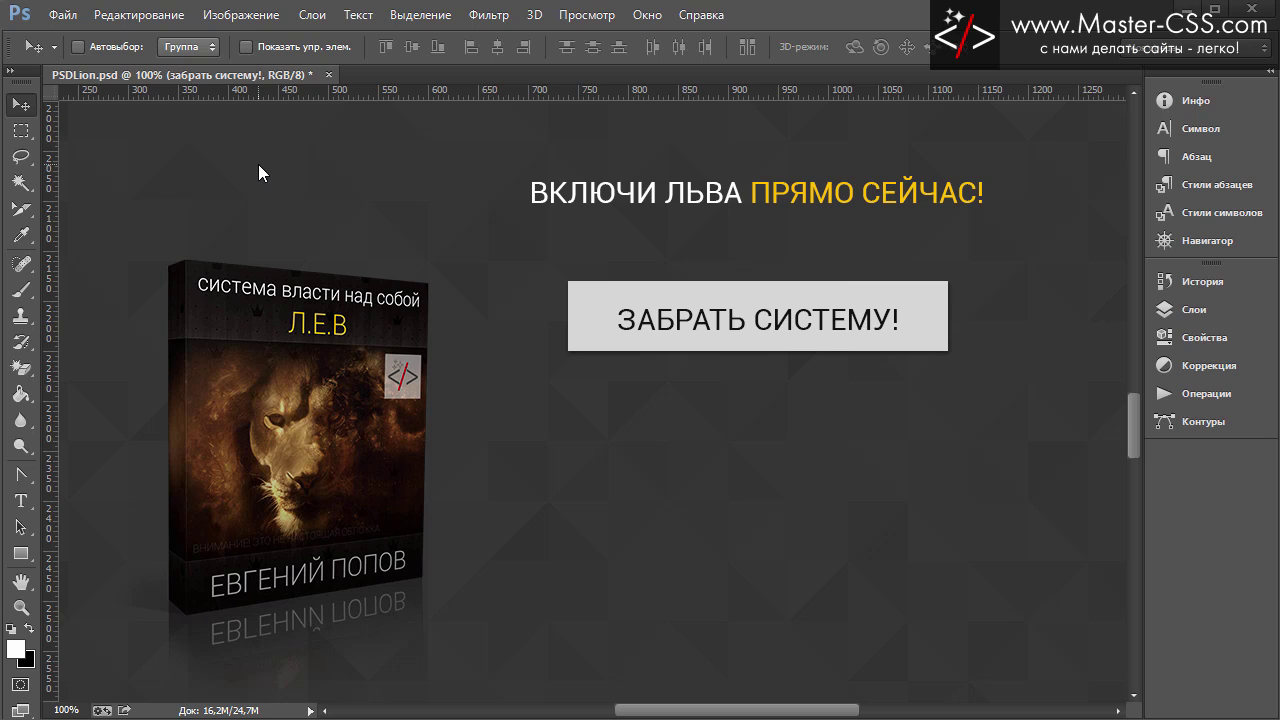
key(Down)
key(Up)
key(Down)
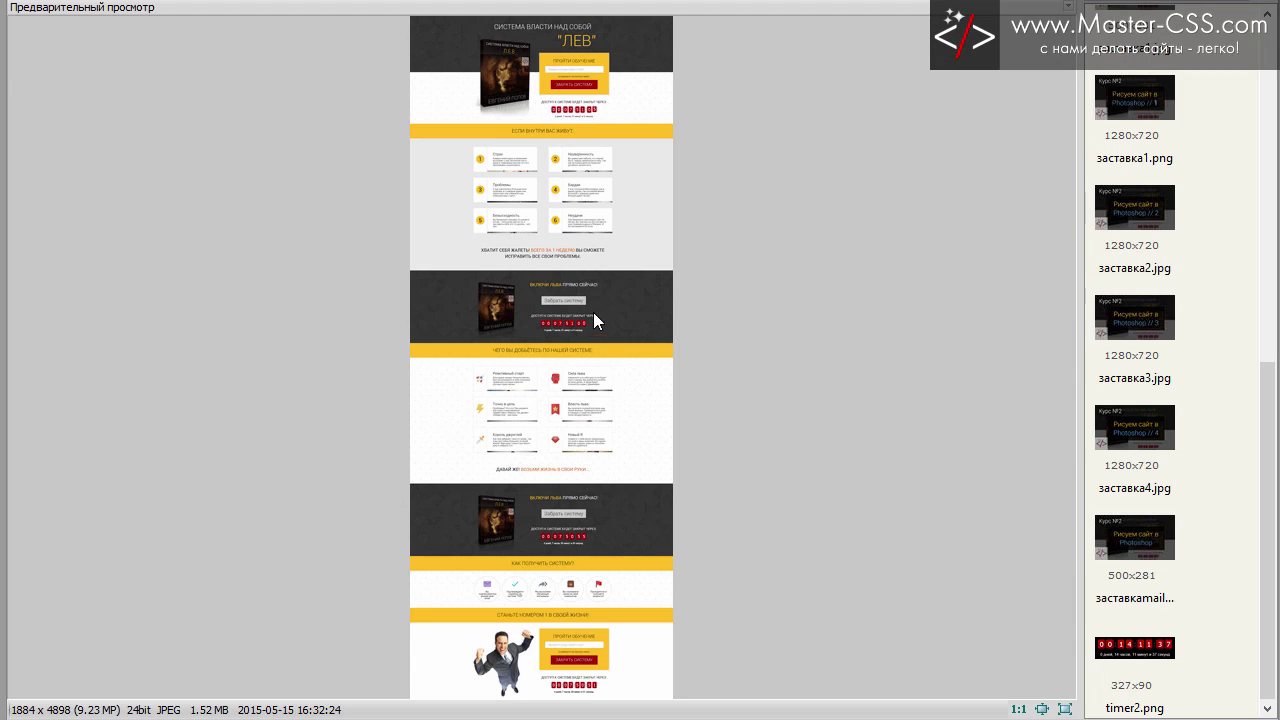
click(594, 313)
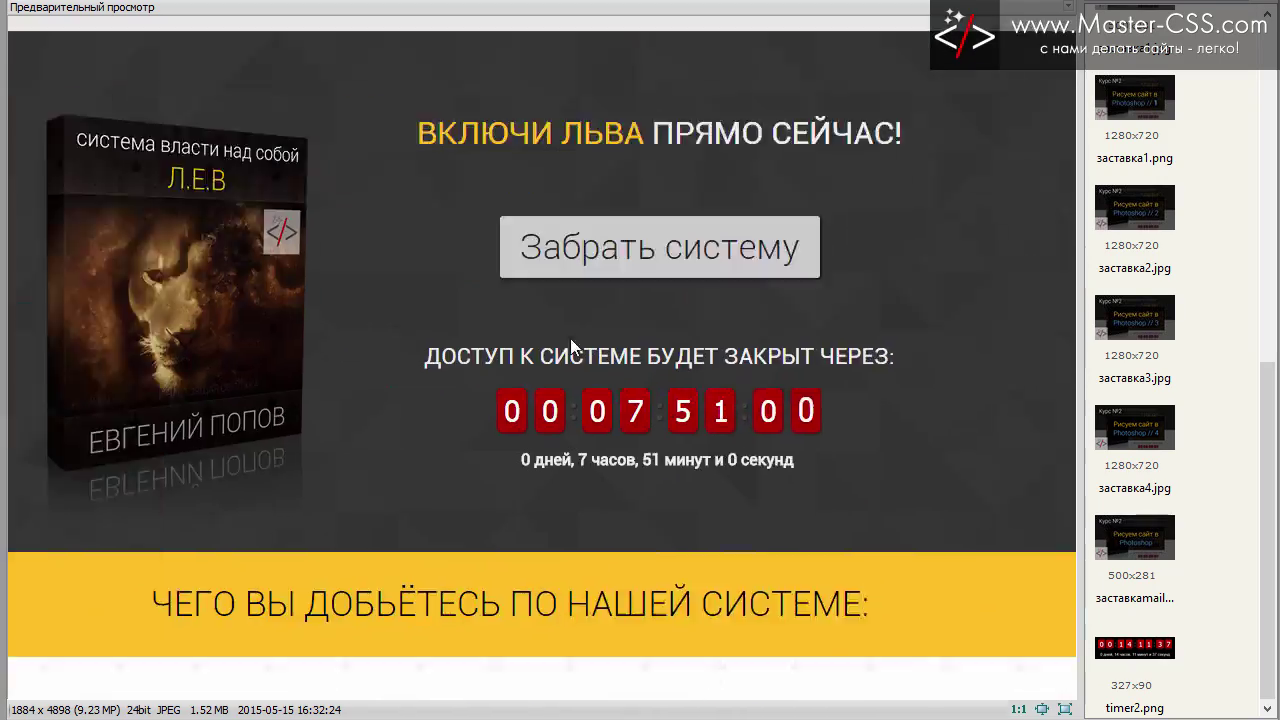
scroll(570, 338, down, 3)
scroll(510, 293, up, 5)
click(442, 315)
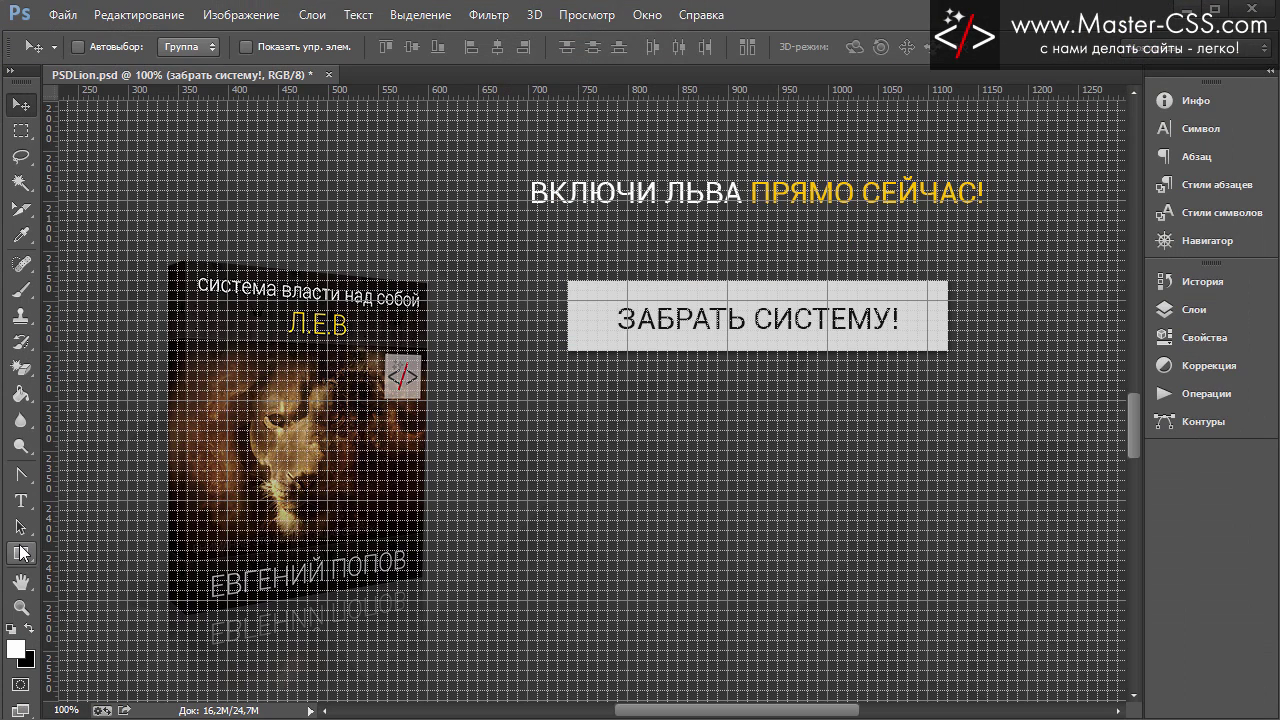
Step: Draw a 380×70 rounded rectangle with 3 px corners over the Кнопка button
click(20, 553)
click(134, 569)
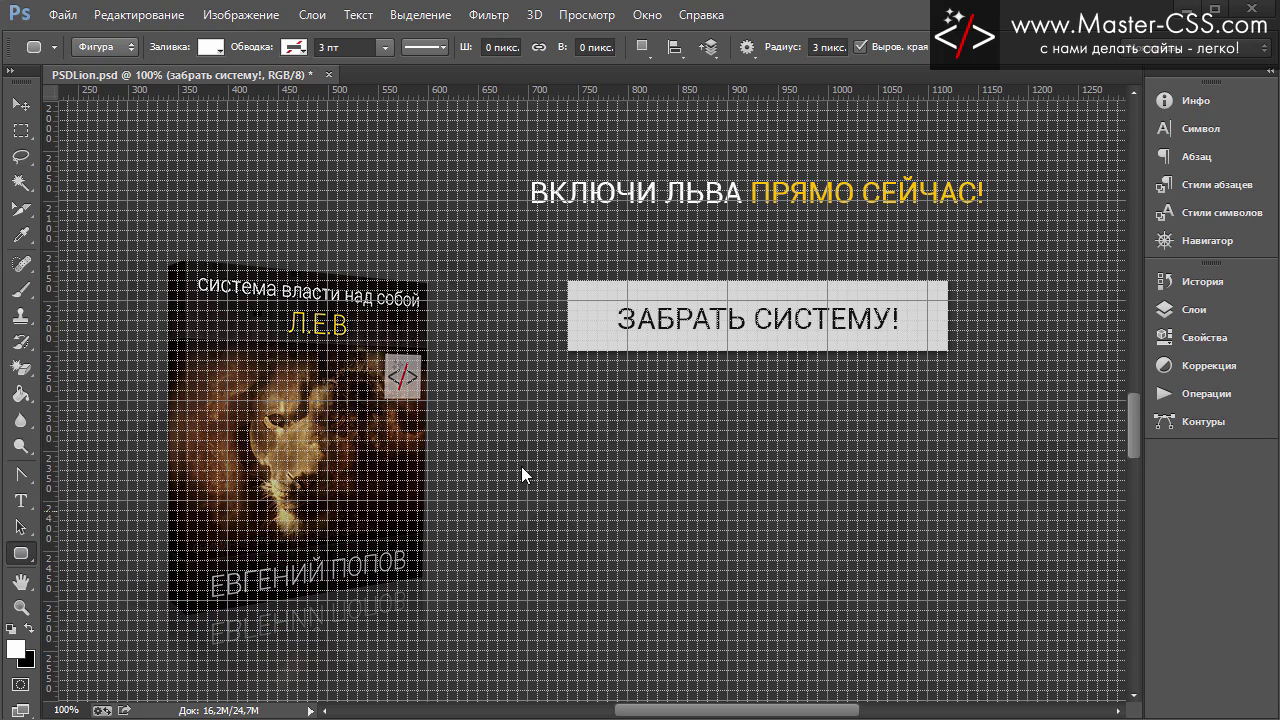
click(1189, 310)
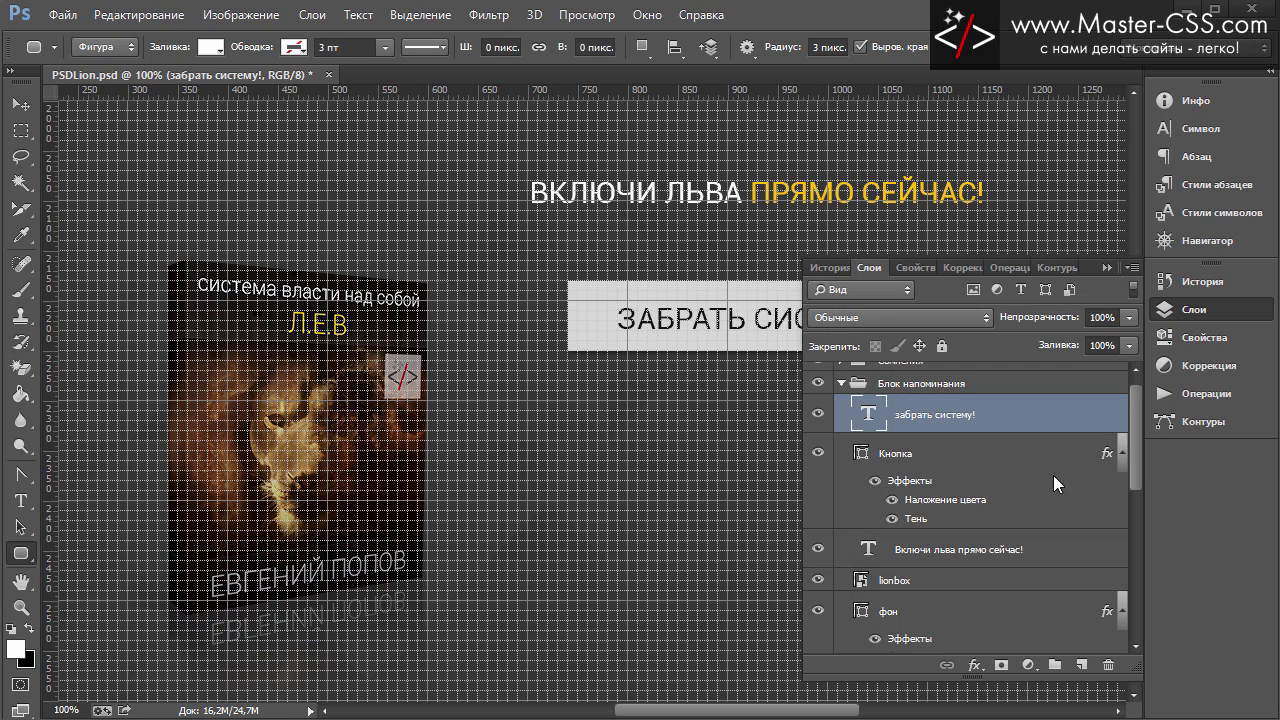
click(943, 449)
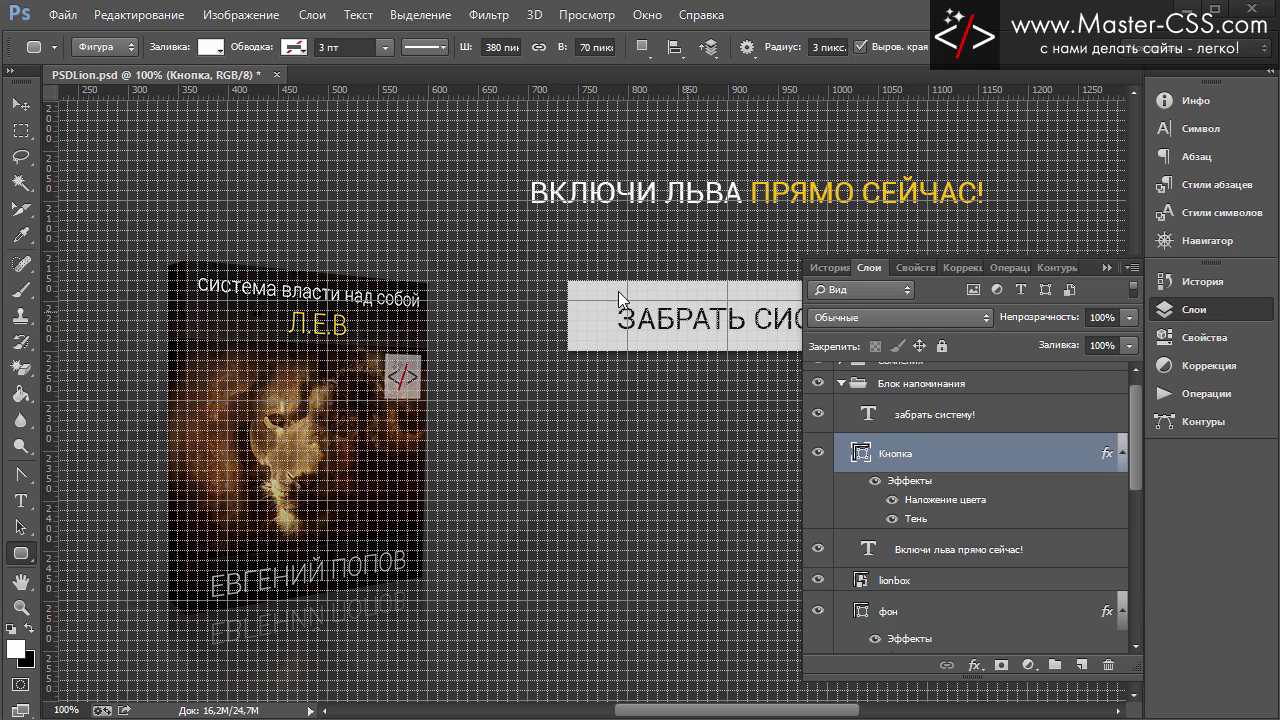
click(1106, 267)
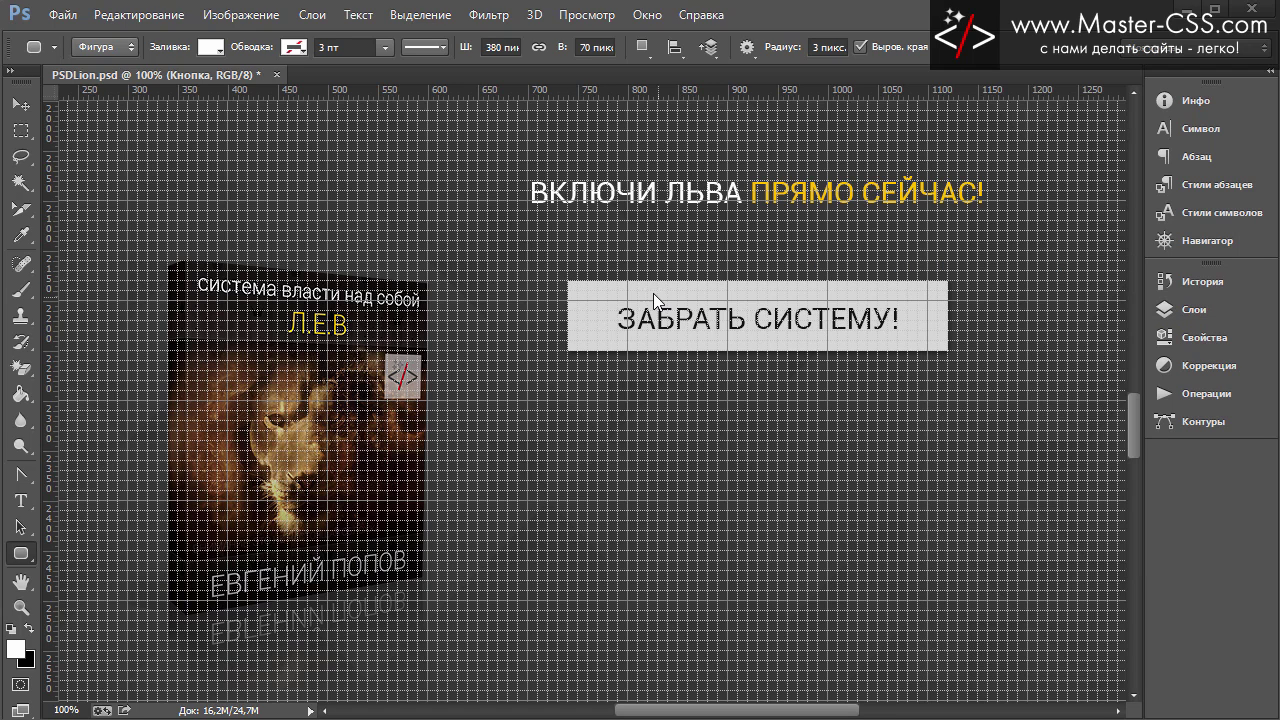
drag(571, 282, 949, 351)
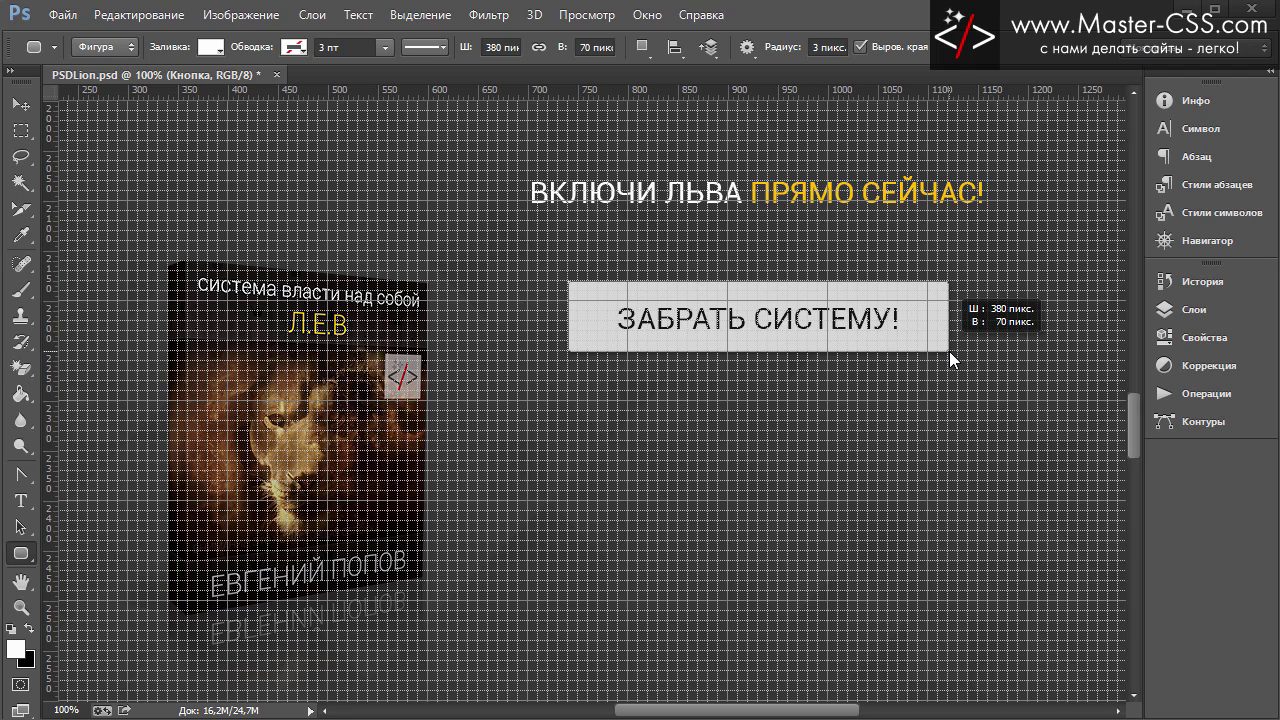
drag(949, 351, 822, 75)
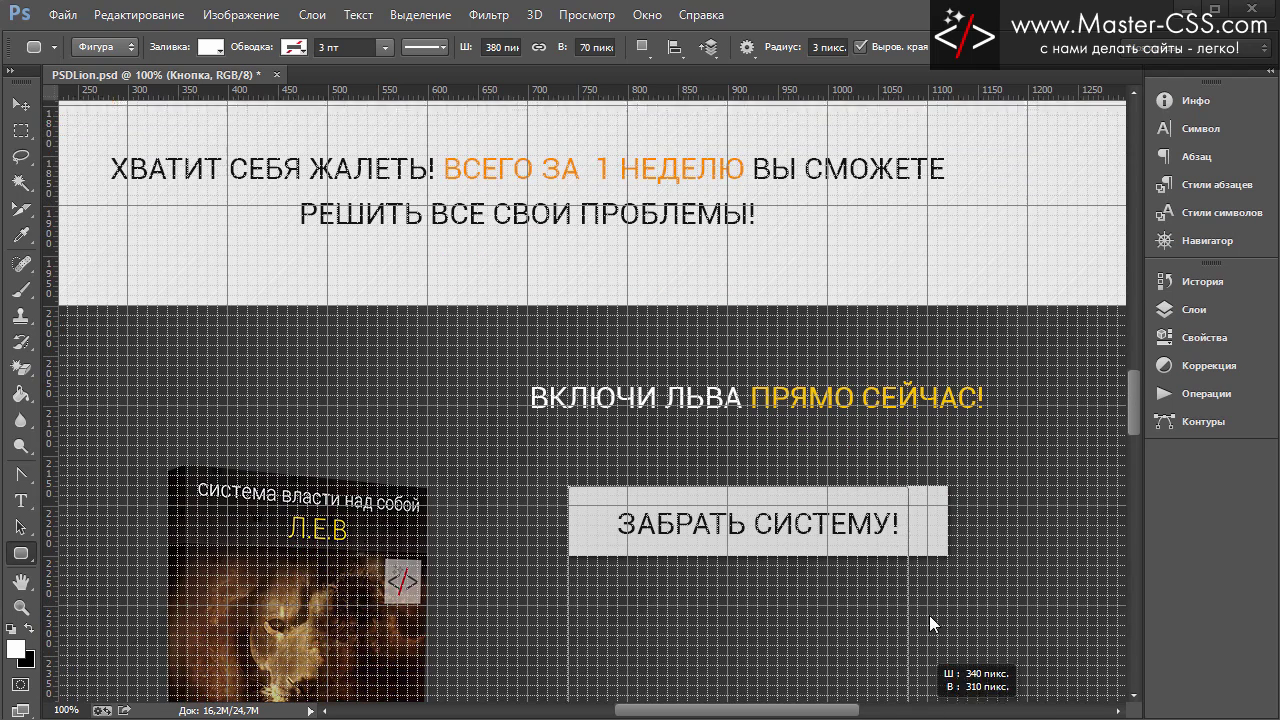
drag(822, 75, 946, 551)
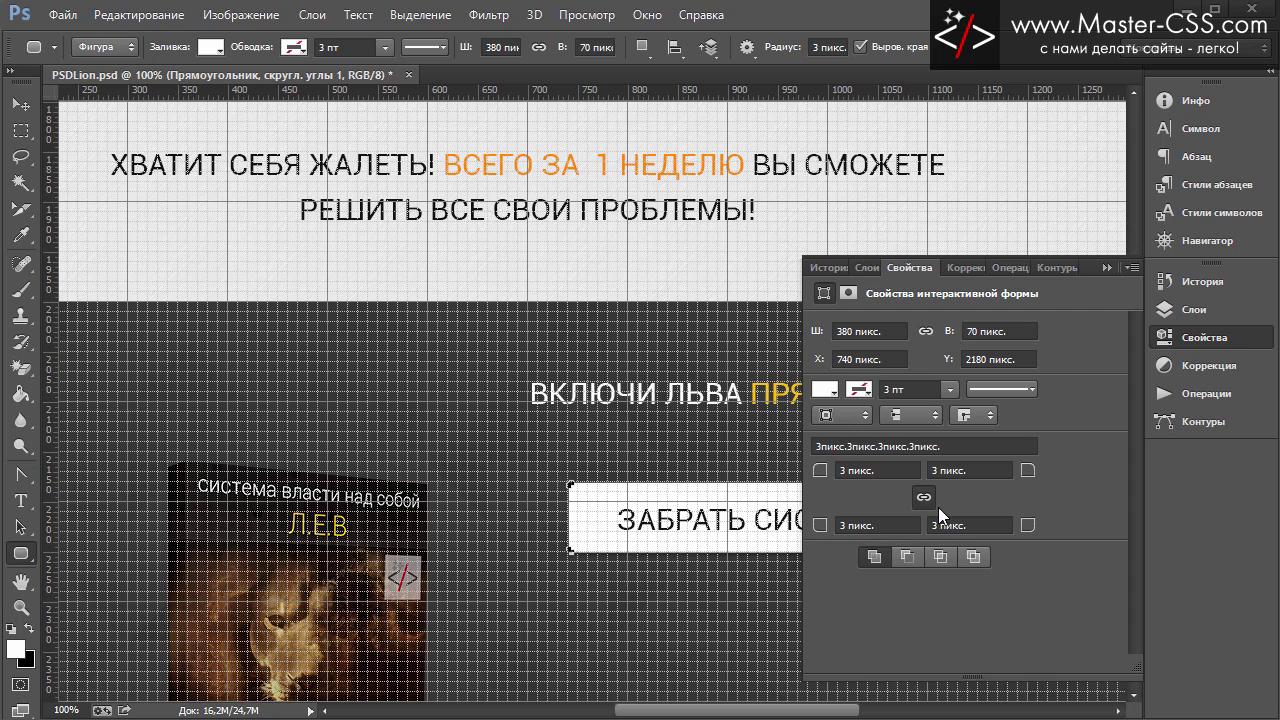
Step: Copy the Кнопка layer style onto the rounded rectangle and delete the old Кнопка layer
click(869, 267)
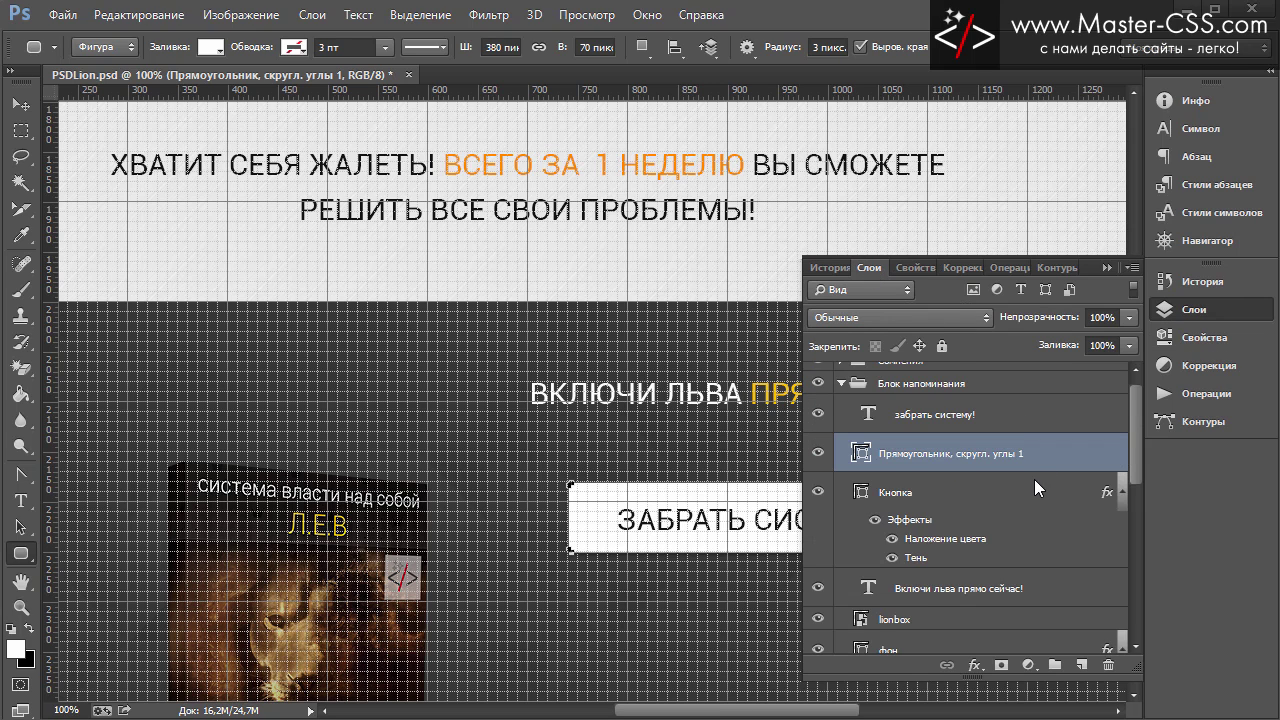
scroll(1034, 481, down, 1)
right_click(924, 465)
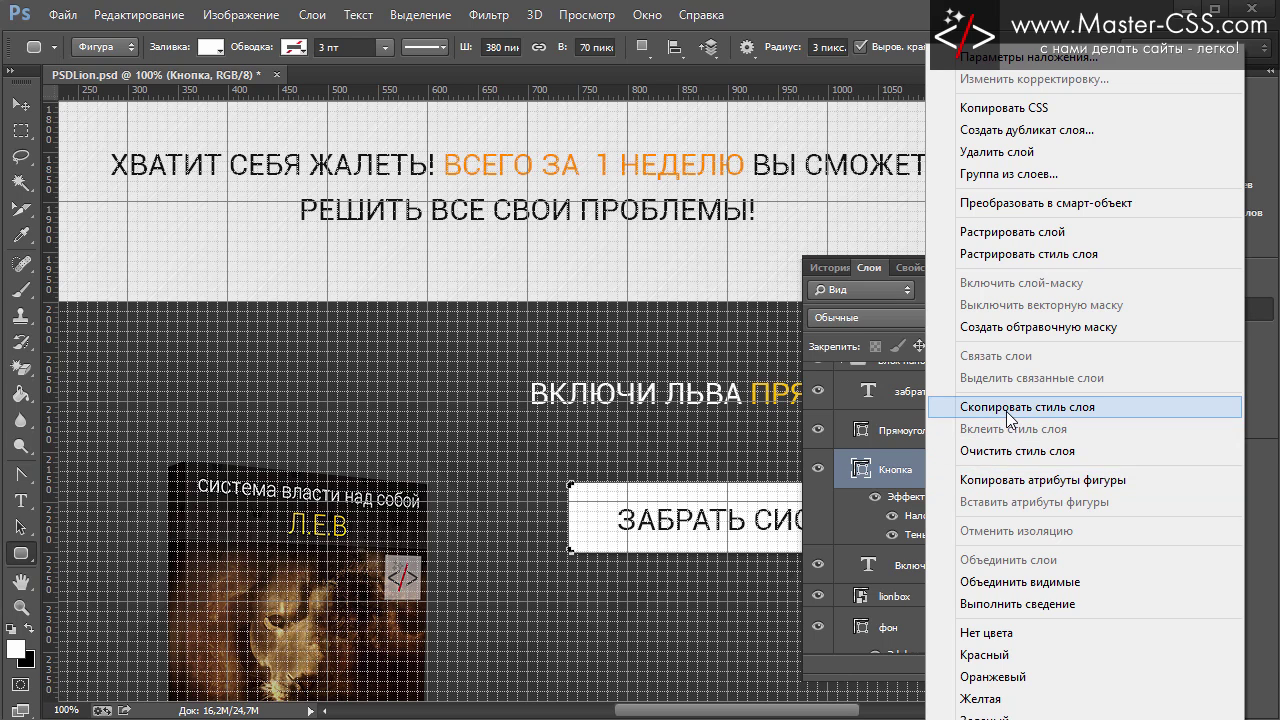
click(1008, 418)
right_click(921, 432)
click(972, 440)
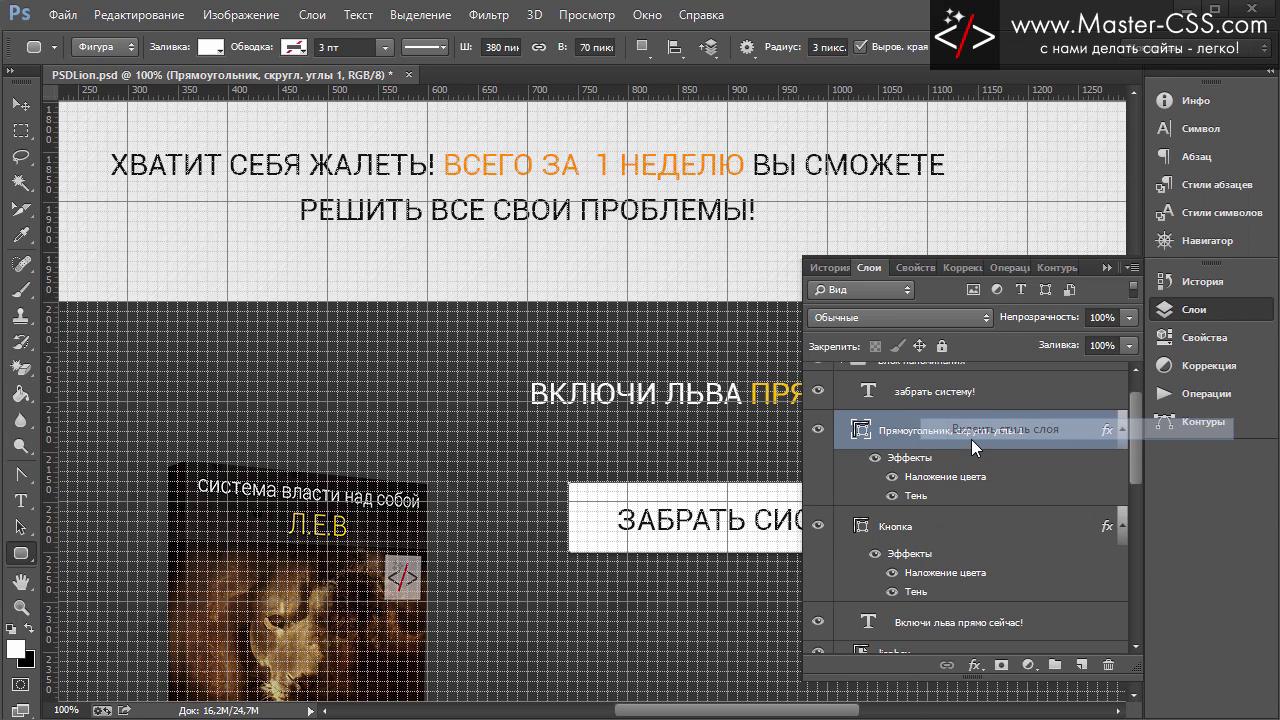
click(942, 527)
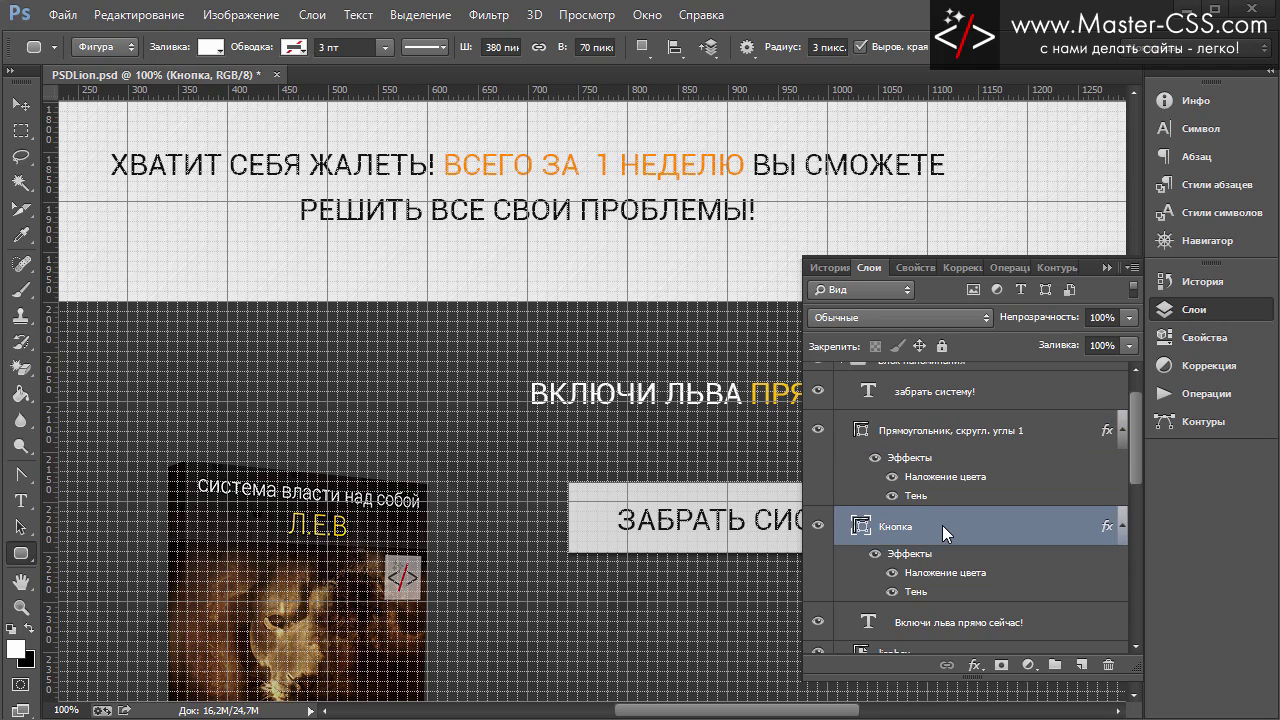
key(Delete)
Step: Rename the rounded rectangle layer 'кнопка' and hide the grid and guides
click(963, 440)
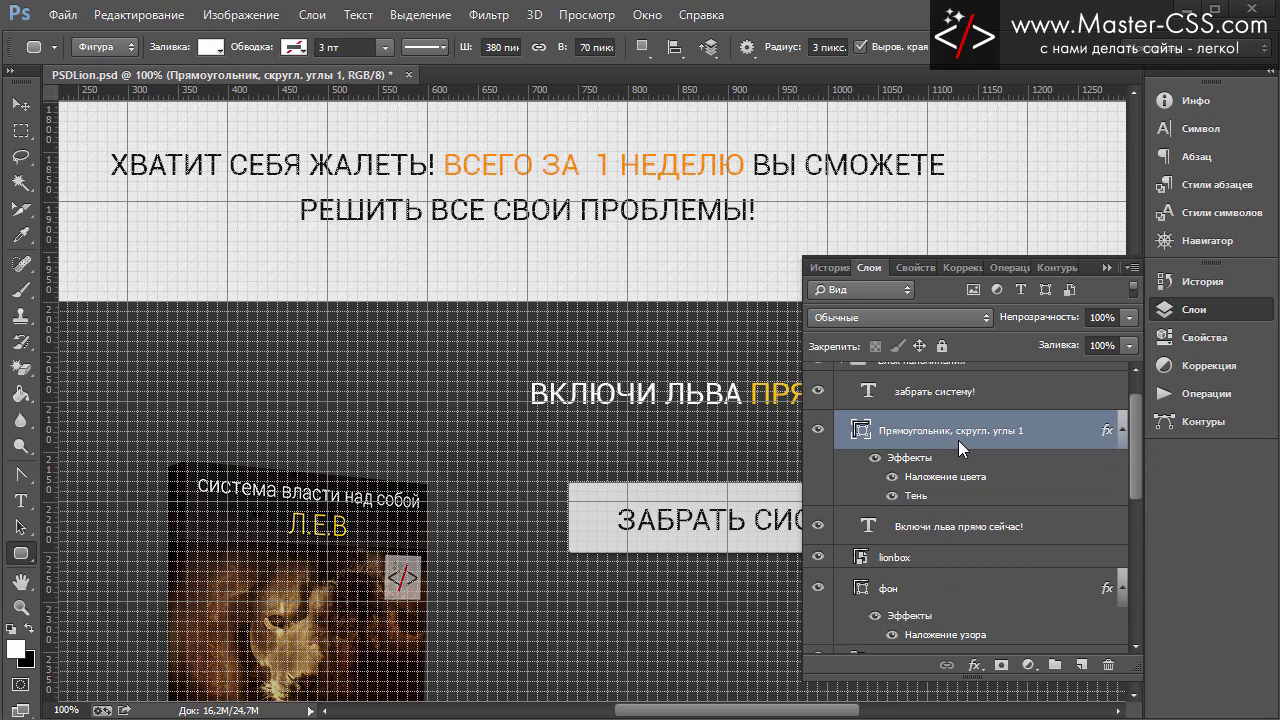
double_click(962, 442)
text(кн)
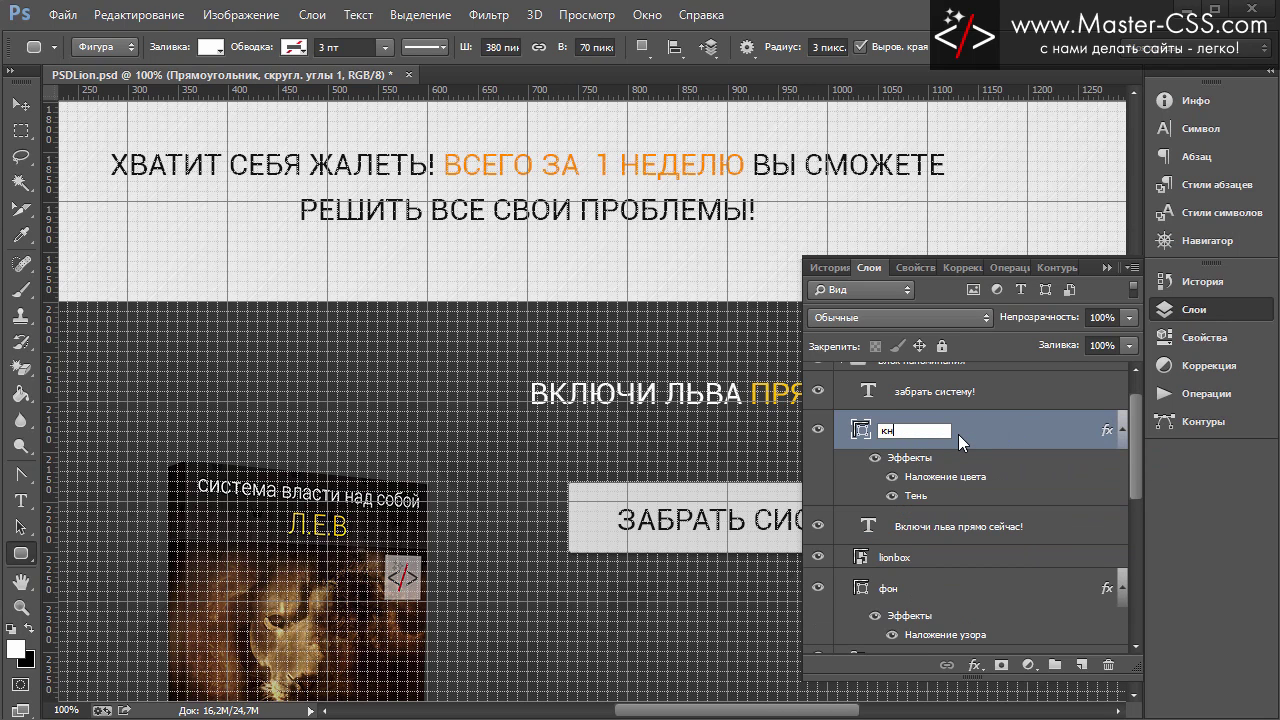
text(опка)
key(Return)
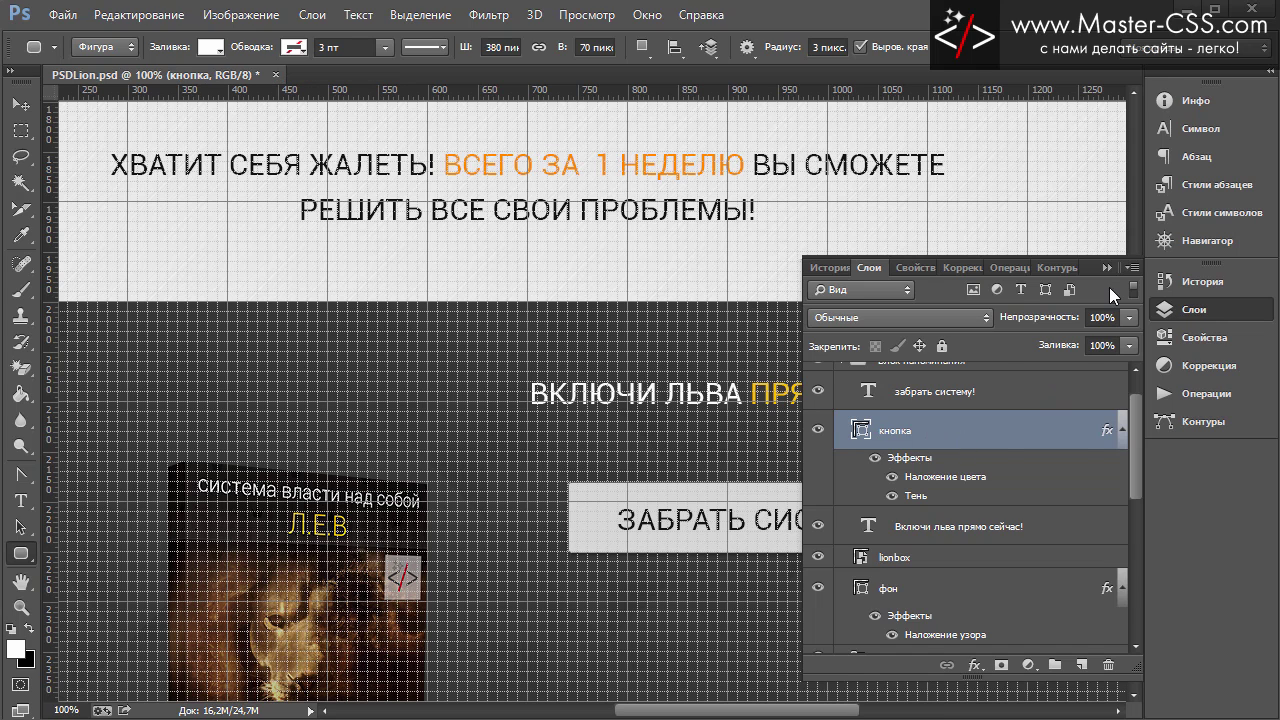
click(1107, 268)
scroll(1052, 469, down, 1)
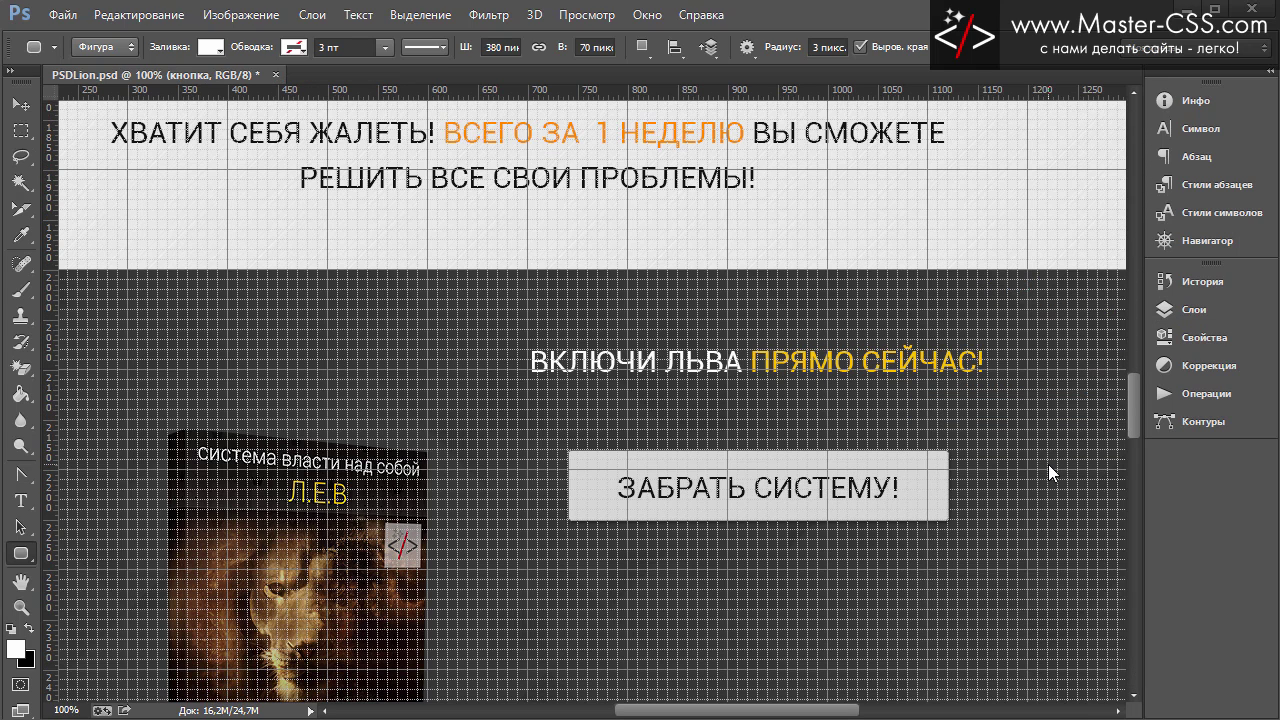
key(ctrl+semicolon)
key(ctrl+h)
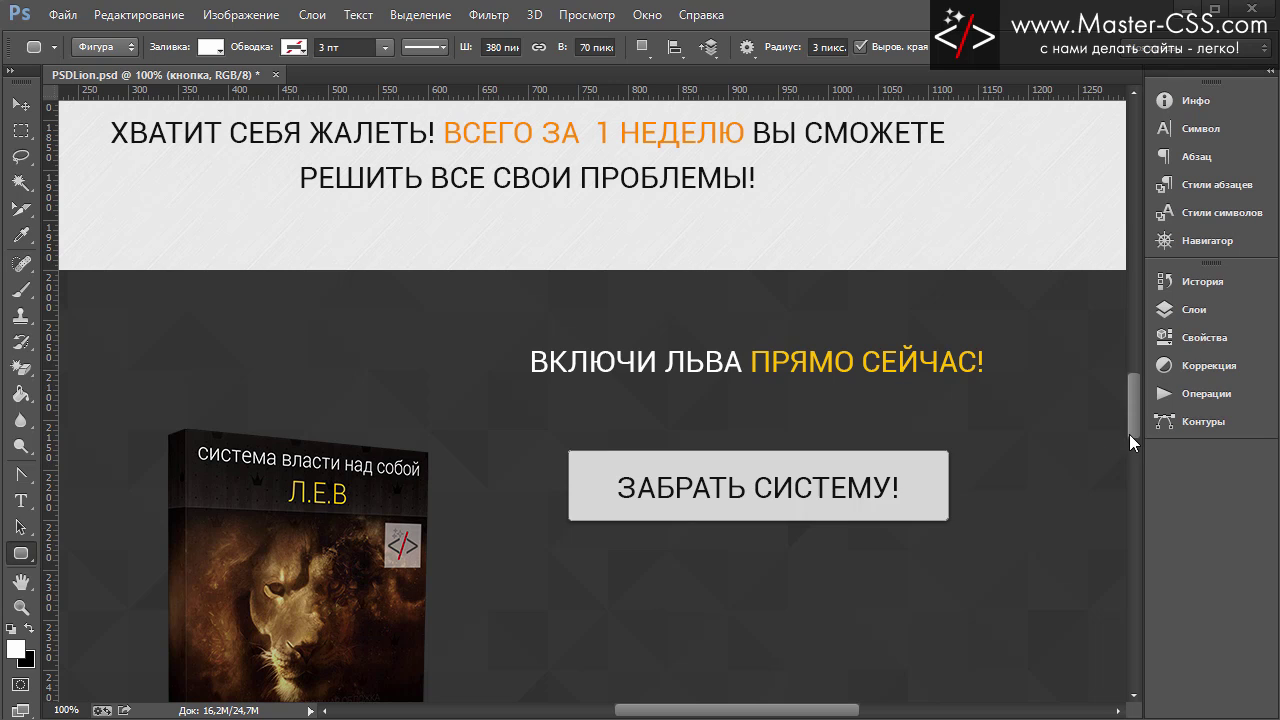
Step: Check the rounded button's position by nudging it up and back down a pixel
click(20, 104)
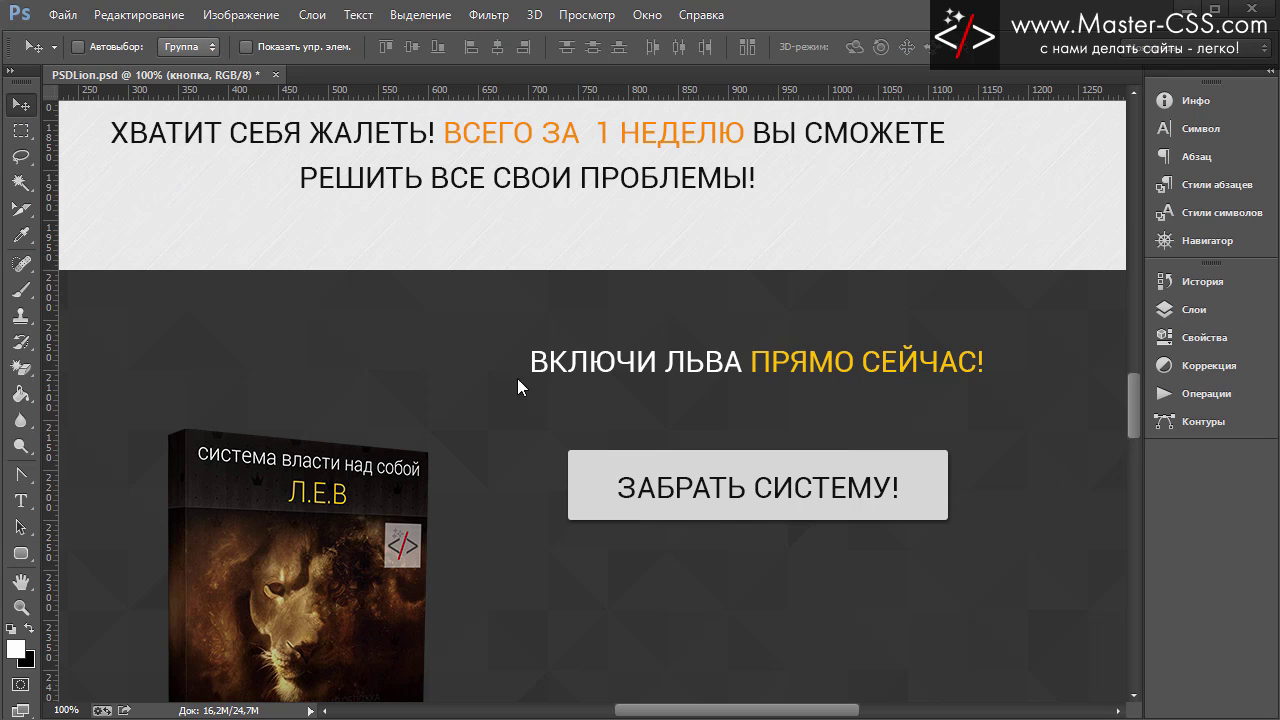
scroll(518, 400, down, 2)
scroll(518, 437, down, 1)
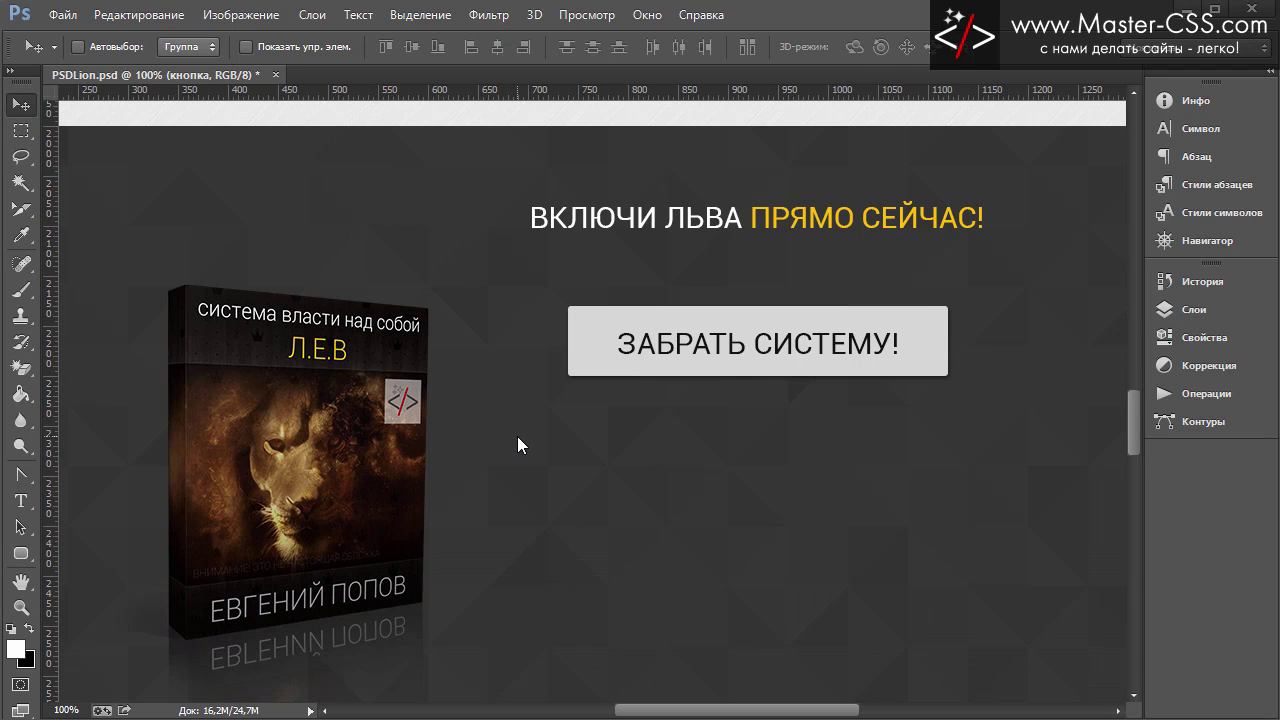
key(Up)
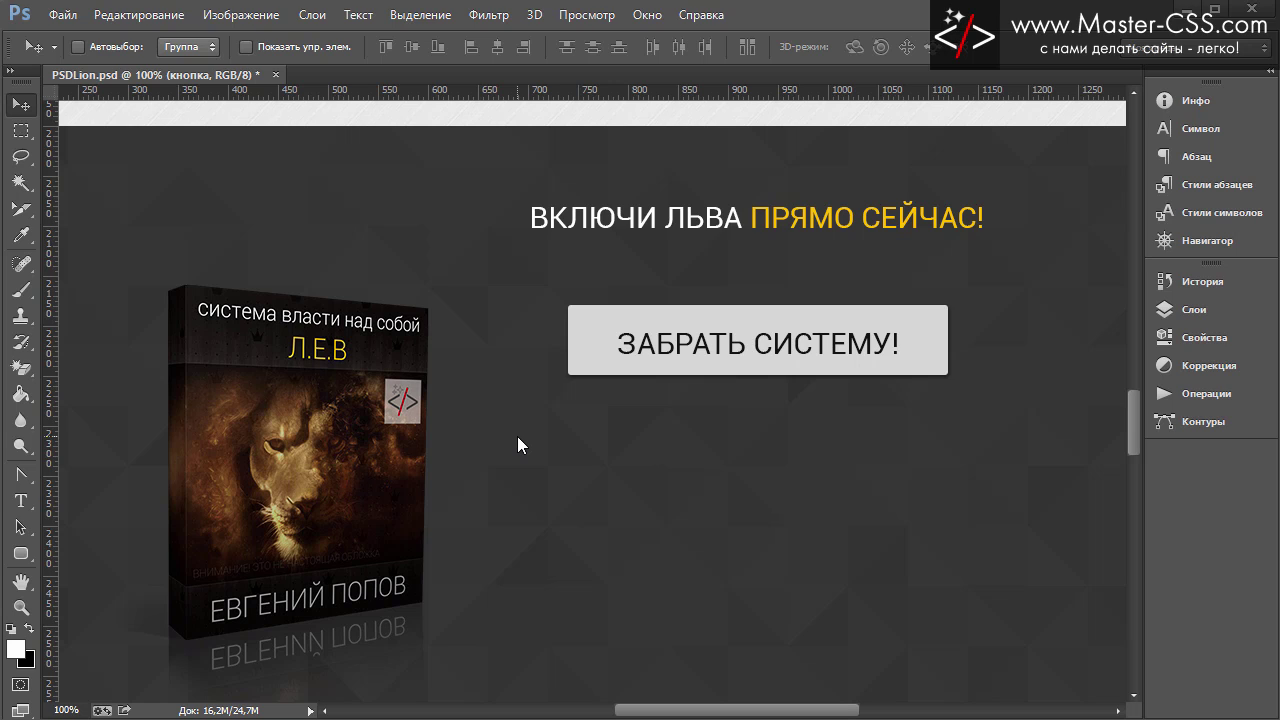
key(Down)
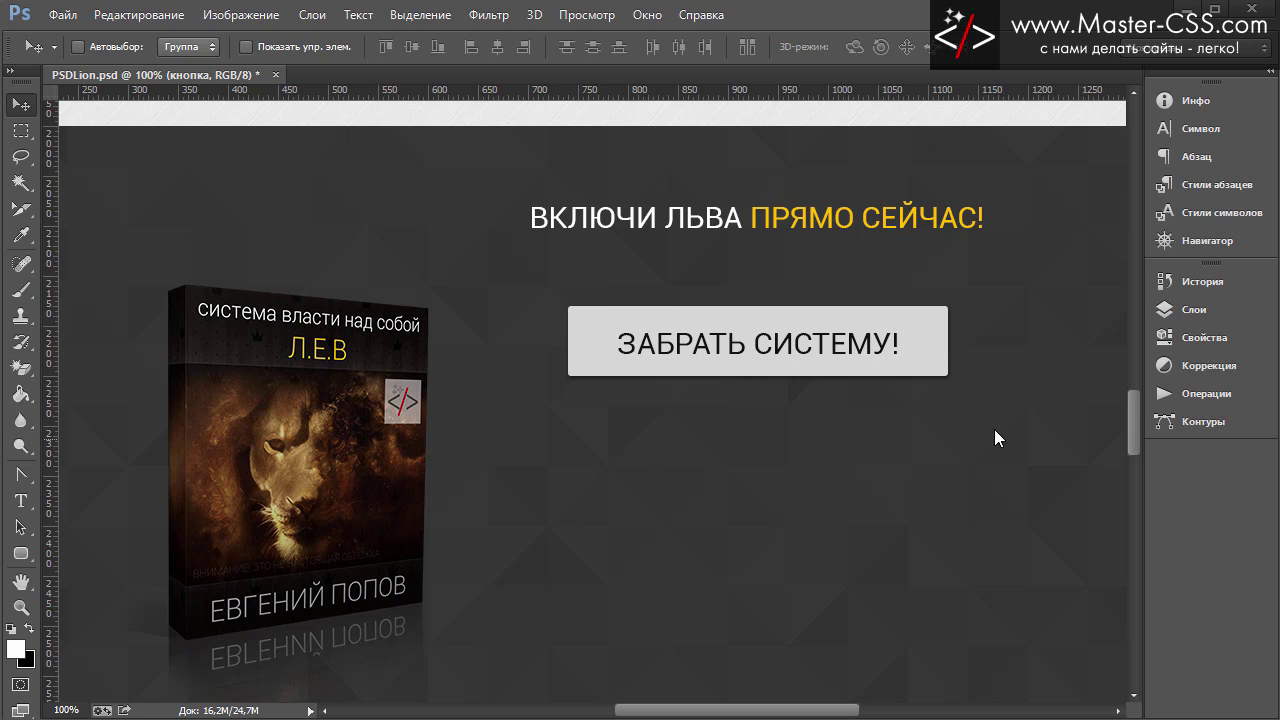
Step: Nudge the 'забрать систему!' caption up one pixel and bring up the reference mockup
click(1190, 309)
click(908, 391)
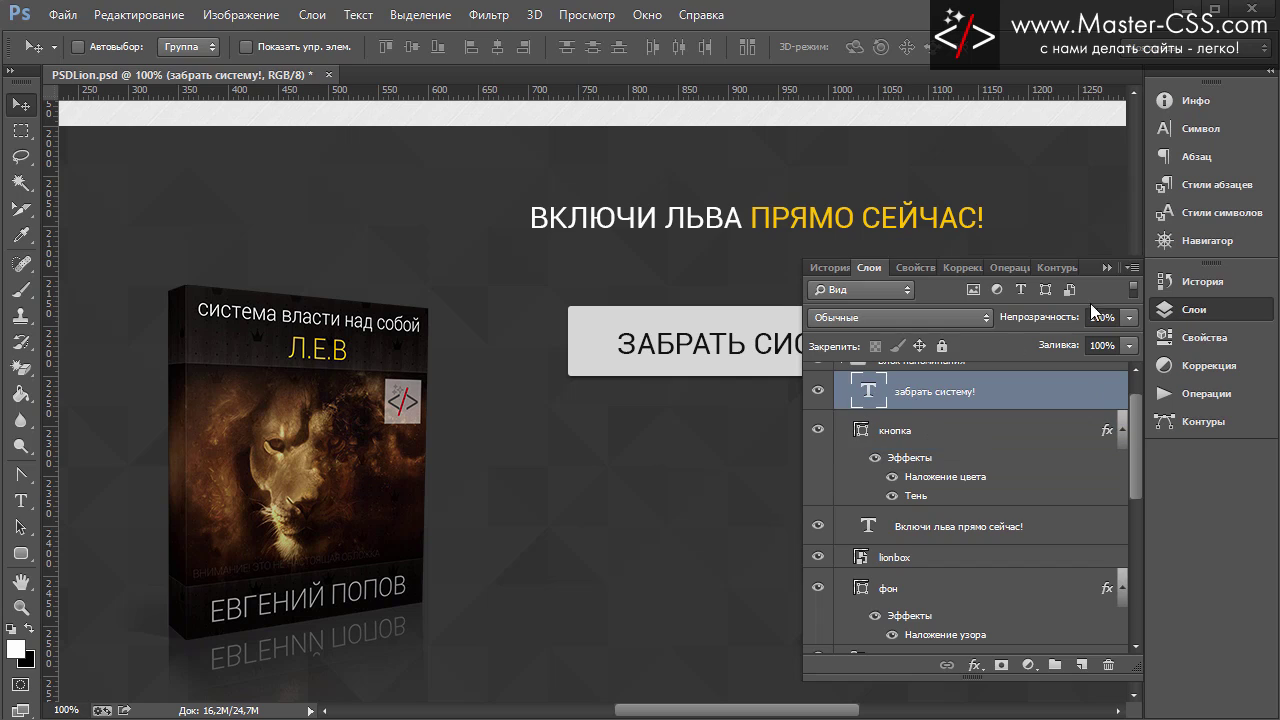
key(F7)
key(Up)
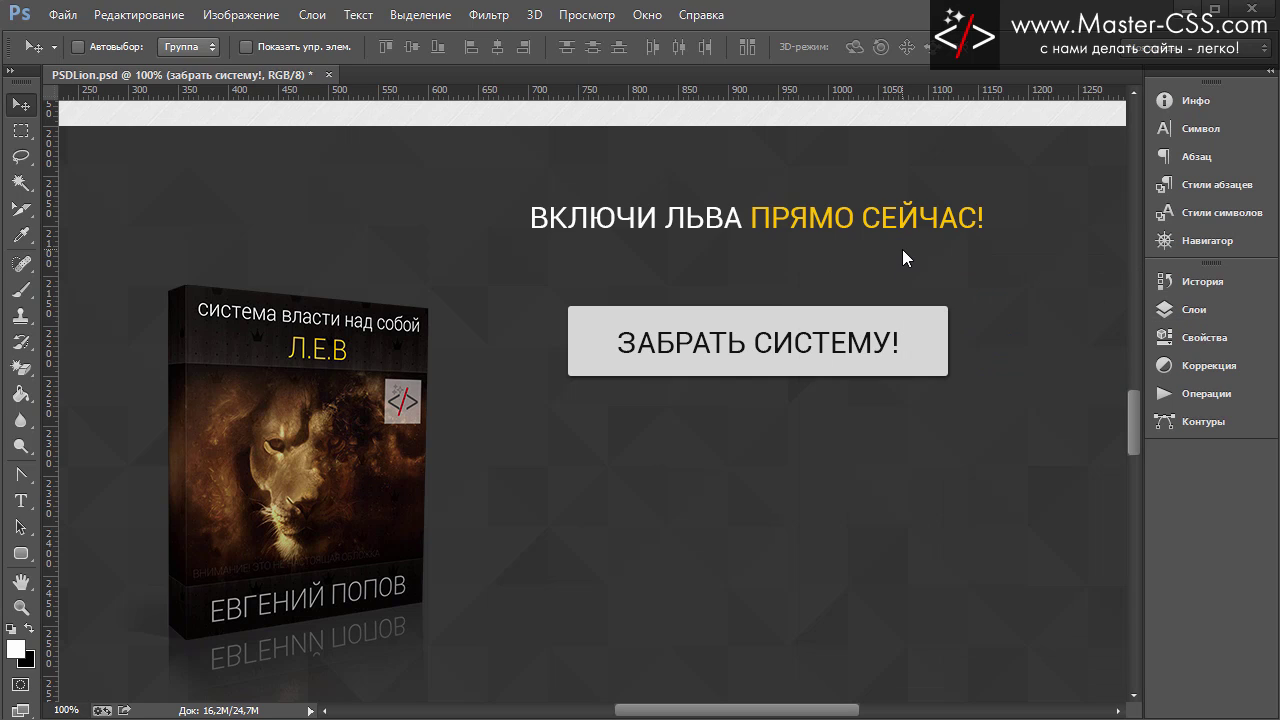
scroll(990, 519, down, 2)
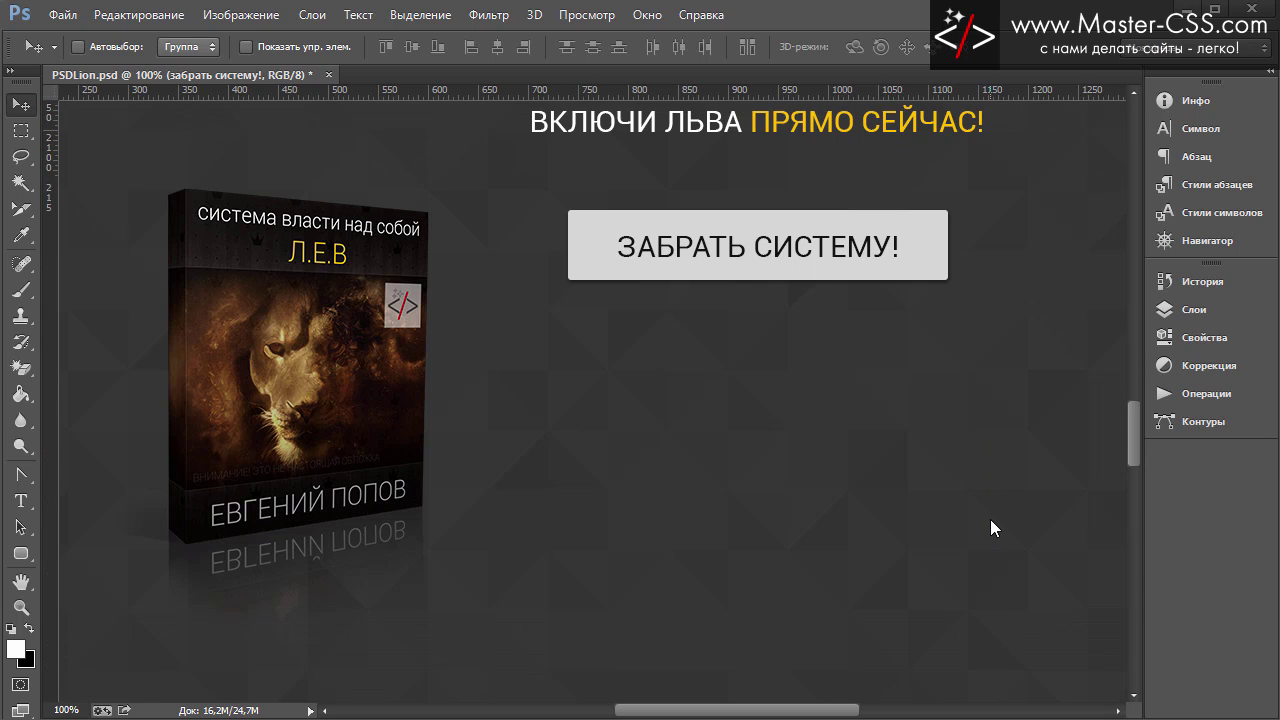
scroll(990, 520, down, 2)
scroll(984, 532, up, 1)
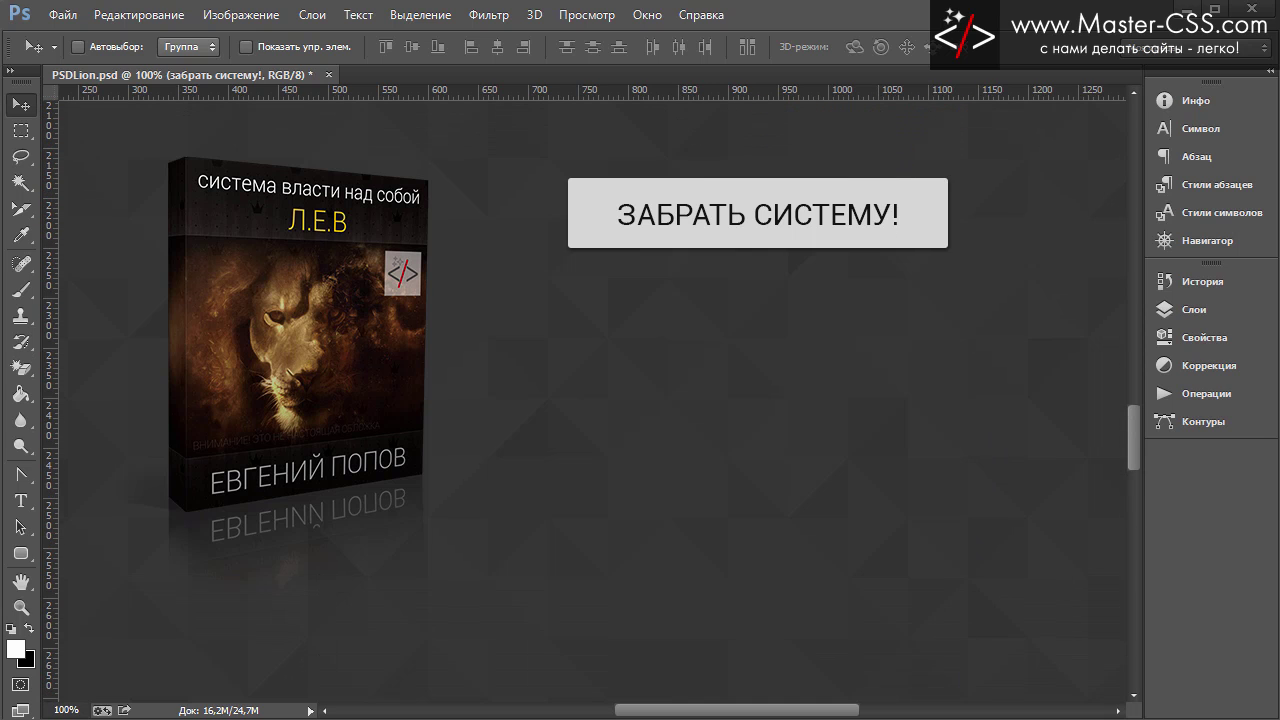
key(alt+Tab)
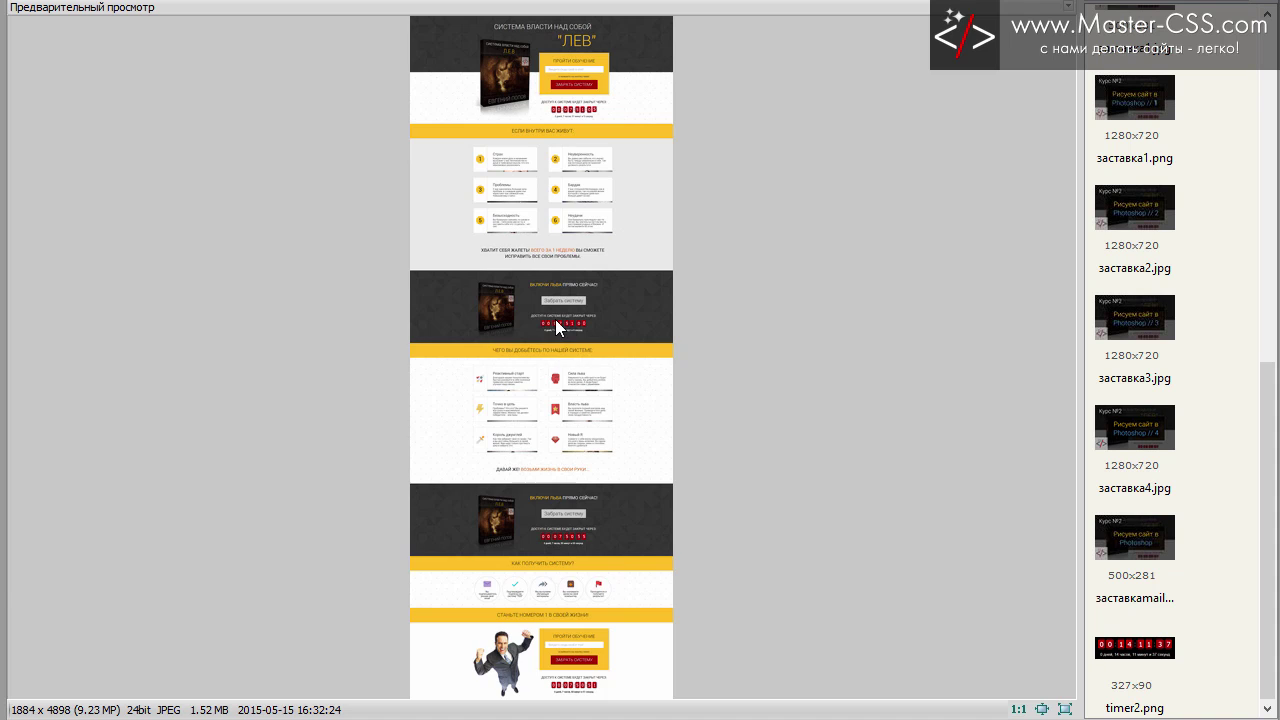
Step: Toggle between 1:1 zoom and fit-to-window to inspect the reference mockup's red countdown timer
click(555, 319)
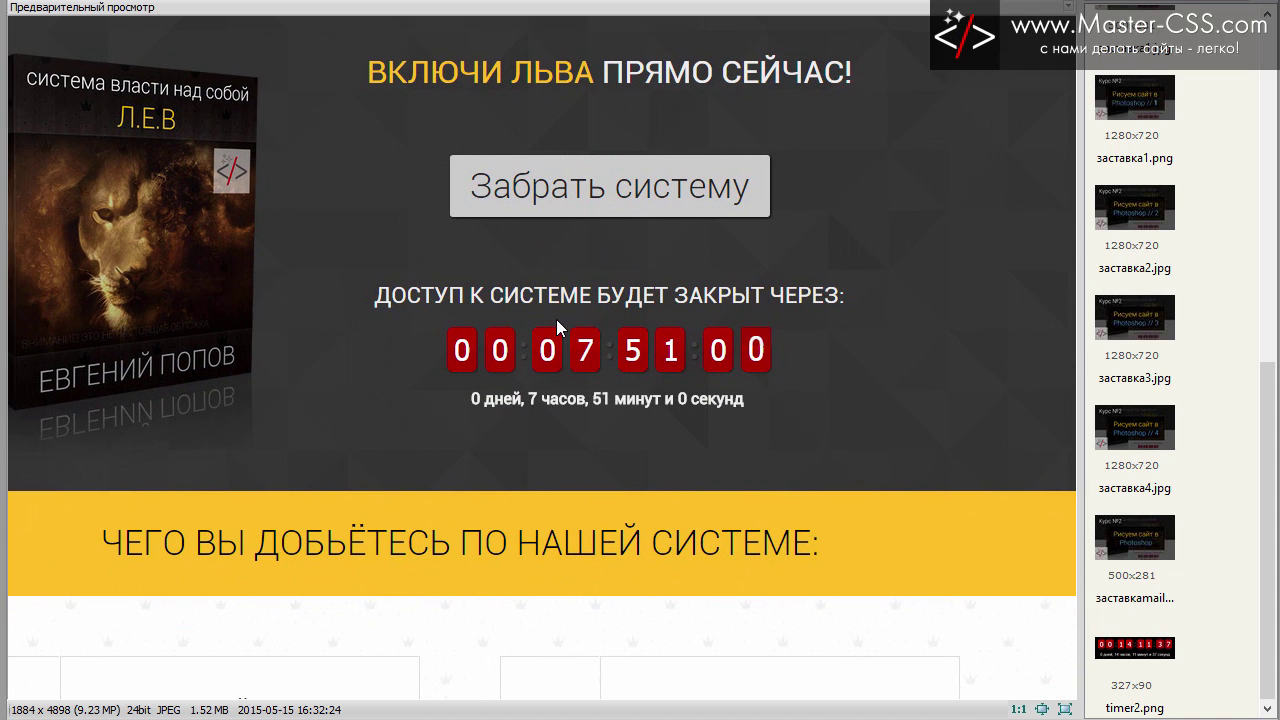
click(556, 319)
click(580, 103)
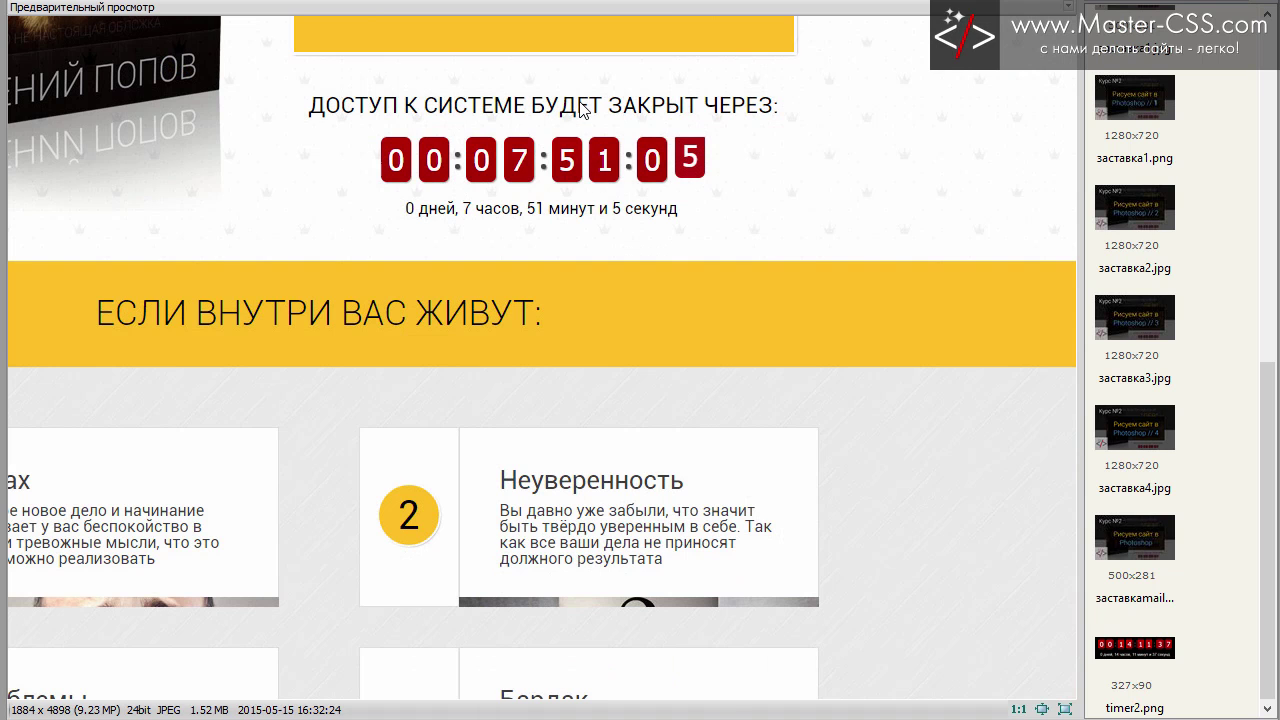
click(580, 104)
click(580, 325)
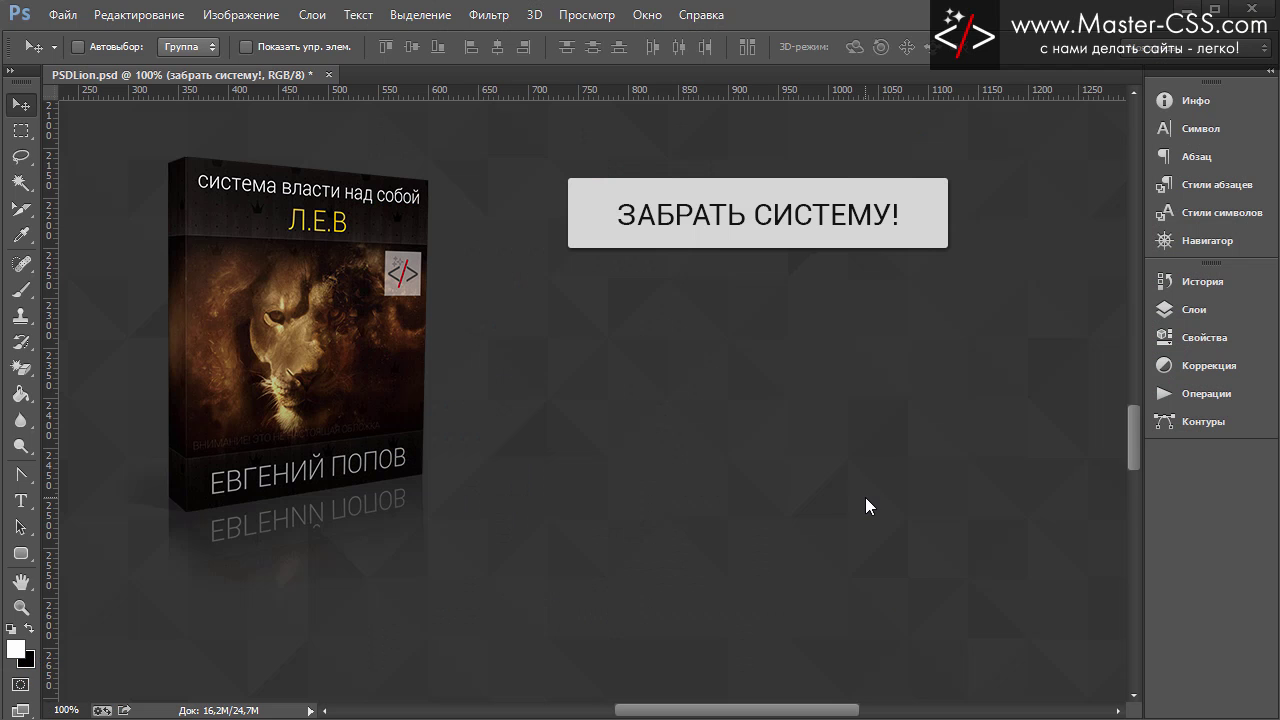
Step: Duplicate the 'доступ к системе будет закрыт через' caption layer inside the Низ шапки group
scroll(865, 496, up, 3)
scroll(865, 496, up, 2)
scroll(930, 460, up, 5)
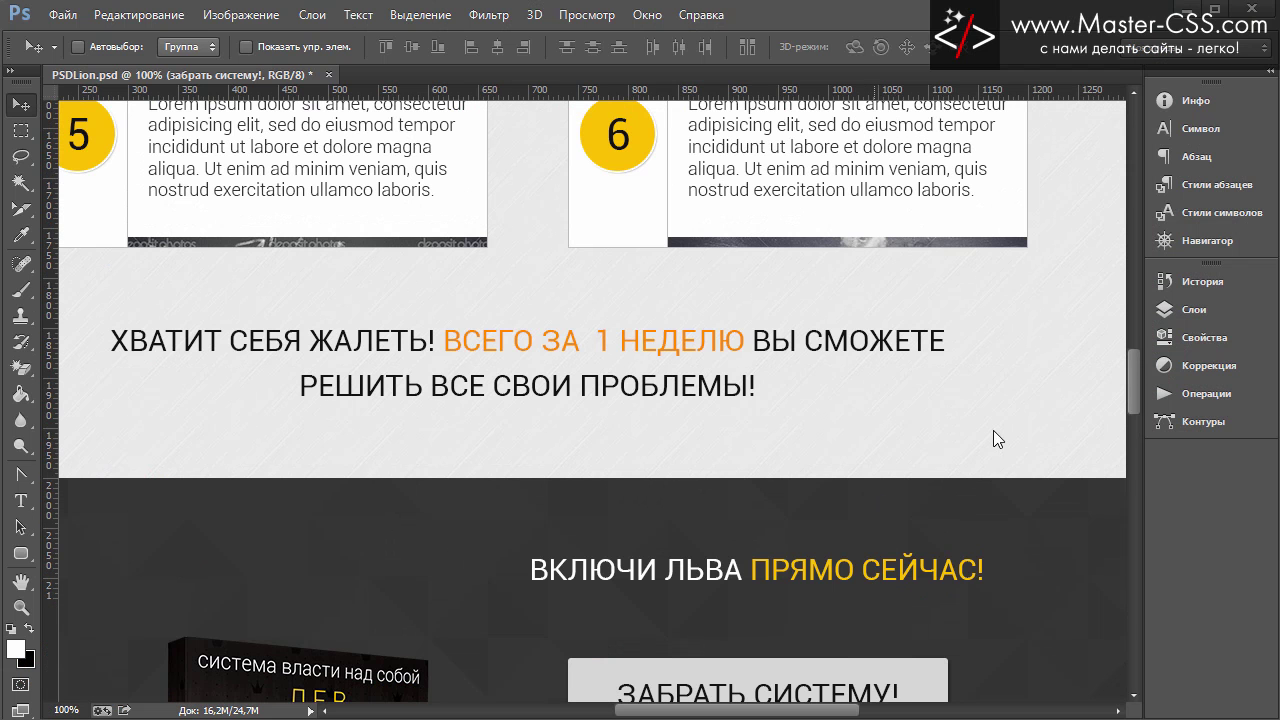
click(1186, 305)
scroll(975, 470, up, 1)
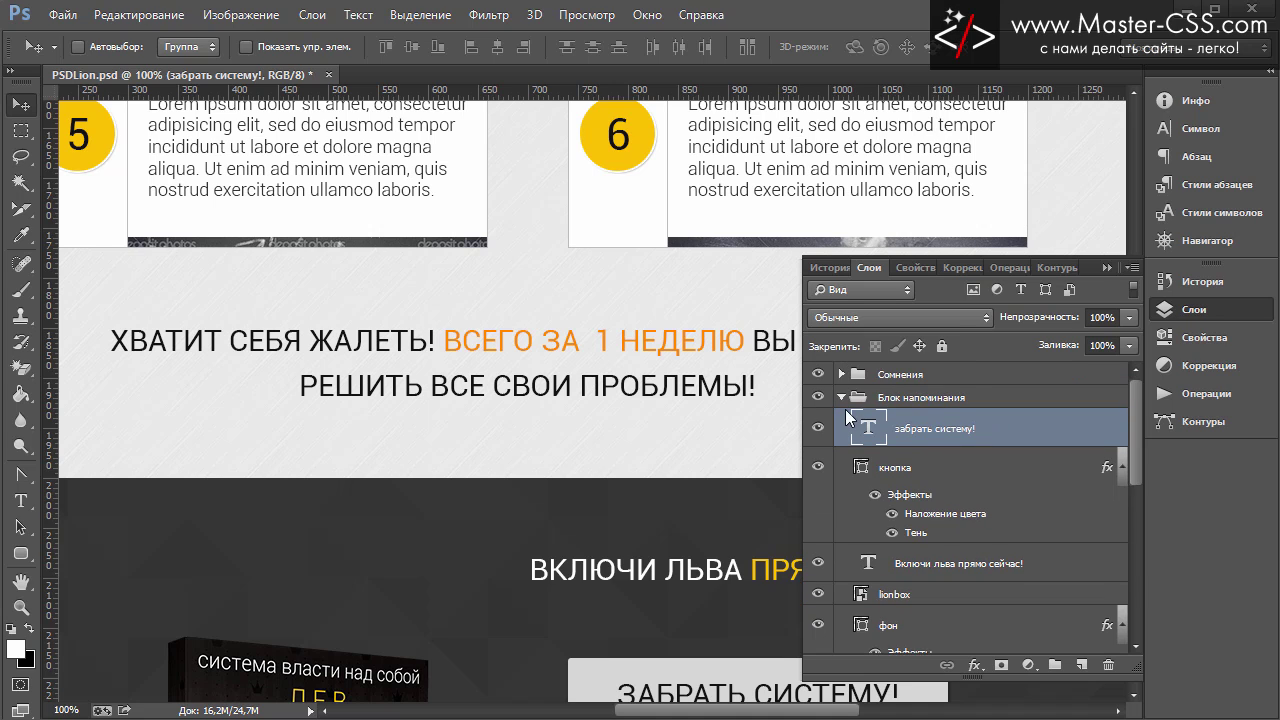
scroll(860, 430, down, 3)
scroll(917, 494, down, 3)
scroll(960, 499, down, 2)
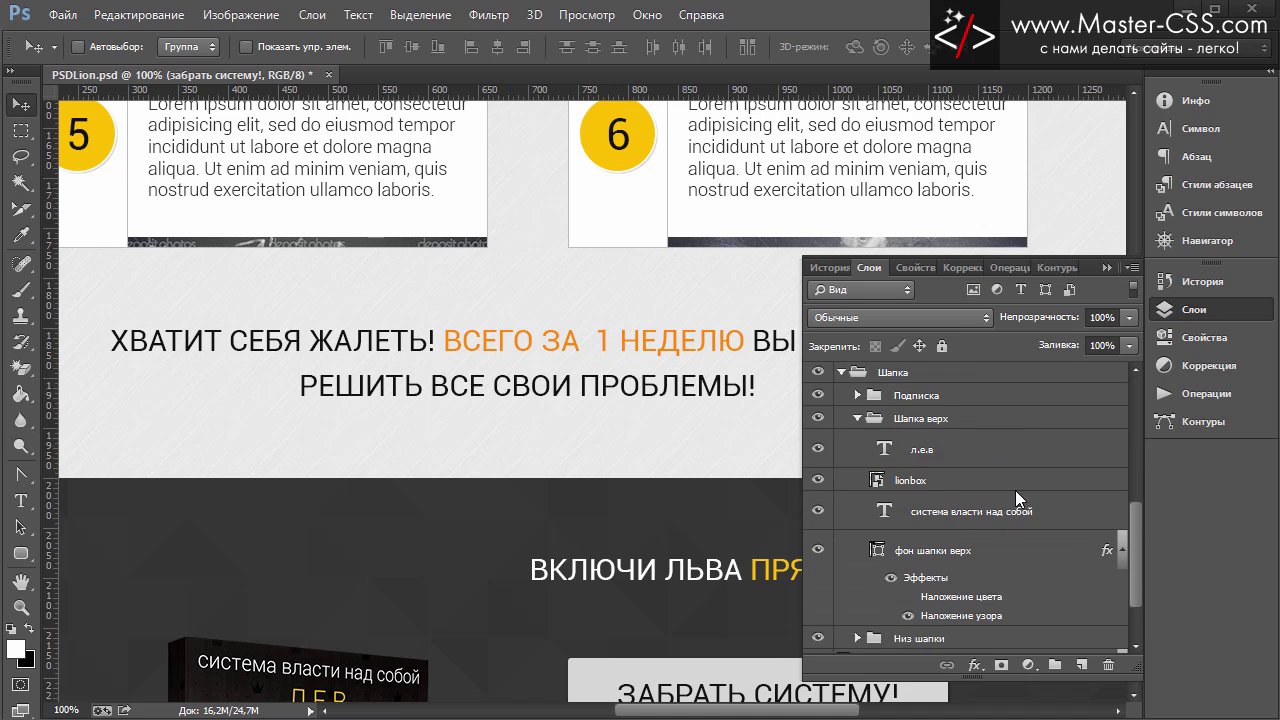
scroll(1012, 492, down, 2)
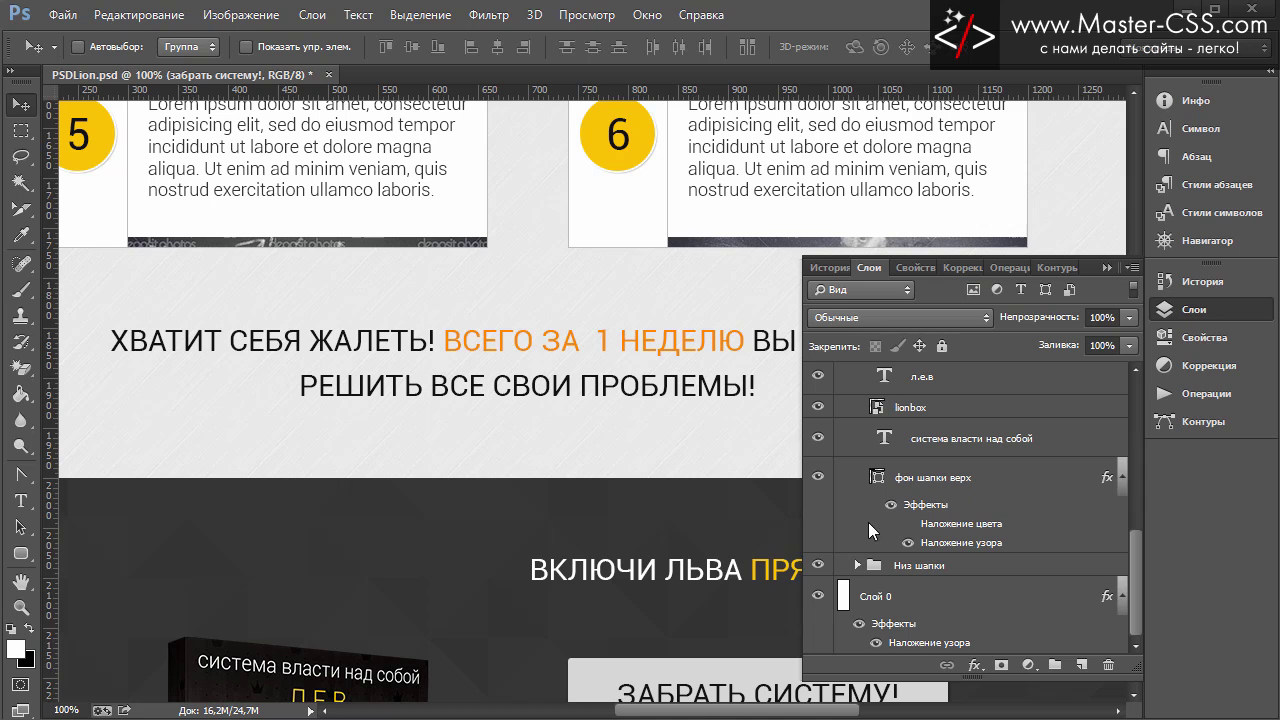
click(857, 565)
scroll(1000, 515, down, 2)
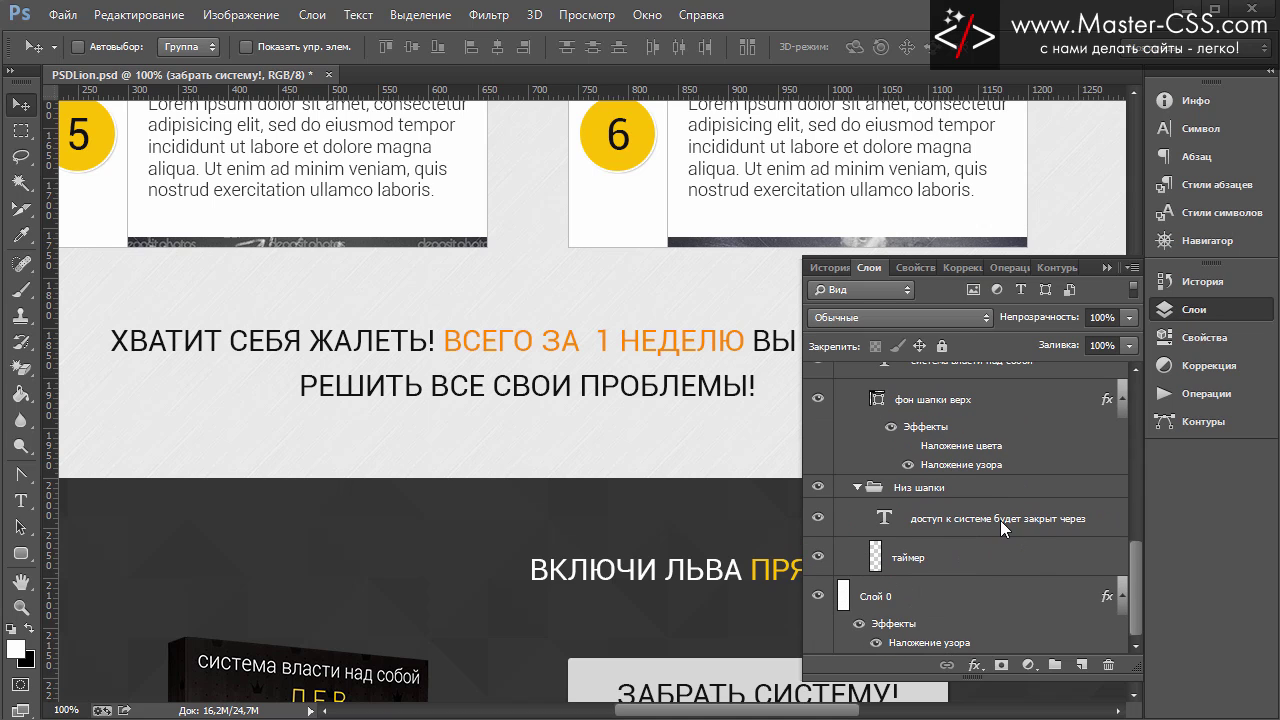
click(1000, 518)
key(ctrl+j)
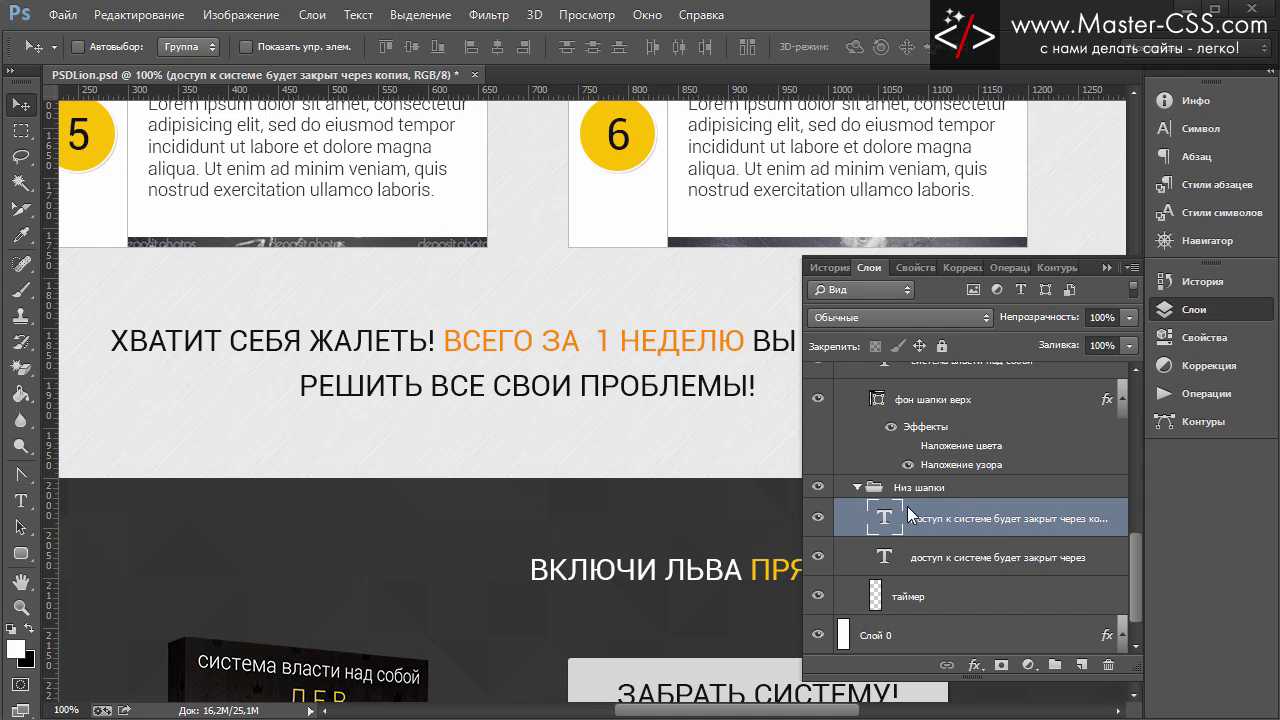
Step: Move the caption copy into Блок напоминания and place it just below the grey button
mouse_move(935, 517)
mouse_down()
mouse_move(932, 446)
mouse_move(959, 462)
mouse_up()
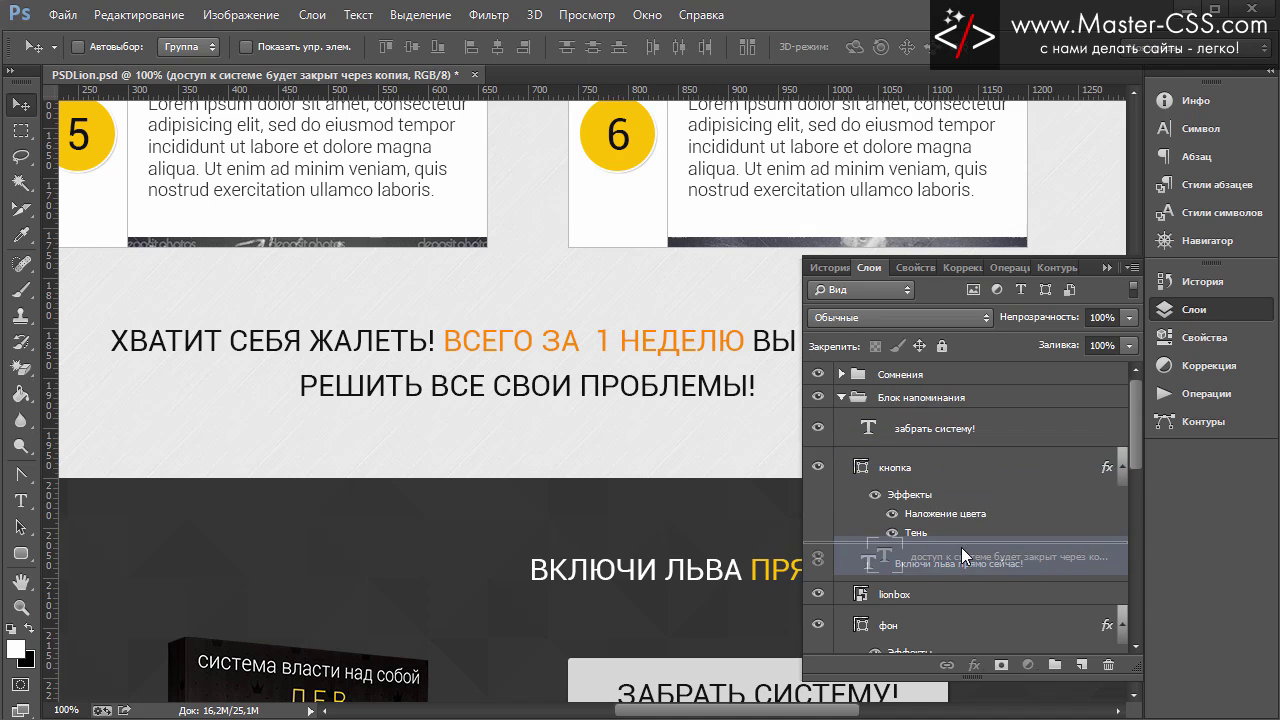
drag(959, 462, 937, 414)
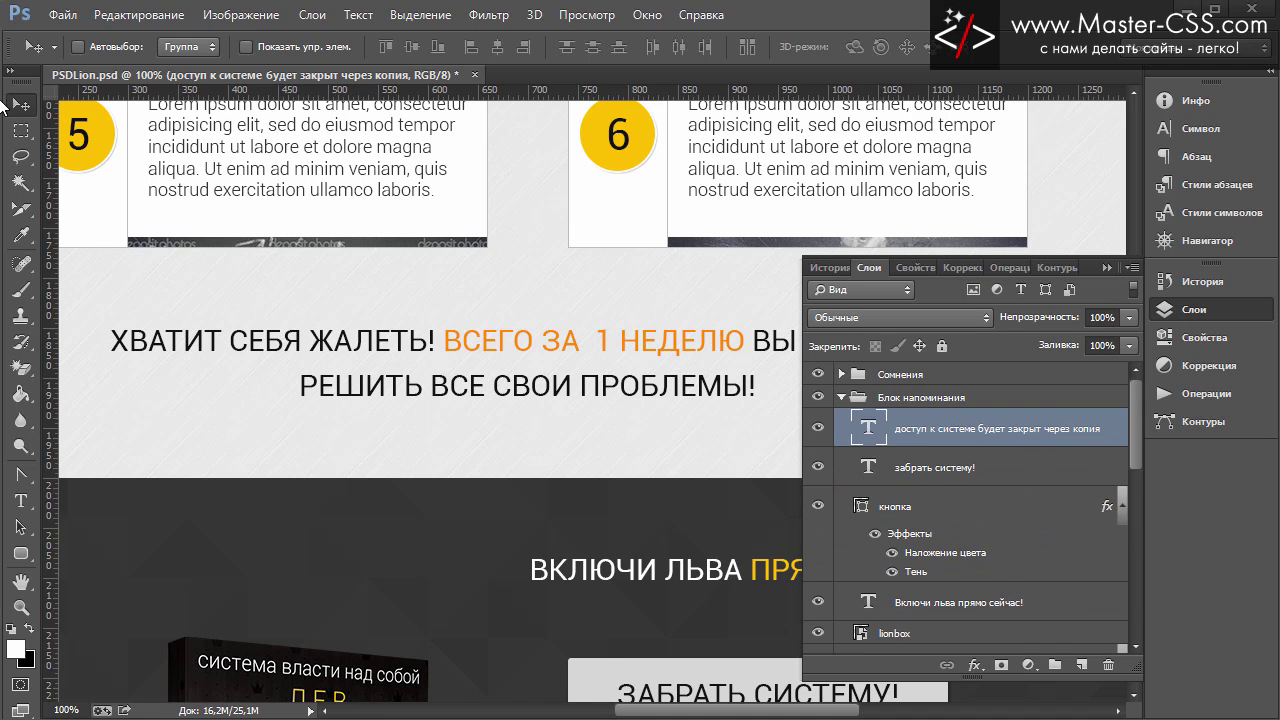
scroll(637, 187, down, 1)
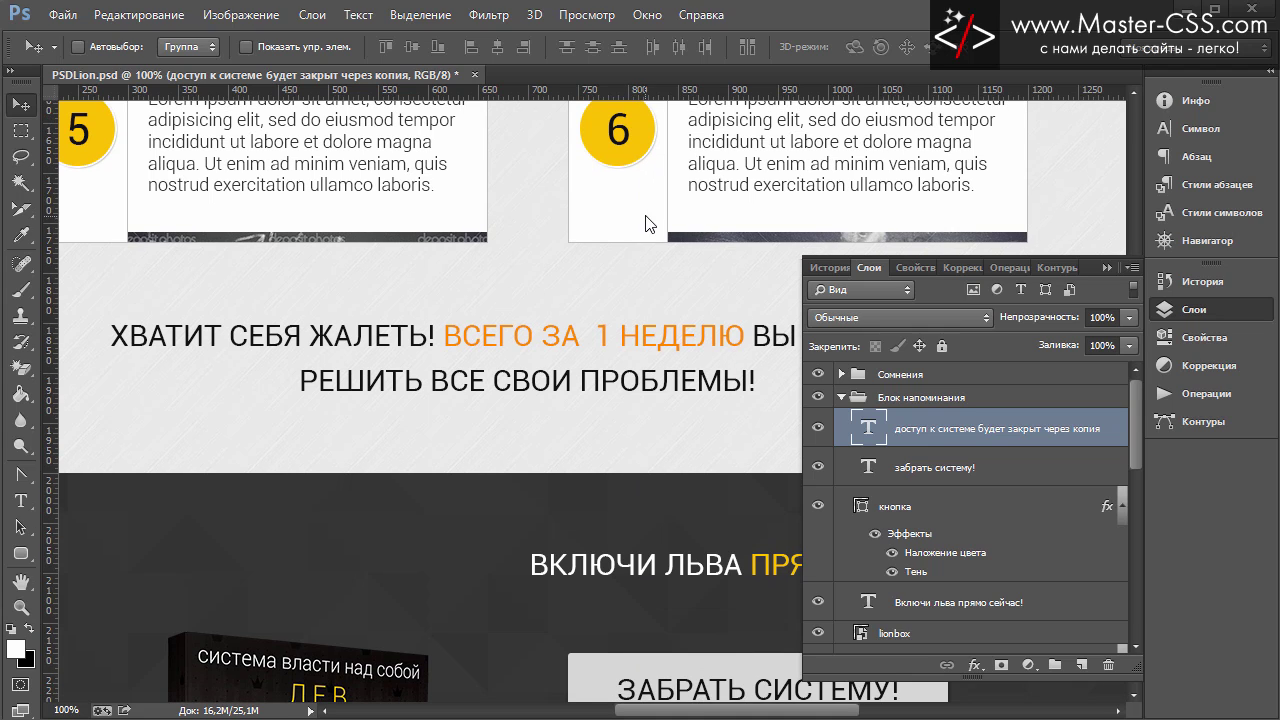
drag(645, 222, 672, 676)
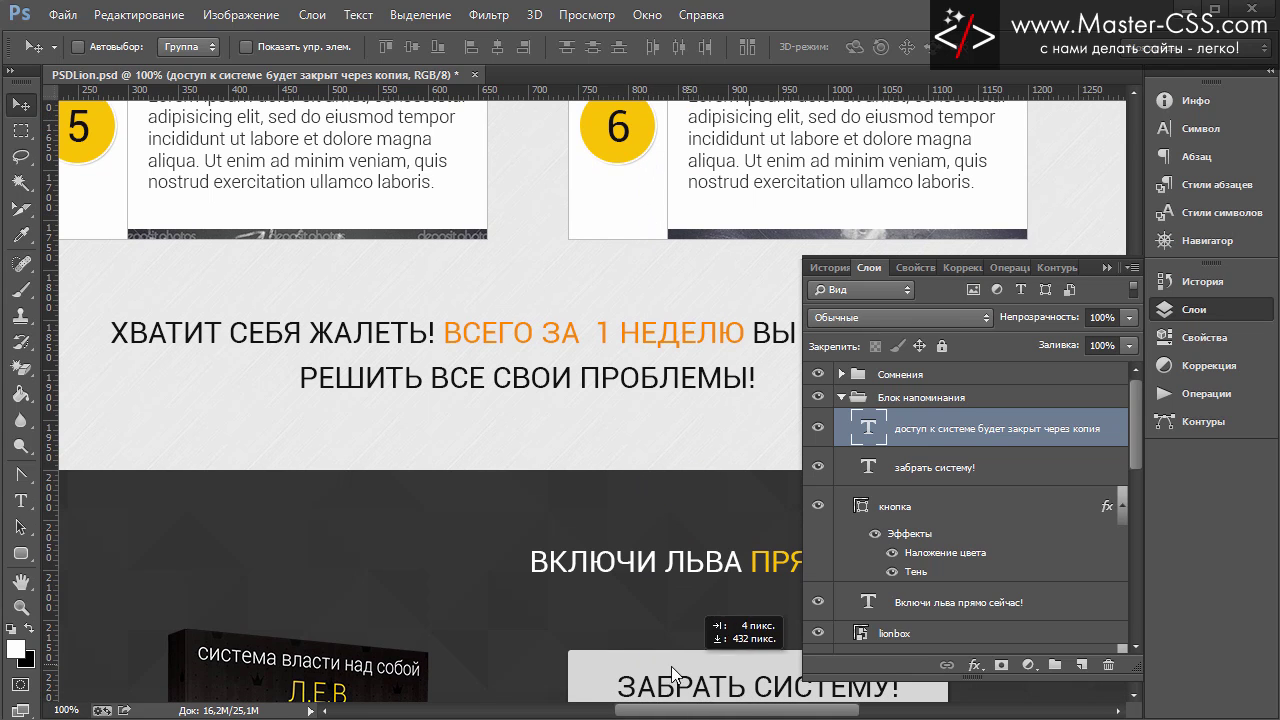
click(1107, 267)
scroll(891, 421, down, 3)
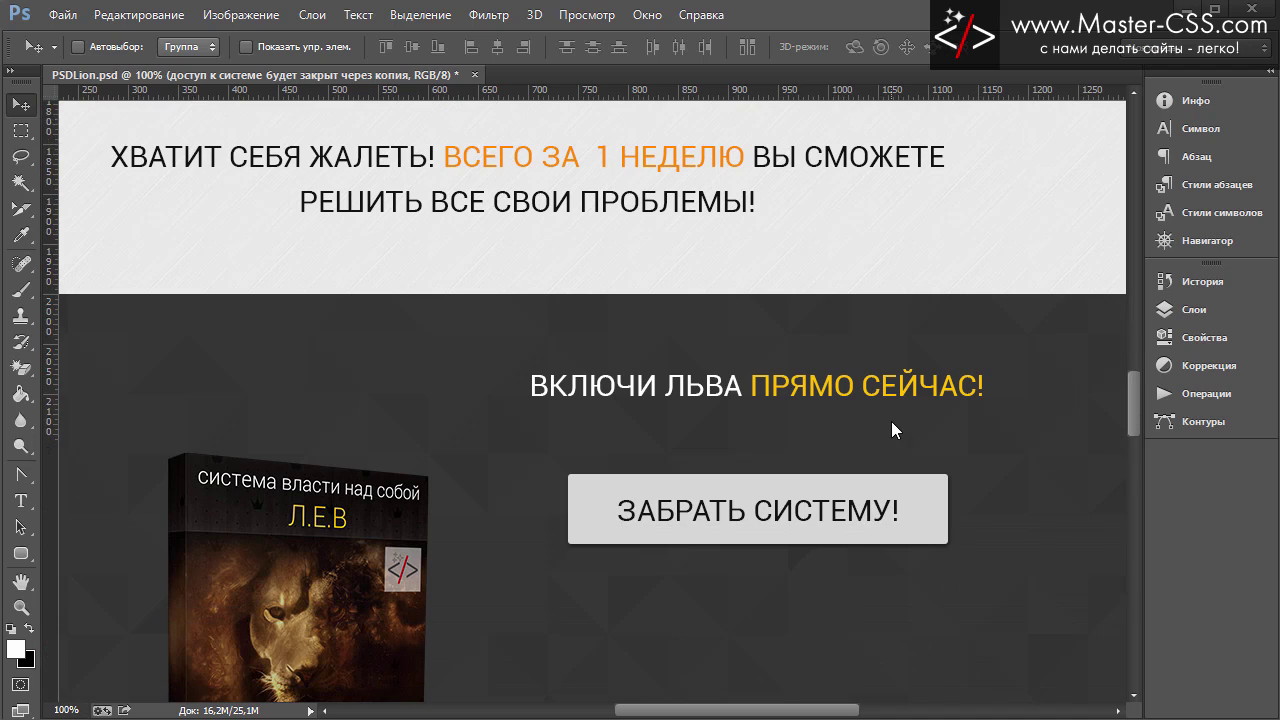
scroll(891, 421, down, 1)
mouse_move(791, 126)
mouse_down()
mouse_move(719, 585)
mouse_move(731, 382)
mouse_up()
drag(669, 267, 875, 546)
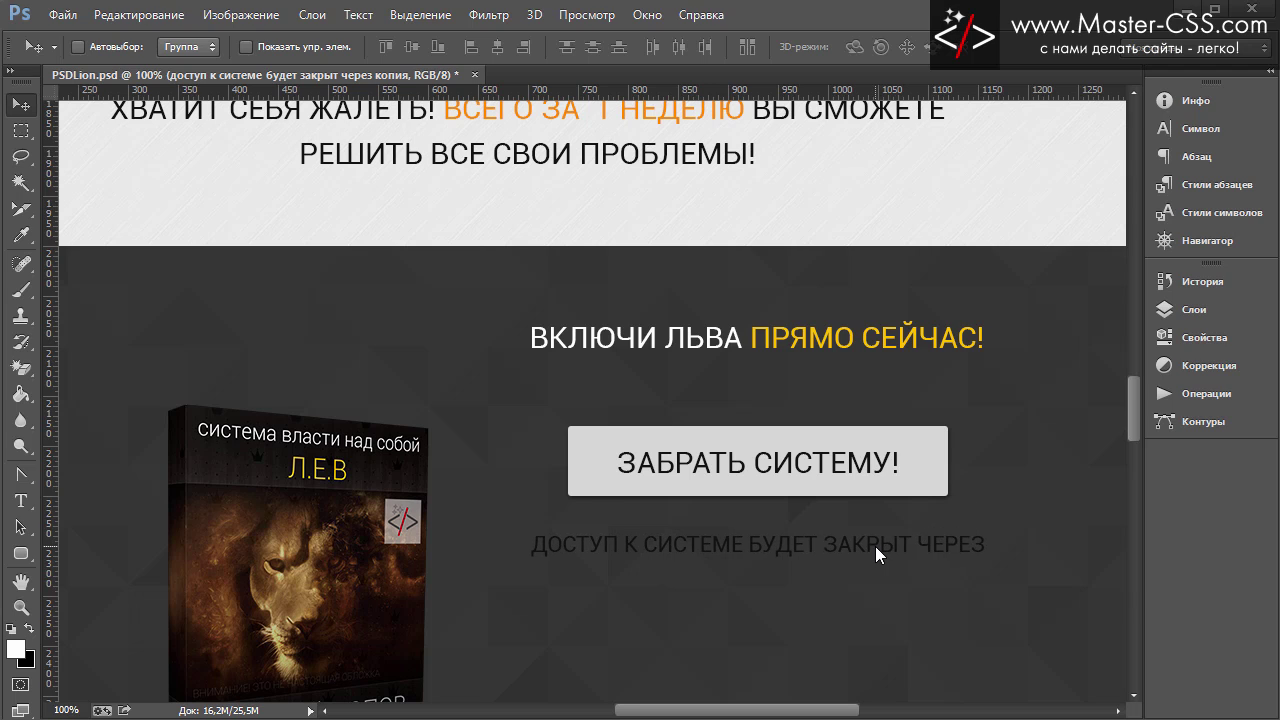
Step: Show the guides and stretch the caption's paragraph box edges out to them
key(ctrl+semicolon)
click(24, 502)
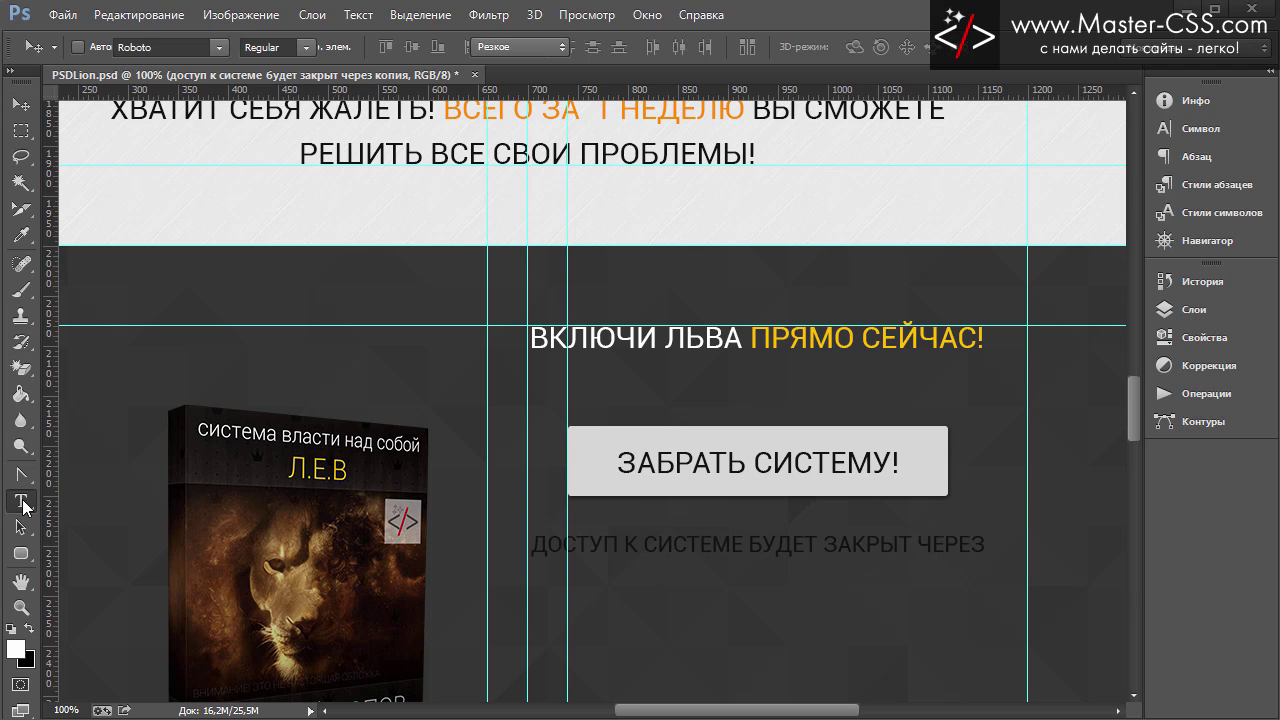
click(674, 553)
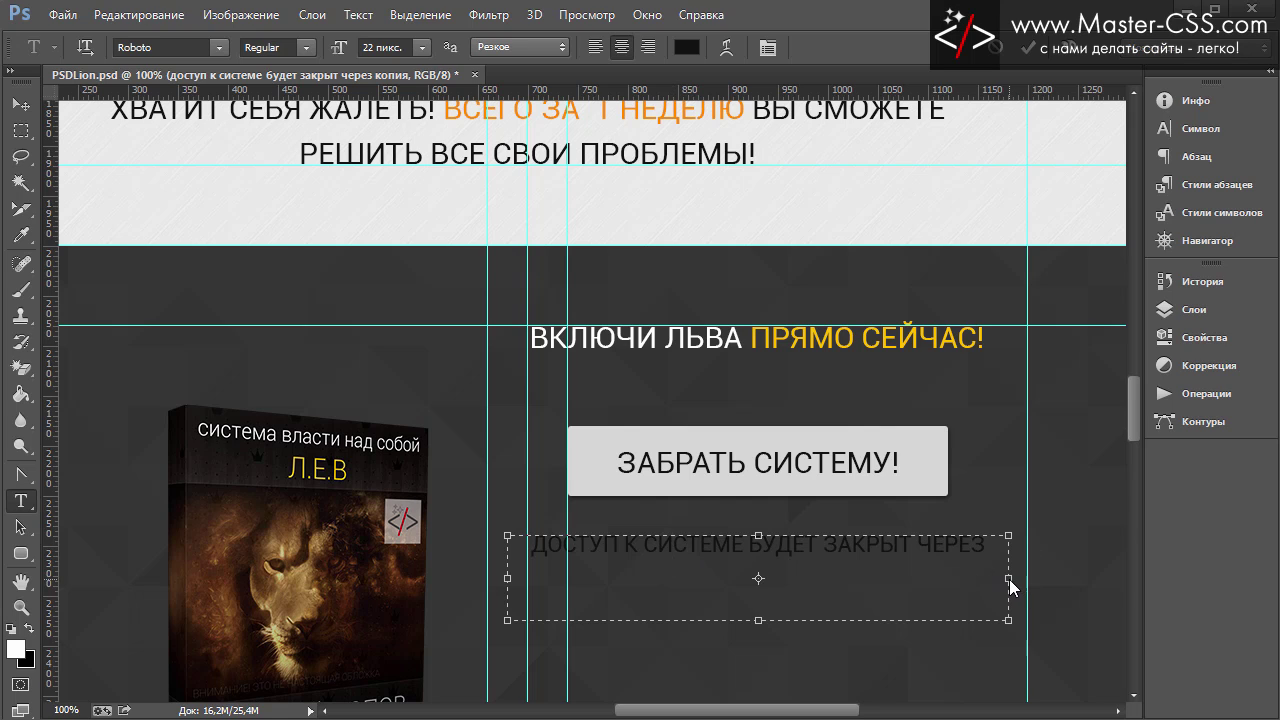
drag(1009, 579, 1027, 579)
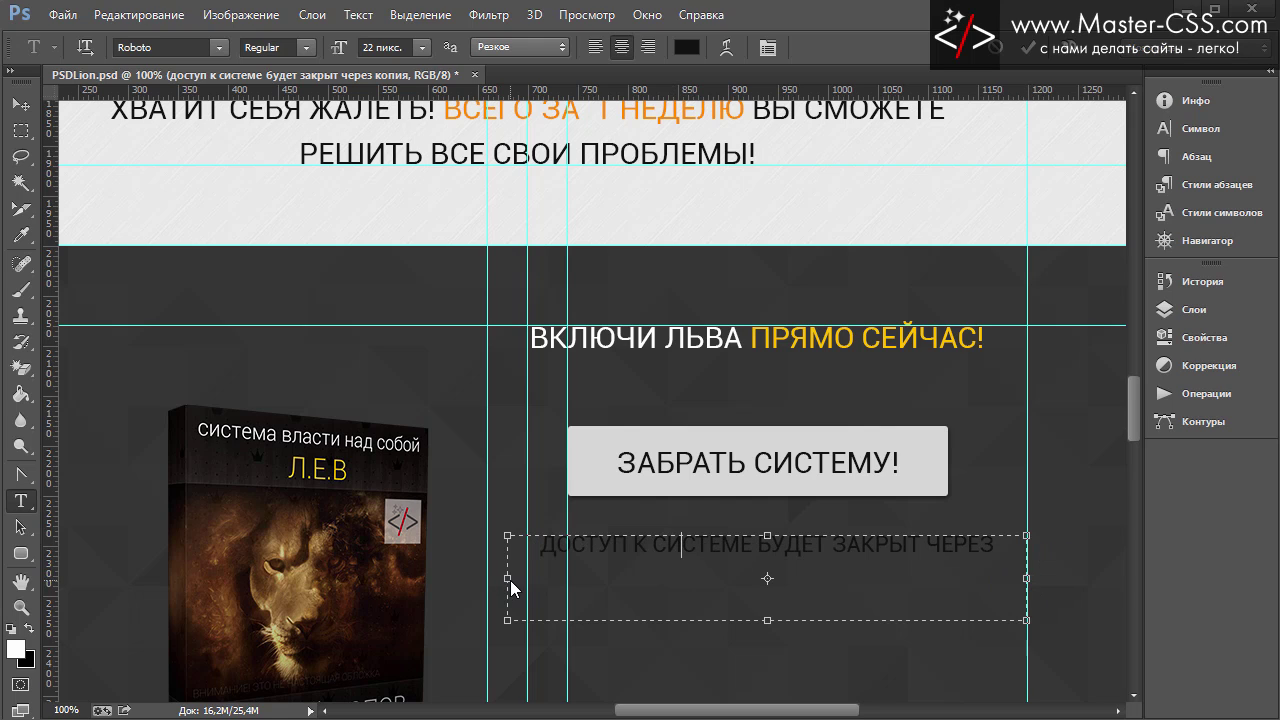
drag(506, 580, 489, 580)
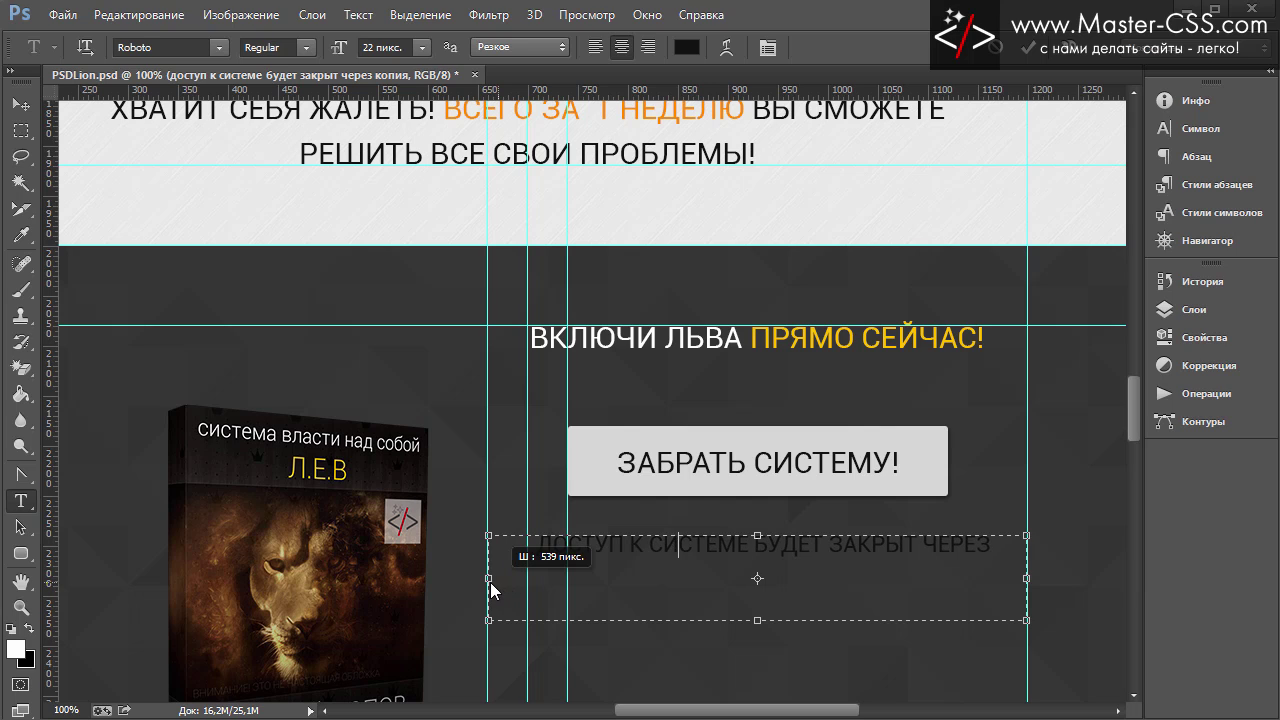
scroll(567, 515, down, 2)
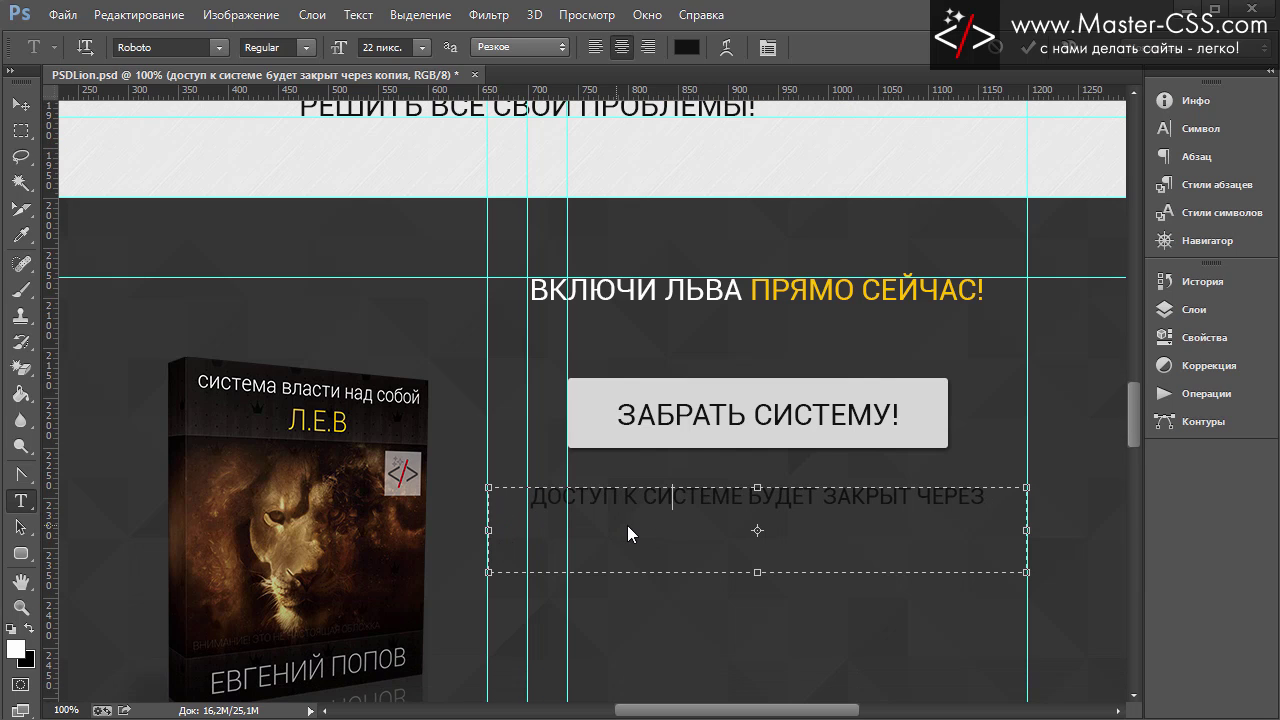
click(20, 104)
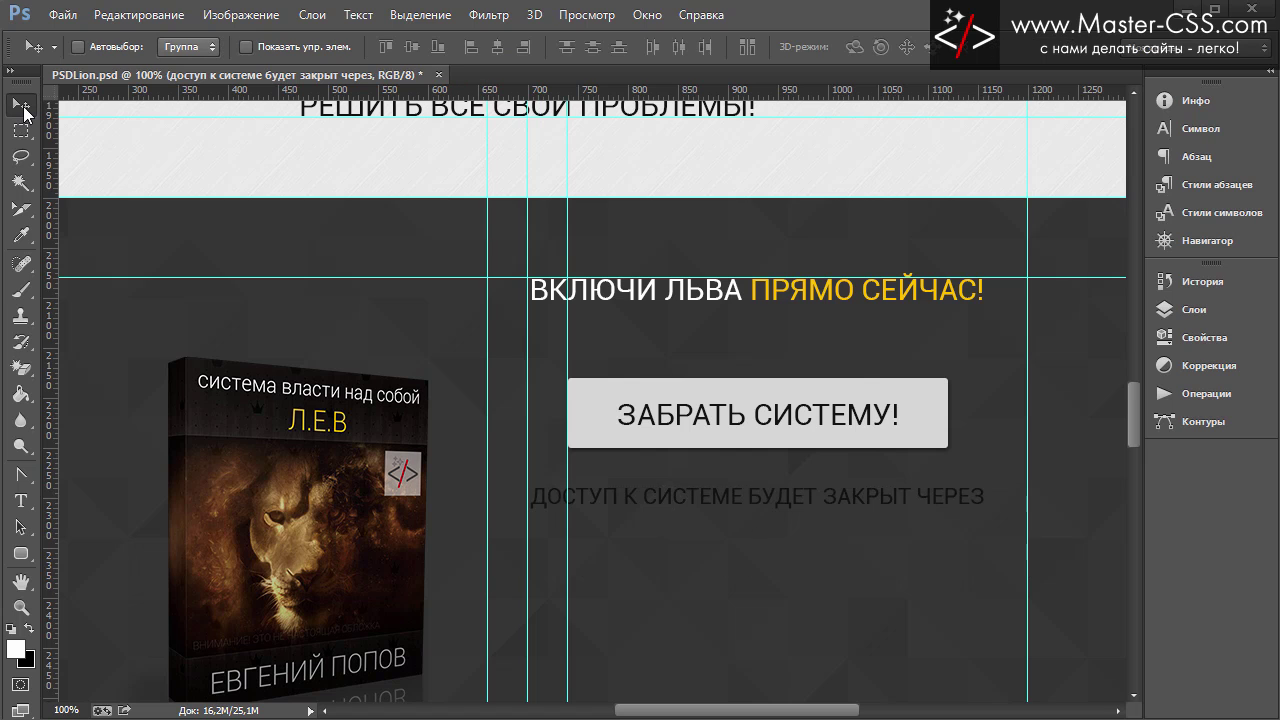
Step: Colour the caption text white (#ffffff) in the Character panel
click(1196, 128)
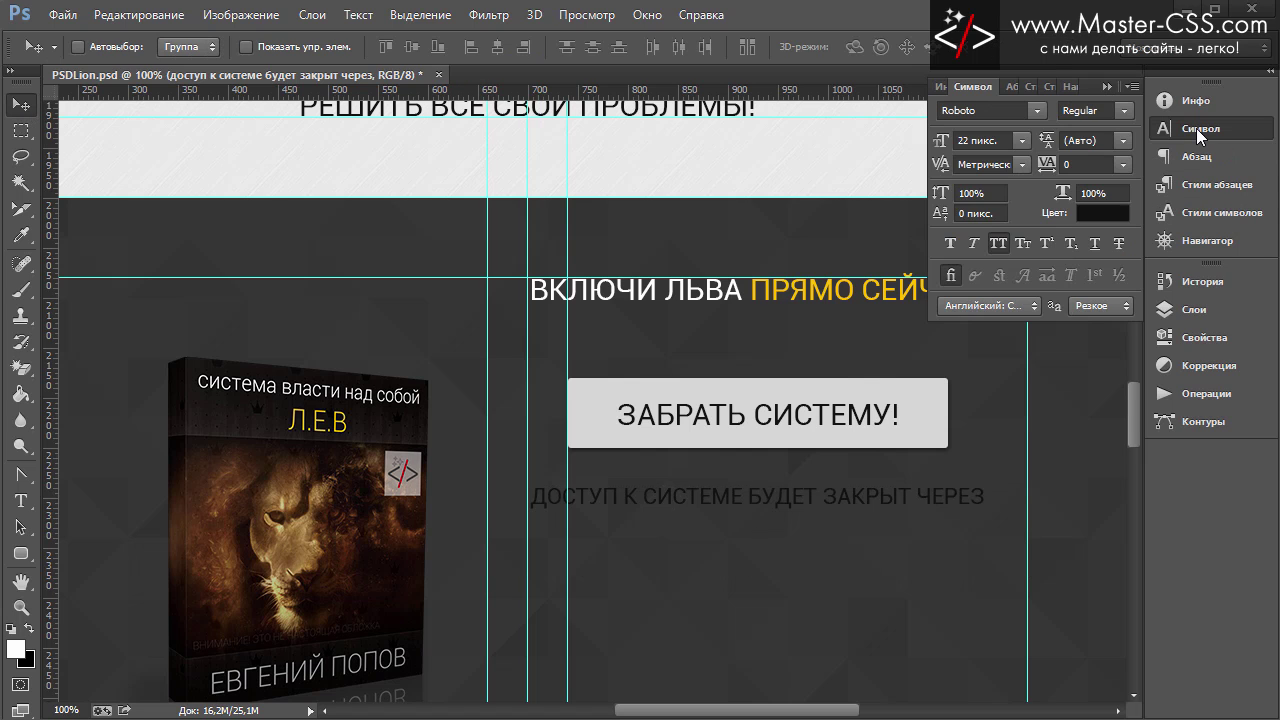
click(1119, 206)
click(645, 343)
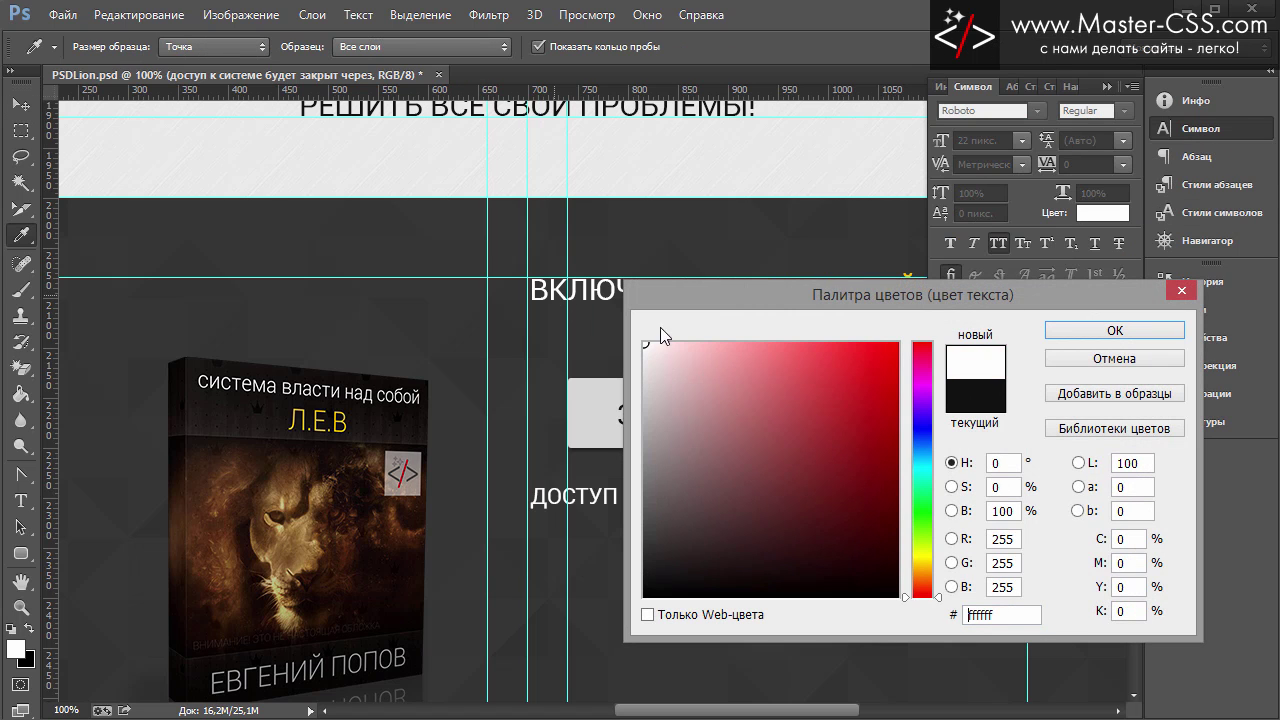
click(1114, 329)
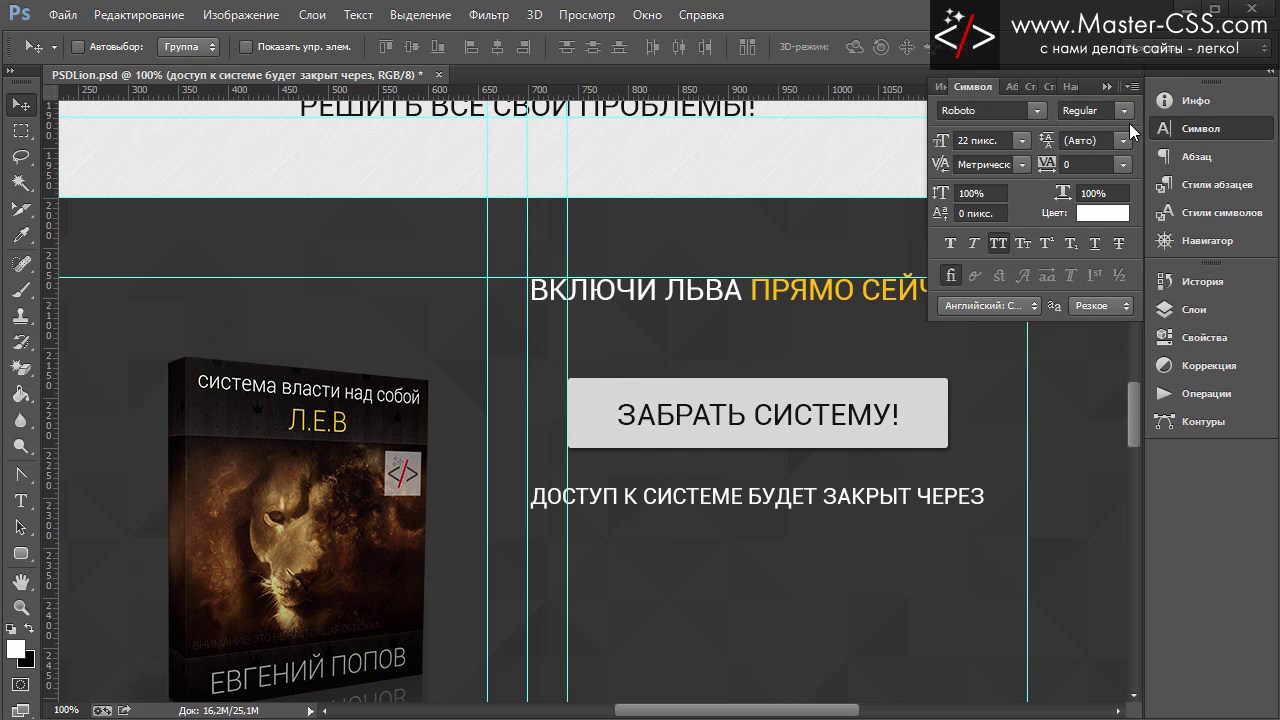
click(1097, 86)
scroll(940, 250, down, 3)
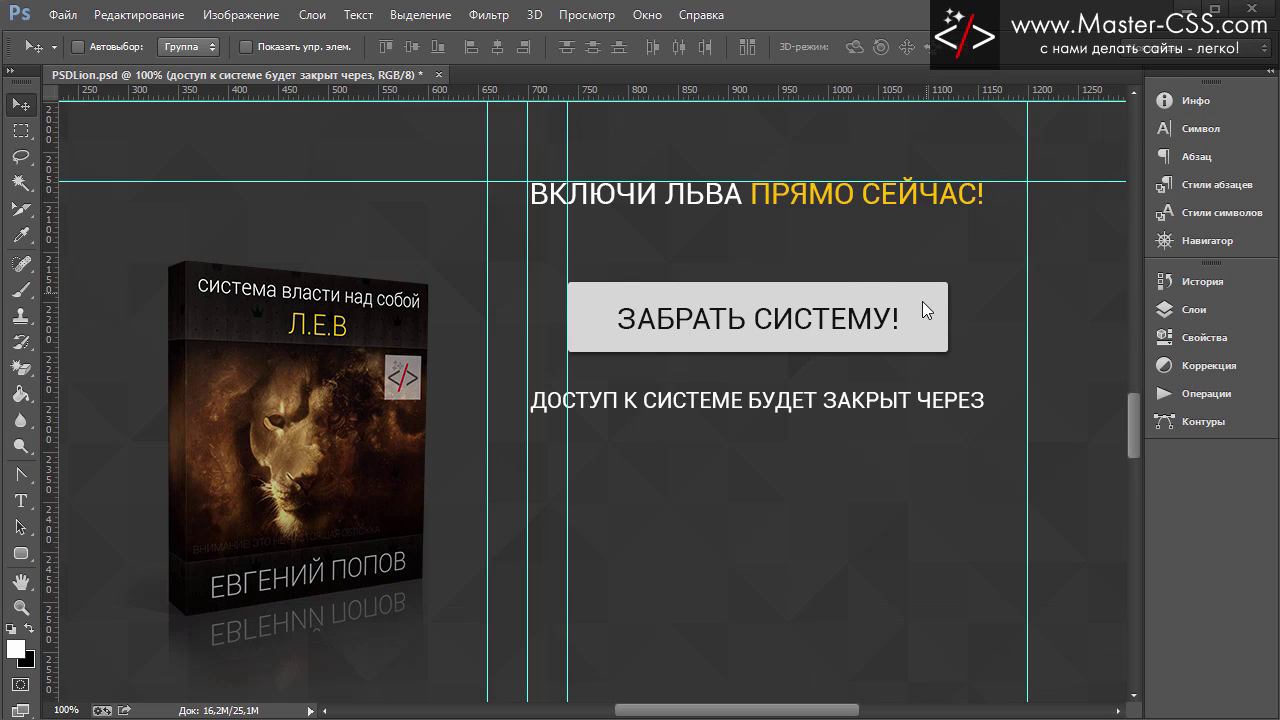
scroll(922, 301, down, 5)
scroll(922, 303, up, 2)
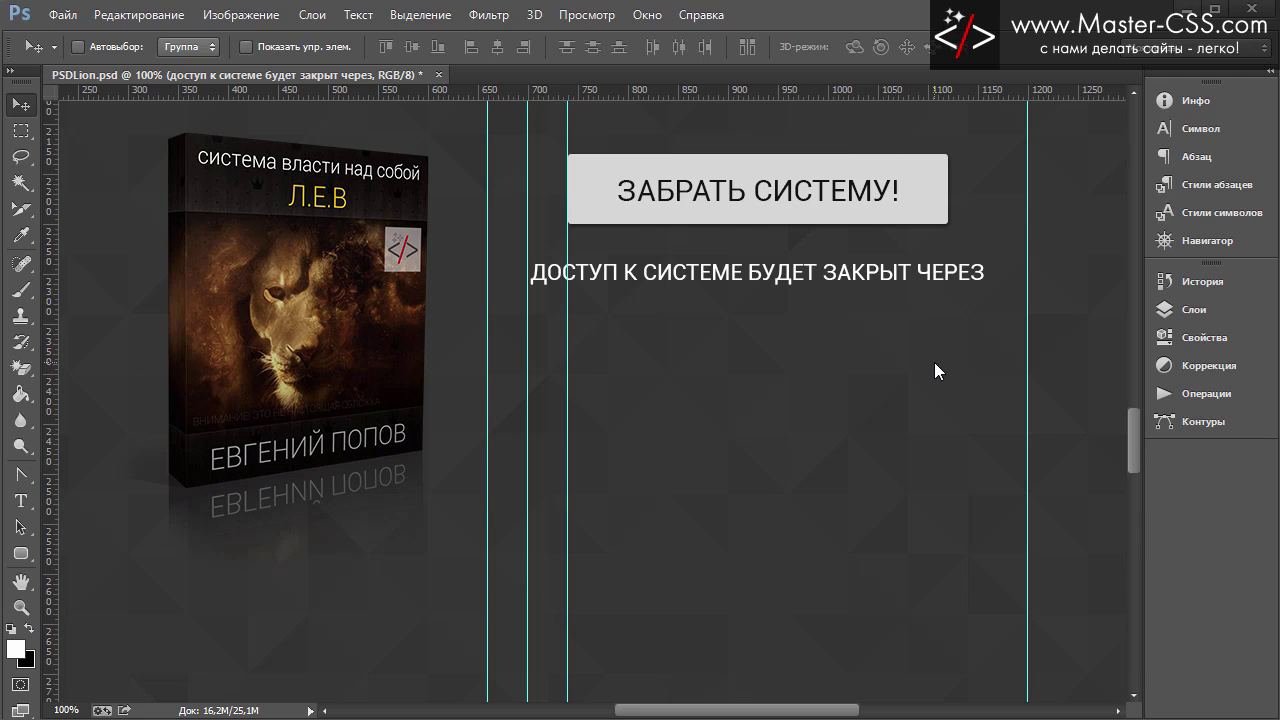
Step: Preview timer2.png from the image viewer's thumbnail strip
scroll(1011, 394, up, 5)
mouse_move(1129, 410)
mouse_down()
mouse_move(1131, 198)
mouse_move(1132, 234)
mouse_up()
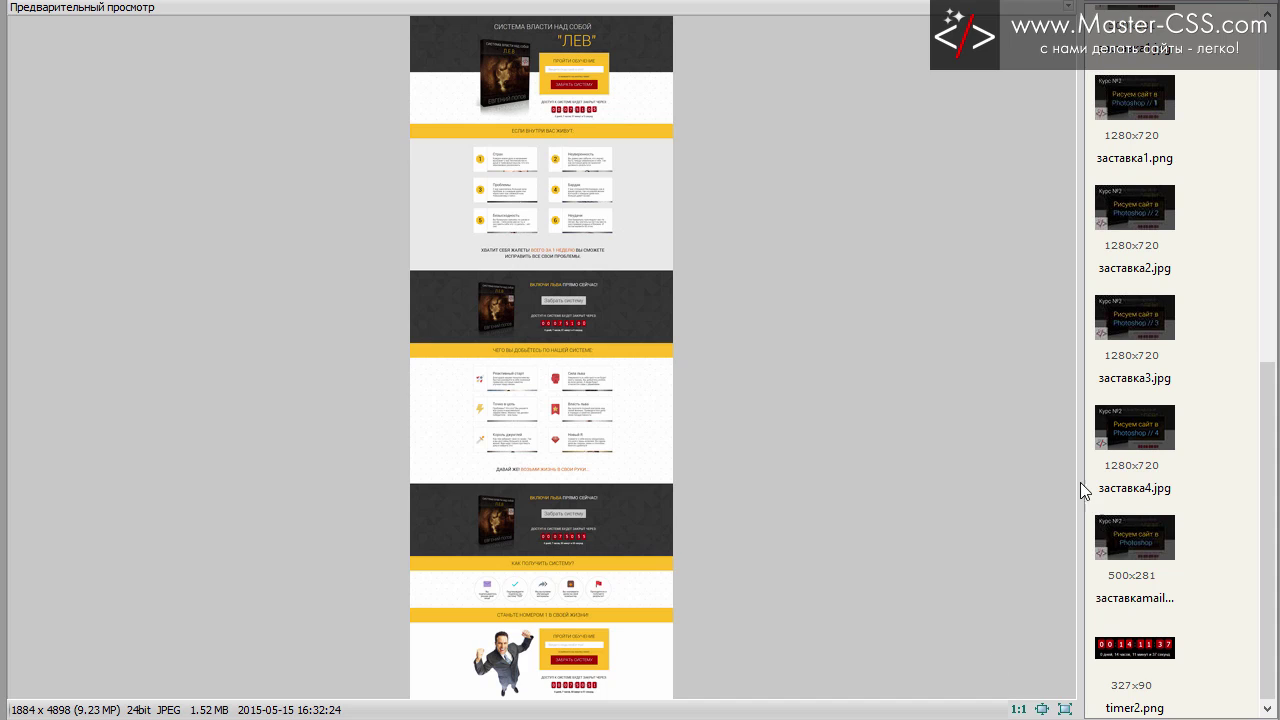
click(1146, 676)
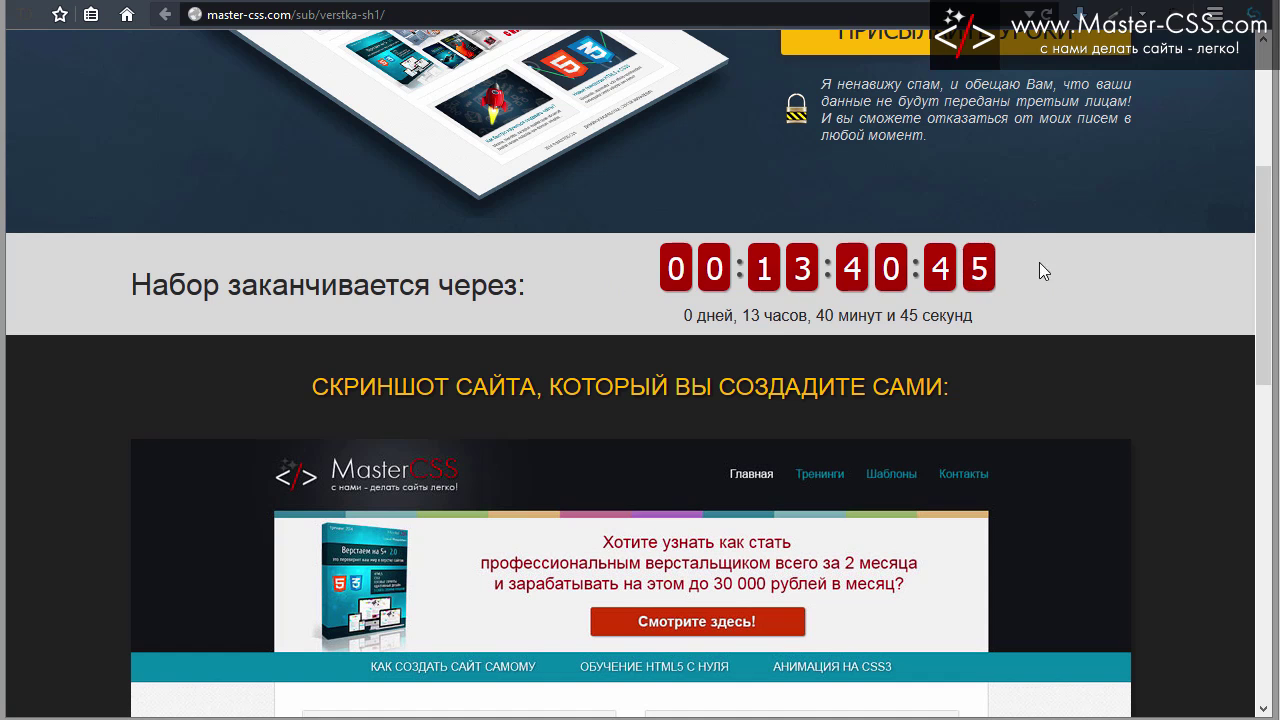
Step: In Firefox DevTools, set the .timer block background to black (#000)
right_click(1006, 255)
click(1123, 440)
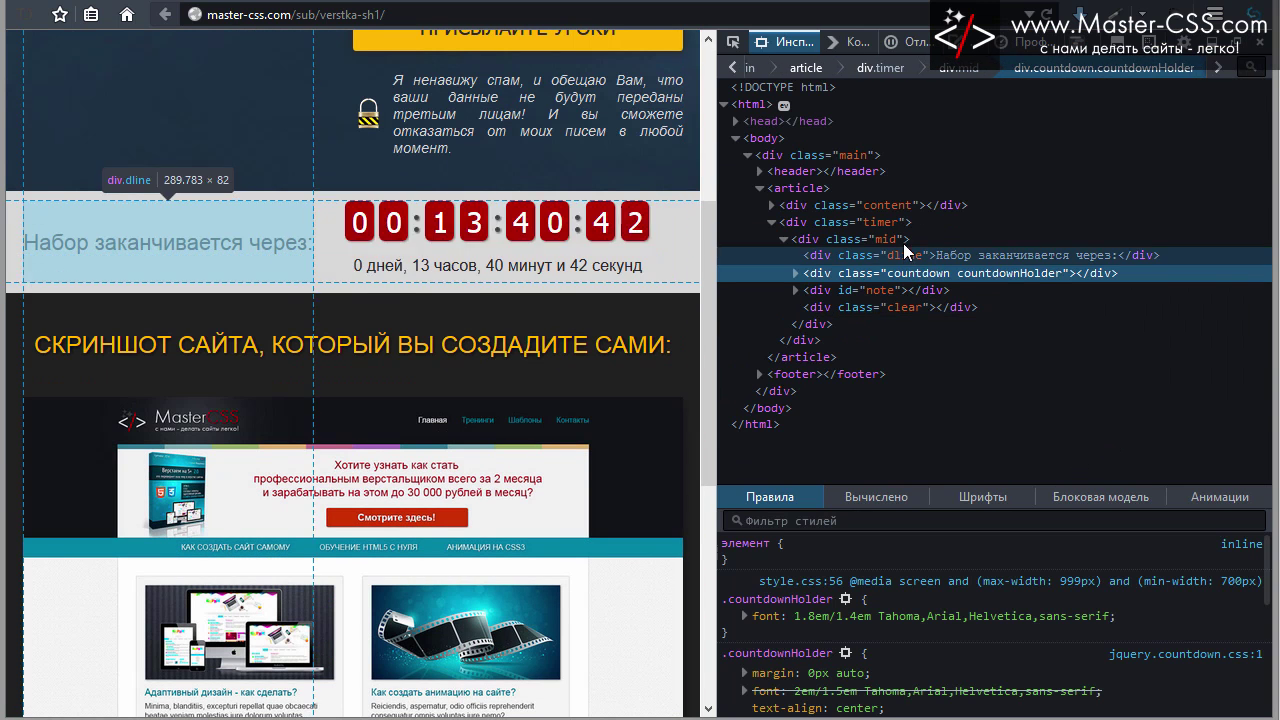
click(897, 224)
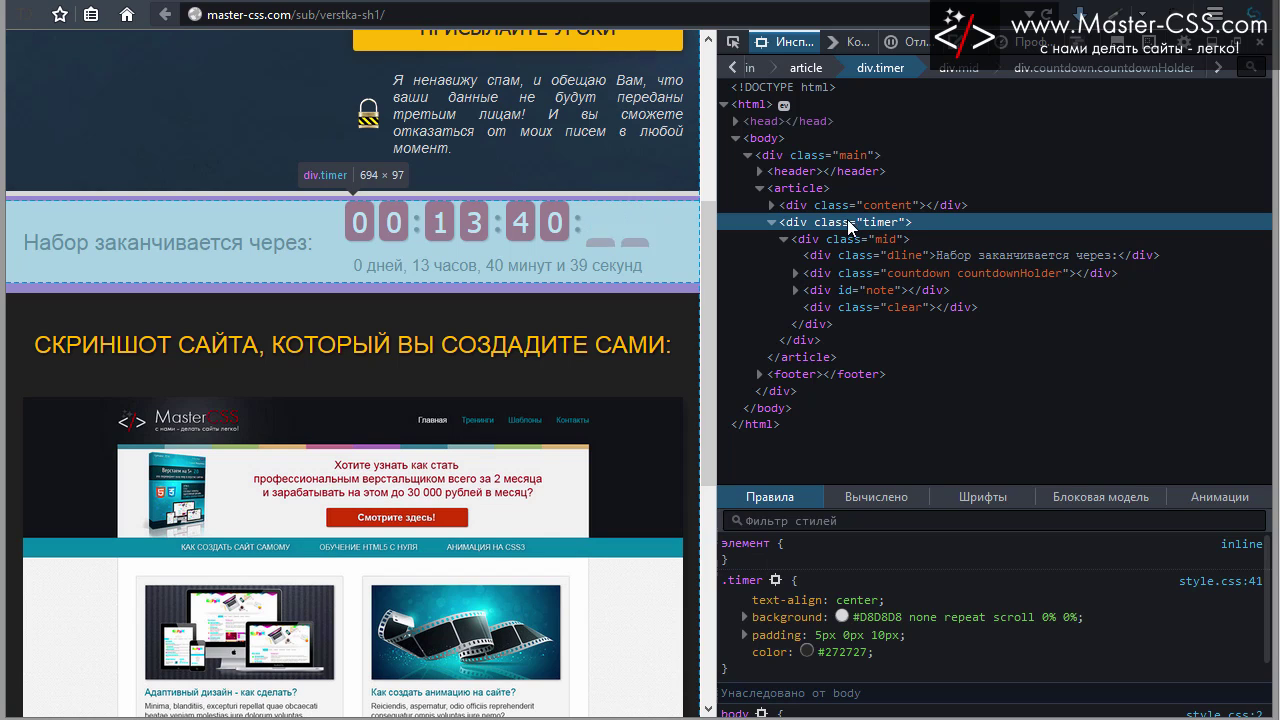
click(842, 617)
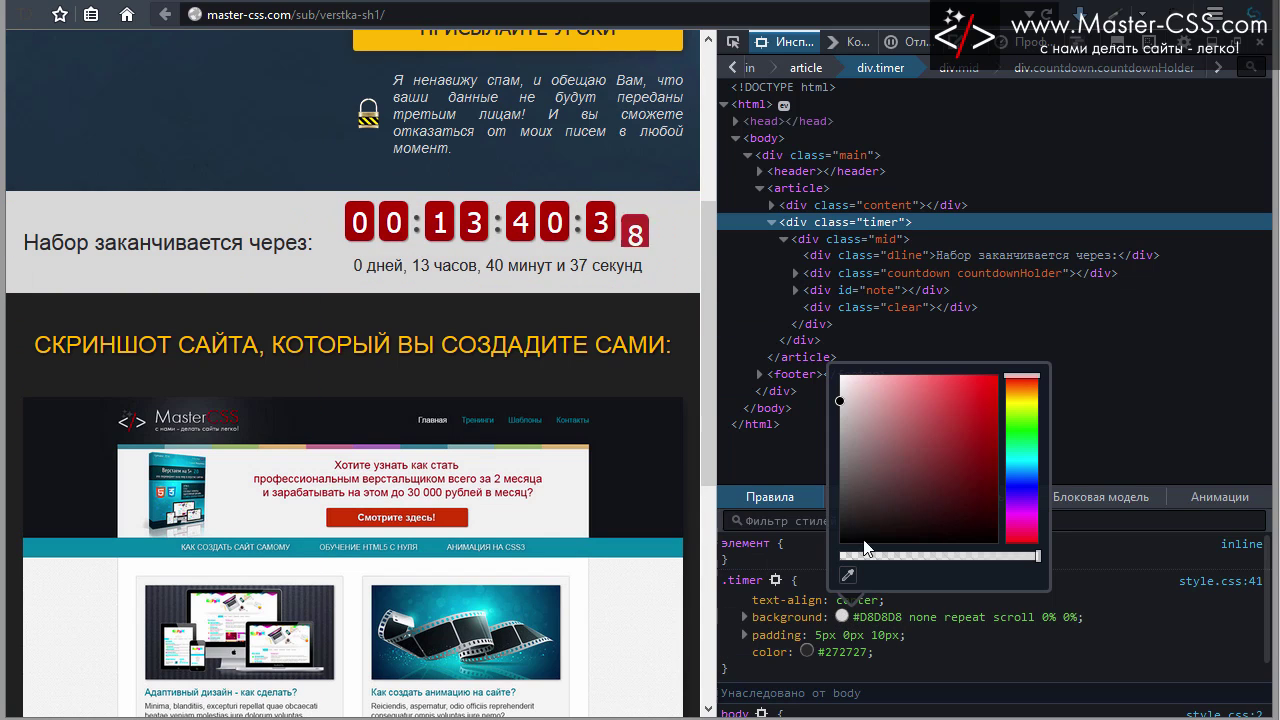
drag(869, 549, 804, 557)
key(Escape)
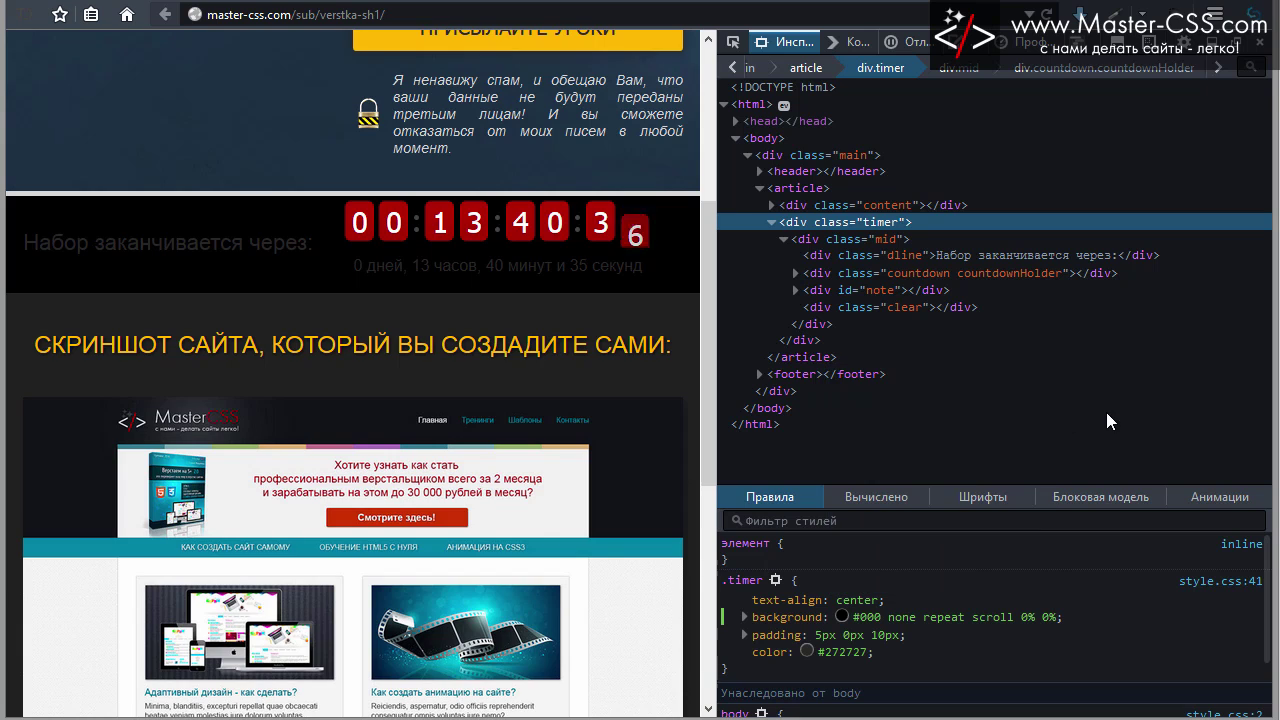
Step: Set the timer's text colour to white (#FFF)
right_click(468, 268)
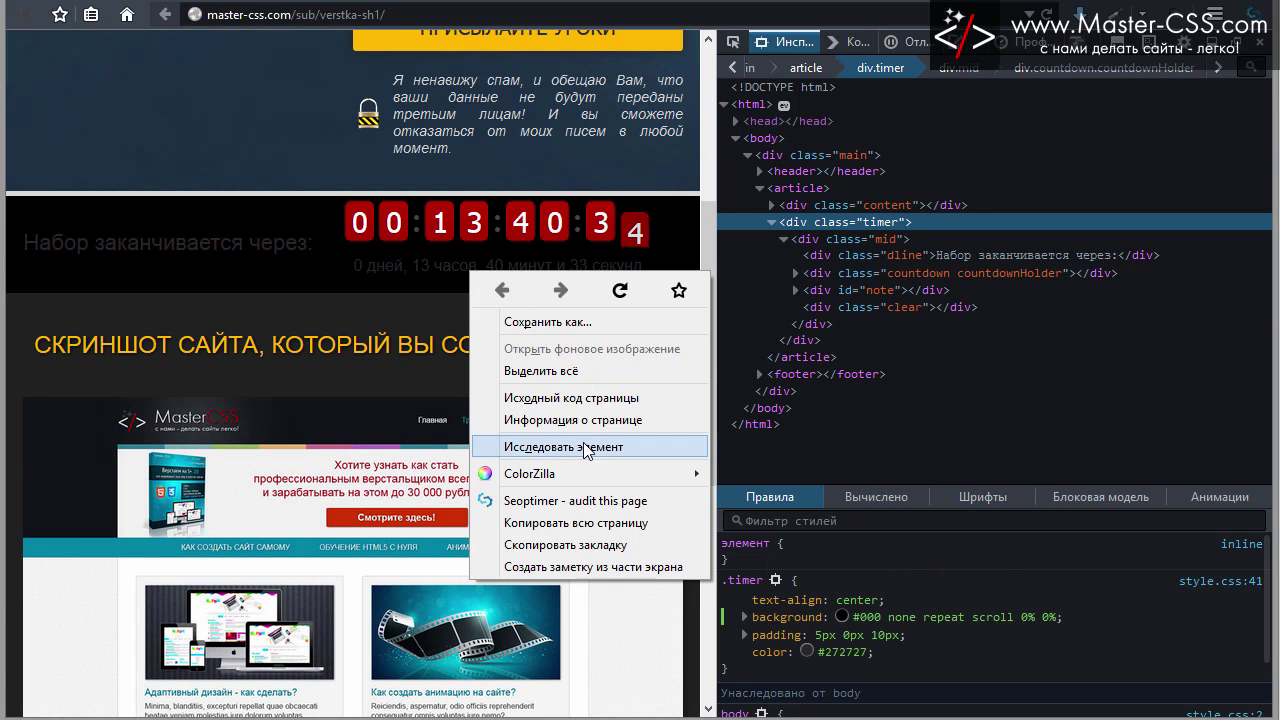
click(585, 448)
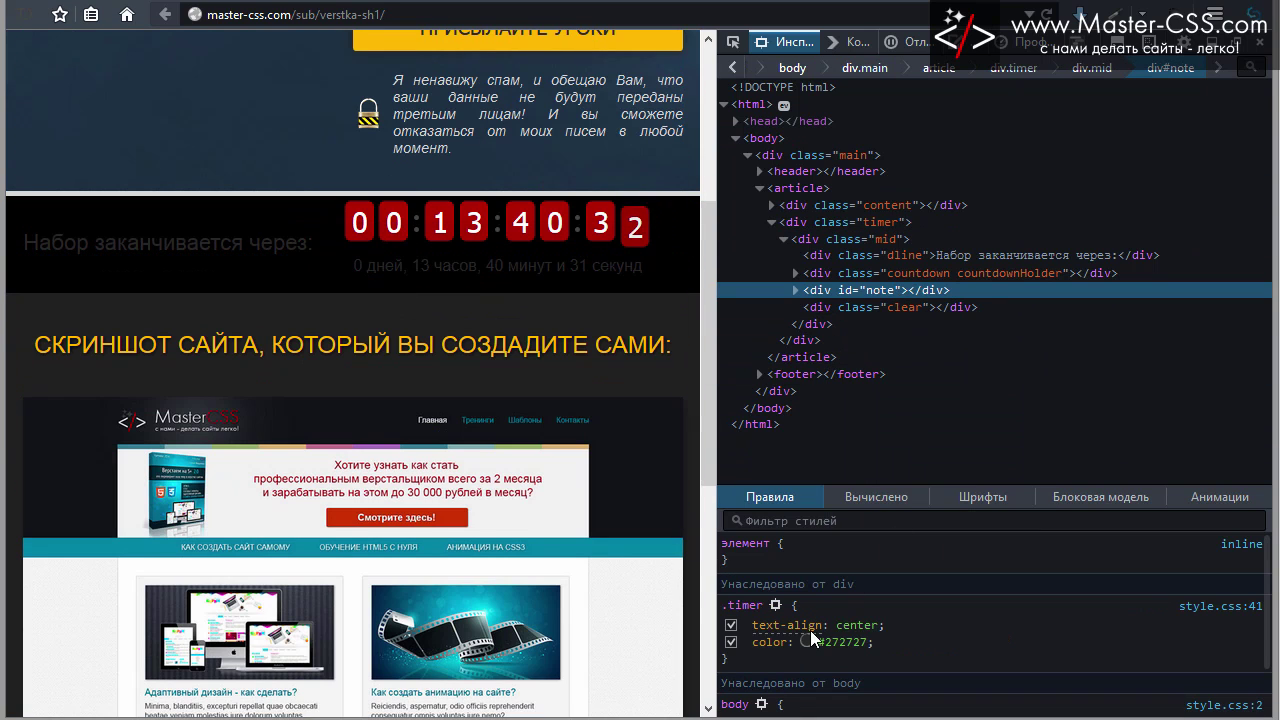
click(806, 641)
drag(864, 539, 775, 366)
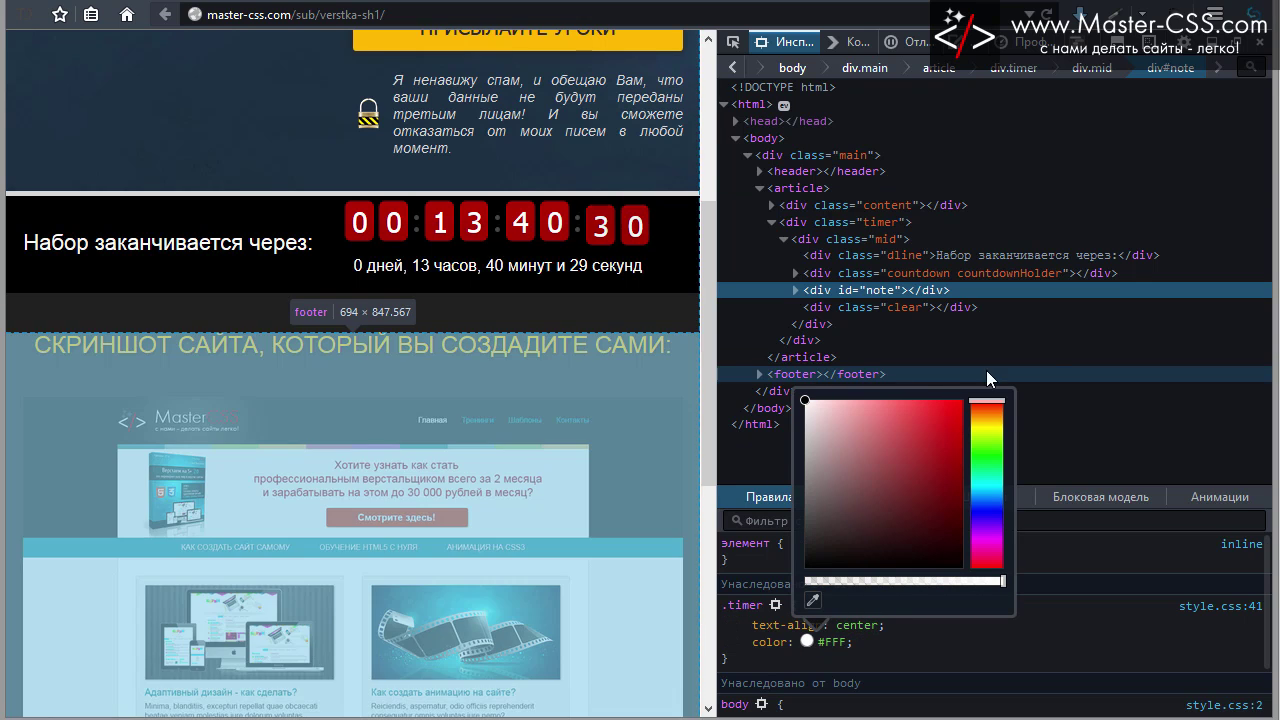
key(Escape)
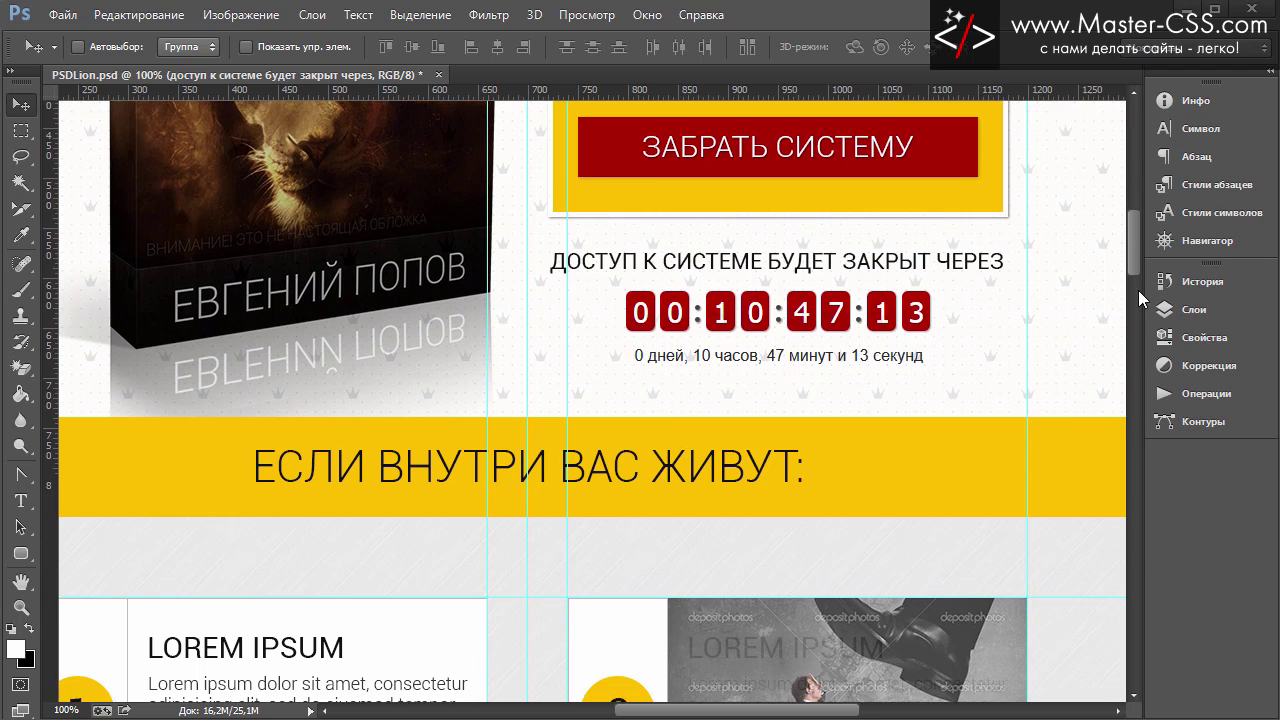
Step: Place timer2, set it to Linear Dodge (Add), and move it up under the caption
mouse_move(1139, 291)
mouse_down()
mouse_move(1143, 463)
mouse_move(1135, 426)
mouse_up()
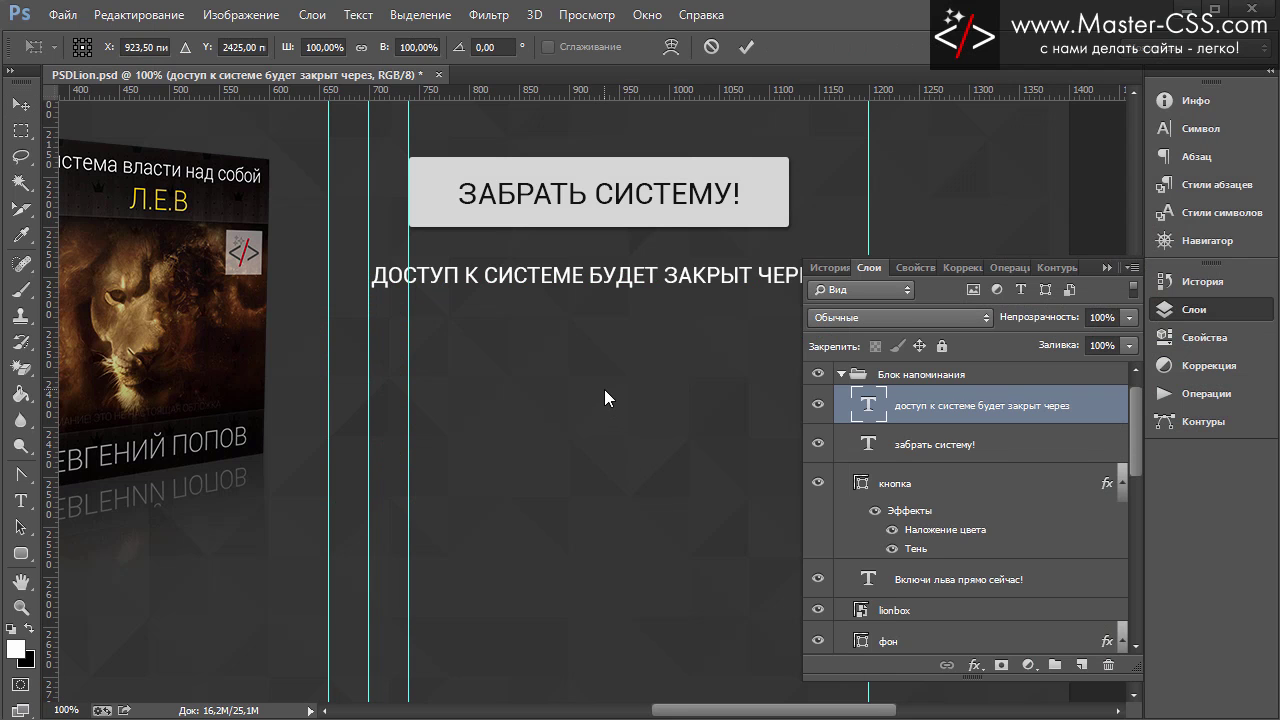
click(34, 104)
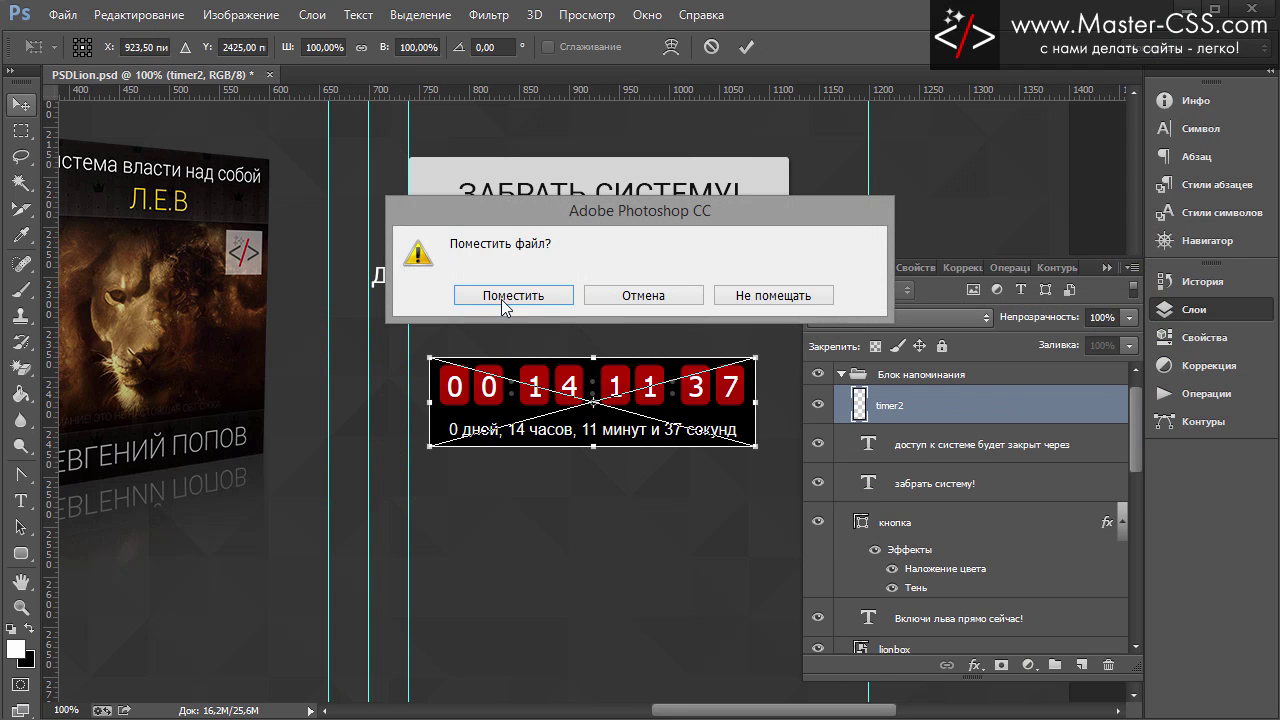
click(500, 296)
click(899, 320)
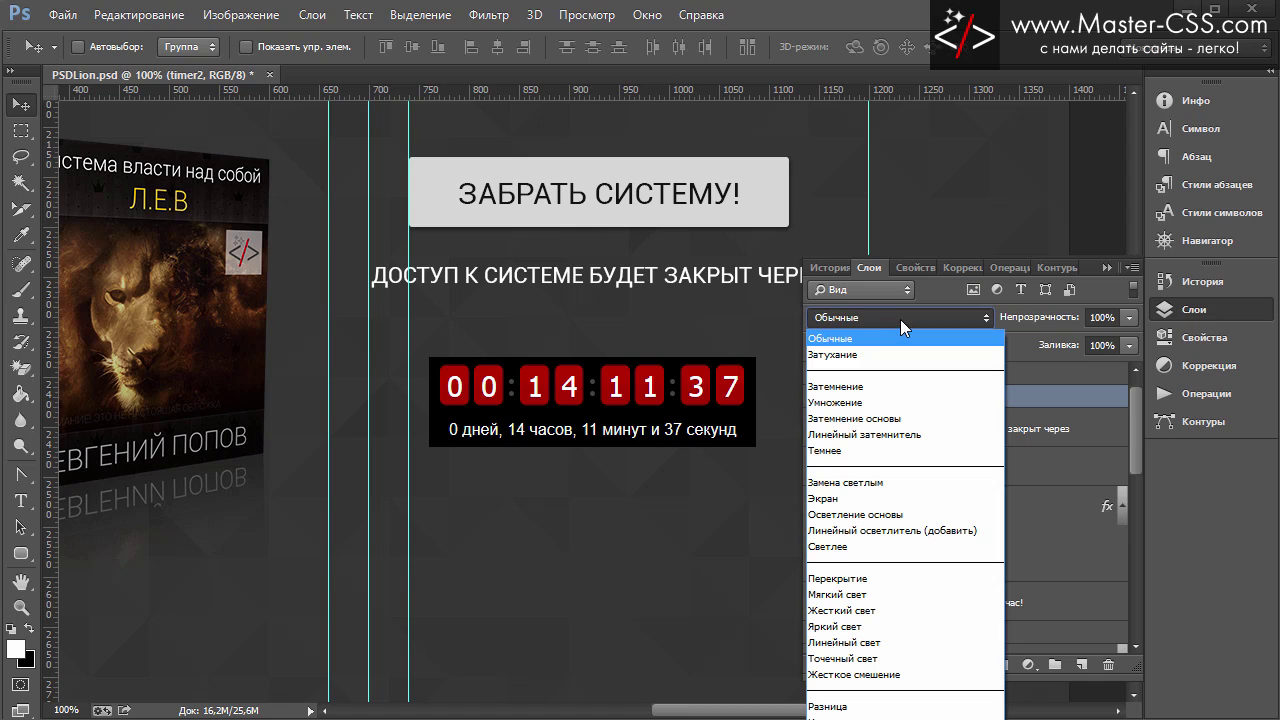
click(929, 531)
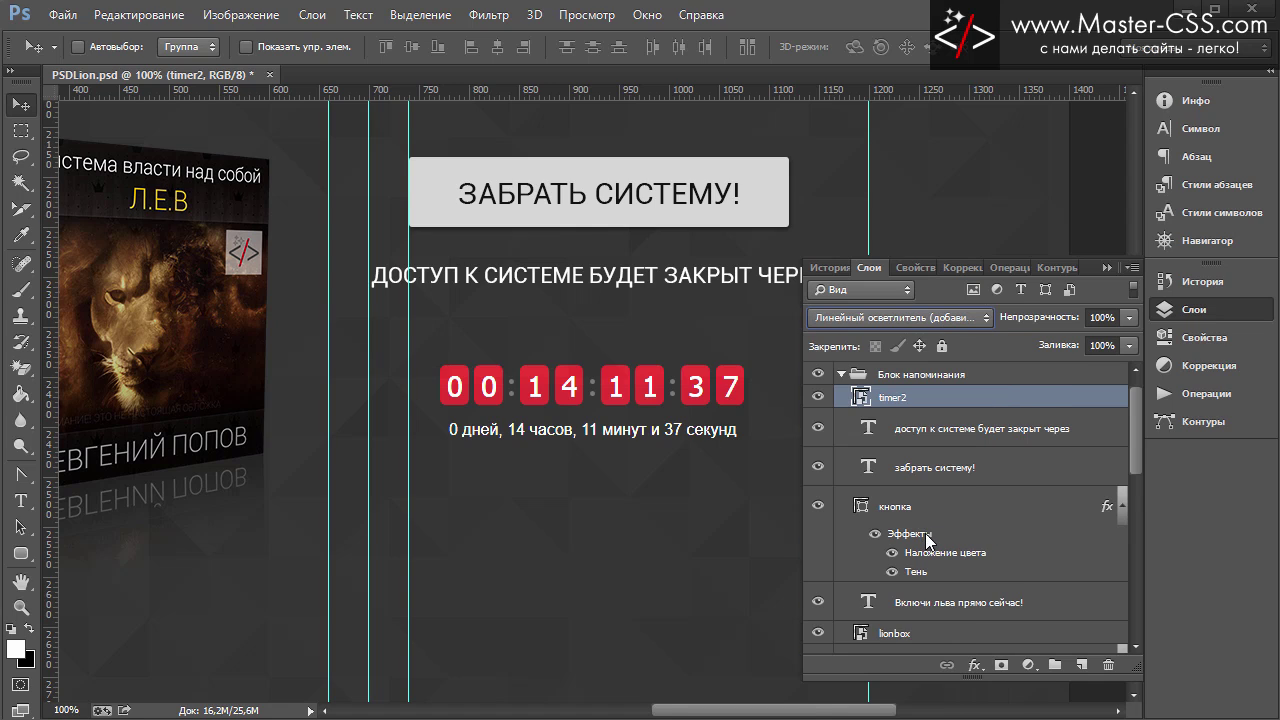
click(1108, 268)
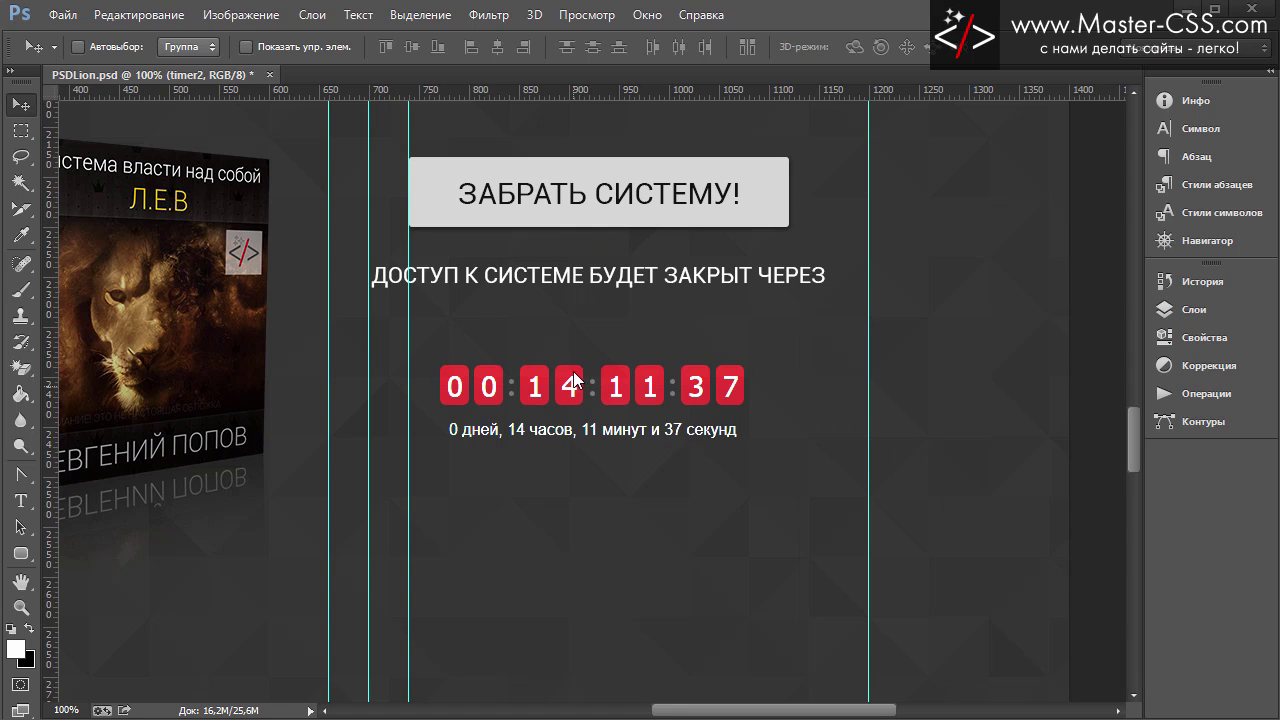
drag(573, 372, 580, 331)
Step: Show the grid and measure the gap beside the button with an 80×90 marquee selection
key(ctrl+h)
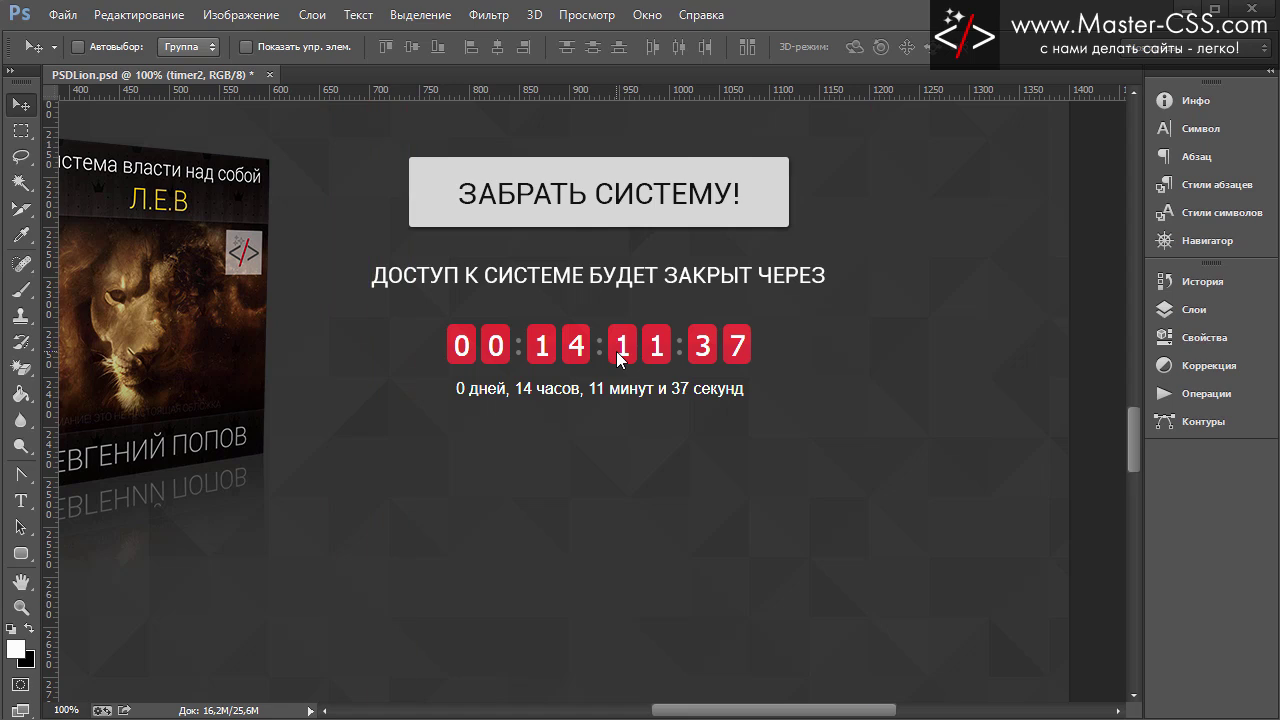
key(ctrl+apostrophe)
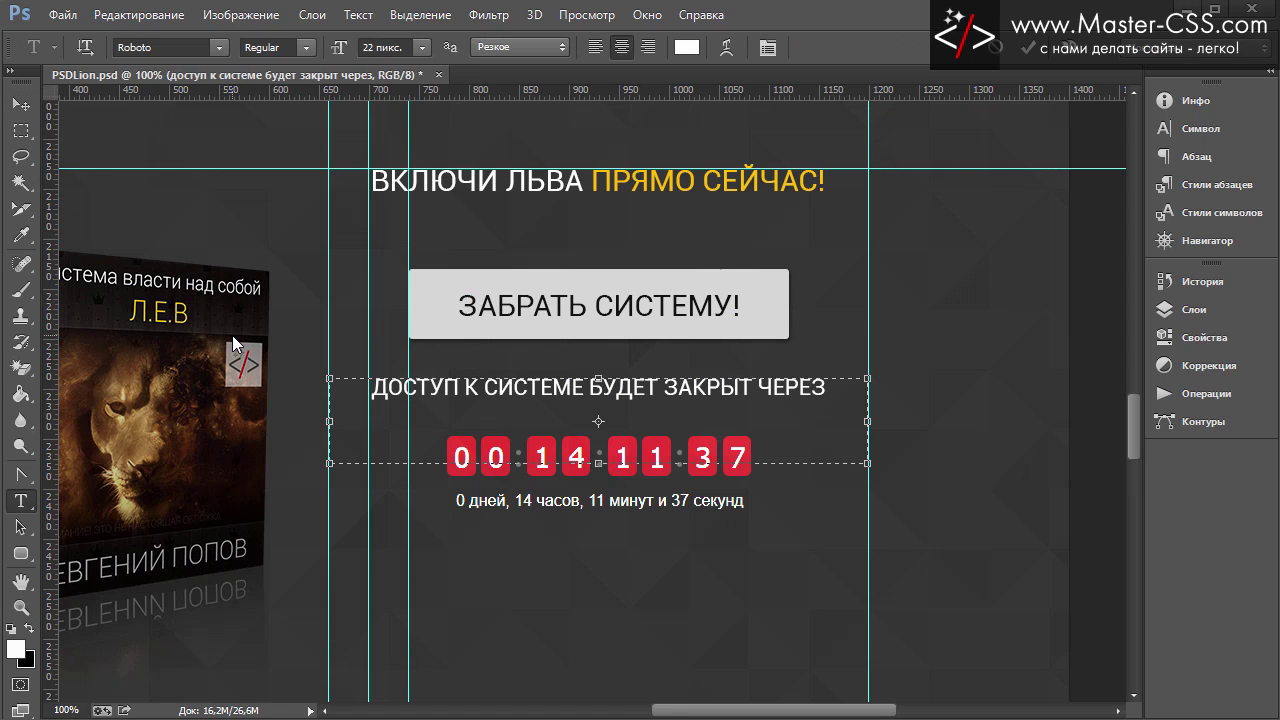
key(ctrl+apostrophe)
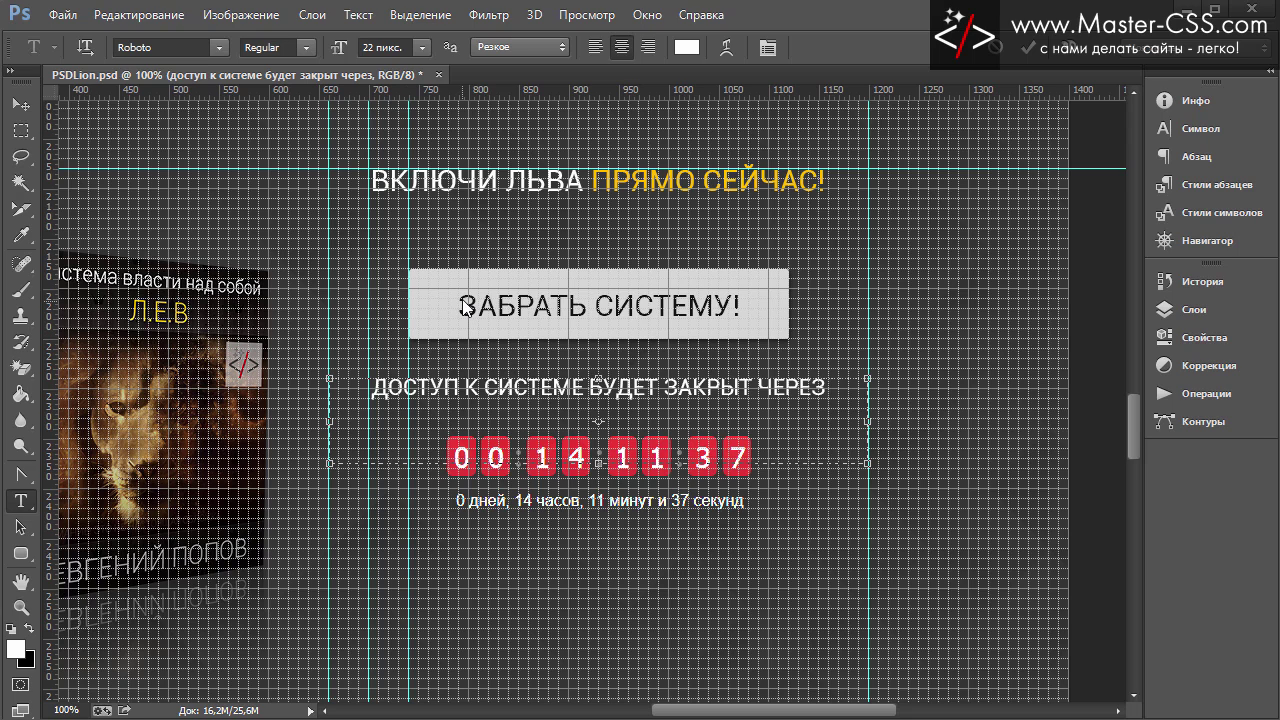
click(20, 131)
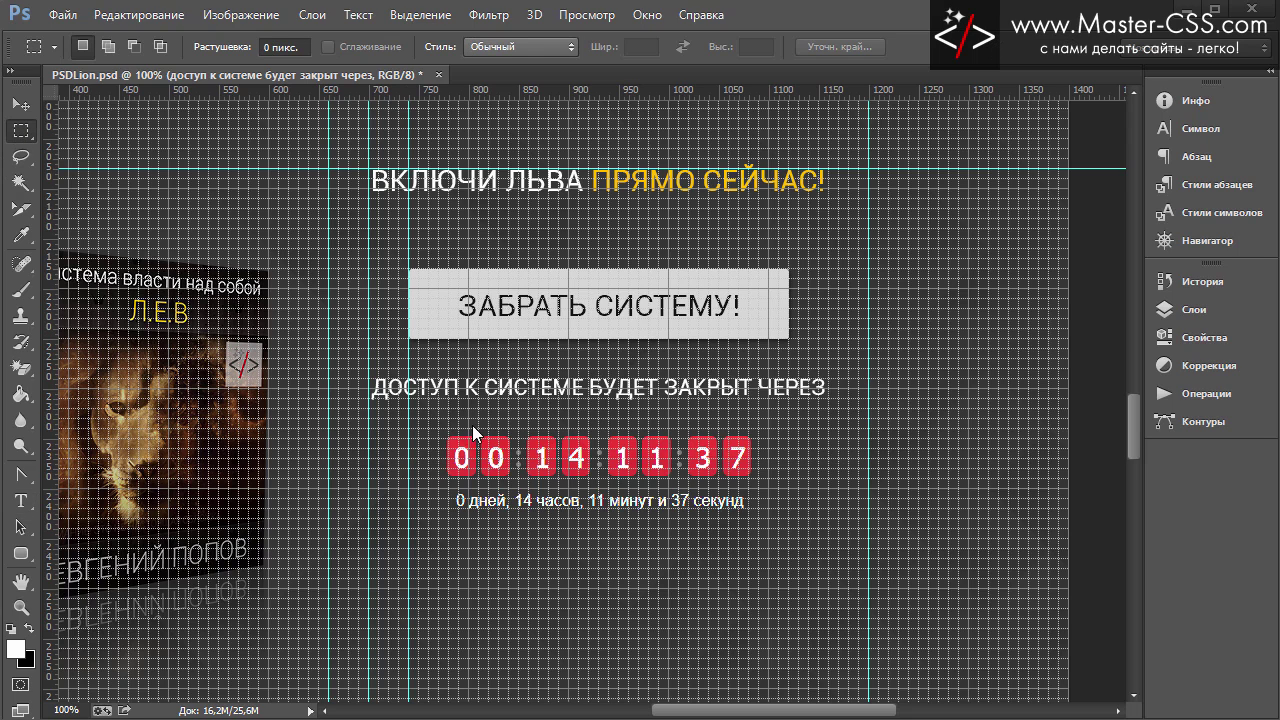
drag(330, 259, 407, 350)
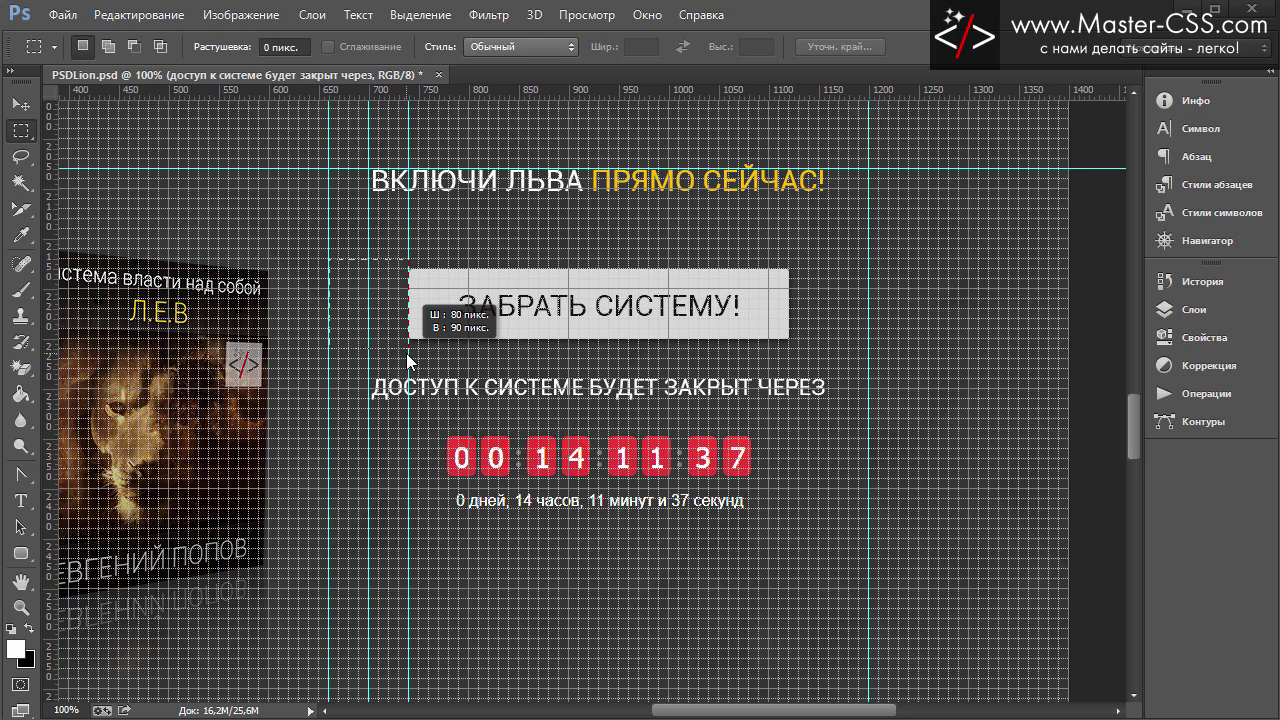
drag(407, 354, 407, 354)
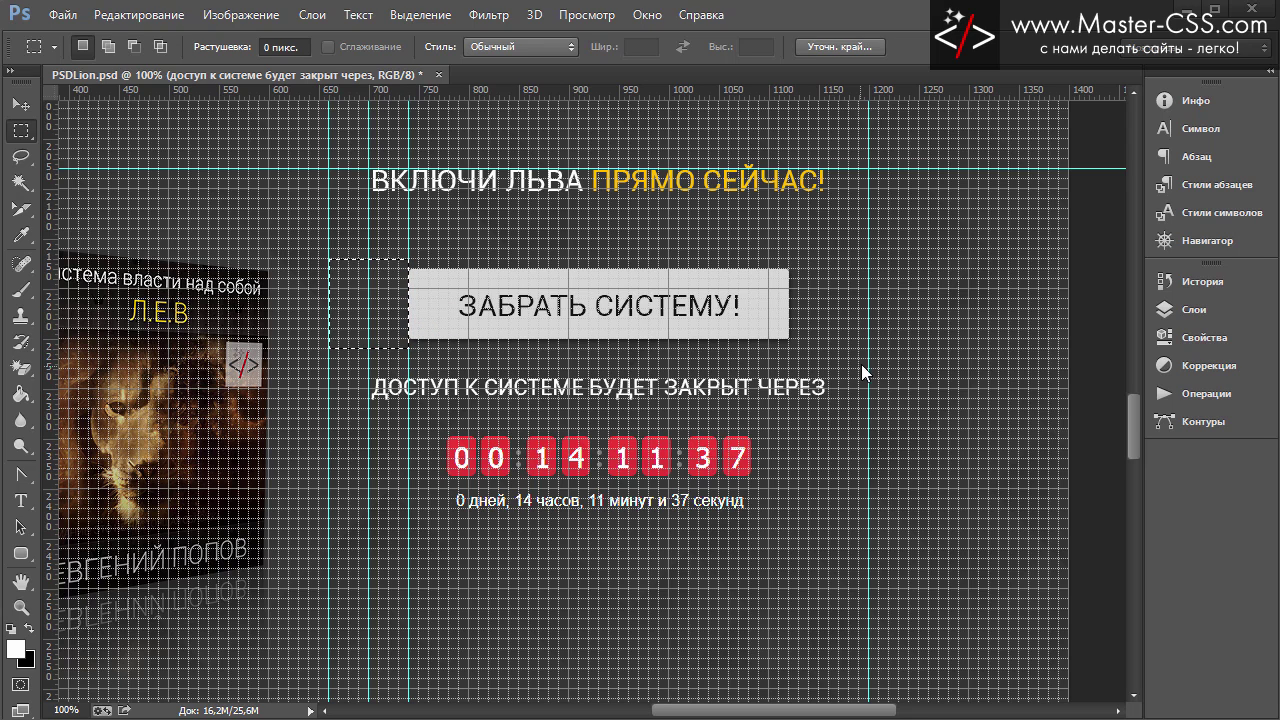
Step: Measure the gaps around the button, caption and timer, then clear the selection
drag(868, 359, 786, 262)
drag(412, 442, 412, 442)
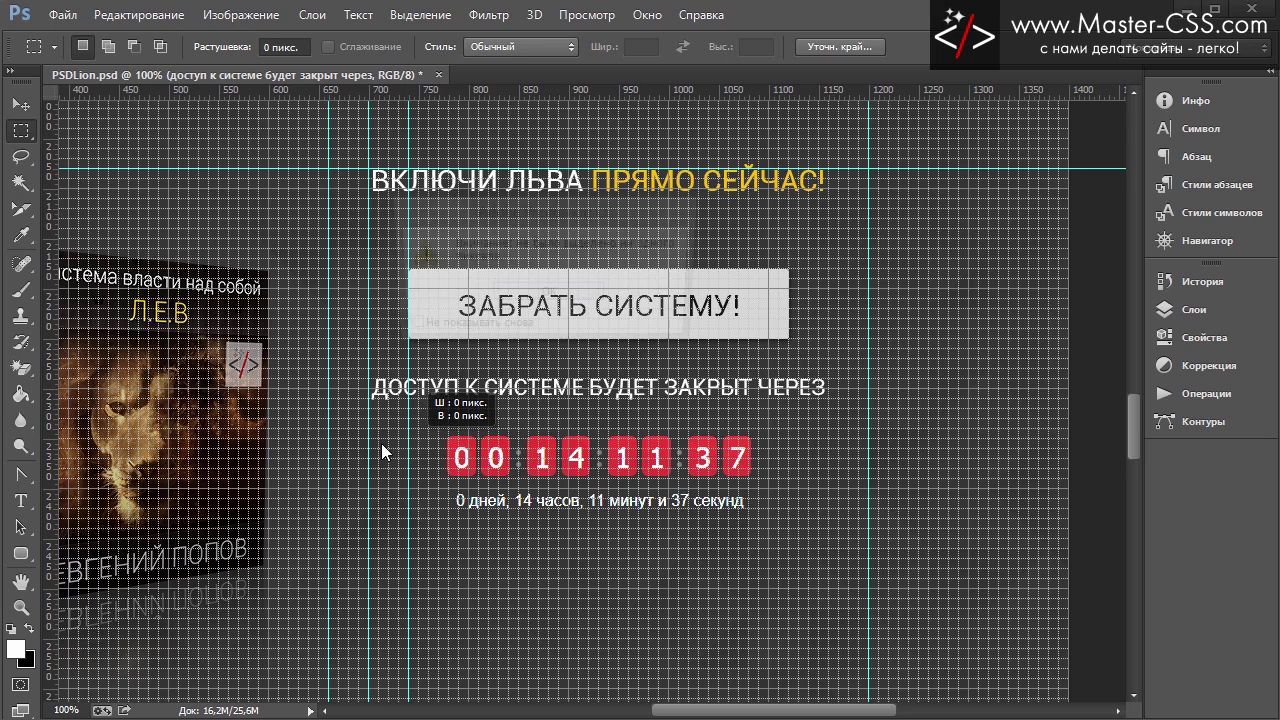
key(Return)
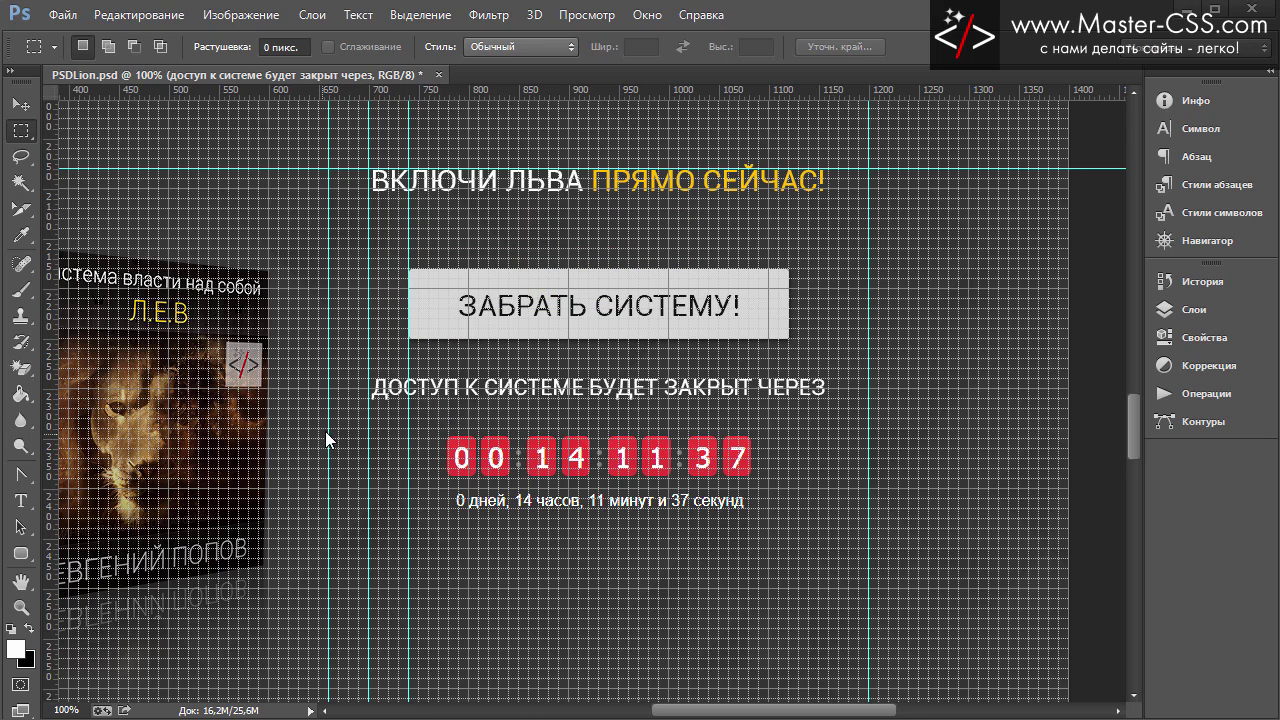
drag(330, 428, 447, 507)
mouse_move(867, 524)
mouse_down()
mouse_move(797, 439)
mouse_move(749, 419)
mouse_up()
click(536, 432)
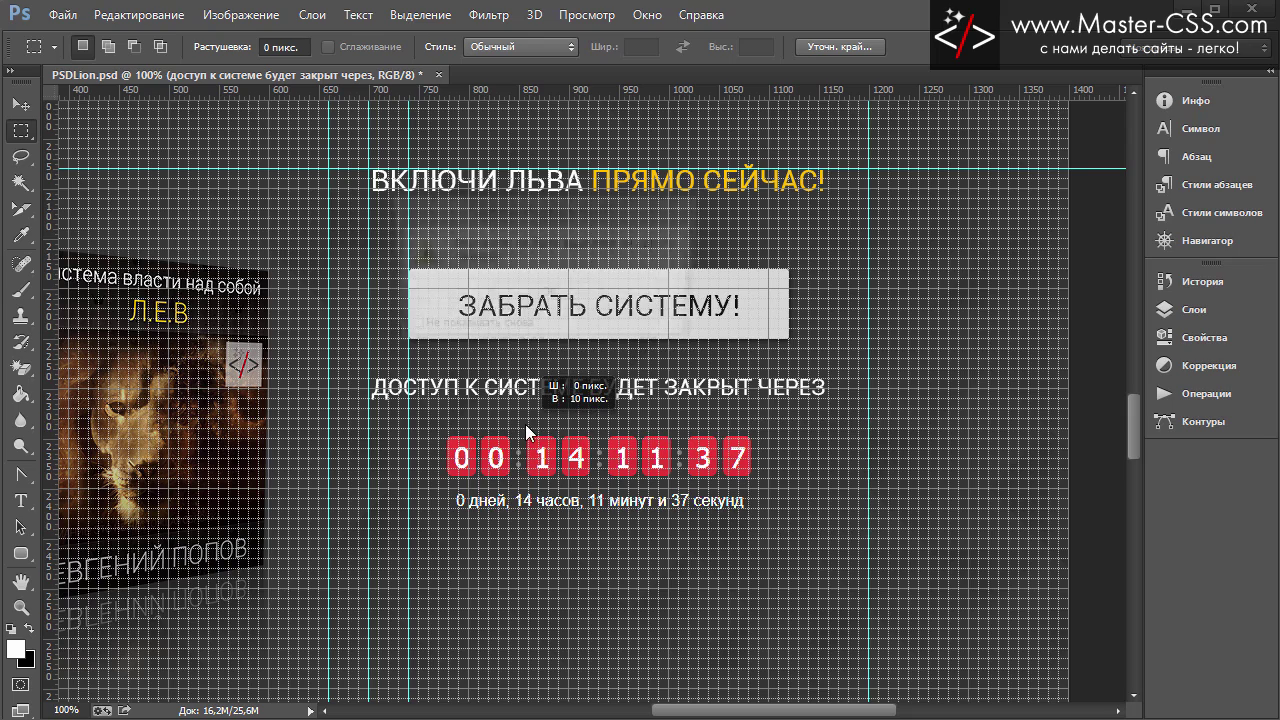
click(545, 292)
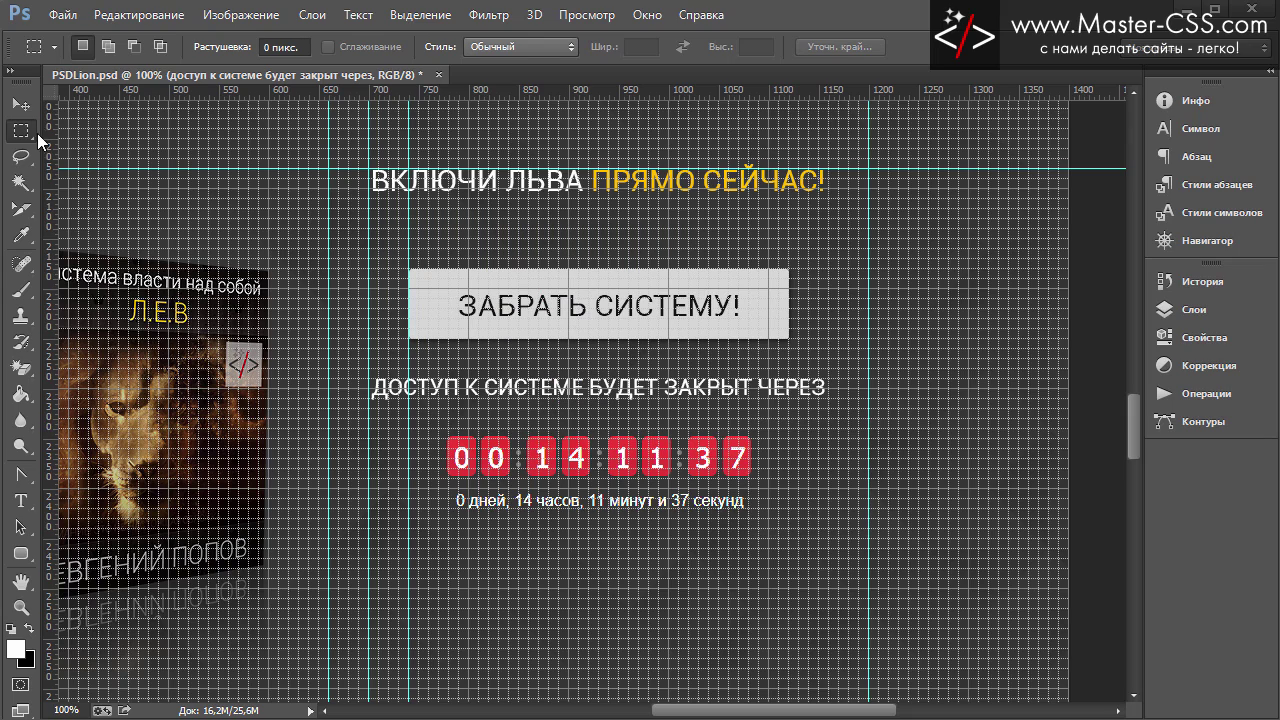
click(19, 105)
mouse_move(728, 714)
mouse_down()
mouse_move(650, 710)
mouse_move(662, 706)
mouse_up()
Step: Nudge the забрать систему! text and кнопка button layers up toward the headline
scroll(643, 618, up, 2)
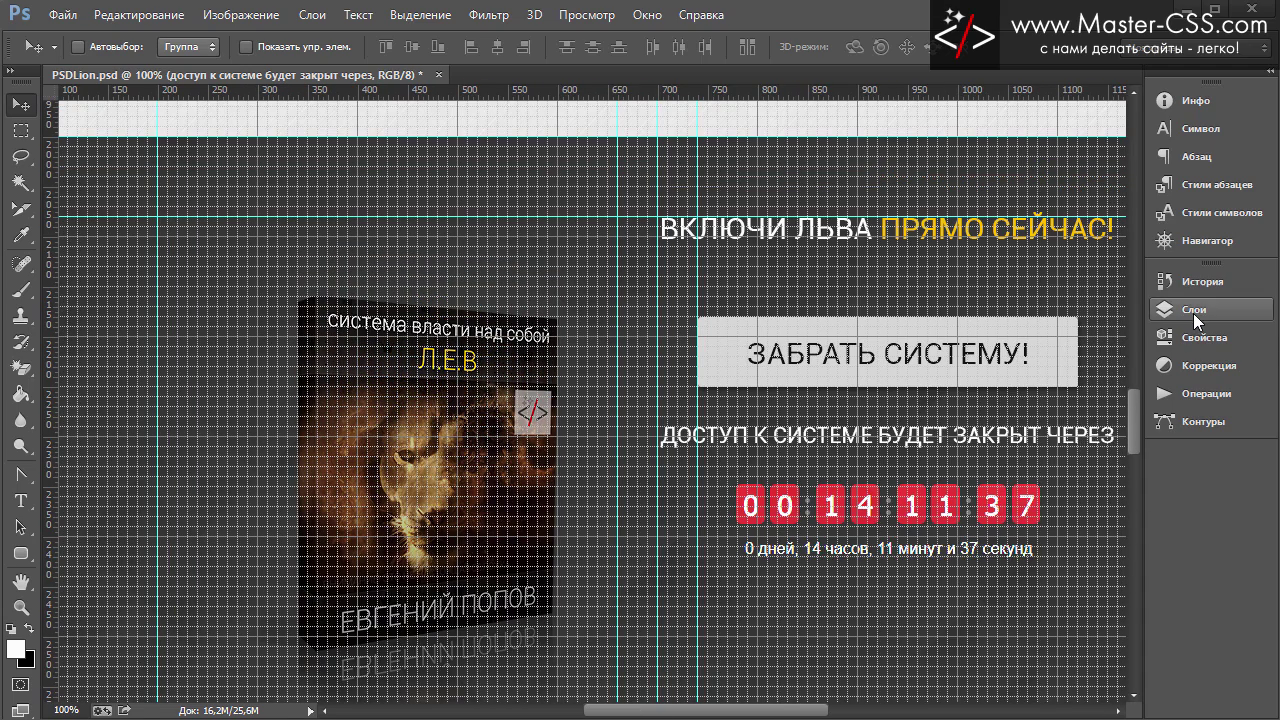
click(1192, 312)
drag(788, 714, 842, 712)
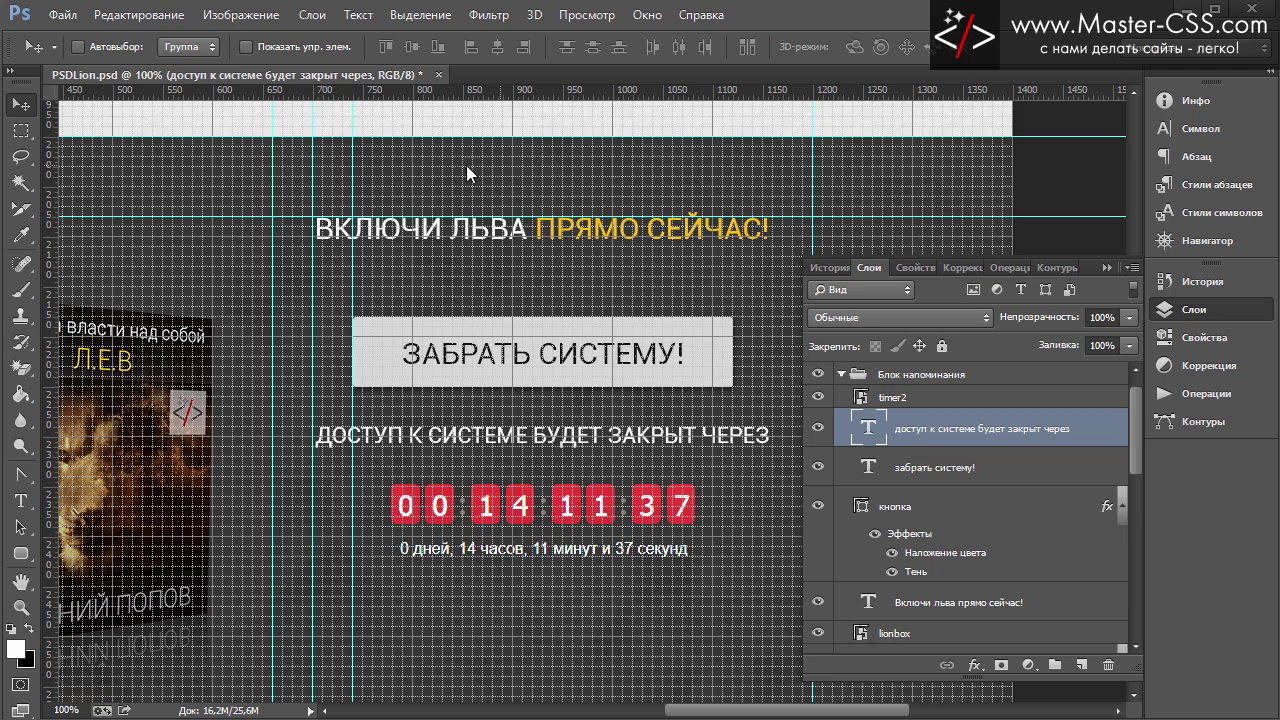
click(961, 483)
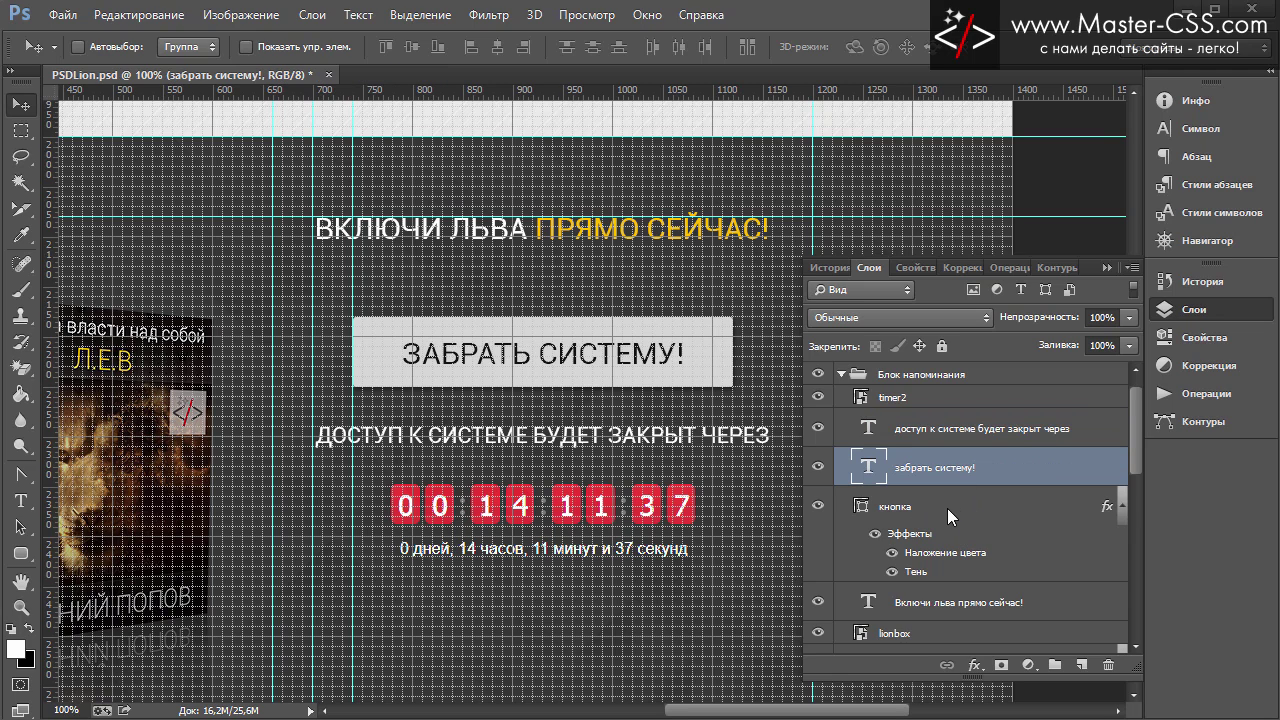
shift+click(947, 508)
key(Up)
key(Up)
key(Up)
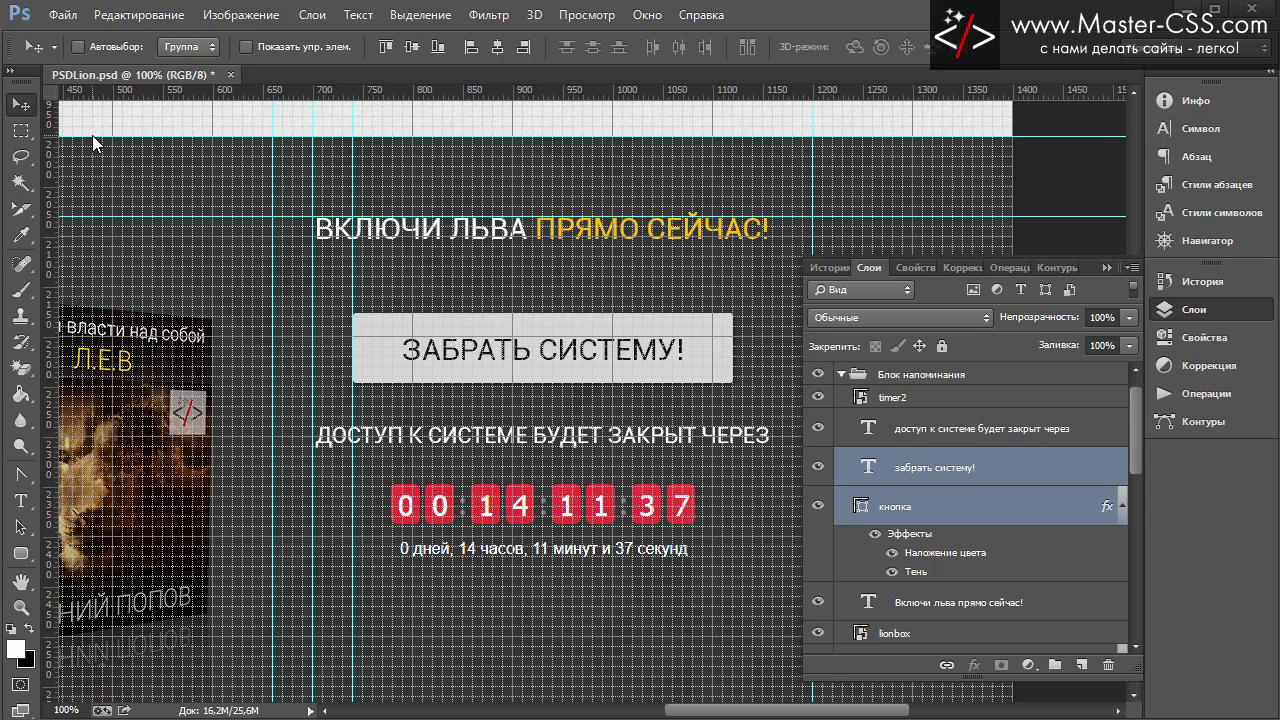
key(Up)
key(Up)
key(Up)
key(Up)
key(Up)
key(Up)
key(Up)
key(Up)
key(Up)
key(Up)
key(Up)
key(Up)
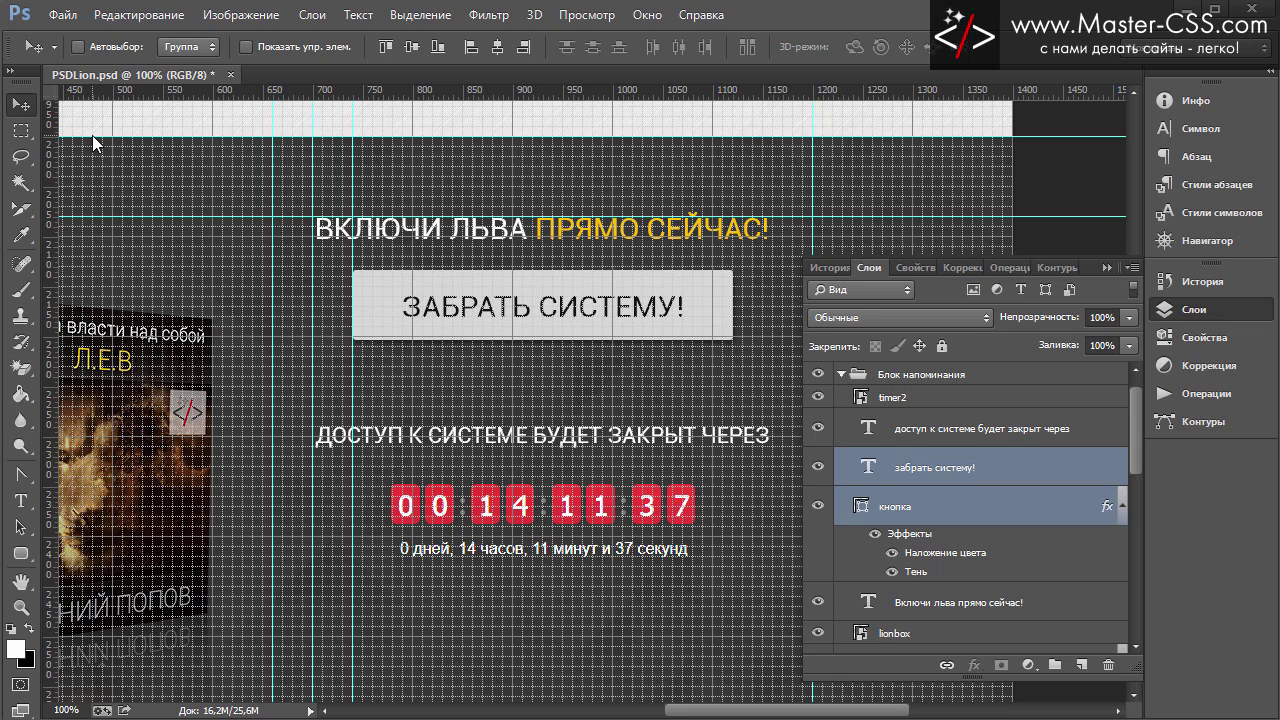
key(Up)
key(Up)
key(Up)
key(Down)
key(Down)
key(Down)
key(Up)
key(Up)
key(Up)
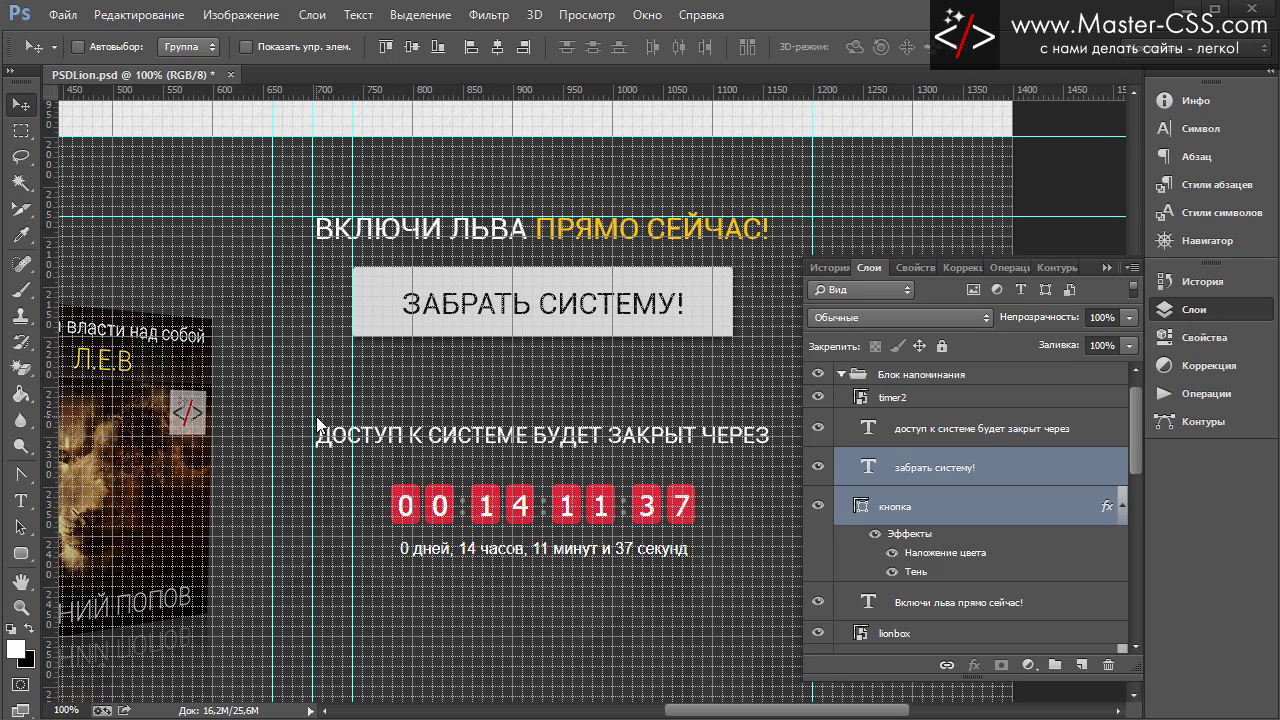
Step: Nudge the caption and timer2 up under the button, then raise timer2 slightly more
click(953, 425)
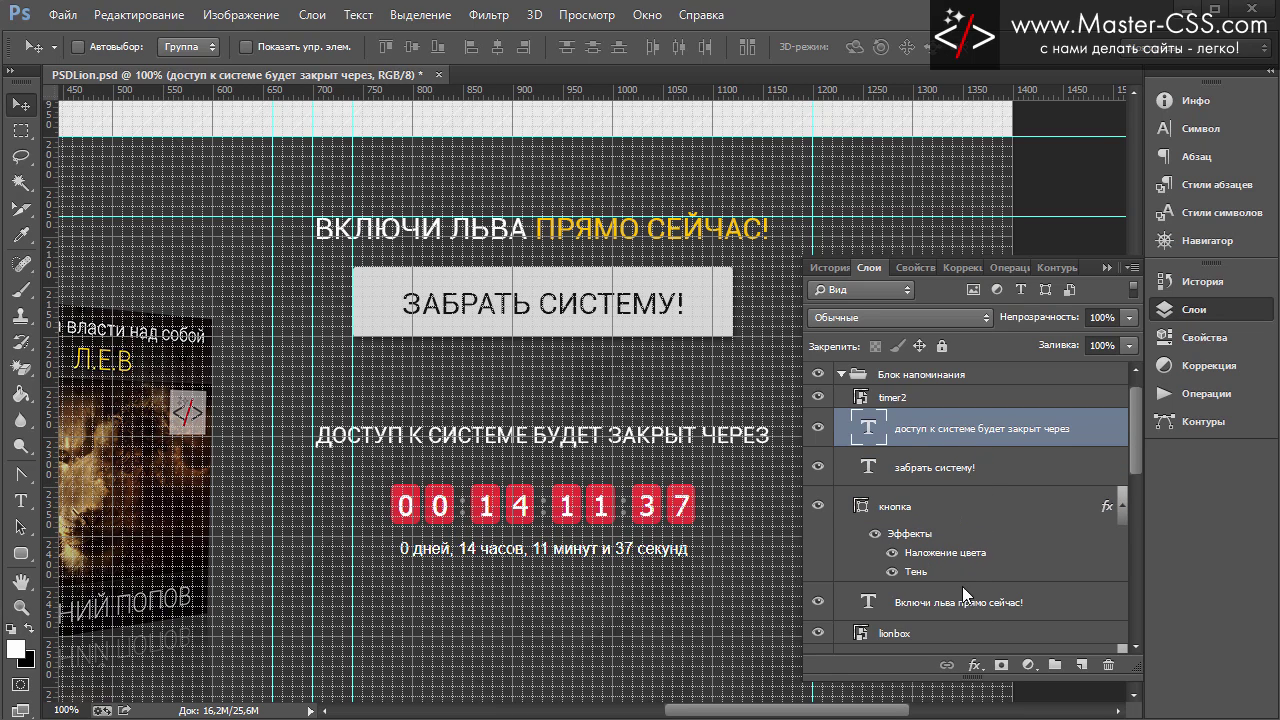
ctrl+click(907, 396)
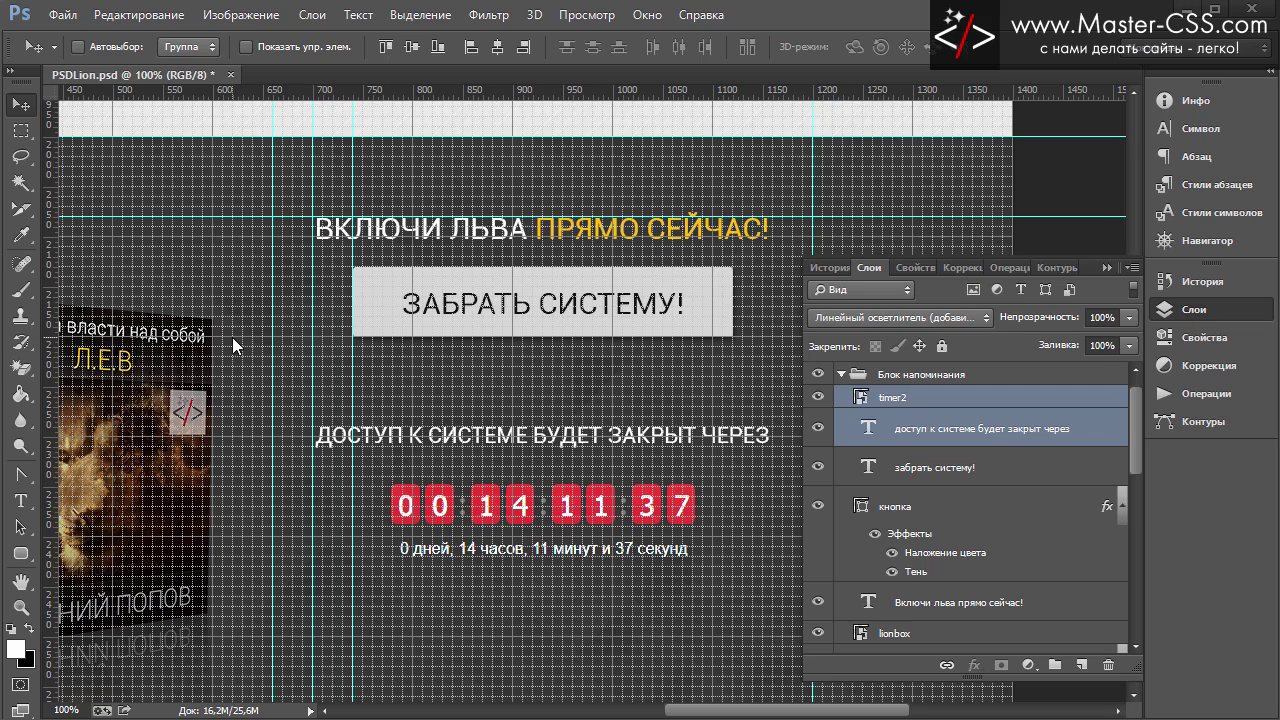
key(Up)
key(Up)
key(Up)
key(Up)
key(Up)
key(Up)
key(Up)
key(Up)
key(Up)
key(Up)
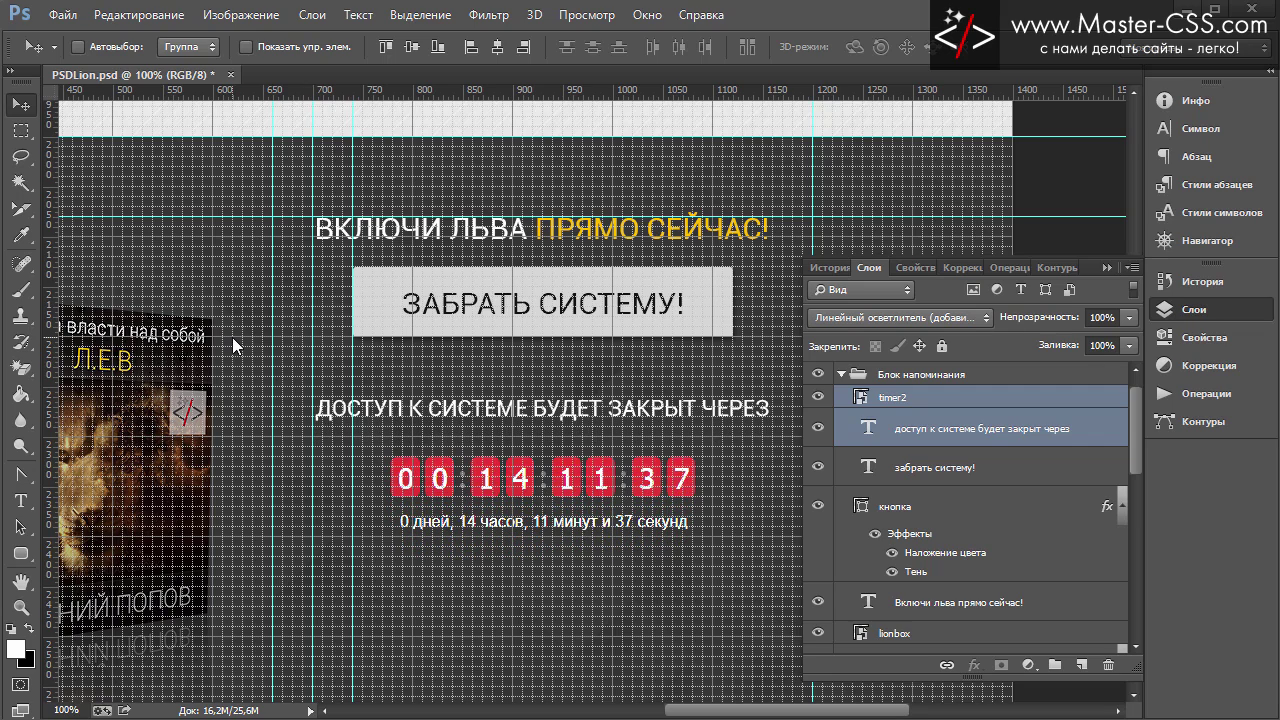
key(Up)
key(Up)
key(Up)
key(Up)
key(Up)
key(Up)
key(Up)
key(Up)
key(Up)
key(Up)
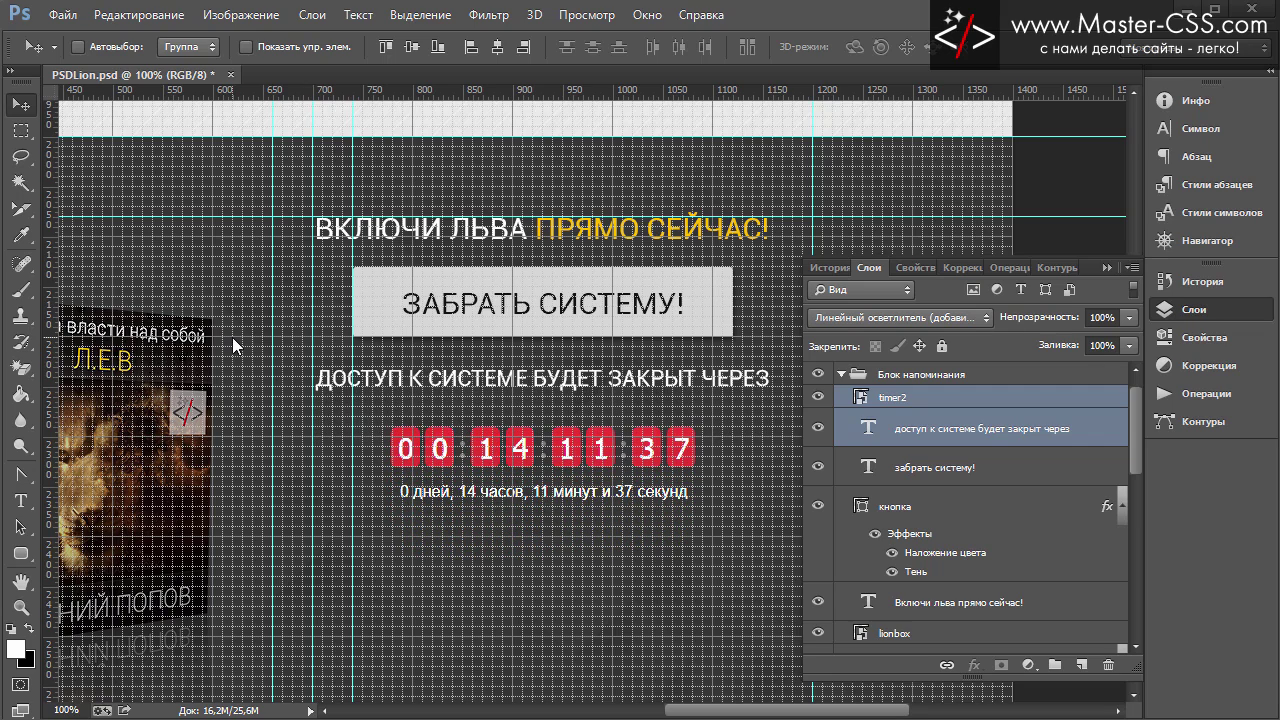
key(Up)
key(Up)
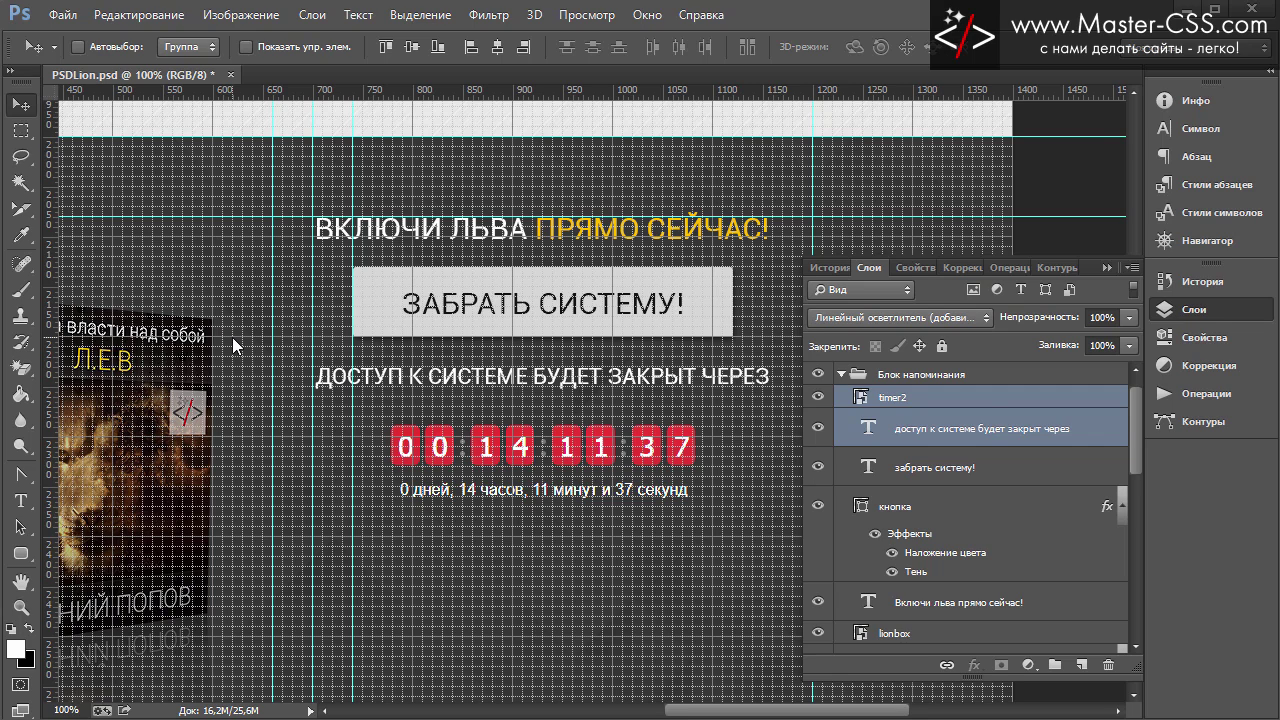
click(942, 401)
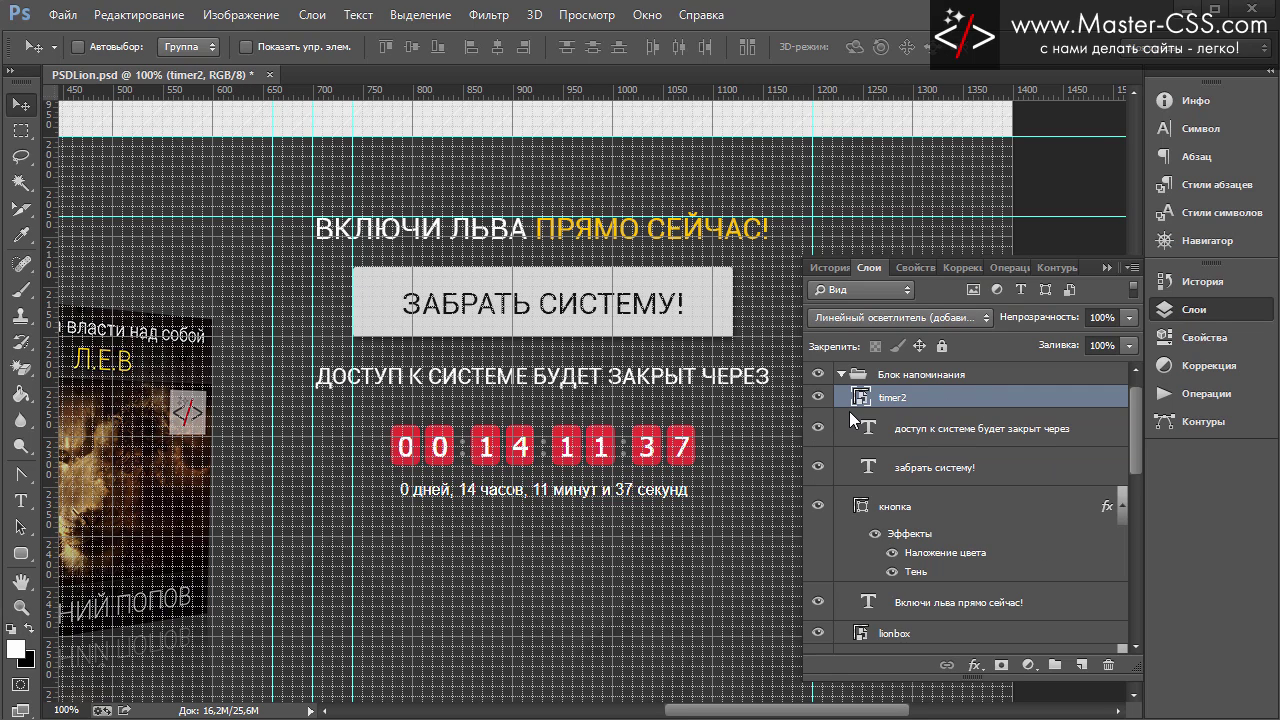
key(Up)
key(Up)
key(Up)
key(Up)
key(Up)
key(Up)
key(Up)
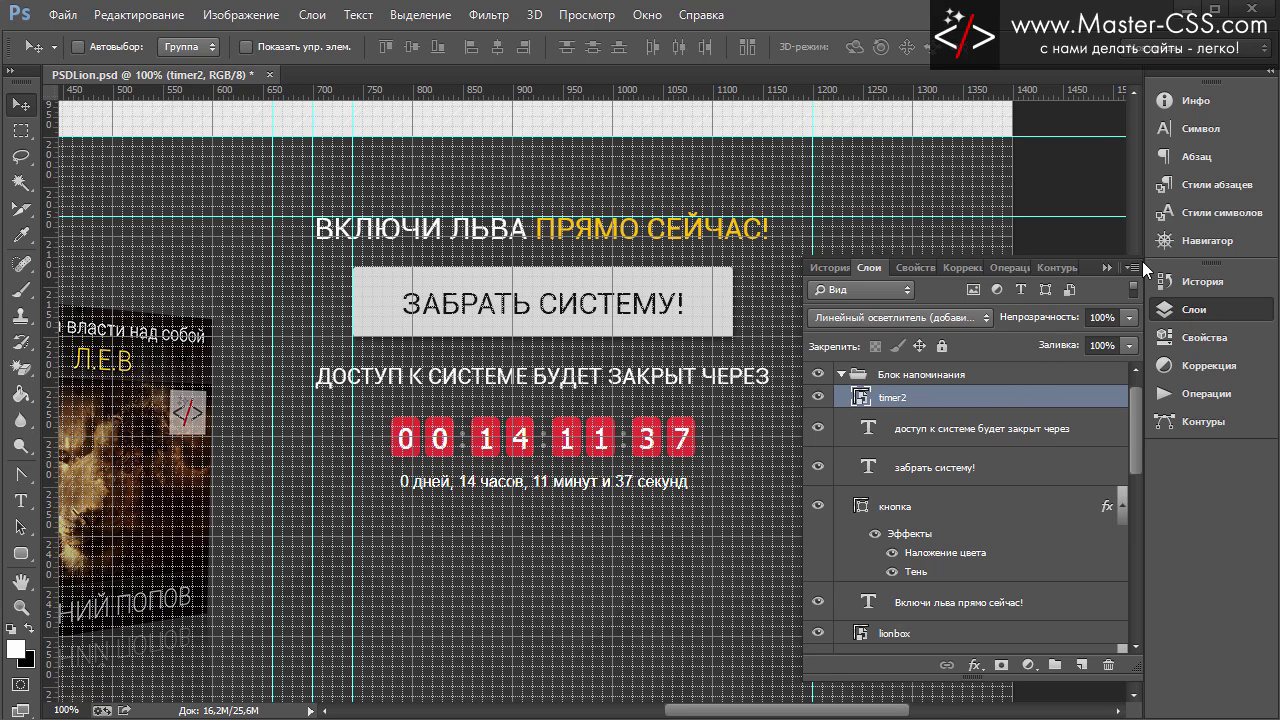
drag(775, 712, 715, 712)
Step: Nudge the lionbox layer up until it aligns with the headline, checking against the grid
click(905, 632)
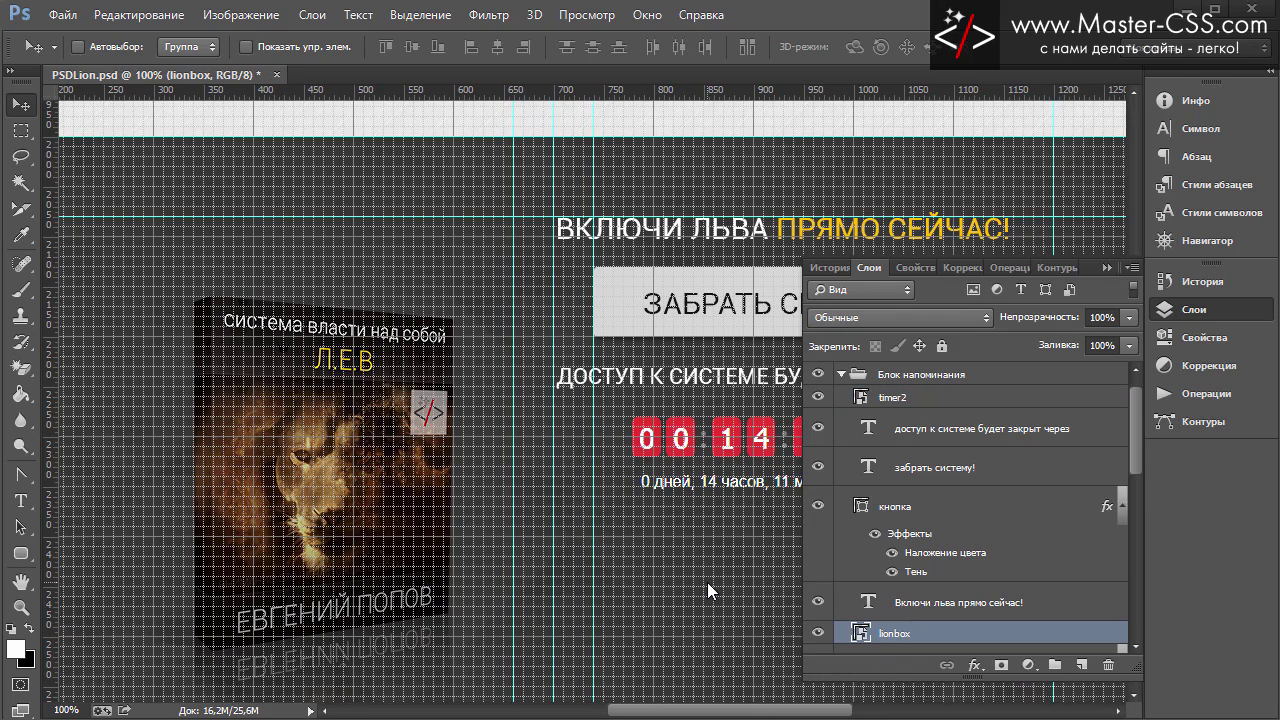
key(shift+Up)
key(shift+Up)
key(shift+Up)
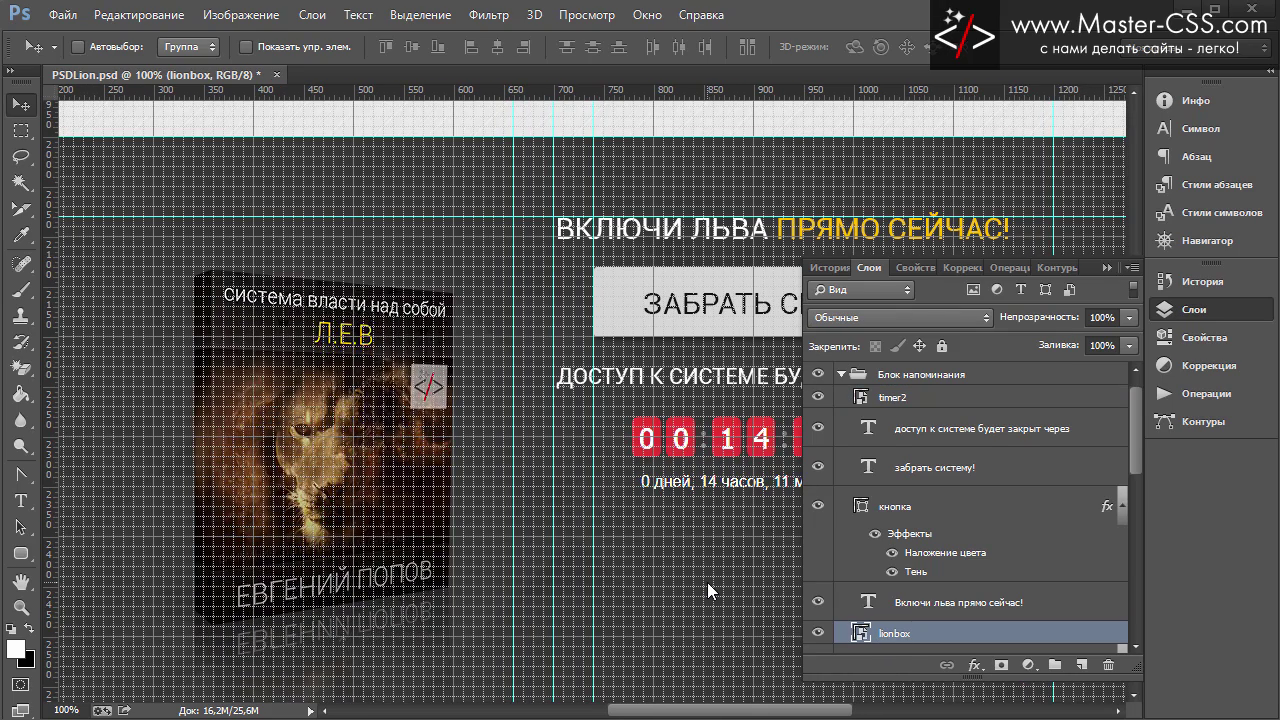
key(shift+Up)
key(shift+Up)
key(shift+Up)
key(shift+Up)
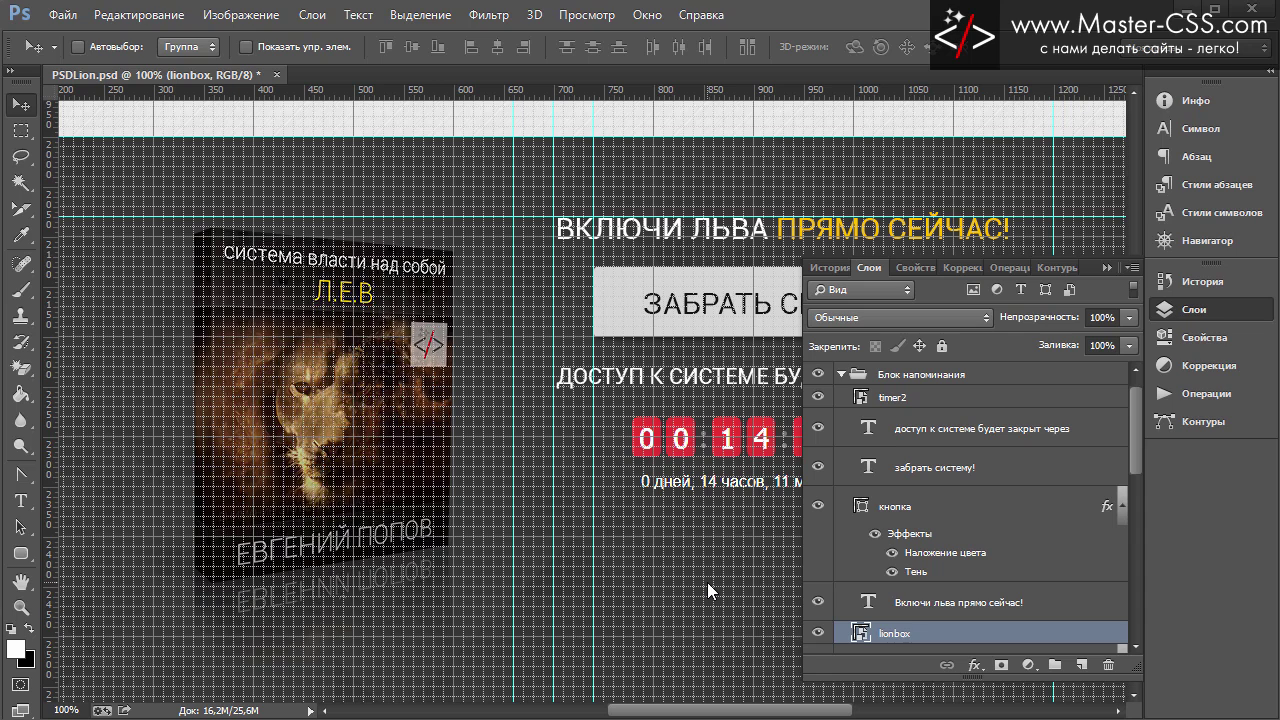
key(shift+Up)
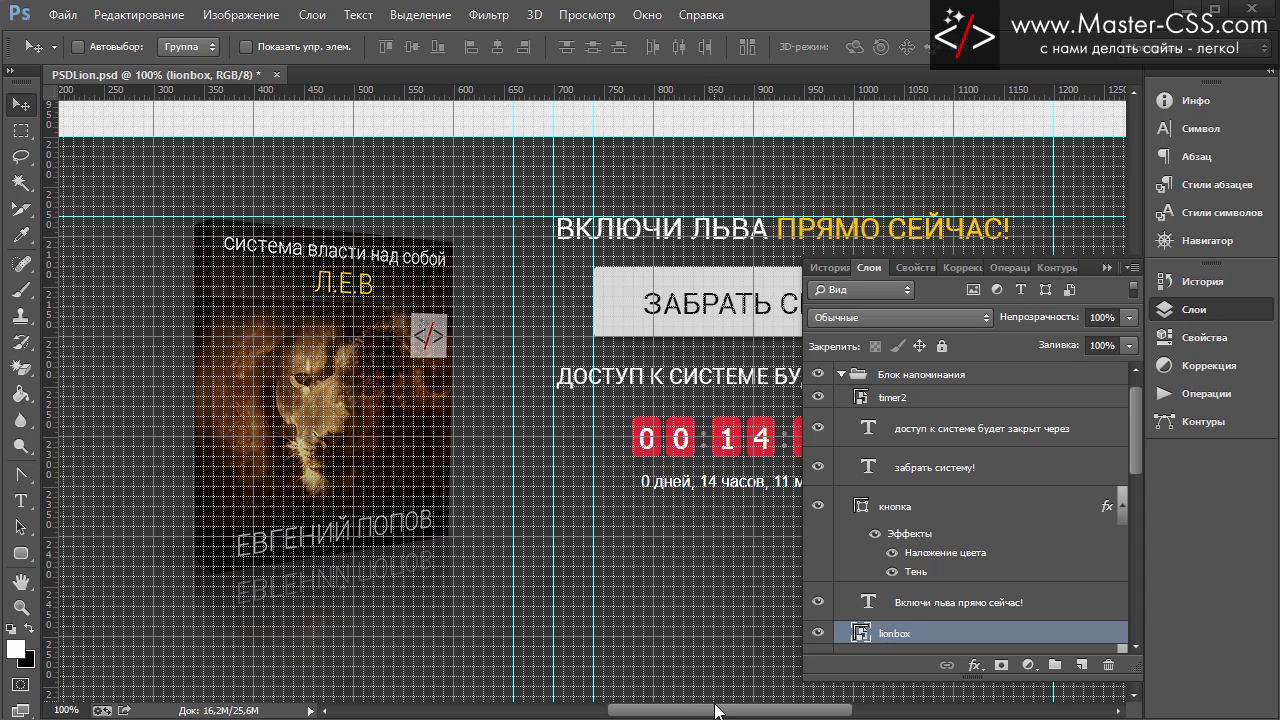
key(Up)
key(Up)
key(Up)
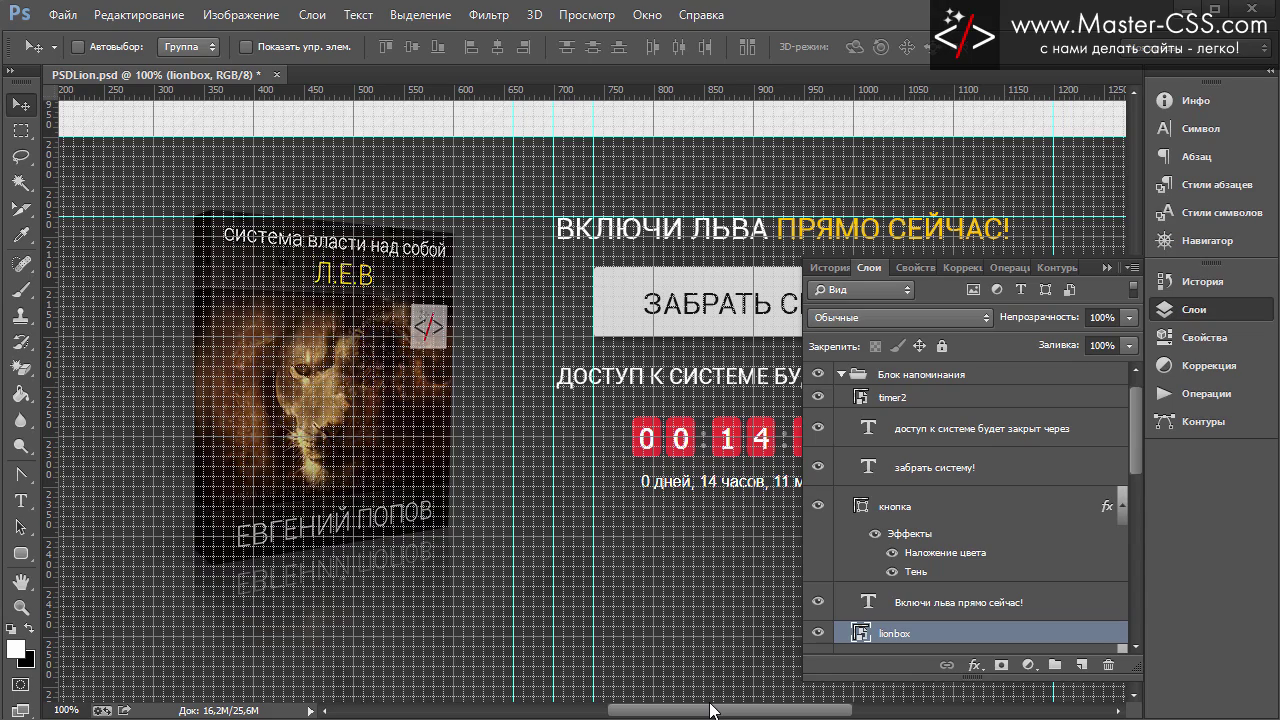
key(Up)
key(Up)
key(Up)
key(Up)
key(Up)
key(Up)
key(Up)
key(Up)
key(Up)
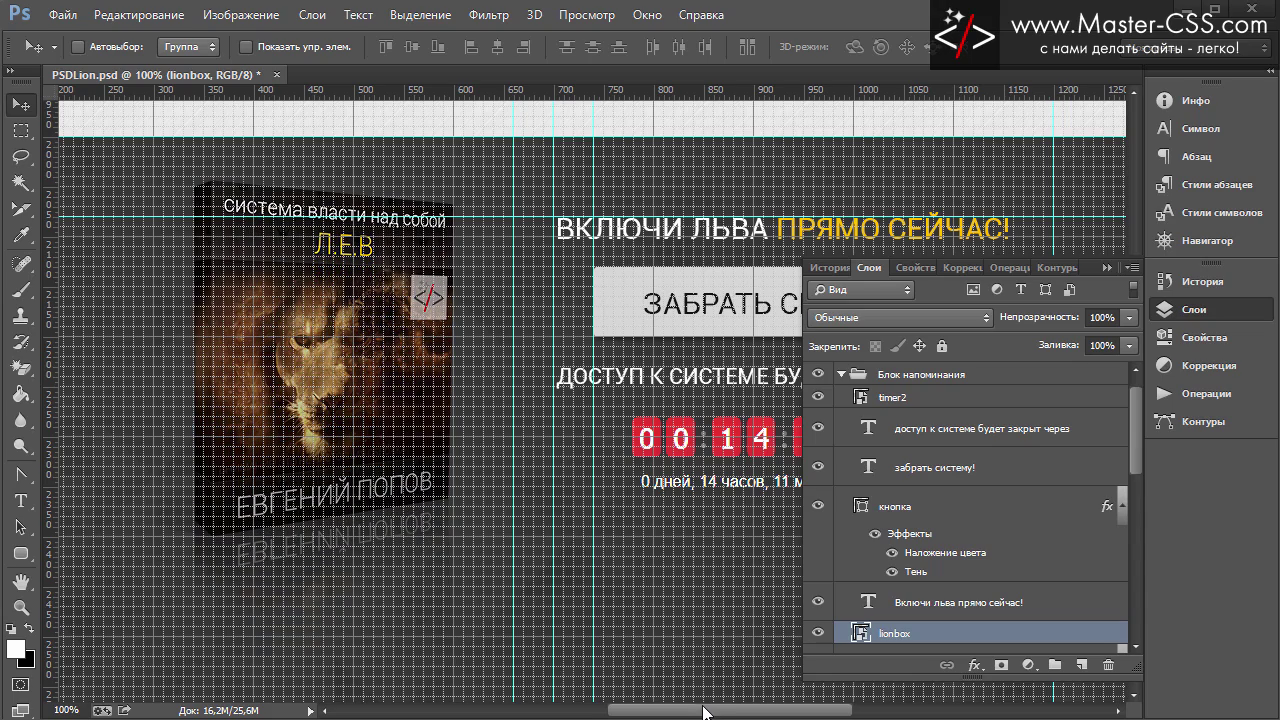
mouse_move(713, 710)
mouse_down()
mouse_move(666, 712)
mouse_move(699, 714)
mouse_up()
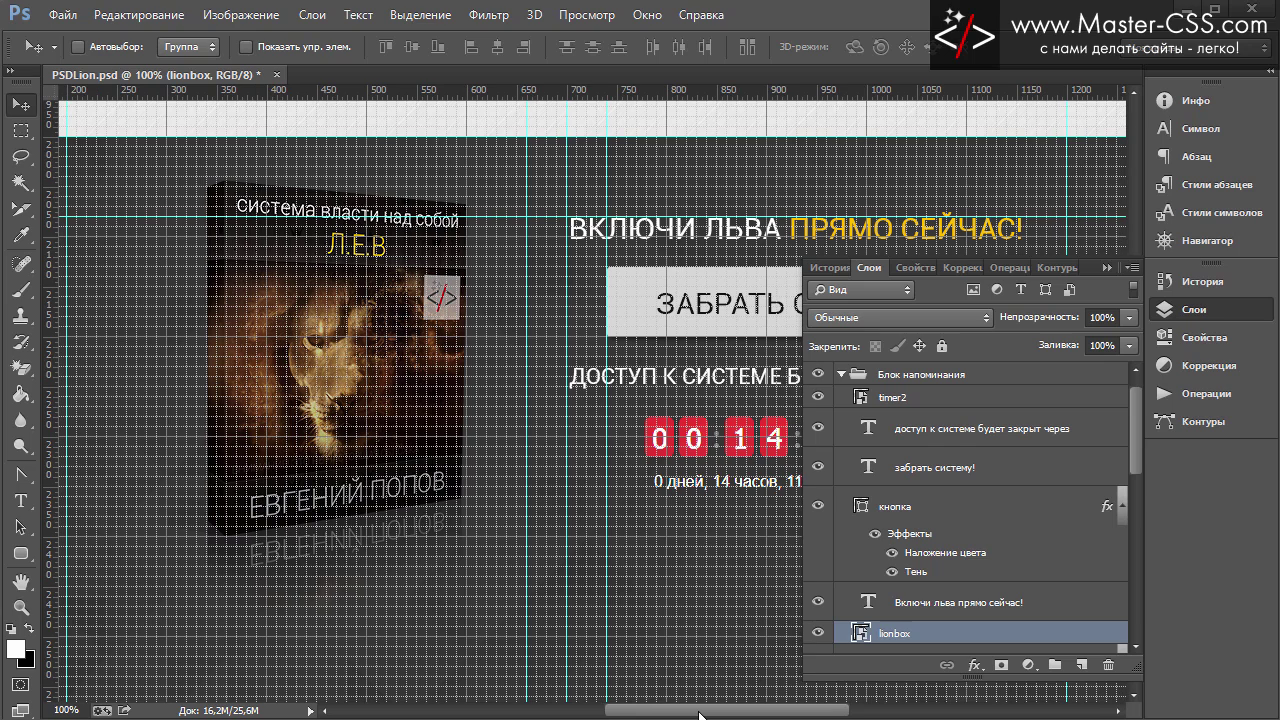
key(Up)
key(Up)
key(Up)
key(Up)
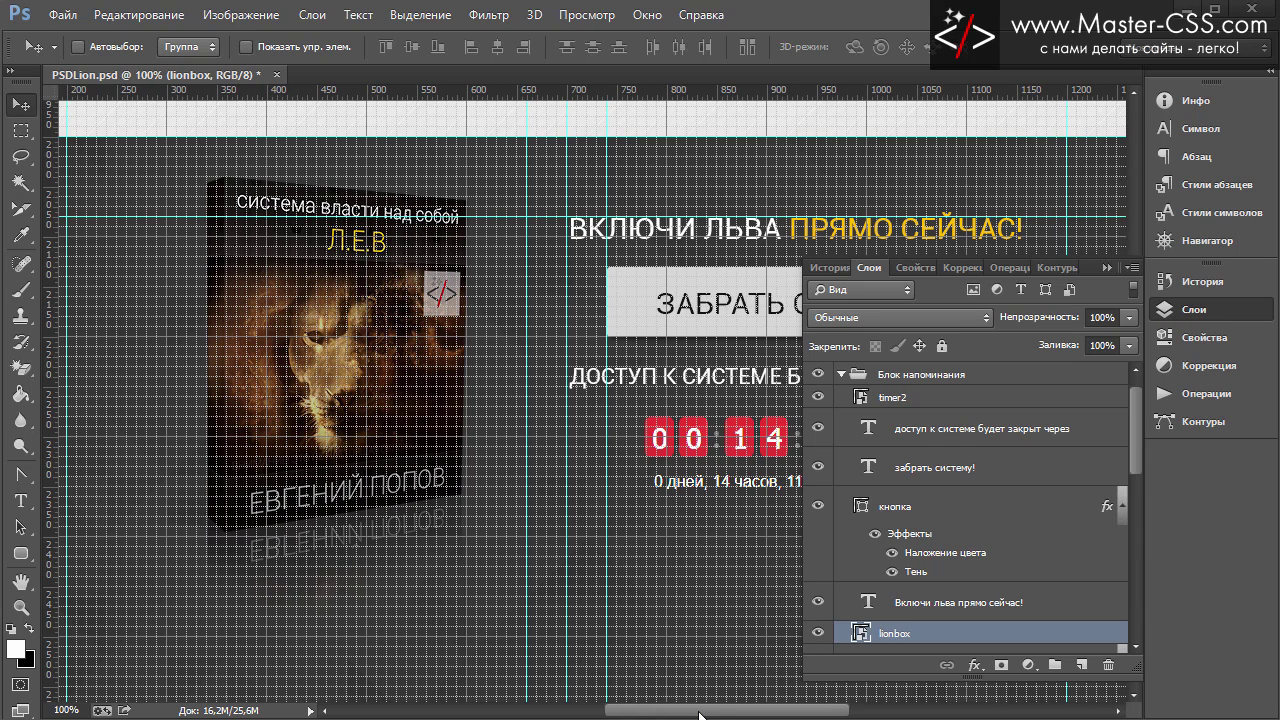
key(Up)
key(ctrl+apostrophe)
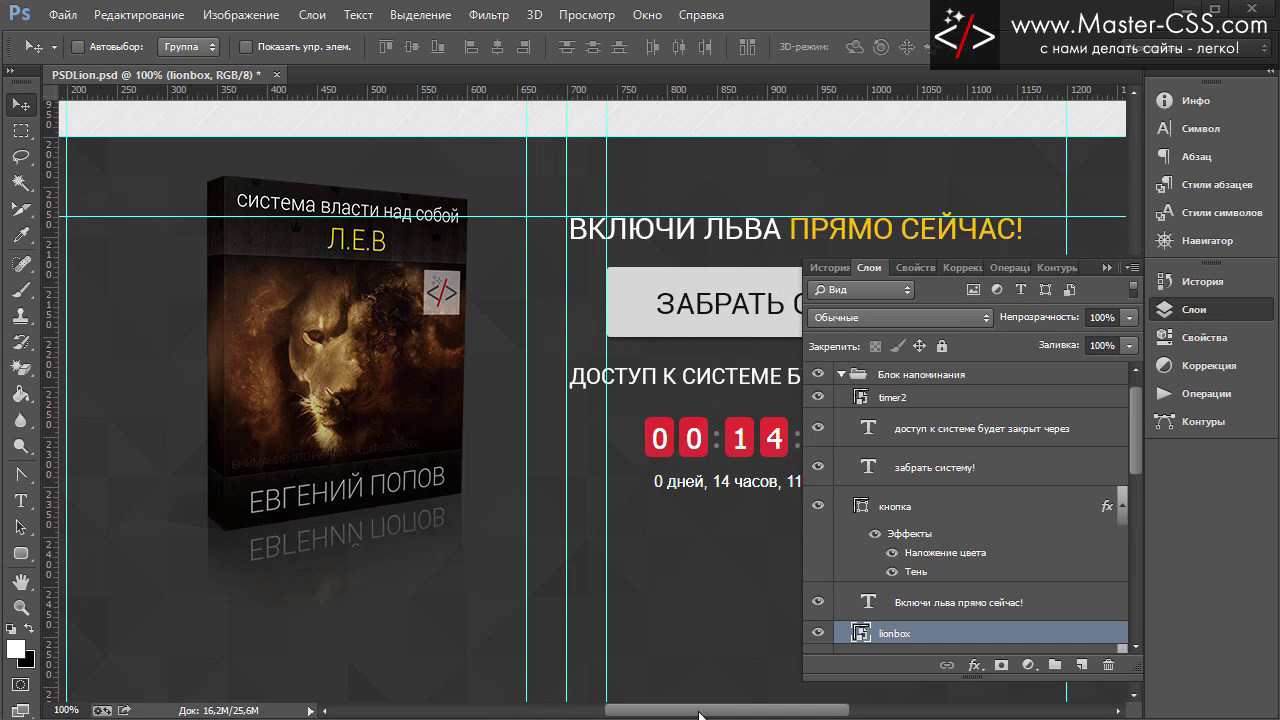
scroll(685, 503, down, 3)
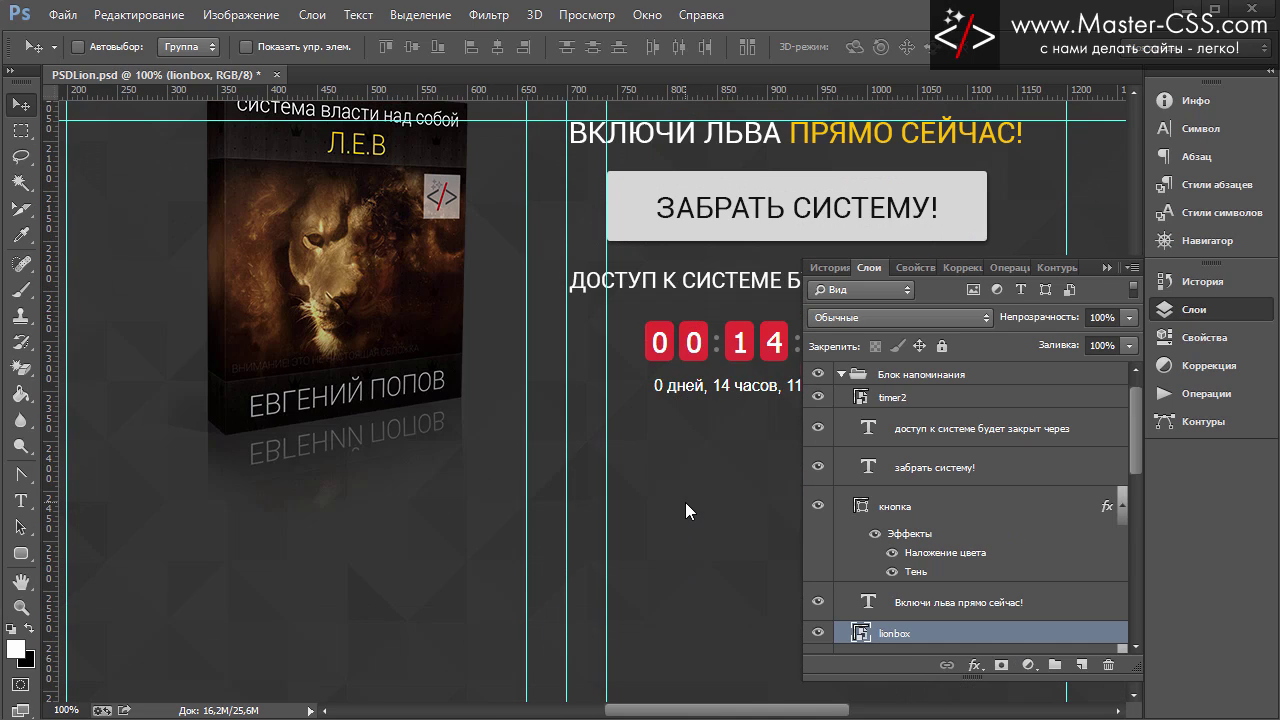
key(ctrl+apostrophe)
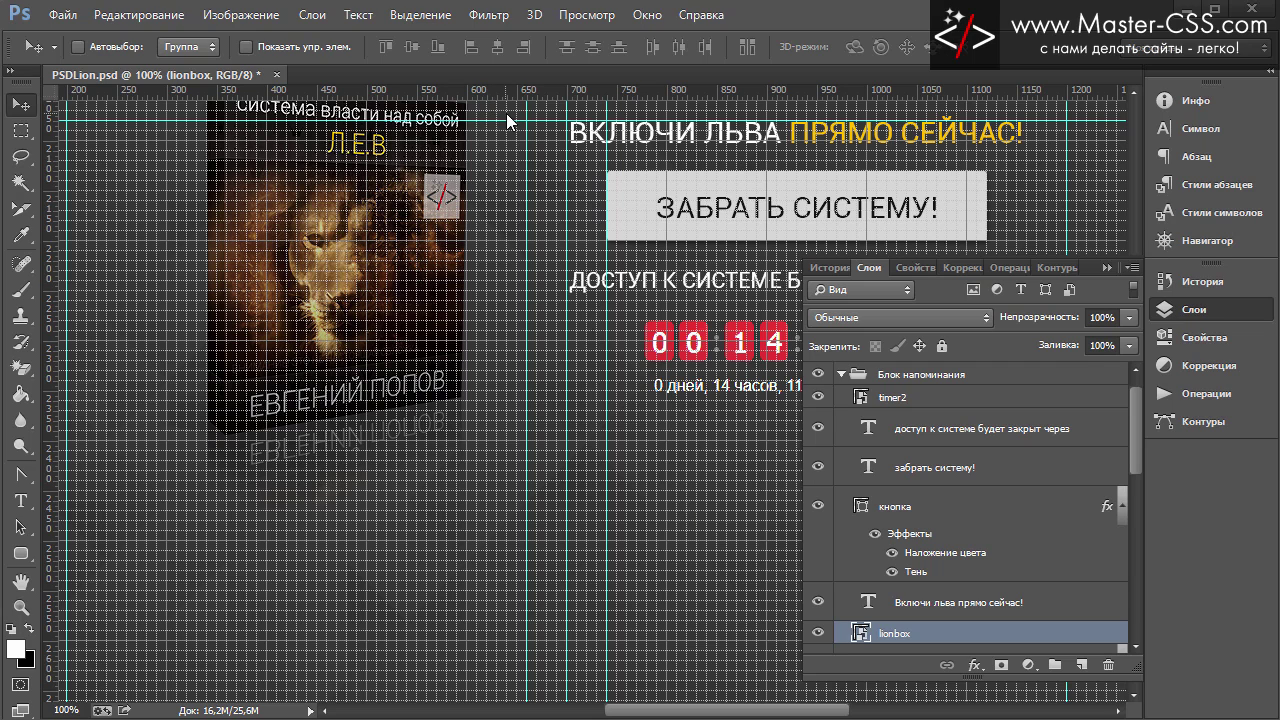
Step: Add two horizontal guides below the timer caption, the lower at about 2430 px
drag(541, 95, 538, 413)
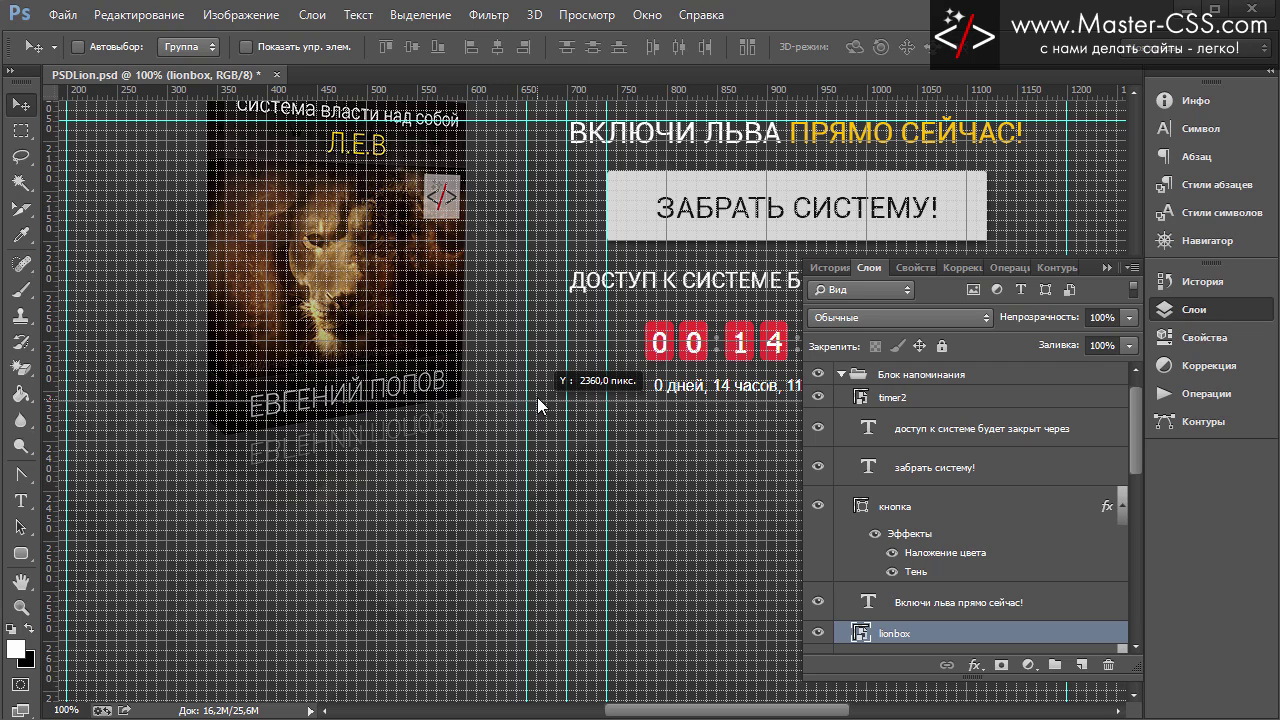
drag(538, 413, 537, 391)
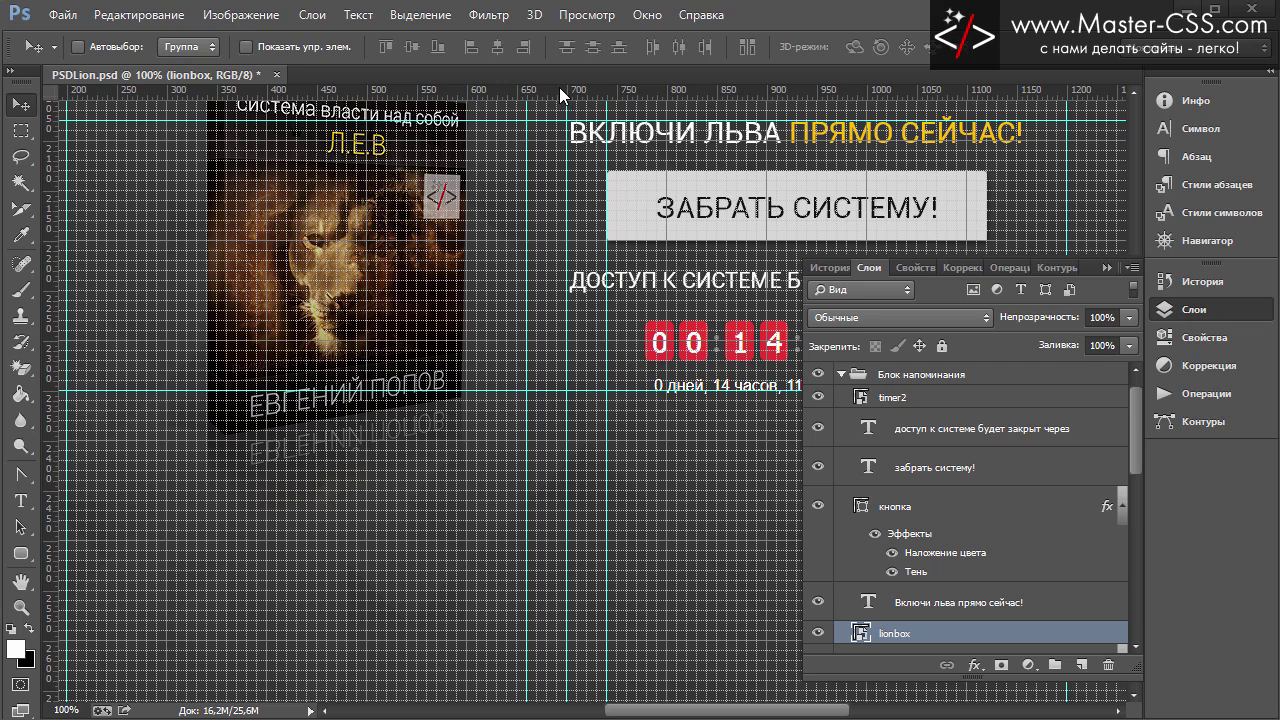
mouse_move(567, 100)
mouse_down()
mouse_move(527, 447)
mouse_move(536, 393)
mouse_up()
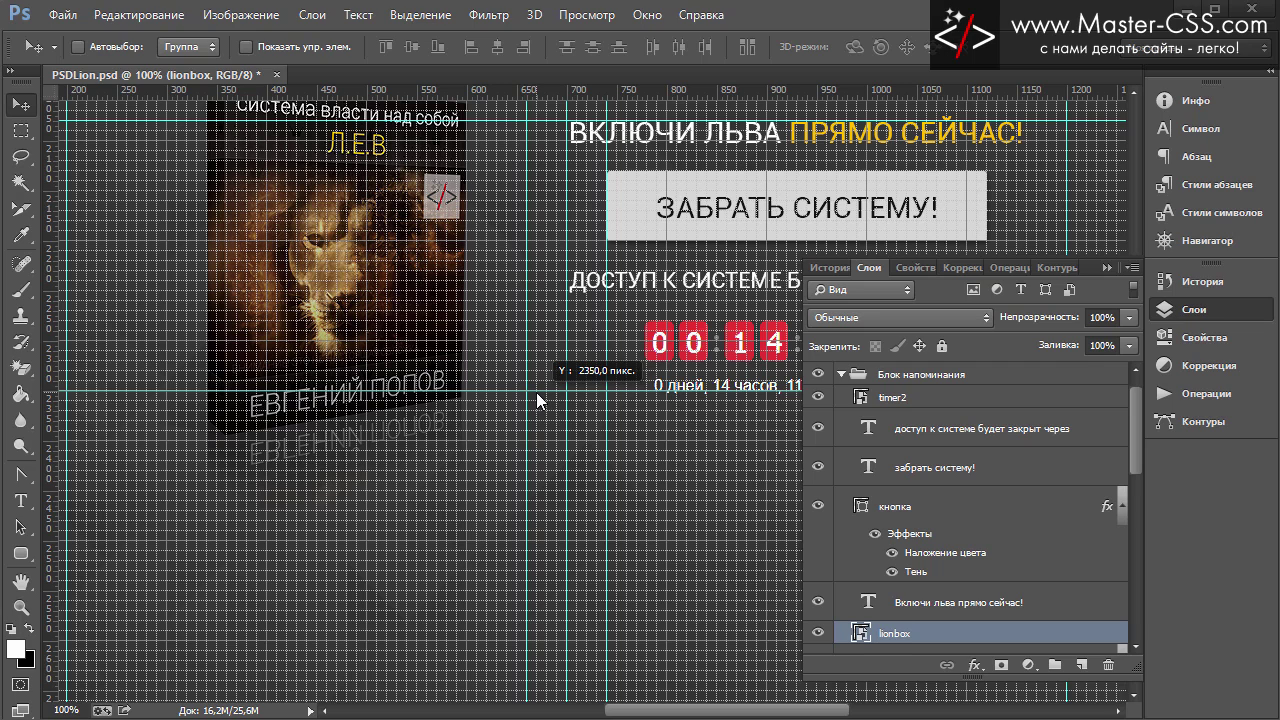
drag(536, 392, 524, 453)
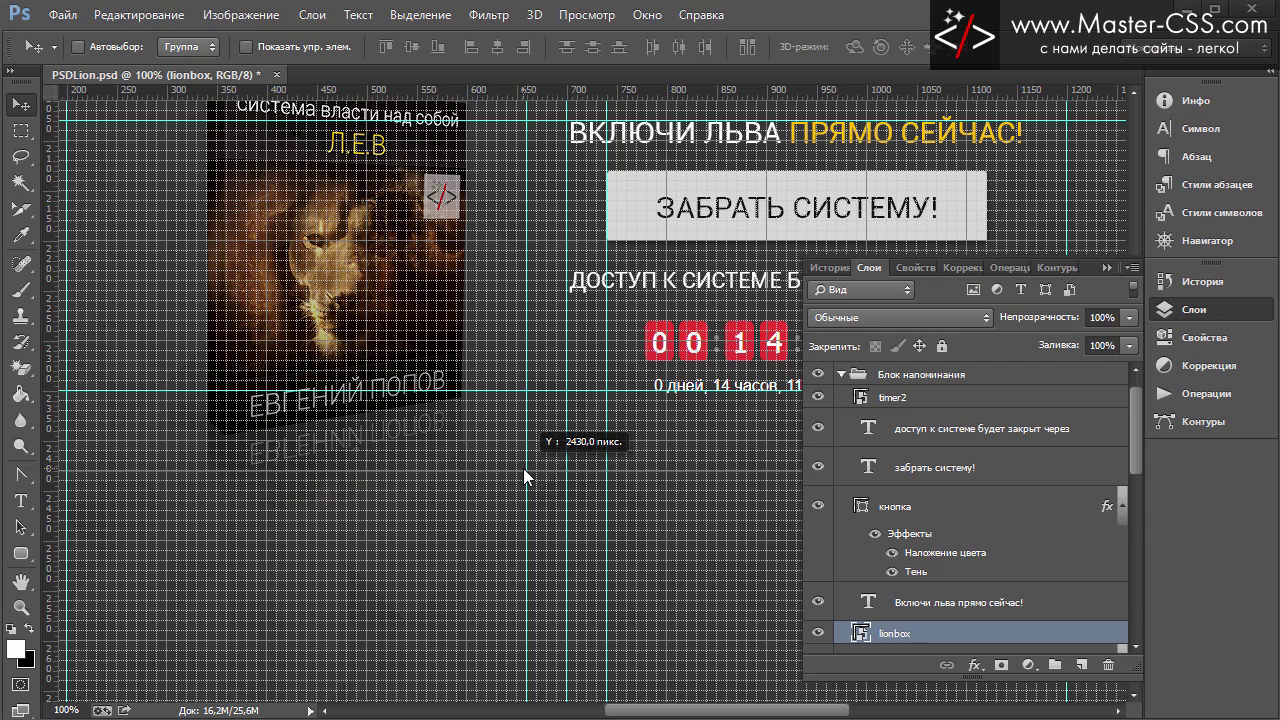
drag(524, 453, 532, 470)
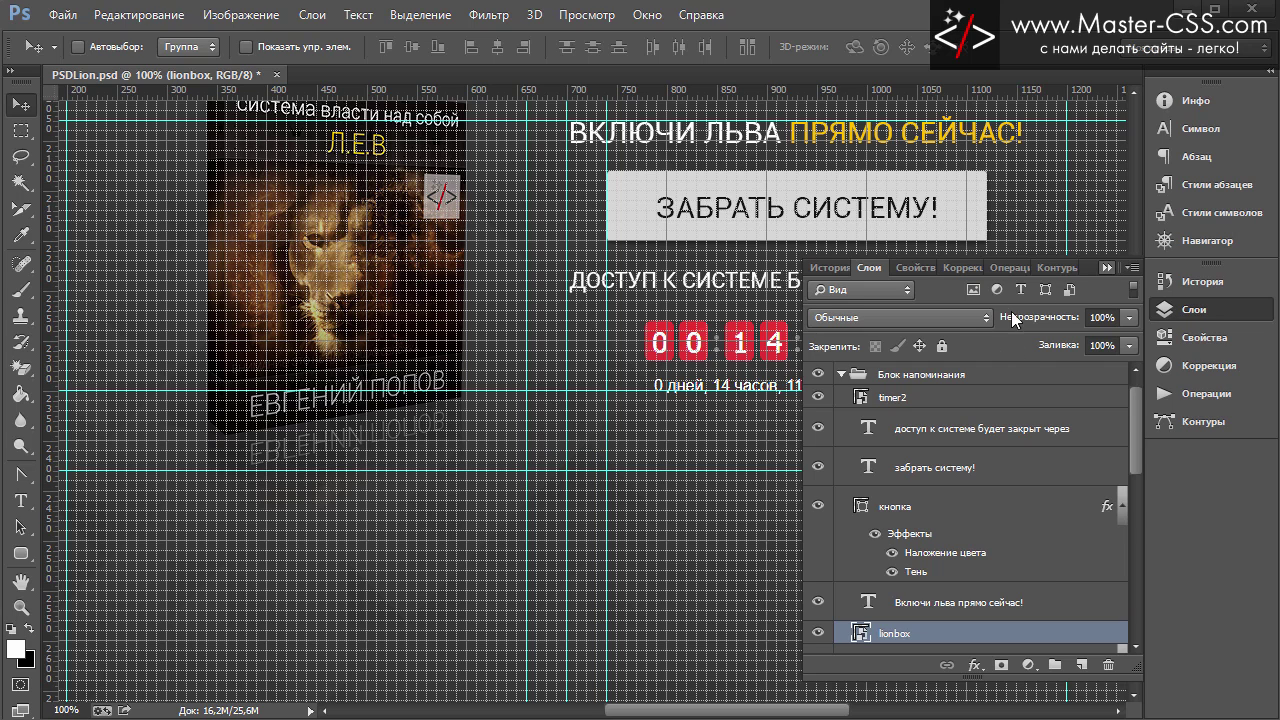
click(1108, 268)
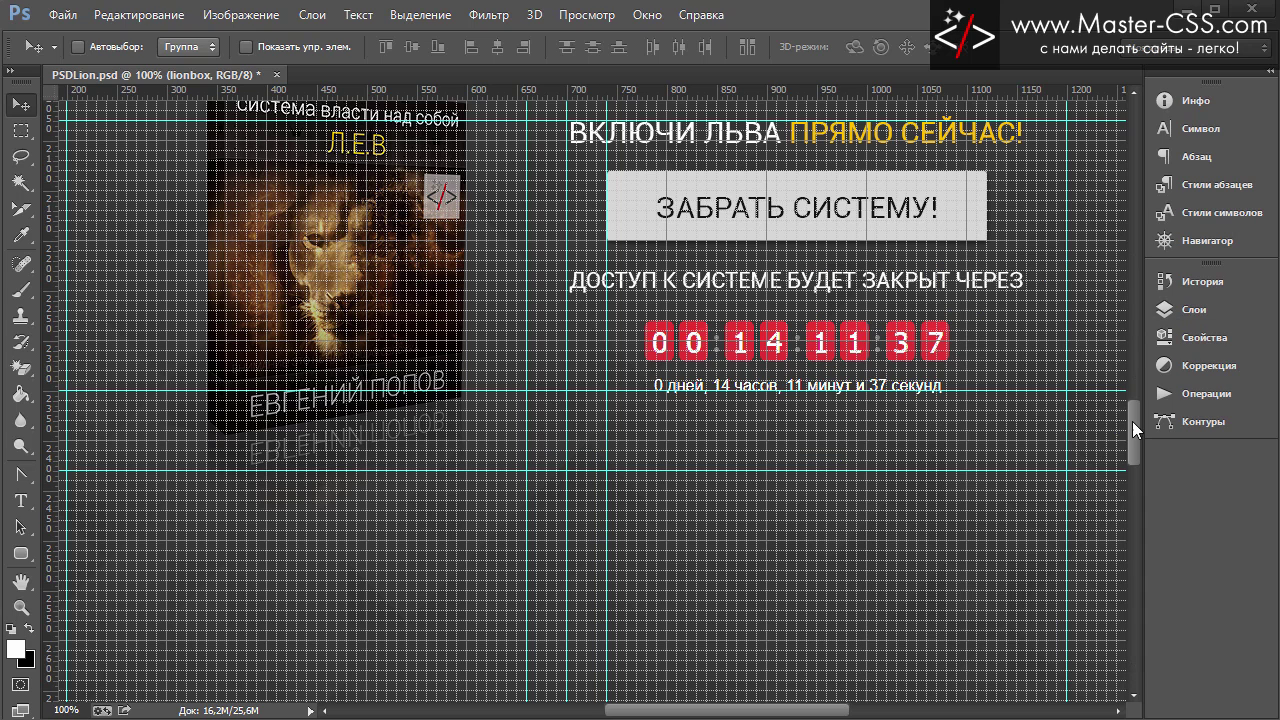
drag(1132, 421, 1125, 454)
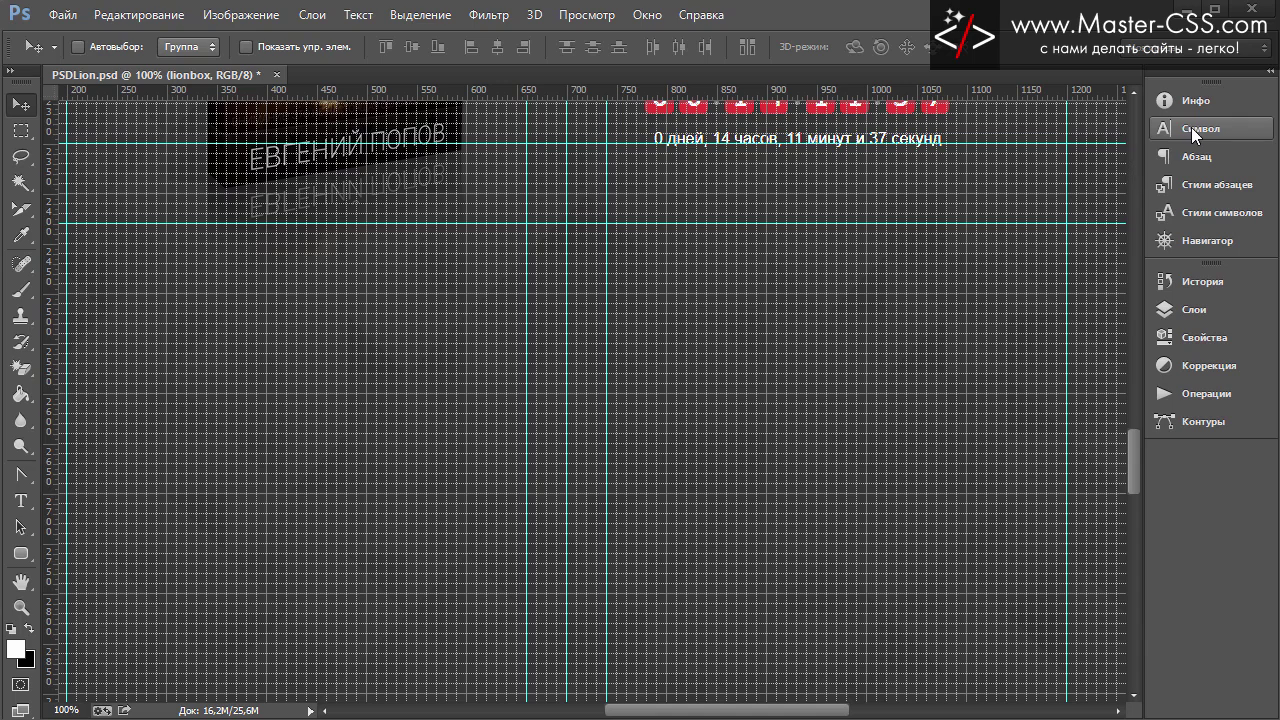
Step: Select the фон background layer in the layers list
click(1187, 312)
scroll(1040, 544, down, 3)
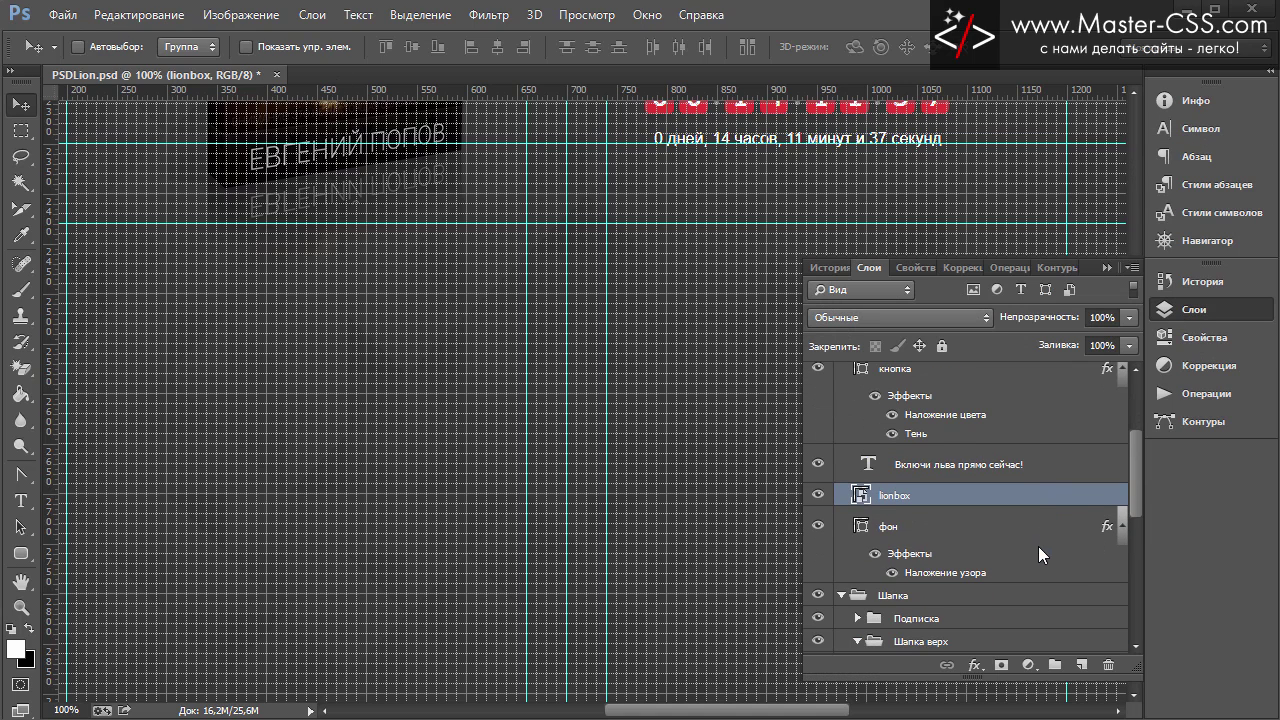
click(928, 528)
Step: Scale the фон background vertically to about 48.86% so its edge meets the lower guide
click(140, 15)
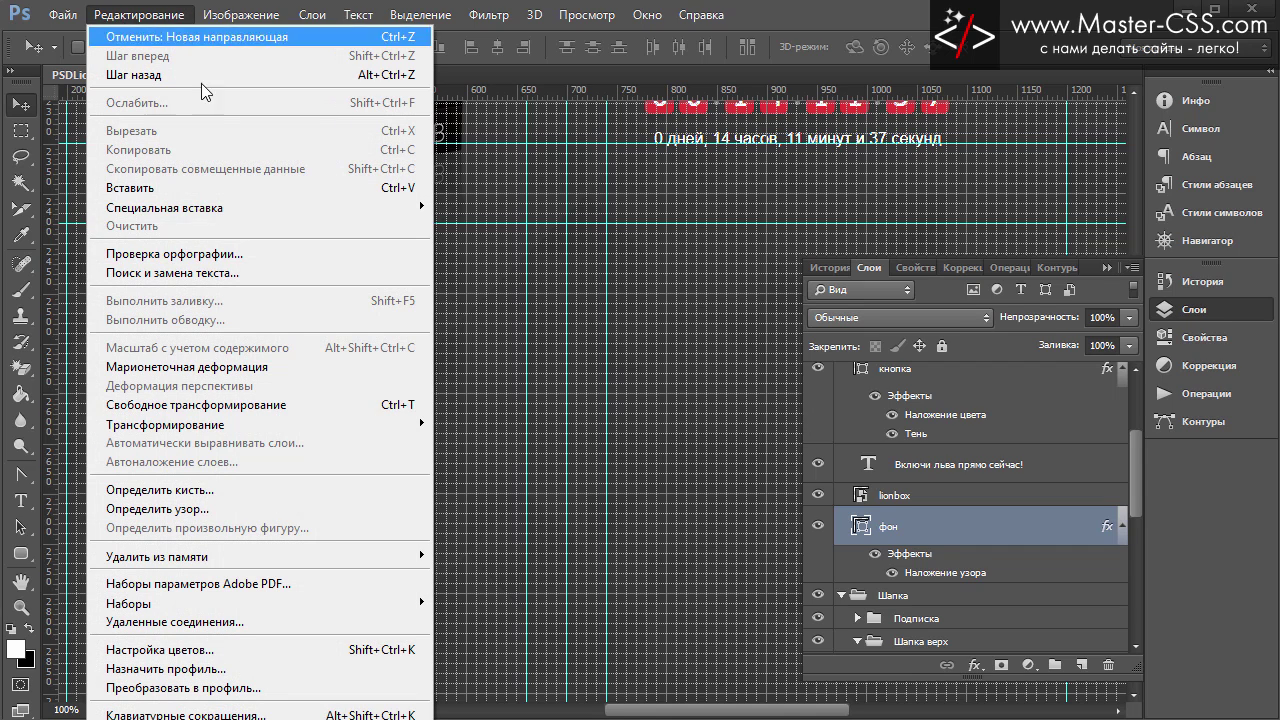
mouse_move(165, 424)
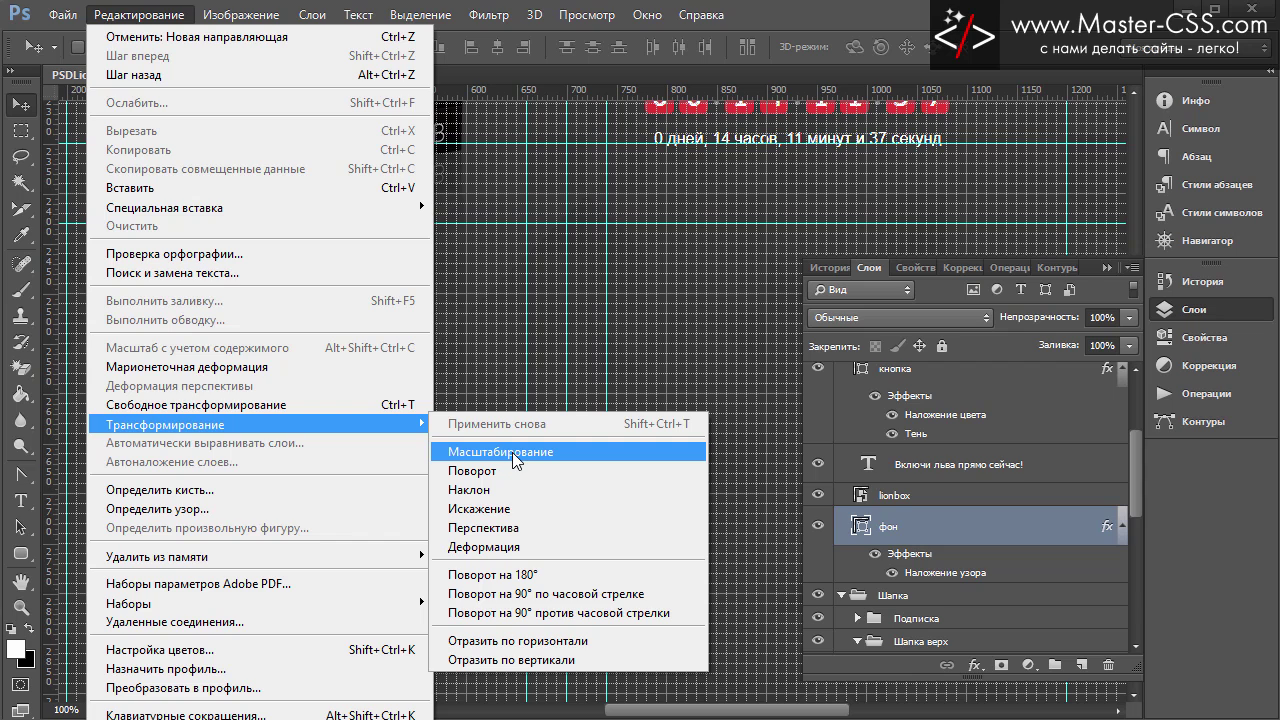
click(513, 455)
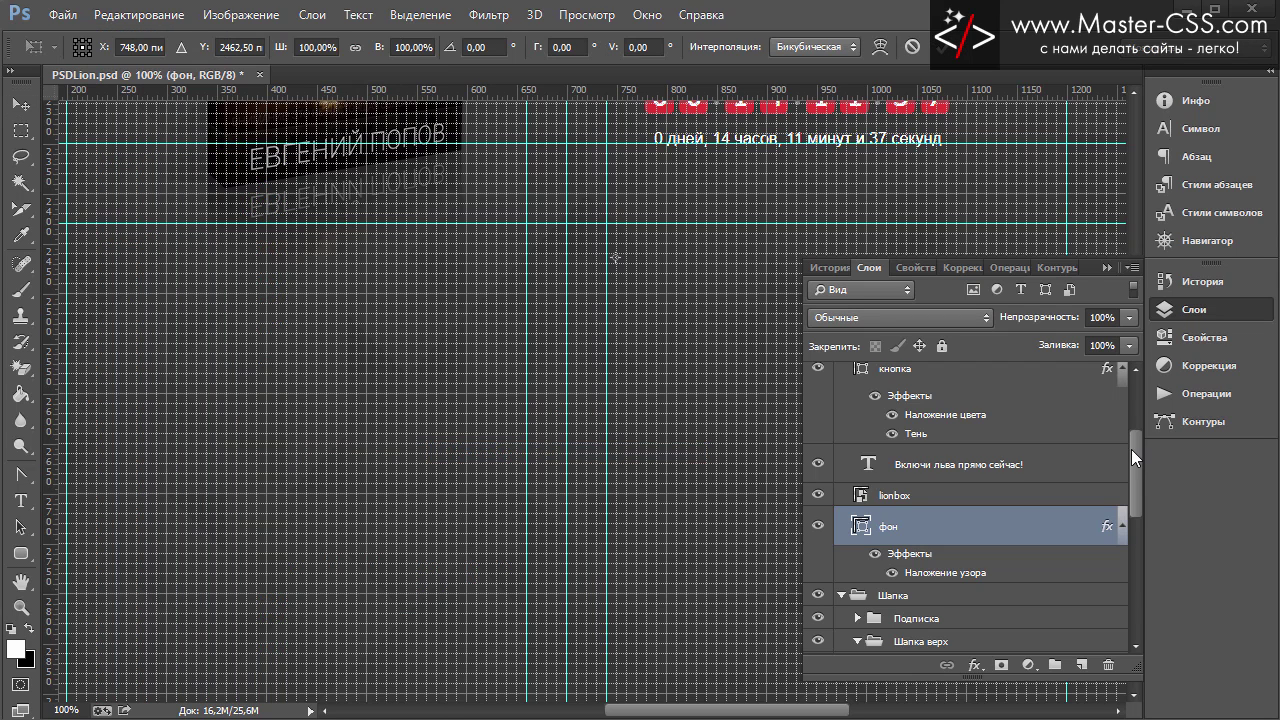
click(1163, 309)
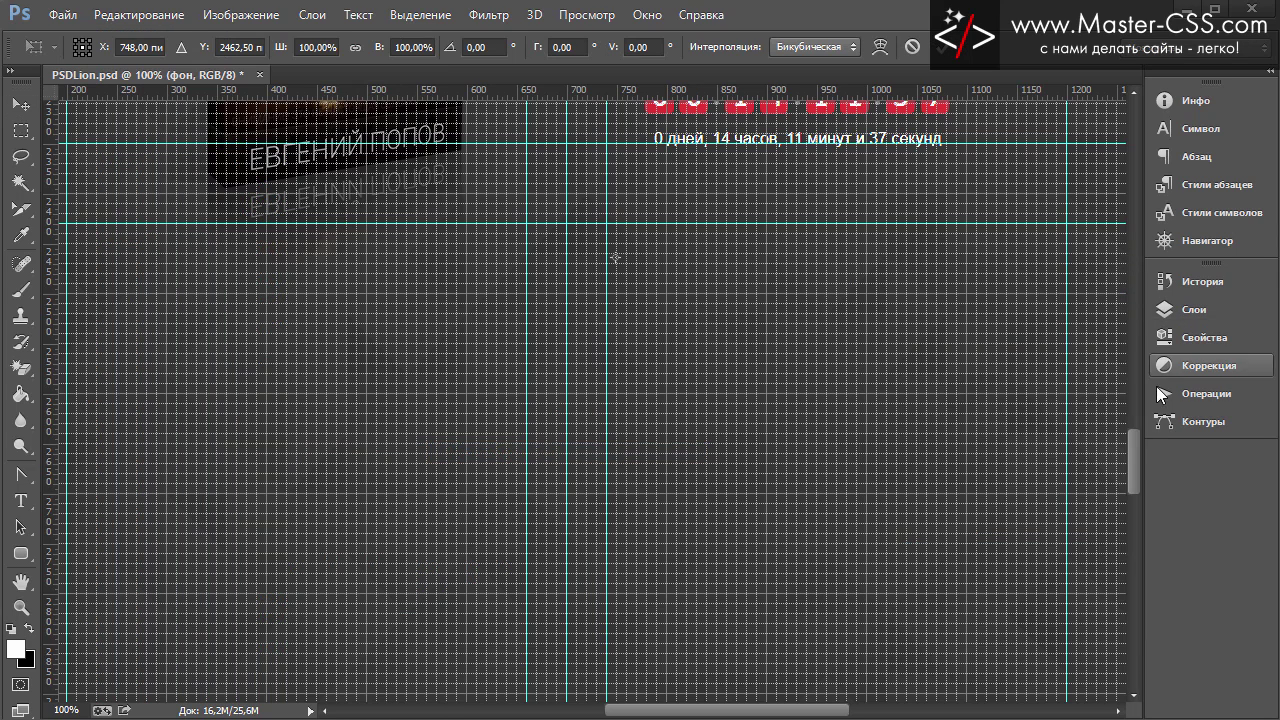
drag(1133, 466, 1141, 488)
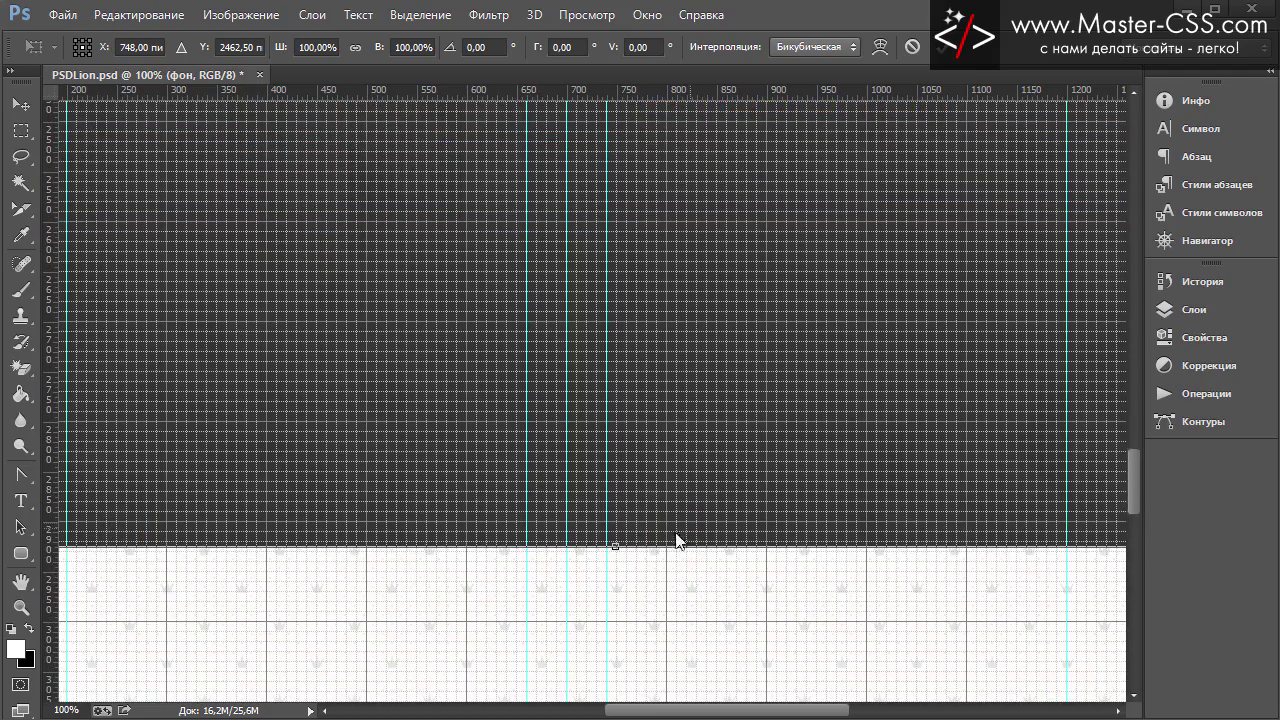
mouse_move(616, 547)
mouse_down()
mouse_move(625, 58)
mouse_move(618, 240)
mouse_up()
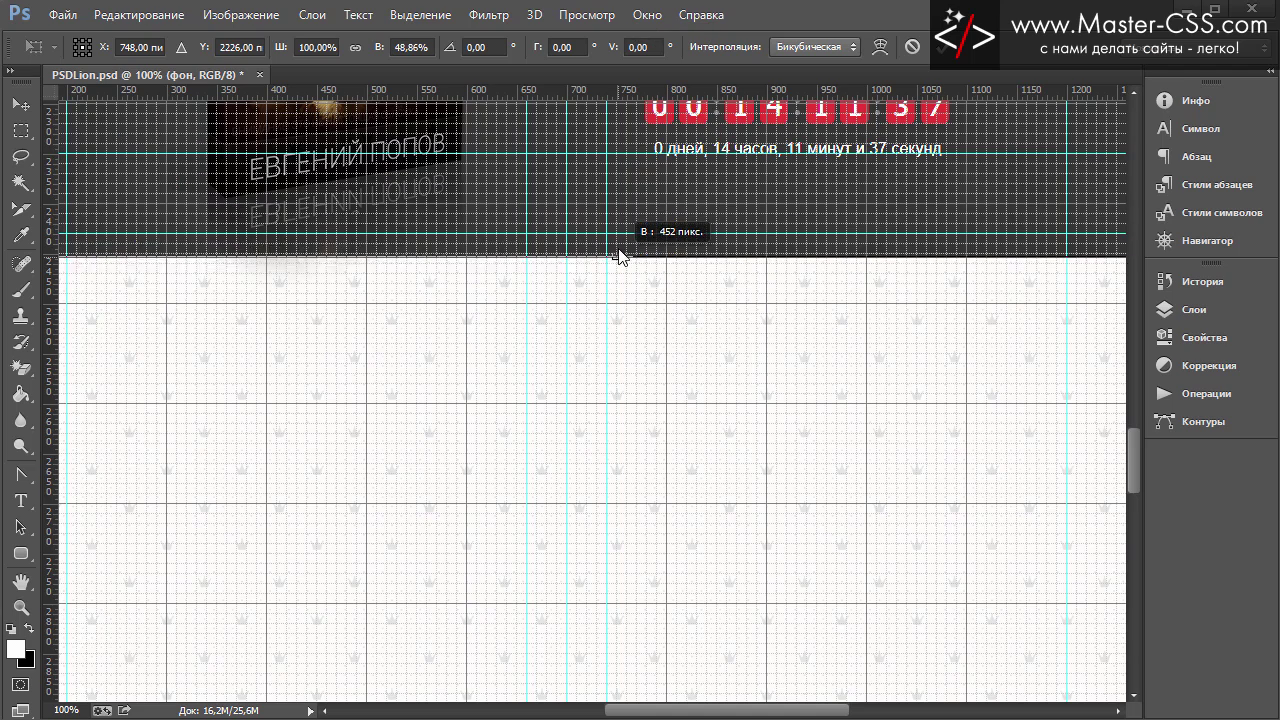